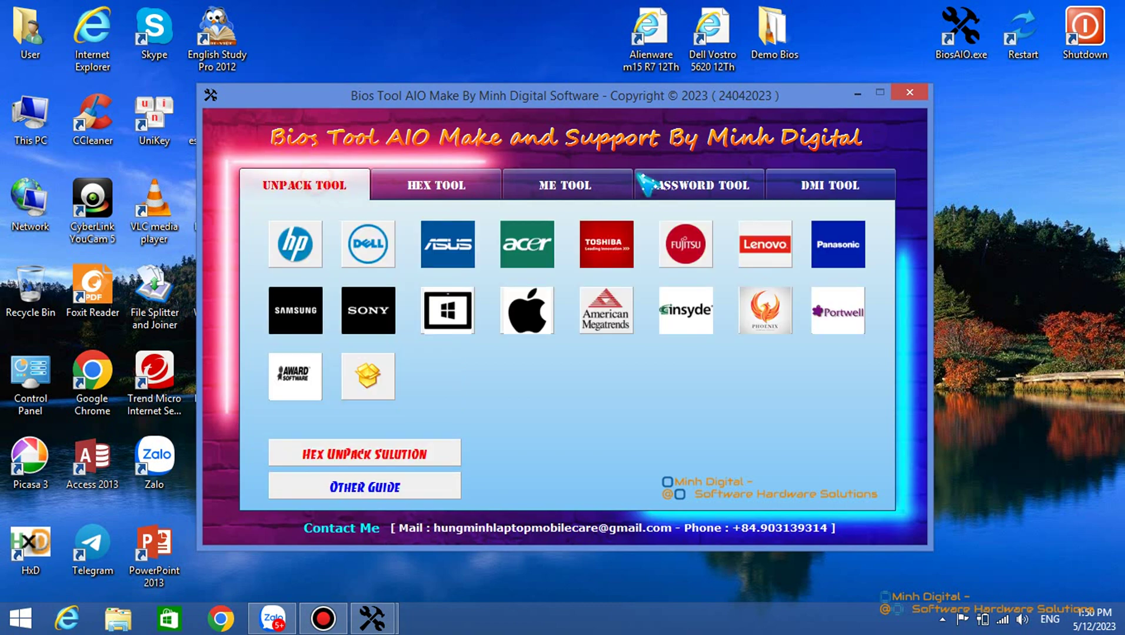
Move the Bios Tool AIO window aside and copy the name of the Dell Vostro 5620 12Th desktop shortcut.
drag(636, 107, 774, 189)
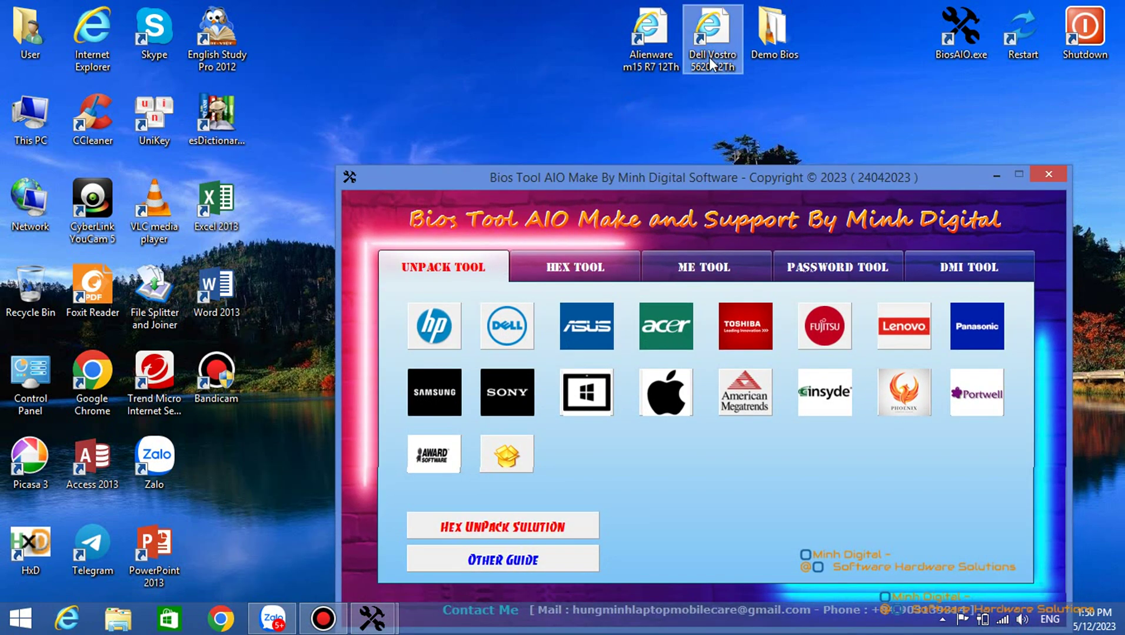
right_click(708, 57)
click(755, 280)
right_click(709, 59)
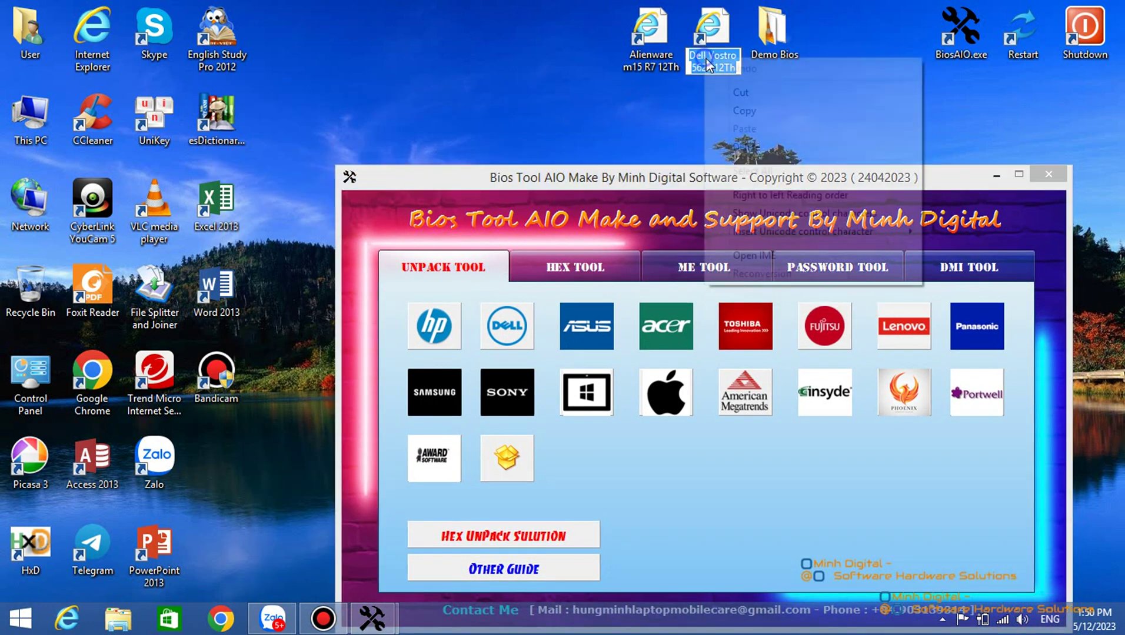
click(743, 111)
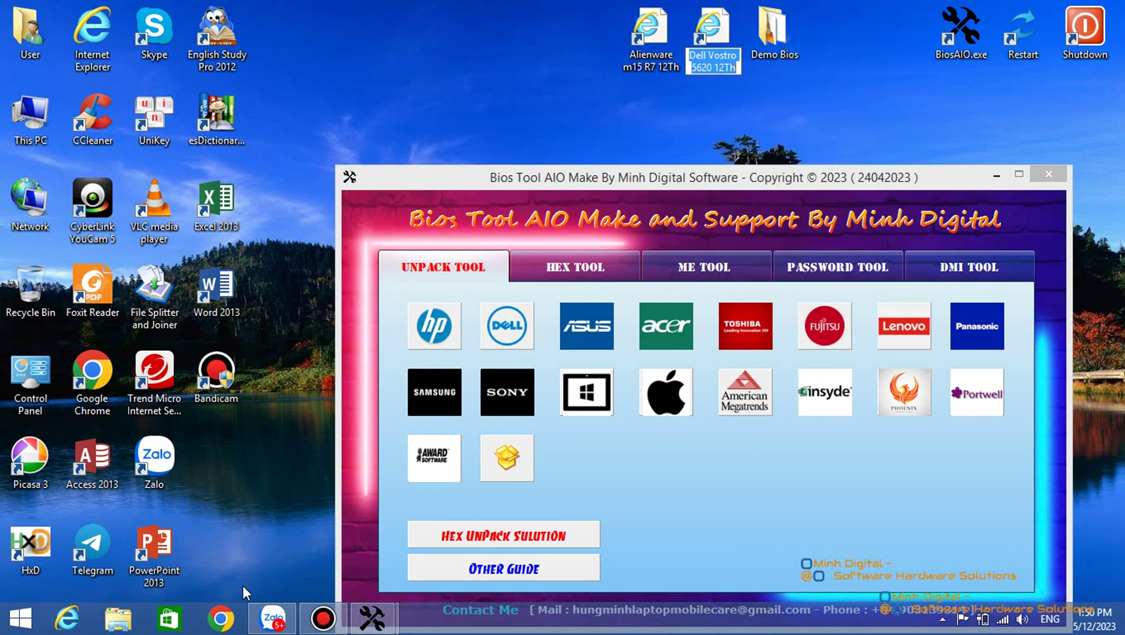
Switch to Google Chrome and search the web for the copied name, Dell Vostro 5620 12Th.
click(221, 618)
right_click(433, 43)
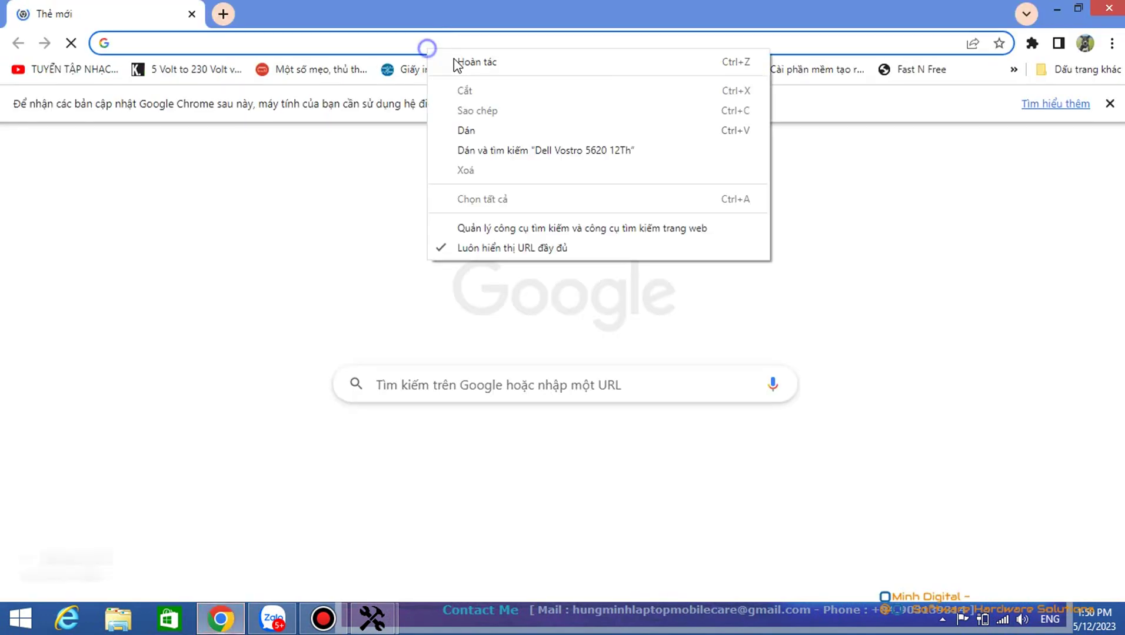
click(517, 151)
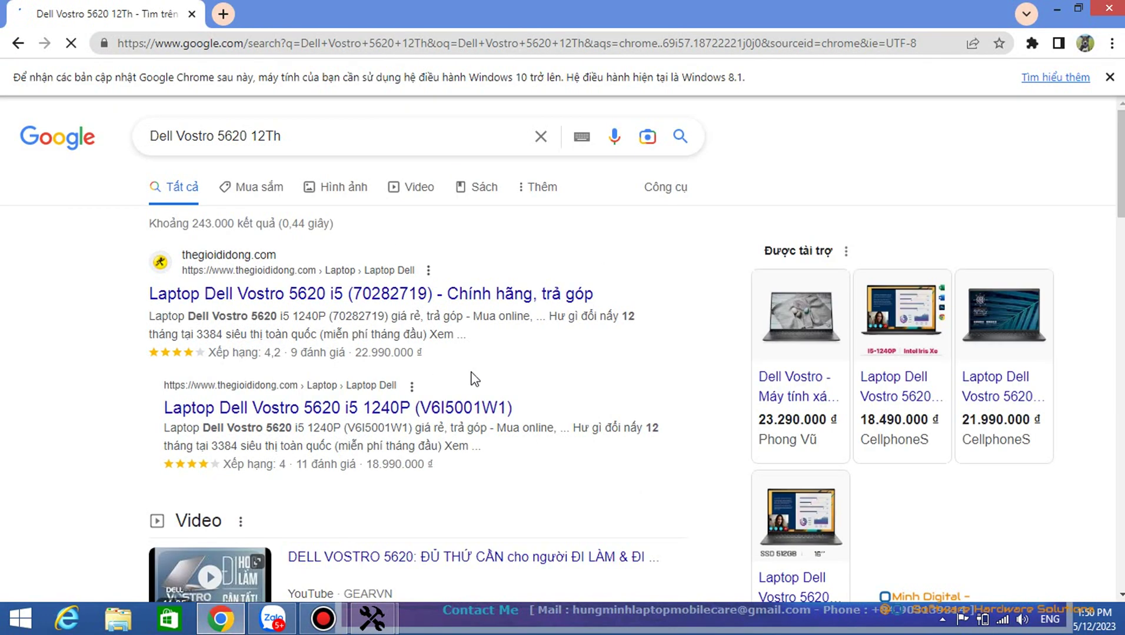
Examine the laptop and processor model in the first search result, cancel the download dialog and leave the browser.
drag(105, 216, 387, 239)
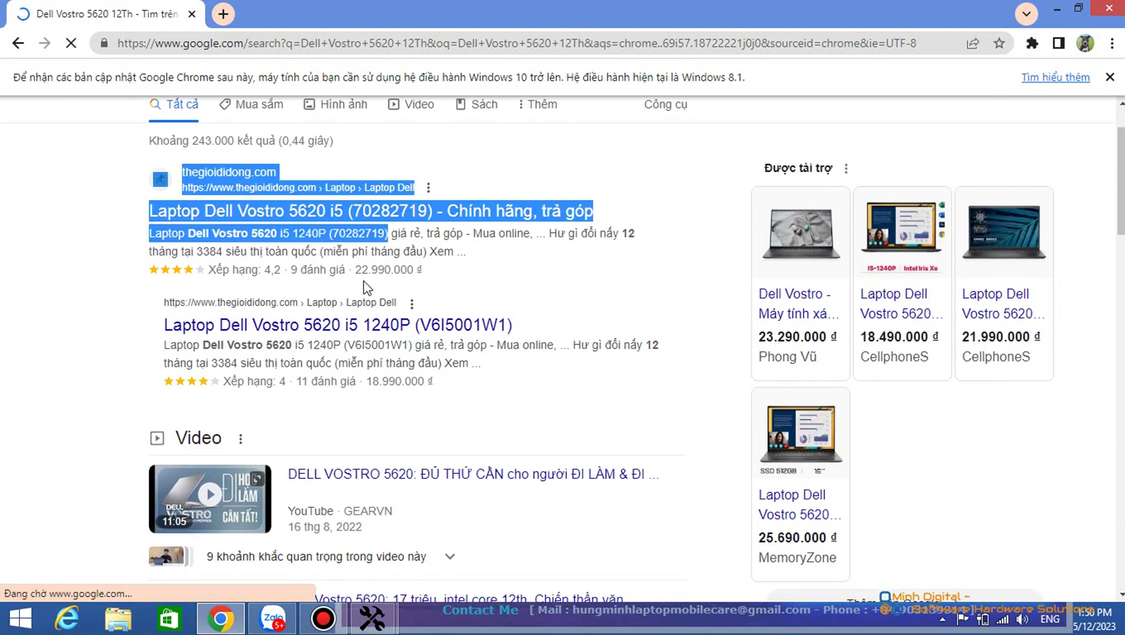
click(303, 228)
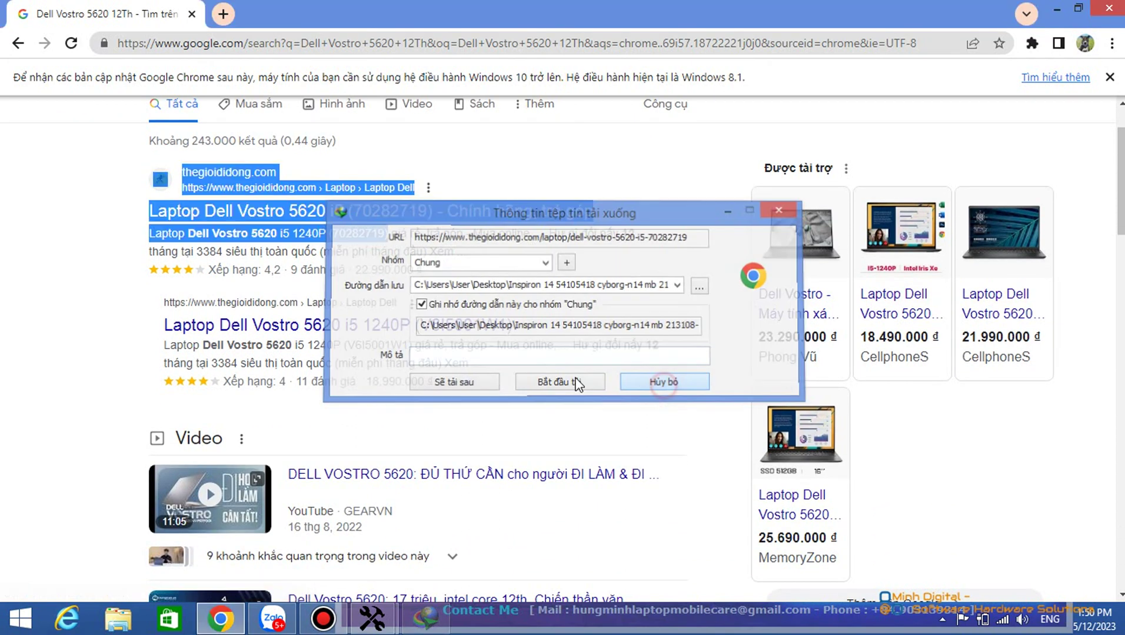
click(577, 383)
click(396, 235)
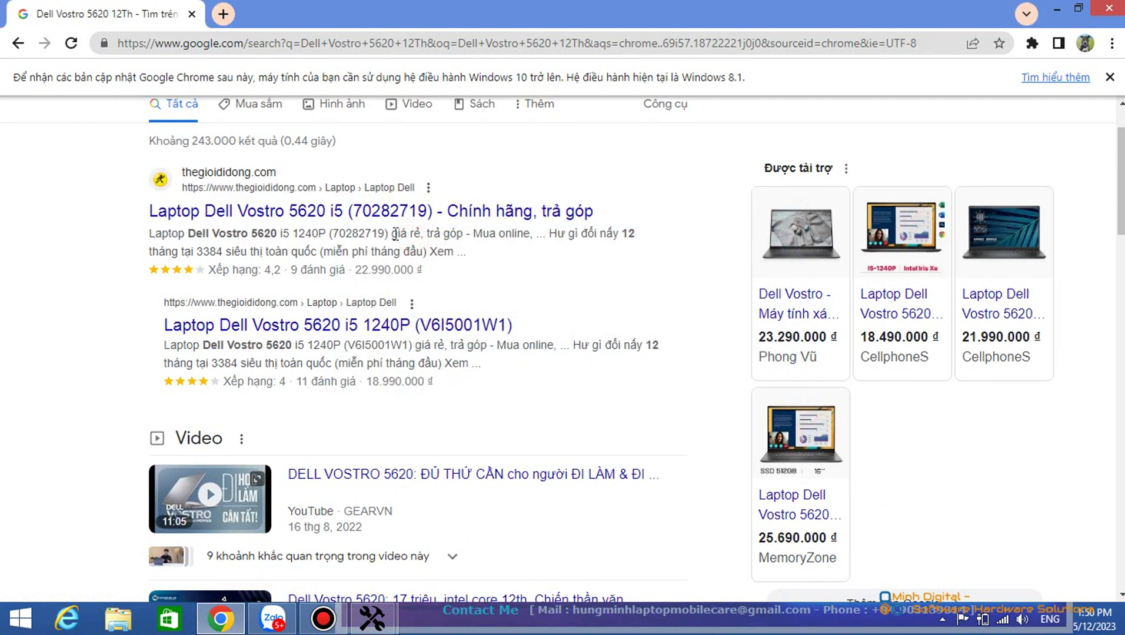
click(426, 233)
click(224, 14)
click(334, 41)
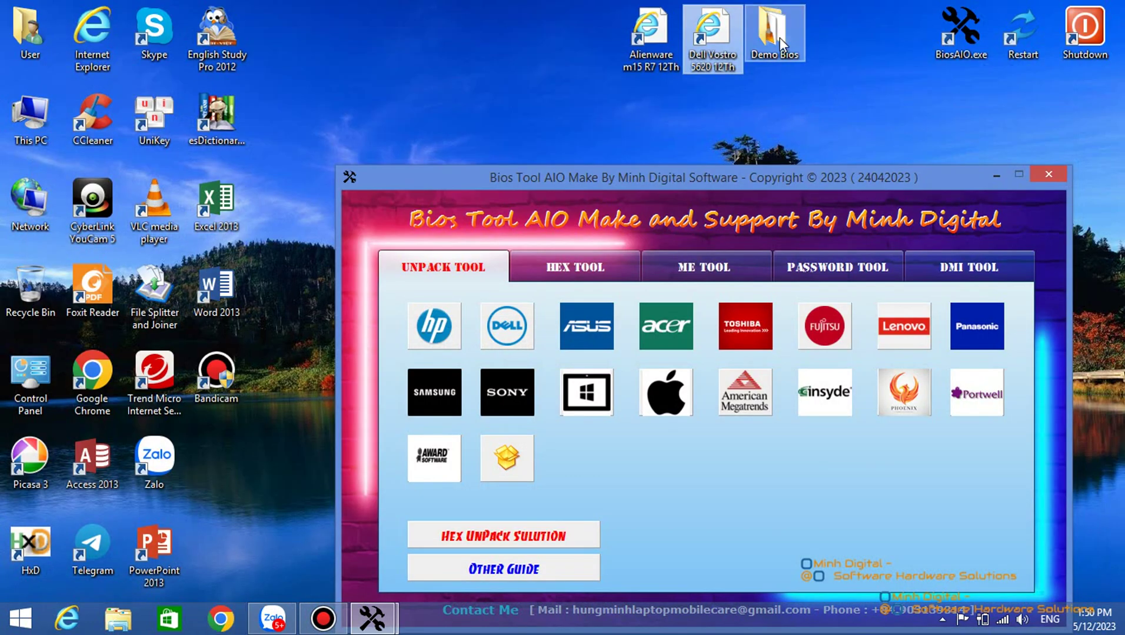
Open the Dell Vostro 5620 support page in Internet Explorer and filter its downloads to System BIOS.
double_click(706, 37)
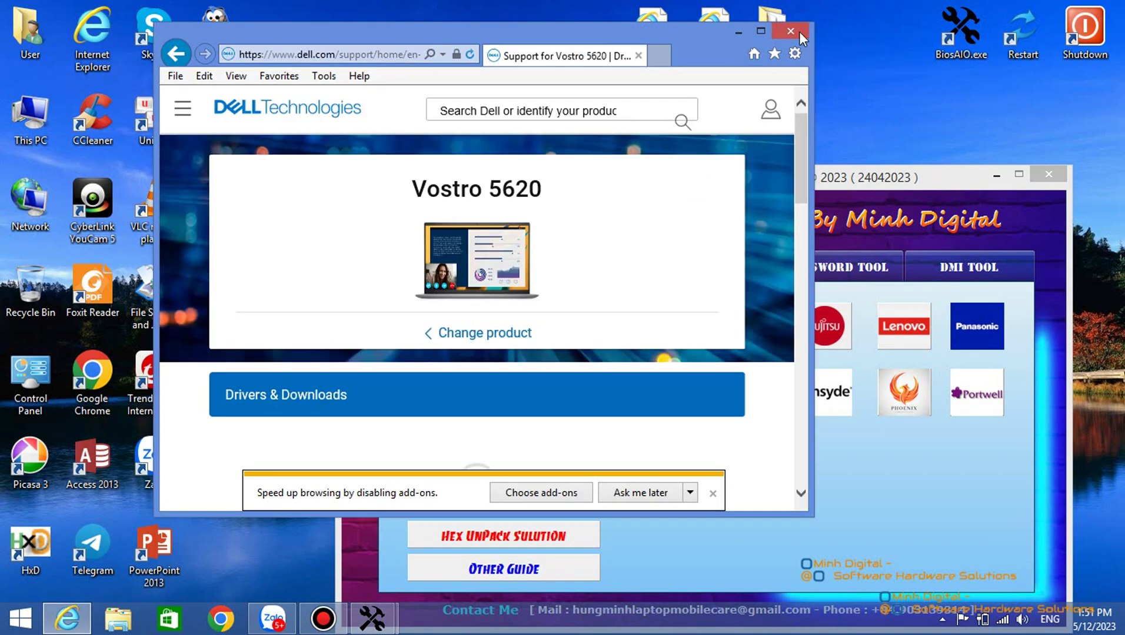
click(760, 31)
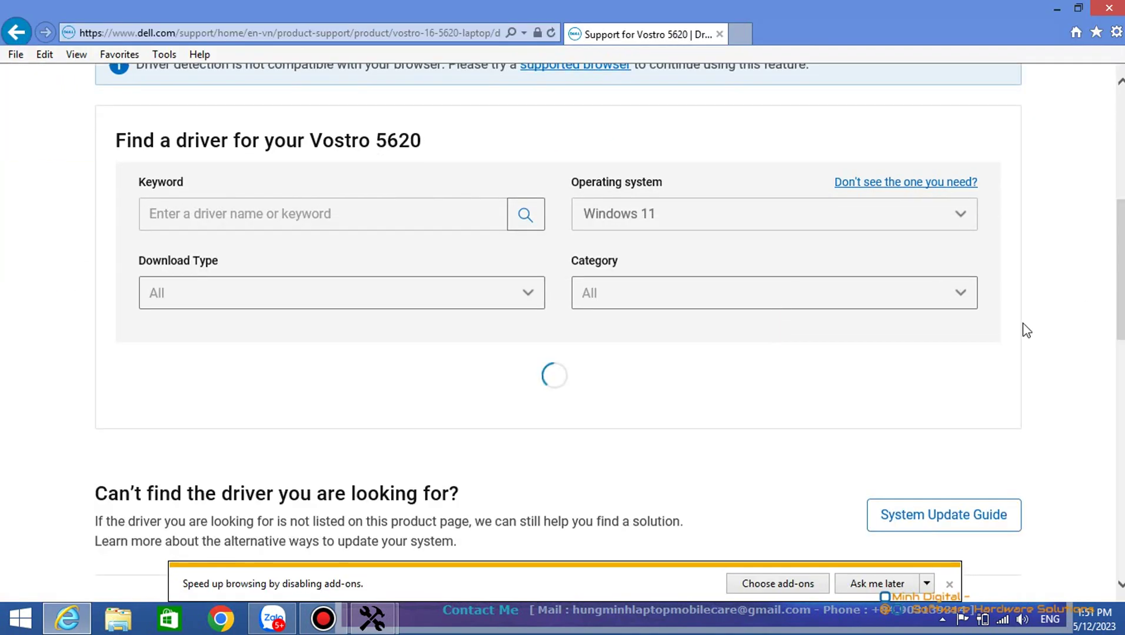
click(431, 285)
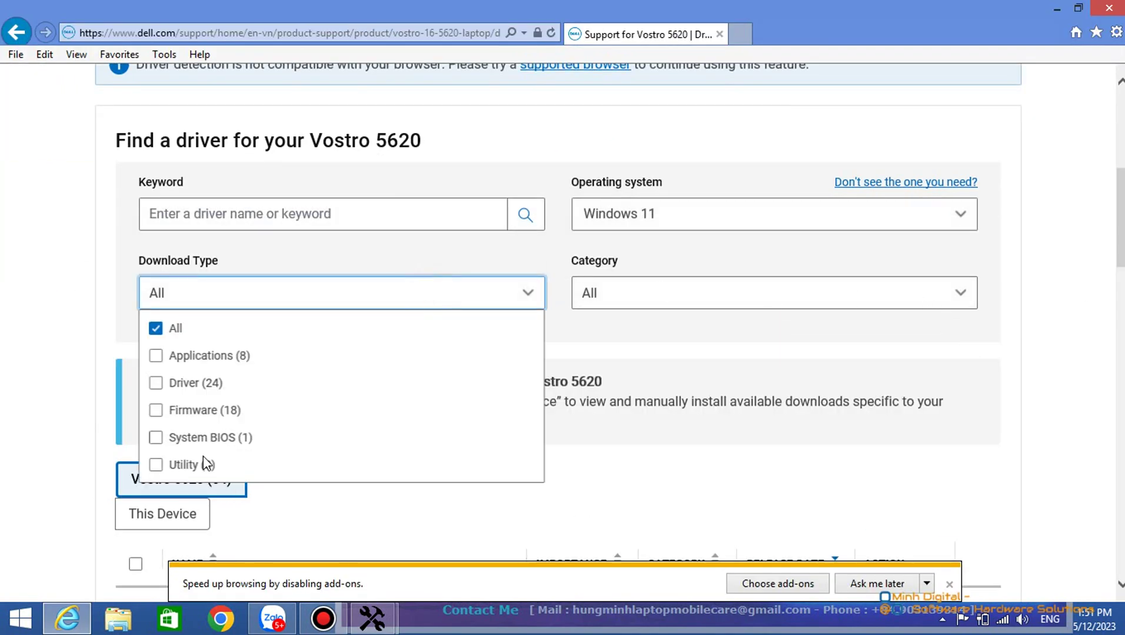
click(226, 438)
Download the Vostro 5620 System BIOS to the Desktop as Inspiron_Vostro_5420_5620_1.13.0 and close the browser.
scroll(686, 410, down, 3)
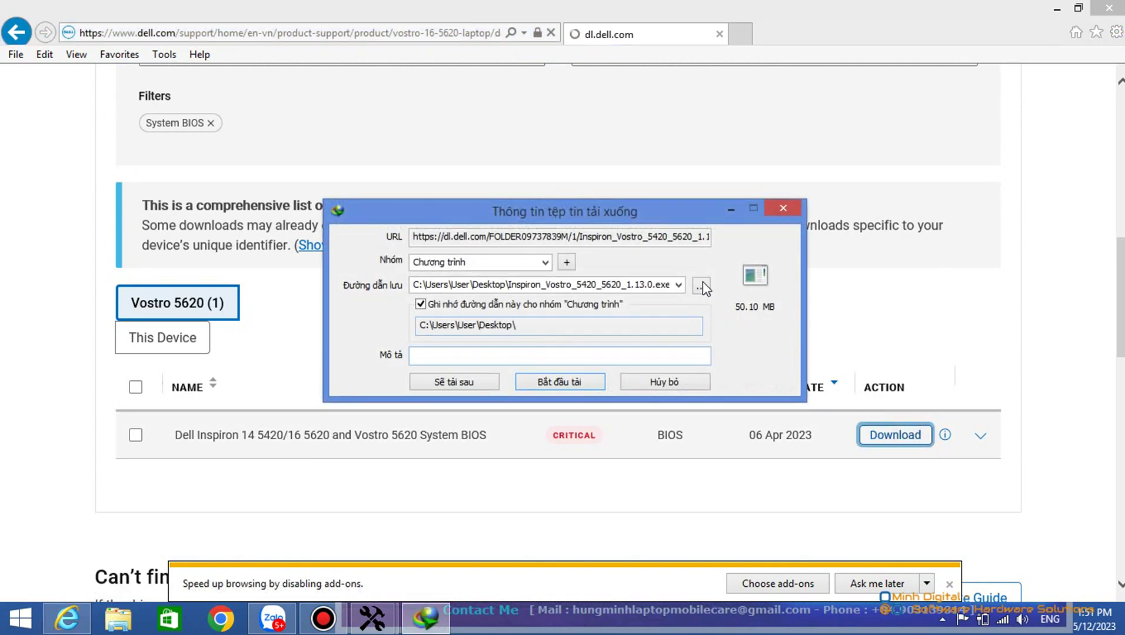
click(703, 287)
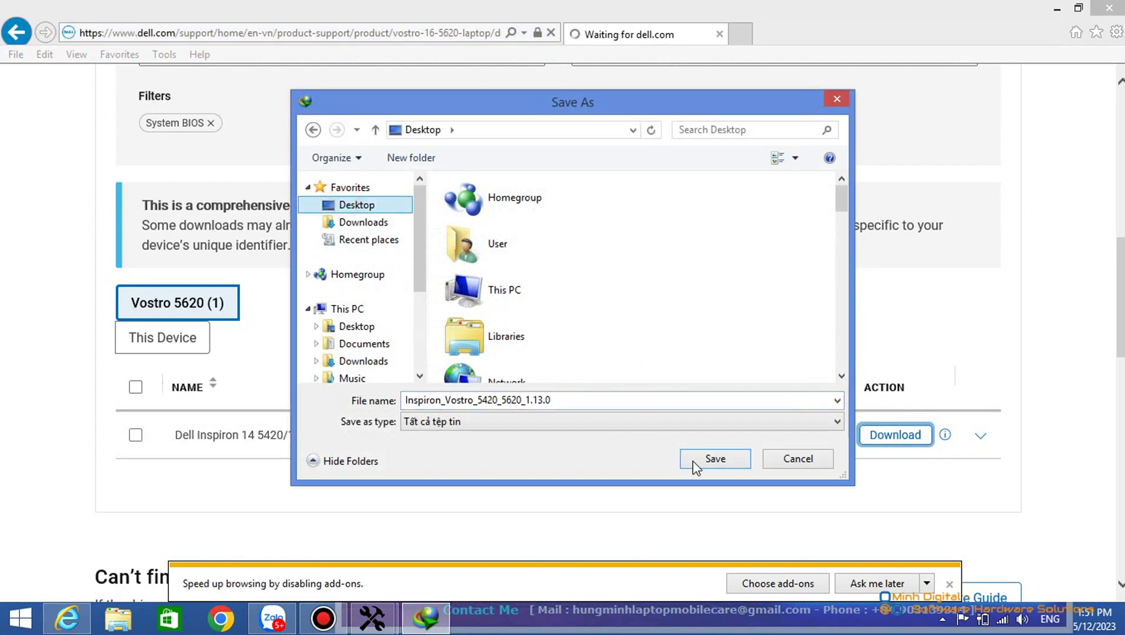
click(701, 462)
click(578, 385)
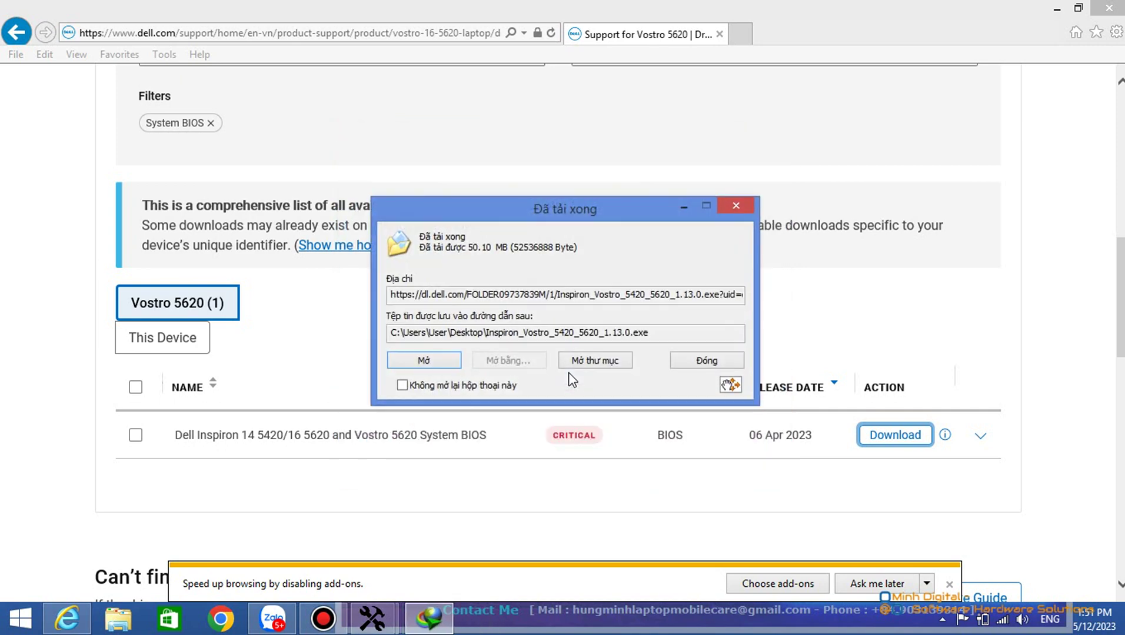
click(714, 358)
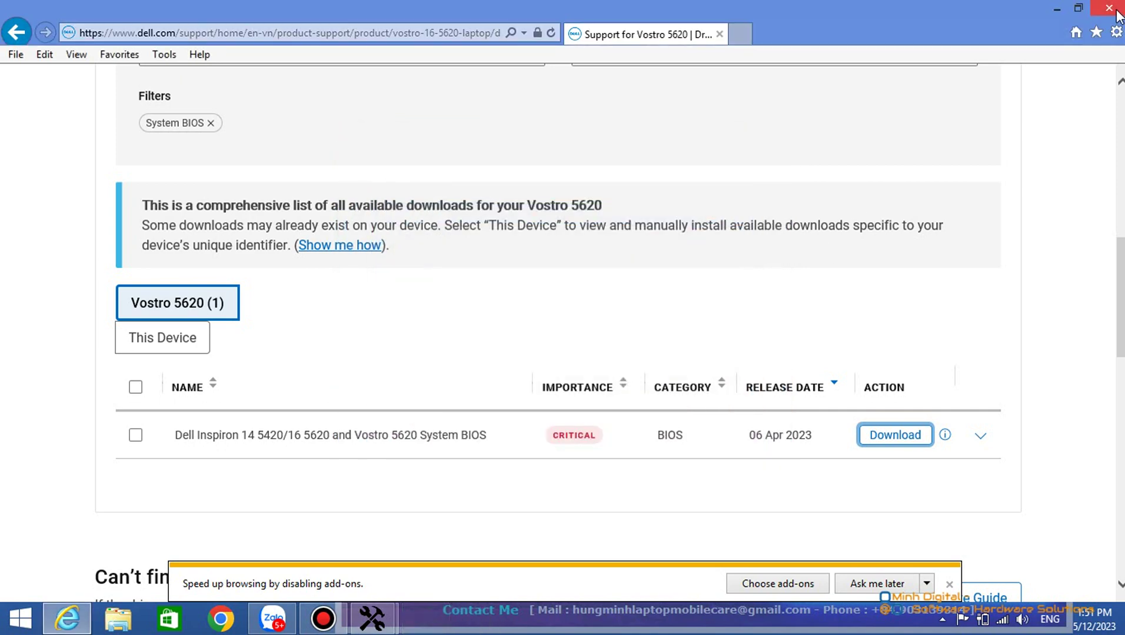
click(1116, 10)
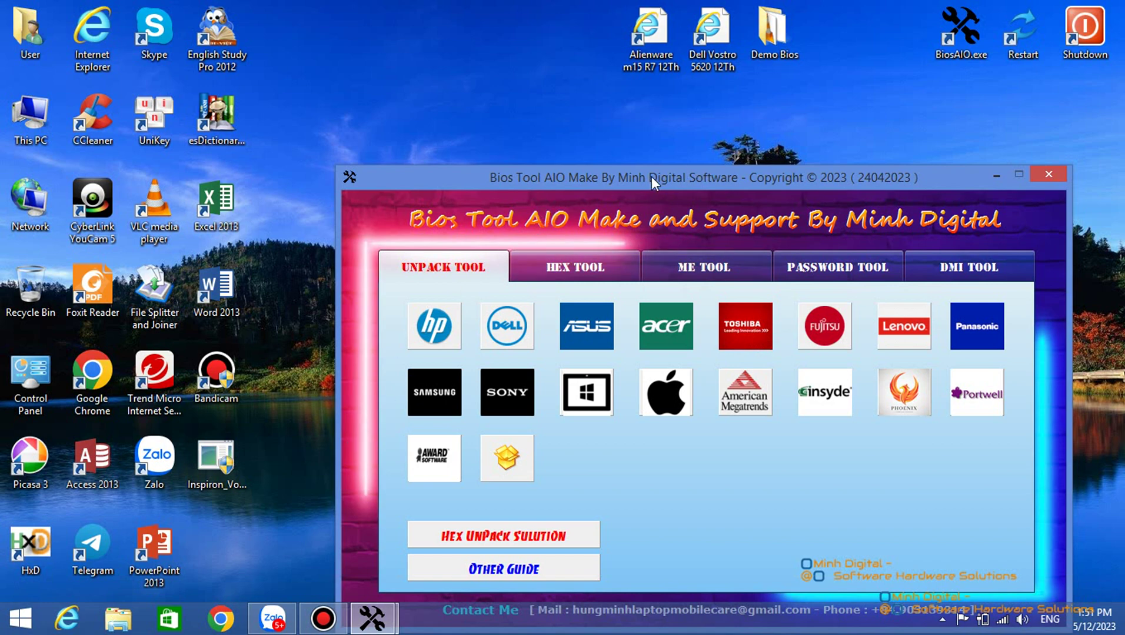
Place the downloaded BIOS file on free desktop space and open the Dell unpack tools folder beside it.
drag(653, 182, 909, 136)
drag(216, 462, 411, 268)
click(761, 288)
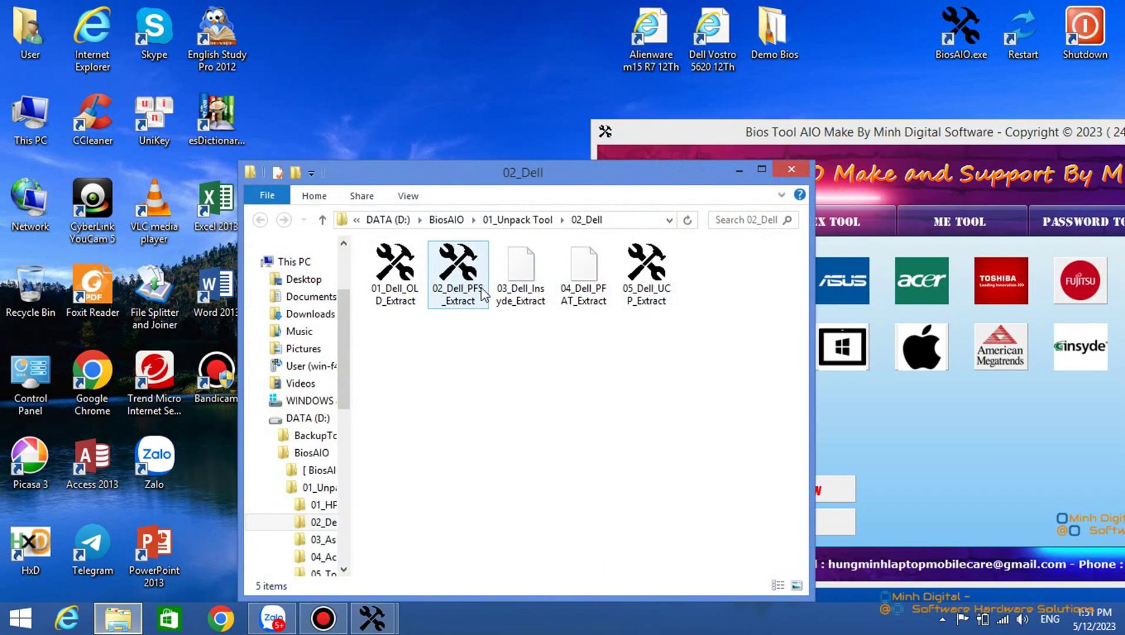
drag(487, 180, 717, 293)
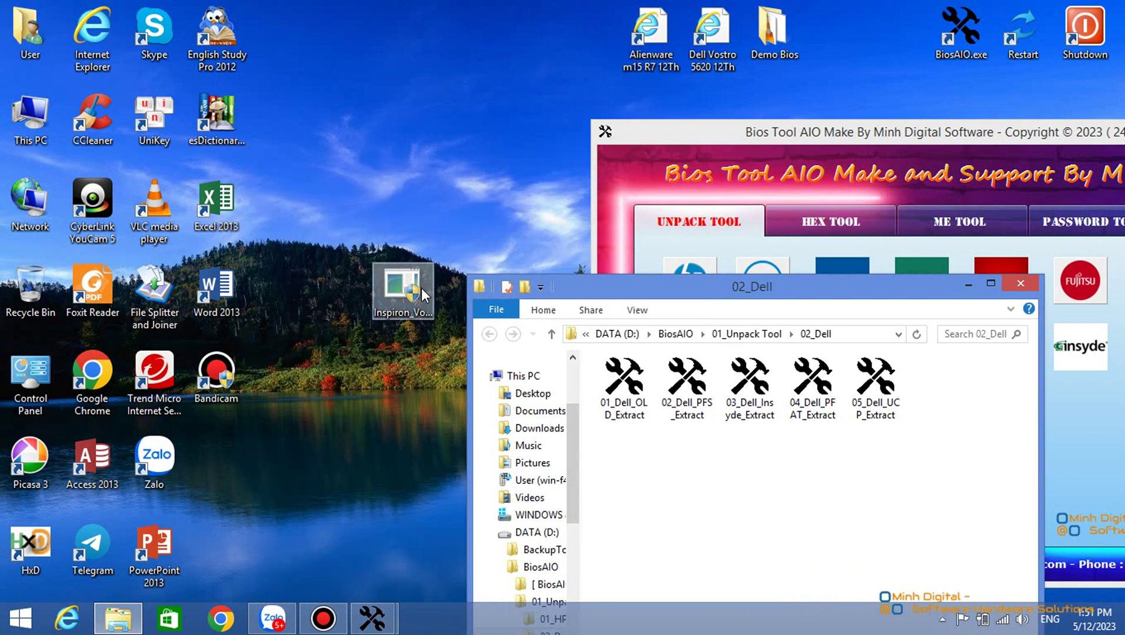
Unpack the downloaded Inspiron_Vostro BIOS file with 02_Dell_PFS_Extract, and close the tools folder and the extractor console.
drag(400, 285, 706, 389)
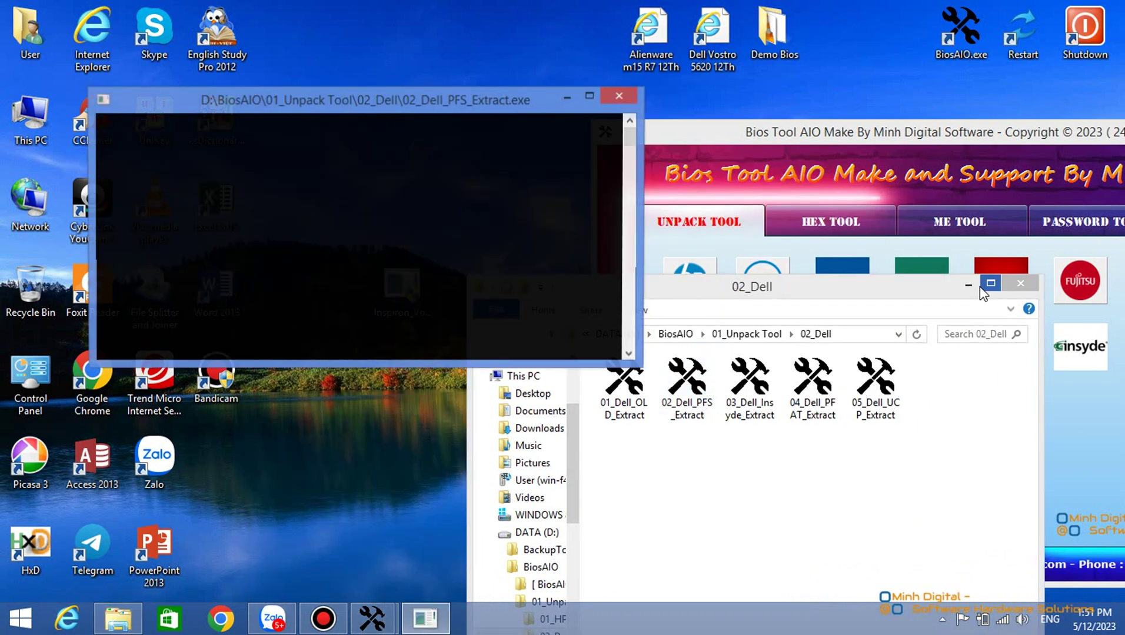
click(1020, 283)
drag(408, 101, 714, 46)
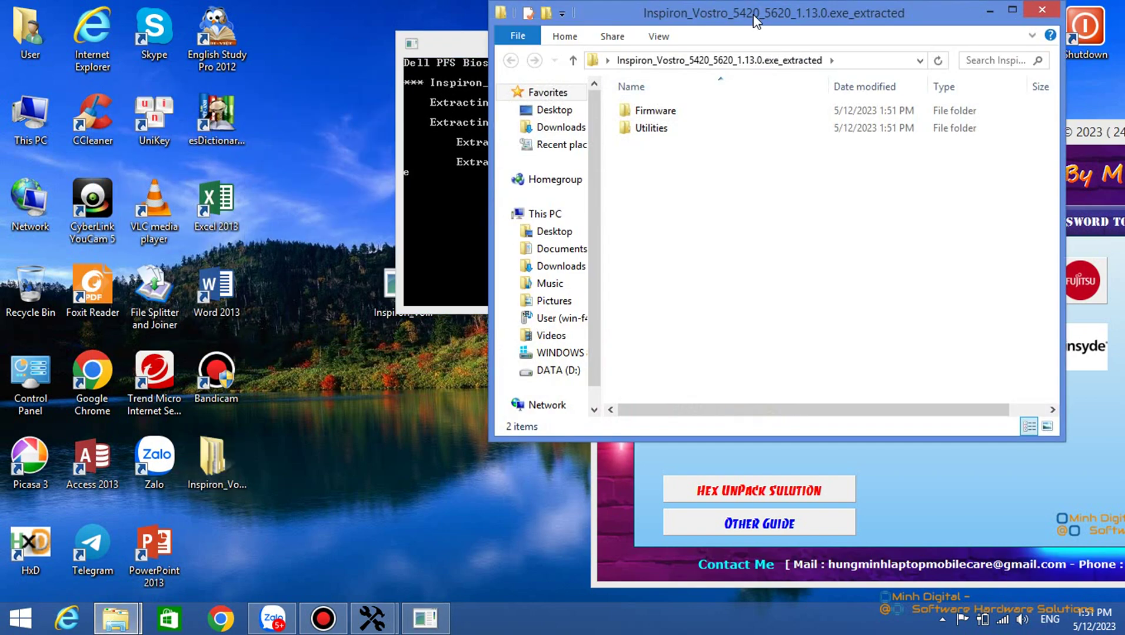
drag(754, 16, 739, 237)
click(723, 332)
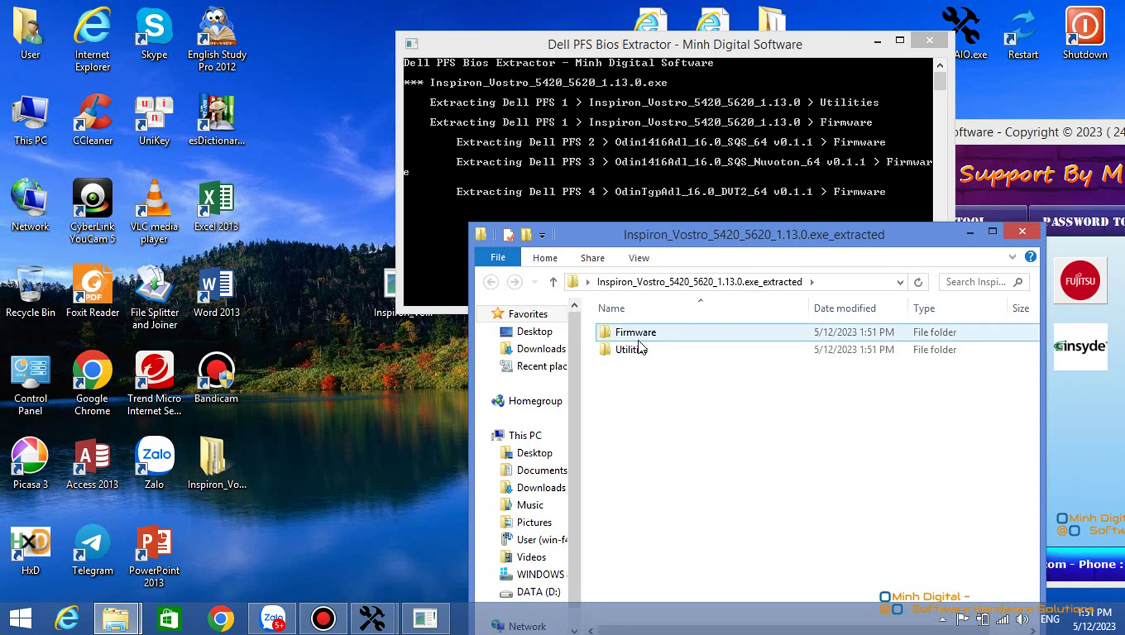
click(929, 40)
Look through the extracted Firmware folder and the contents of its 4 OdinTgpAdl_16.0_DVT2_64 v0.1.1 subfolder.
click(632, 332)
double_click(632, 332)
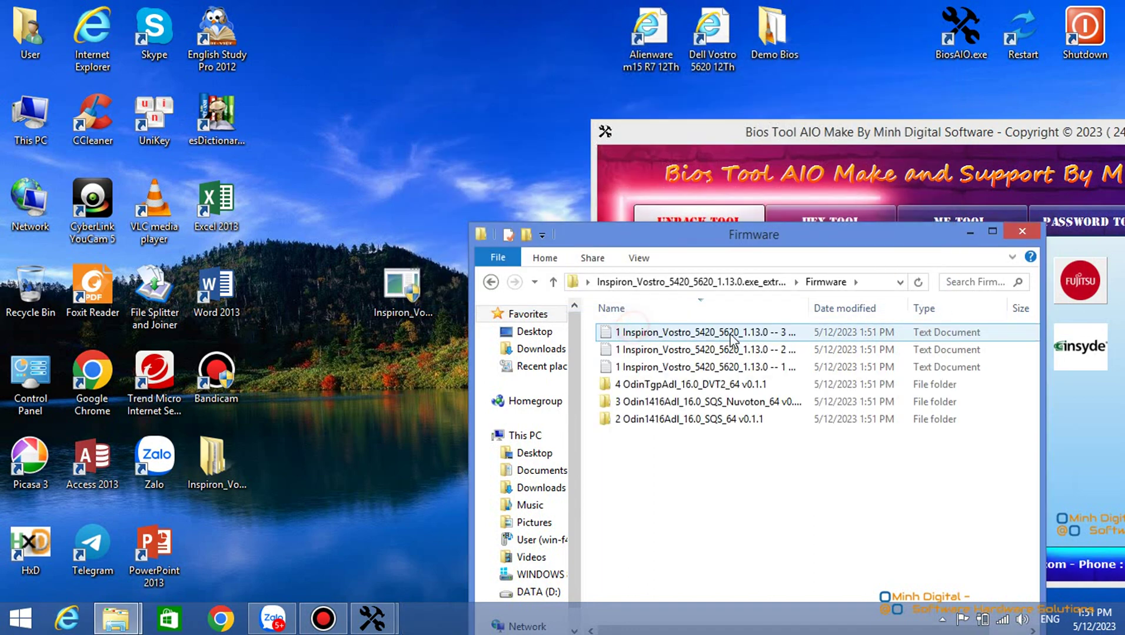
double_click(690, 382)
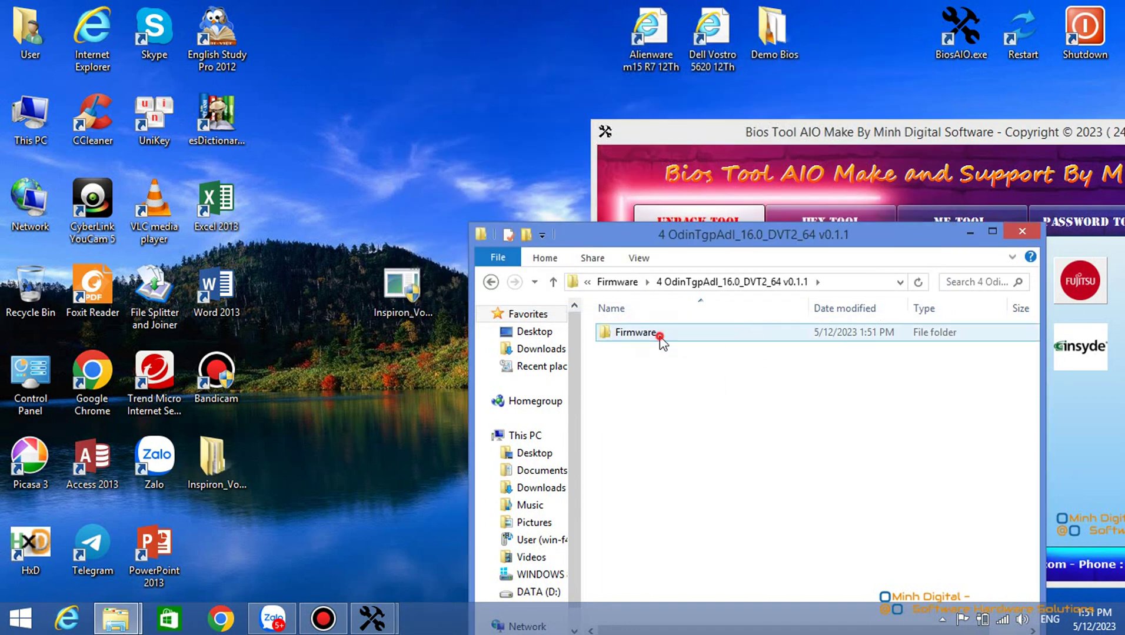
double_click(657, 333)
click(668, 281)
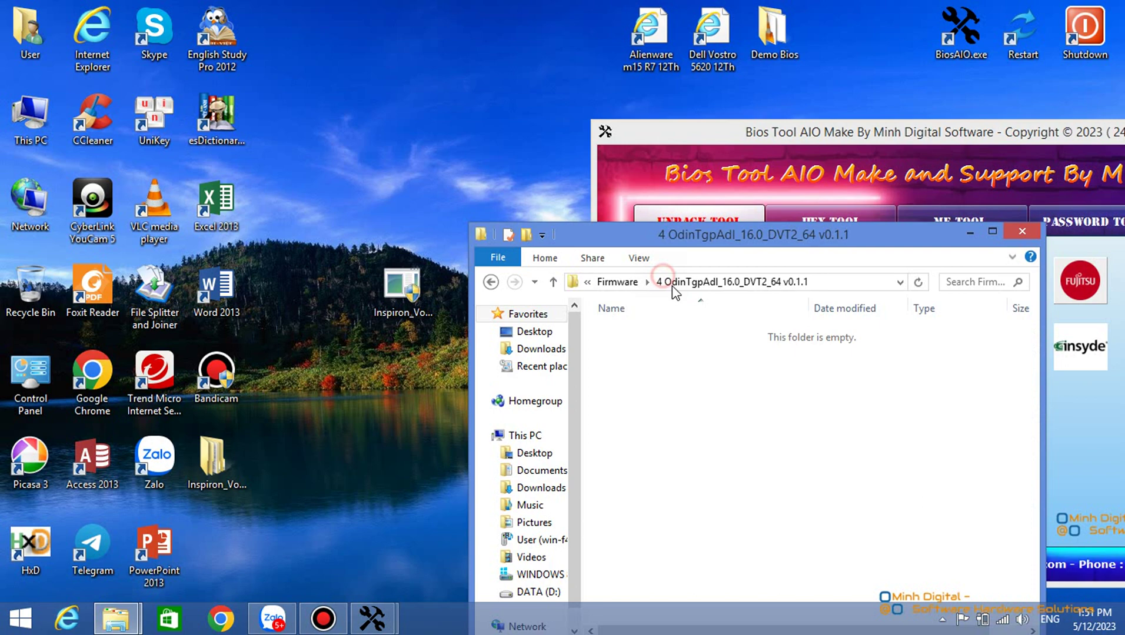
Open the Firmware folder inside 3 Odin1416Adl_16.0_SQS_Nuvoton_64 v0.1.1 and check the extracted files' sizes.
click(617, 282)
double_click(660, 397)
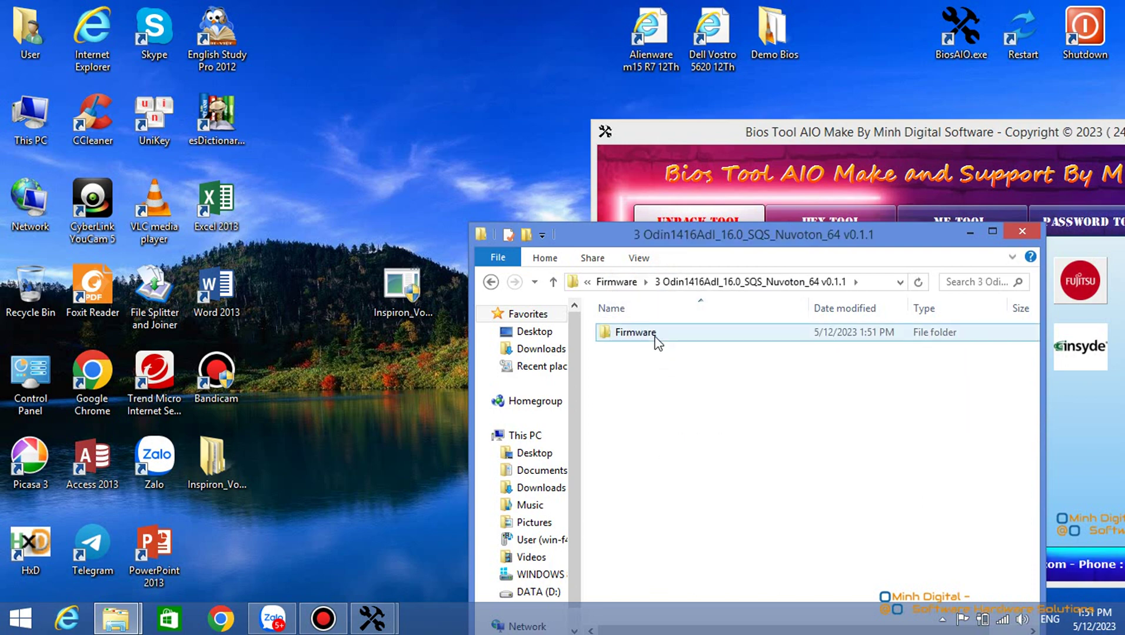
double_click(654, 334)
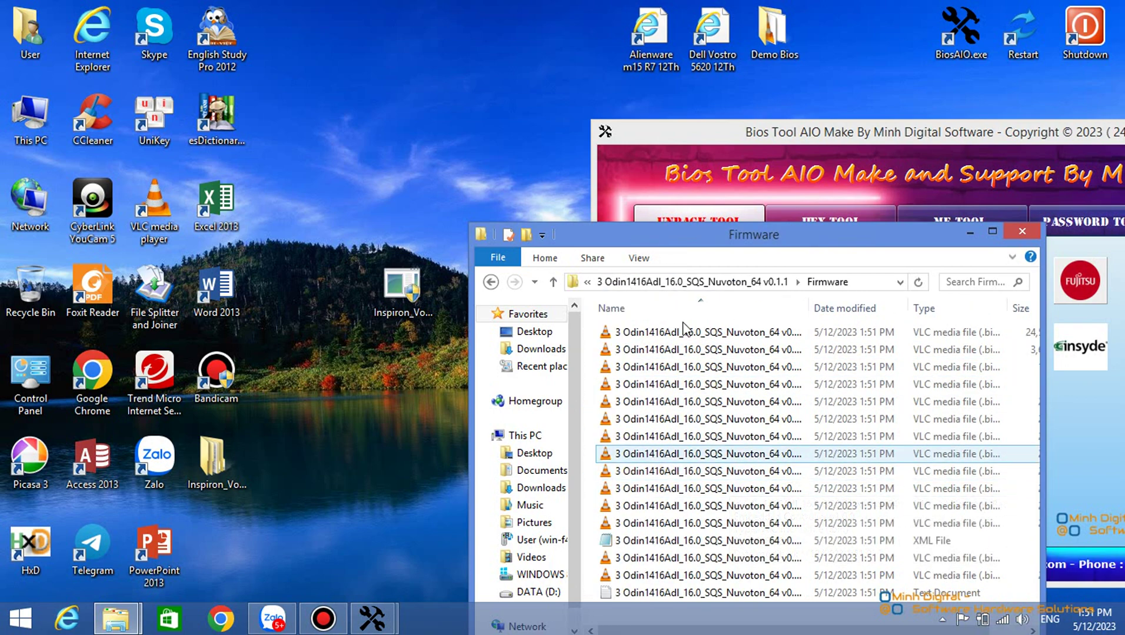
click(995, 232)
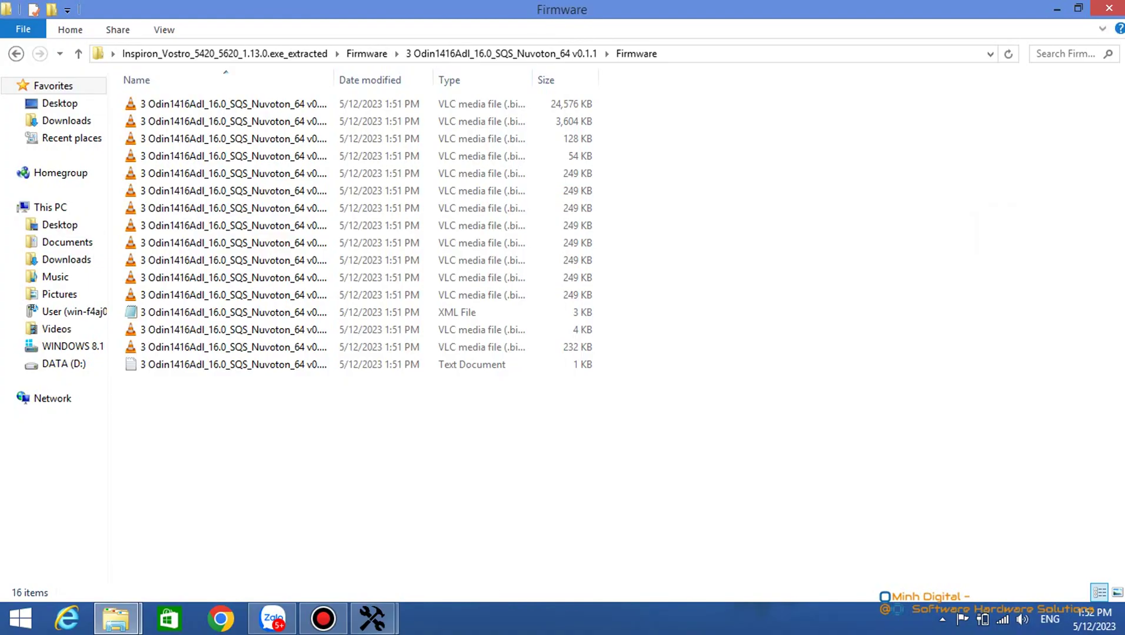
drag(1045, 1, 524, 94)
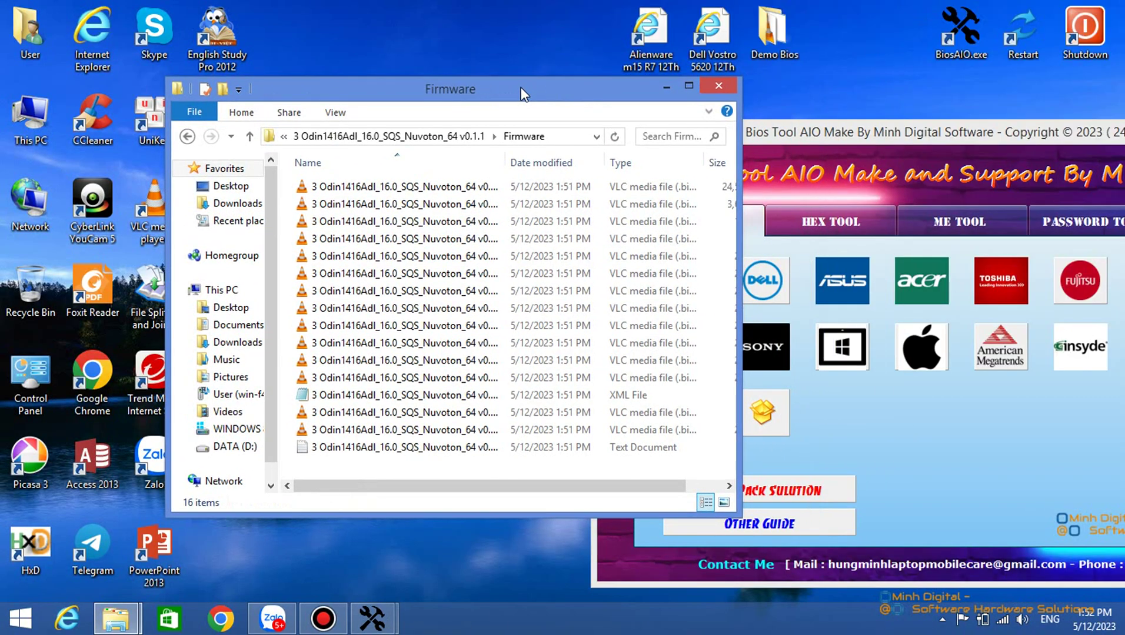
mouse_move(505, 159)
mouse_down()
mouse_move(736, 159)
mouse_move(521, 165)
mouse_up()
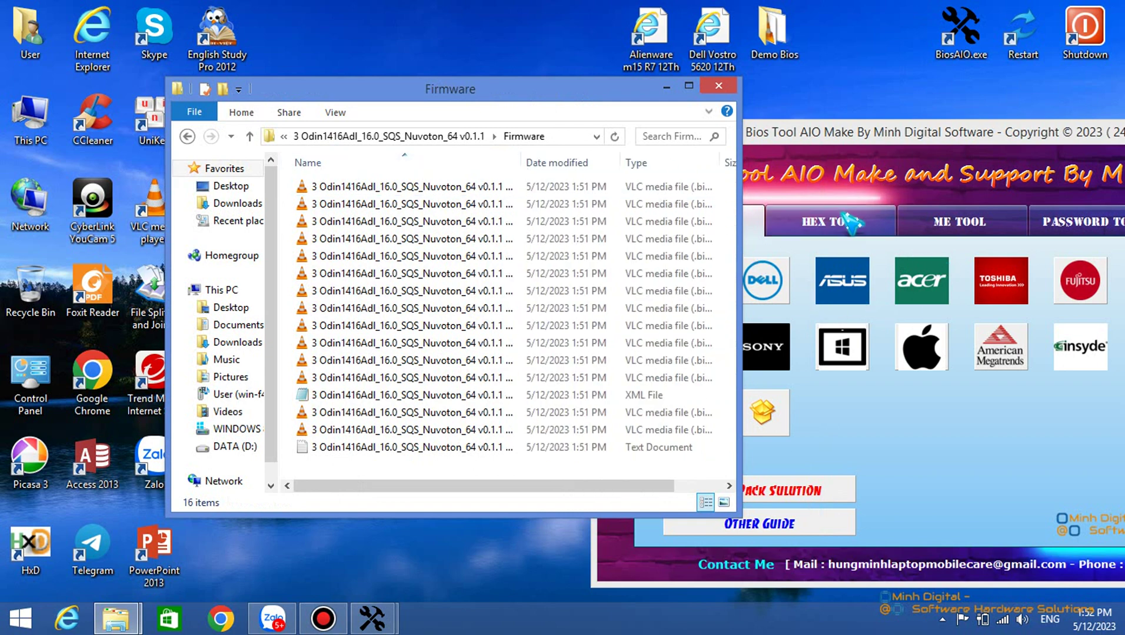
Launch HxD from the hex tools and load the file 1 System BIOS with BiosGuard v1.13.0.bin.
click(831, 227)
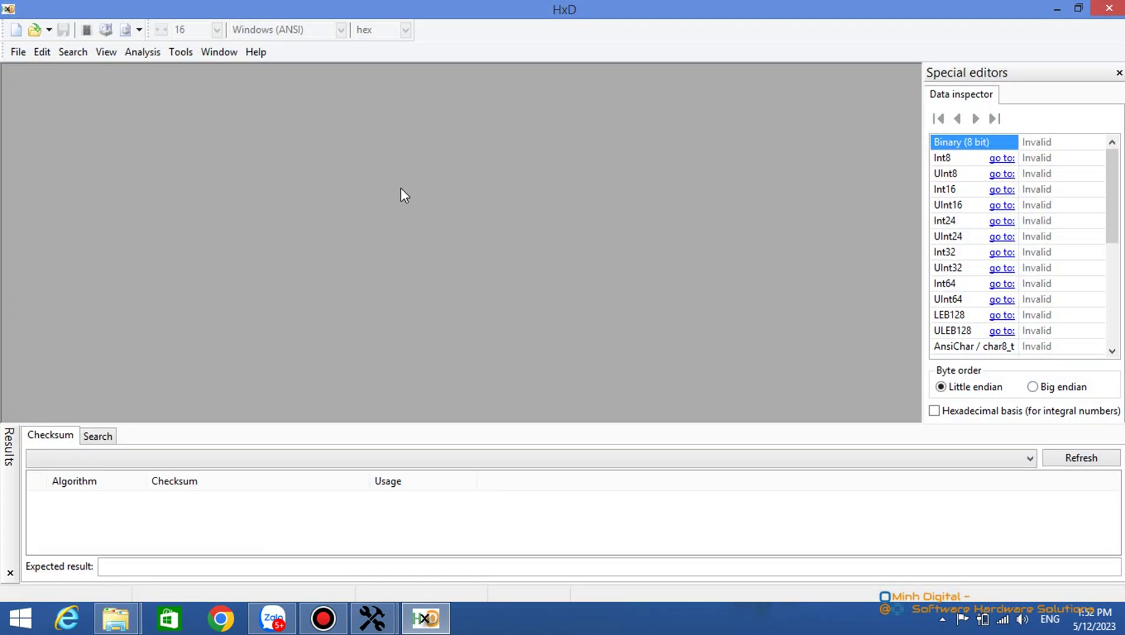
double_click(391, 1)
drag(419, 195, 563, 388)
Examine the hex data and decoded text at the end of the System BIOS file.
scroll(726, 404, down, 4)
drag(784, 312, 773, 491)
scroll(617, 374, up, 3)
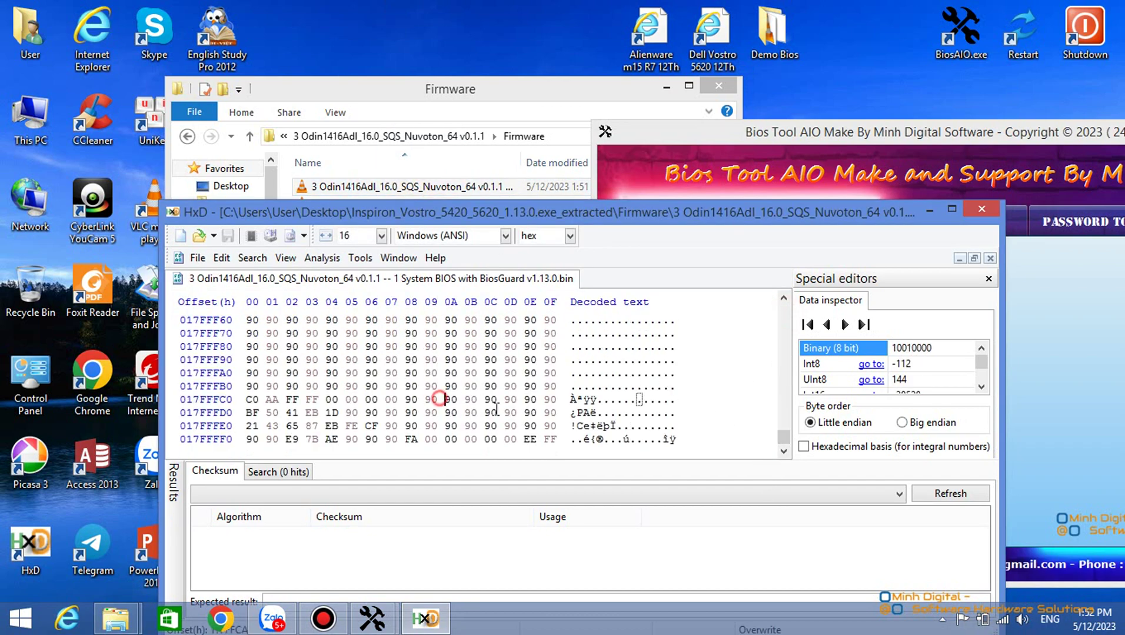
drag(441, 400, 631, 454)
click(622, 366)
Close the extracted Firmware folder window and HxD.
click(444, 126)
click(718, 86)
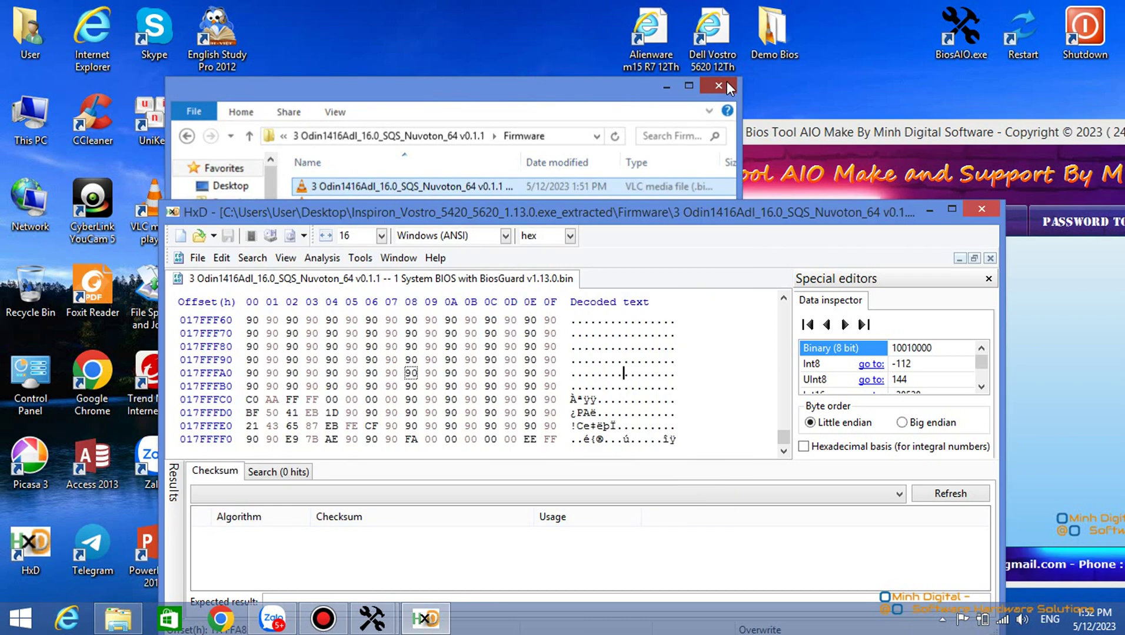
click(984, 210)
Copy the name text of the Alienware m15 R7 12Th desktop shortcut.
click(421, 292)
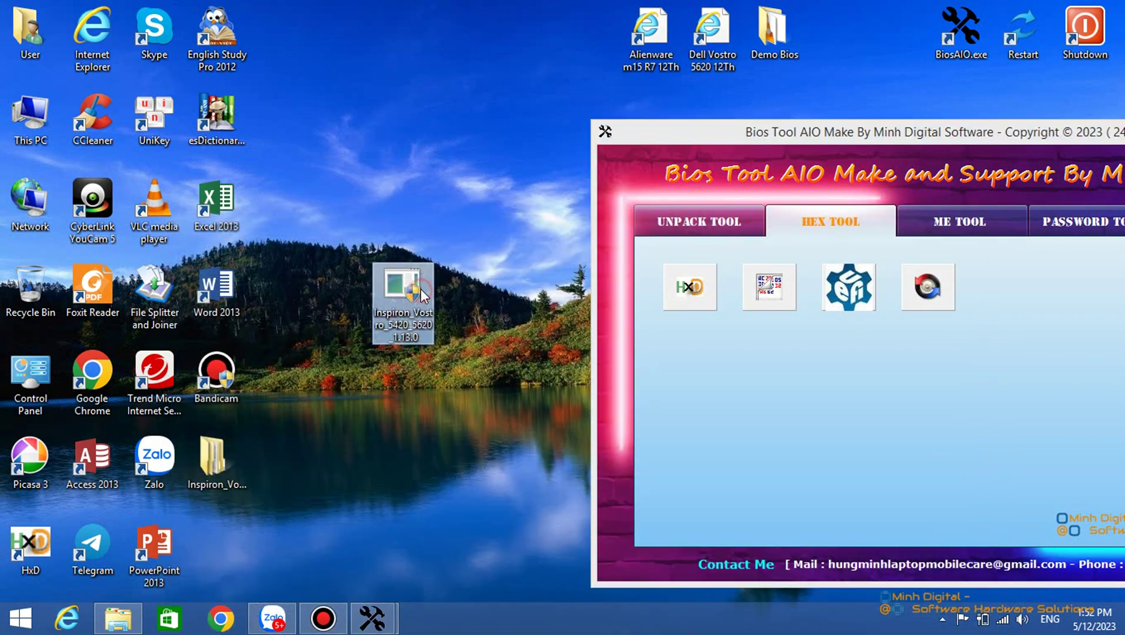
right_click(636, 65)
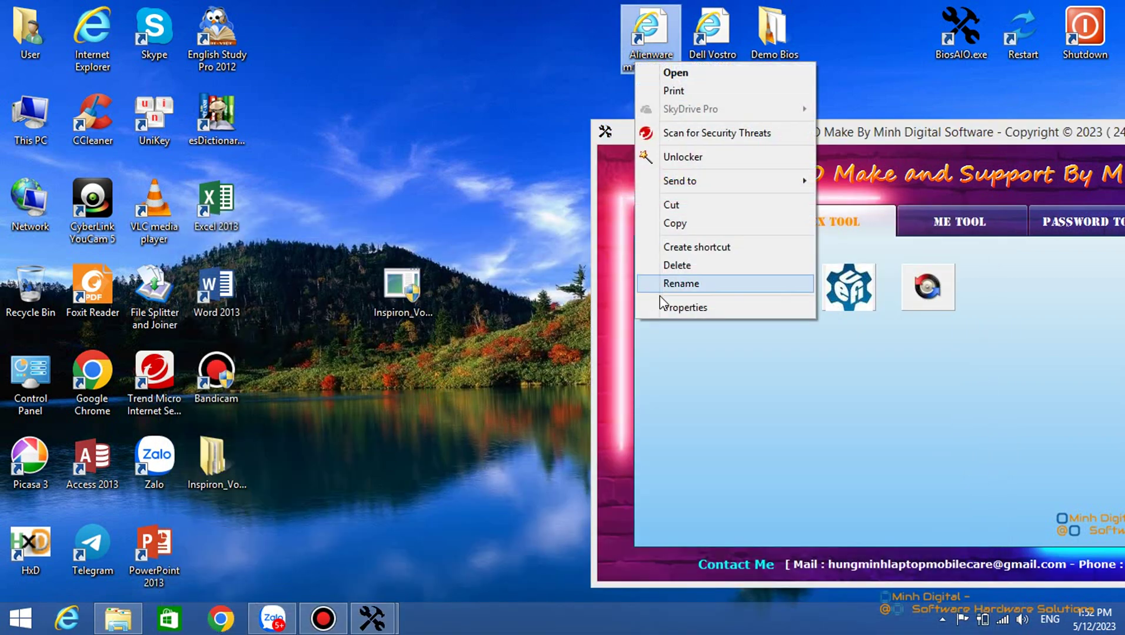
click(677, 283)
right_click(667, 69)
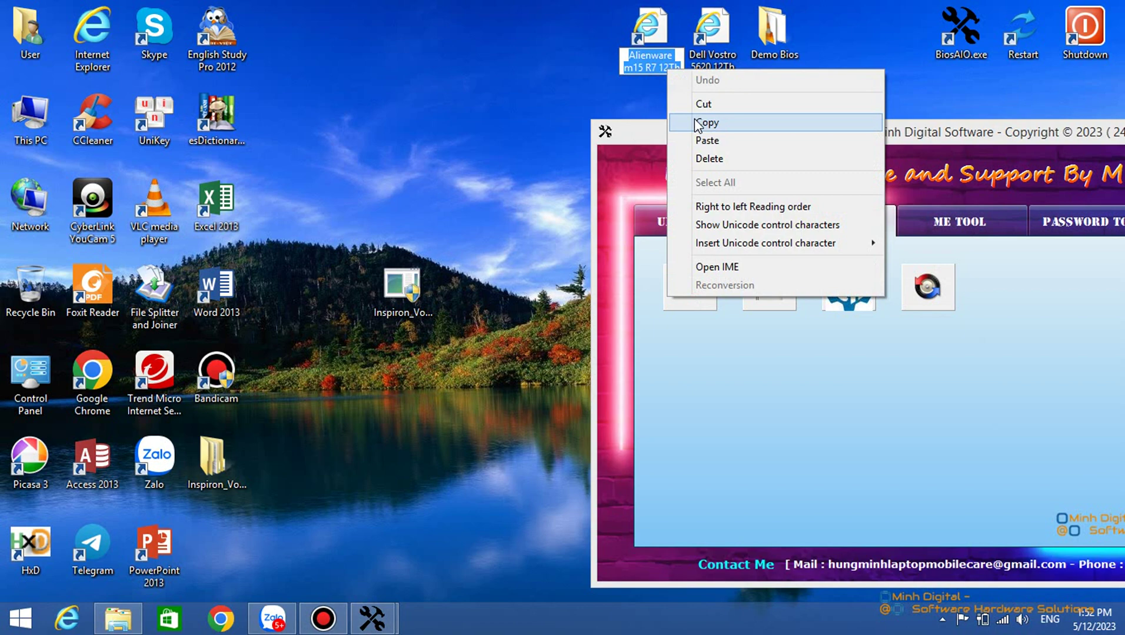
click(741, 125)
Switch to Chrome, search Google for Alienware m15 R7 12Th with the copied name, and look through the results.
click(211, 624)
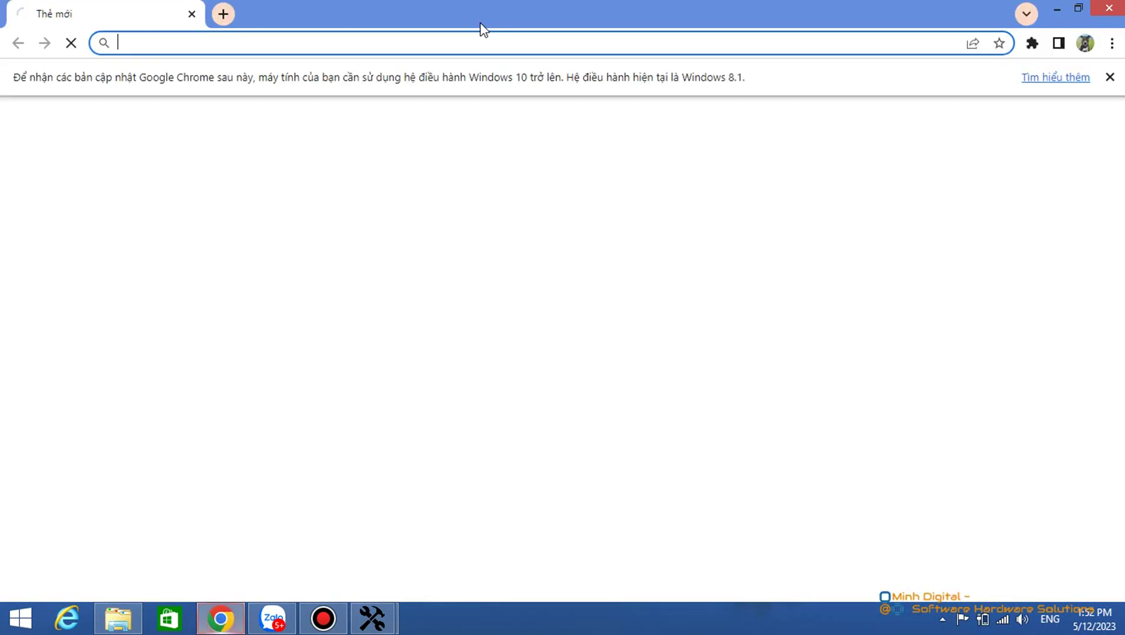
right_click(454, 42)
click(549, 147)
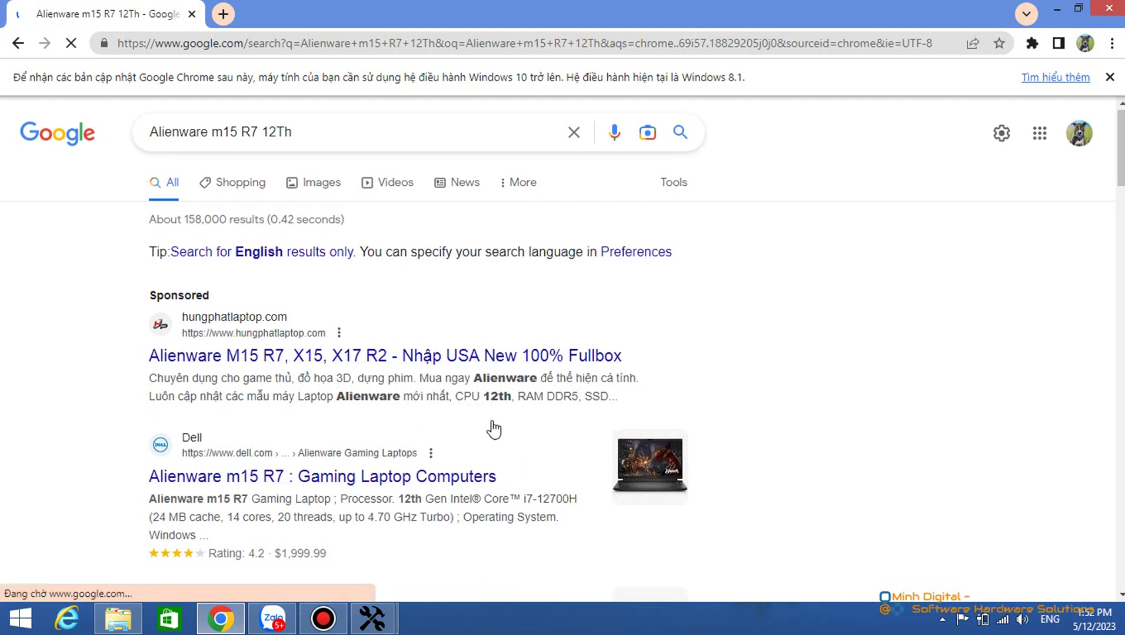
scroll(471, 420, down, 4)
drag(511, 254, 565, 257)
click(585, 289)
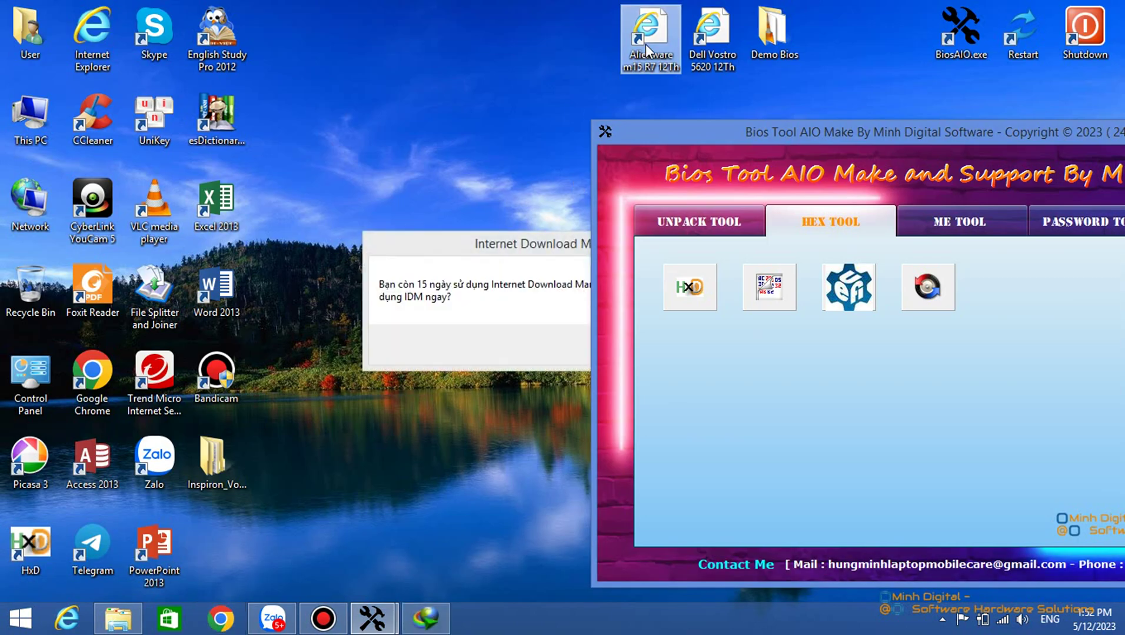
Open the Alienware m15 R7 12Th shortcut's Dell support page in Internet Explorer and maximize the window.
right_click(645, 44)
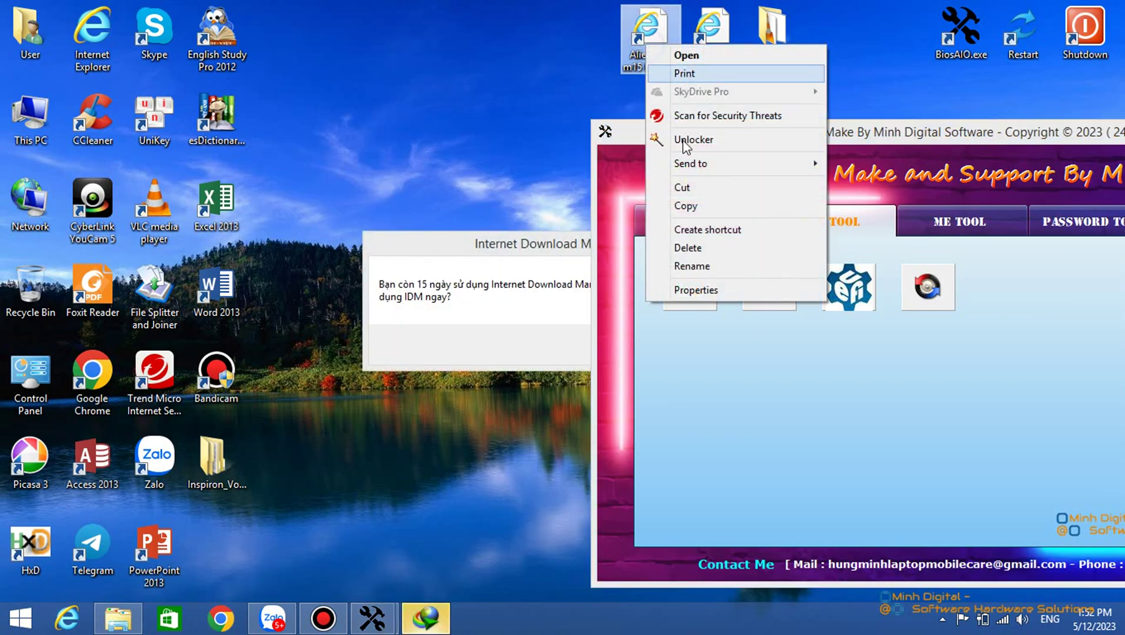
click(686, 55)
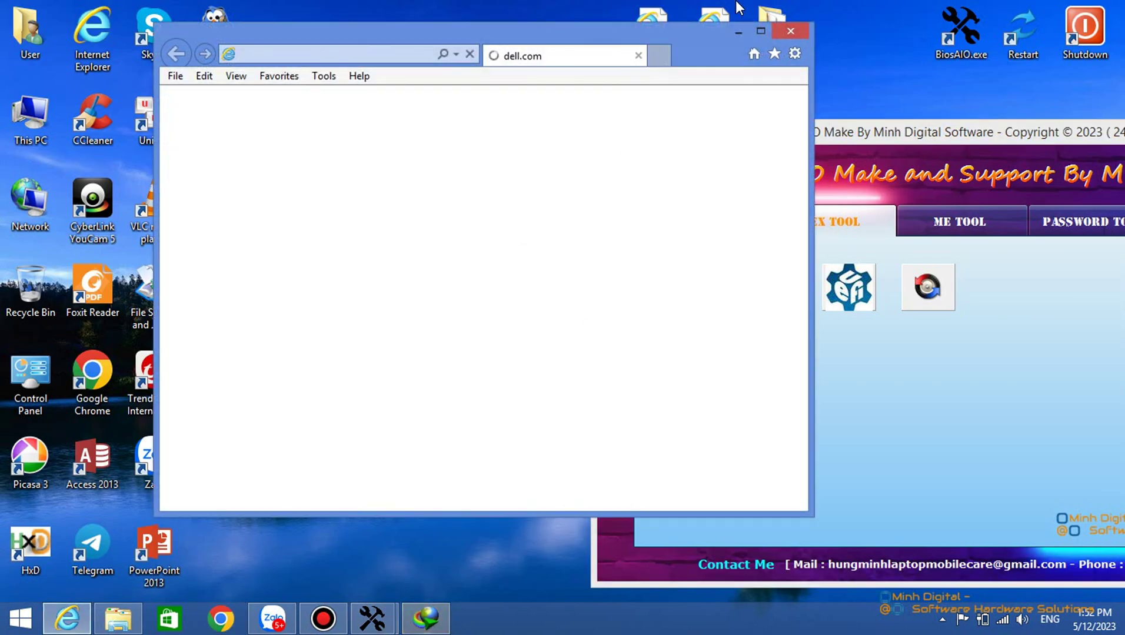
drag(632, 40, 472, 41)
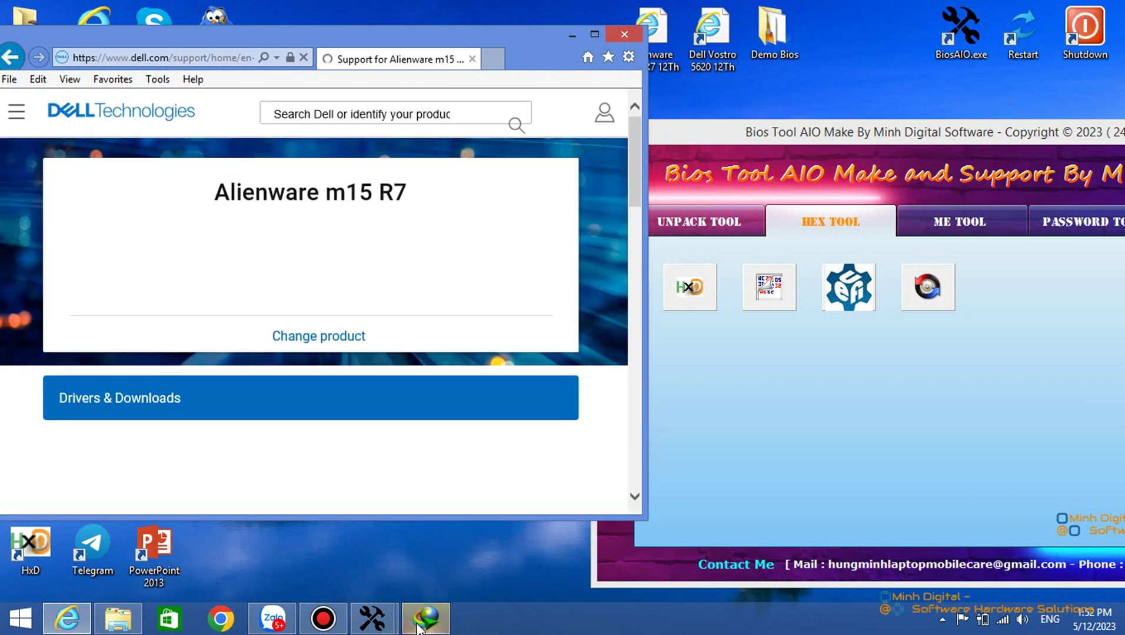
click(601, 35)
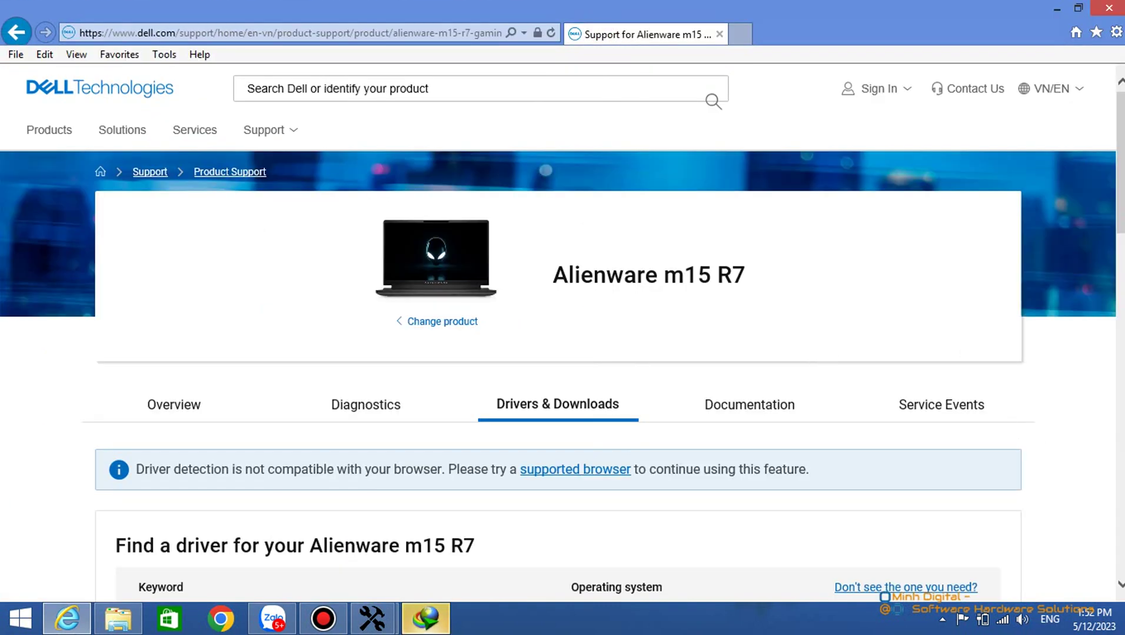
Filter the Alienware m15 R7 driver list to the System BIOS download type.
scroll(631, 355, down, 10)
scroll(632, 355, up, 6)
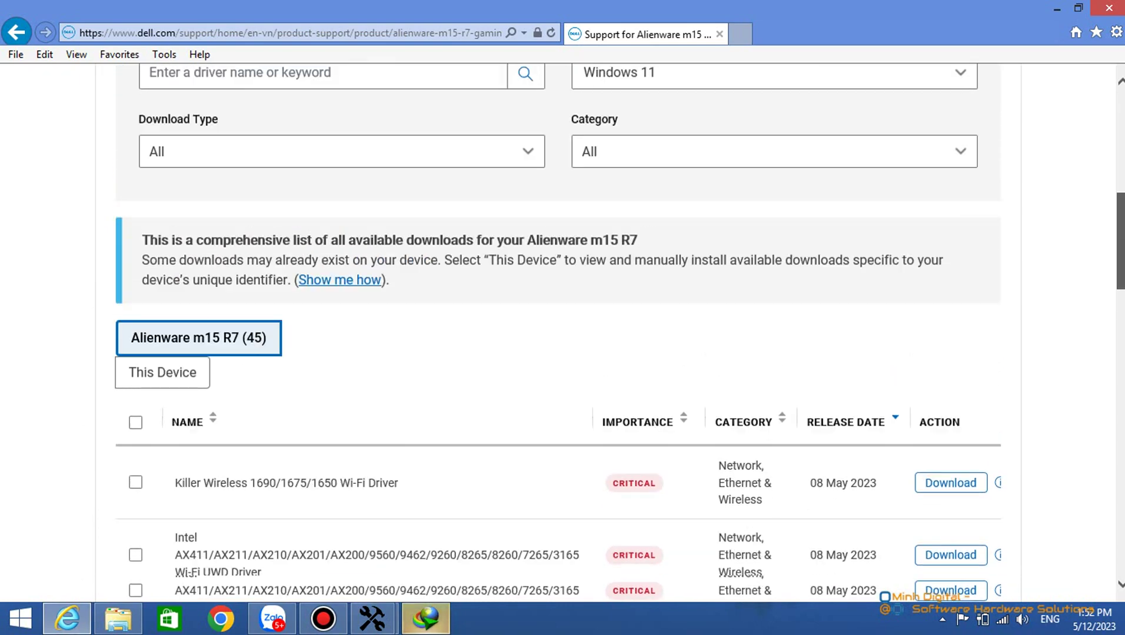
click(518, 360)
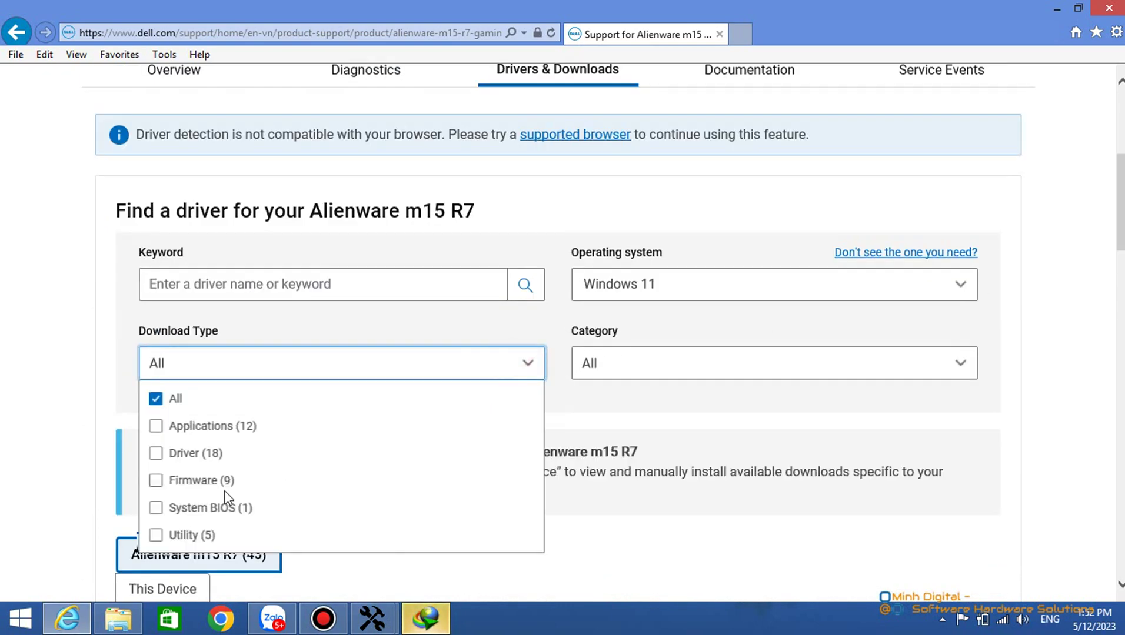
click(206, 509)
scroll(806, 417, down, 5)
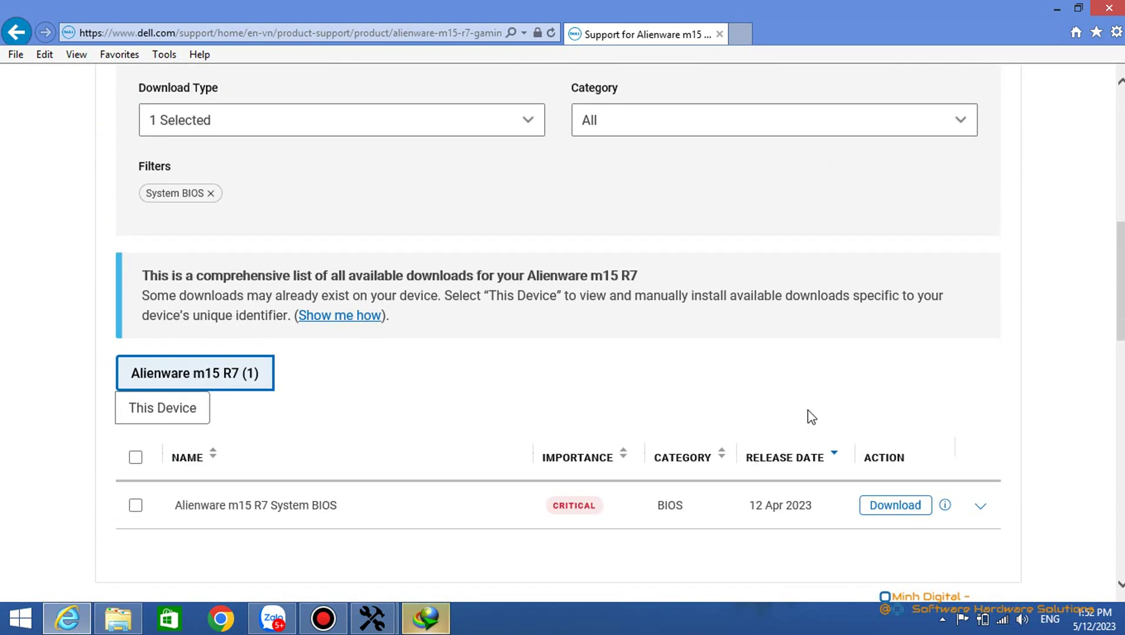
Download Alienware_m15_R7_1.16.0.exe to the Desktop, close the browser, and decline the download manager's registration offer.
click(948, 433)
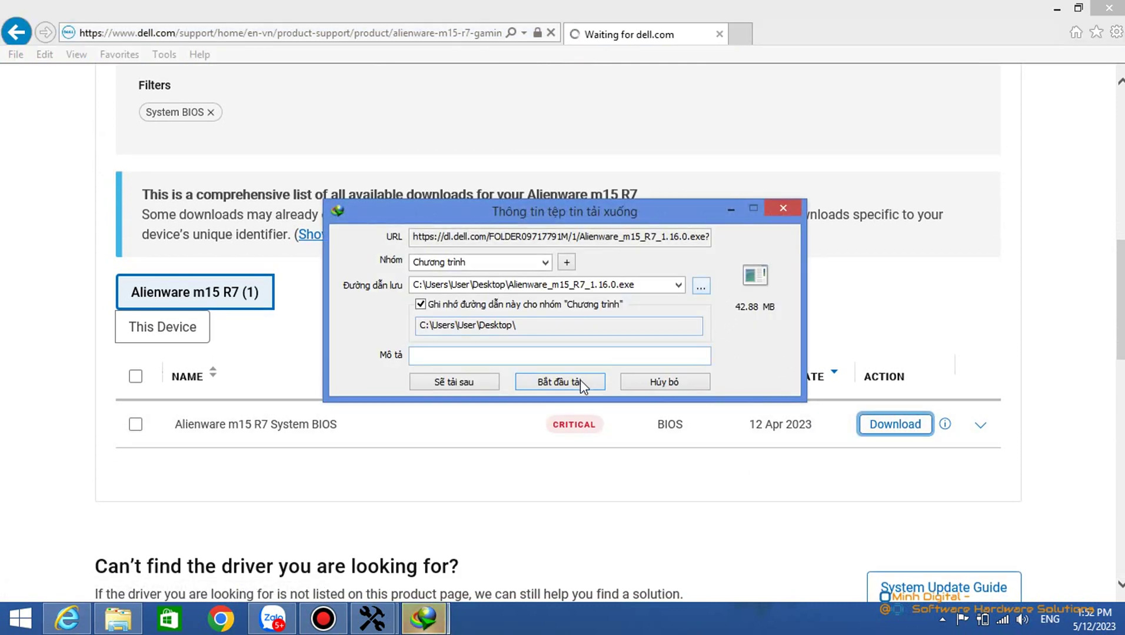
click(562, 382)
click(1121, 6)
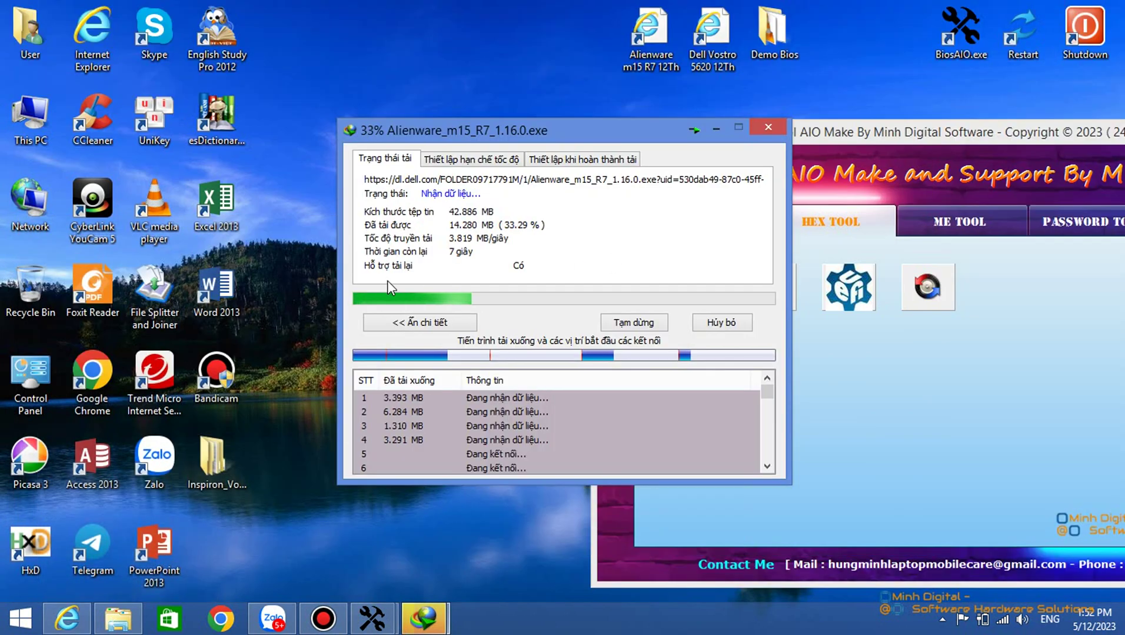
drag(521, 135, 728, 119)
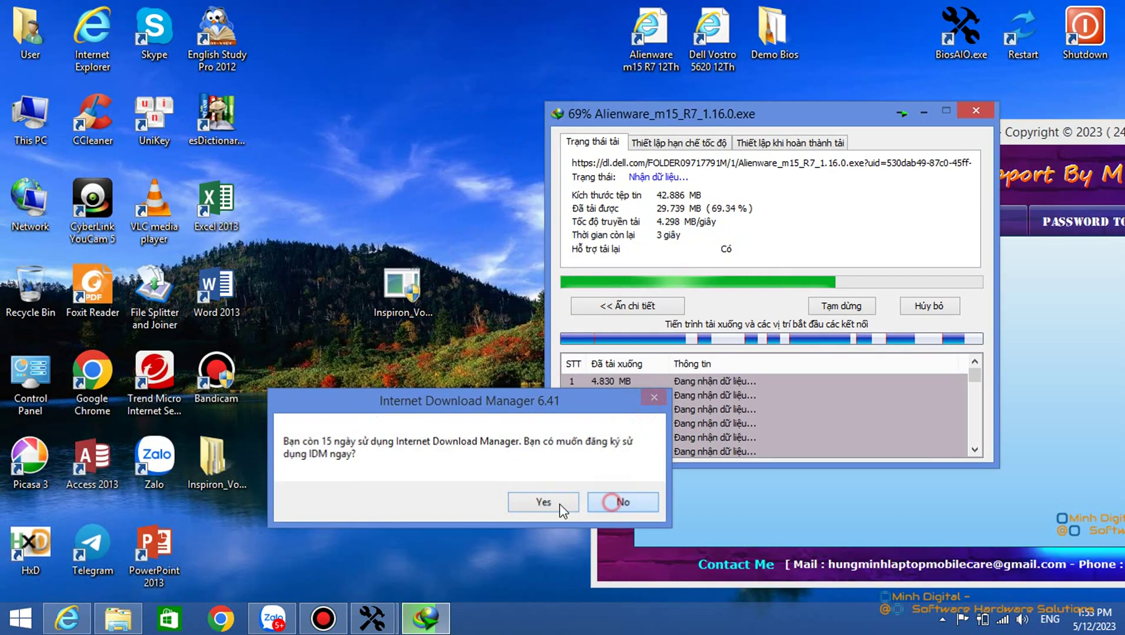
click(615, 502)
Move the Inspiron_Vostro_5420_5620 installer and its extracted folder to the Recycle Bin, and empty the bin permanently.
drag(220, 454, 33, 294)
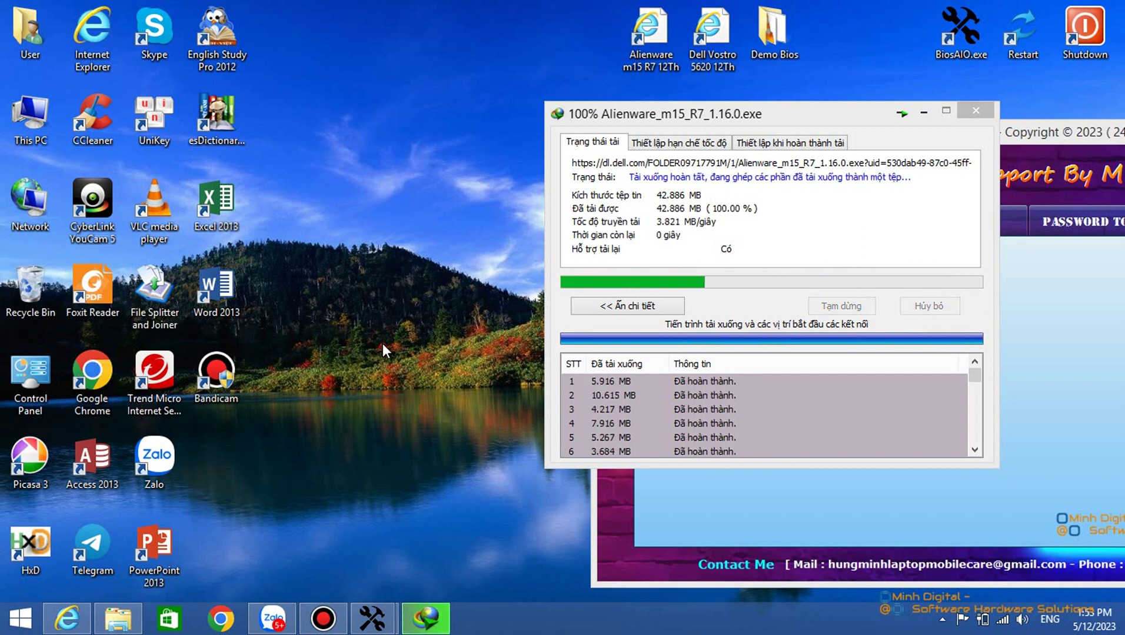
click(694, 360)
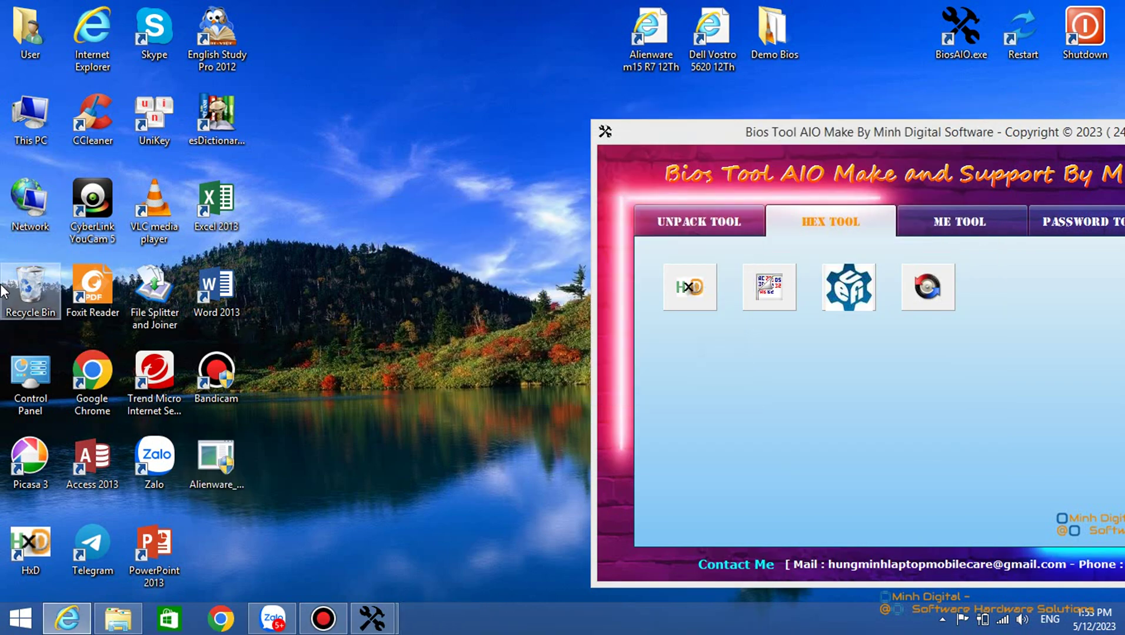
right_click(30, 296)
click(110, 331)
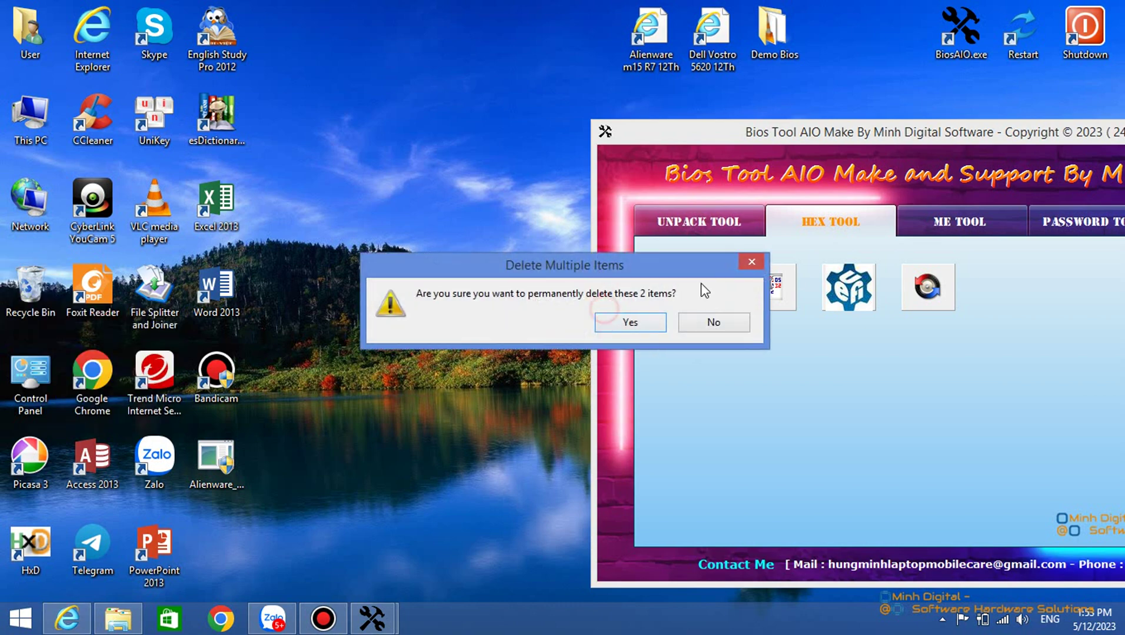
click(640, 322)
Unpack the downloaded Alienware installer with 02_Dell_PFS_Extract from the Dell unpack tools.
click(695, 230)
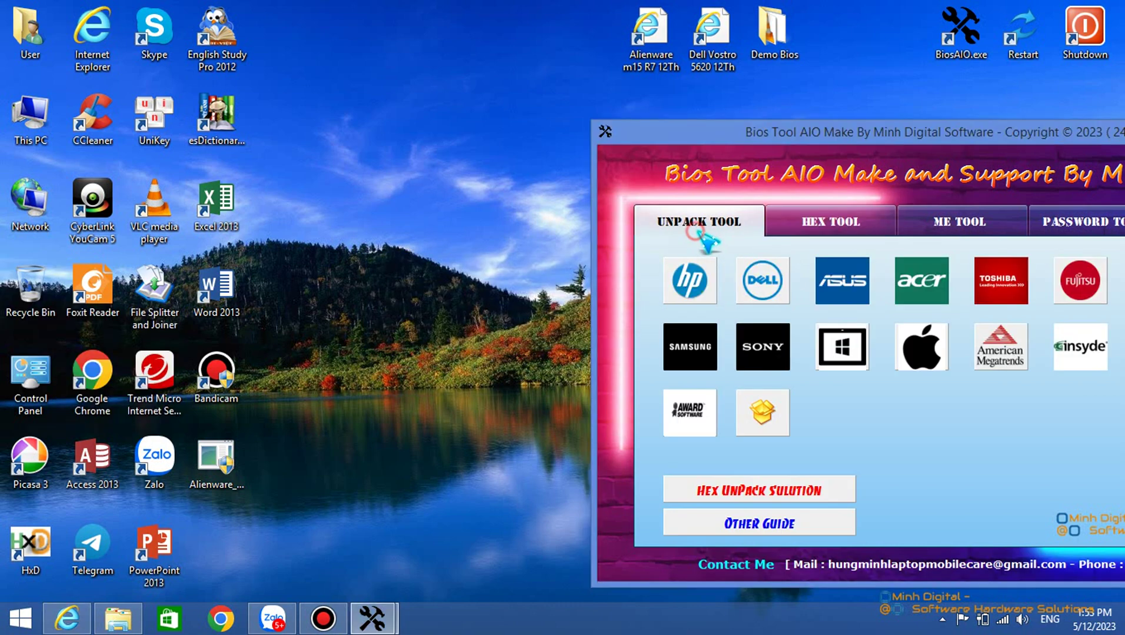
click(763, 288)
drag(375, 86, 676, 429)
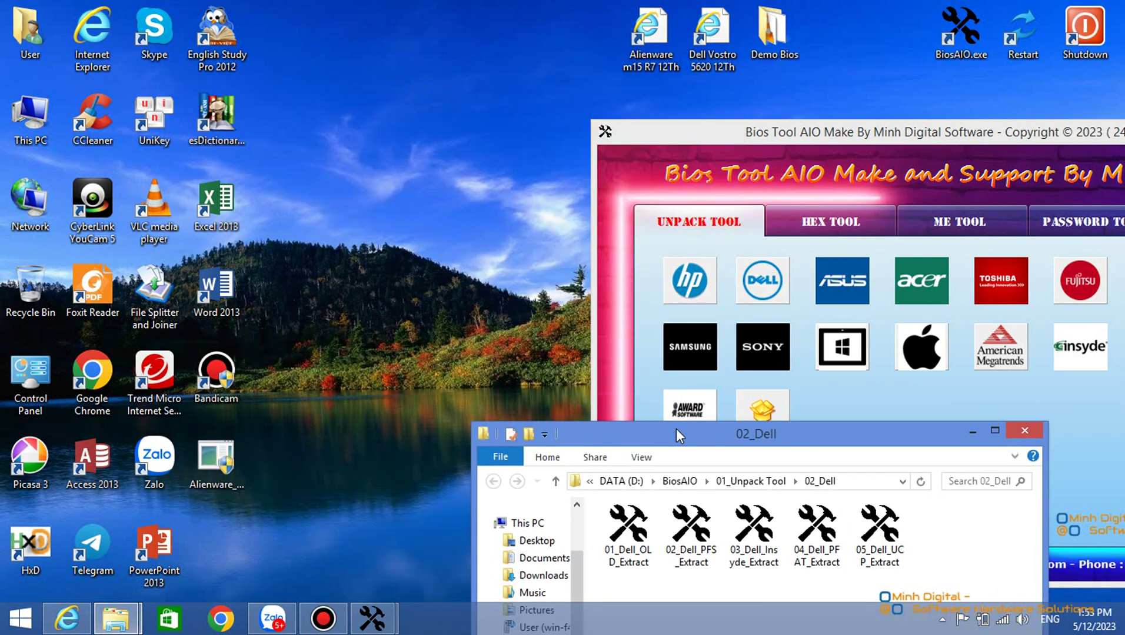
drag(210, 471, 679, 525)
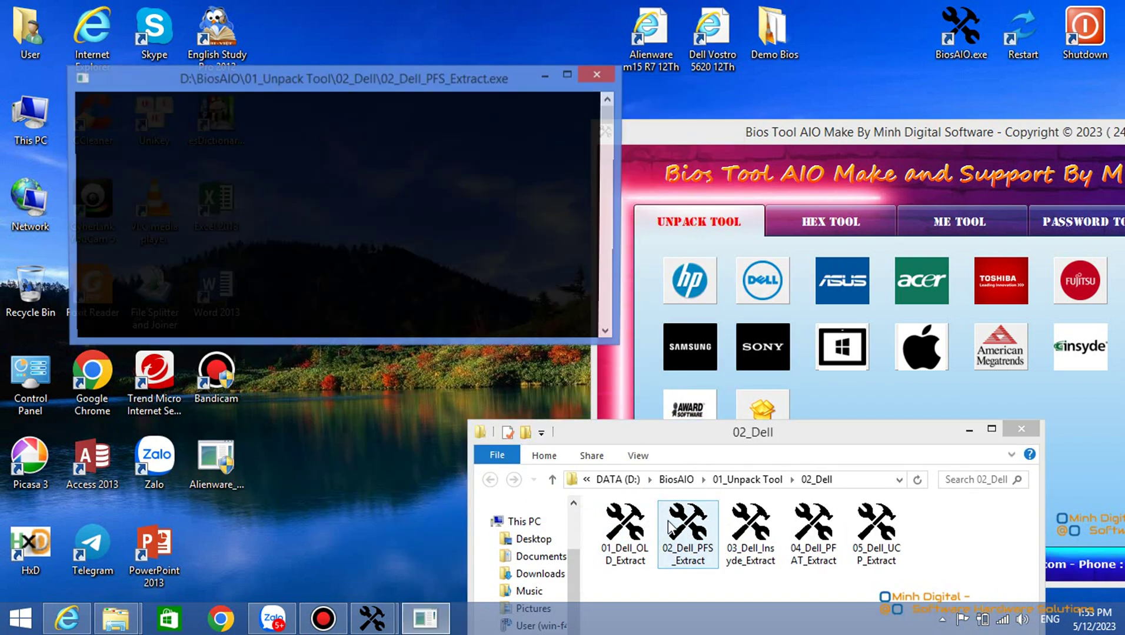
click(969, 430)
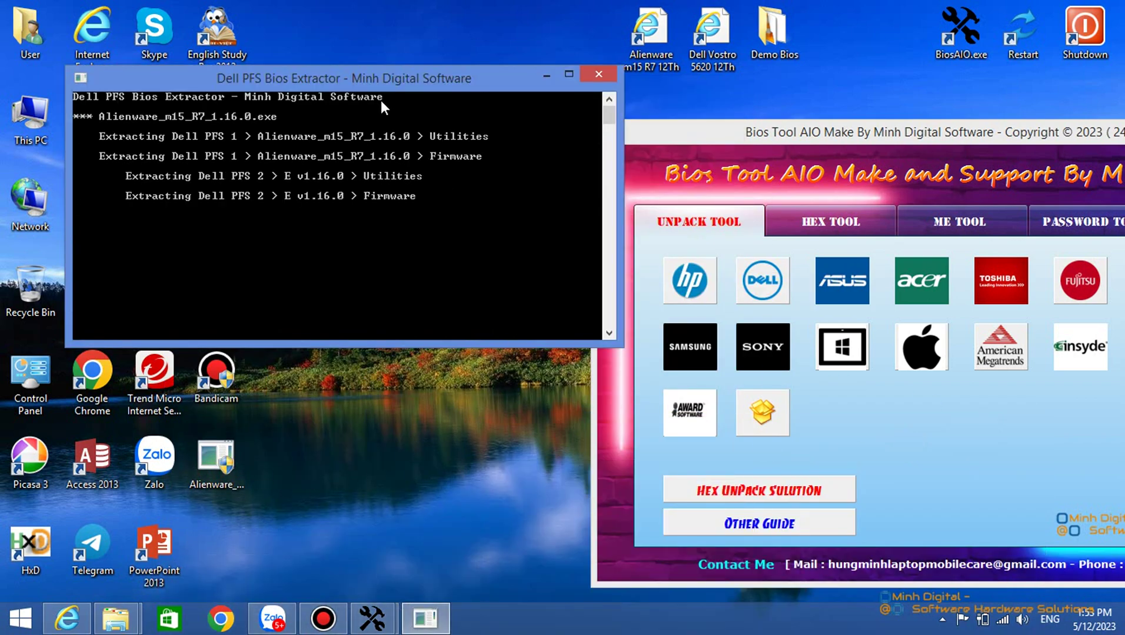
drag(383, 90, 506, 84)
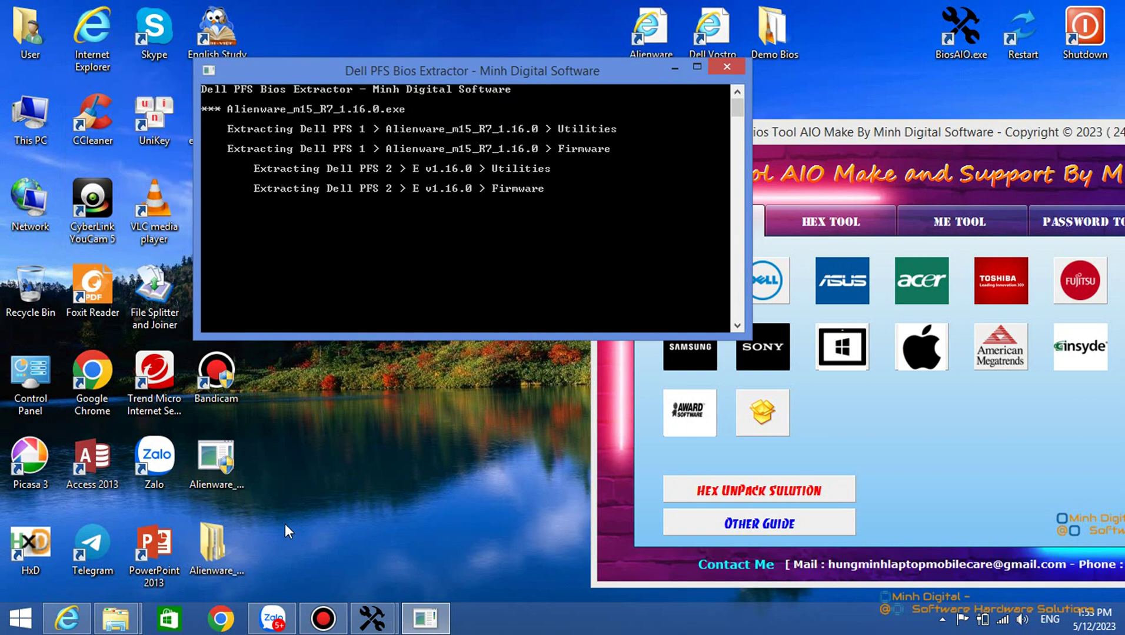
Open the Alienware extracted folder and view the BIOS files in Firmware, 3 P v1.16.0, Firmware.
double_click(211, 550)
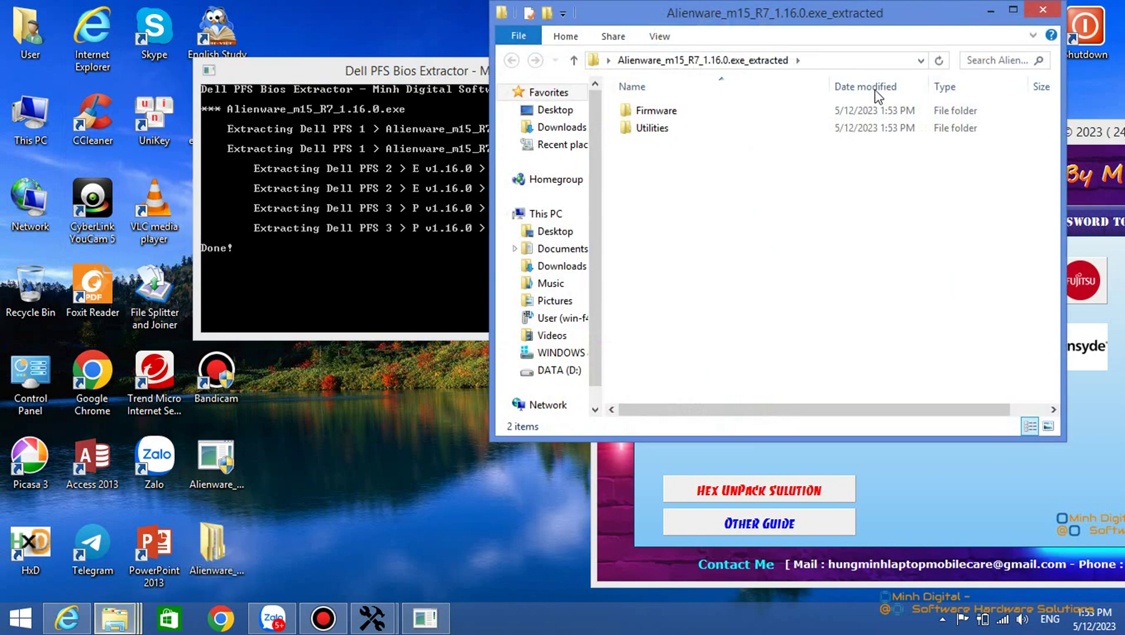
double_click(691, 111)
double_click(703, 111)
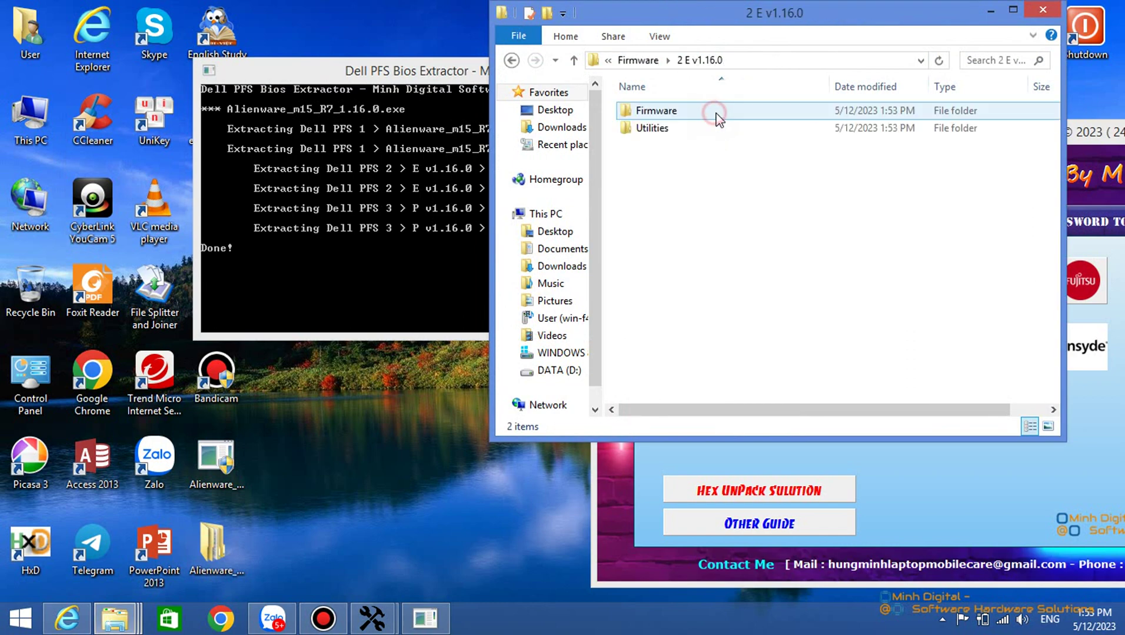
double_click(647, 127)
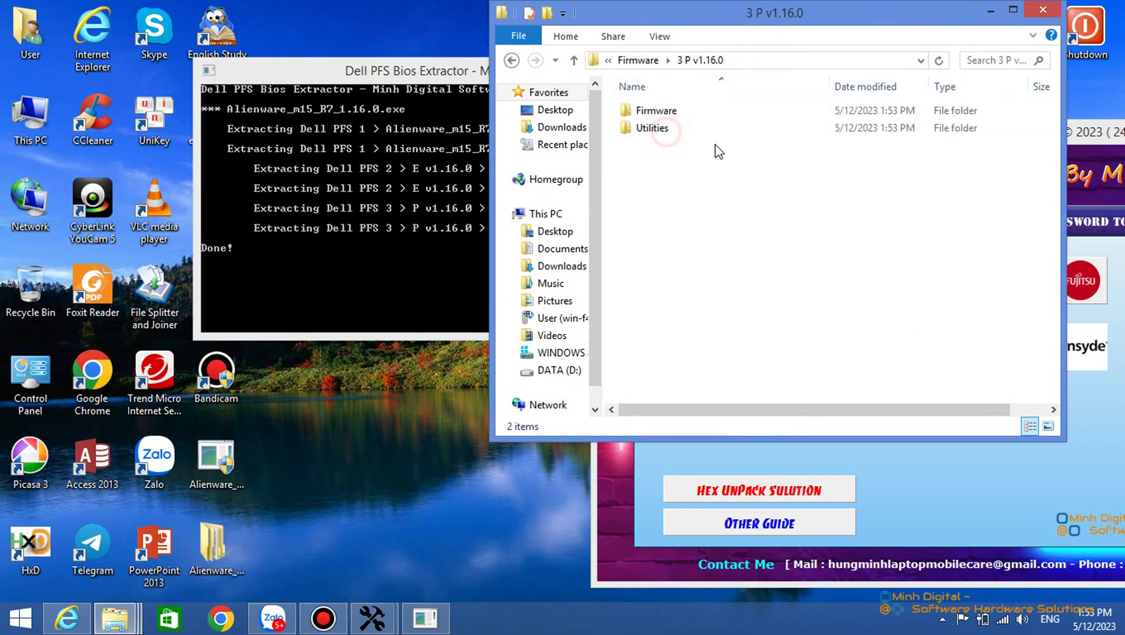
double_click(655, 110)
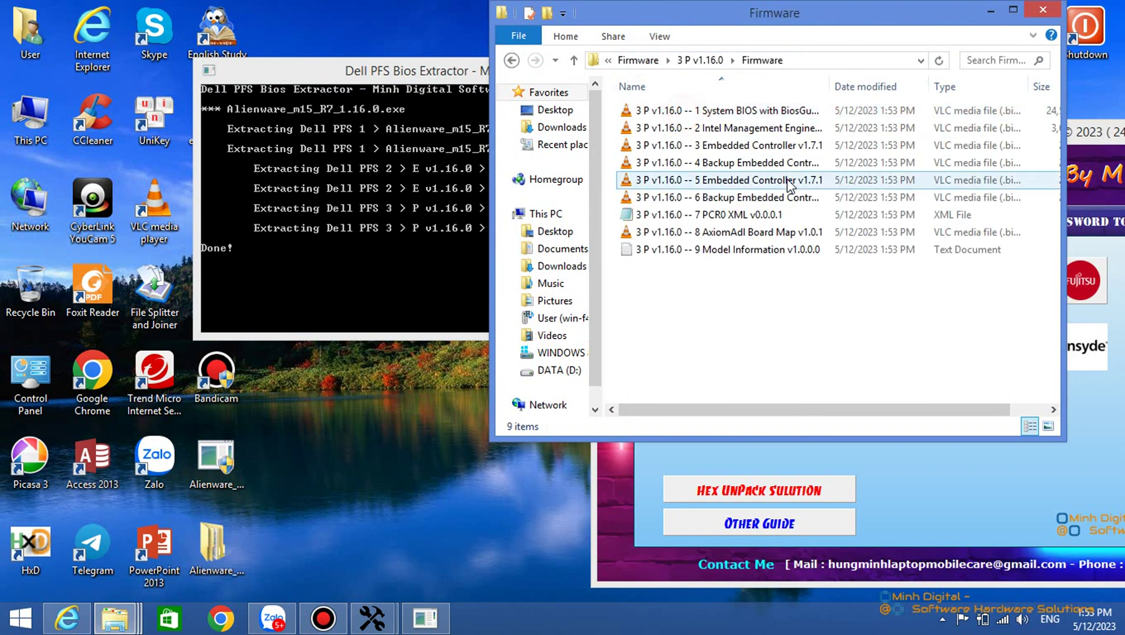
Close the folder and extractor windows, and move the Alienware installer and its extracted folder to the Recycle Bin.
click(1042, 10)
click(727, 66)
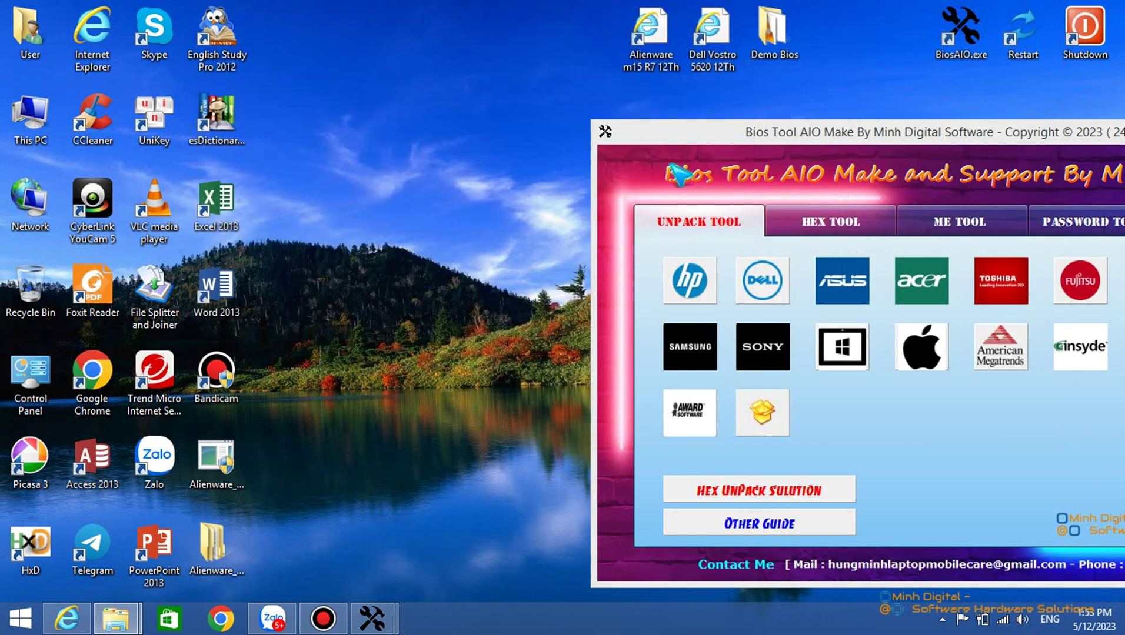
drag(222, 560, 208, 489)
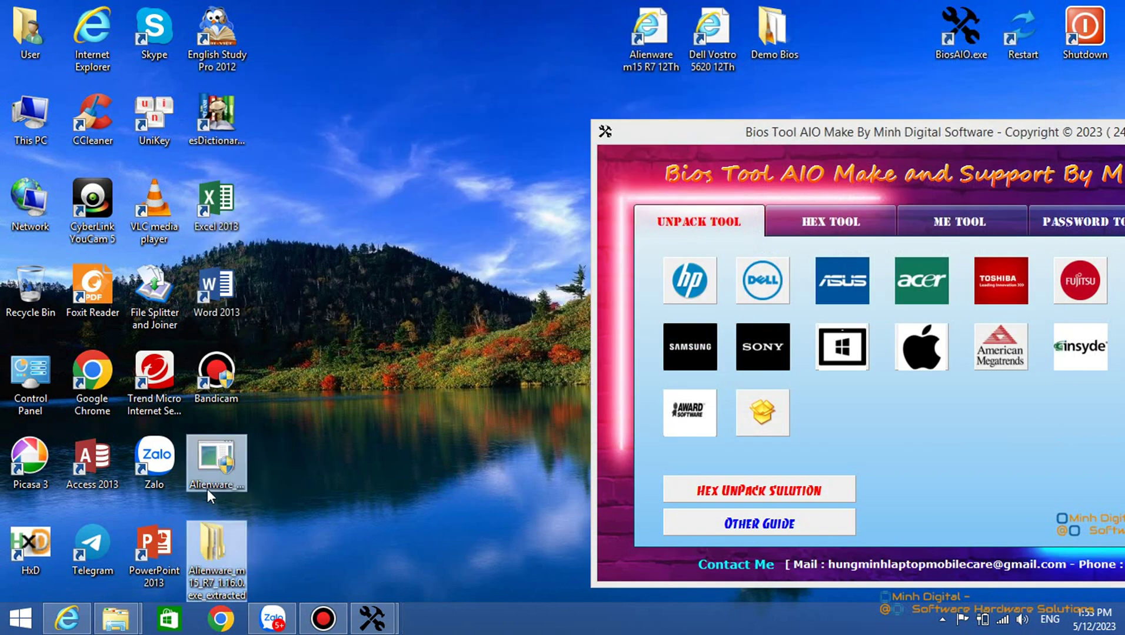
drag(16, 287, 16, 287)
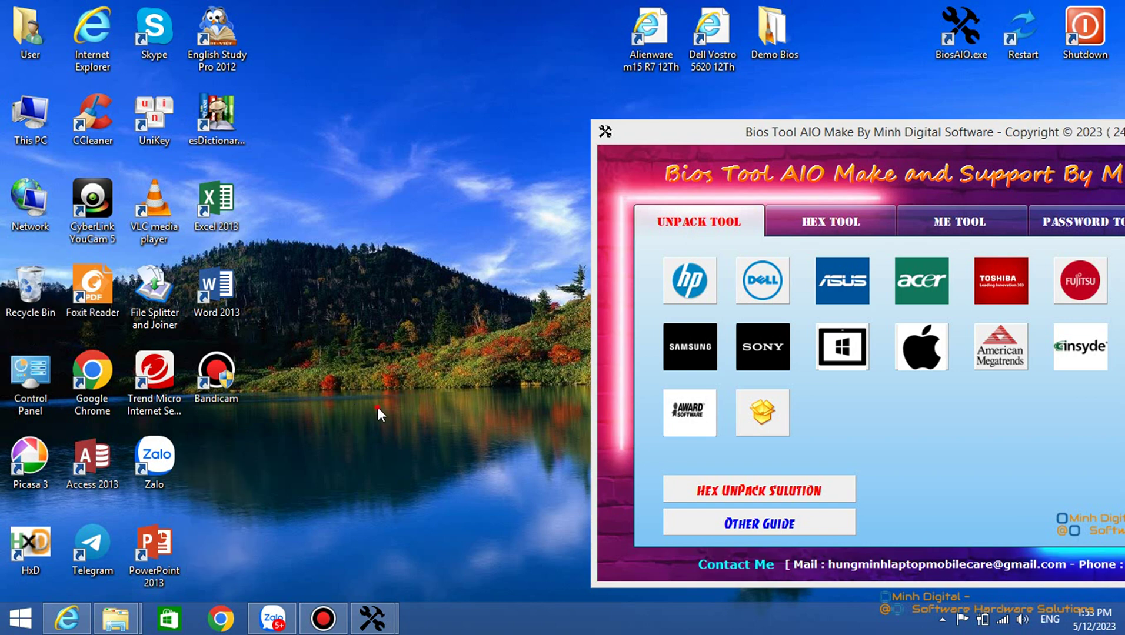
Open the Demo Bios folder on the desktop and go into its New folder.
double_click(767, 37)
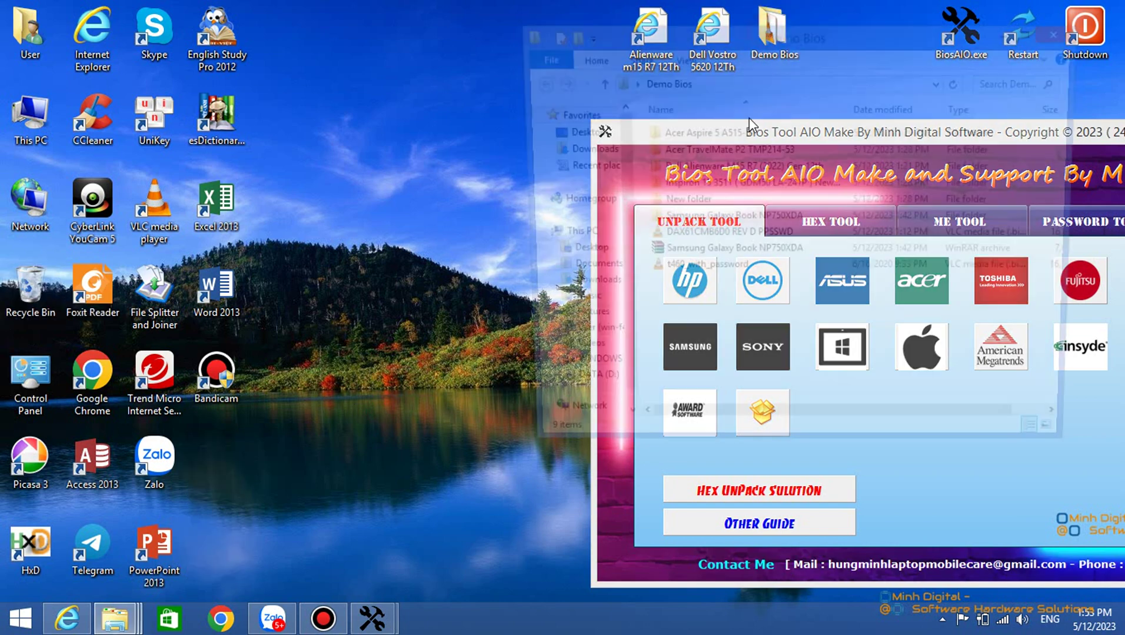
click(743, 167)
click(737, 154)
click(732, 184)
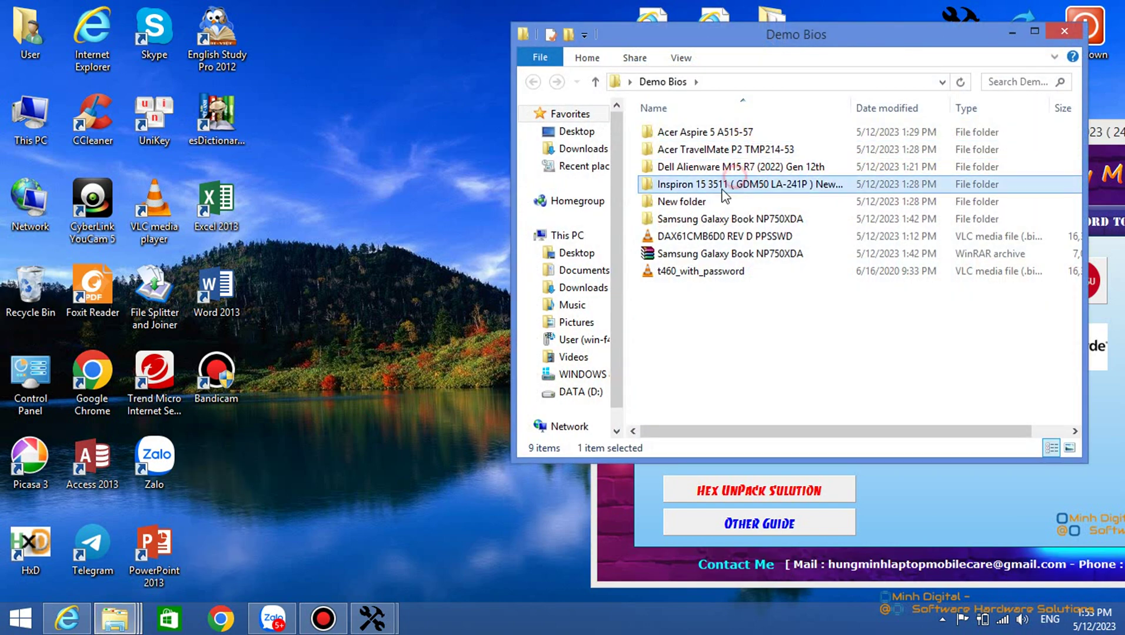
double_click(723, 201)
click(717, 193)
click(718, 200)
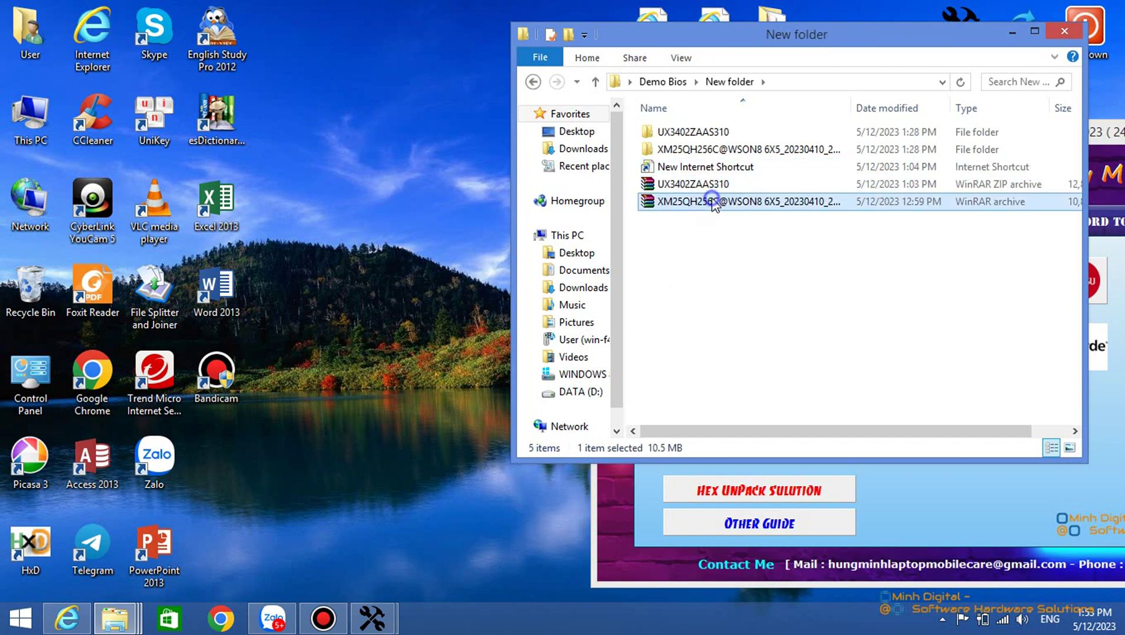
Copy the model code UX3402ZAA from the name of the UX3402ZAAS310 archive.
right_click(719, 200)
click(685, 184)
right_click(689, 187)
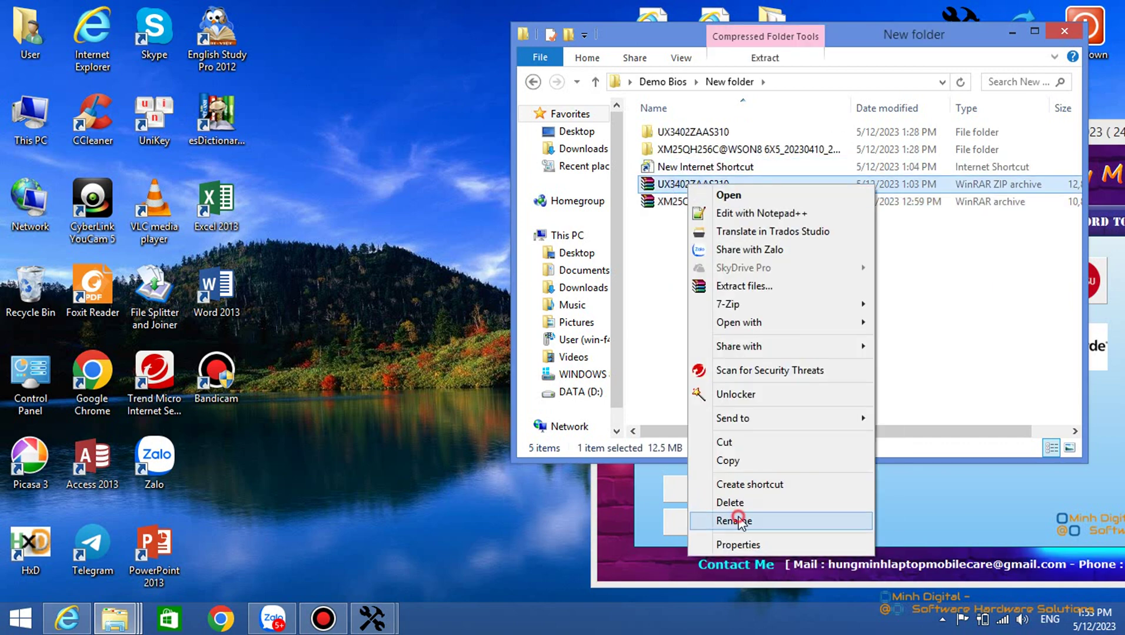
click(733, 521)
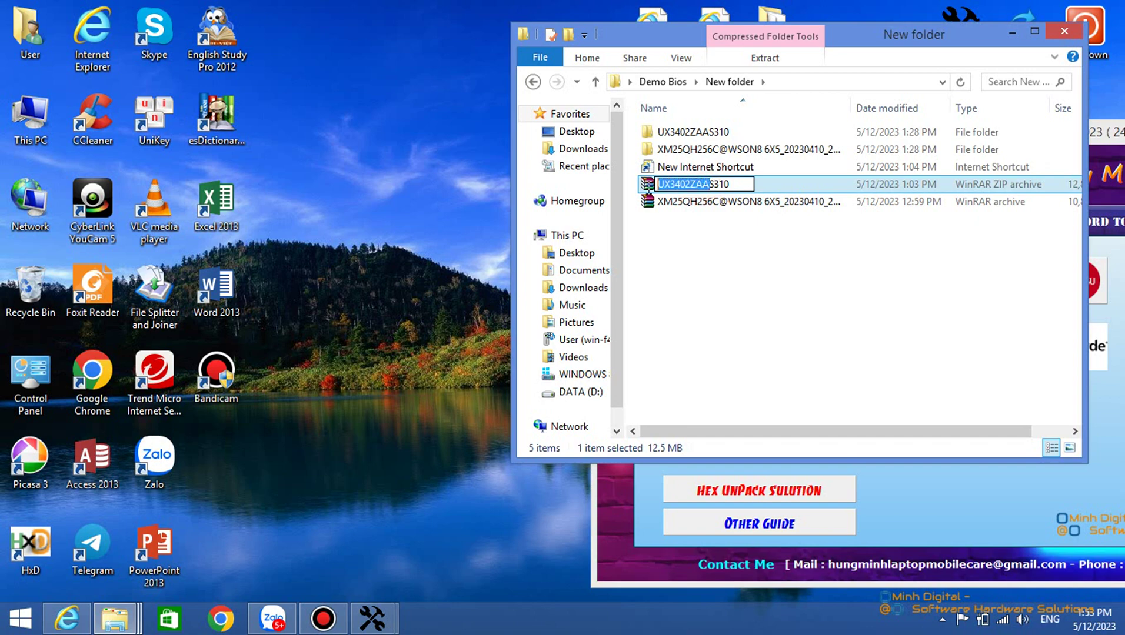
right_click(686, 183)
click(706, 233)
click(517, 133)
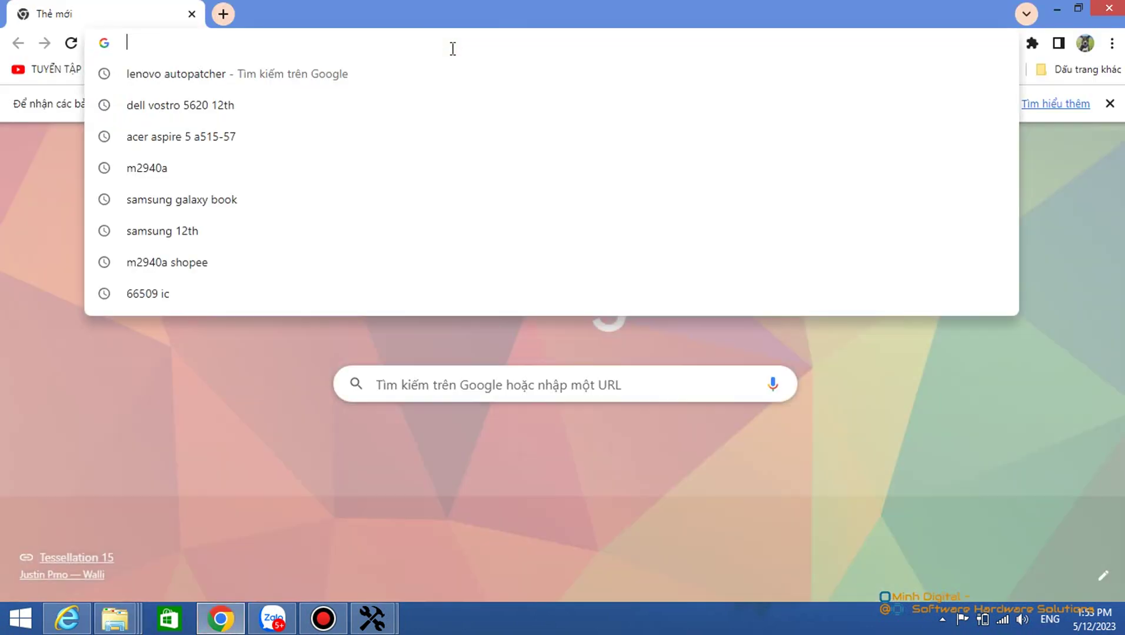
Search in Chrome for "driver asus ux3402za" and open the ASUS Zenbook 14 OLED (UX3402) result.
text(DR)
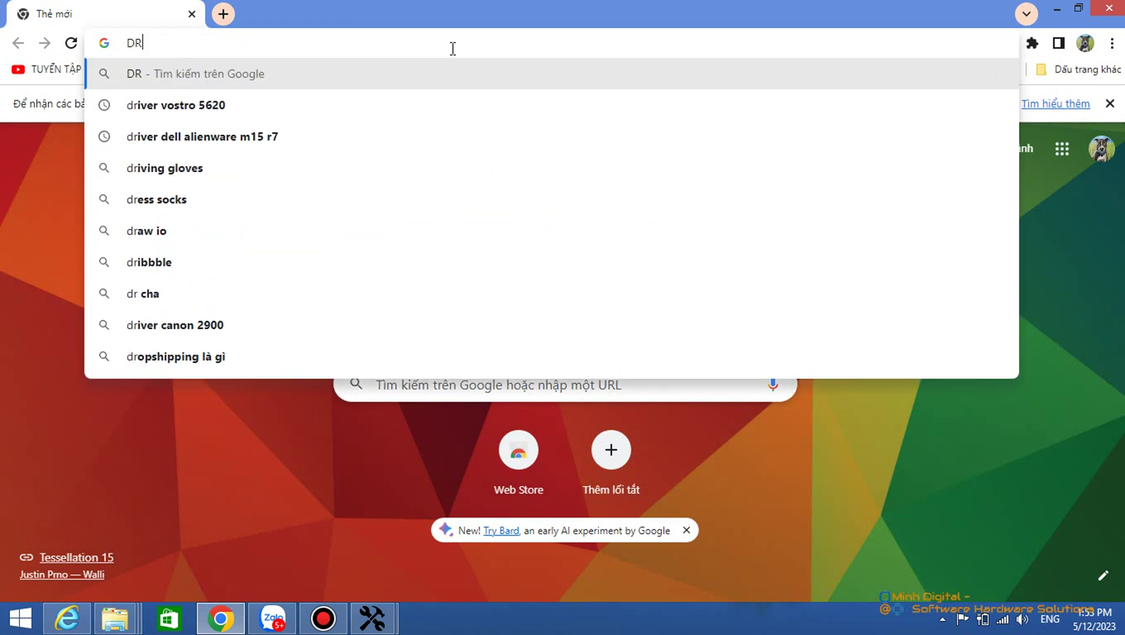
text(IVER)
text(AS)
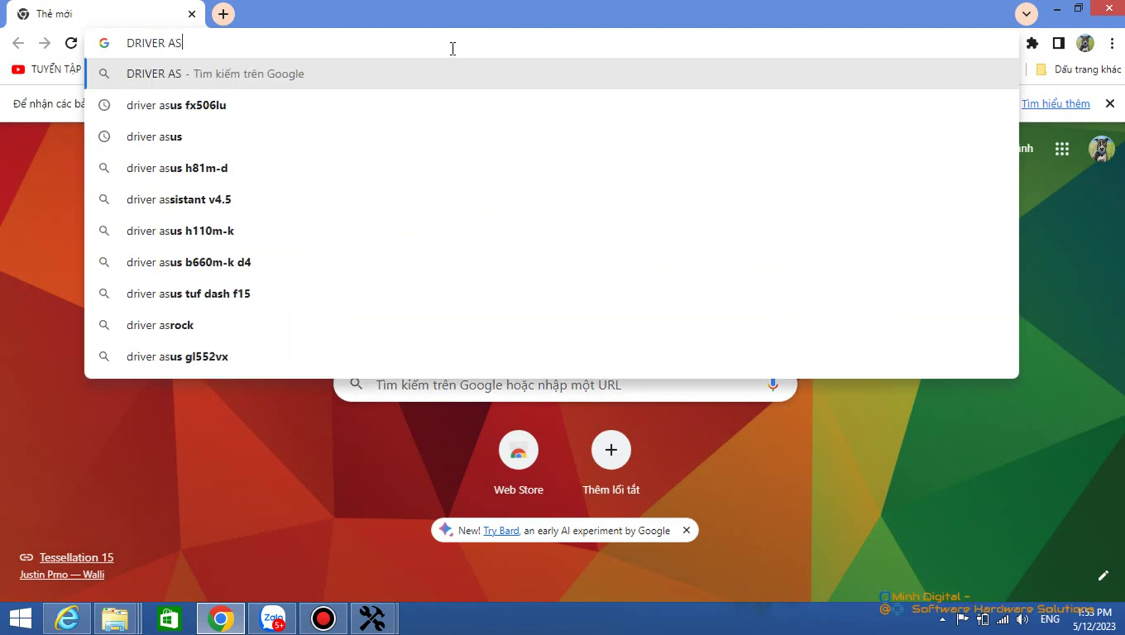
text(US UX3402Z)
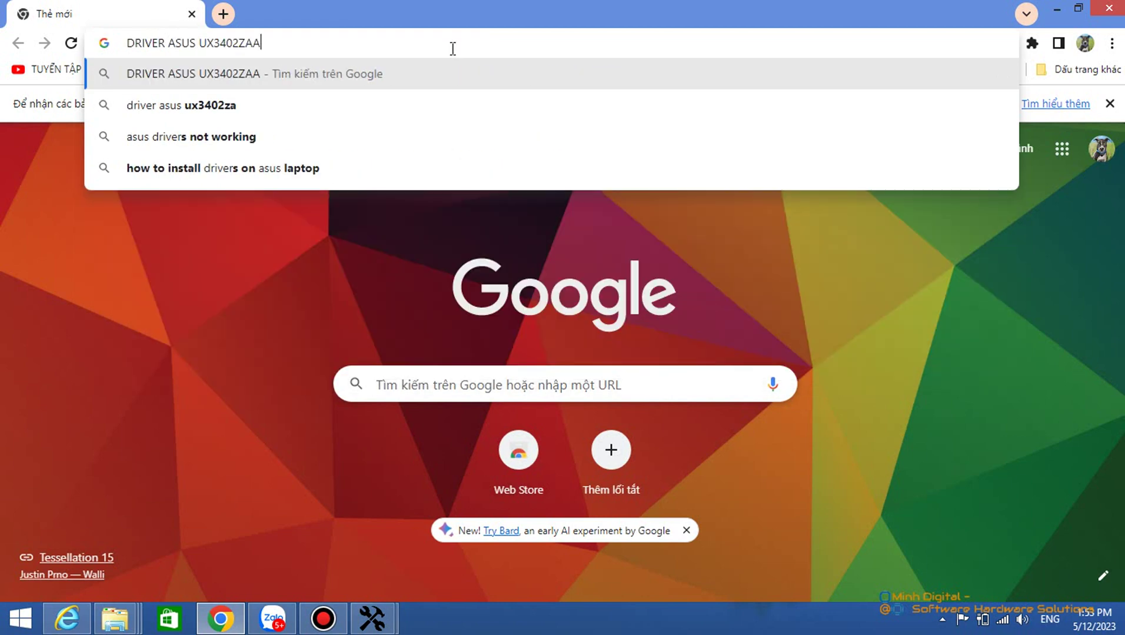
key(Down)
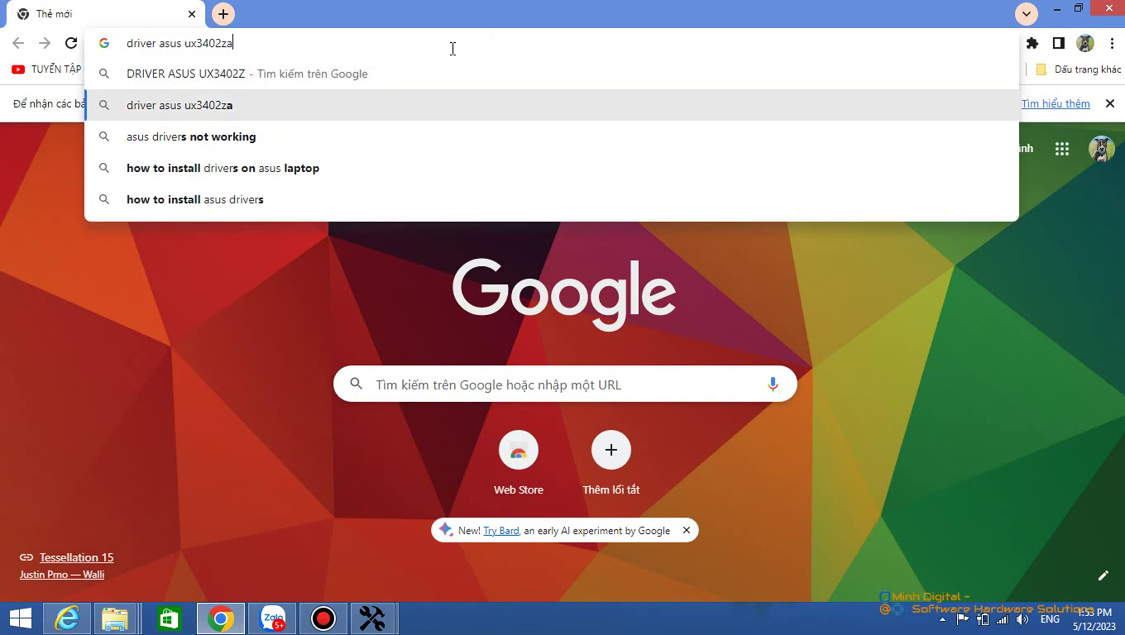
key(Return)
click(186, 299)
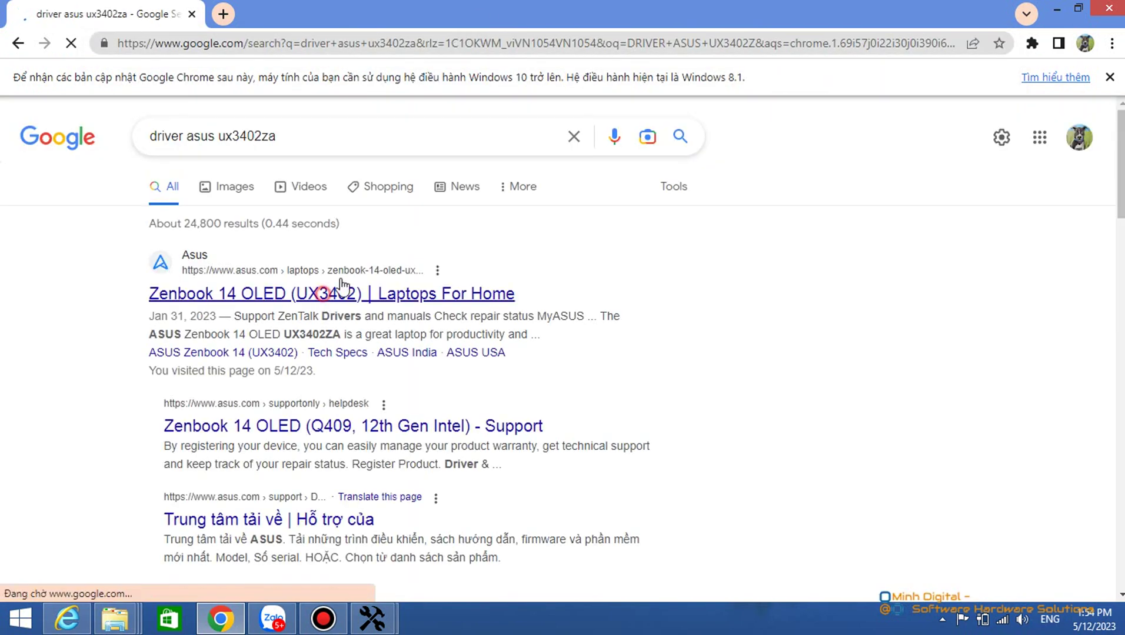
Delete the UX3402ZAAS310 folder, the XM25QH256C@WSON8 6X5 folder and the UX3402ZAAS310 ZIP archive from Demo Bios, New folder.
drag(663, 6, 434, 10)
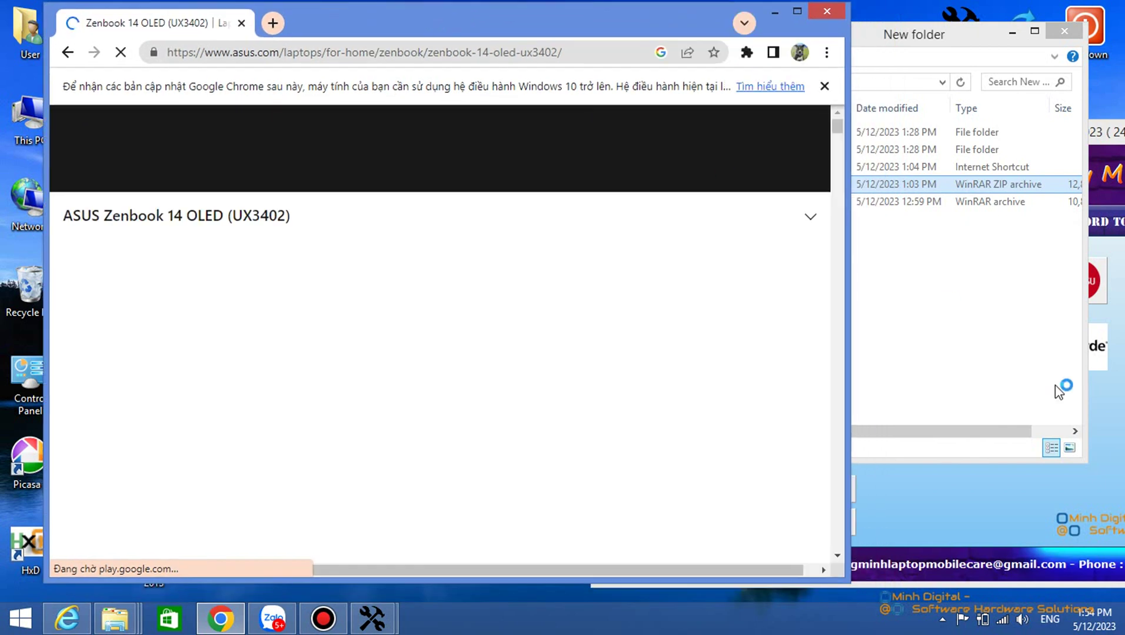
click(933, 365)
click(713, 185)
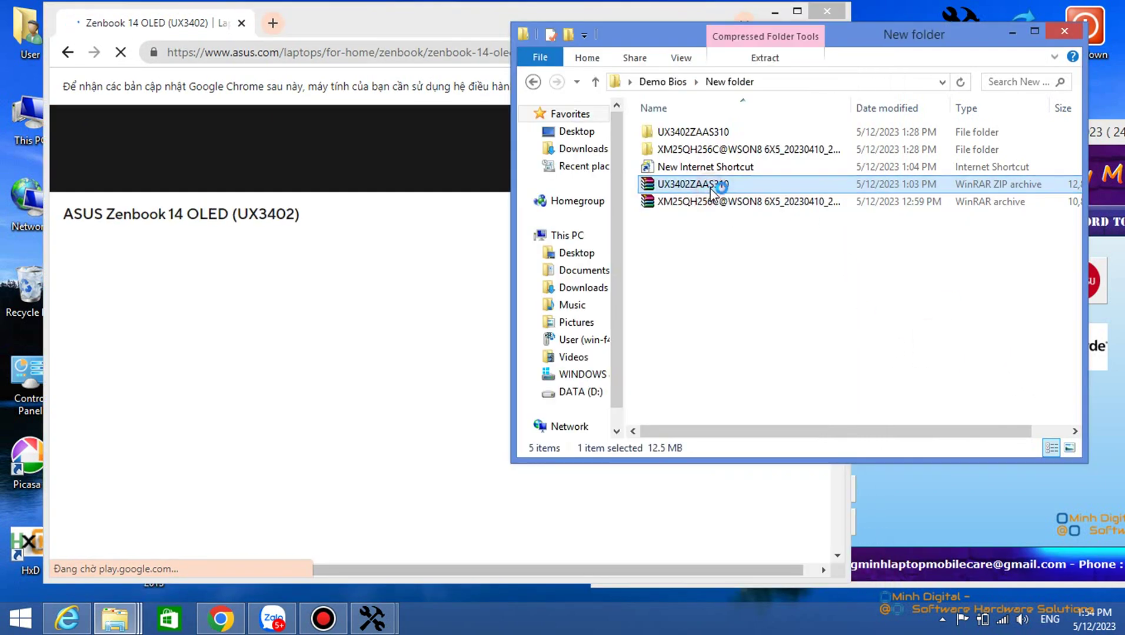
click(716, 132)
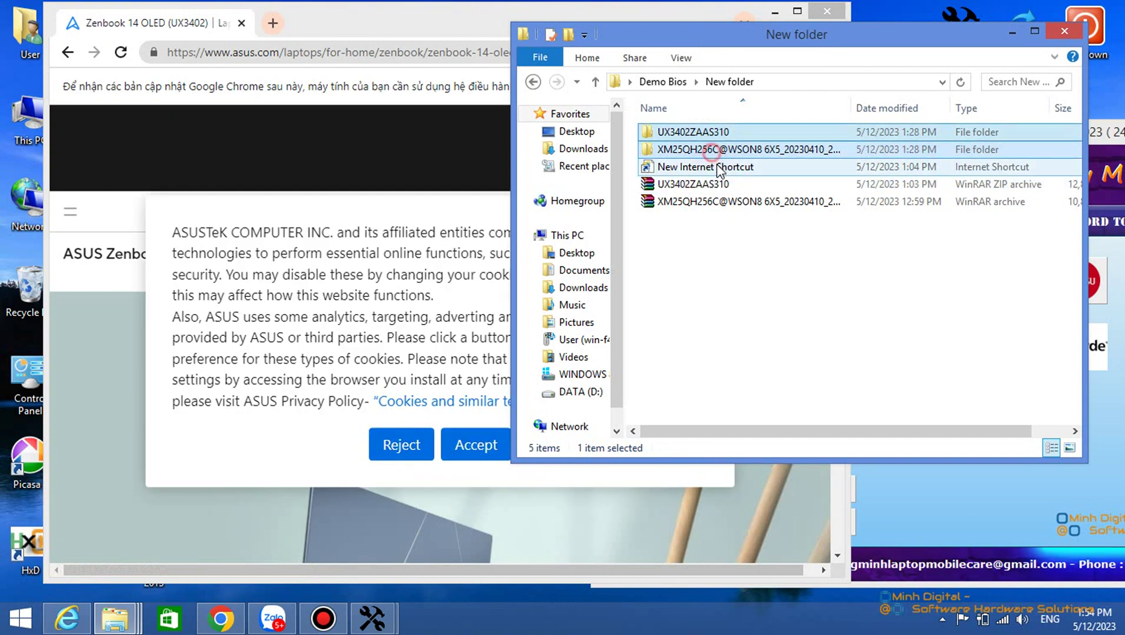
ctrl+click(711, 151)
ctrl+click(711, 183)
right_click(747, 137)
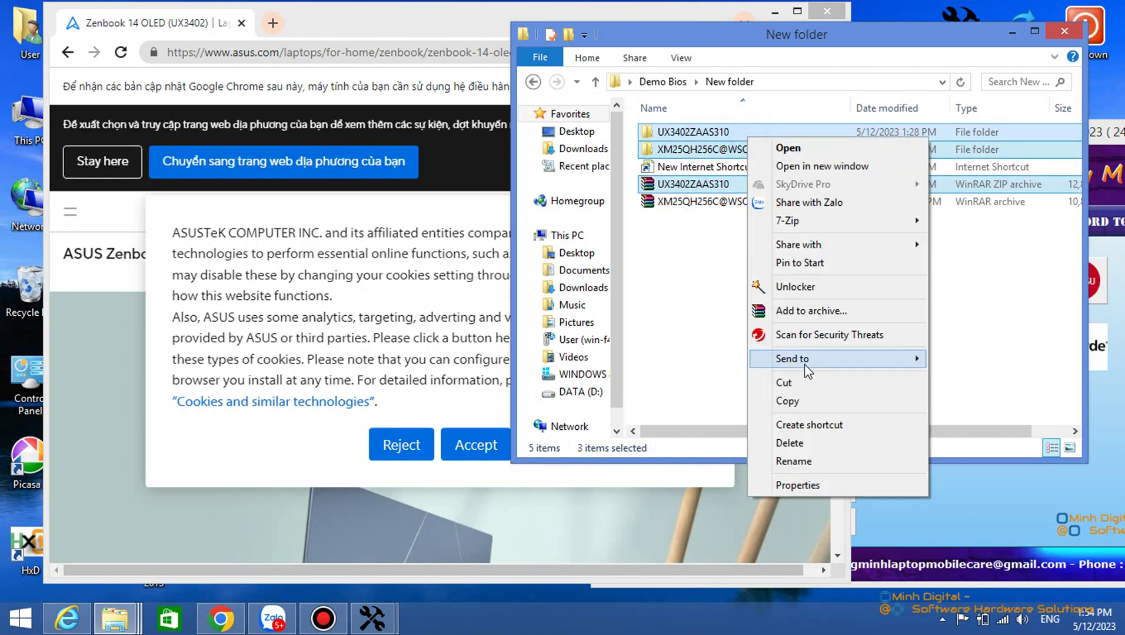
click(796, 442)
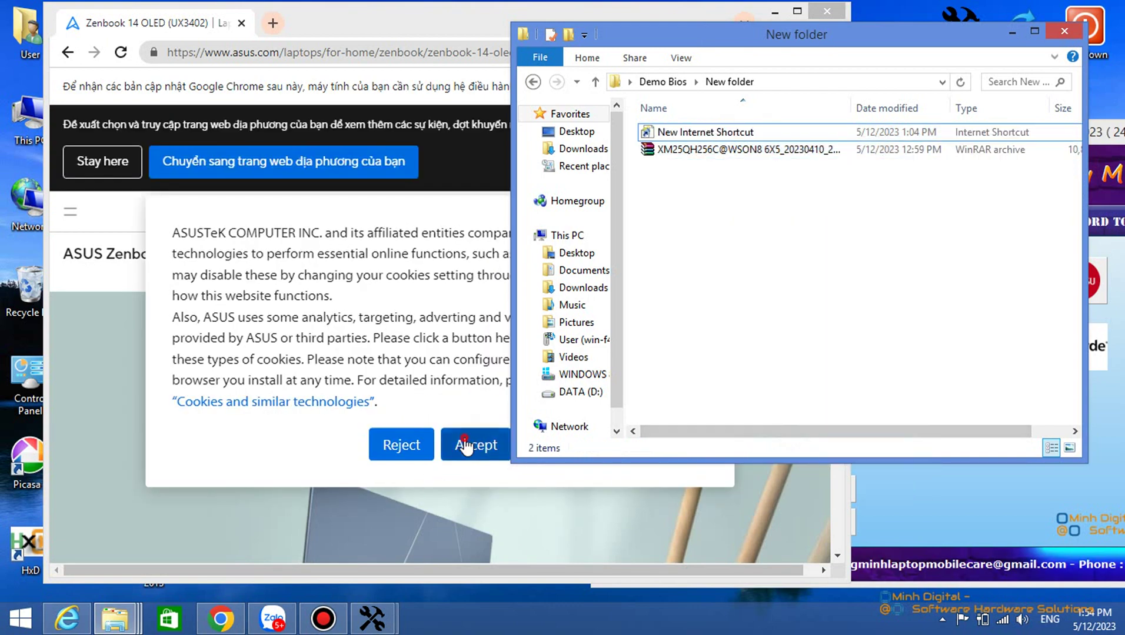
Accept the cookies on the ASUS page and open the laptop's support page for model UX3402ZA.
click(476, 445)
click(797, 11)
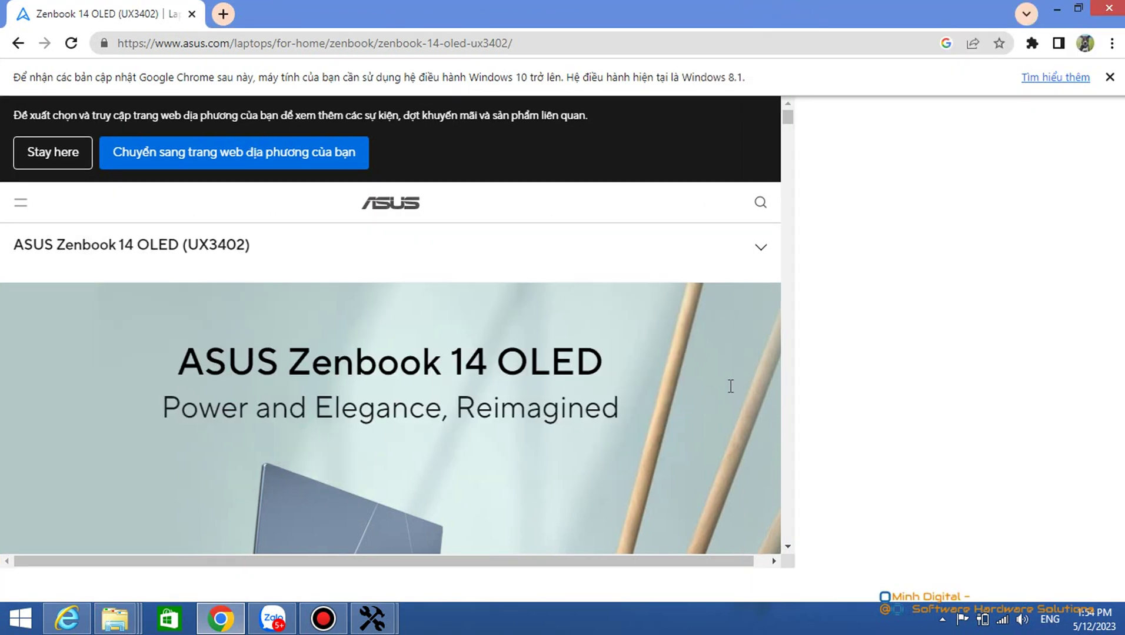
scroll(735, 376, down, 3)
scroll(756, 353, down, 5)
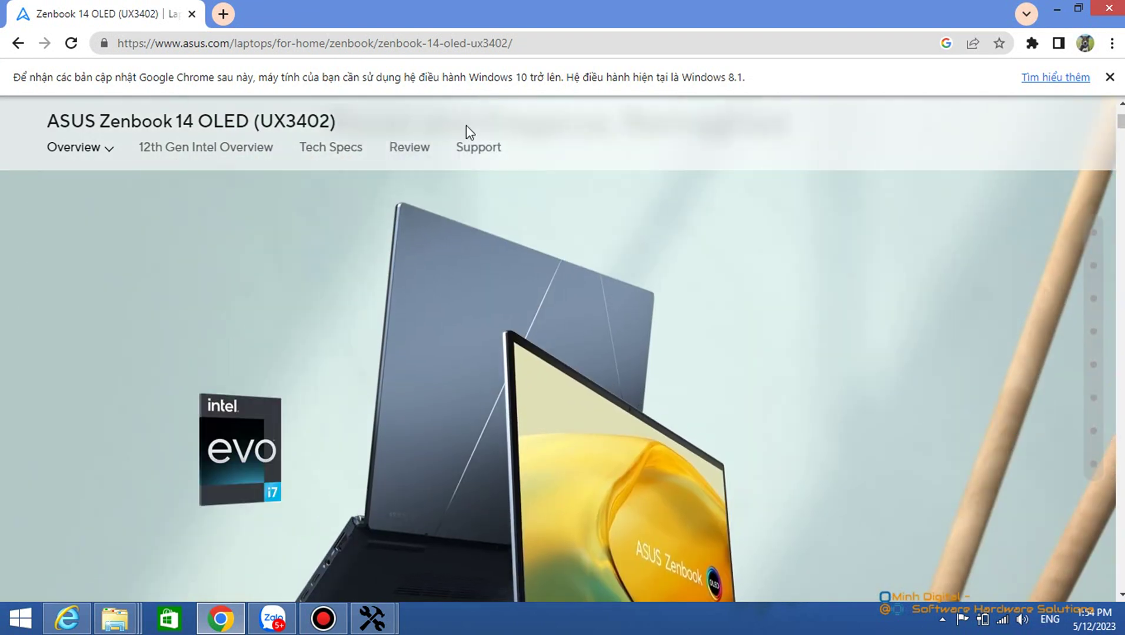
click(473, 147)
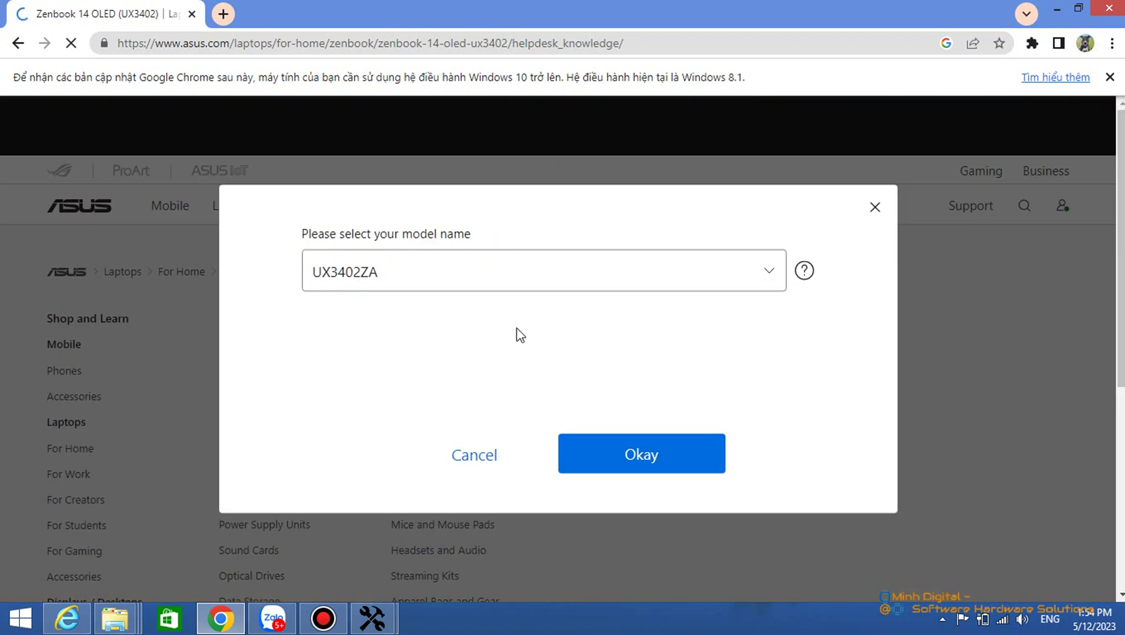
click(638, 453)
Open the BIOS & Firmware downloads under Driver & Utility for the Zenbook 14 OLED (UX3402).
scroll(677, 365, down, 5)
scroll(678, 341, up, 2)
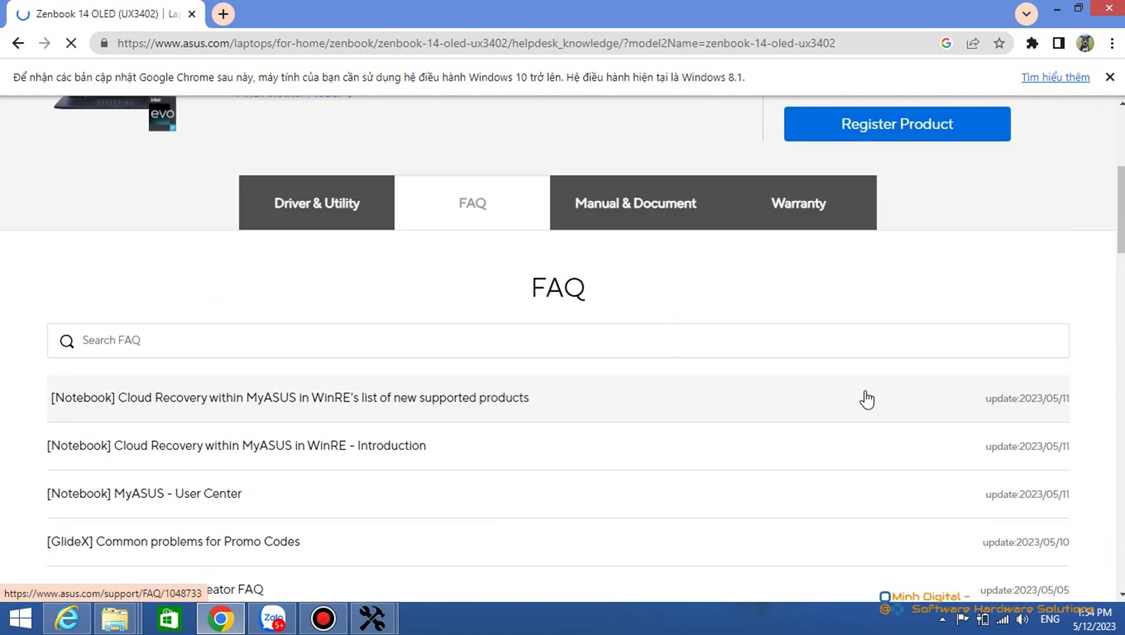
click(303, 219)
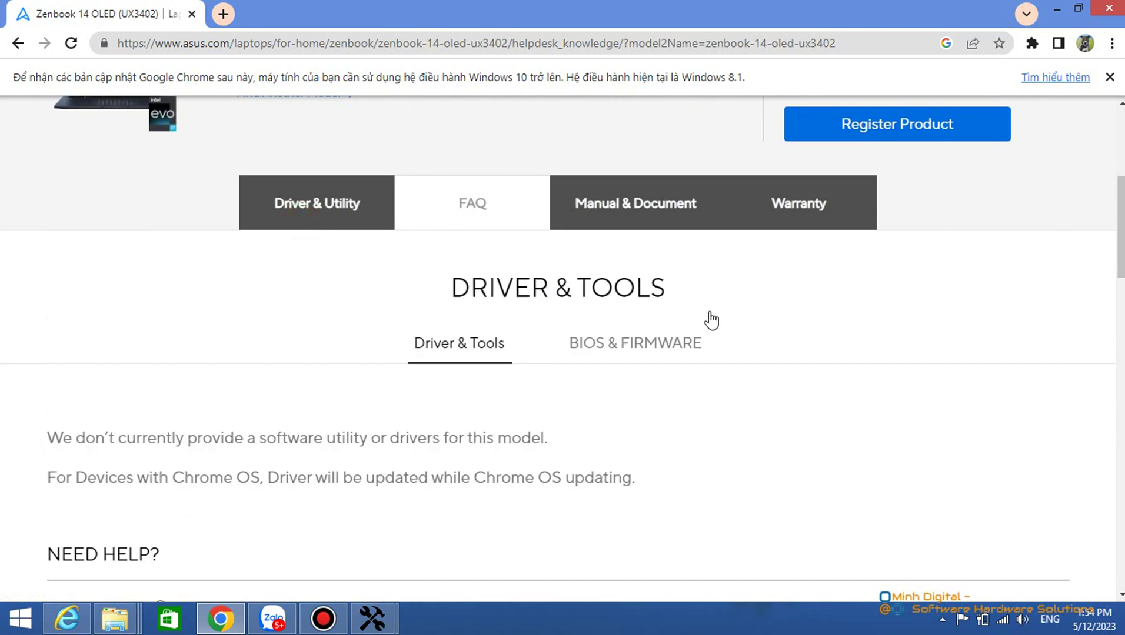
click(660, 344)
scroll(765, 390, down, 3)
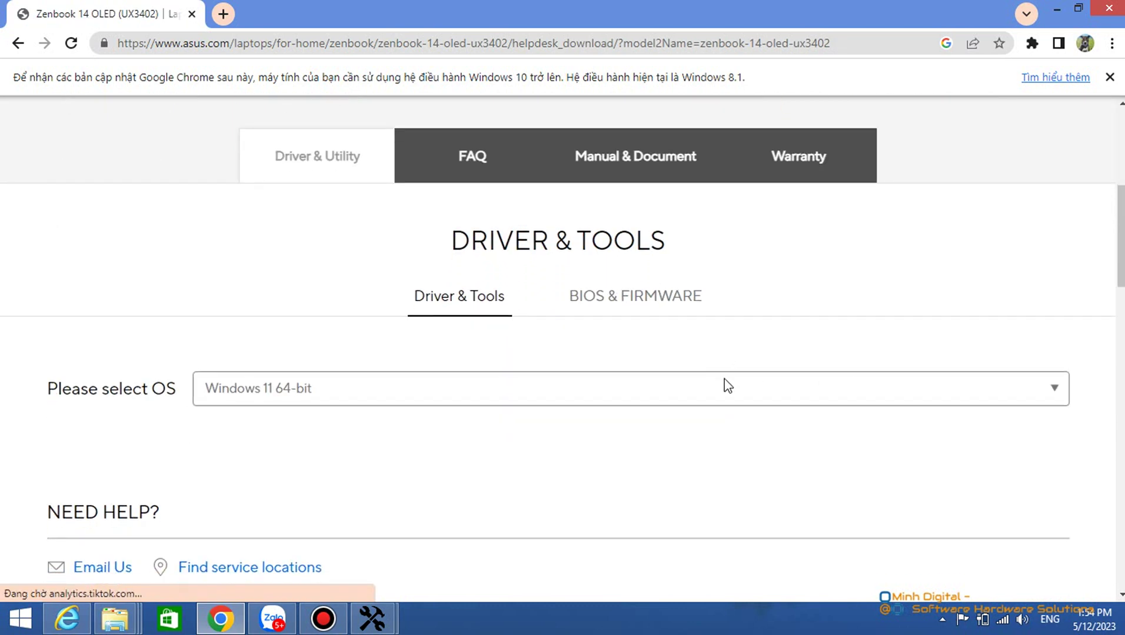
scroll(412, 364, down, 4)
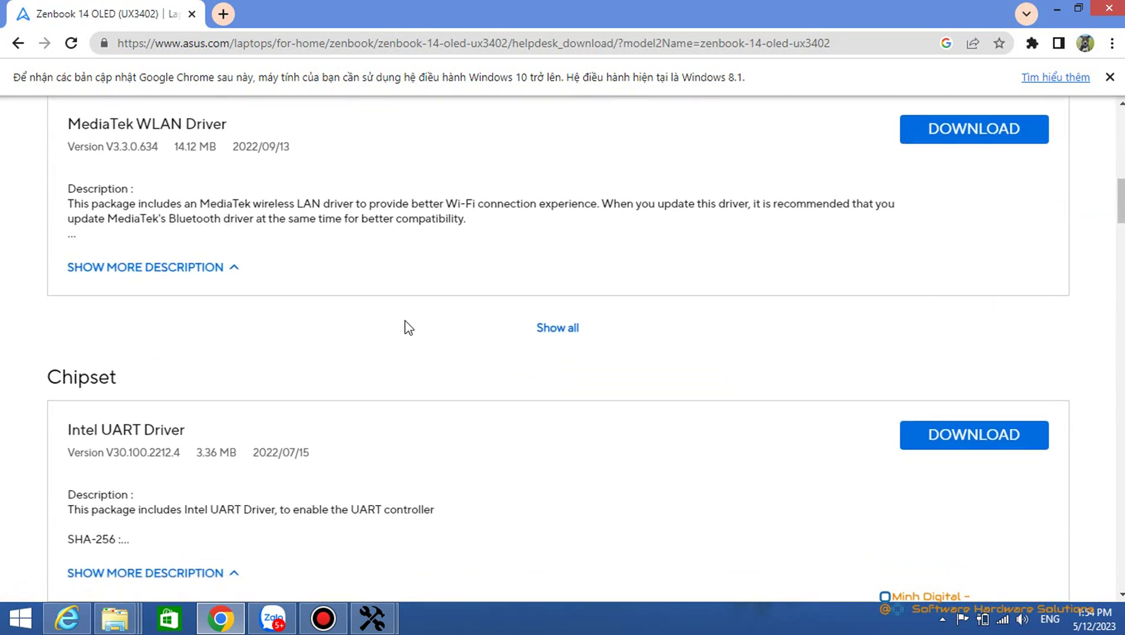
scroll(404, 327, up, 4)
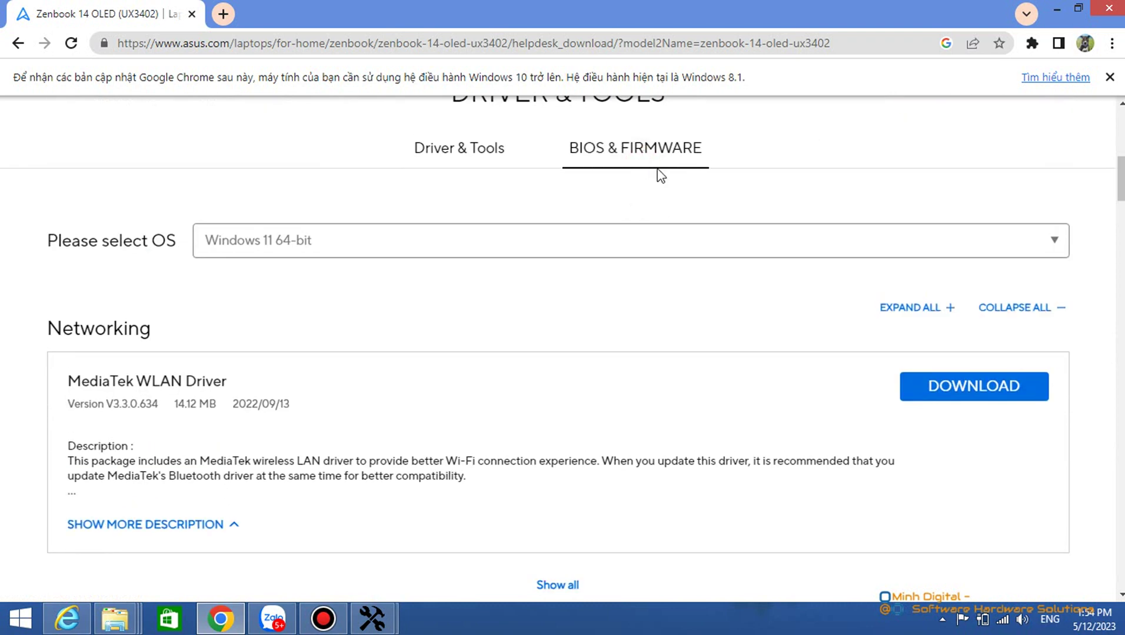
click(670, 148)
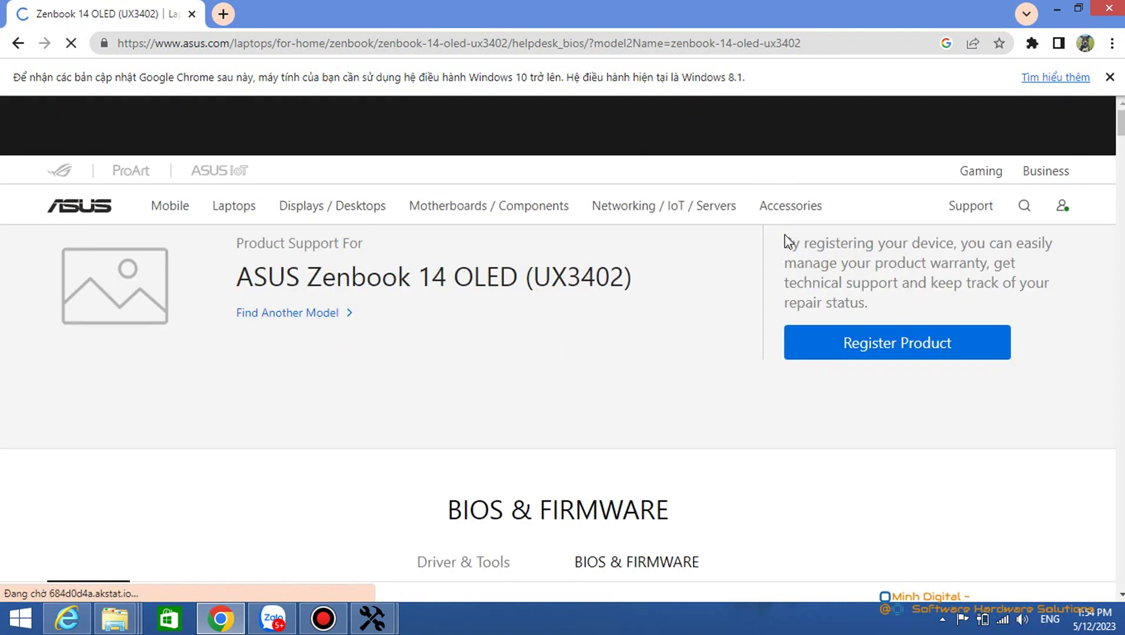
scroll(824, 353, down, 7)
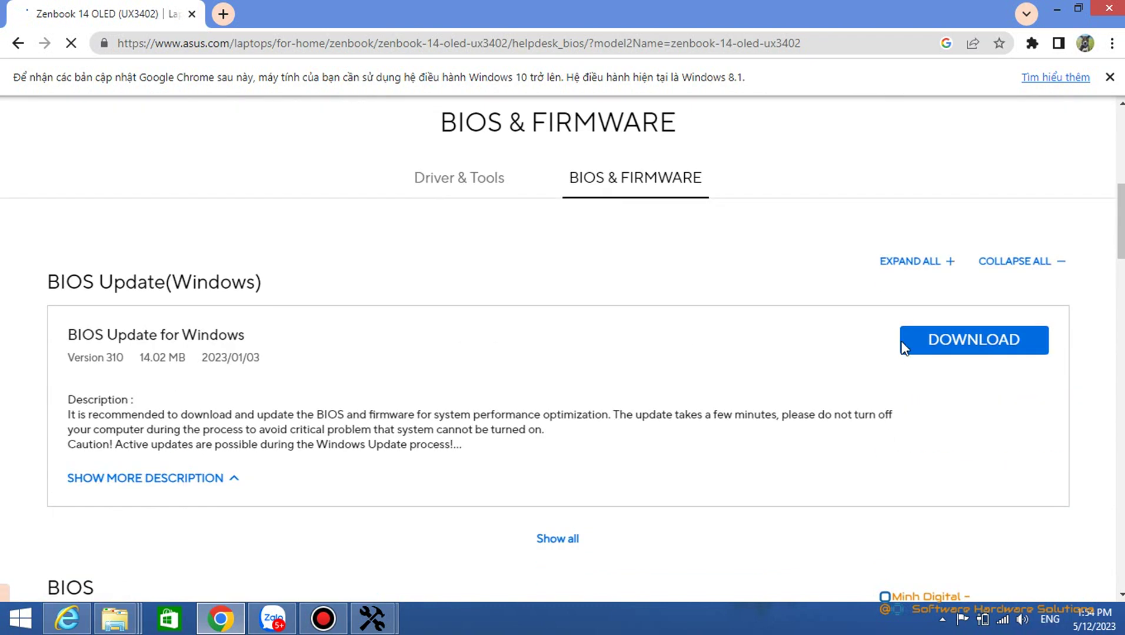
Start downloading BIOS for ASUS EZ Flash Utility version 310, adding it as a duplicate with a numbered file name.
drag(372, 477, 93, 478)
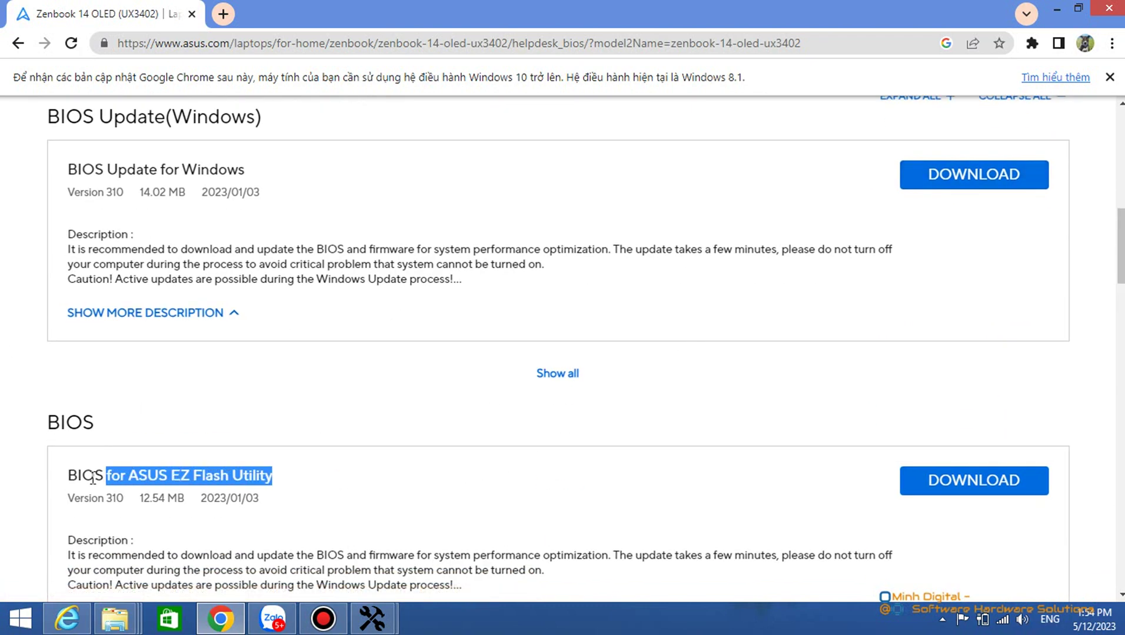
scroll(474, 456, down, 5)
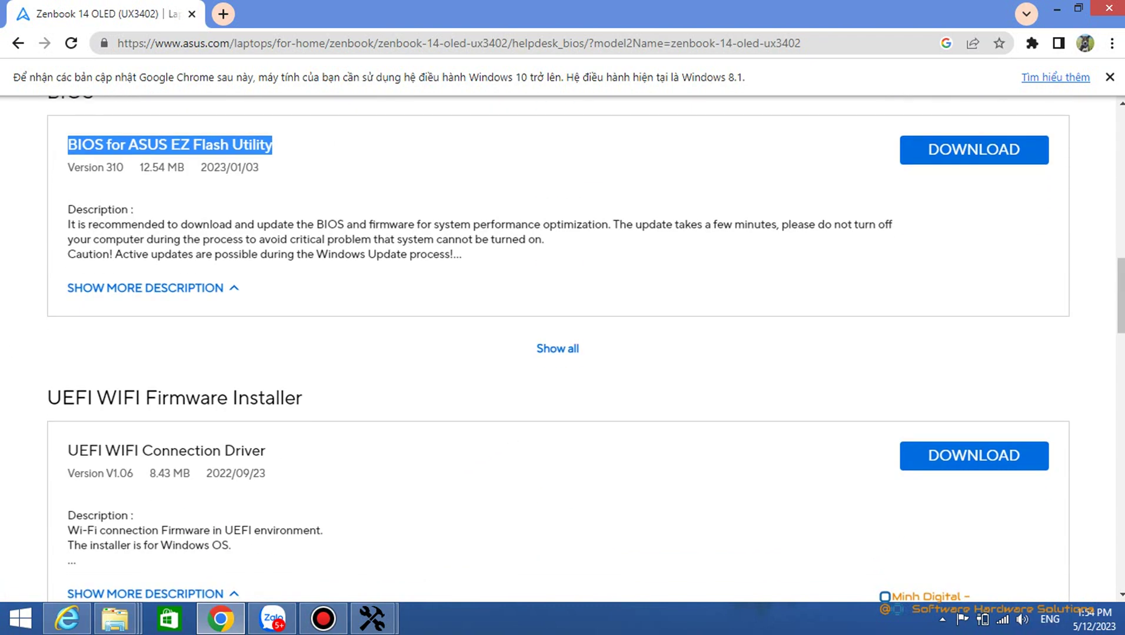
click(936, 176)
click(944, 151)
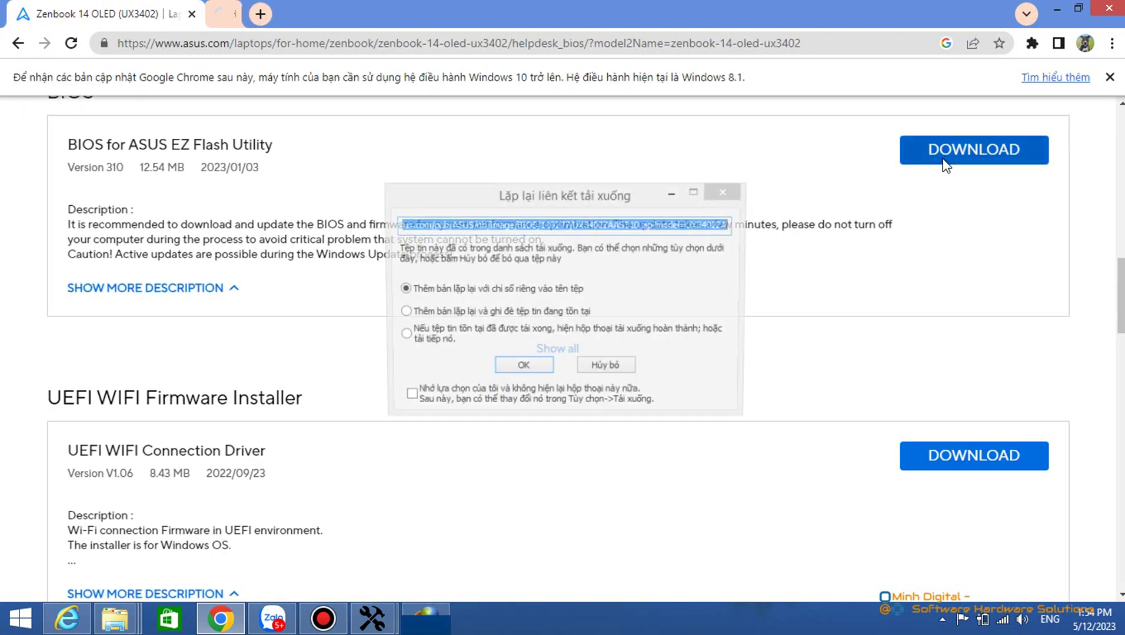
click(630, 331)
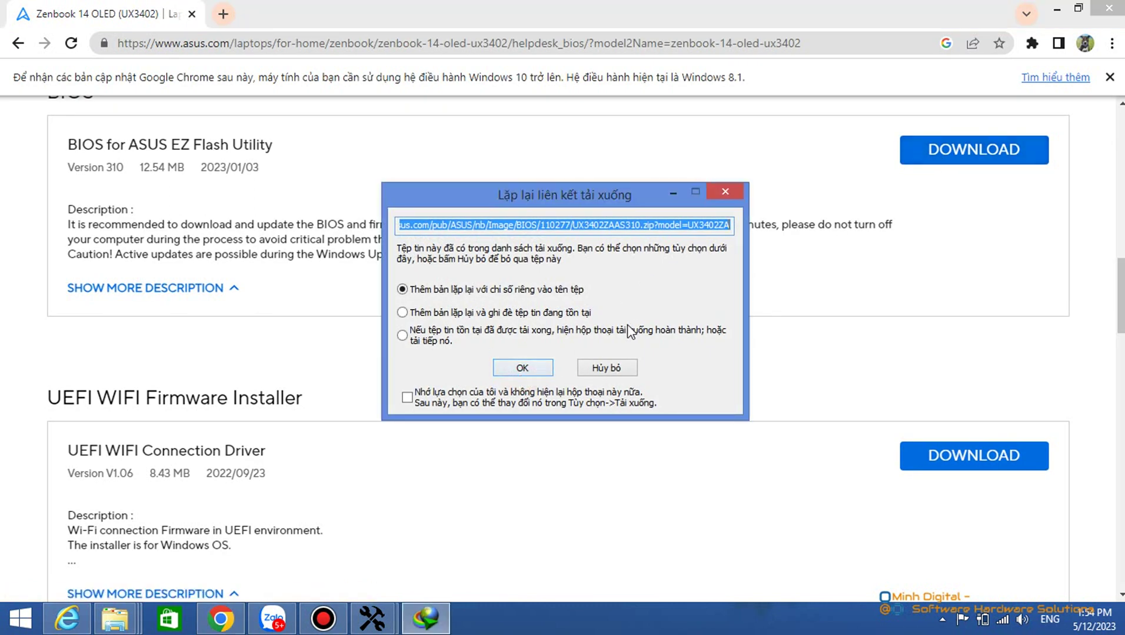
click(517, 369)
Save the BIOS download to the Desktop as UX3402ZAAS310.zip and run the download to completion.
click(700, 286)
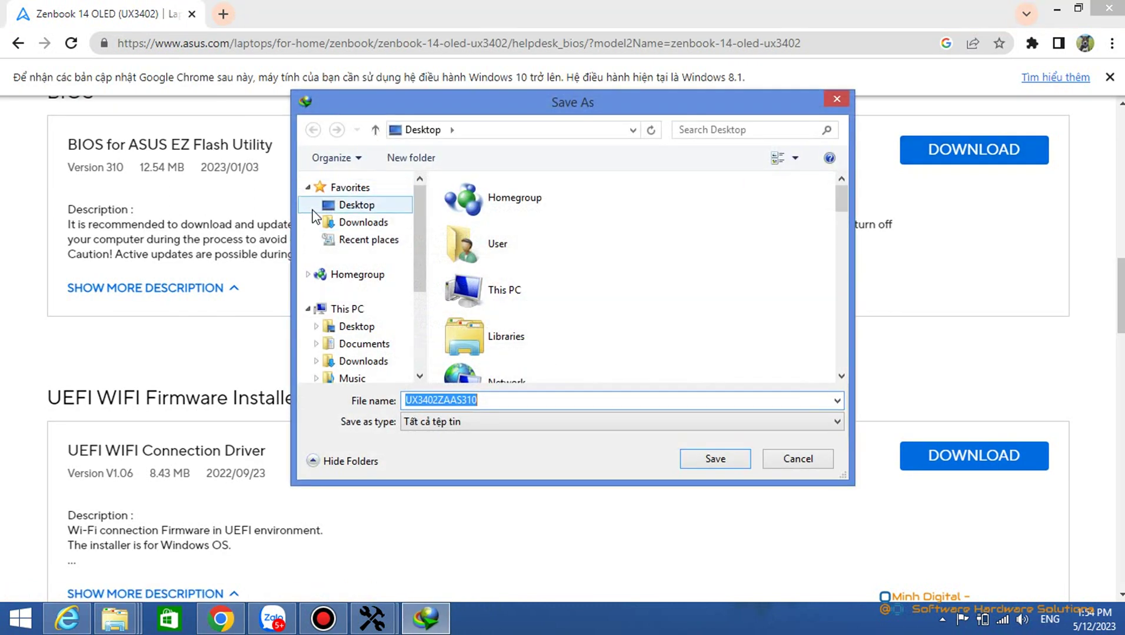
click(706, 457)
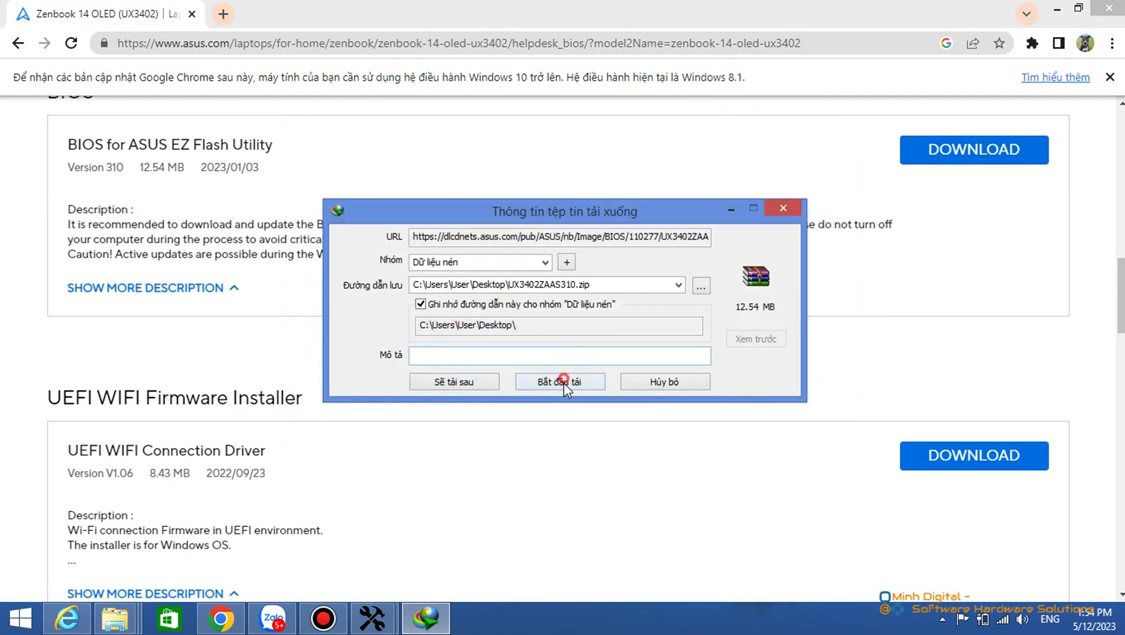
click(562, 383)
click(698, 362)
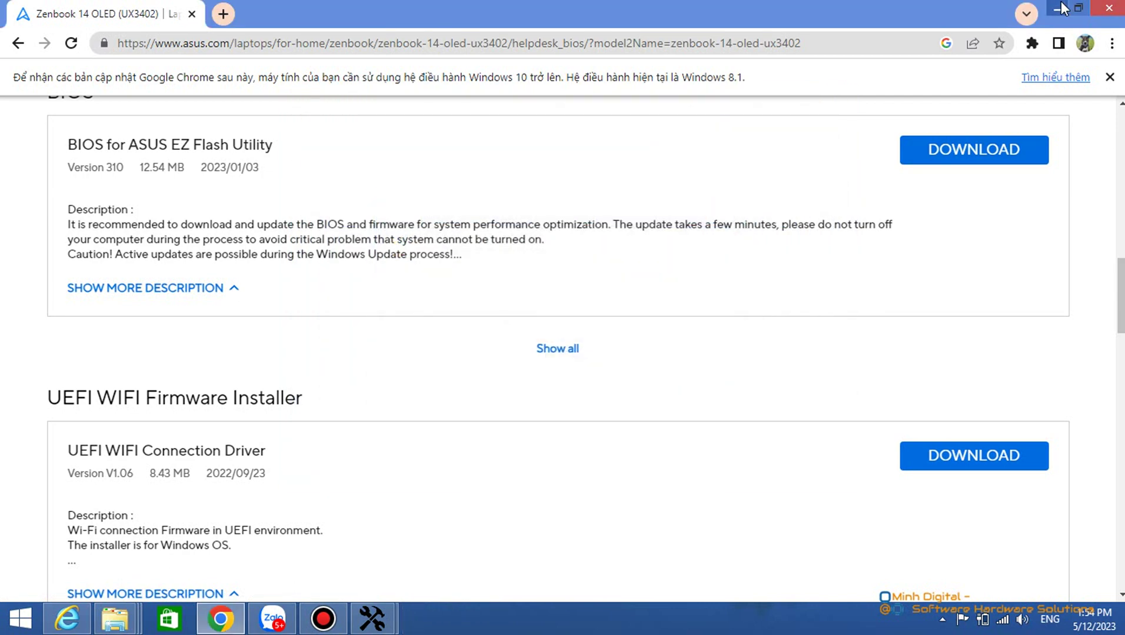
Extract the UX3402ZAAS310 archive on the desktop and open the extracted folder.
click(1062, 9)
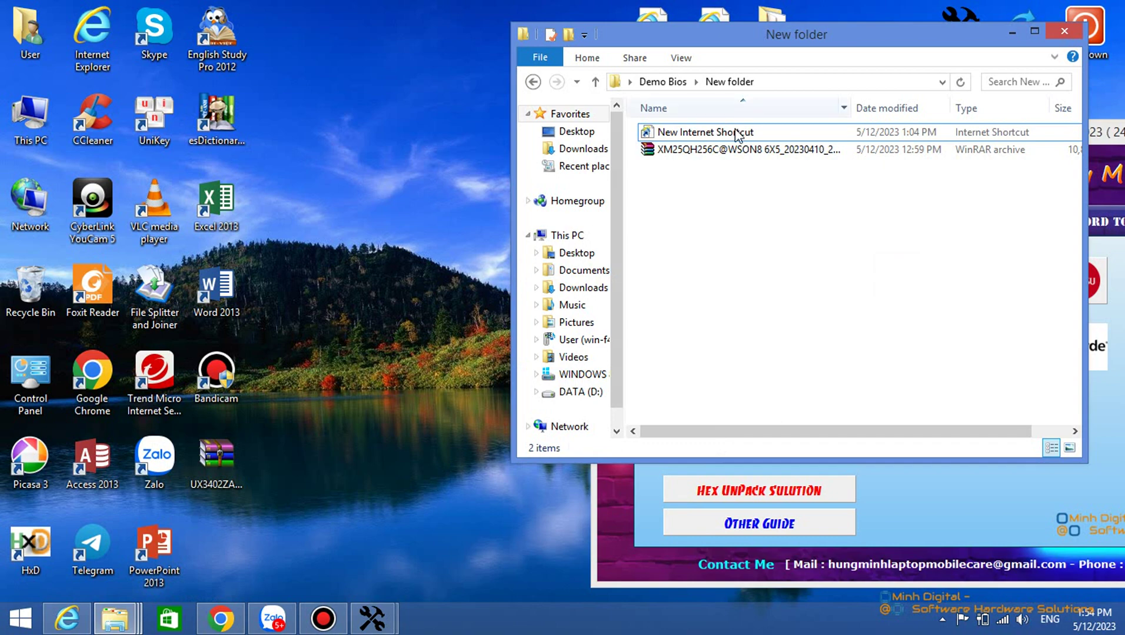
click(227, 467)
right_click(219, 458)
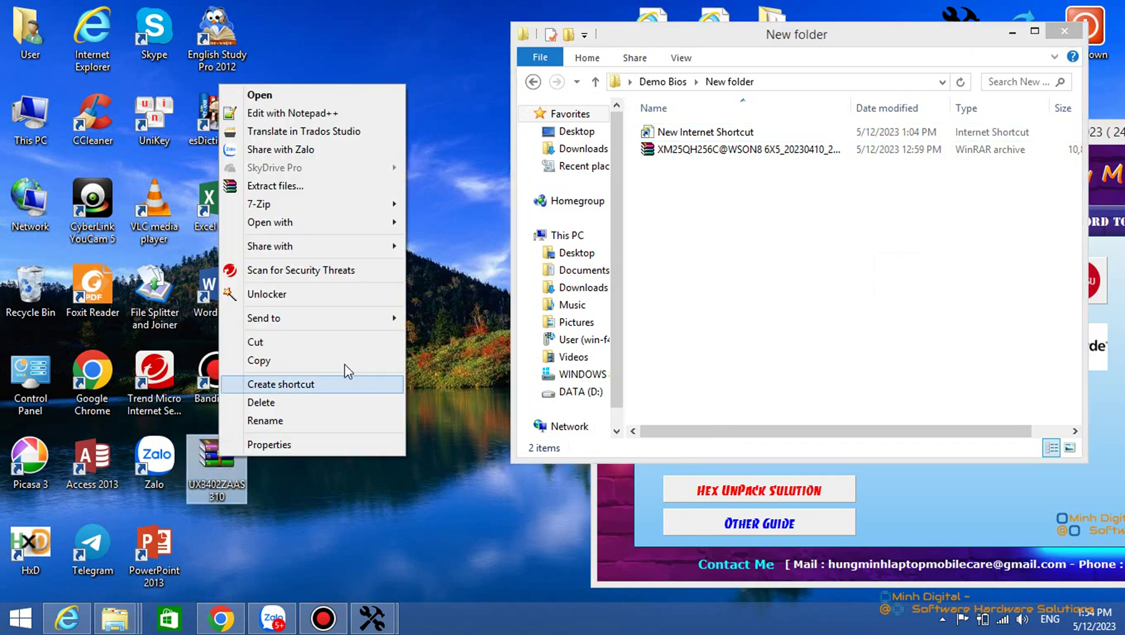
click(312, 185)
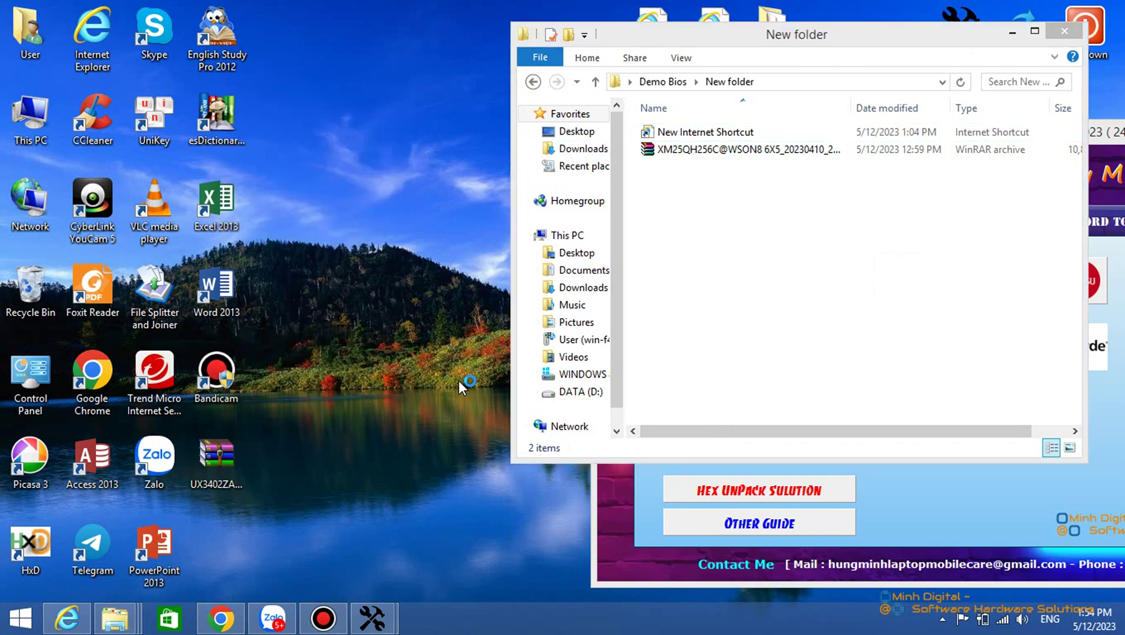
click(611, 477)
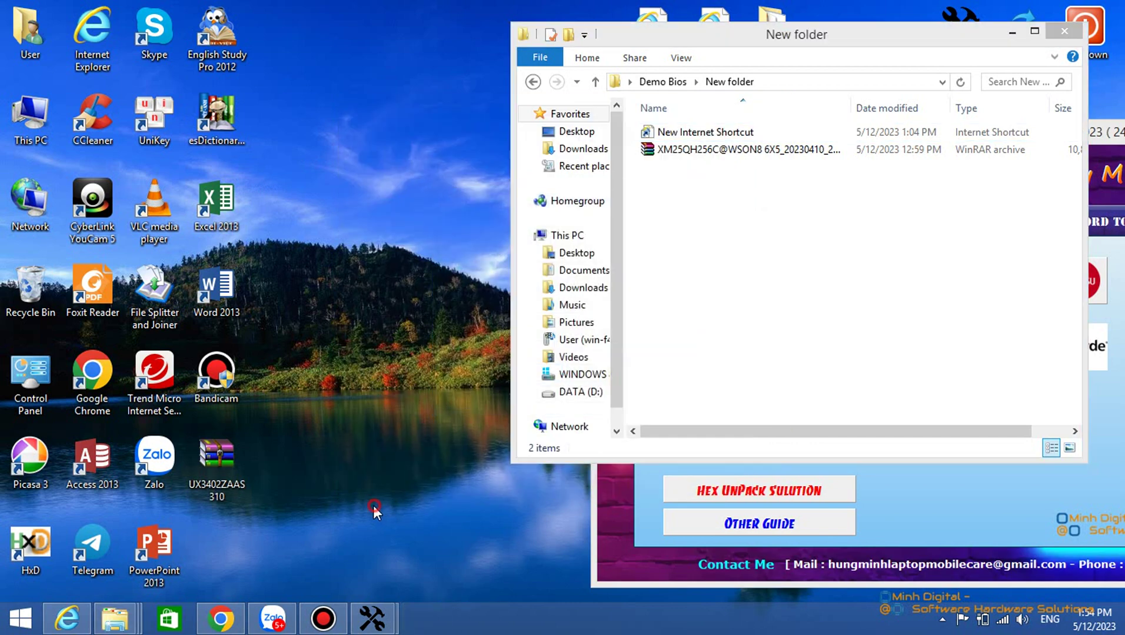
double_click(236, 532)
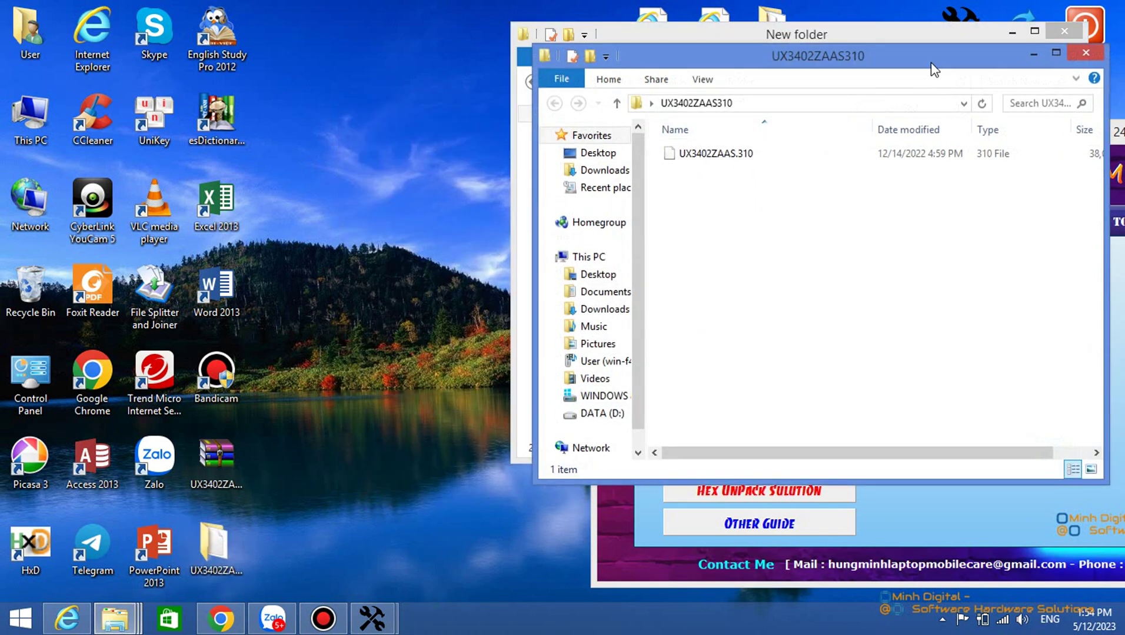
Launch HxD from Bios Tool AIO's hex tools and load UX3402ZAAS.310 into it in a maximized window.
drag(932, 63, 547, 30)
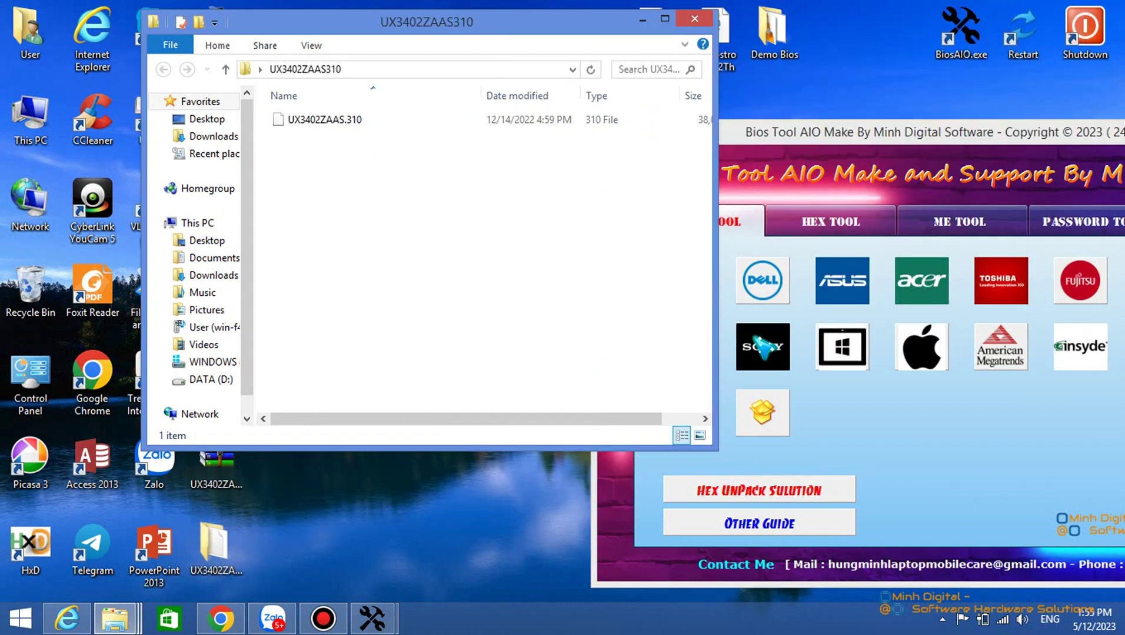
click(831, 222)
click(685, 287)
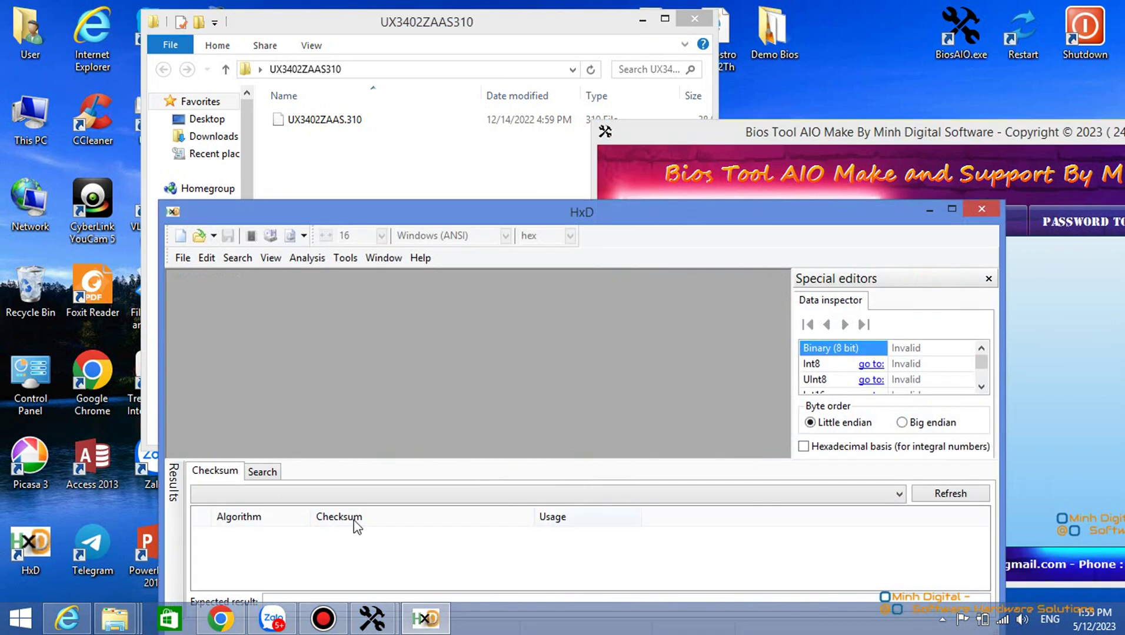
drag(306, 118, 353, 335)
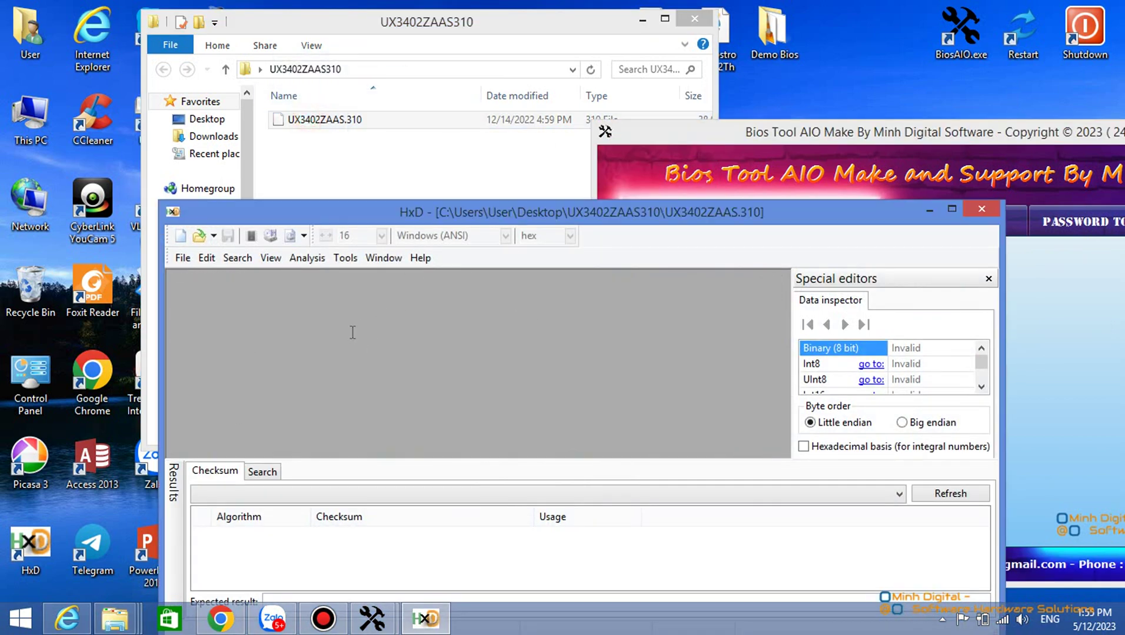
click(951, 209)
Examine the data at the end of UX3402ZAAS.310, highlighting its last rows of bytes.
drag(912, 106, 874, 418)
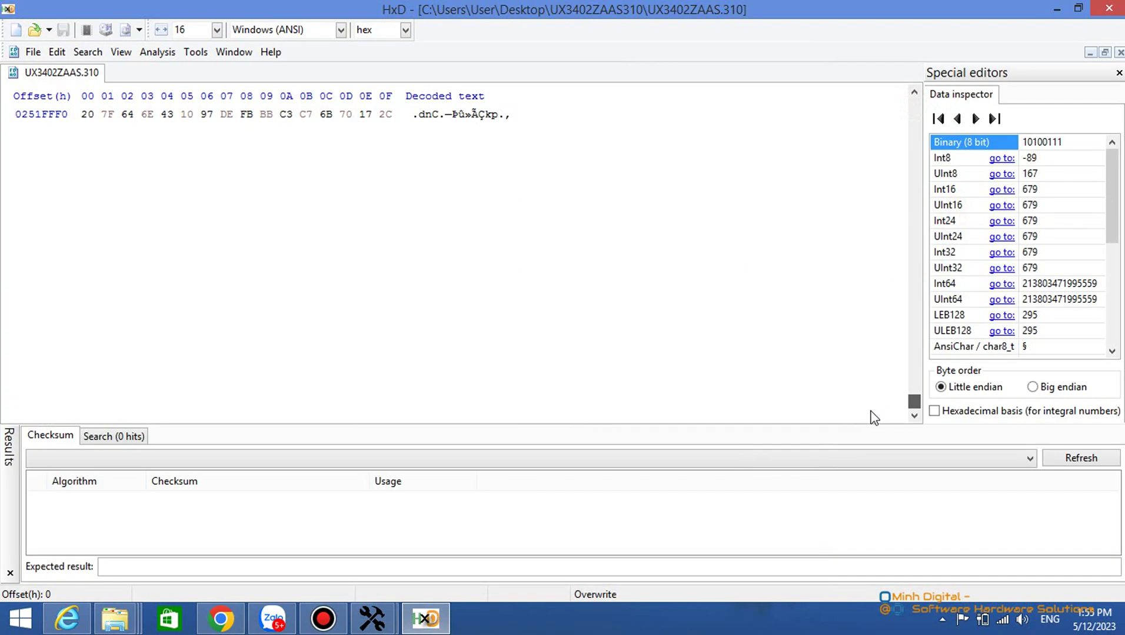
scroll(551, 247, up, 5)
drag(183, 300, 375, 336)
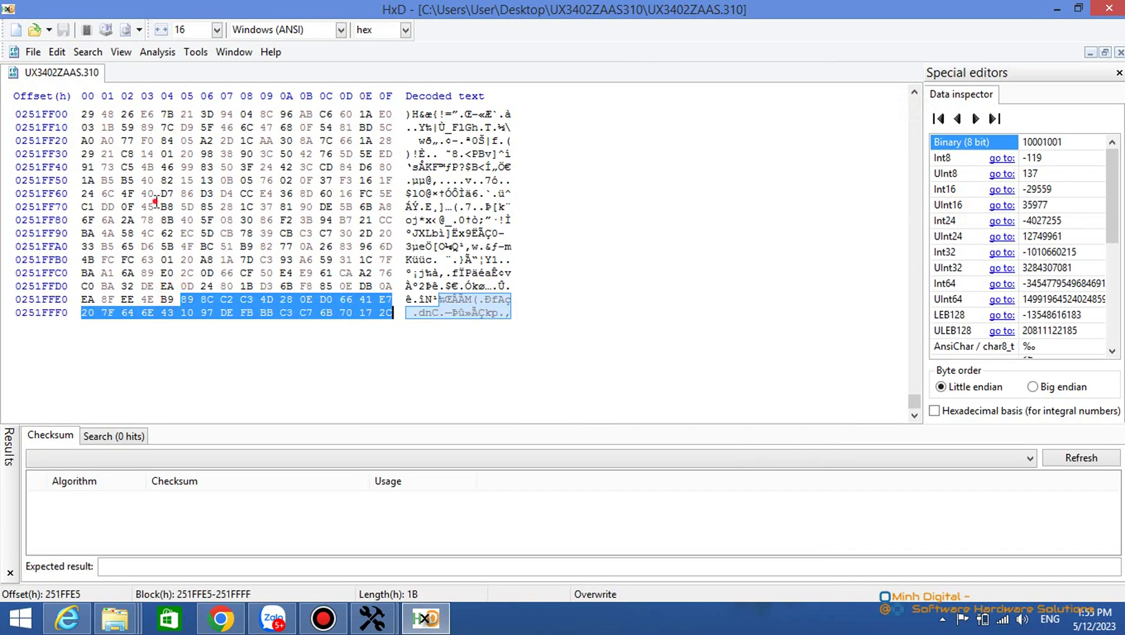
drag(156, 203, 394, 321)
click(187, 205)
Unpack UX3402ZAAS.310 with Asus_PFAT_Extract from Bios Tool AIO's ASUS unpack tools and close the extractor when done.
drag(656, 16, 307, 215)
click(740, 207)
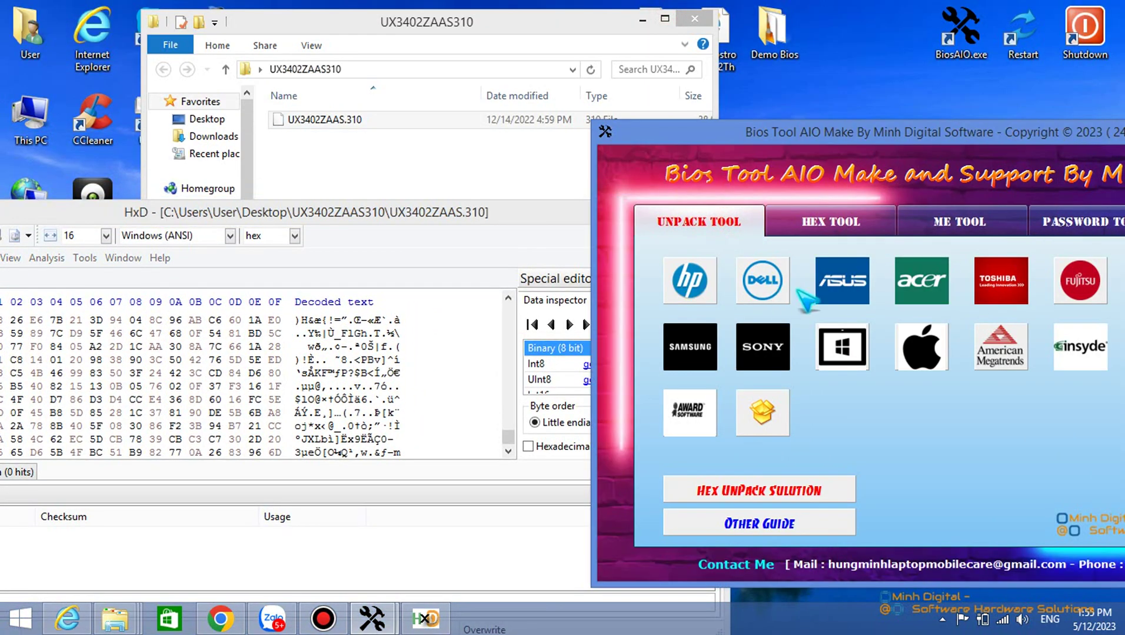
click(835, 295)
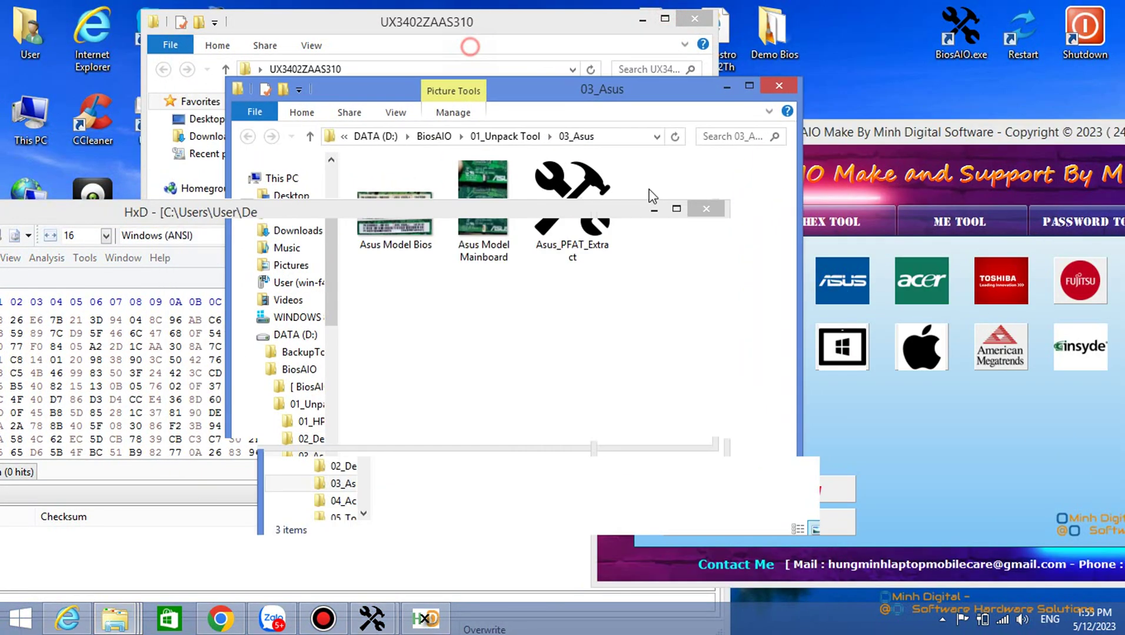
drag(364, 123, 611, 477)
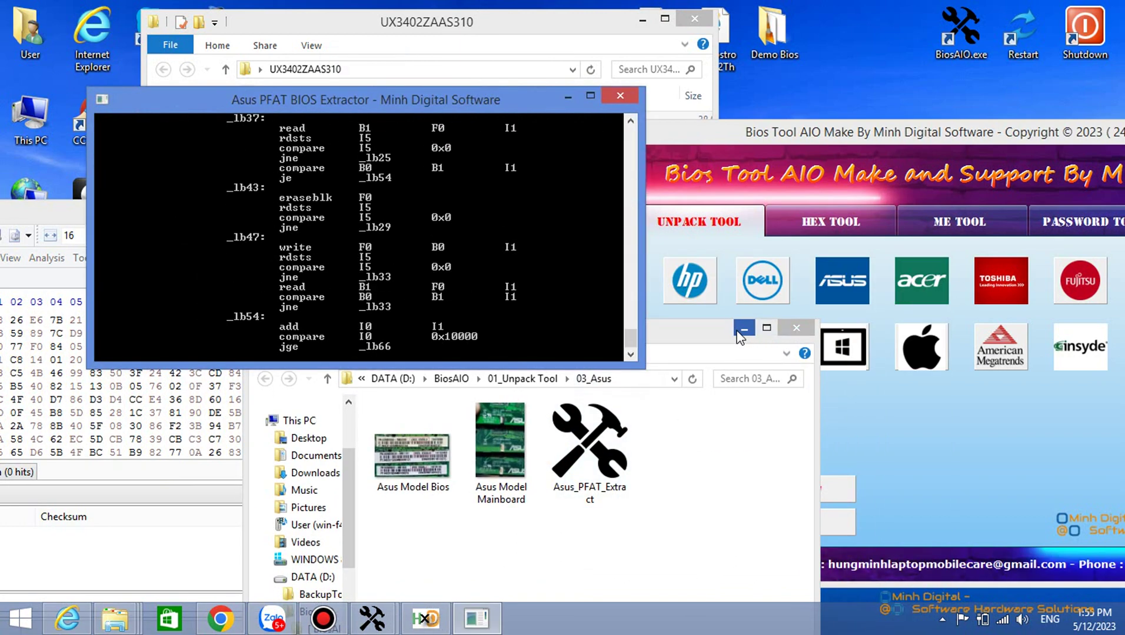
click(743, 329)
drag(435, 101, 759, 122)
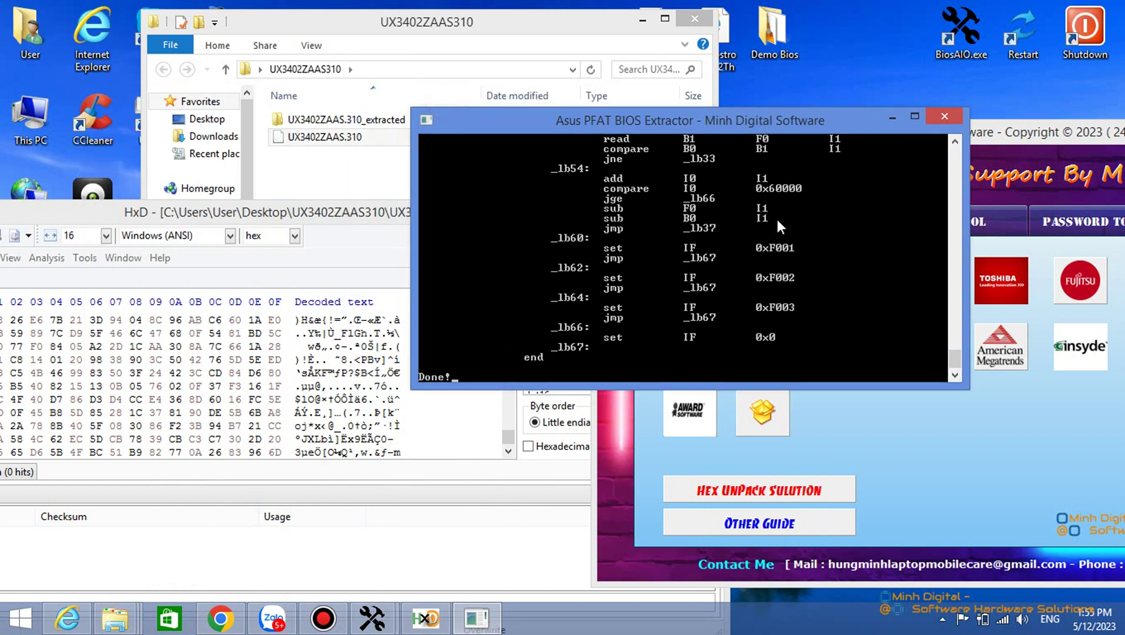
click(959, 117)
Open the UX3402ZAAS.310_extracted folder and load 00 -- UX3402ZAAS.310_ALL.bin into HxD.
double_click(379, 119)
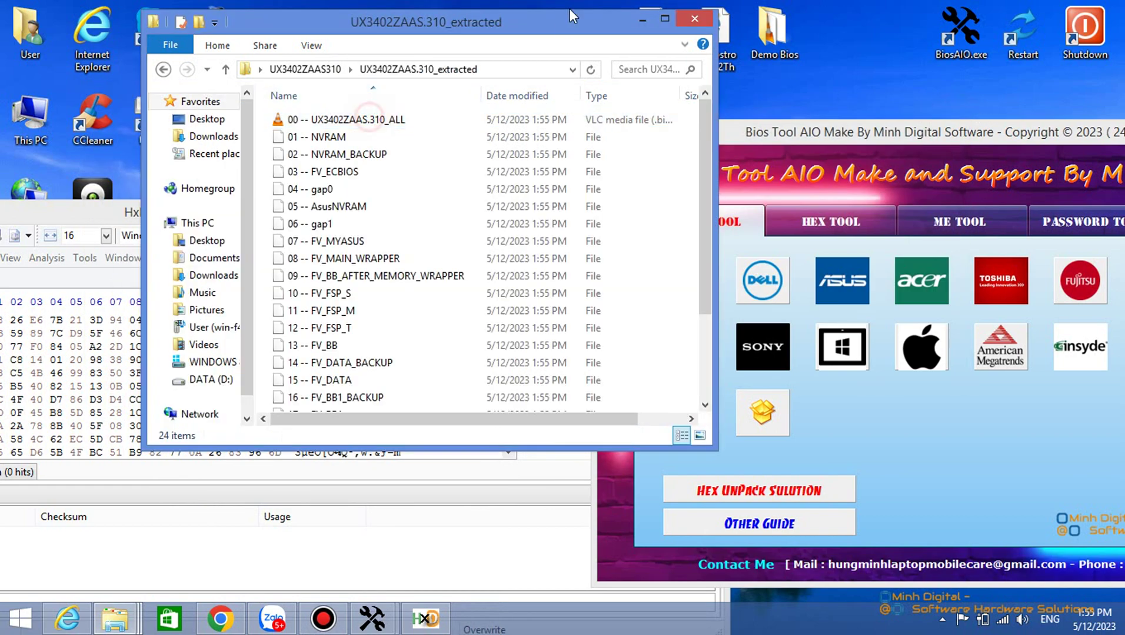
drag(462, 17, 923, 157)
drag(800, 260, 411, 269)
click(676, 210)
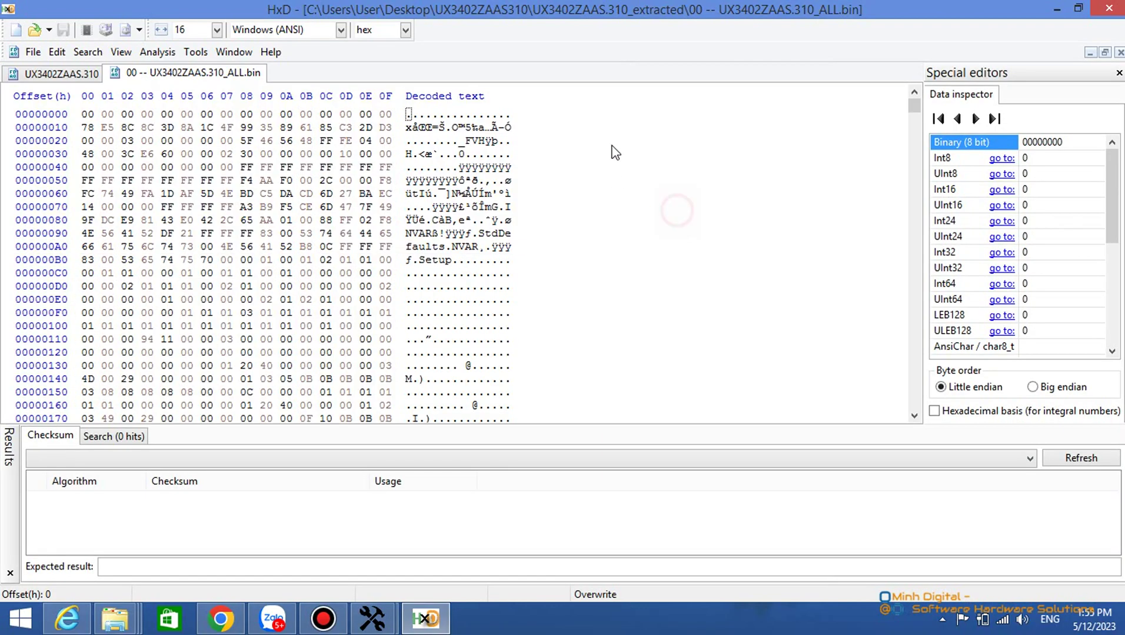
Examine the end of the unpacked _ALL.bin, then highlight the _FVH header bytes at offsets 28-5F near its start.
drag(911, 108, 911, 409)
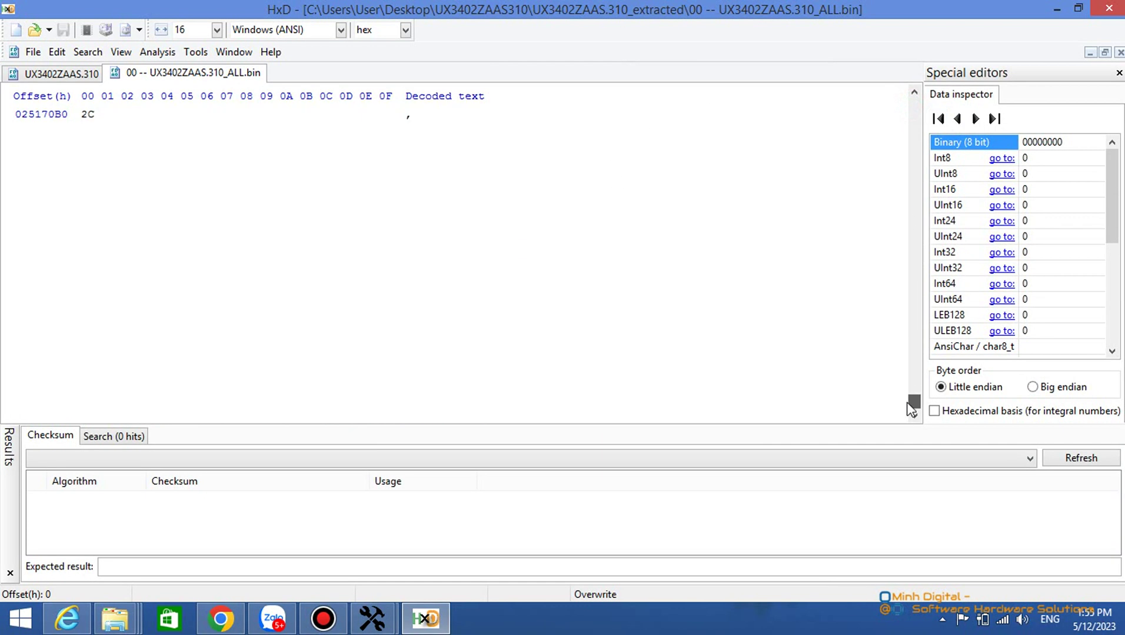
scroll(548, 213, up, 20)
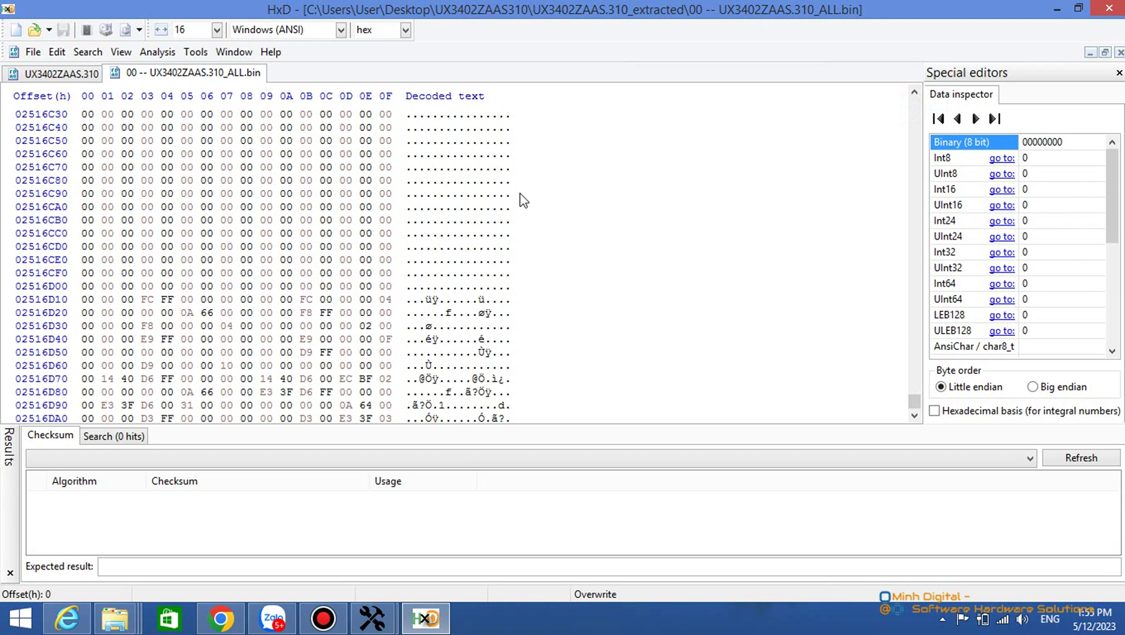
scroll(565, 203, up, 3)
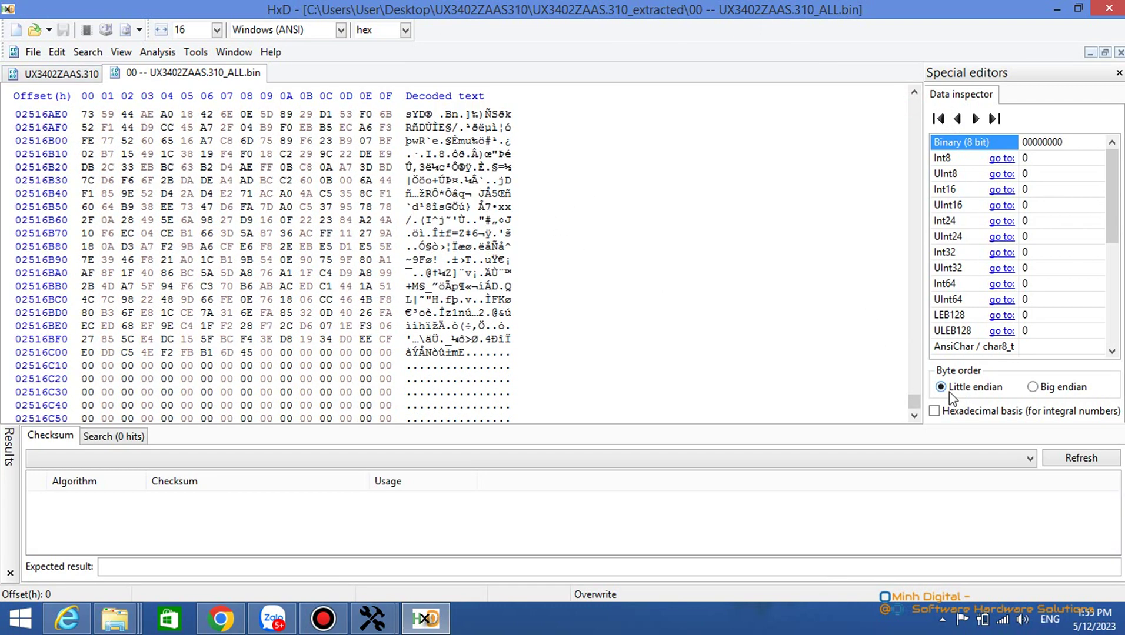
drag(912, 406, 922, 91)
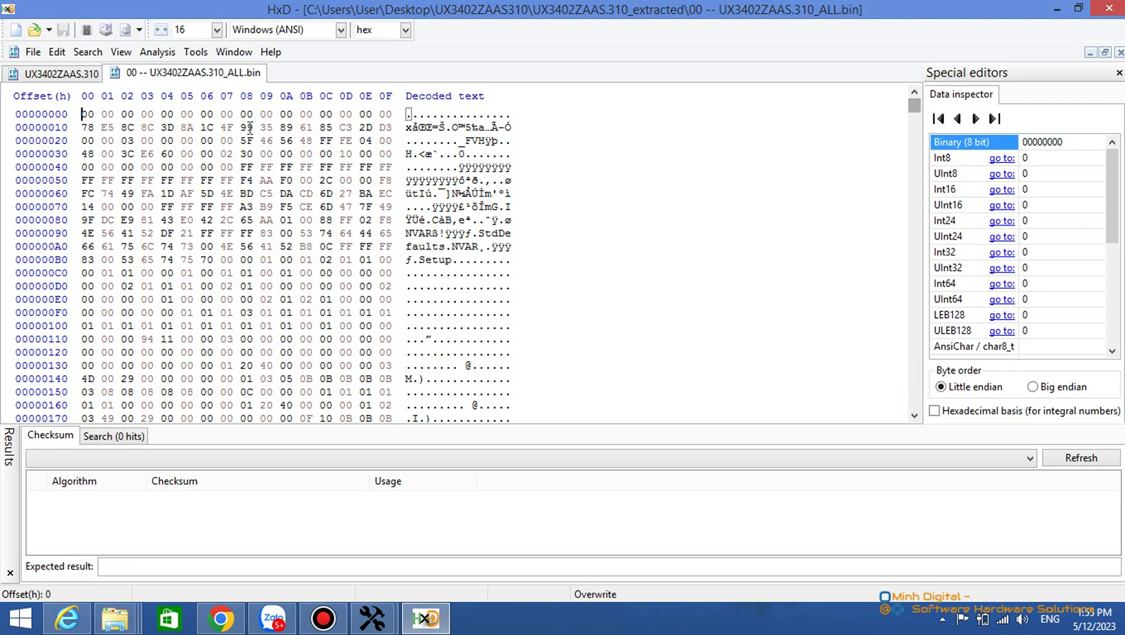
drag(247, 140, 471, 176)
Close the UX3402ZAAS.310_extracted folder window and bring up New folder inside Demo Bios.
drag(825, 9, 428, 108)
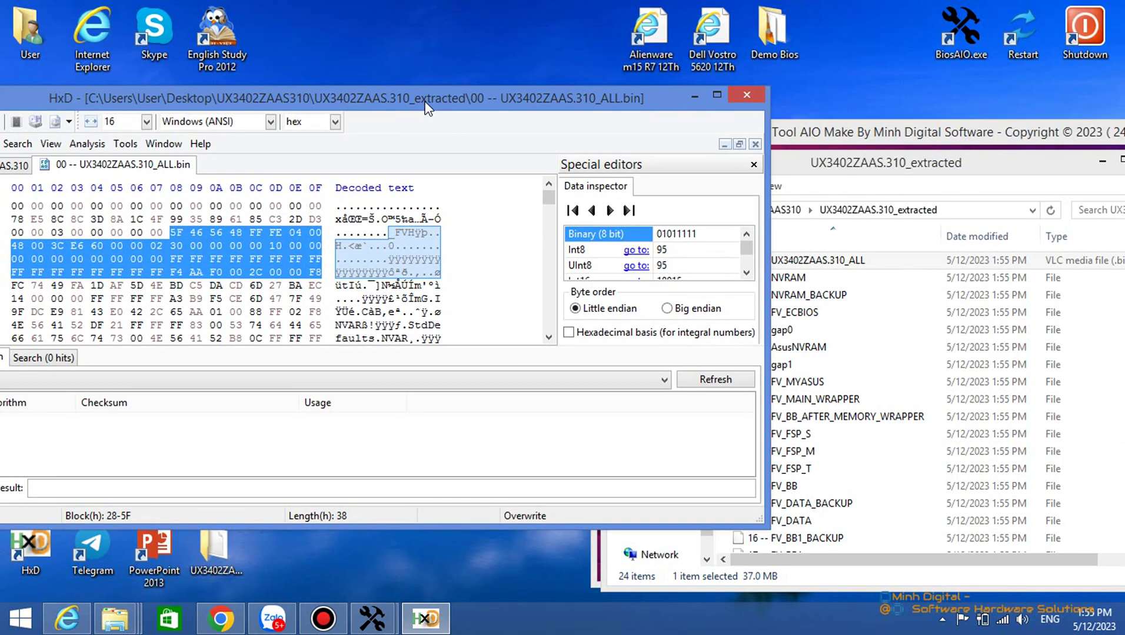
drag(919, 167, 810, 173)
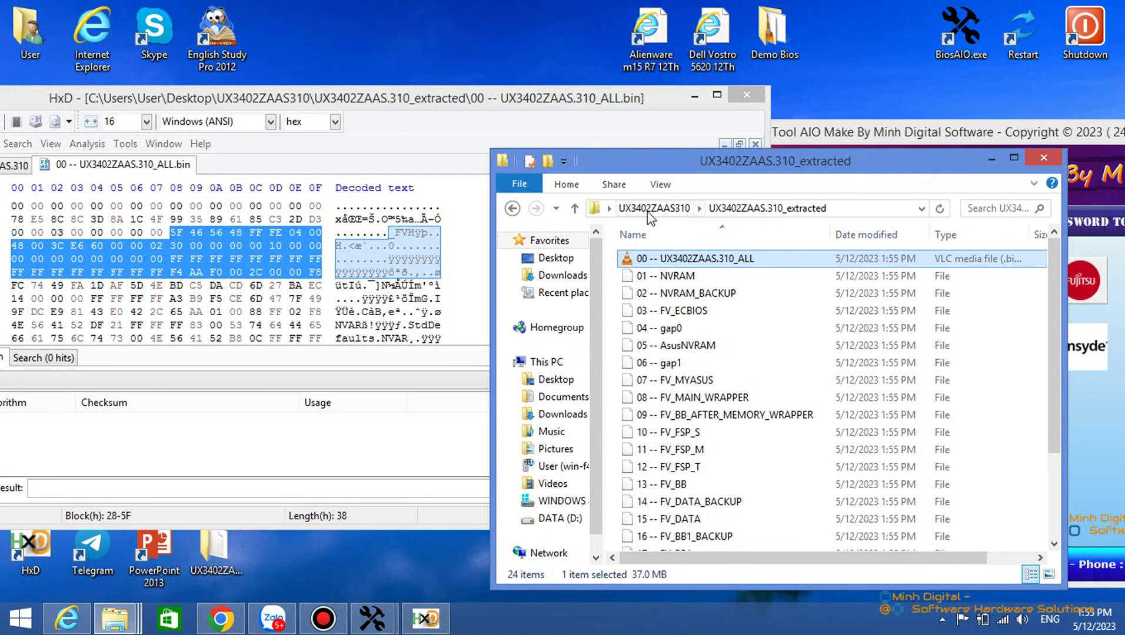
click(1043, 157)
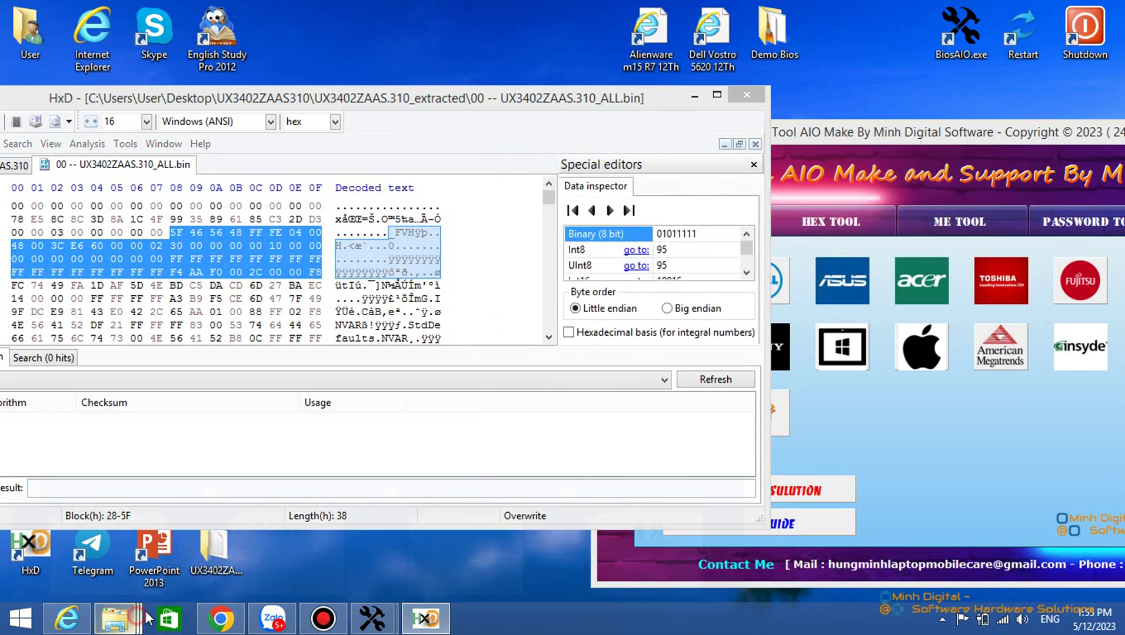
mouse_move(115, 618)
click(494, 537)
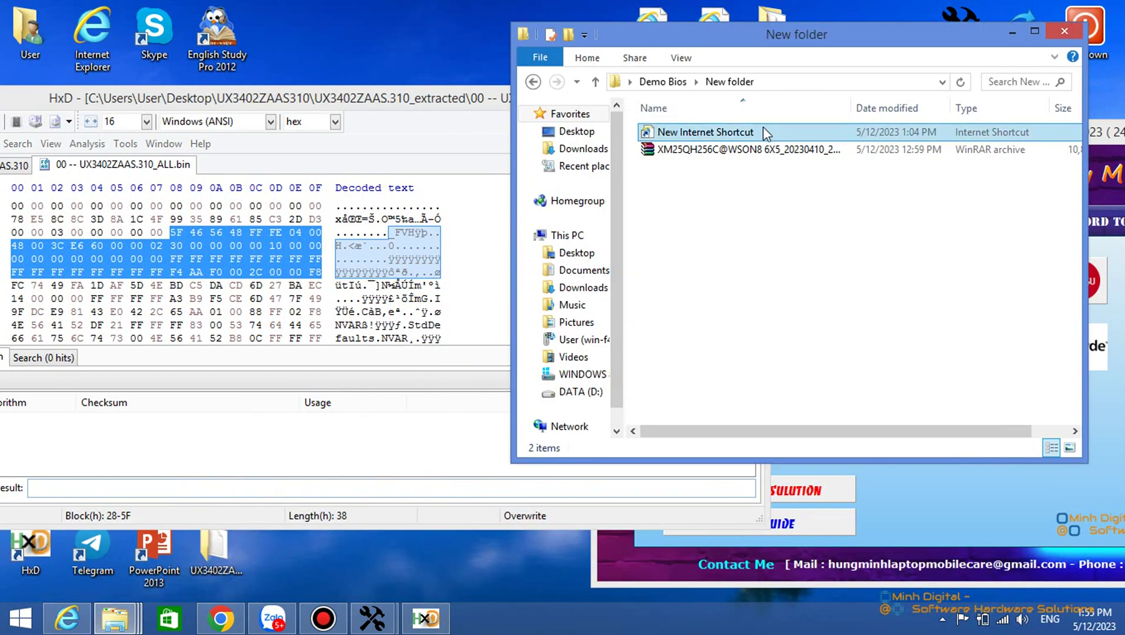
Extract the XM25QH256C@WSON8 archive into a subfolder with the archive's name, keeping the default options.
right_click(734, 152)
click(818, 253)
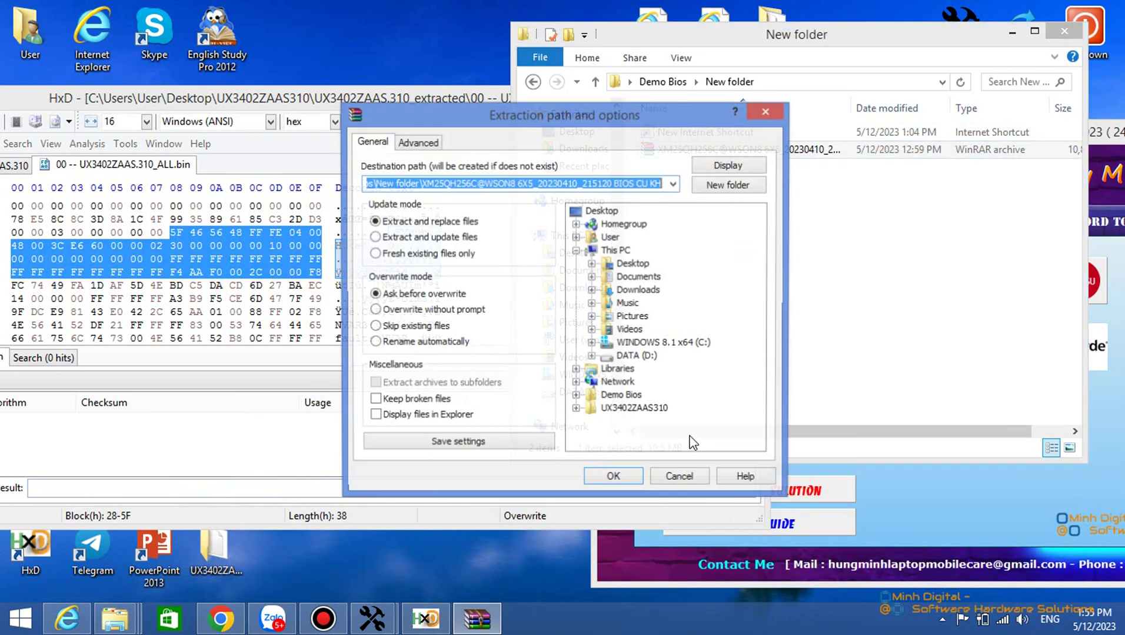
click(612, 477)
click(855, 332)
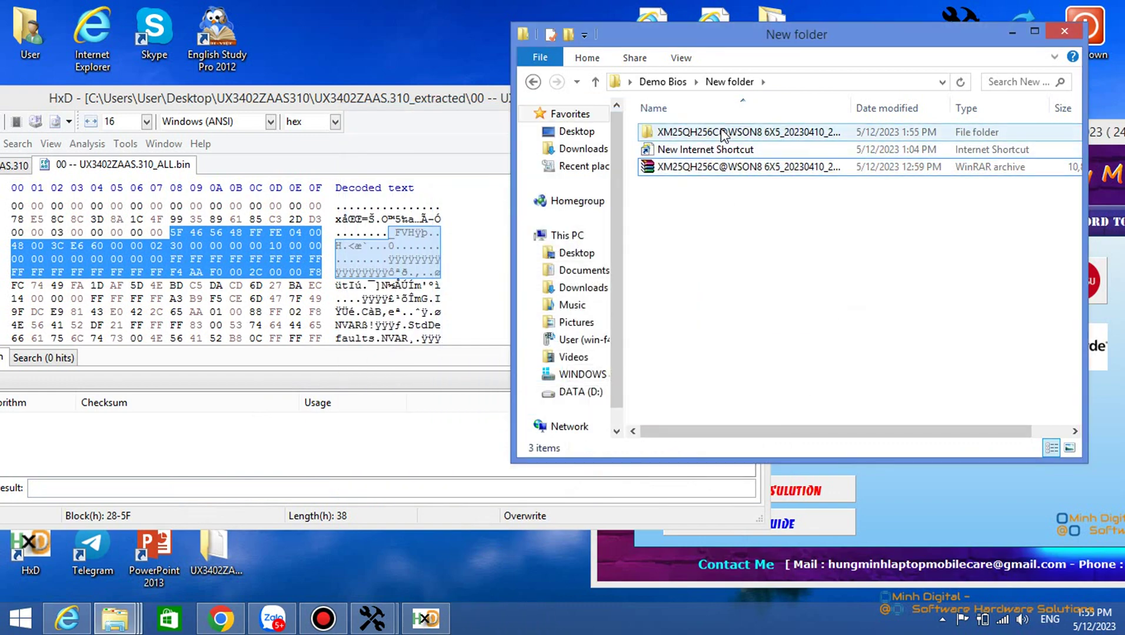
Open the extracted XM25QH256C@WSON8 folder and load its BIN dump into HxD in a maximized window.
double_click(744, 133)
drag(743, 137, 324, 150)
click(717, 95)
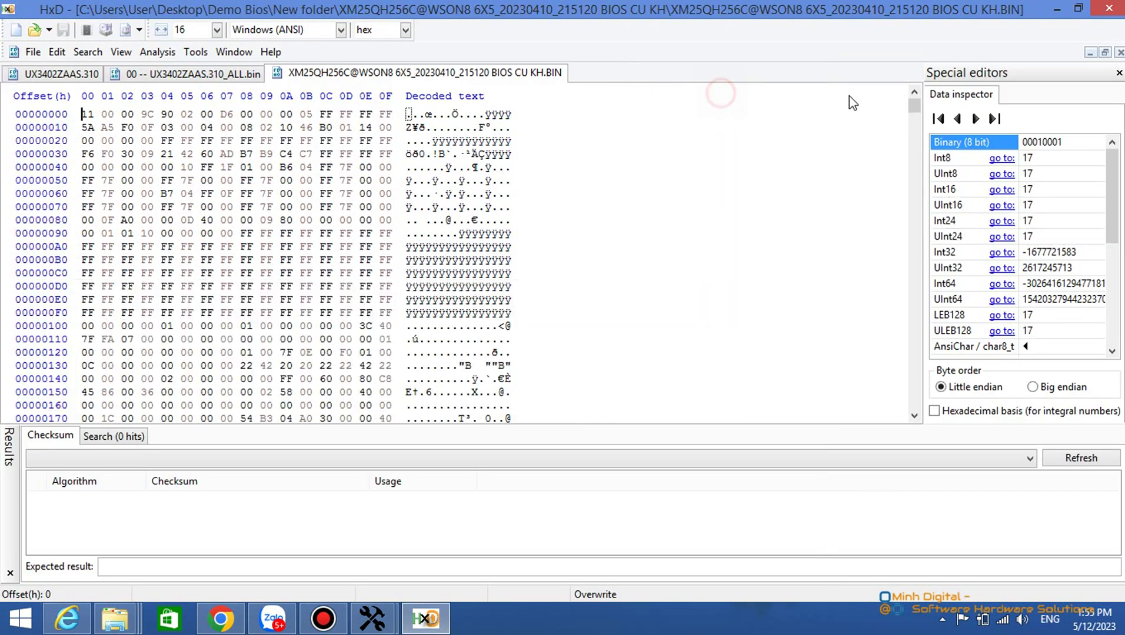
Copy the last two rows of bytes, from offset 01FFFFE0 to the end, of the XM25QH256C dump.
drag(915, 111, 876, 409)
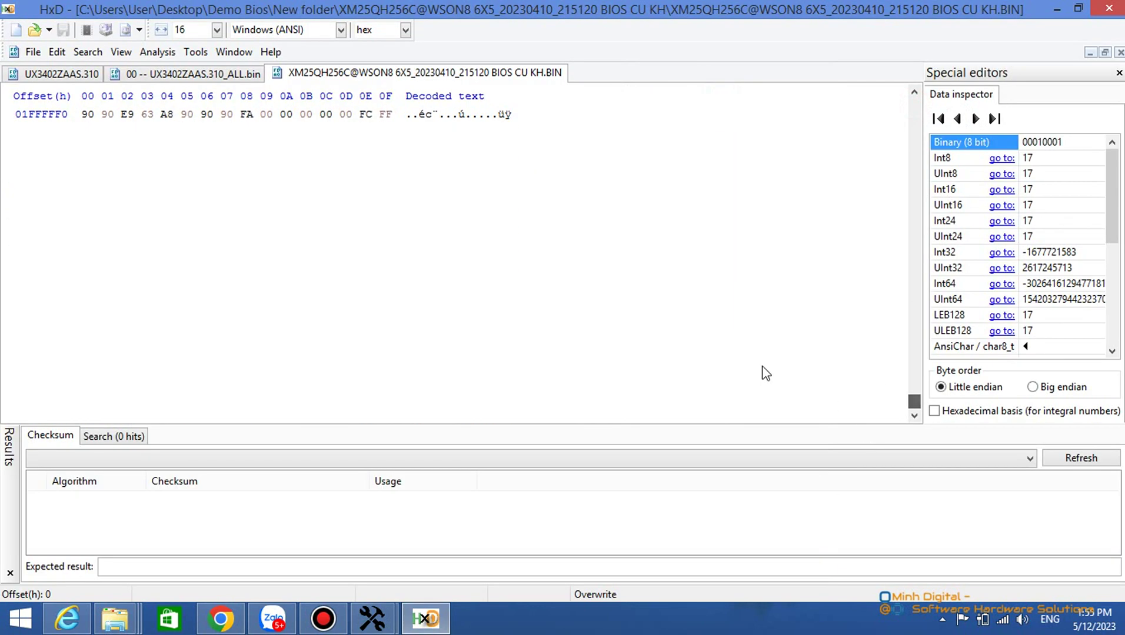
drag(147, 114, 447, 143)
scroll(164, 251, up, 2)
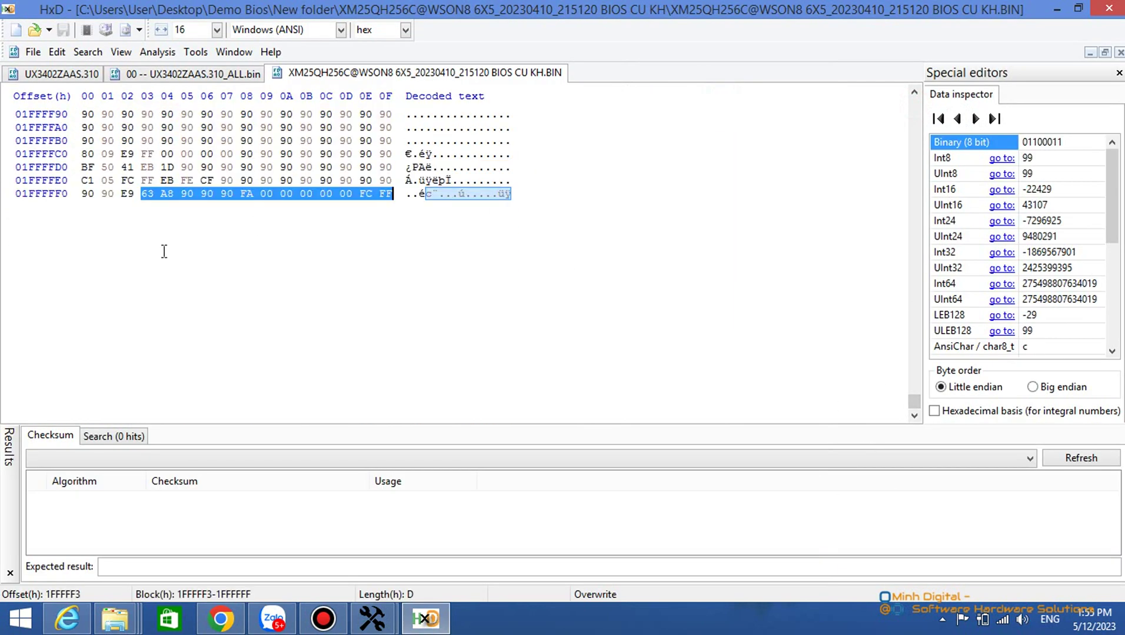
drag(87, 177, 355, 218)
right_click(234, 165)
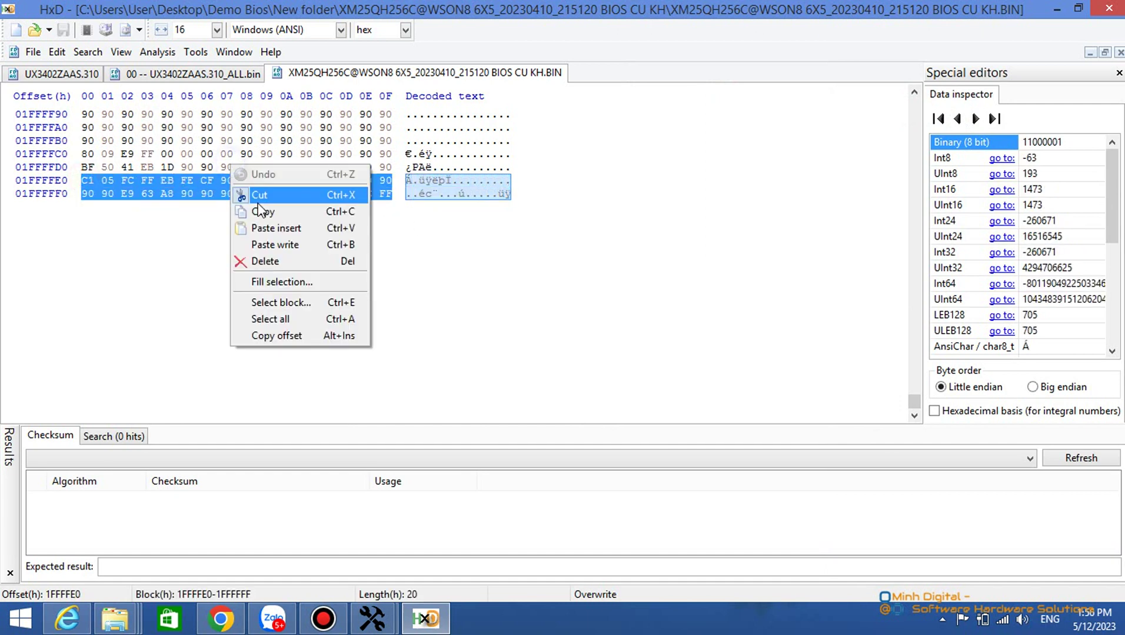
click(249, 202)
Search the whole 00 -- UX3402ZAAS.310_ALL.bin for every occurrence of the copied hex values, with search direction All.
click(197, 73)
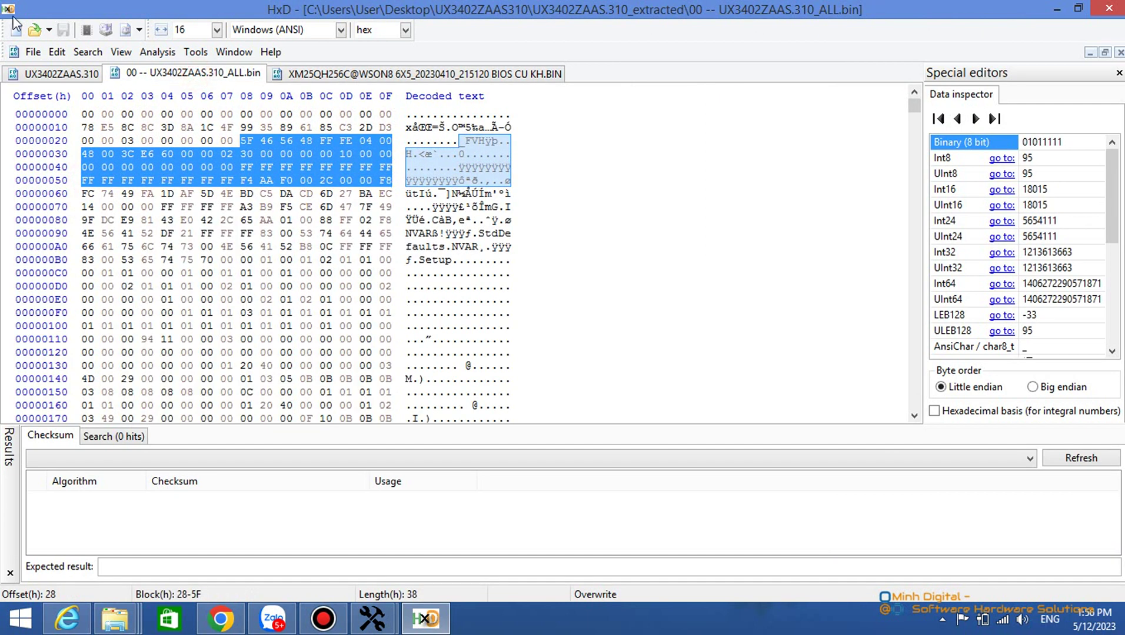
click(86, 52)
click(97, 68)
click(492, 217)
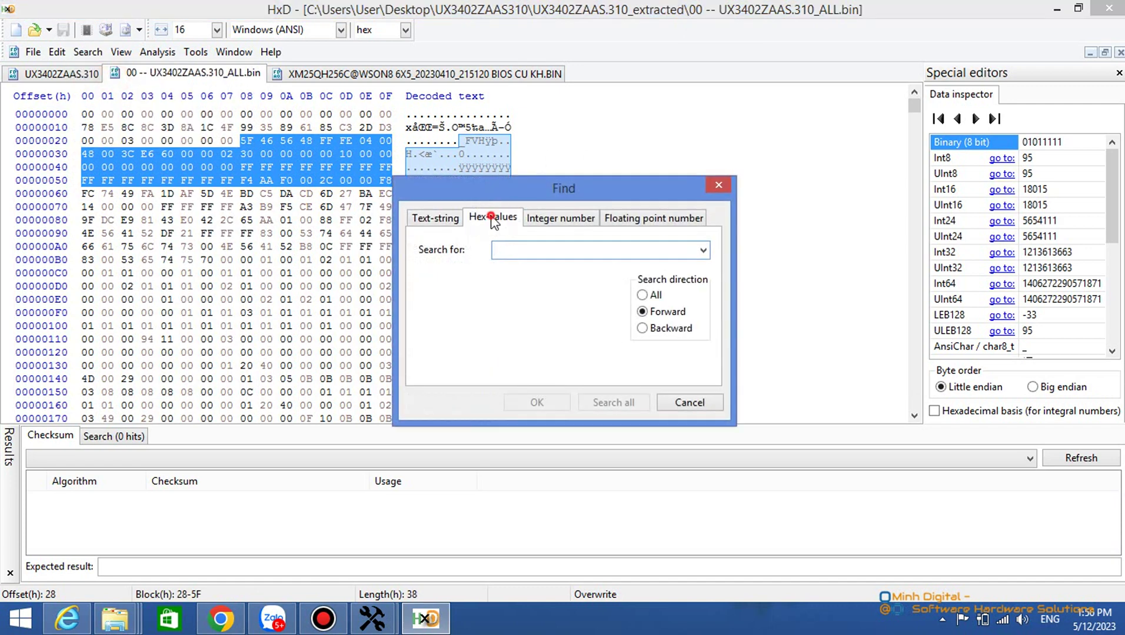
right_click(644, 250)
click(660, 321)
click(642, 295)
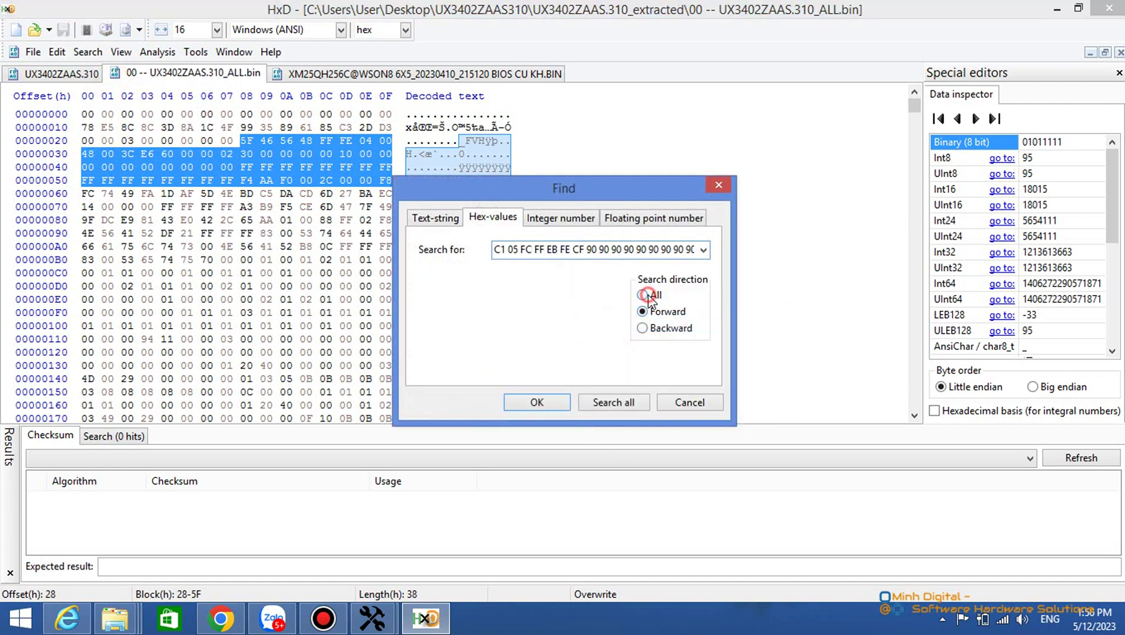
click(610, 413)
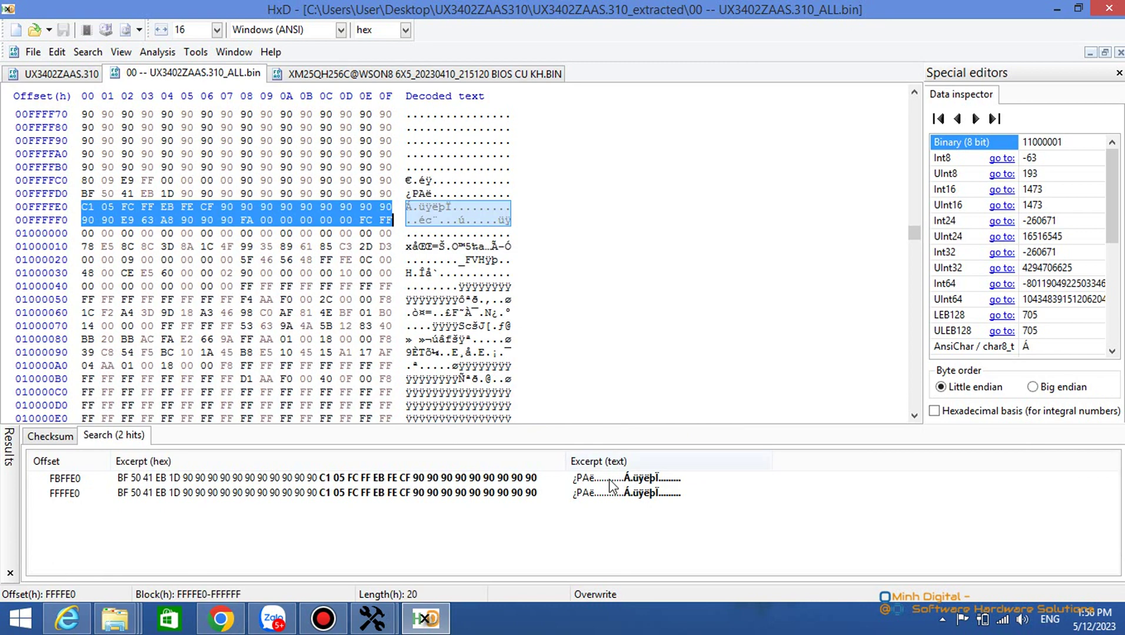
Inspect the search hits at offsets FBFFE0 and FFFFE0 in the unpacked BIOS file.
click(607, 478)
click(595, 493)
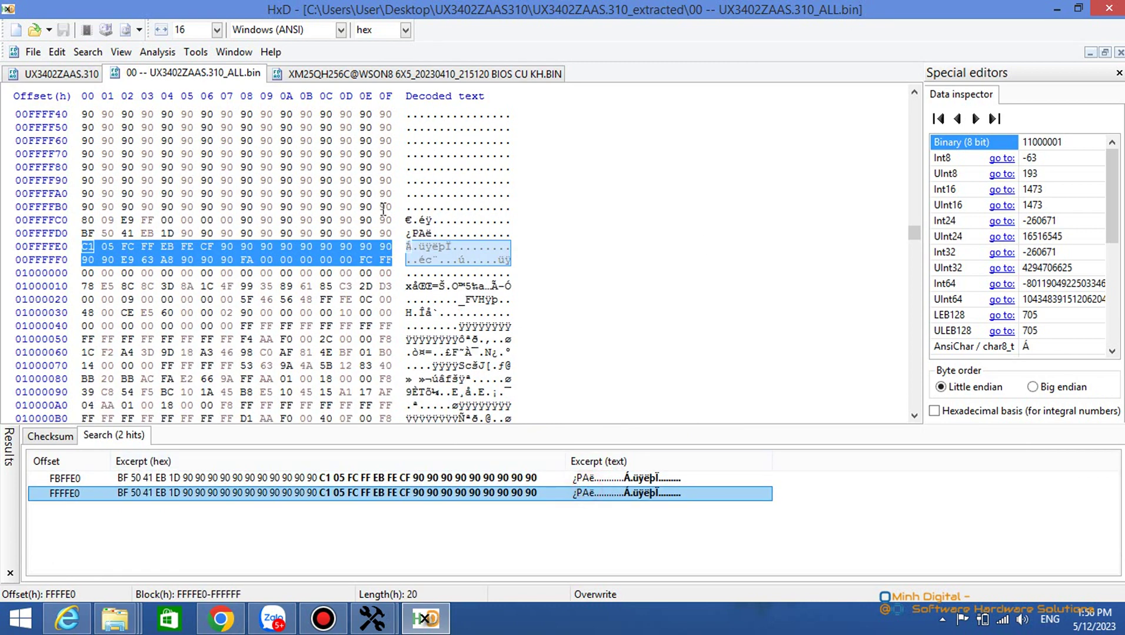
click(410, 245)
Close HxD, the XM25QH256C dump's folder window and a Bios Tool AIO window.
click(1108, 8)
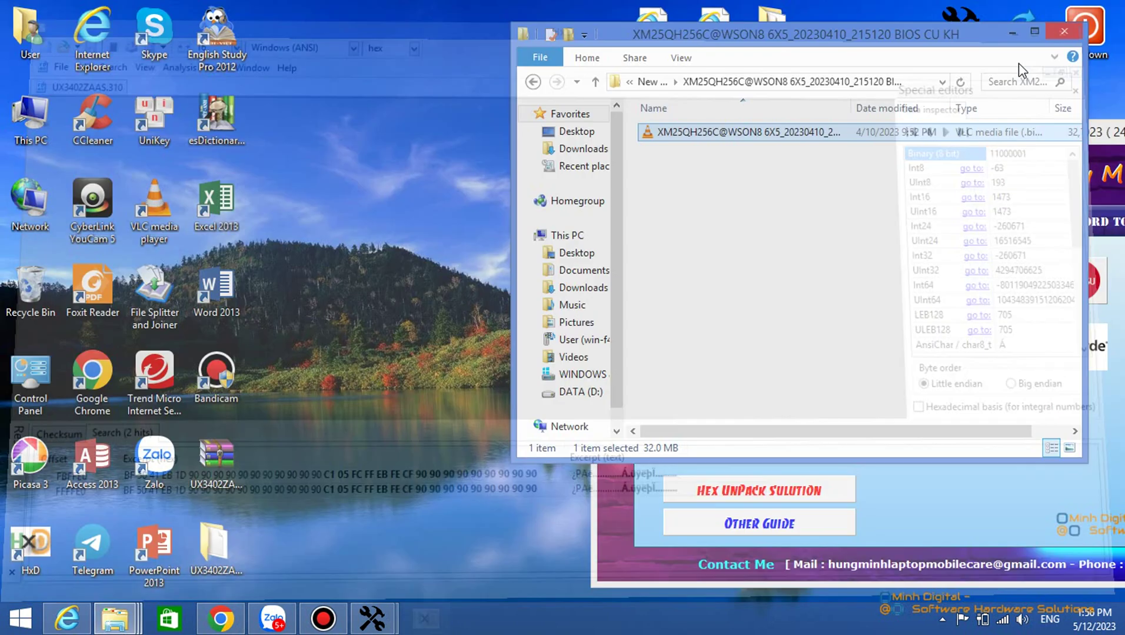
click(1059, 37)
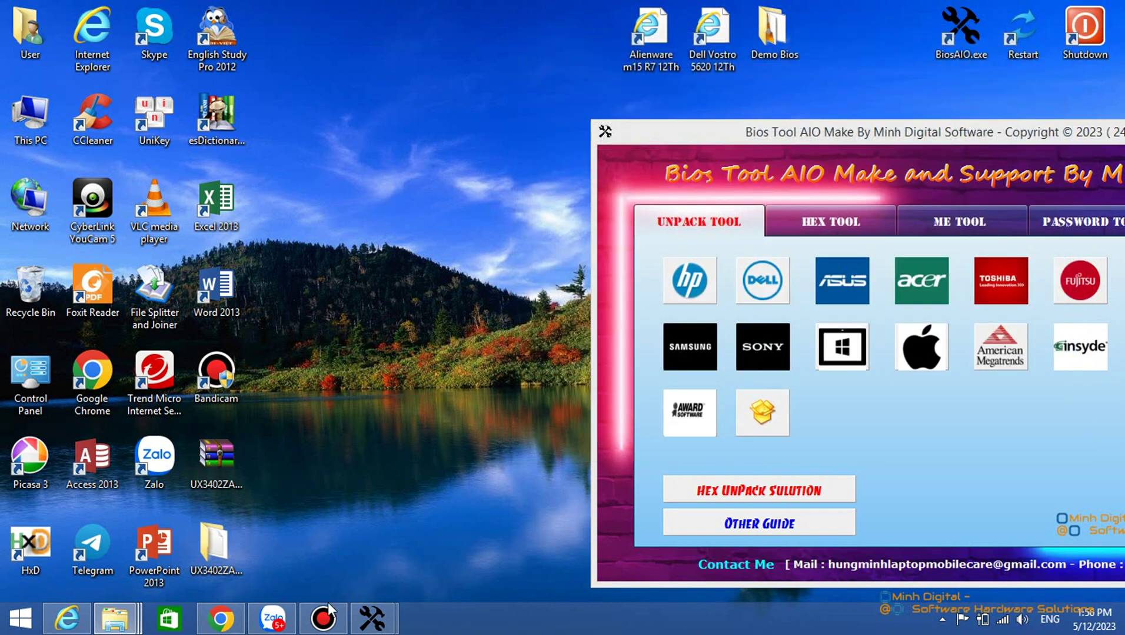
right_click(377, 622)
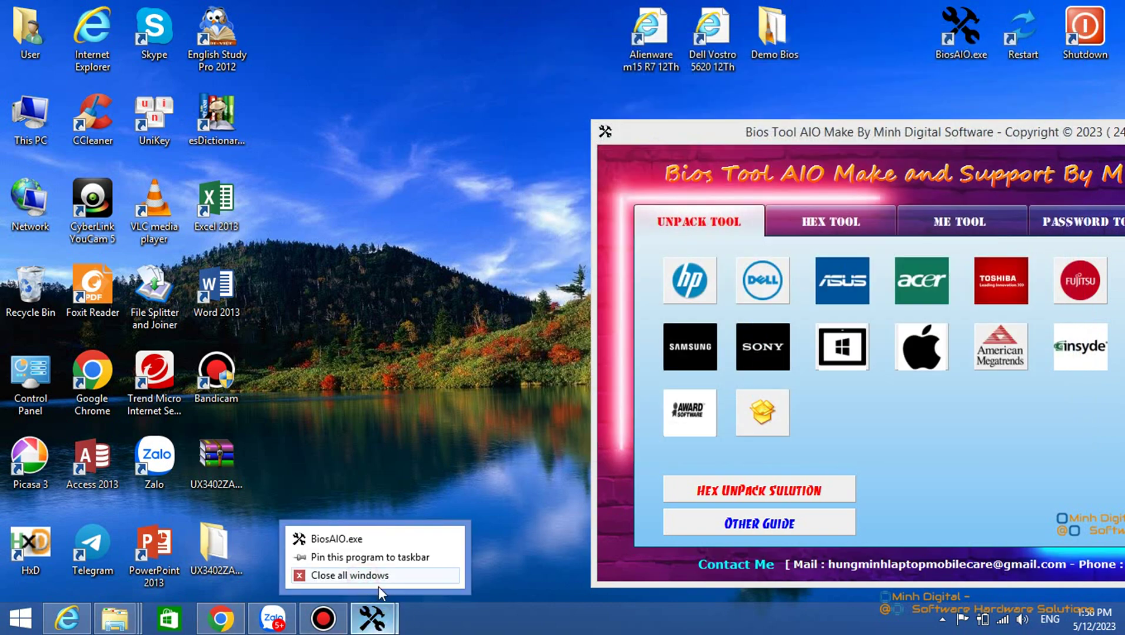
click(495, 450)
mouse_move(371, 618)
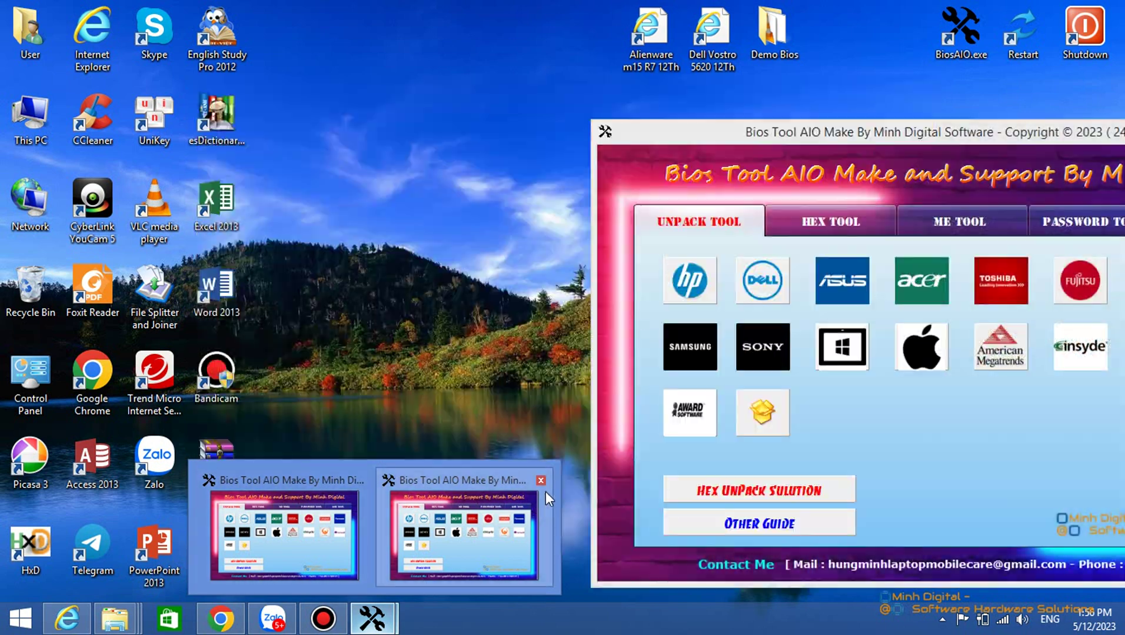
click(539, 481)
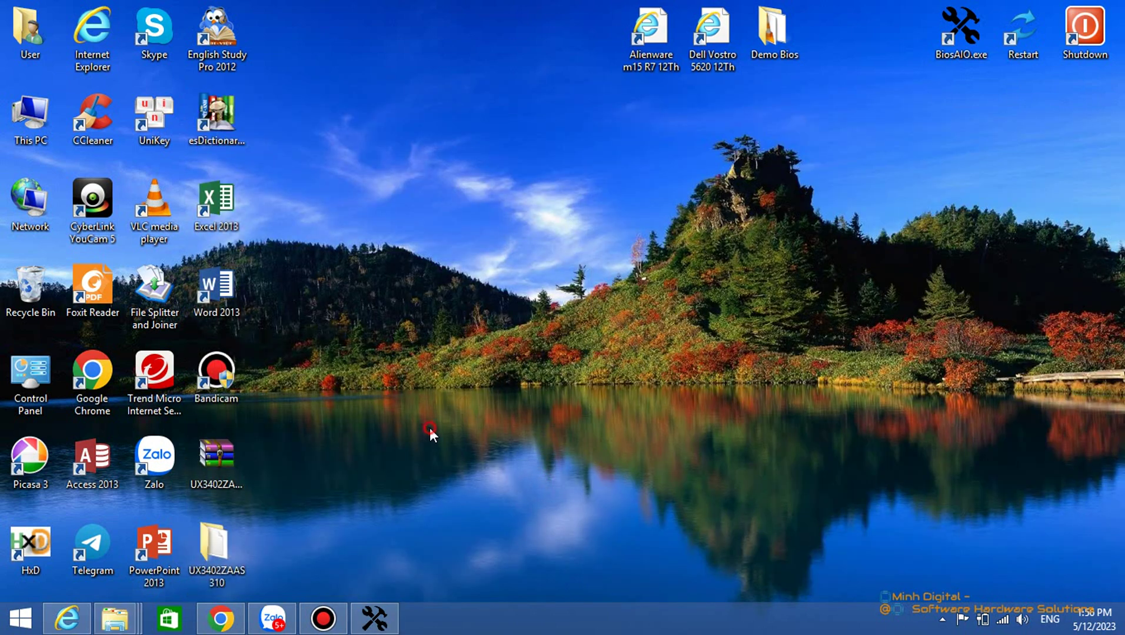
Bring up the Bios Tool AIO window and move the UX3402ZAAS archive and folder from the desktop to the Recycle Bin.
click(393, 622)
drag(560, 88, 835, 194)
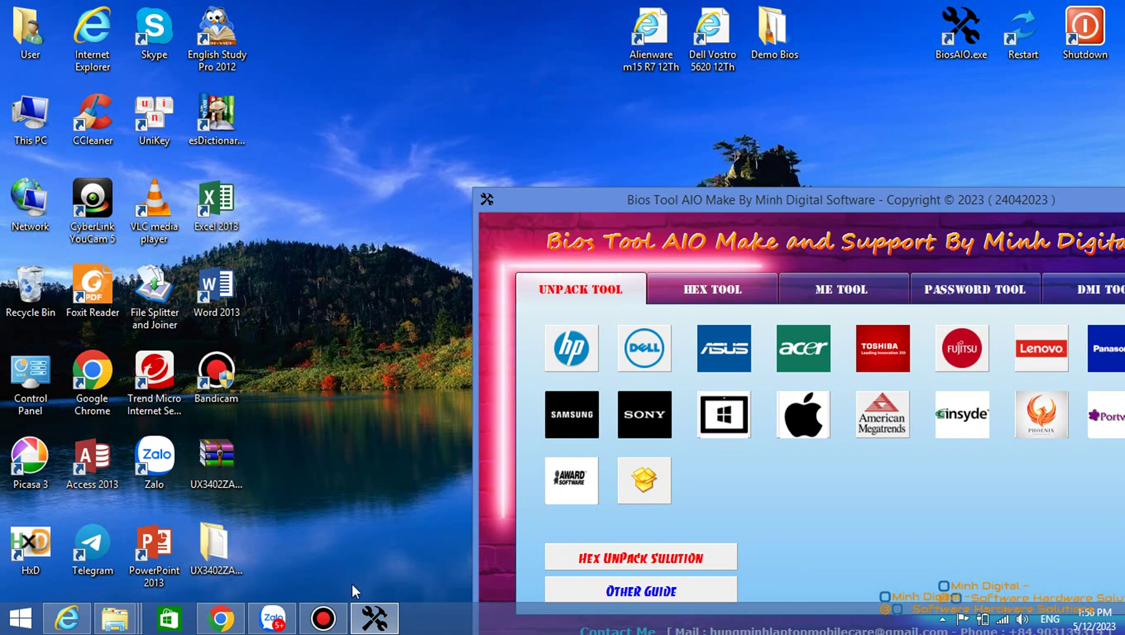
drag(294, 464, 18, 297)
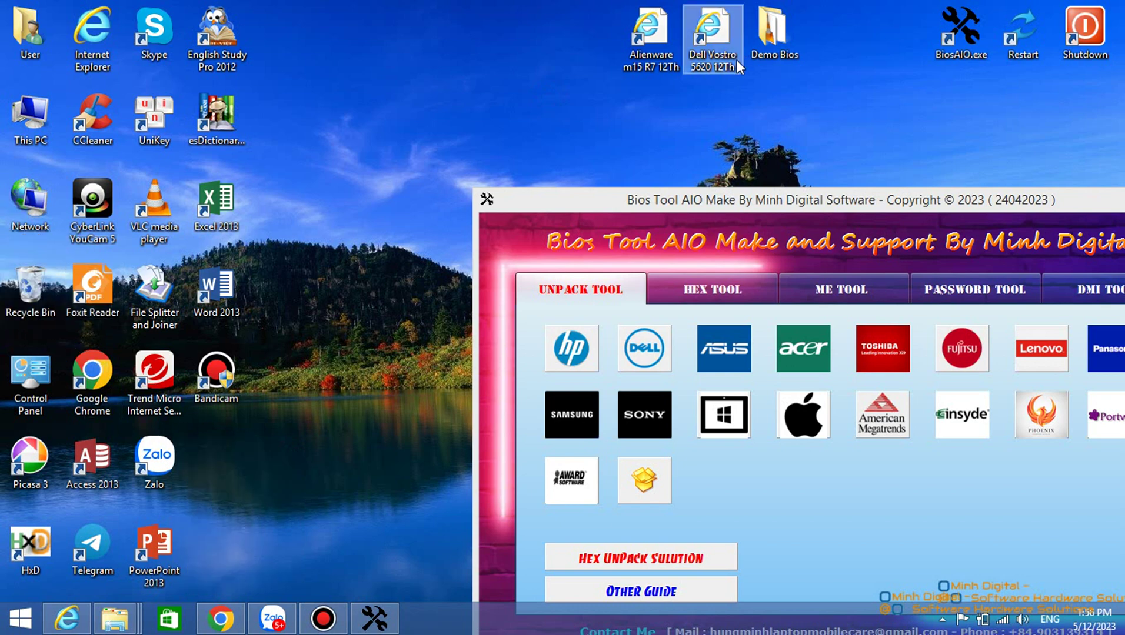
Open the Acer Aspire 5 A515-57 folder in Demo Bios and place its window clear of Bios Tool AIO.
double_click(768, 34)
click(764, 185)
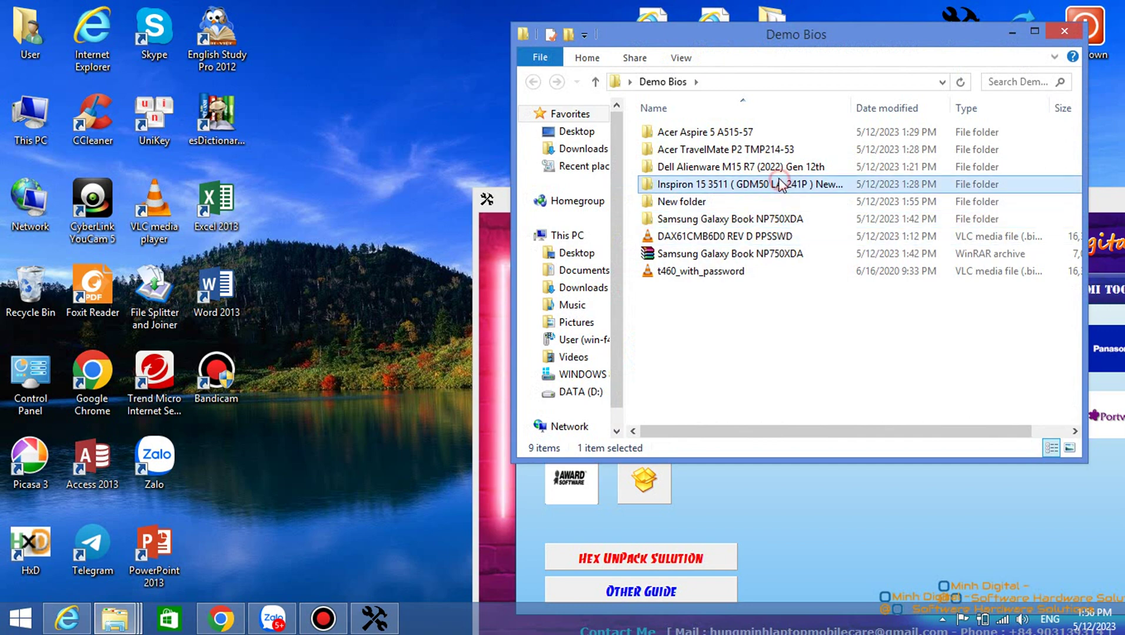
click(727, 134)
double_click(722, 135)
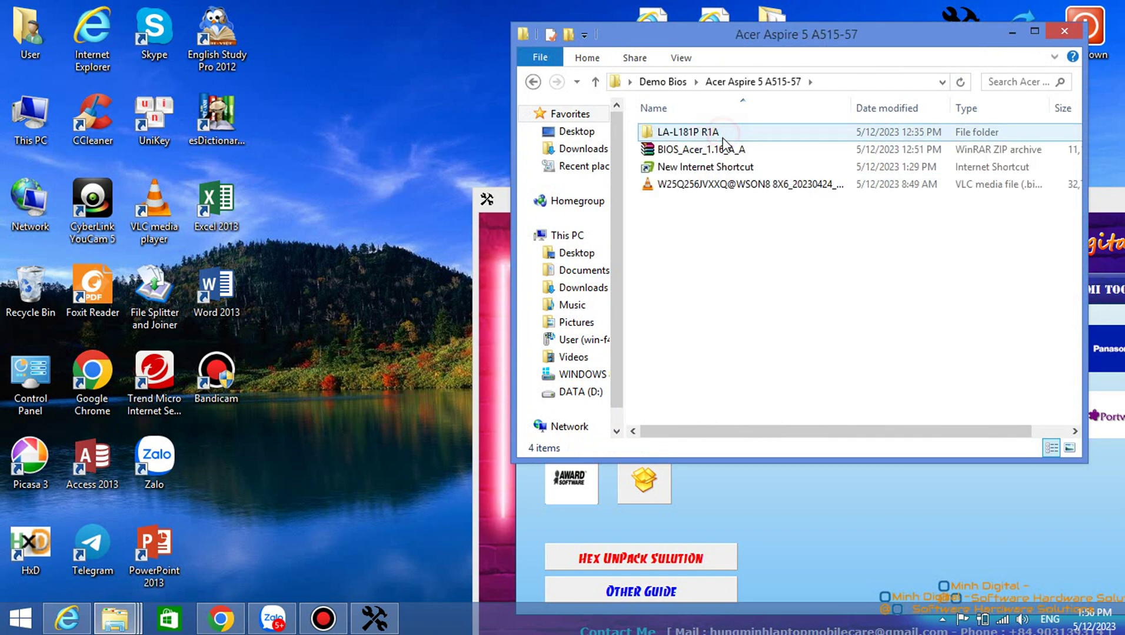
click(794, 185)
drag(890, 41, 361, 48)
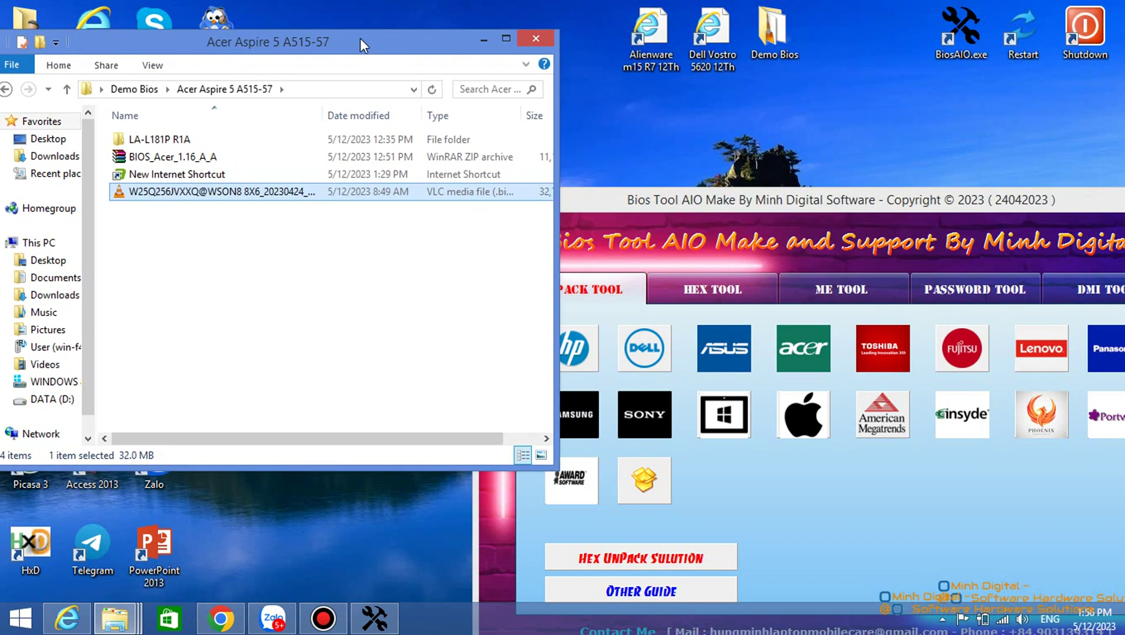
Launch HxD from Bios Tool AIO's hex tools and restore it to a smaller window beside the folder.
click(712, 290)
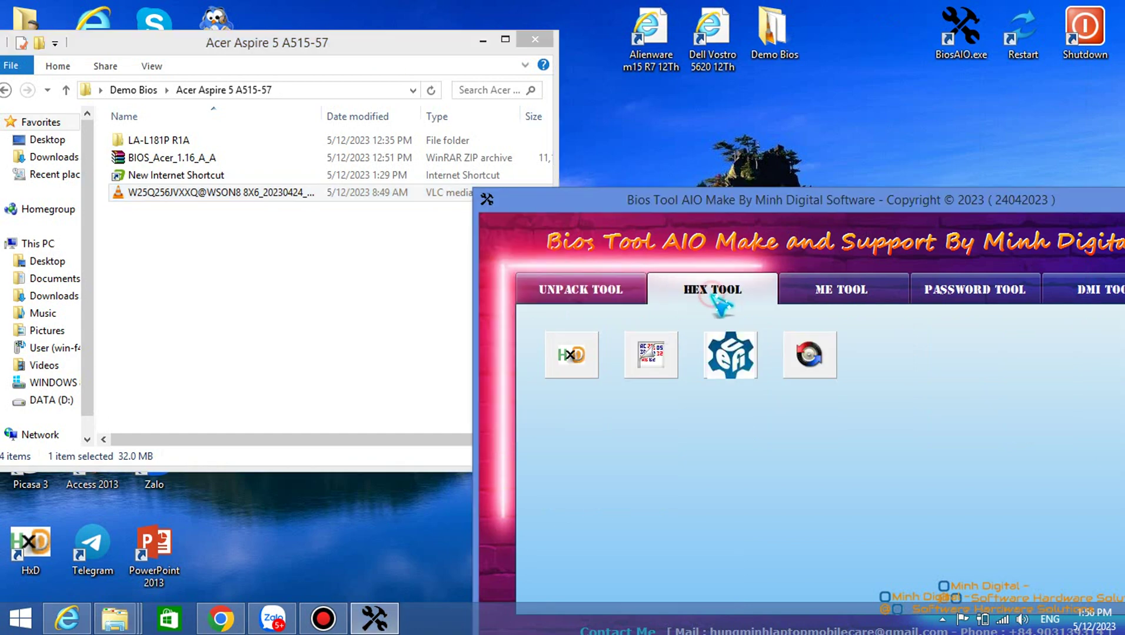
click(572, 354)
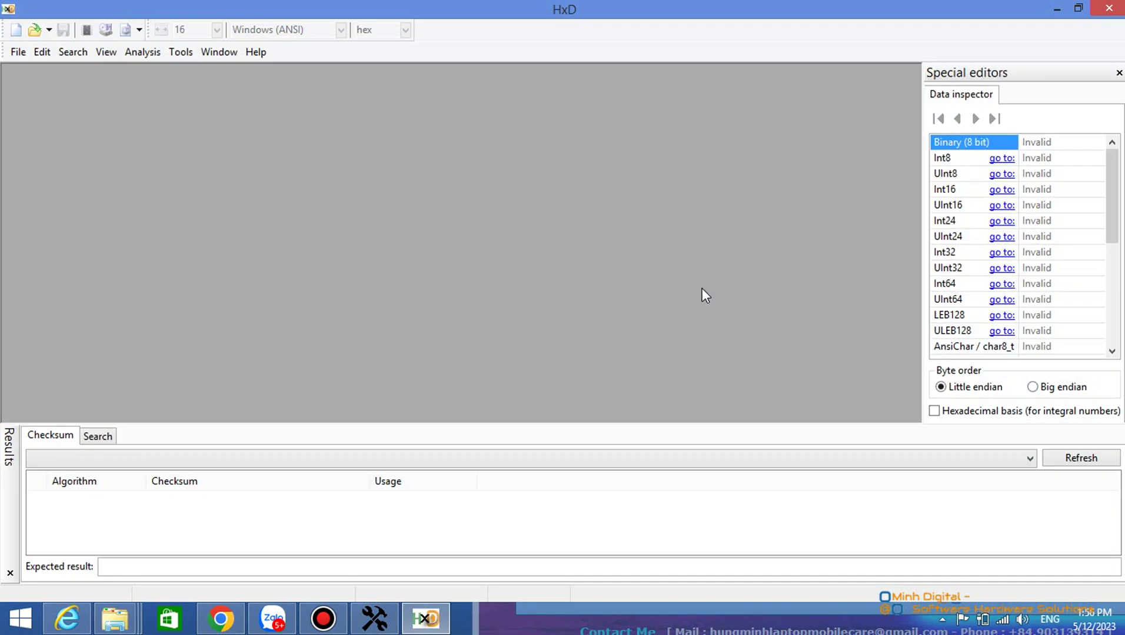
double_click(436, 11)
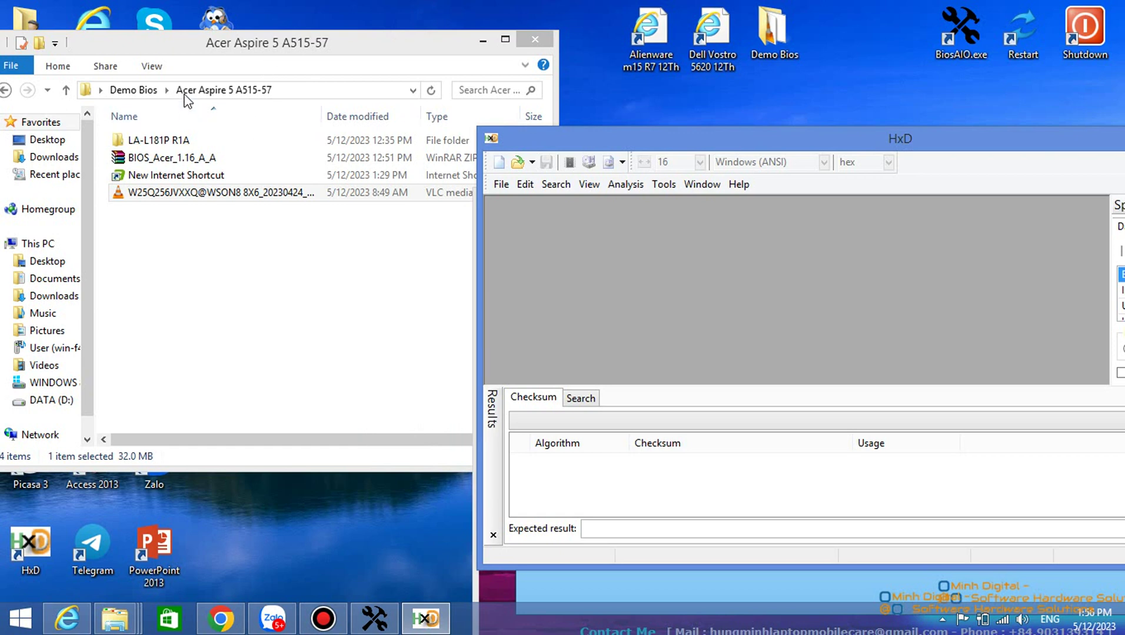
Copy the name of the Acer Aspire 5 A515-57 folder in Demo Bios.
click(235, 93)
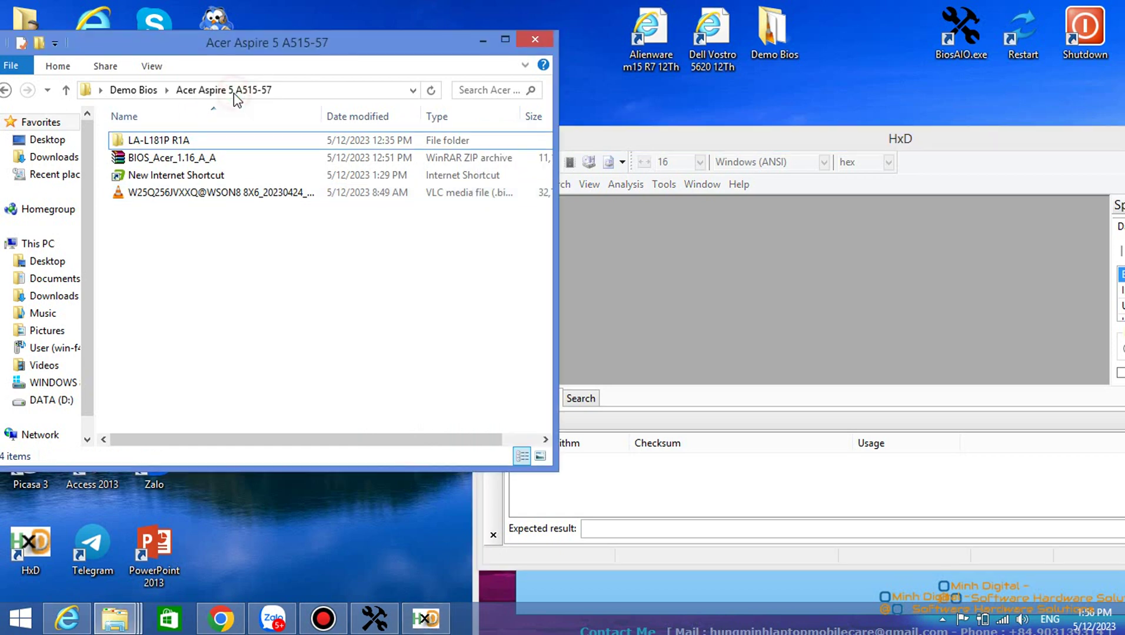
click(139, 90)
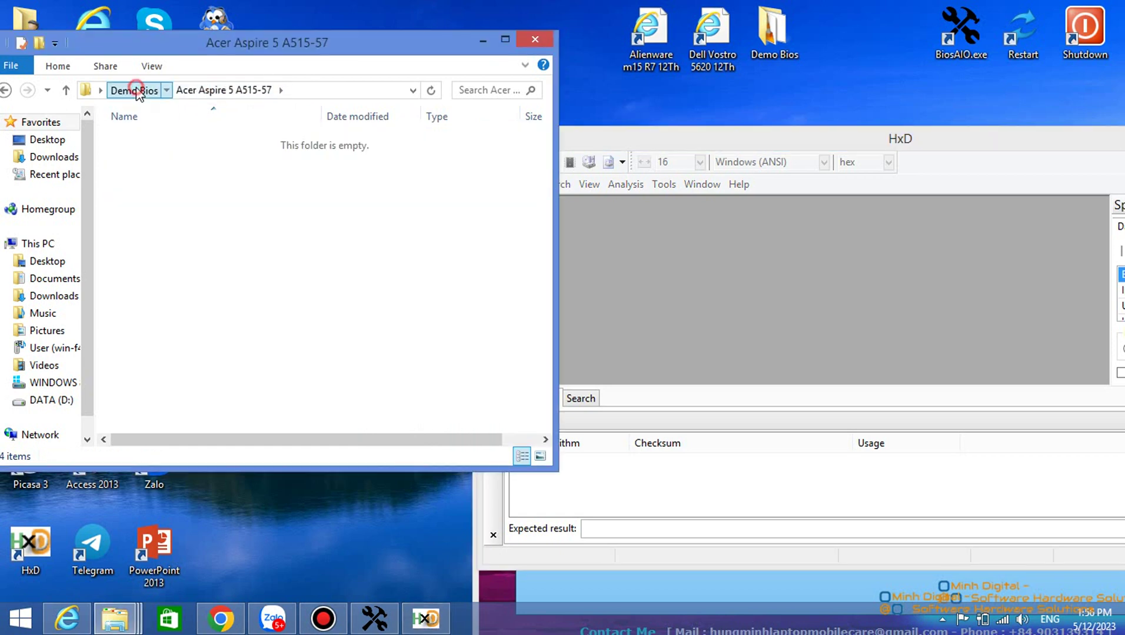
right_click(203, 142)
click(253, 523)
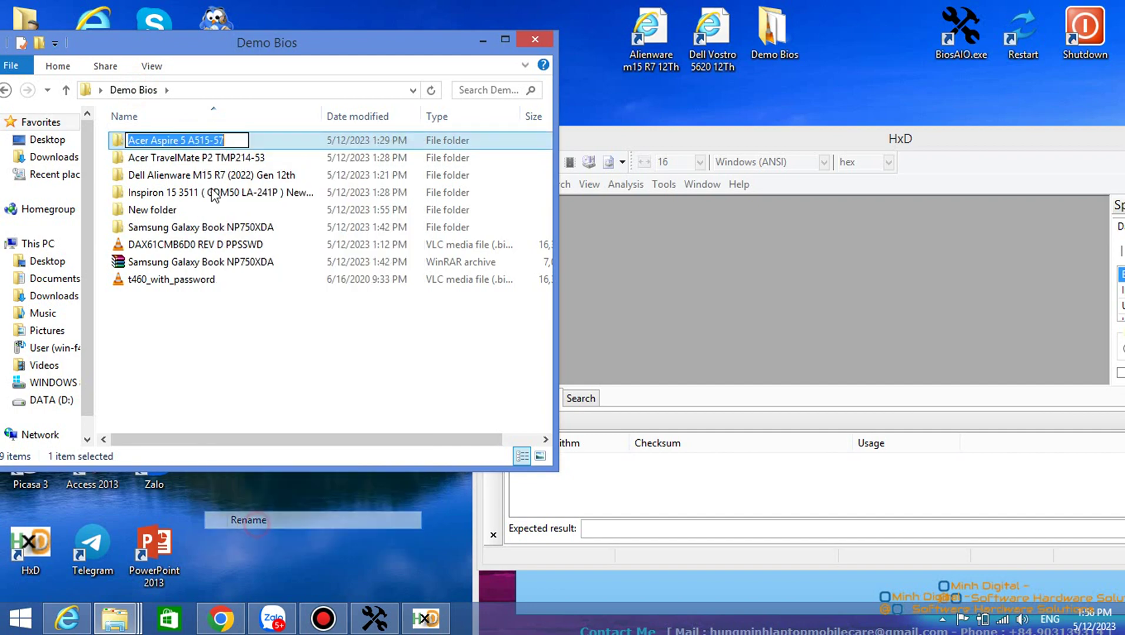
right_click(196, 142)
click(253, 198)
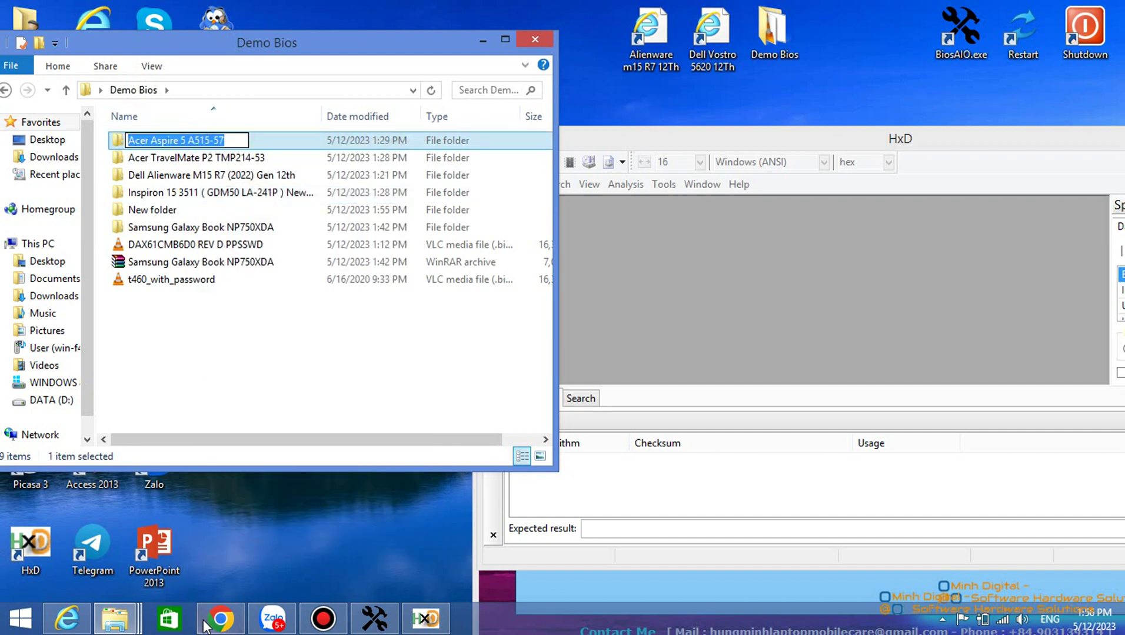
Search Google in Chrome for Acer Aspire 5 A515-57, check the processor model in the phongvu.vn result and close the browser.
click(221, 618)
right_click(372, 43)
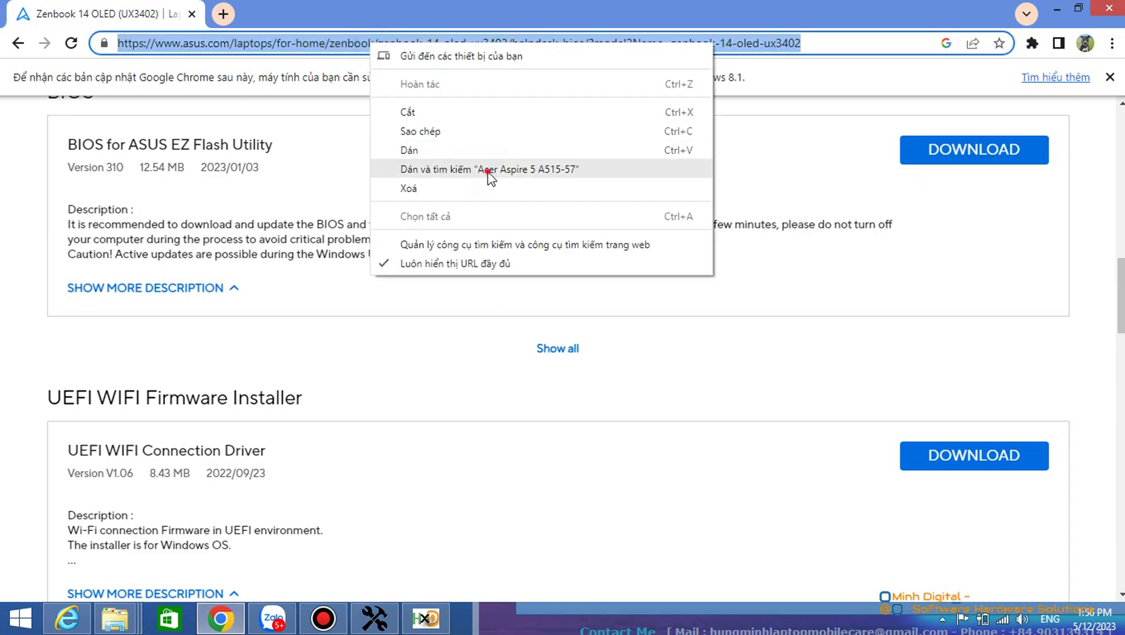
click(491, 166)
scroll(670, 257, down, 4)
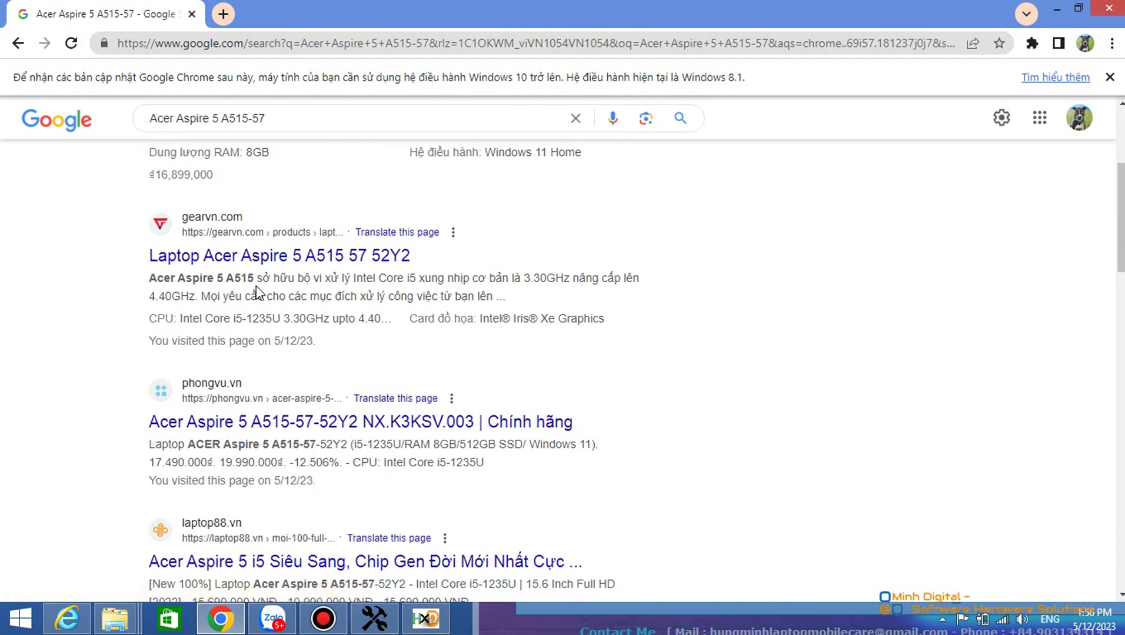
scroll(408, 331, down, 3)
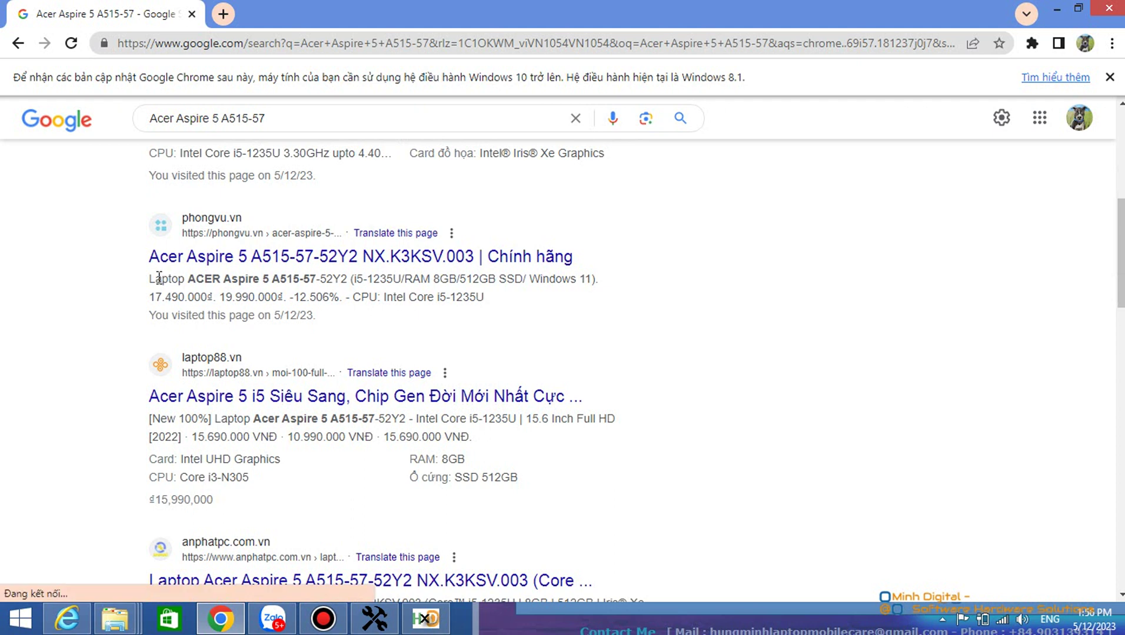
drag(293, 283, 435, 284)
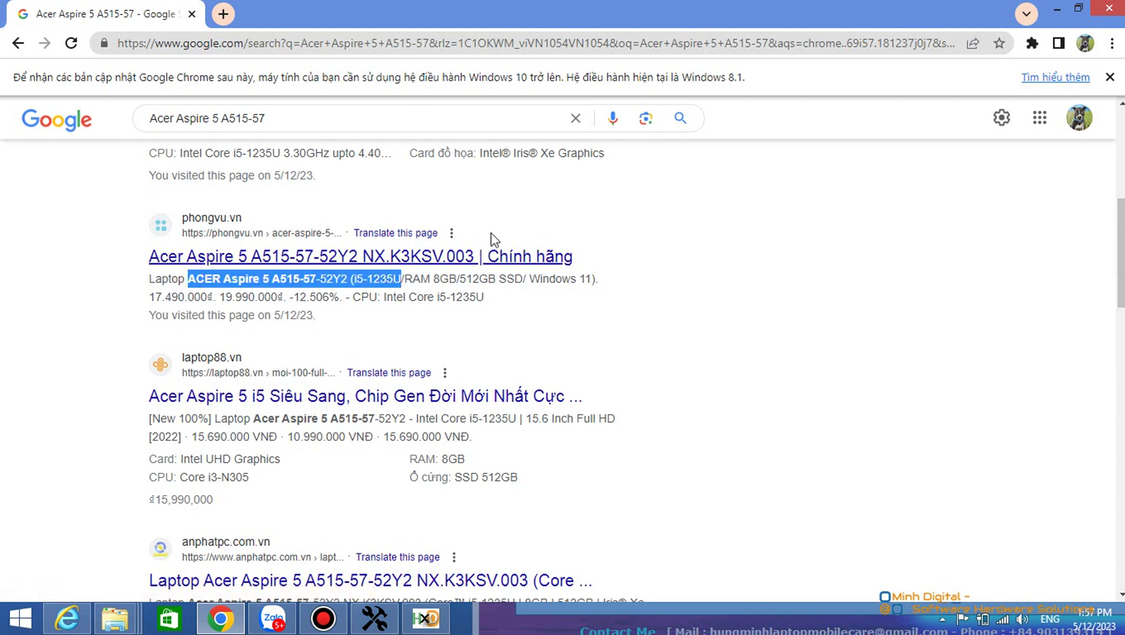
click(1120, 11)
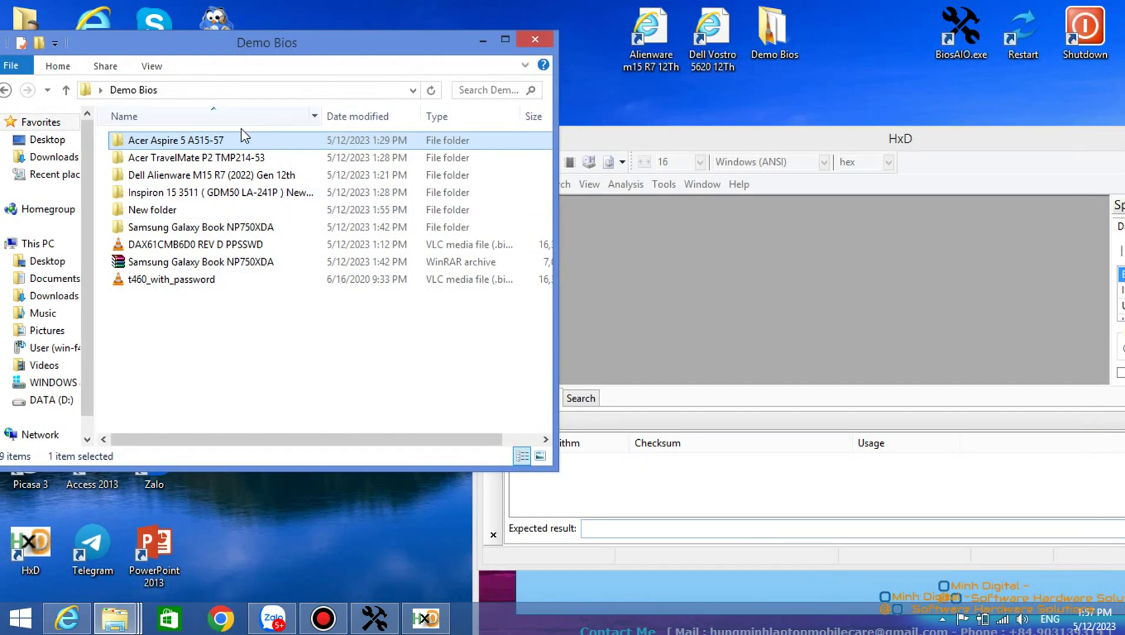
Load the W25Q256JVXXQ dump from the Acer Aspire 5 A515-57 folder into HxD and view the end of the file.
double_click(235, 141)
click(172, 158)
click(178, 194)
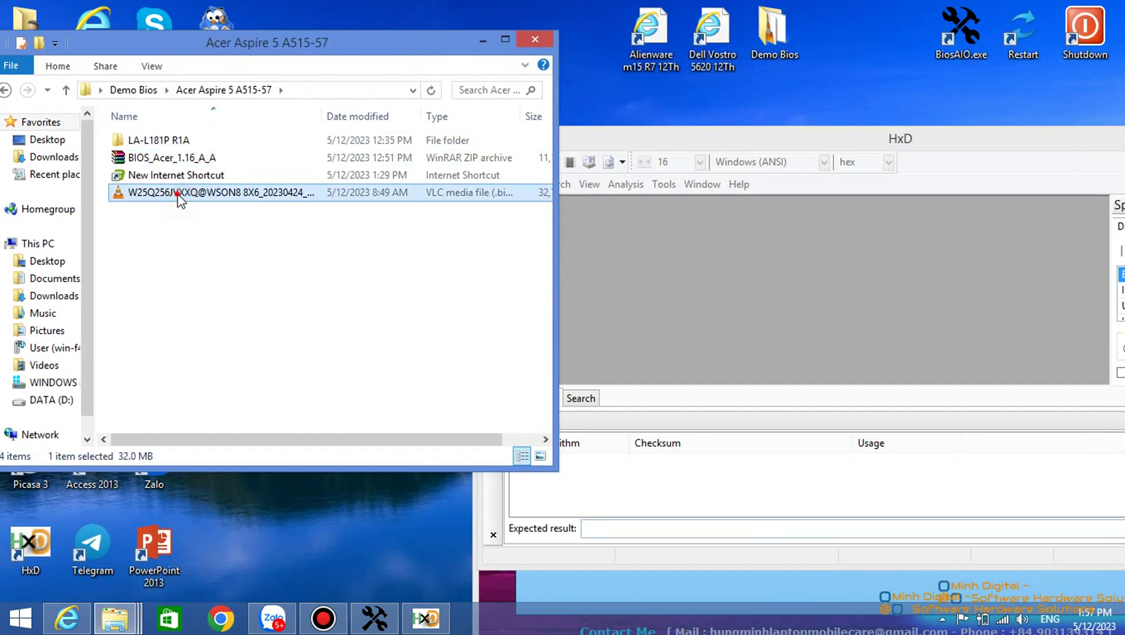
drag(814, 301, 732, 259)
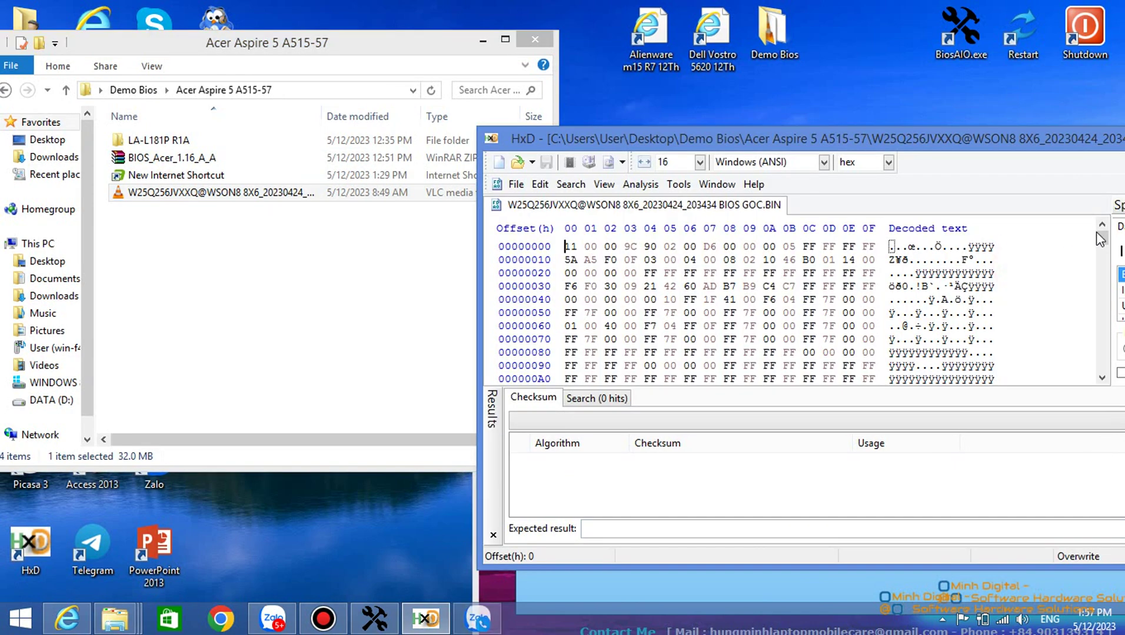
drag(1099, 238, 1103, 379)
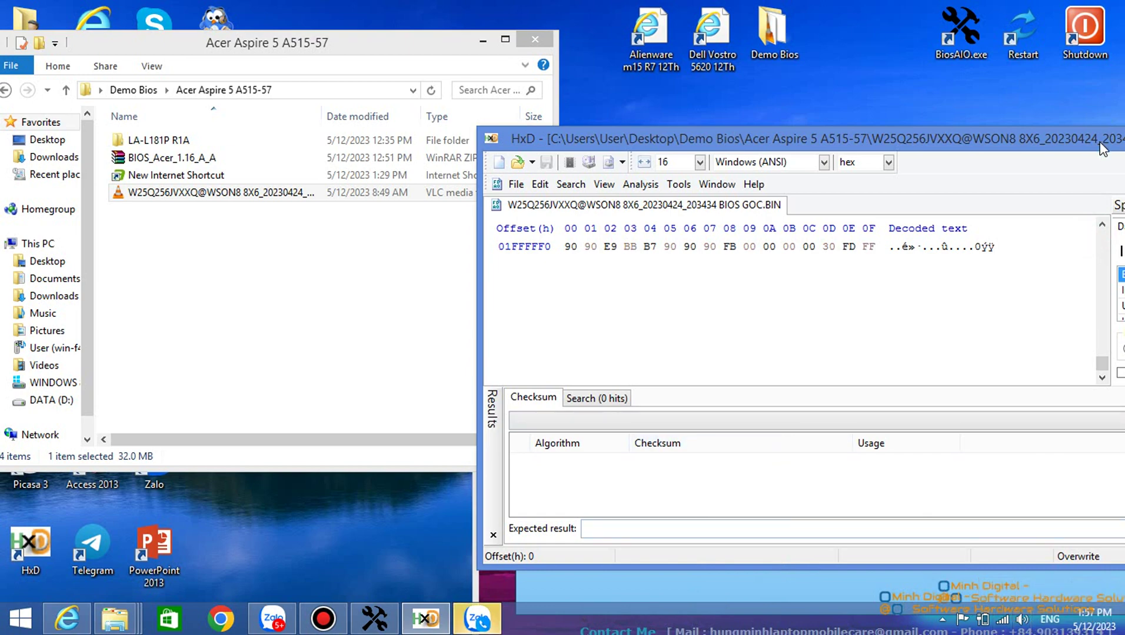
drag(1101, 148, 694, 207)
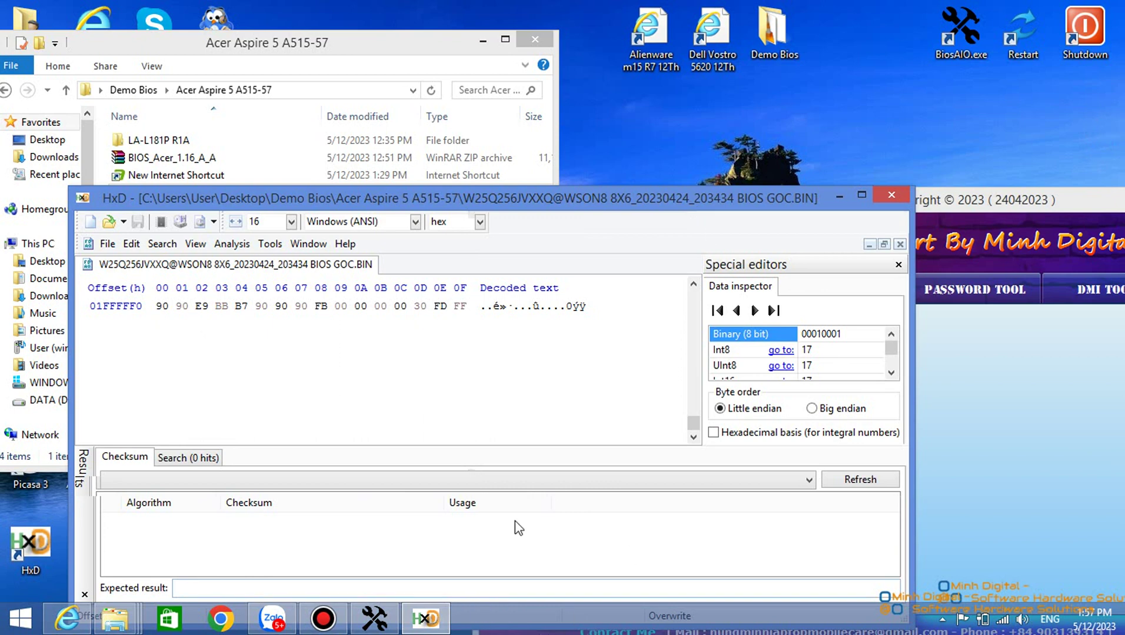
drag(406, 200, 535, 192)
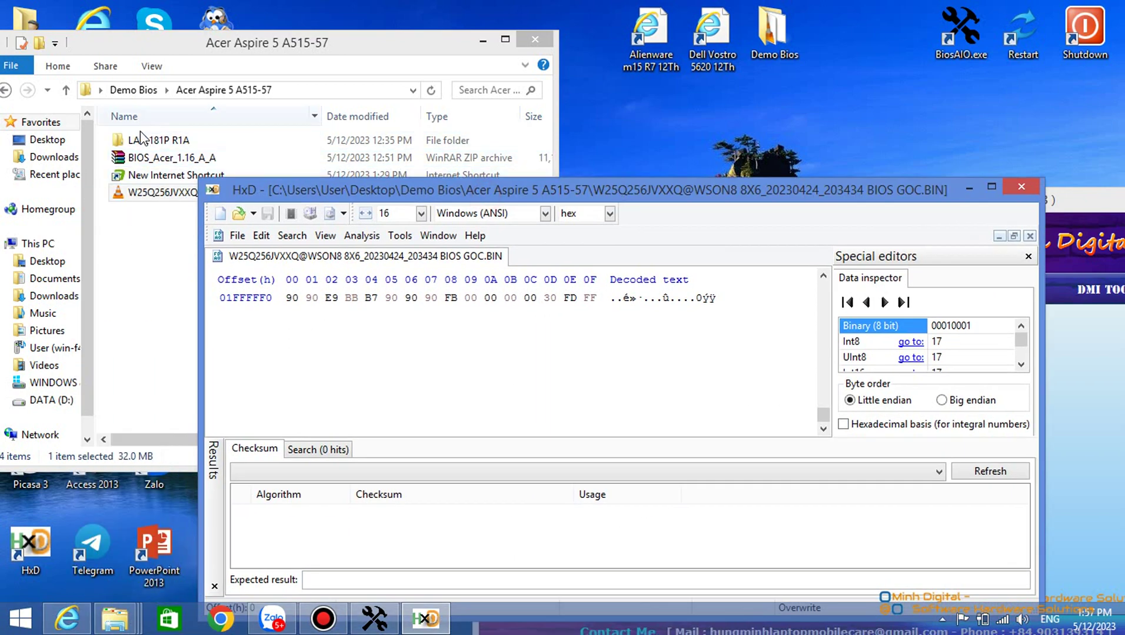
Extract the BIOS_Acer_1.16_A_A archive into a folder of the same name.
right_click(180, 165)
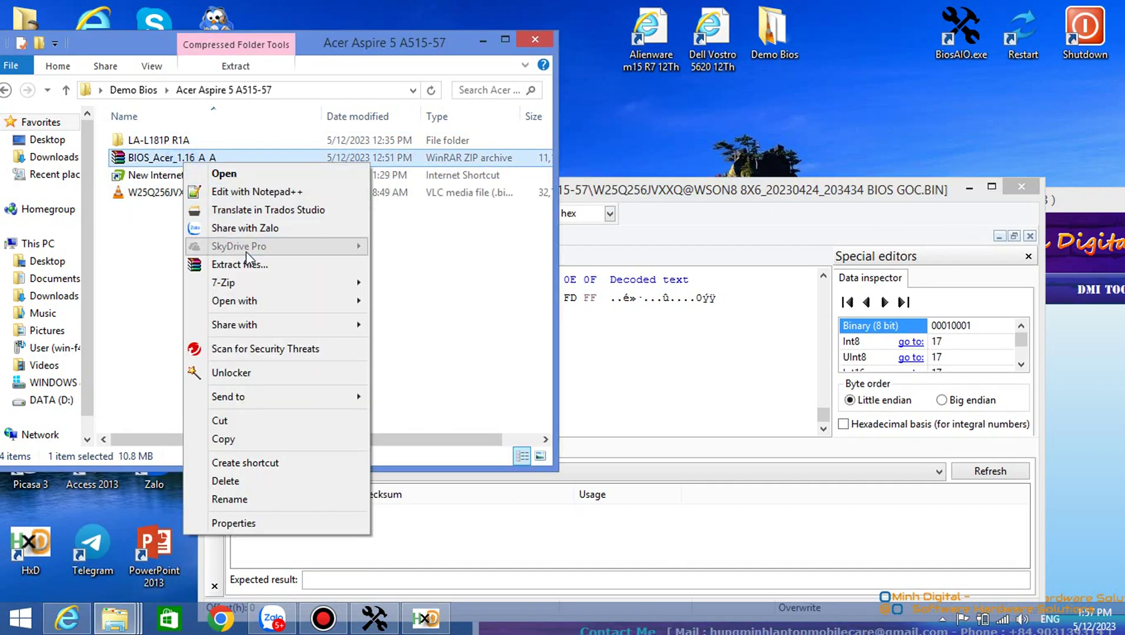
click(254, 266)
click(622, 476)
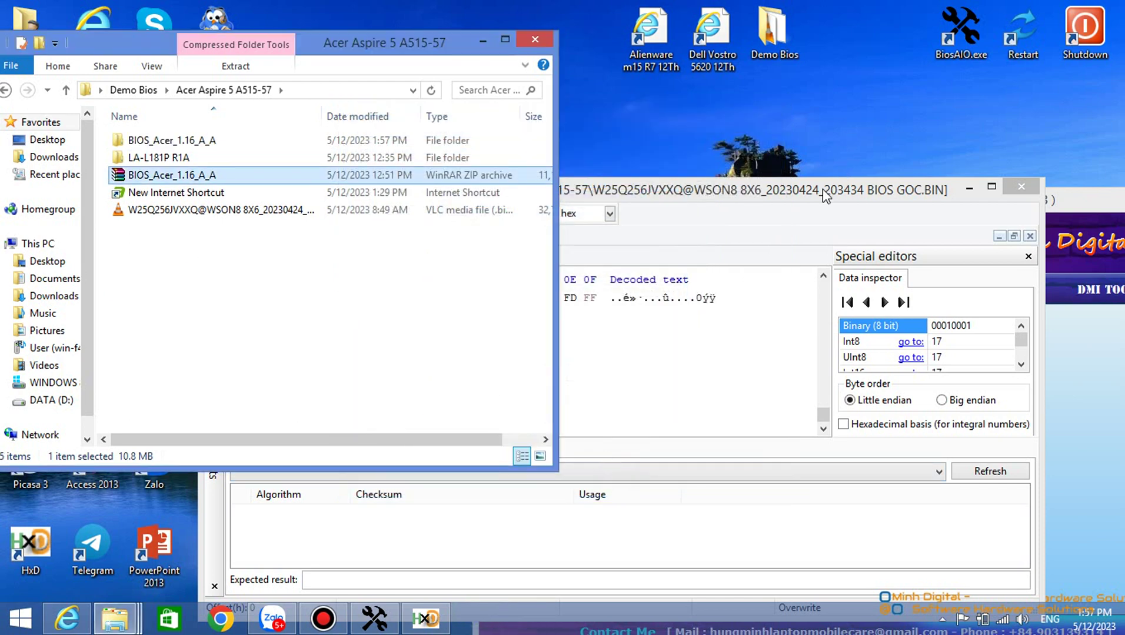
Open the extracted BIOS_Acer_1.16_A_A folder, return the dump in HxD to its beginning and move HxD out of the way.
double_click(877, 189)
scroll(793, 269, up, 3)
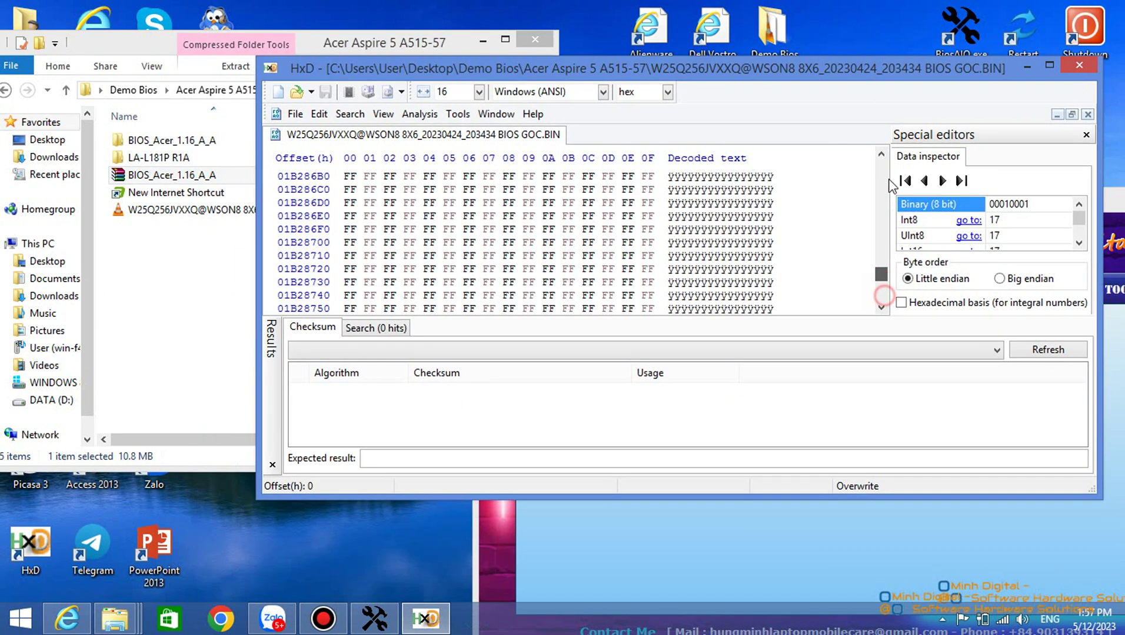
scroll(876, 297, down, 5)
double_click(200, 140)
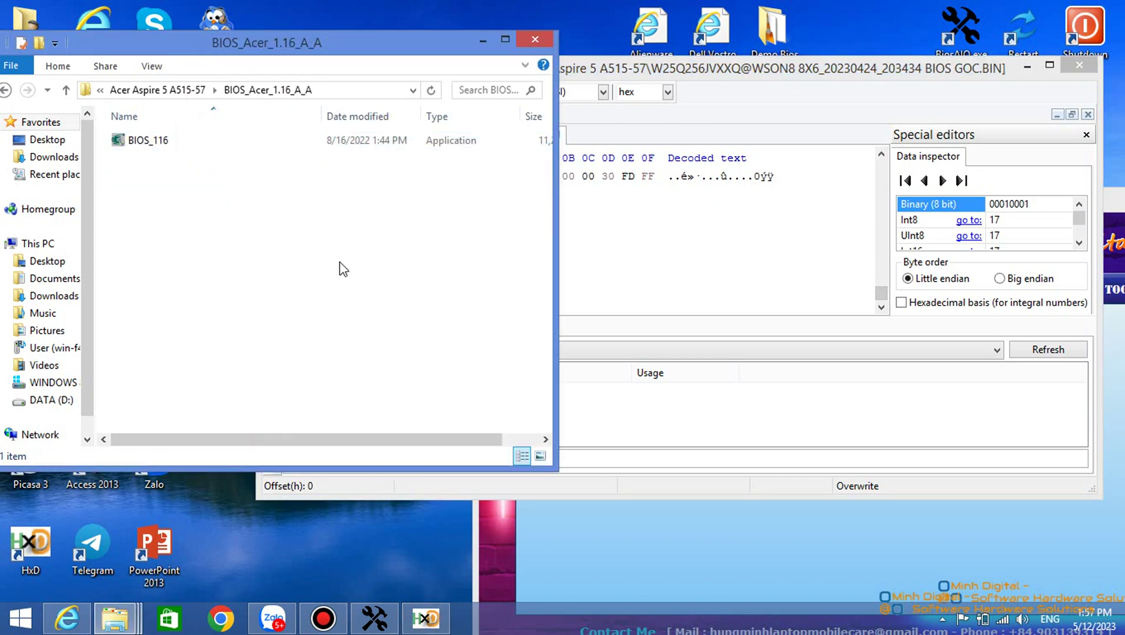
click(824, 69)
drag(880, 393, 879, 103)
drag(855, 18, 679, 430)
Run BIOS_116 through the Acer unpack tool of Bios Tool AIO and close the extractor window.
click(606, 315)
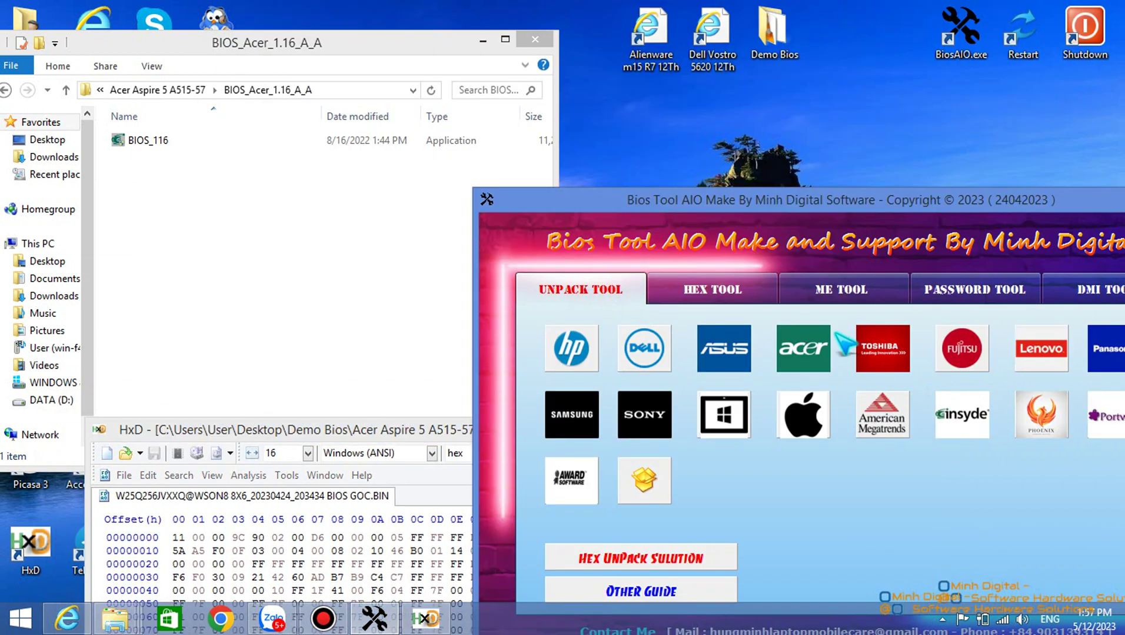
click(815, 343)
drag(344, 81, 667, 152)
drag(130, 142, 499, 241)
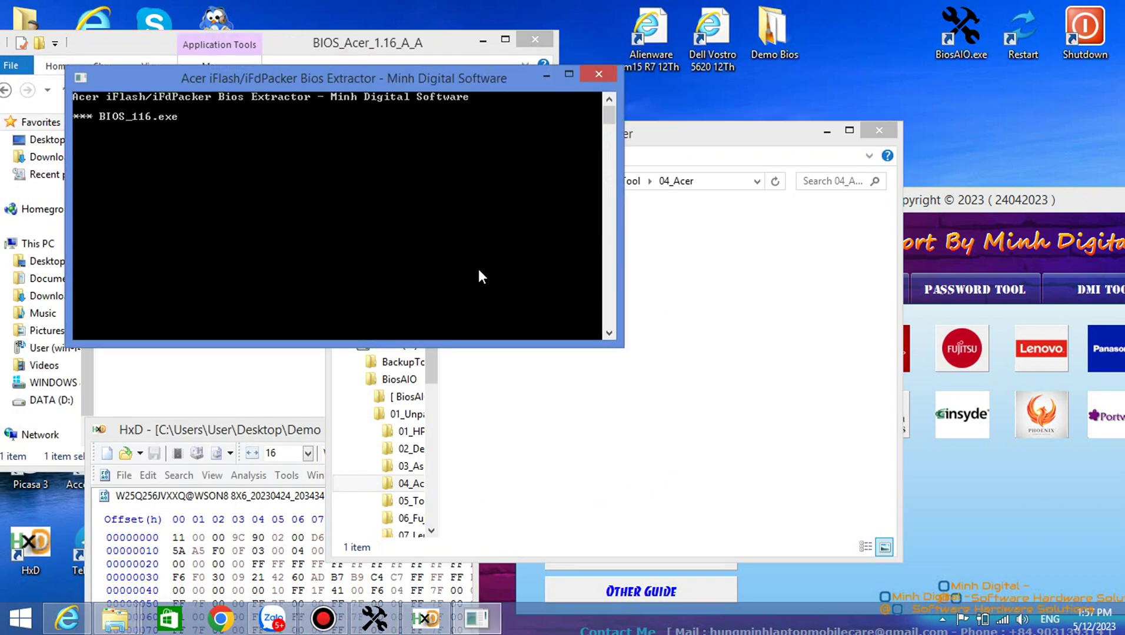
click(598, 74)
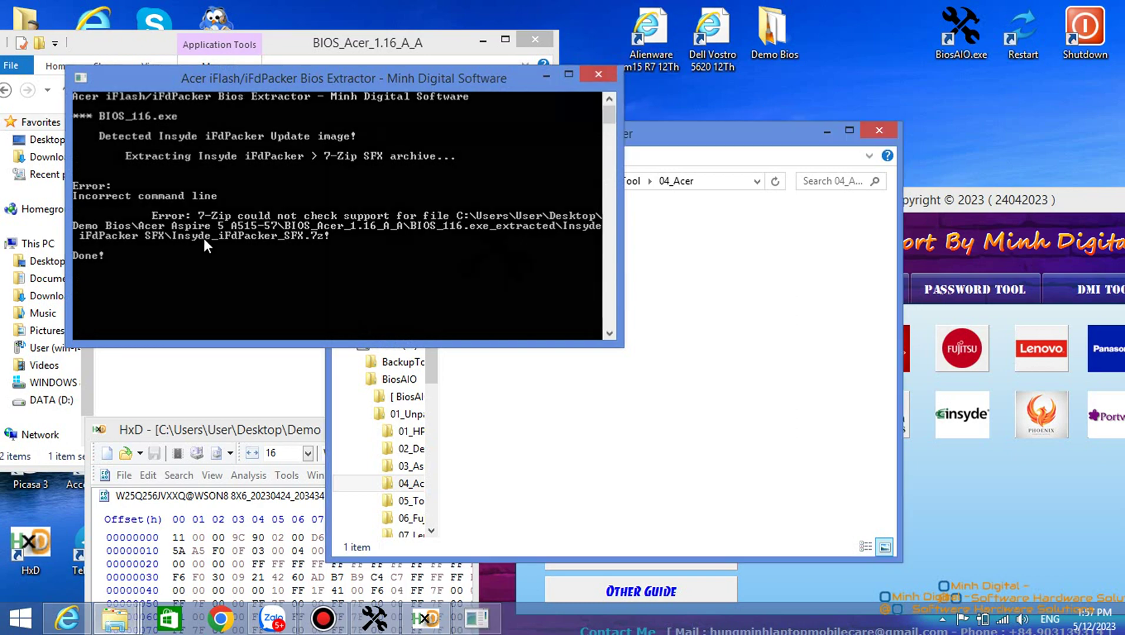
Extract the Insyde_iFdPacker_SFX archive found in the Insyde iFdPacker SFX folder of BIOS_116.exe_extracted.
double_click(153, 140)
double_click(176, 143)
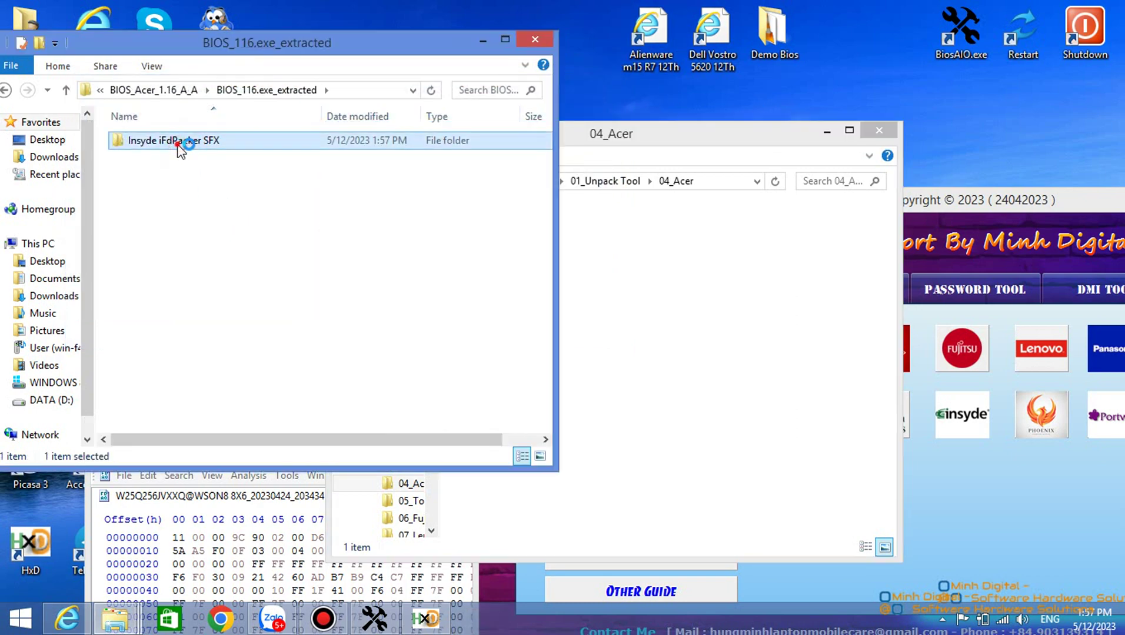
click(183, 143)
right_click(182, 143)
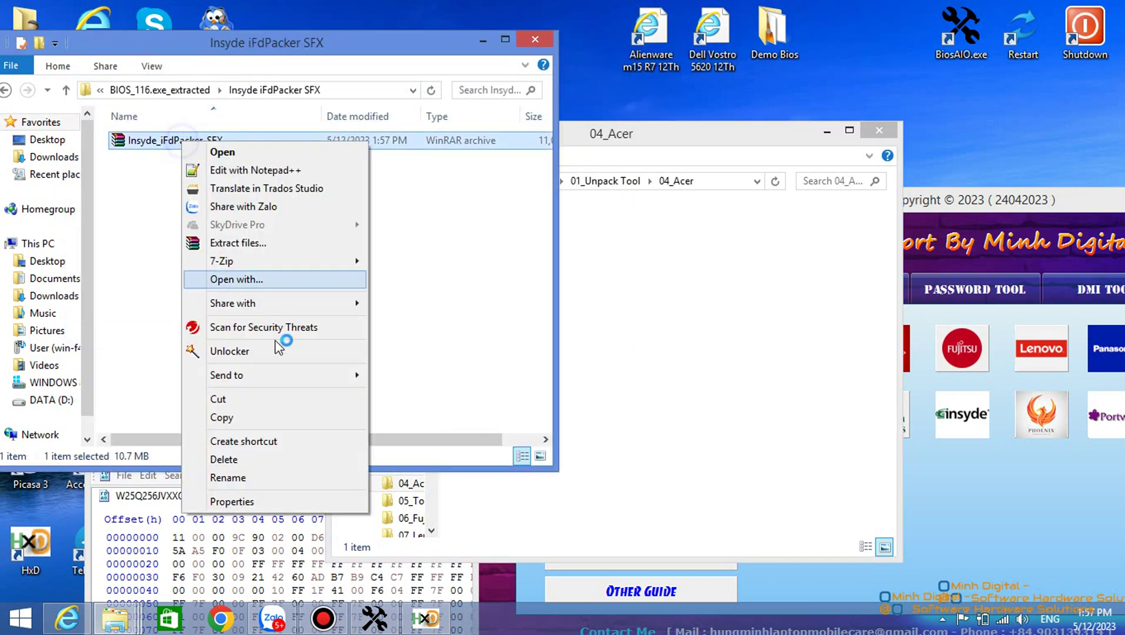
click(288, 243)
click(613, 478)
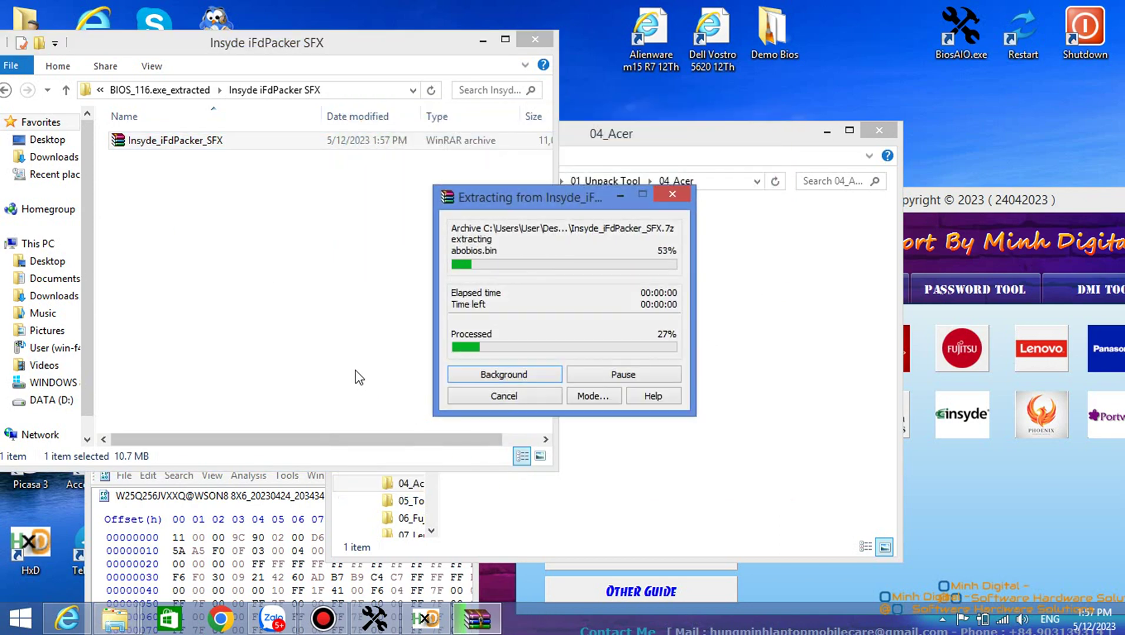
Load abobios.bin from the extracted Insyde_iFdPacker_SFX folder into HxD alongside the chip dump.
double_click(212, 140)
click(259, 157)
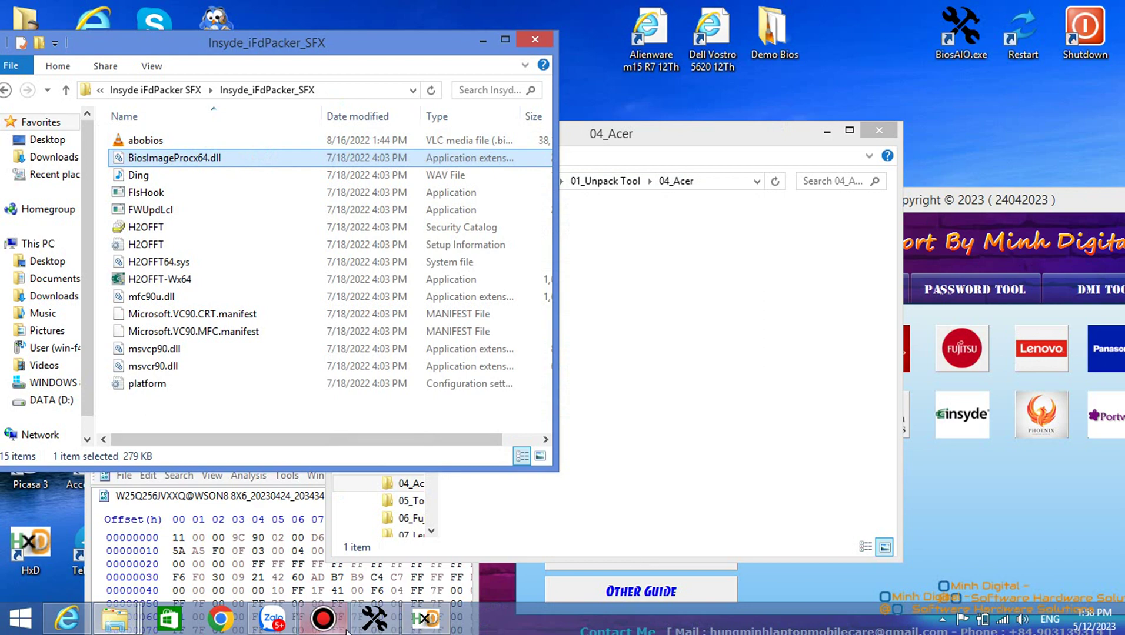
click(424, 618)
drag(137, 140, 569, 488)
drag(615, 424, 752, 143)
Examine the last bytes of abobios.bin in HxD and move the HxD window clear of the other windows.
drag(849, 257, 835, 405)
scroll(761, 323, up, 15)
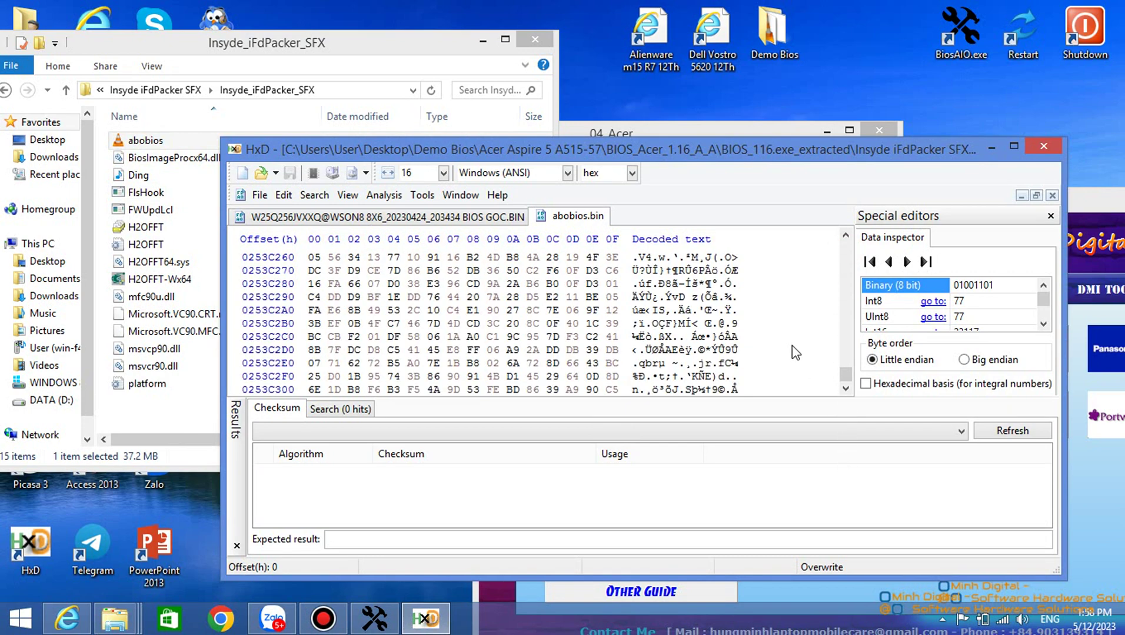
scroll(765, 350, up, 12)
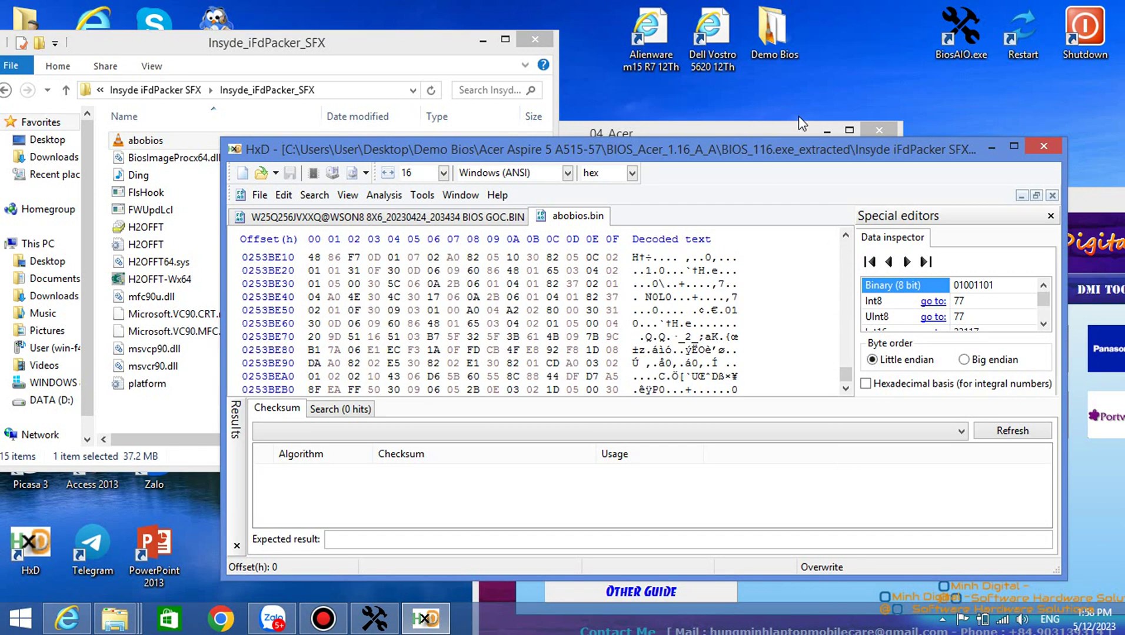
drag(968, 146, 967, 47)
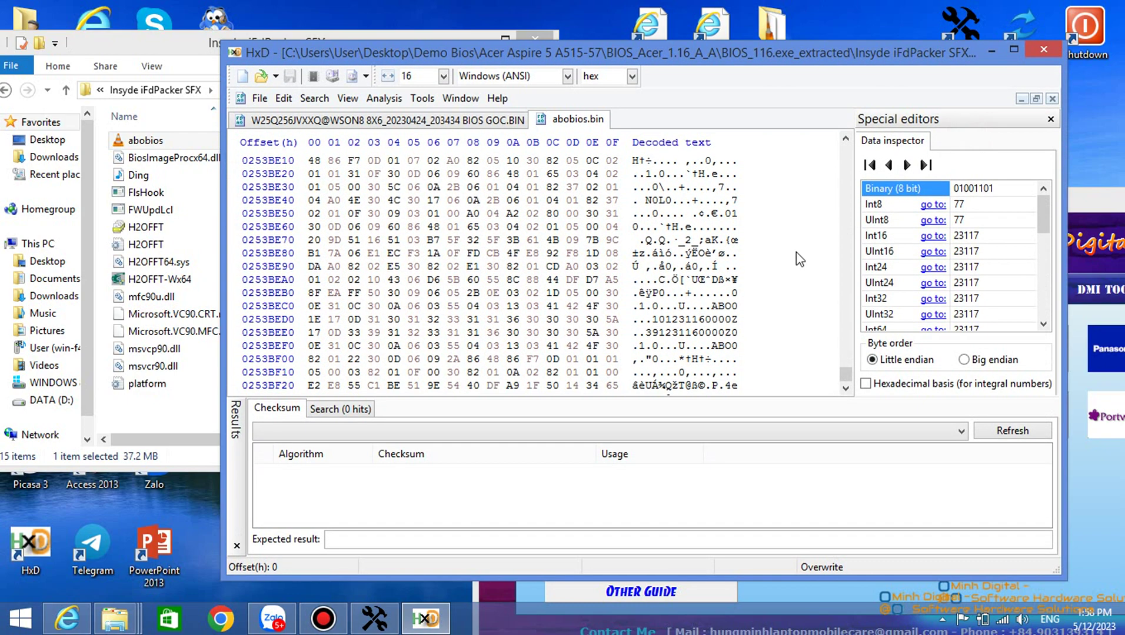
scroll(779, 296, down, 14)
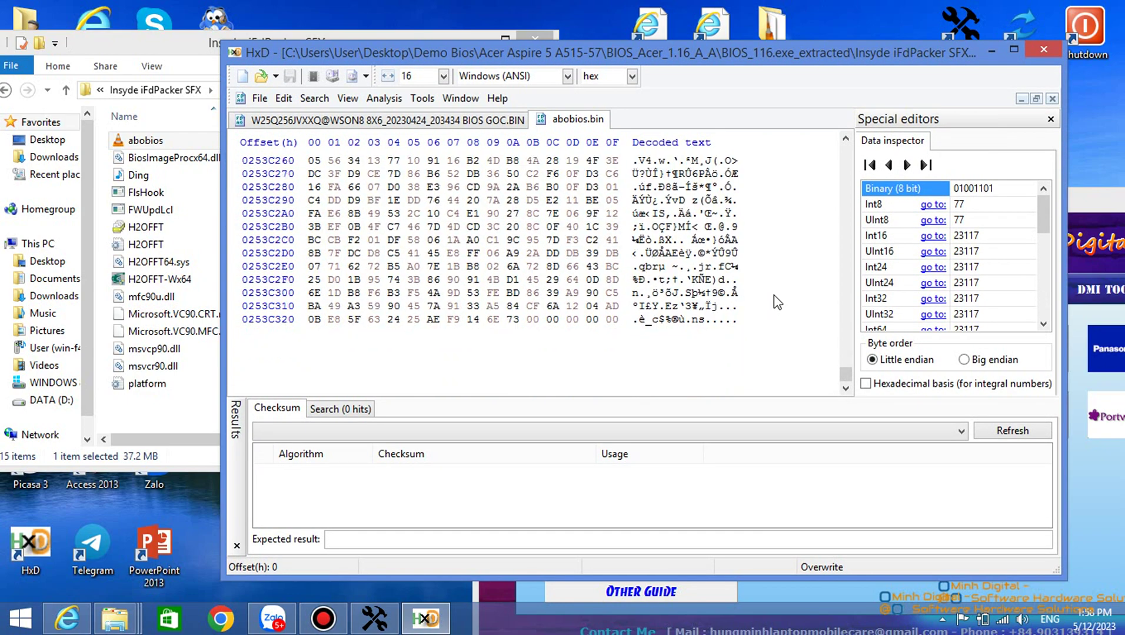
scroll(727, 297, up, 20)
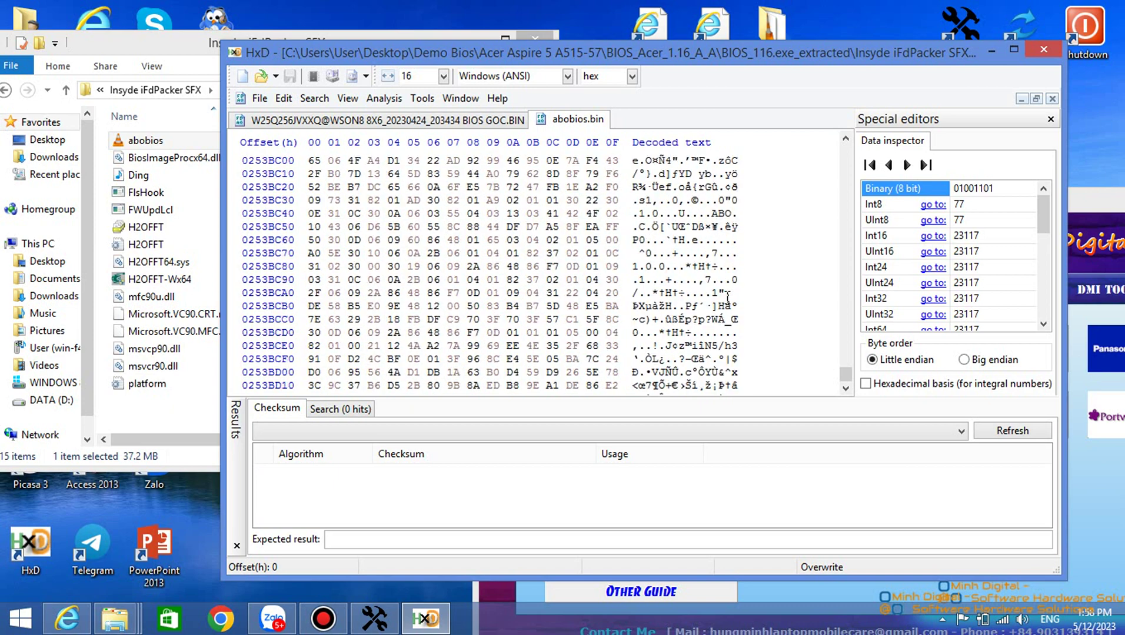
Minimize HxD, run abobios.bin through the Acer_IFD_Extract tool and close the extractor window when it finishes.
click(988, 49)
click(794, 339)
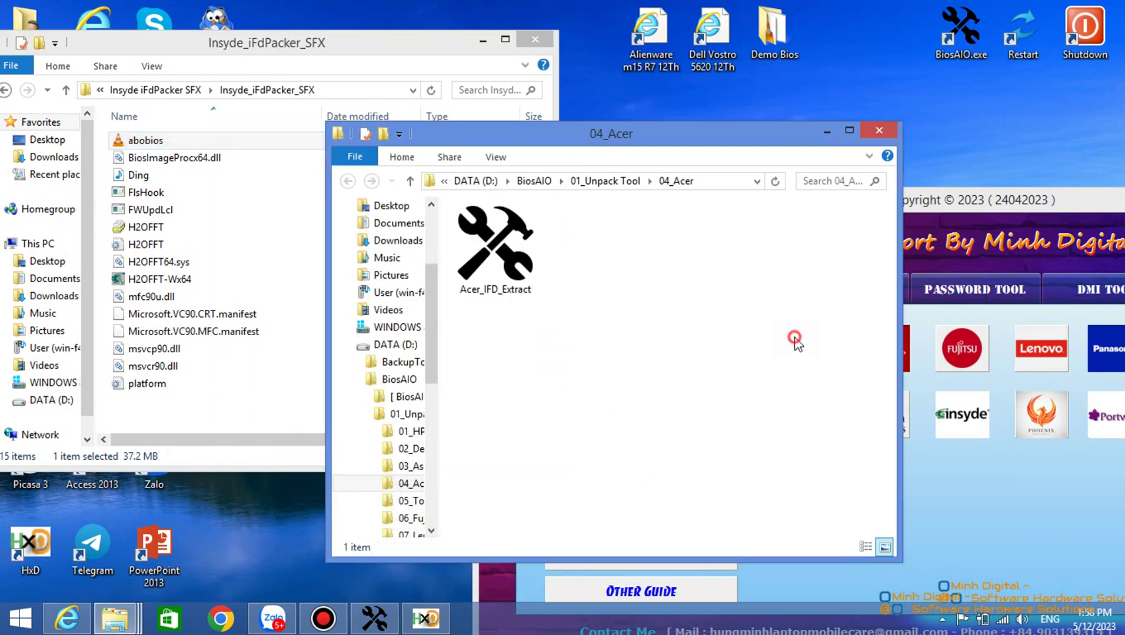
drag(142, 140, 493, 247)
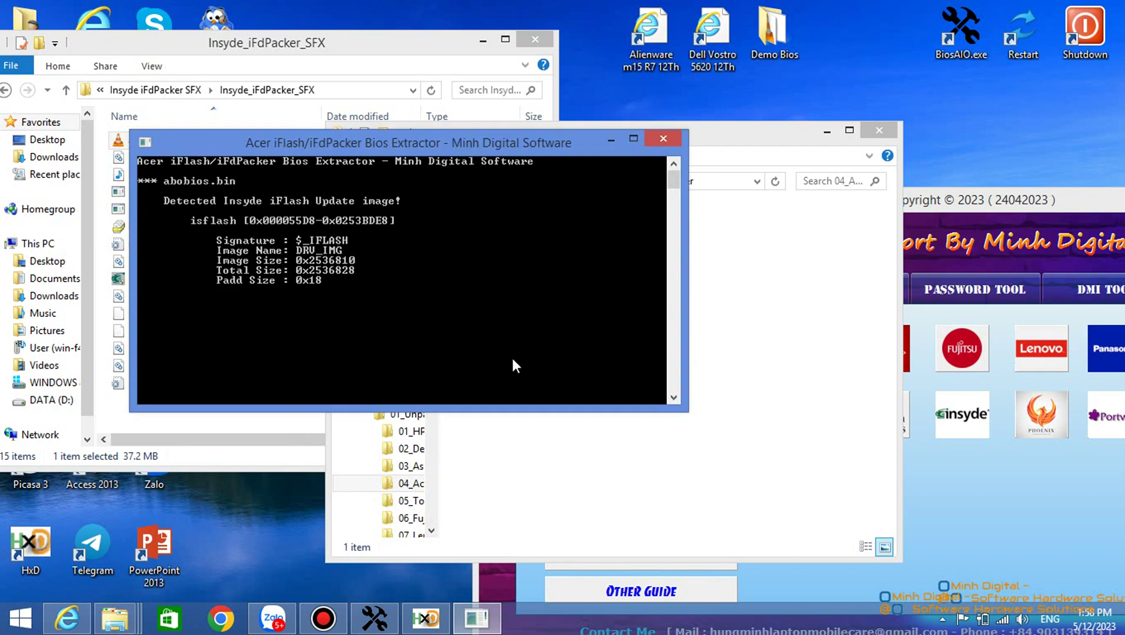
click(665, 138)
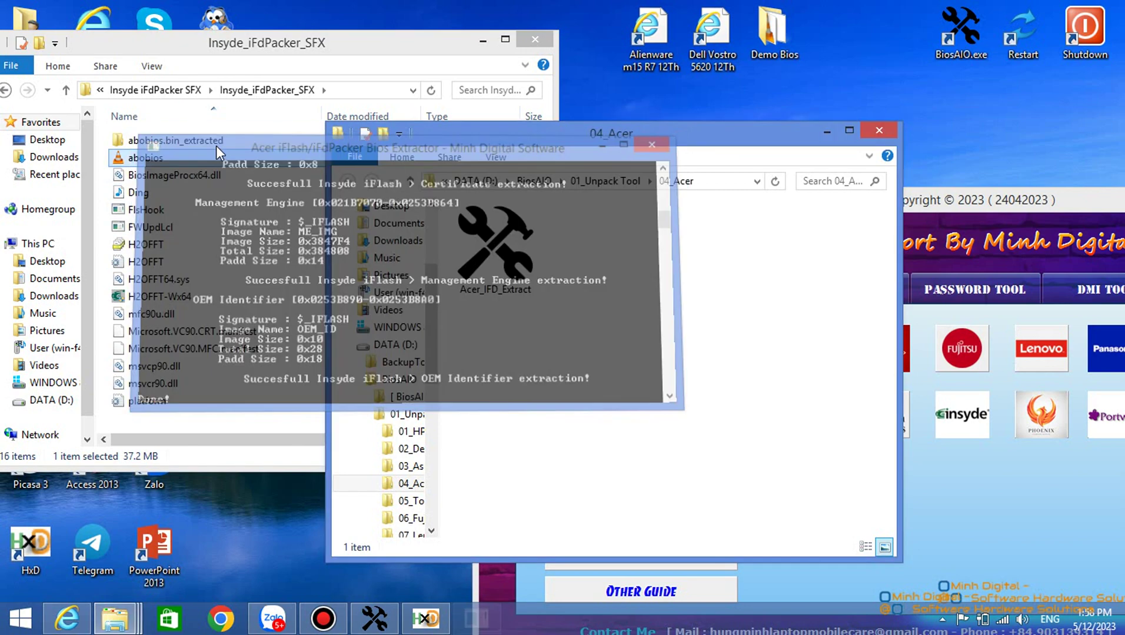
Open the abobios.bin_extracted folder and load its BIOS-UEFI image into HxD.
double_click(168, 140)
click(273, 141)
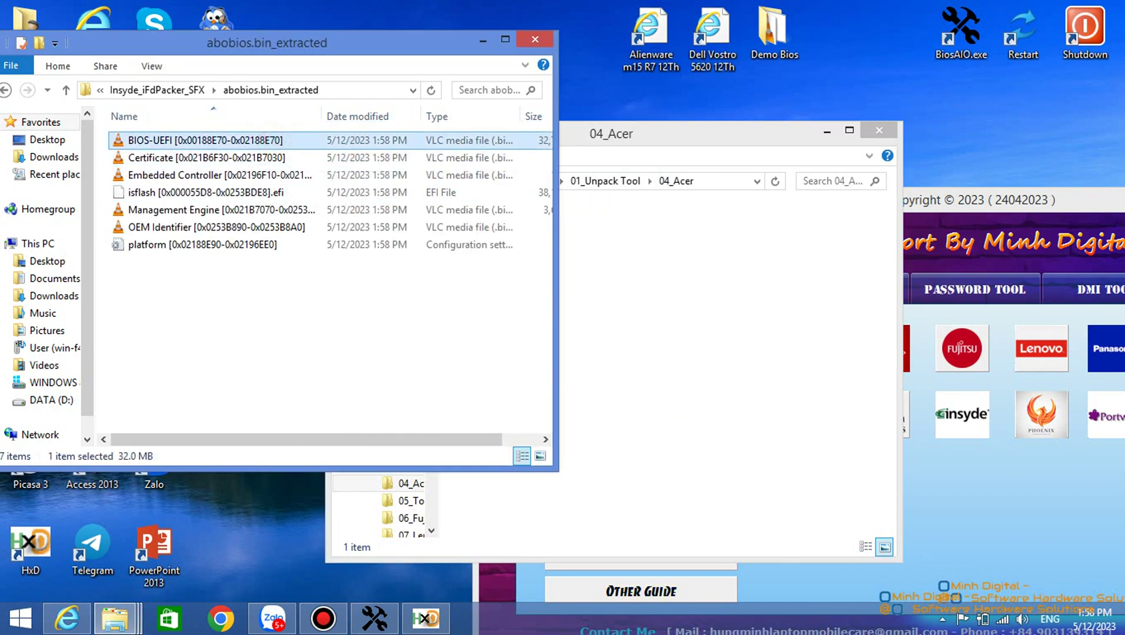
click(437, 618)
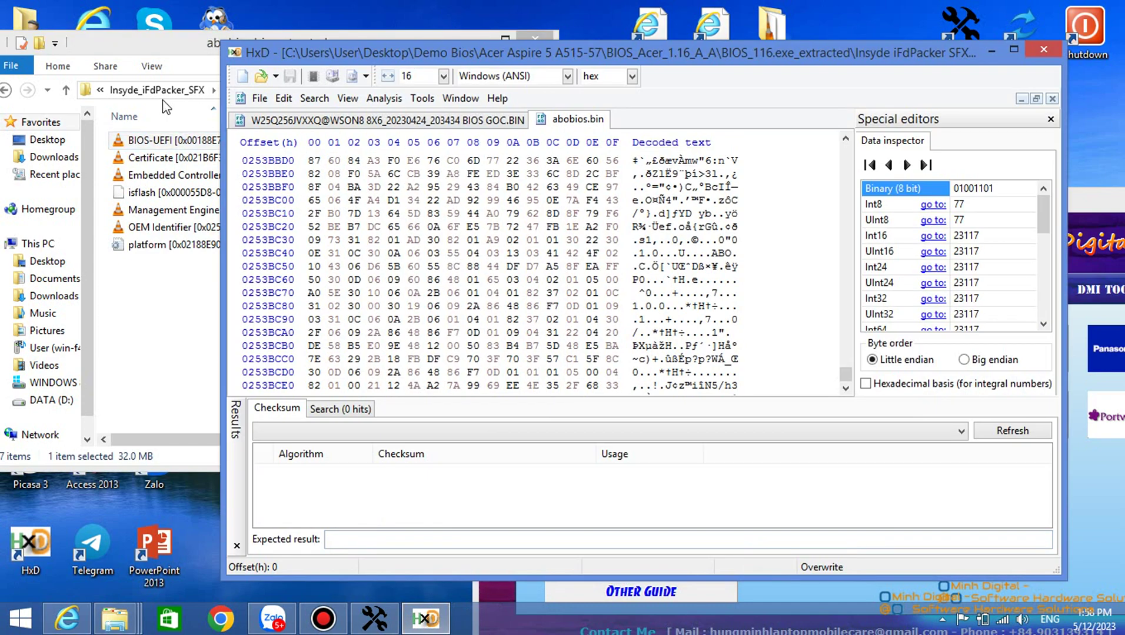
drag(168, 140, 529, 247)
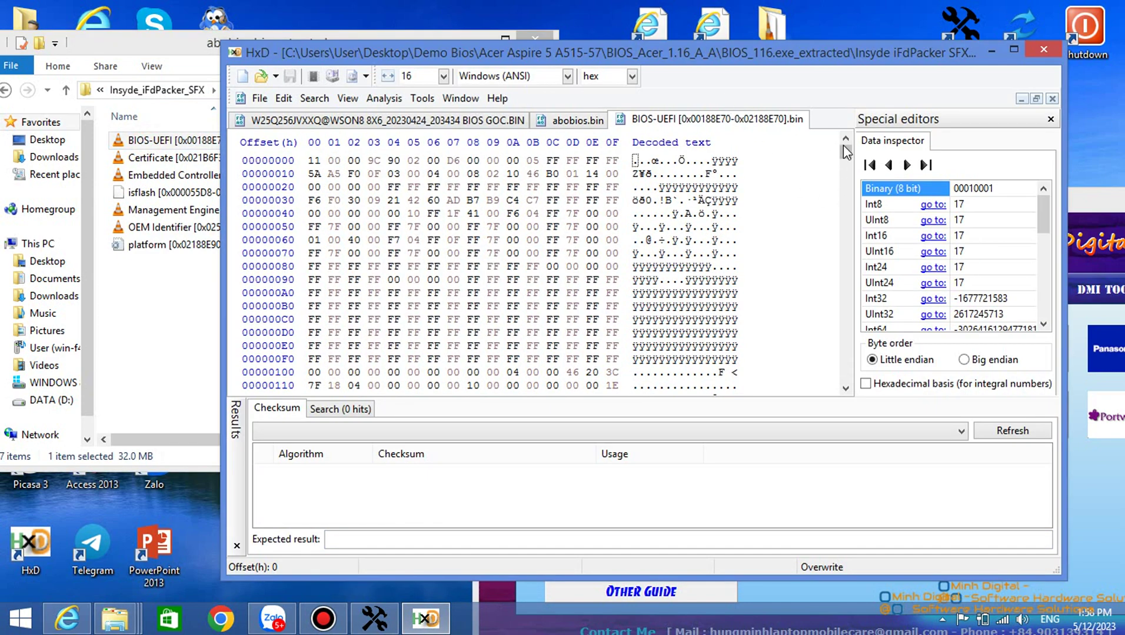
Go to the end of the BIOS-UEFI image and highlight its bytes from offset 1FFFFD1 to 1FFFFFF for inspection.
drag(847, 156, 849, 394)
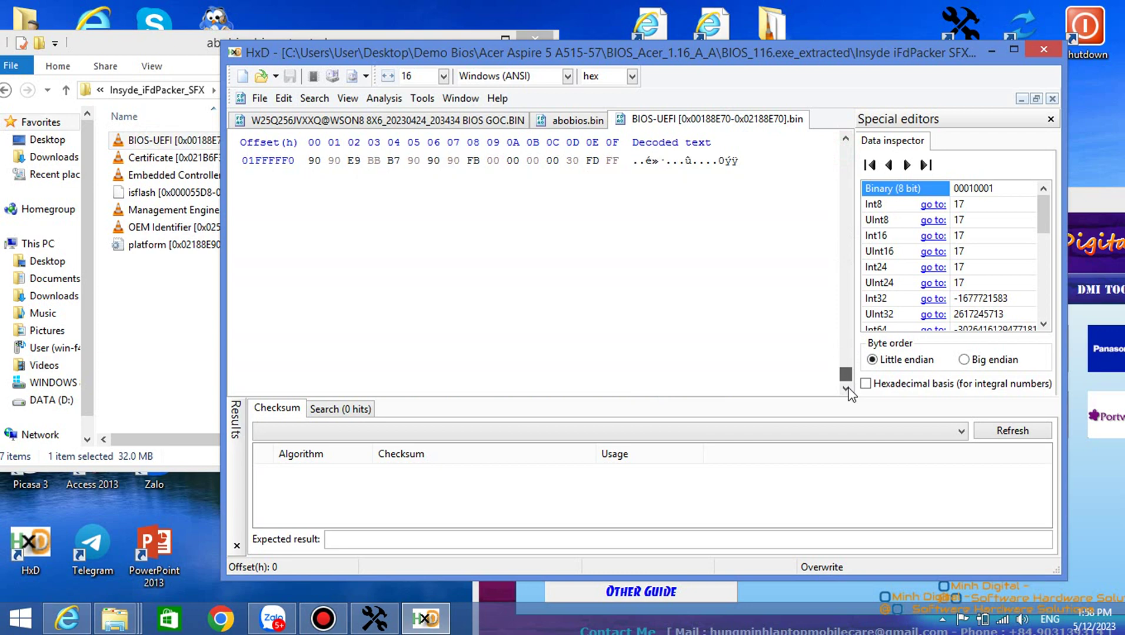
scroll(596, 259, up, 4)
drag(374, 328, 664, 332)
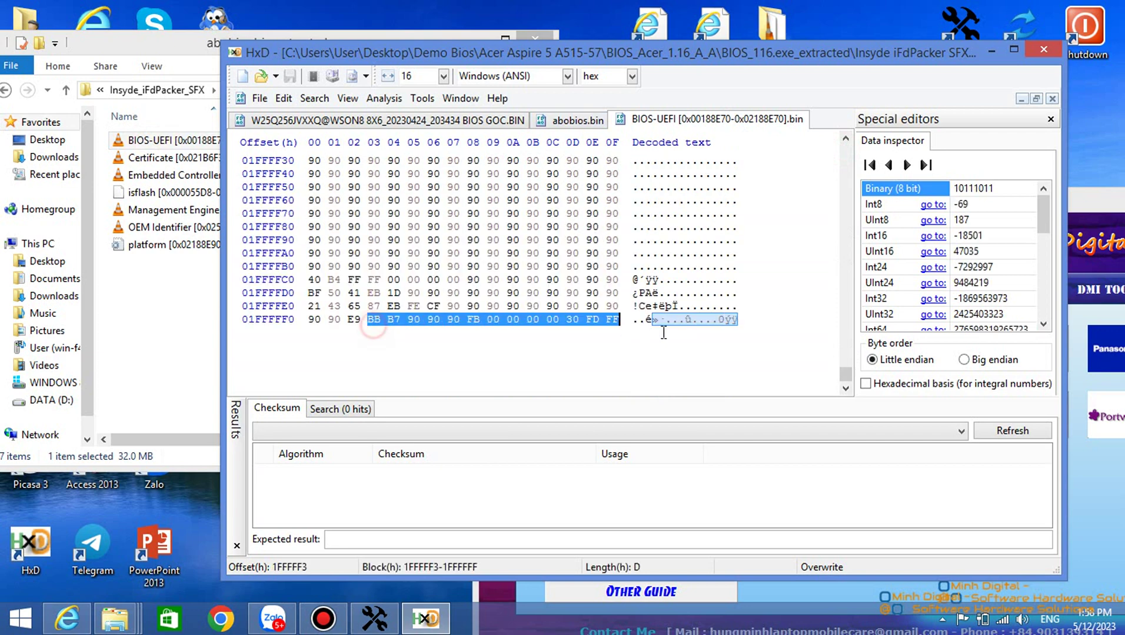
drag(327, 293, 687, 339)
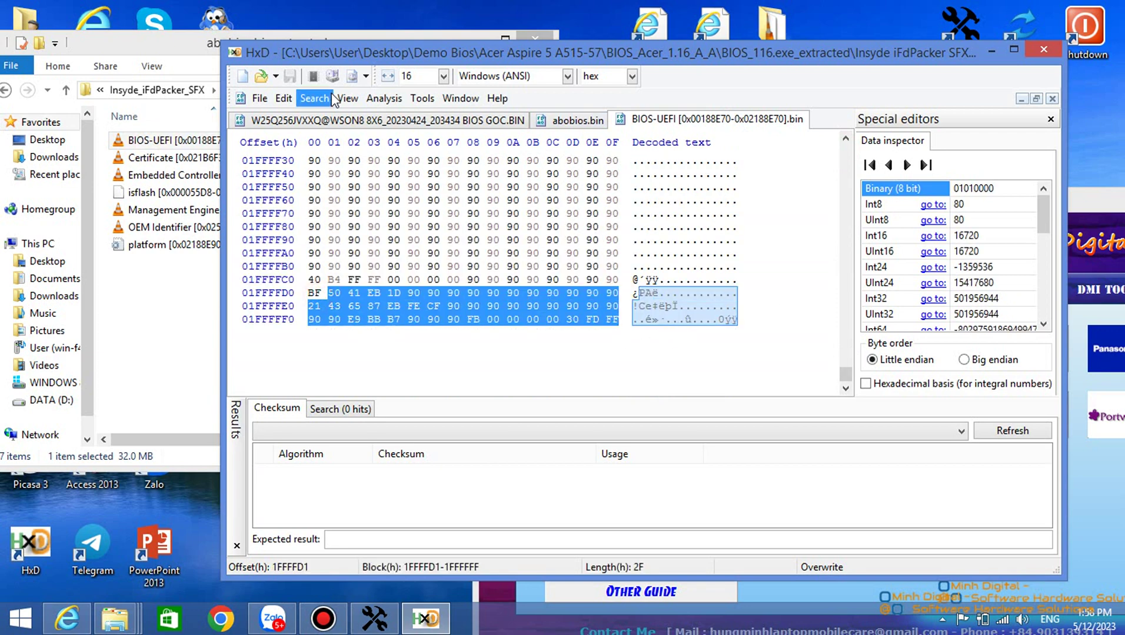
Inspect the final bytes of the W25Q256JVXXQ chip dump against the BIOS-UEFI image, and minimize HxD.
click(340, 119)
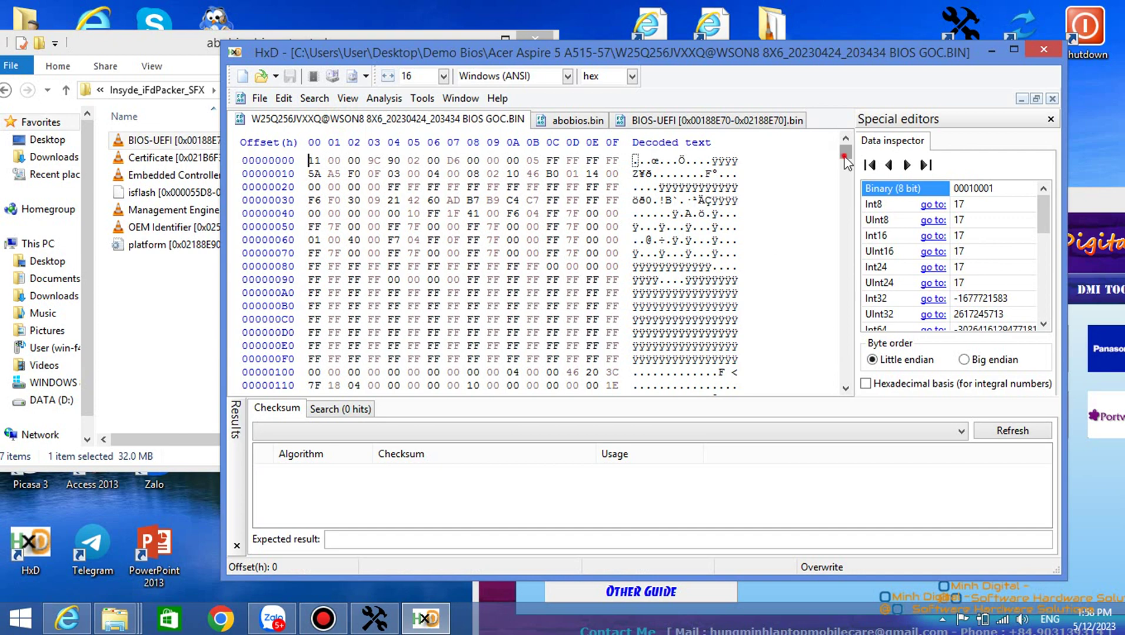
drag(845, 154, 844, 390)
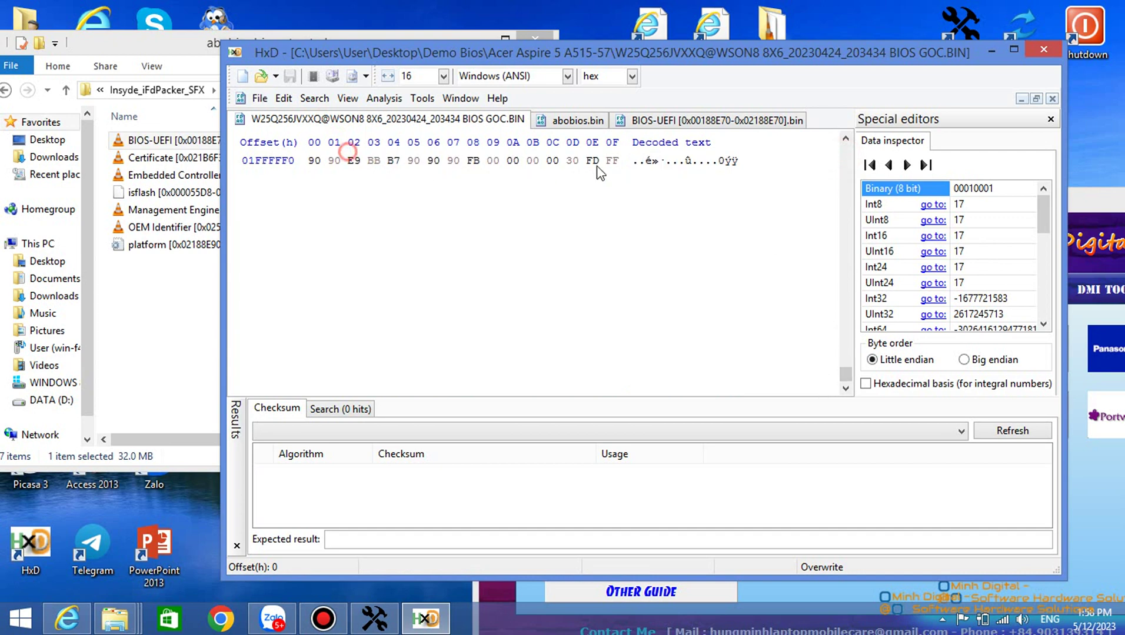
drag(409, 159, 667, 175)
scroll(367, 170, up, 2)
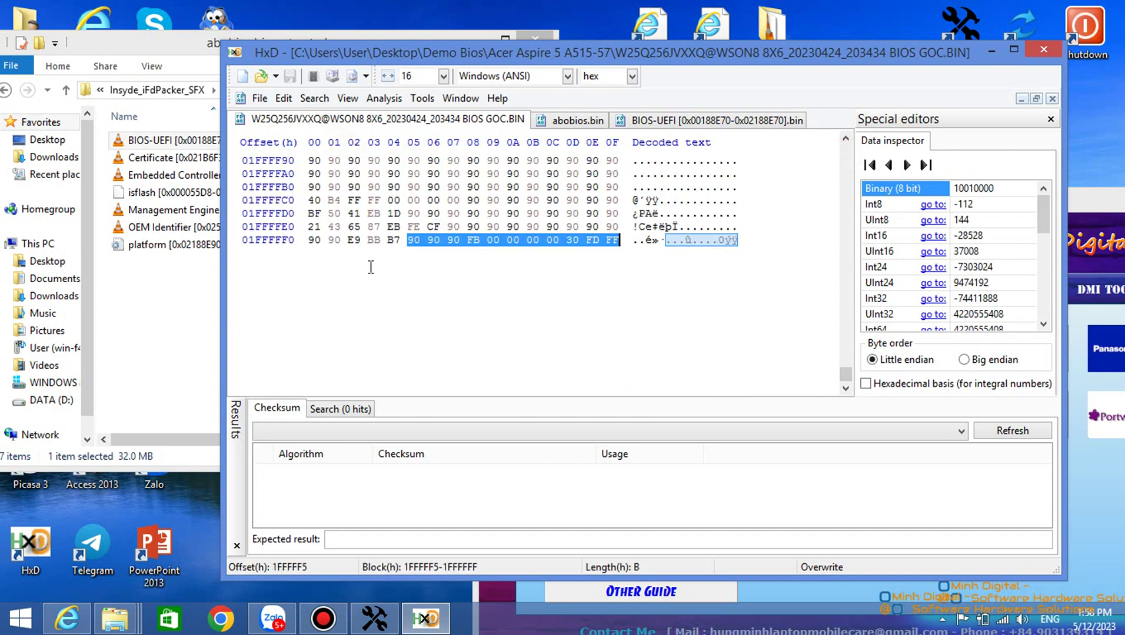
drag(348, 226, 590, 258)
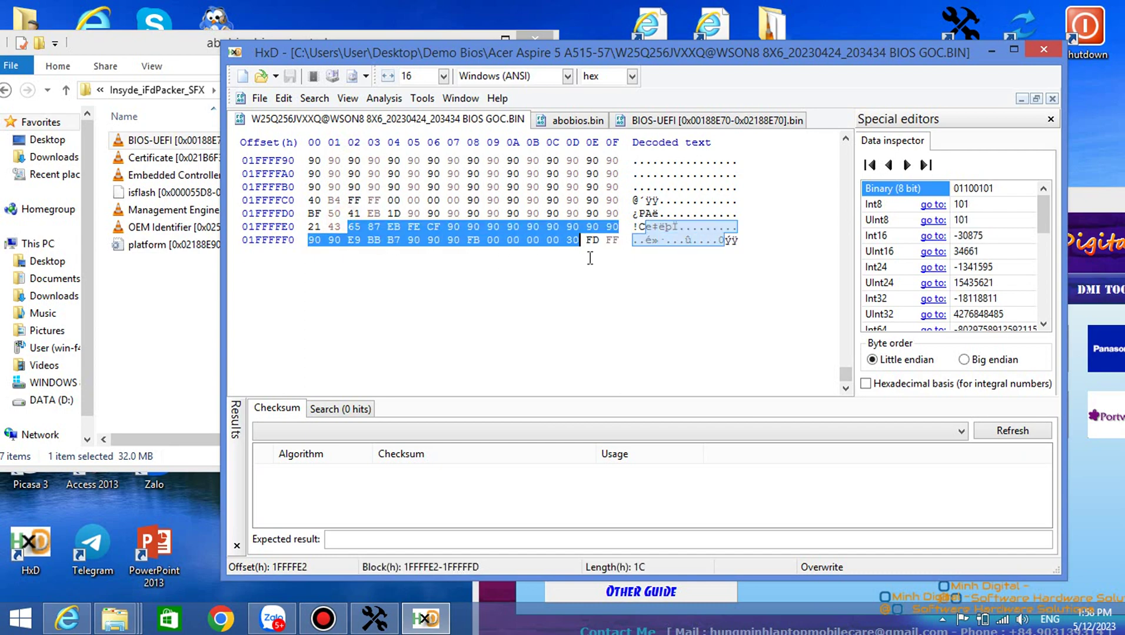
click(992, 49)
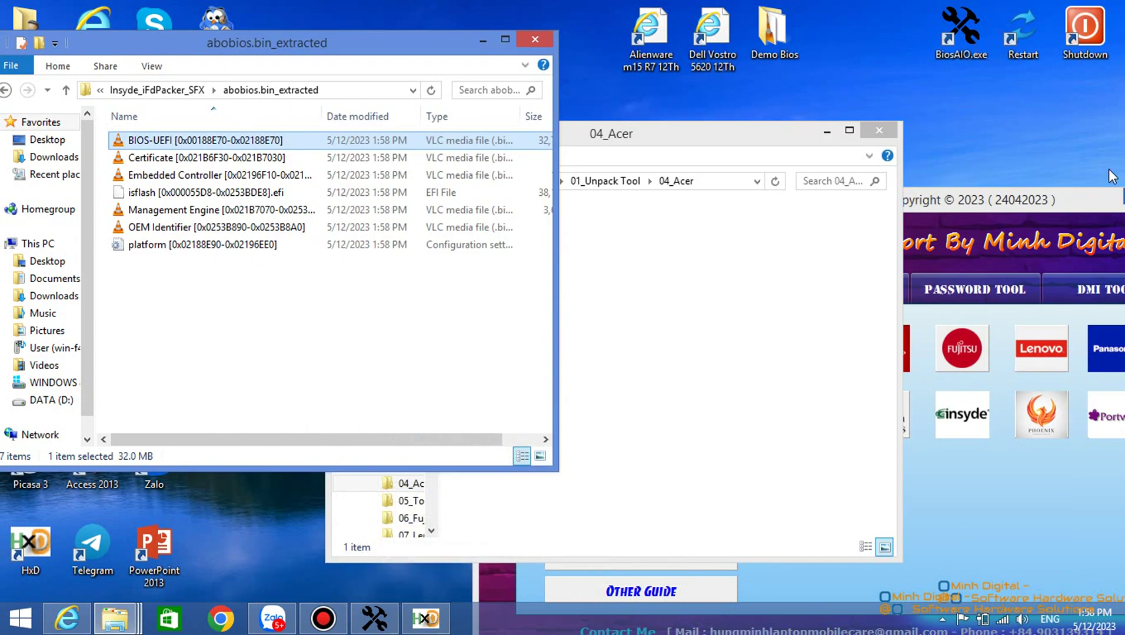
Start ME Analyzer from Bios Tool AIO and analyze the Management Engine file in abobios.bin_extracted.
drag(1047, 202, 829, 115)
click(620, 200)
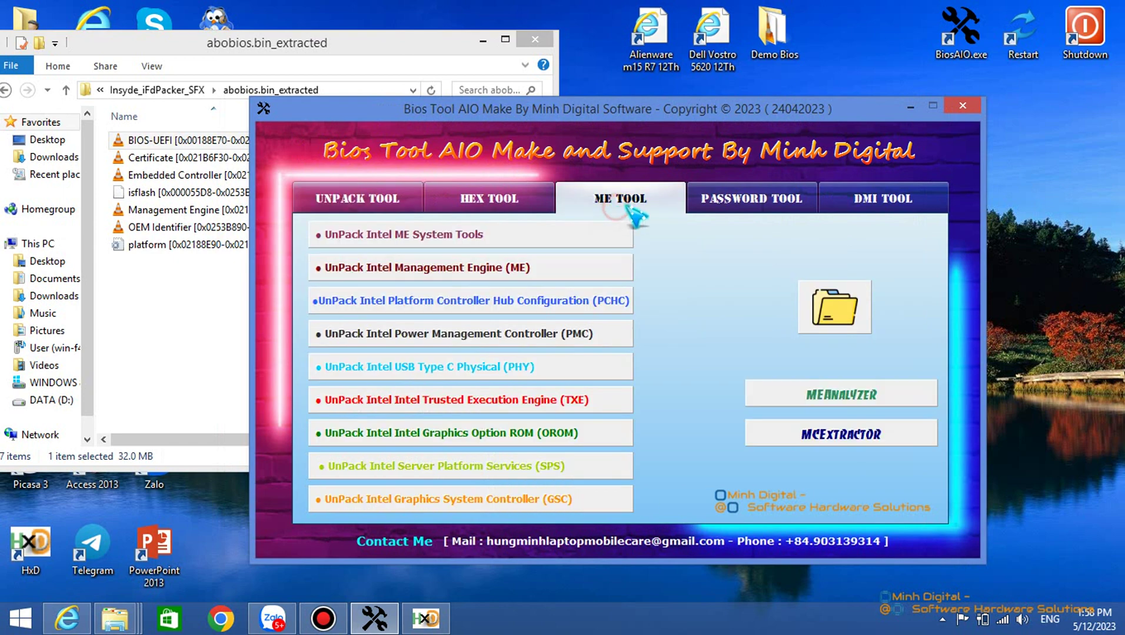
click(860, 400)
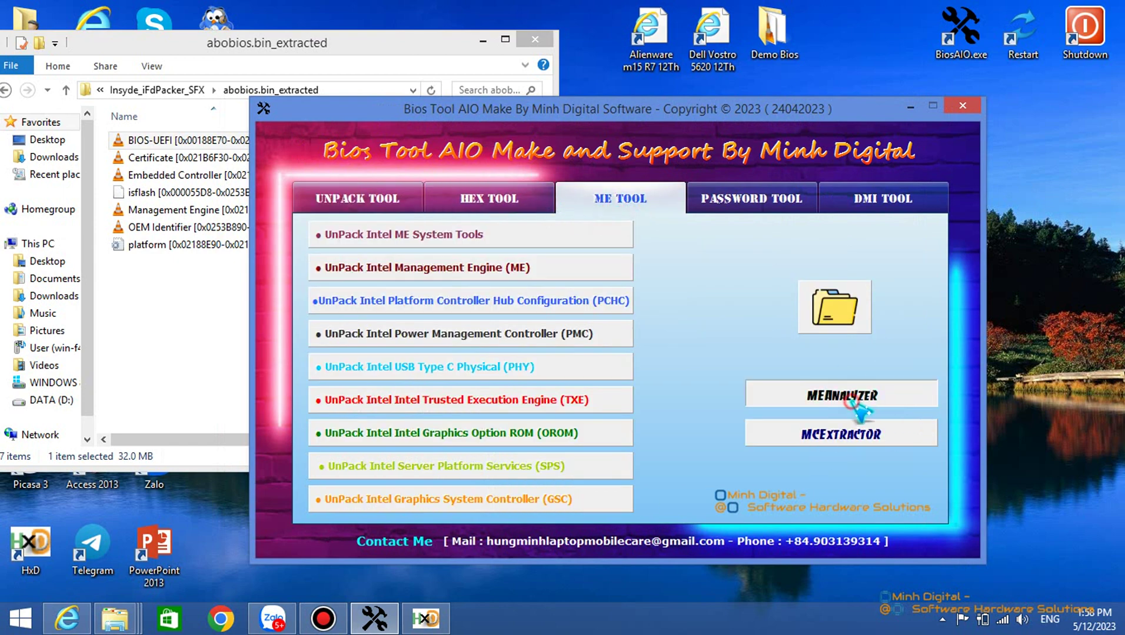
drag(312, 33, 566, 67)
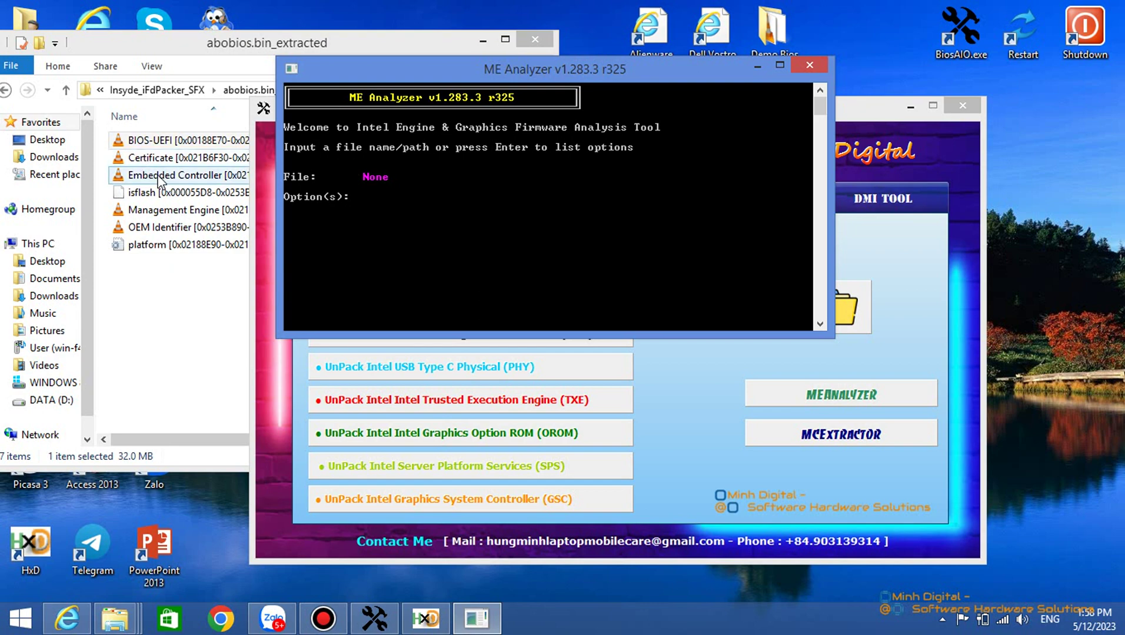
drag(158, 177, 653, 254)
key(Return)
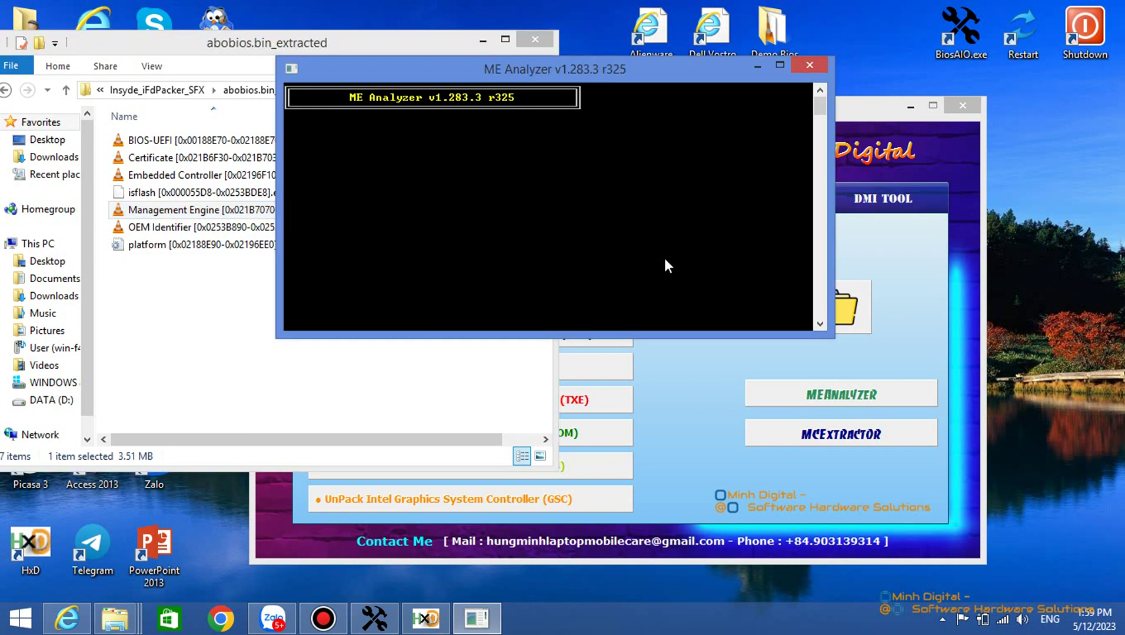
Review the ME Analyzer report for the Management Engine and Power Management Controller details, and close ME Analyzer.
scroll(606, 242, up, 1)
scroll(607, 242, up, 8)
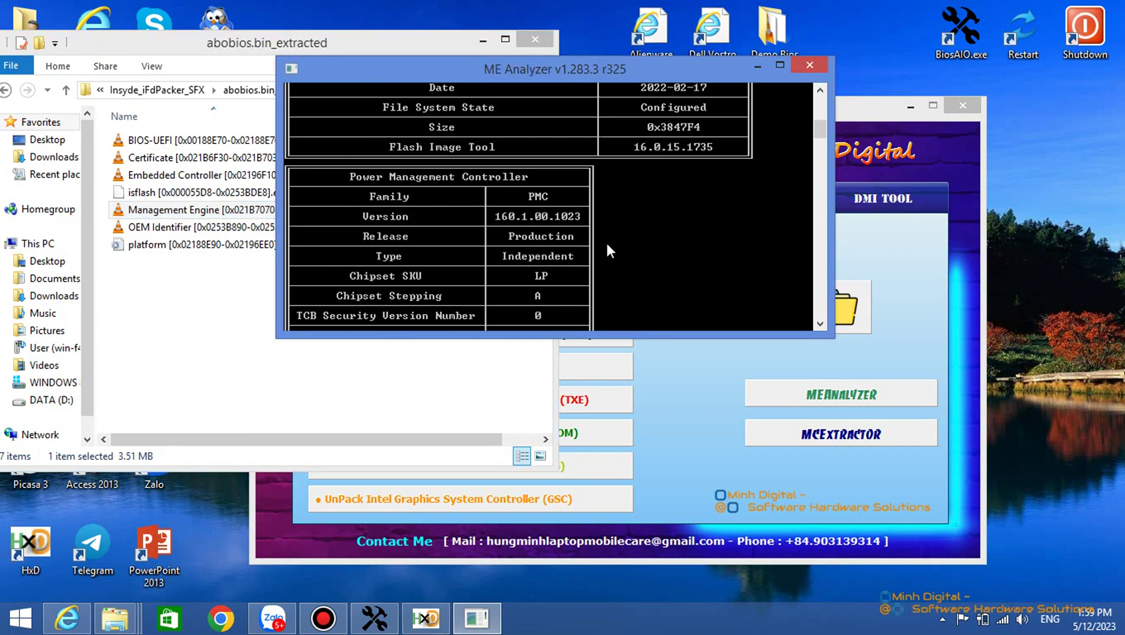
scroll(699, 201, down, 1)
scroll(712, 265, down, 2)
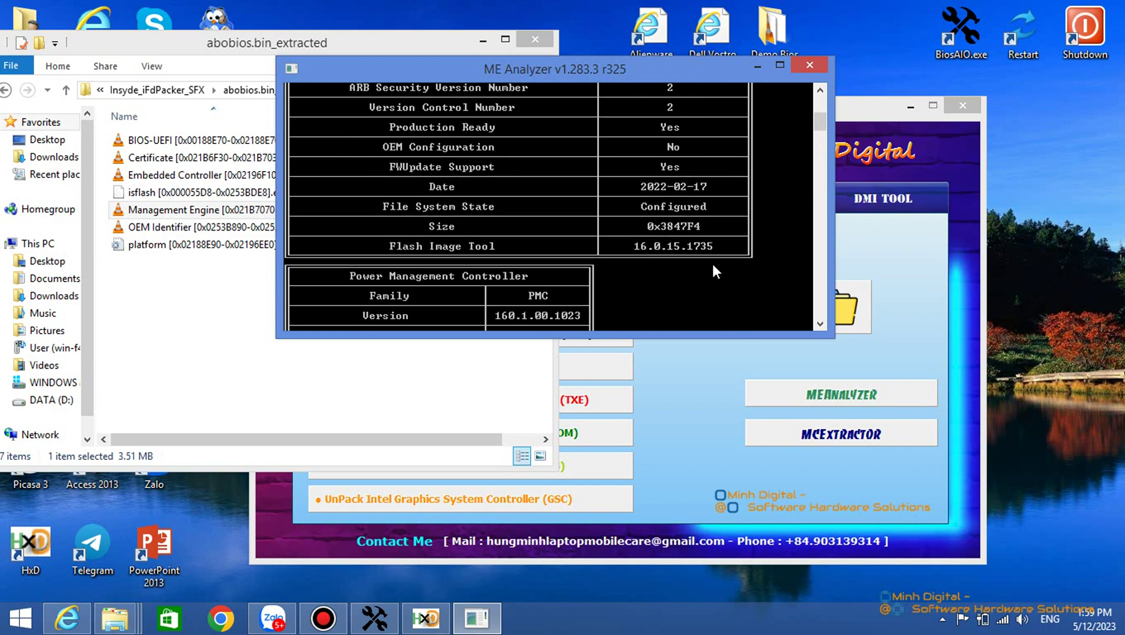
click(810, 65)
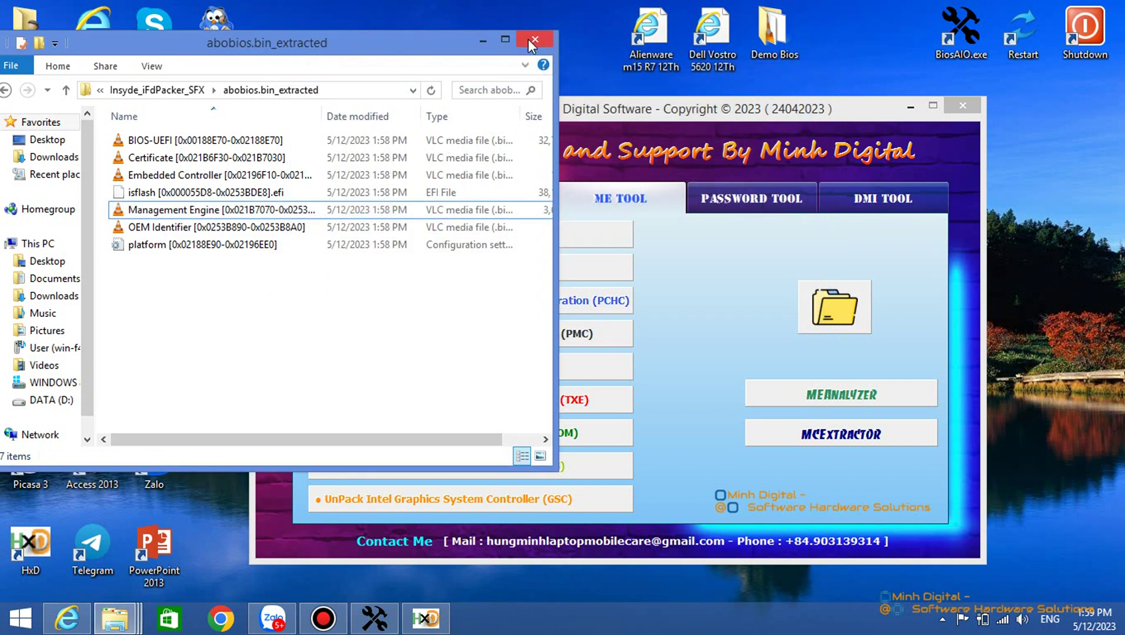
Close the abobios.bin_extracted folder and exit HxD.
click(533, 40)
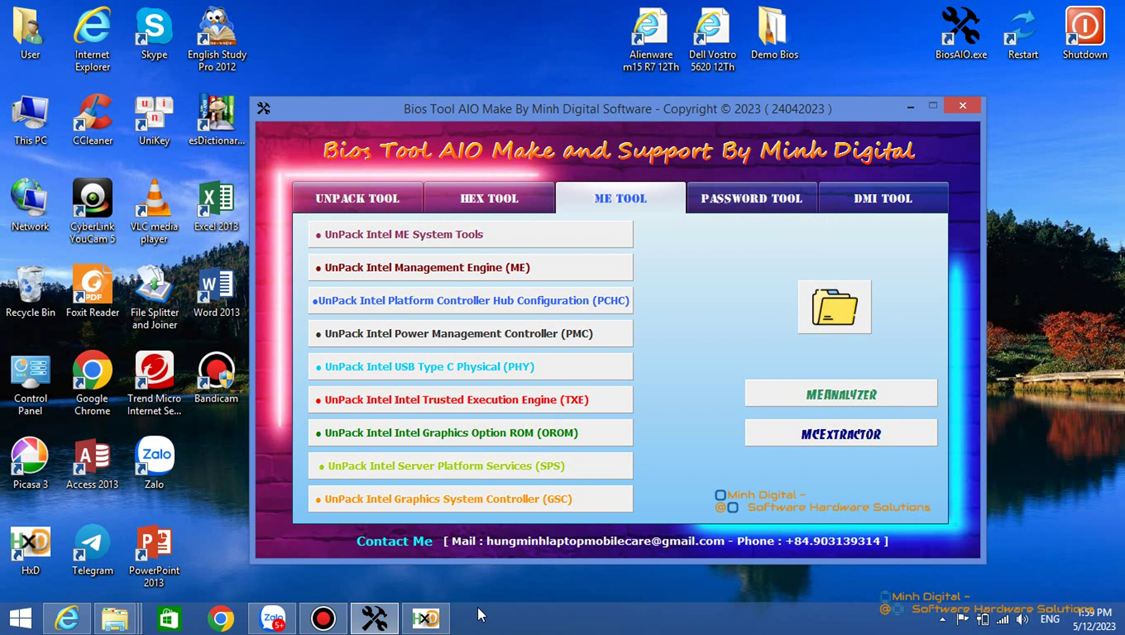
click(426, 618)
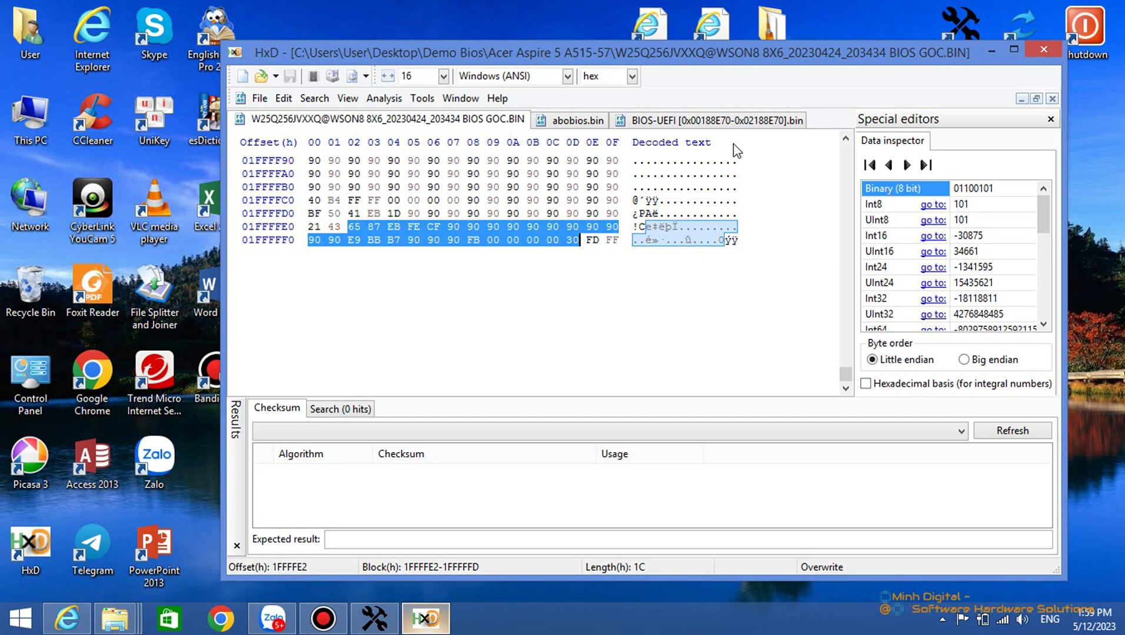
click(1044, 52)
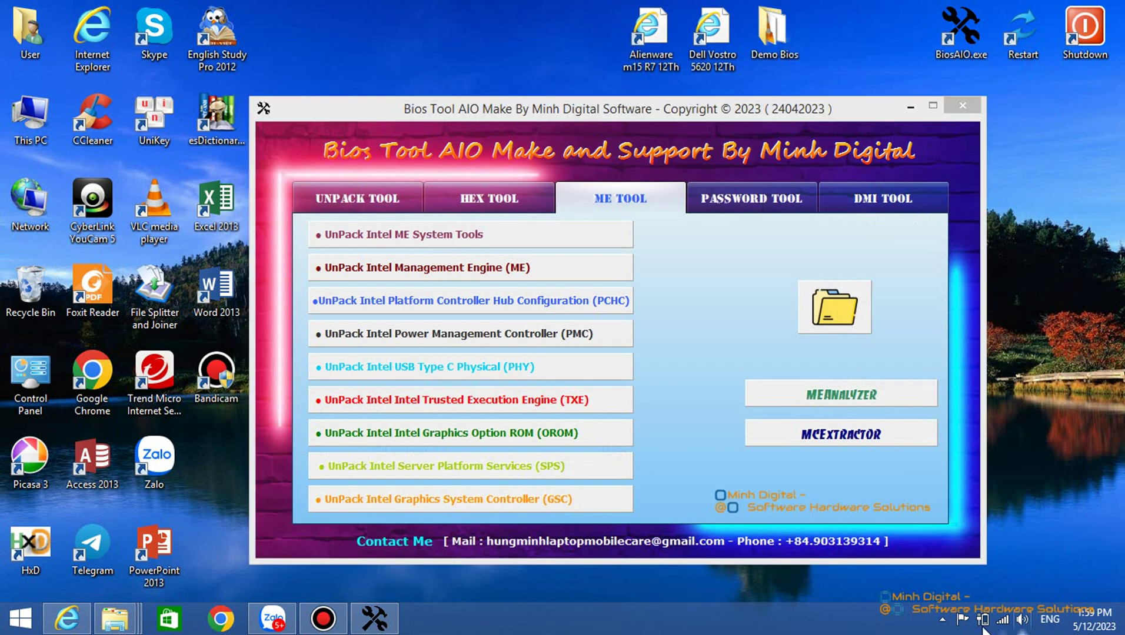
Turn off Trend Micro's Protection Against Viruses & Spyware, enter the Trend Micro account password and dismiss the resulting notice.
click(942, 621)
click(942, 620)
click(941, 621)
right_click(910, 503)
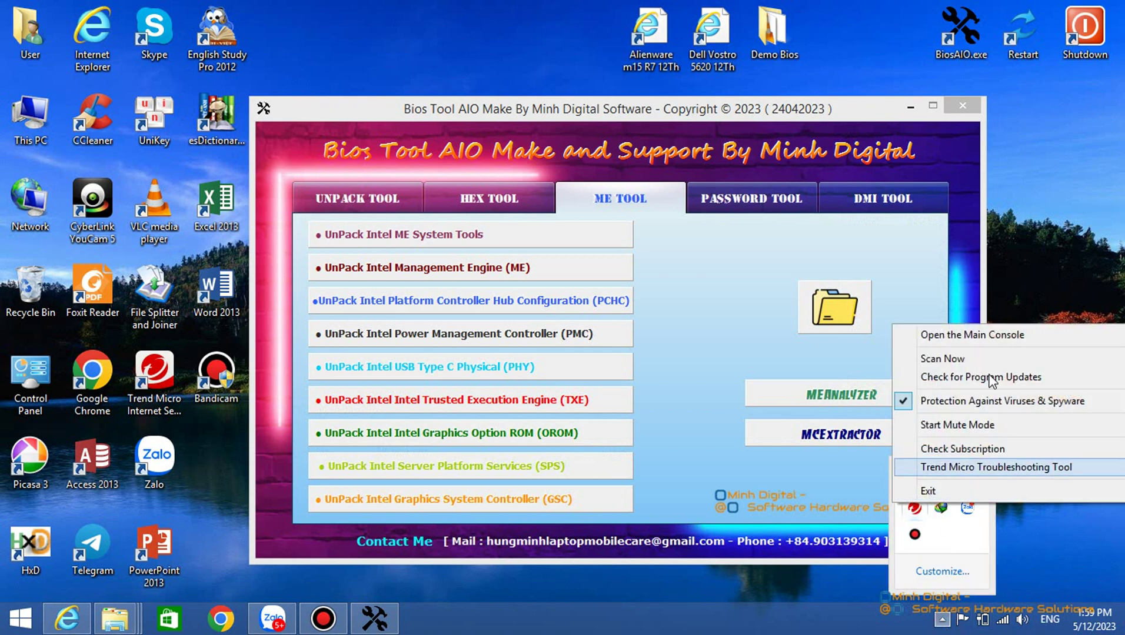
click(909, 471)
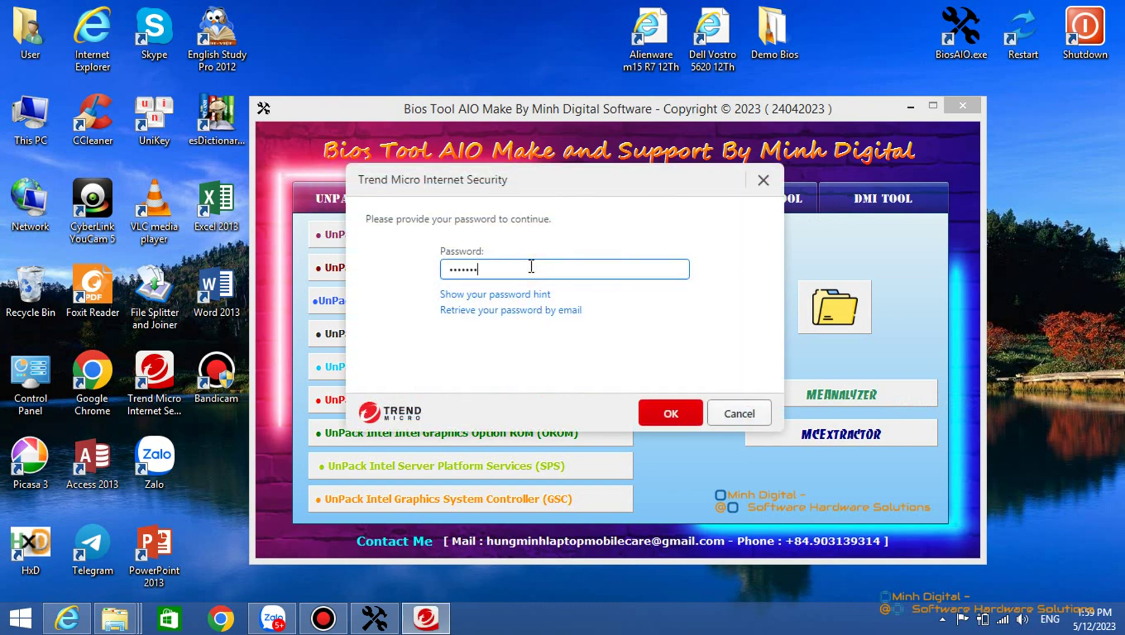
key(Return)
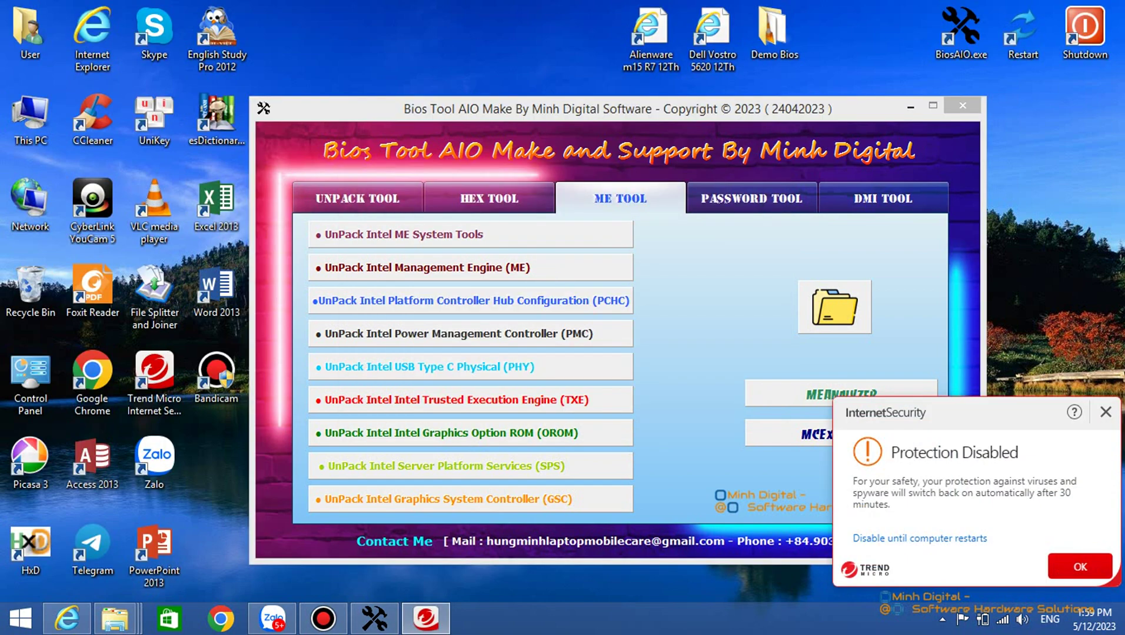
click(1106, 412)
Open the Demo Bios folder on the desktop and select the Dell Alienware M15 R7 (2022) Gen 12th folder.
double_click(773, 32)
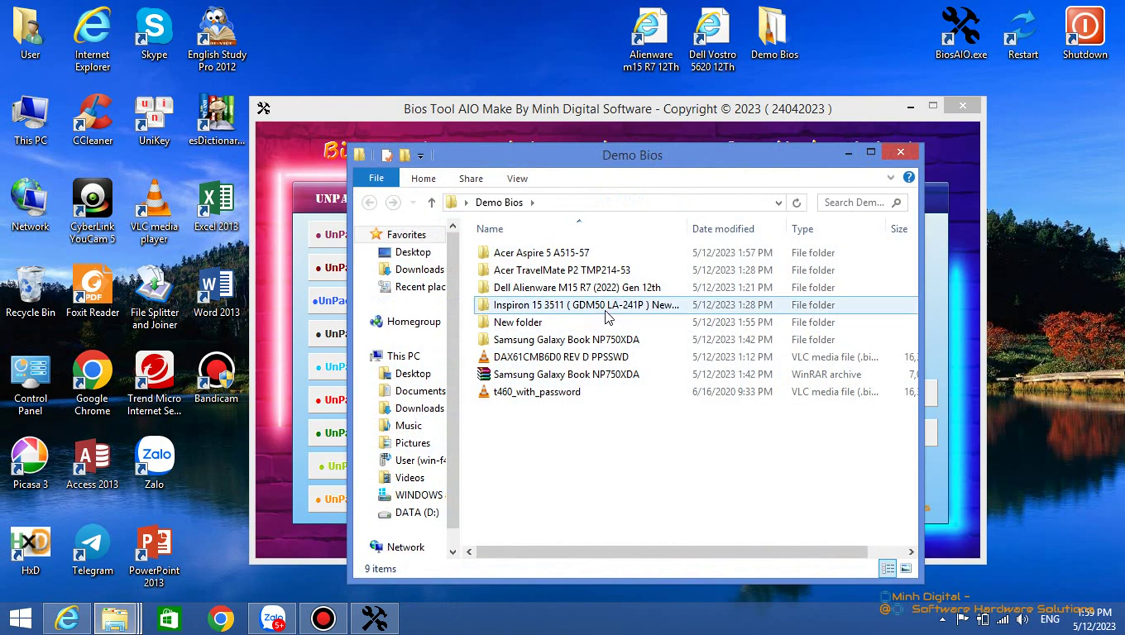
click(606, 312)
click(532, 288)
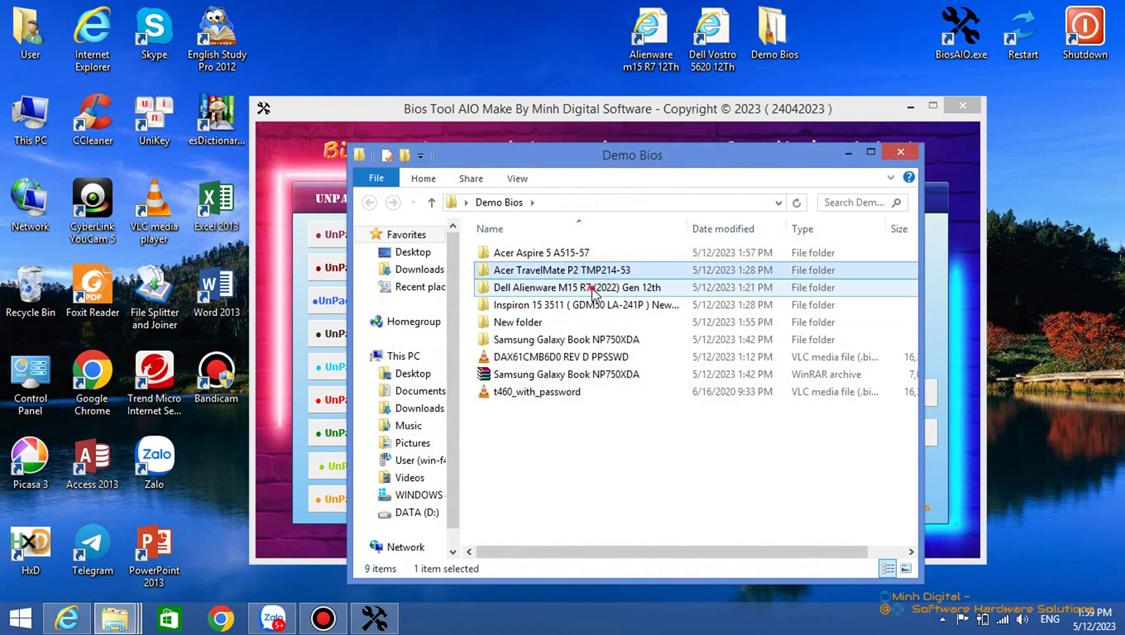
click(584, 352)
click(572, 304)
click(518, 287)
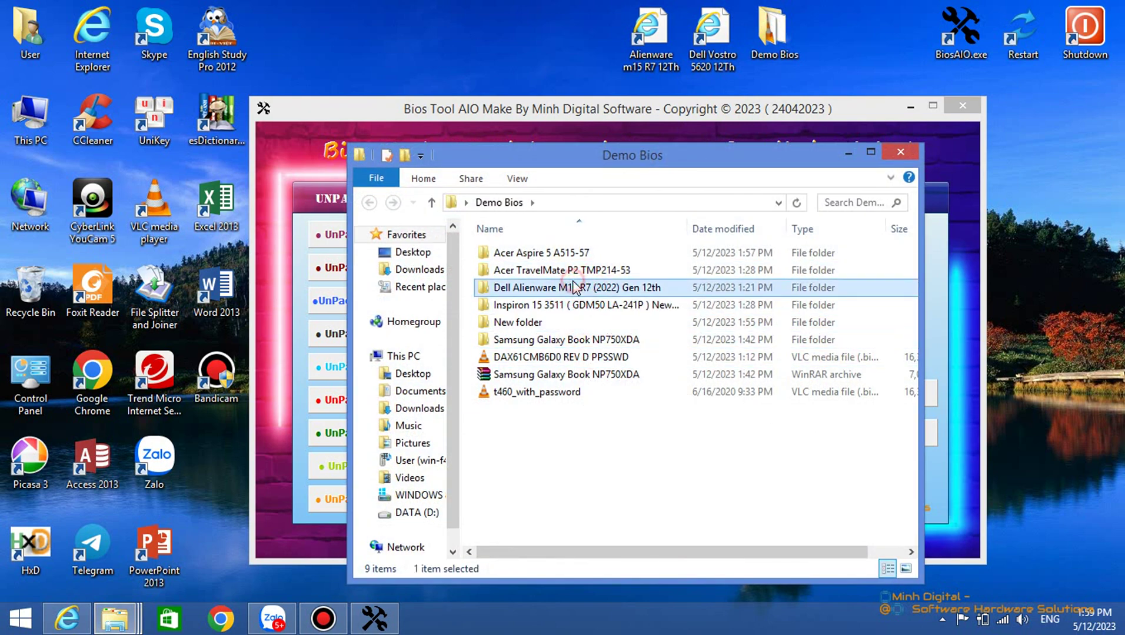
Select the Samsung Galaxy Book NP750XDA folder in Demo Bios.
click(574, 323)
click(580, 355)
click(578, 321)
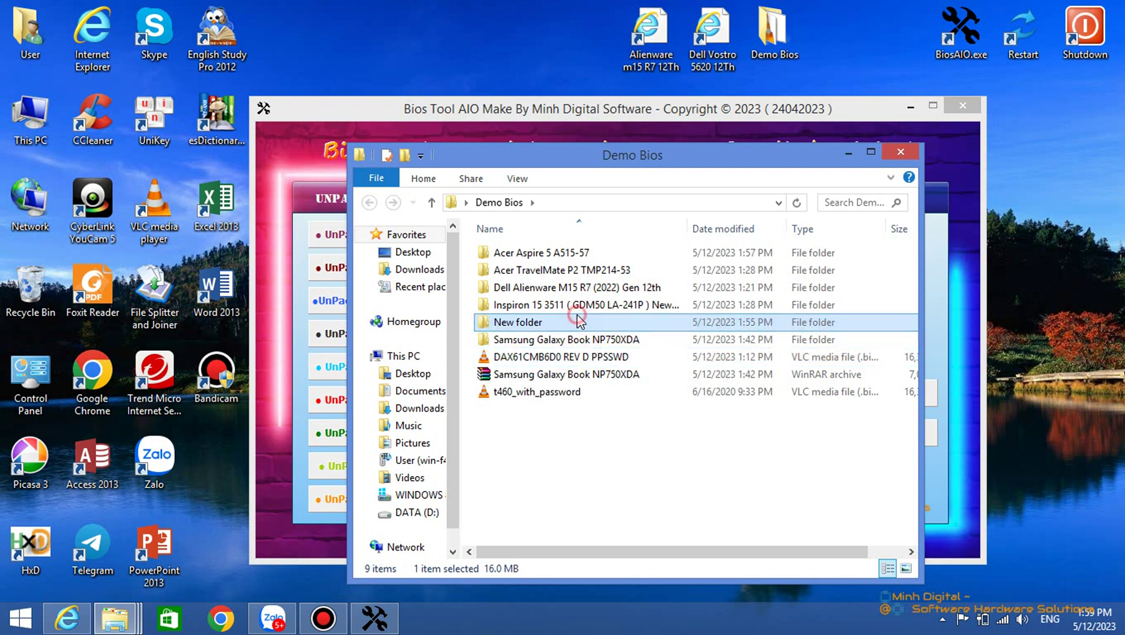
click(577, 287)
click(577, 306)
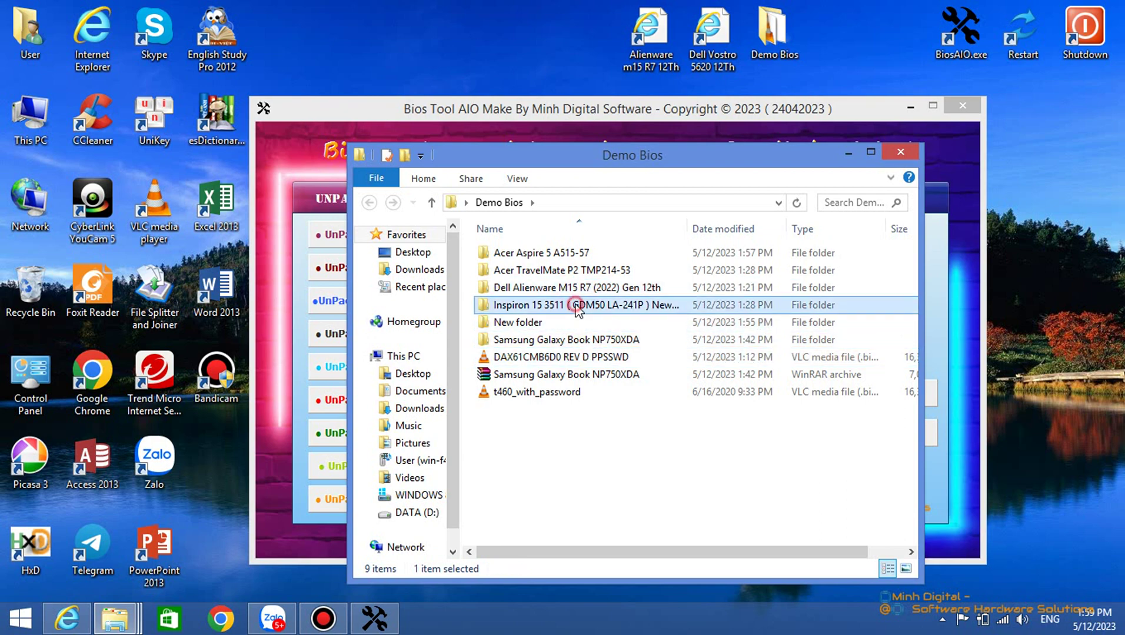
click(562, 318)
click(575, 342)
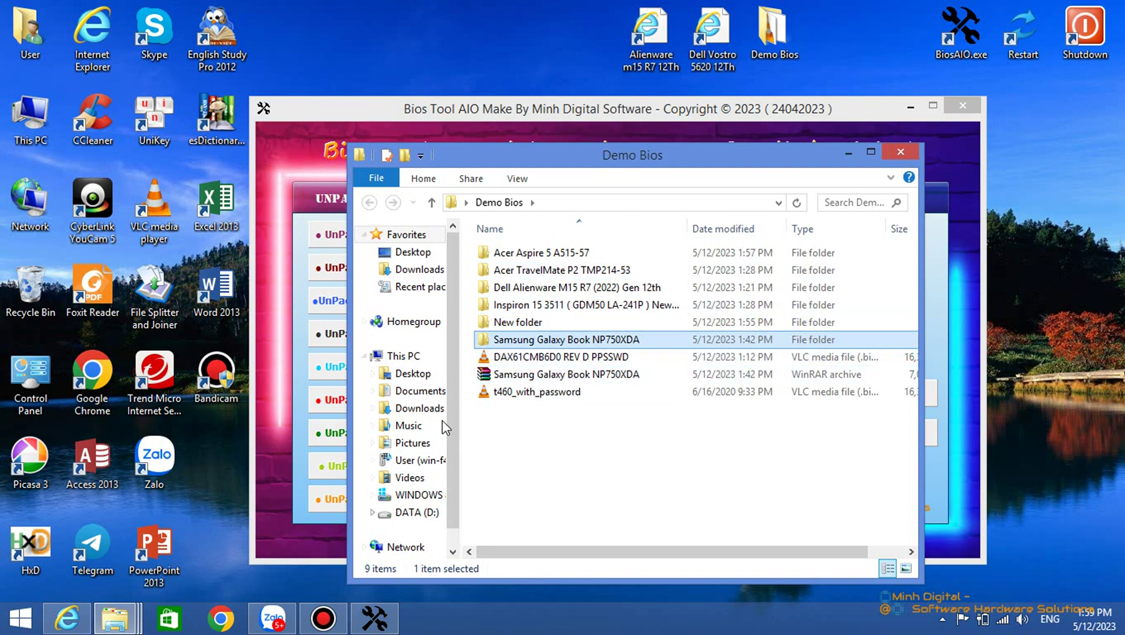
Copy "Samsung Galaxy Book" from the folder name and search Google for it in Chrome.
right_click(603, 340)
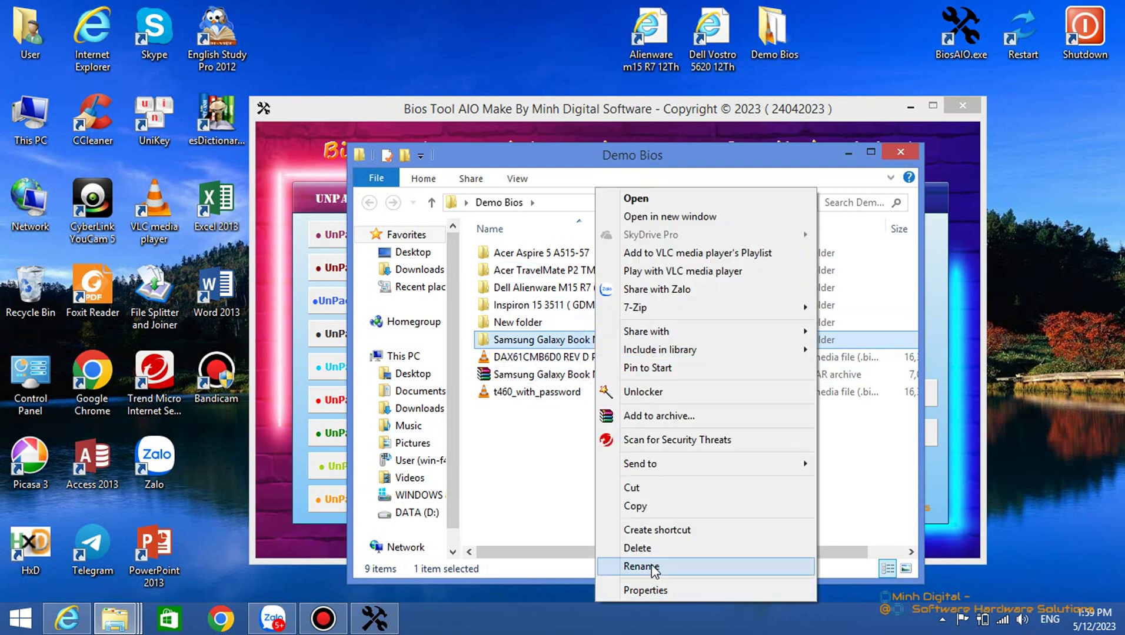
click(641, 566)
drag(591, 340, 483, 339)
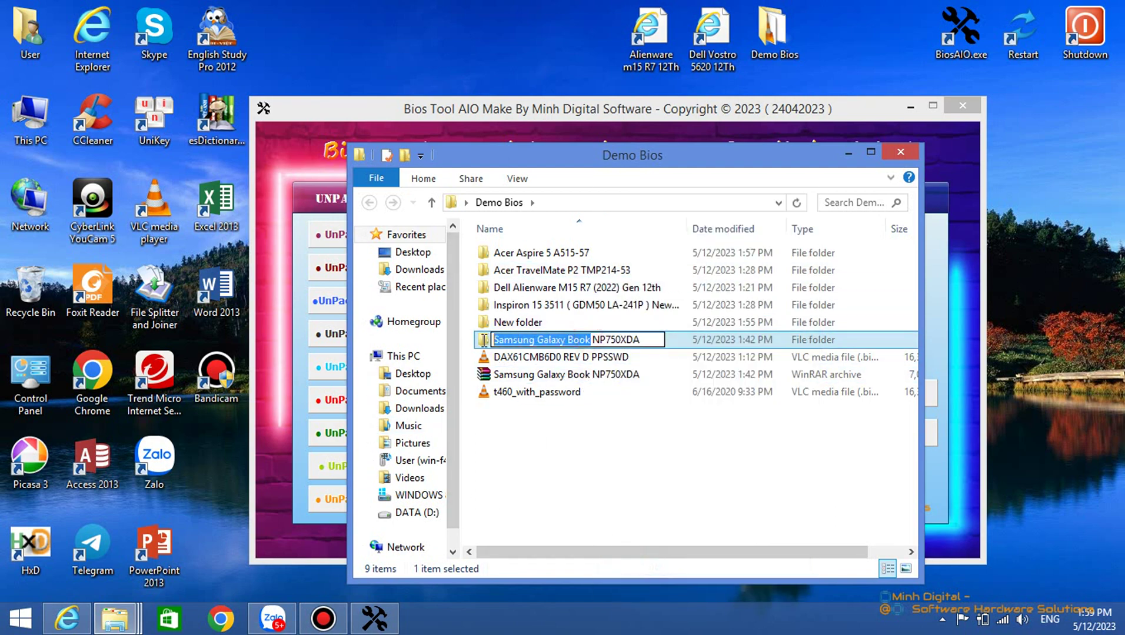
right_click(539, 341)
click(568, 394)
click(227, 619)
right_click(404, 45)
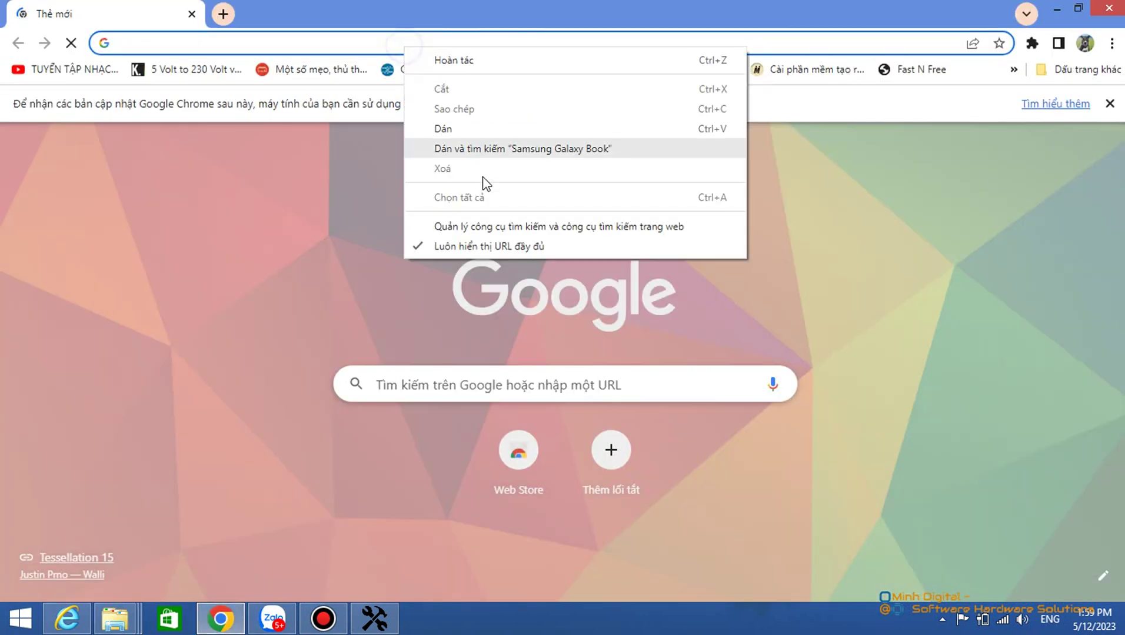
click(504, 149)
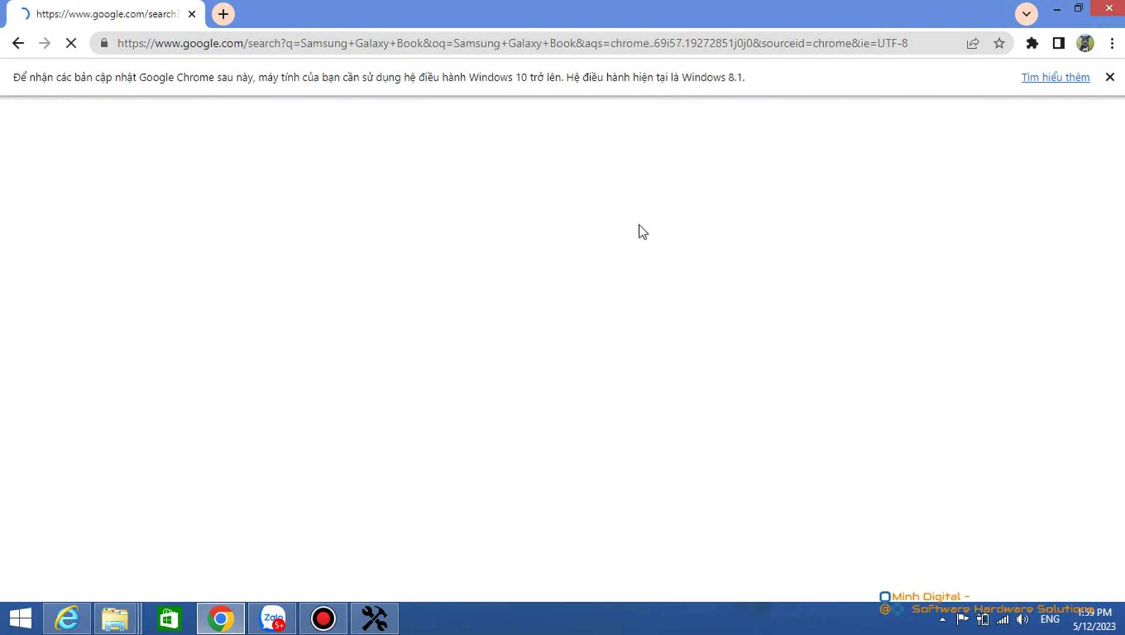
Examine the Samsung Galaxy Book Flex 2 Alpha search result for its model and CPU details, and close Chrome.
scroll(665, 289, down, 2)
scroll(664, 297, down, 12)
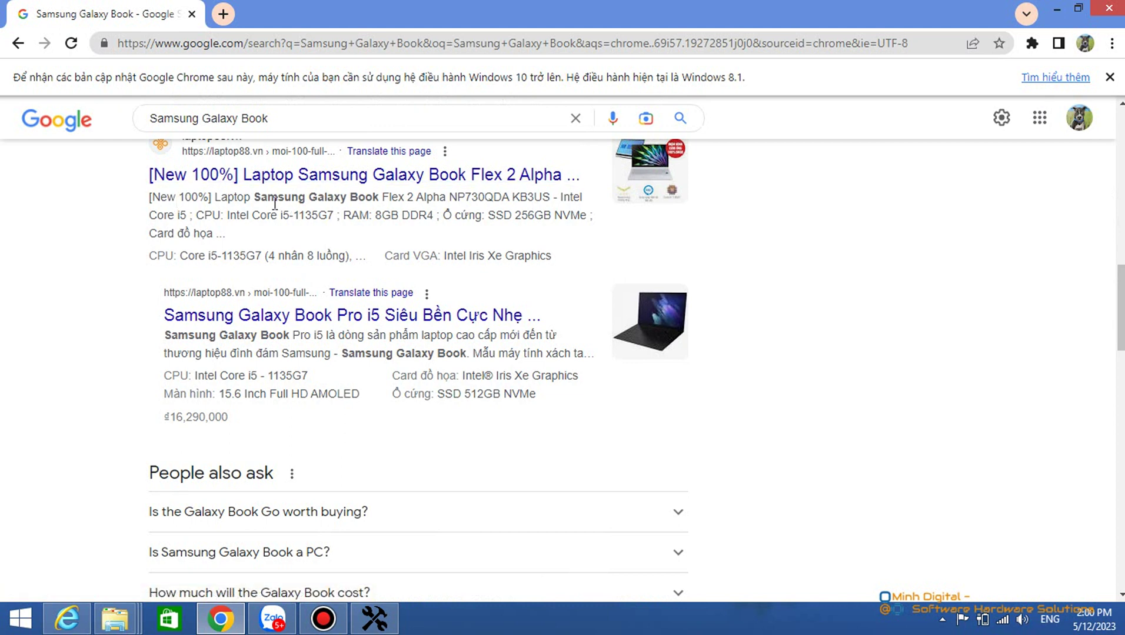
drag(259, 199, 377, 237)
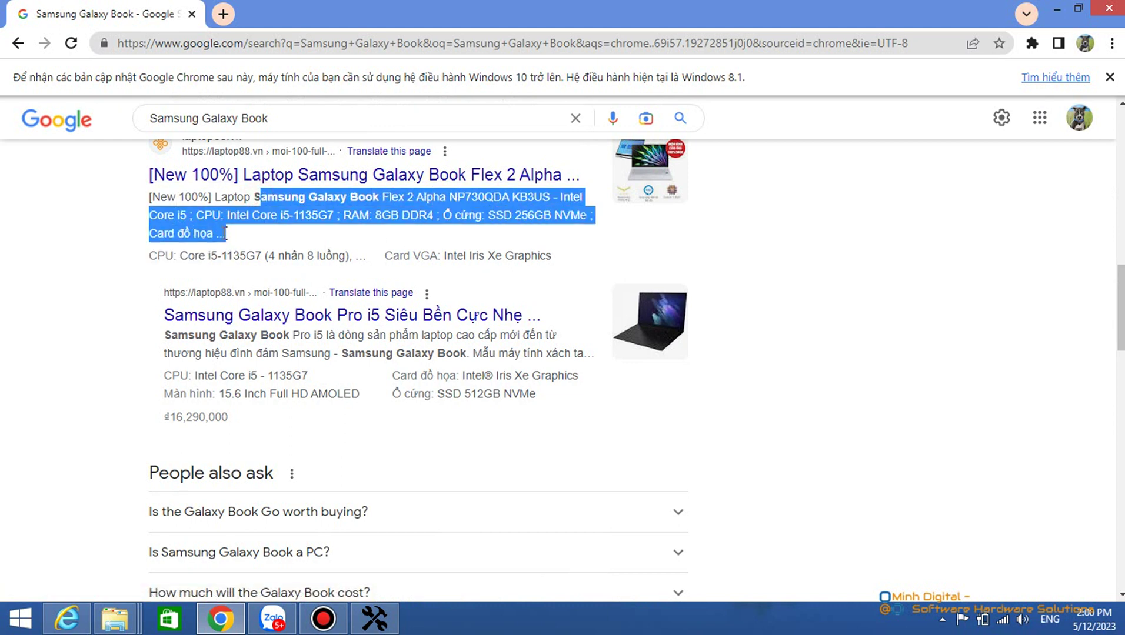
drag(225, 234, 330, 215)
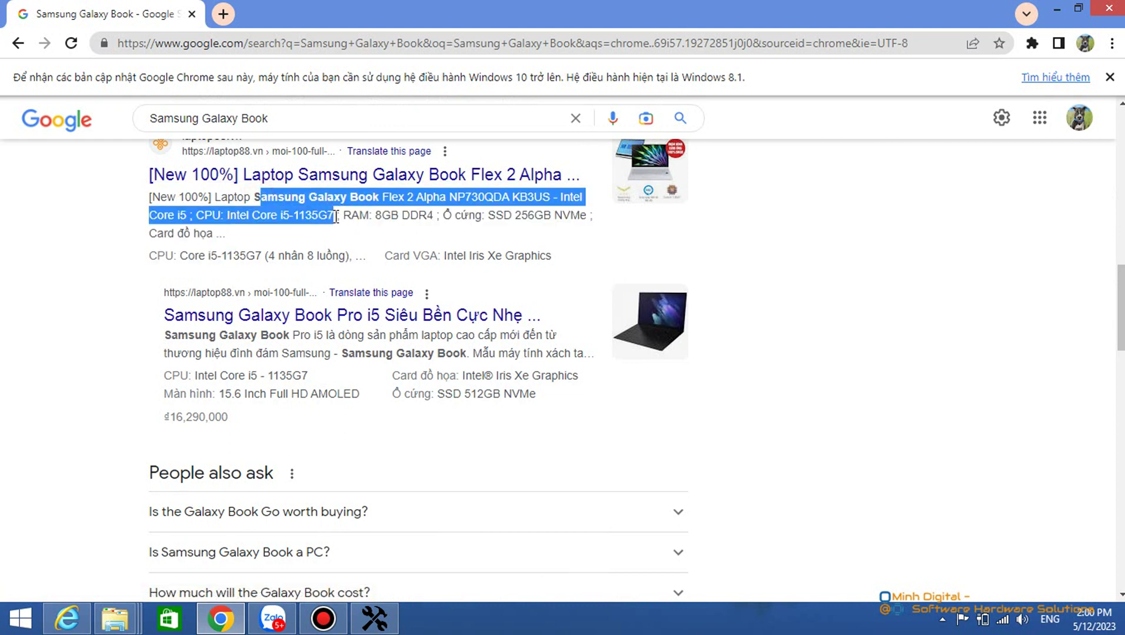
click(1120, 11)
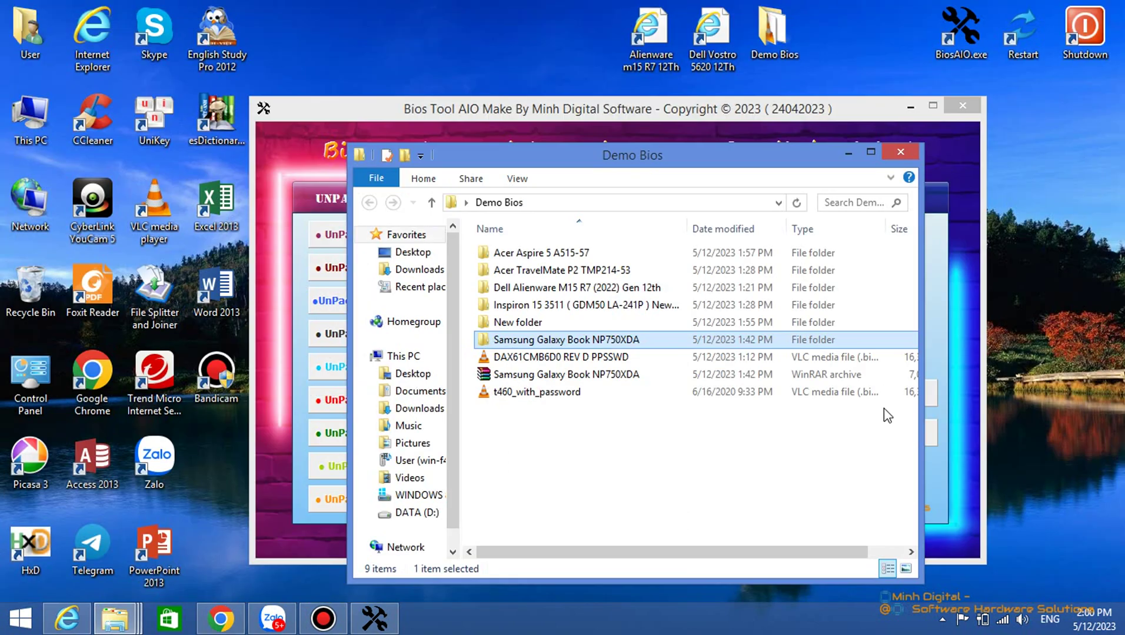
Open the Samsung Galaxy Book NP750XDA folder and move its window aside to uncover Bios Tool AIO.
click(574, 342)
double_click(574, 341)
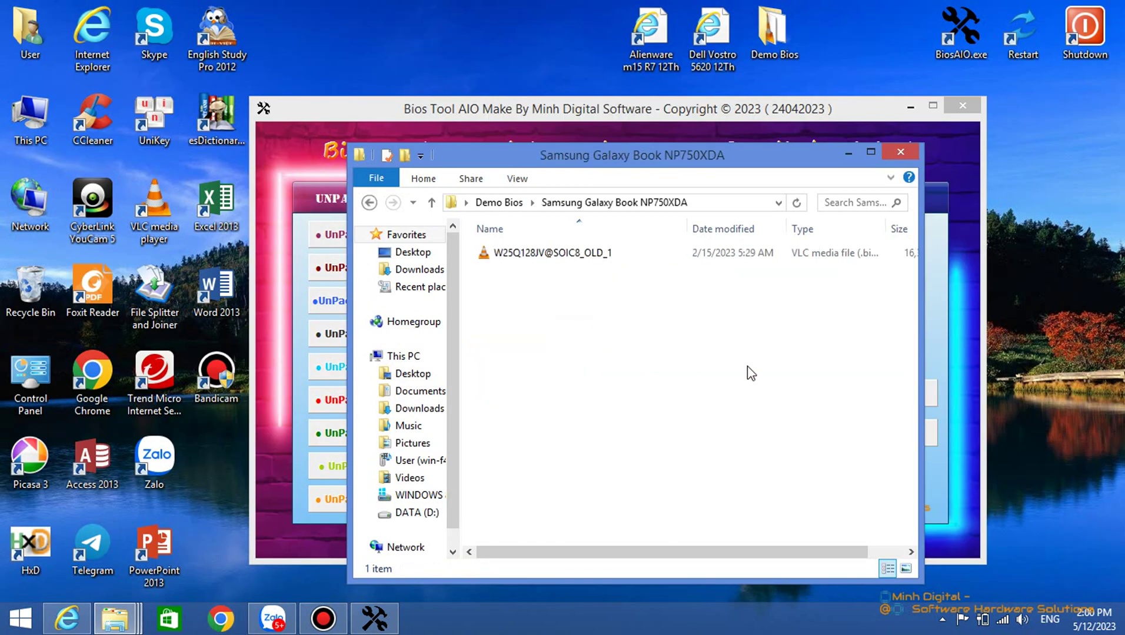
drag(465, 154, 706, 211)
Launch HxD from the Hex Tool section and load the W25Q128JV@SOIC8_OLD_1 dump into it.
click(490, 203)
click(1067, 367)
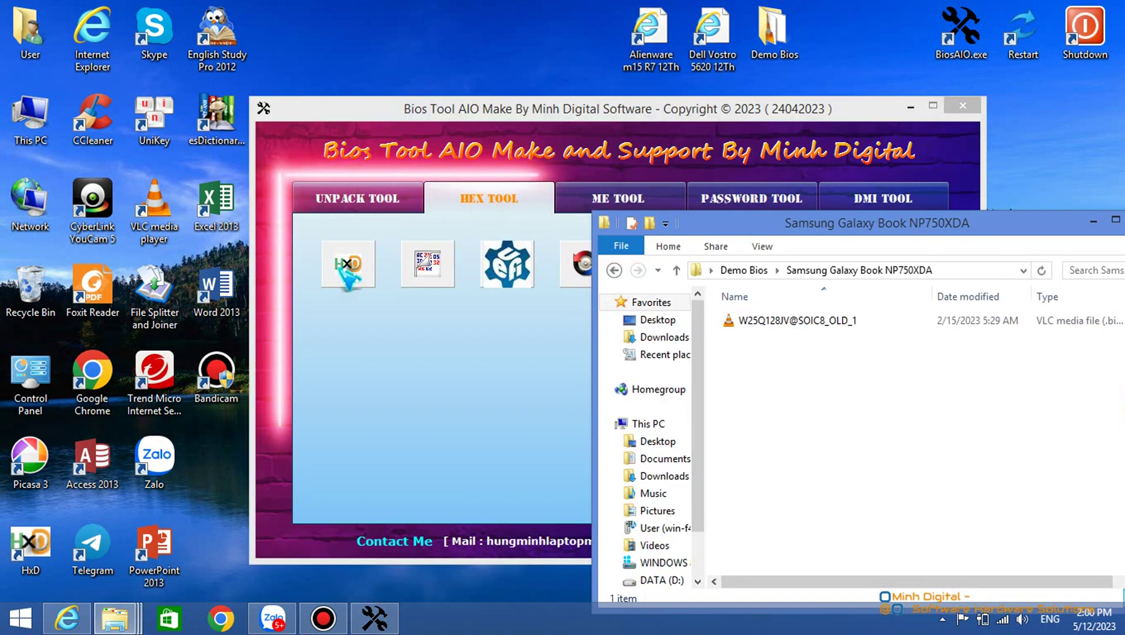
click(578, 368)
click(1110, 393)
drag(777, 321, 438, 319)
Search the whole dump for the text "FID", mark the three-character platform ID after it, and minimize HxD.
key(ctrl+f)
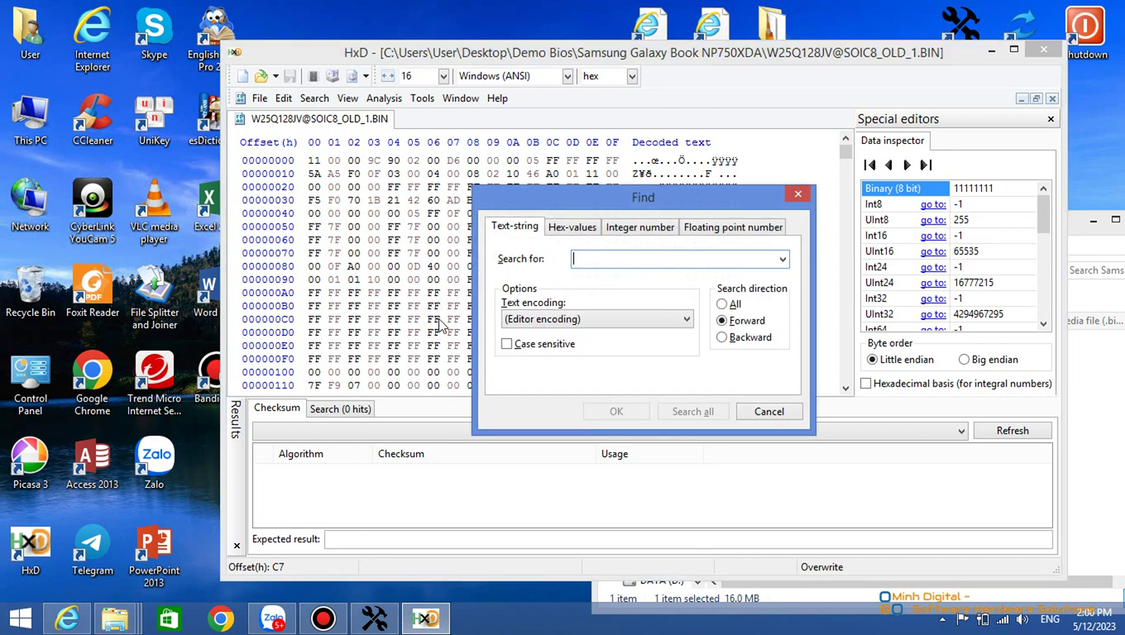
text(FID)
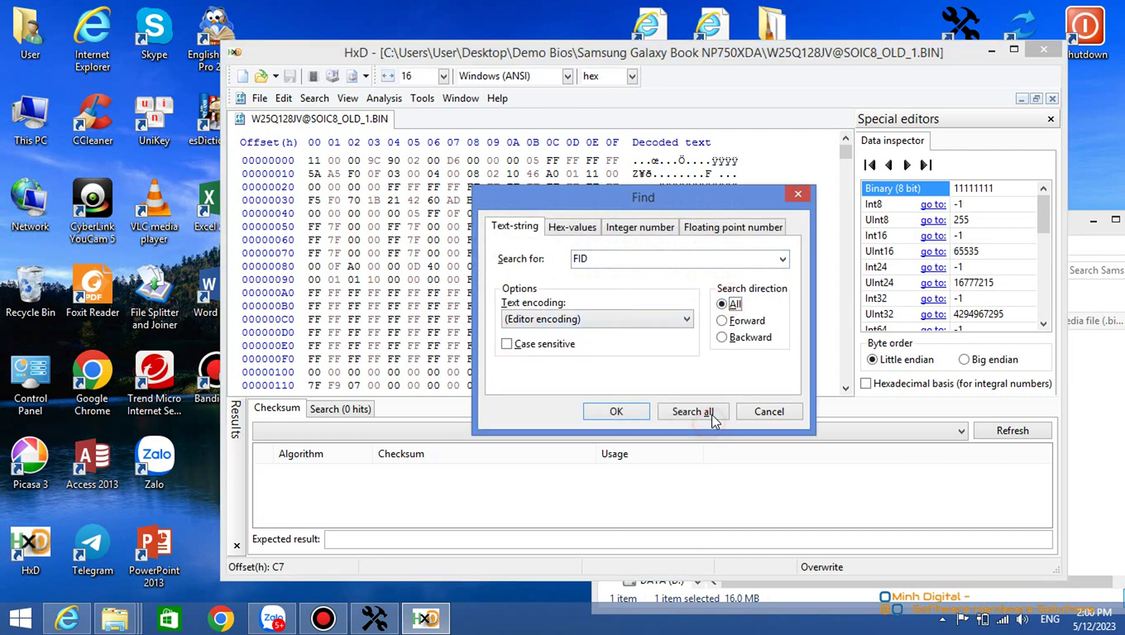
click(693, 412)
drag(704, 280, 727, 281)
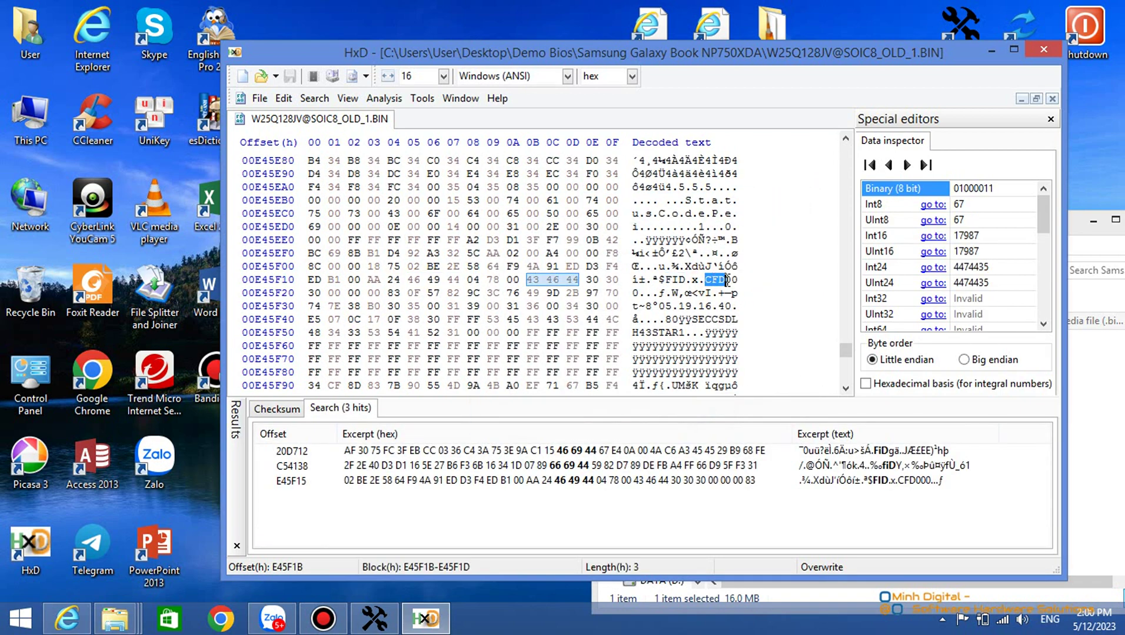
click(990, 52)
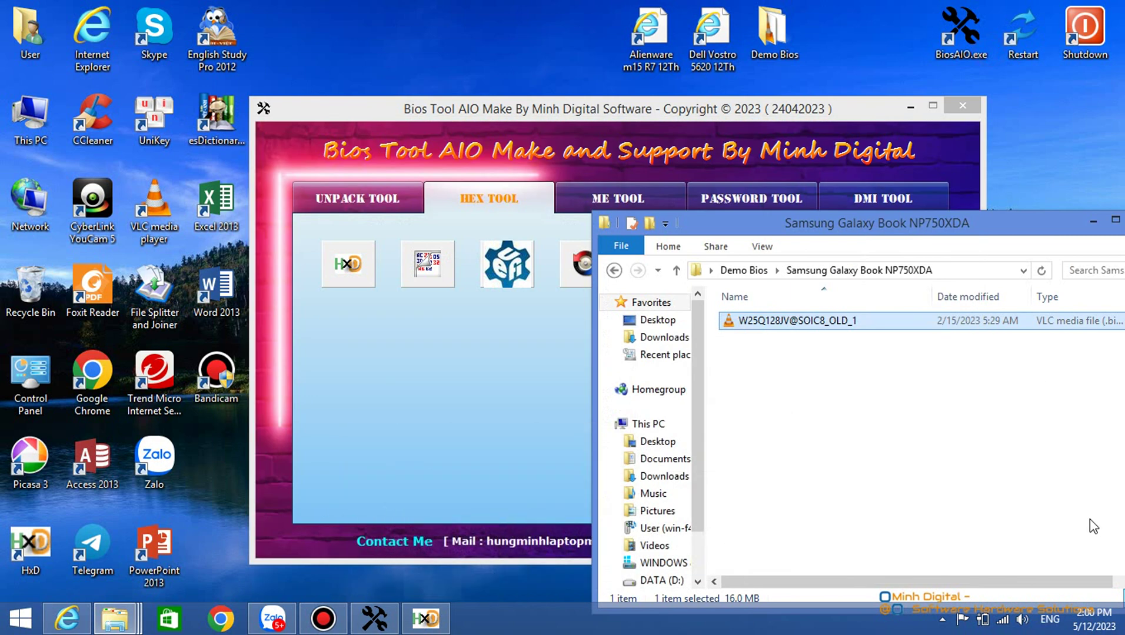
Clear away the dump folder window and launch 02_Tool Download Bios Samsung from the Samsung unpack tools.
click(744, 270)
click(1089, 222)
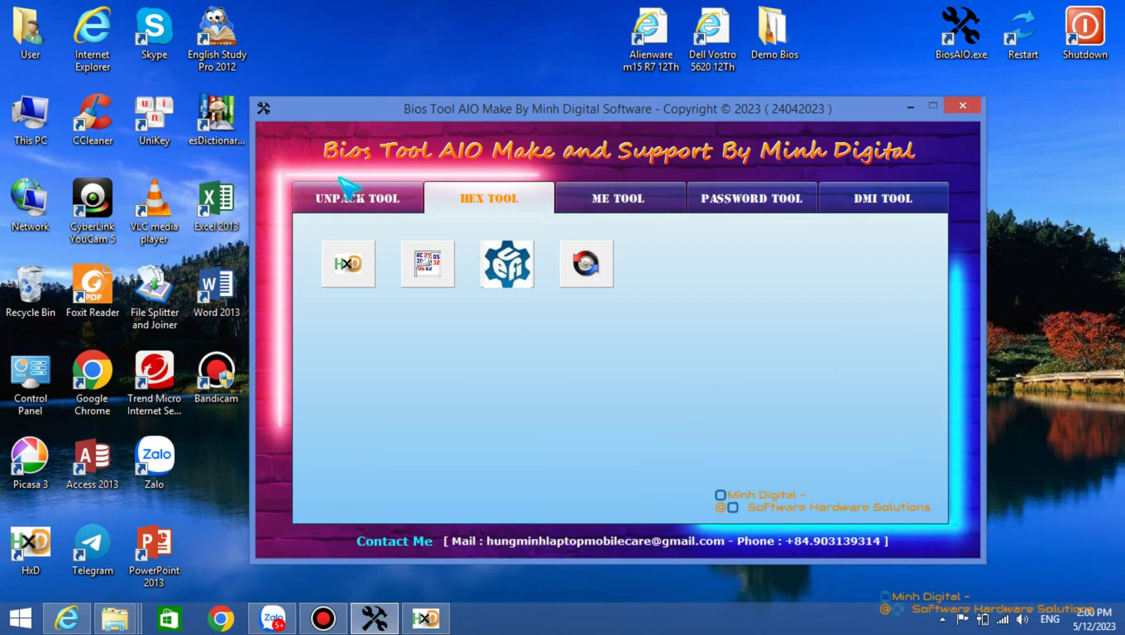
click(357, 198)
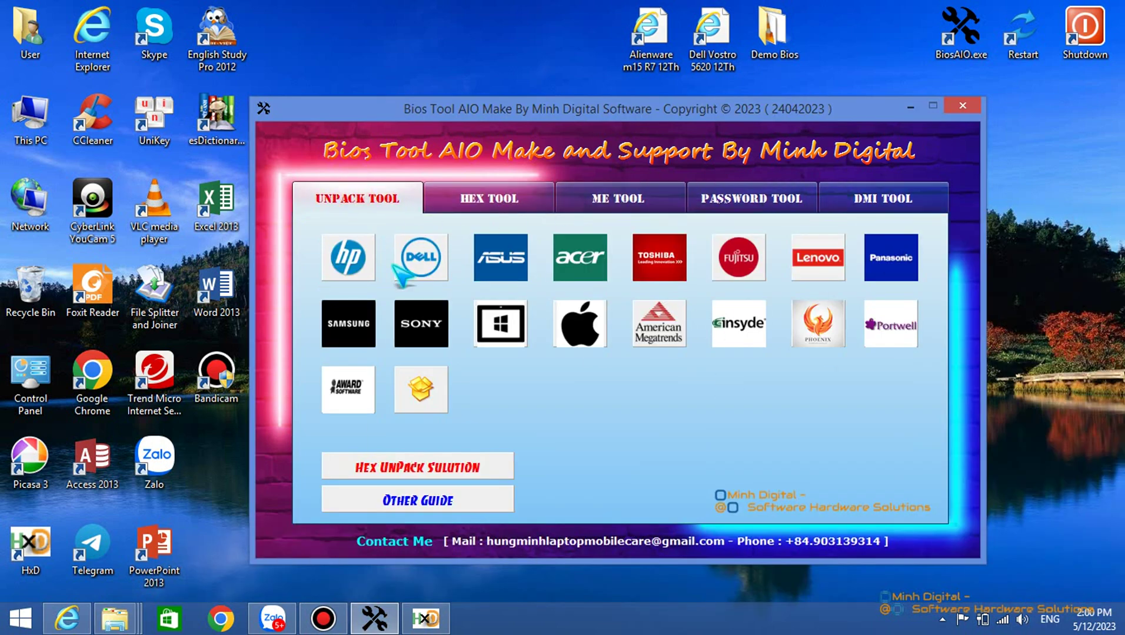
click(348, 323)
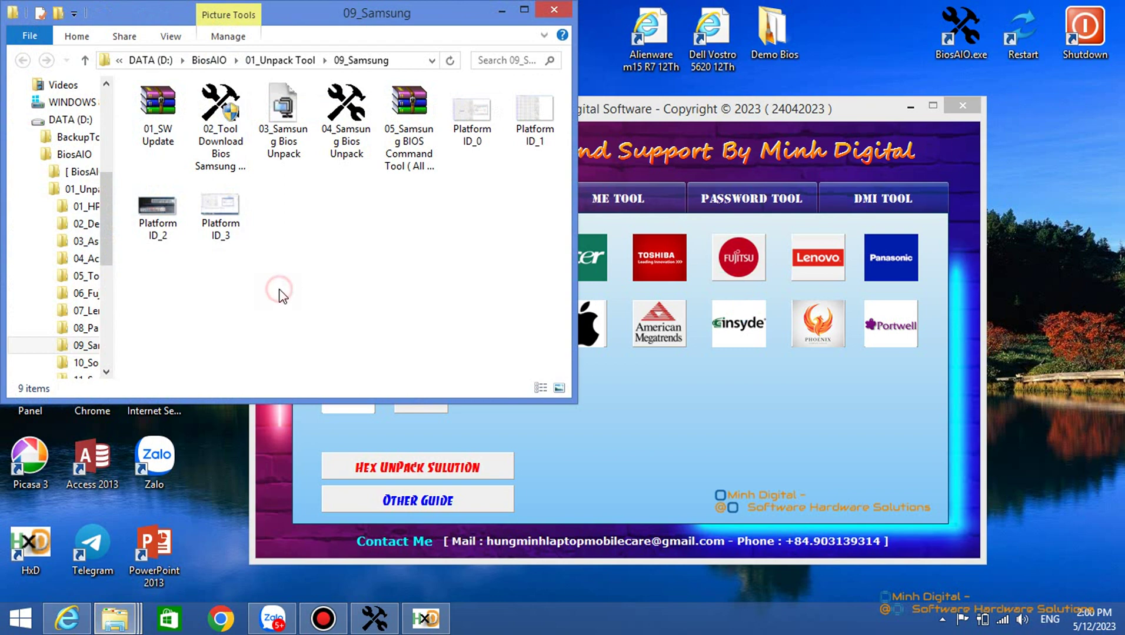
click(231, 115)
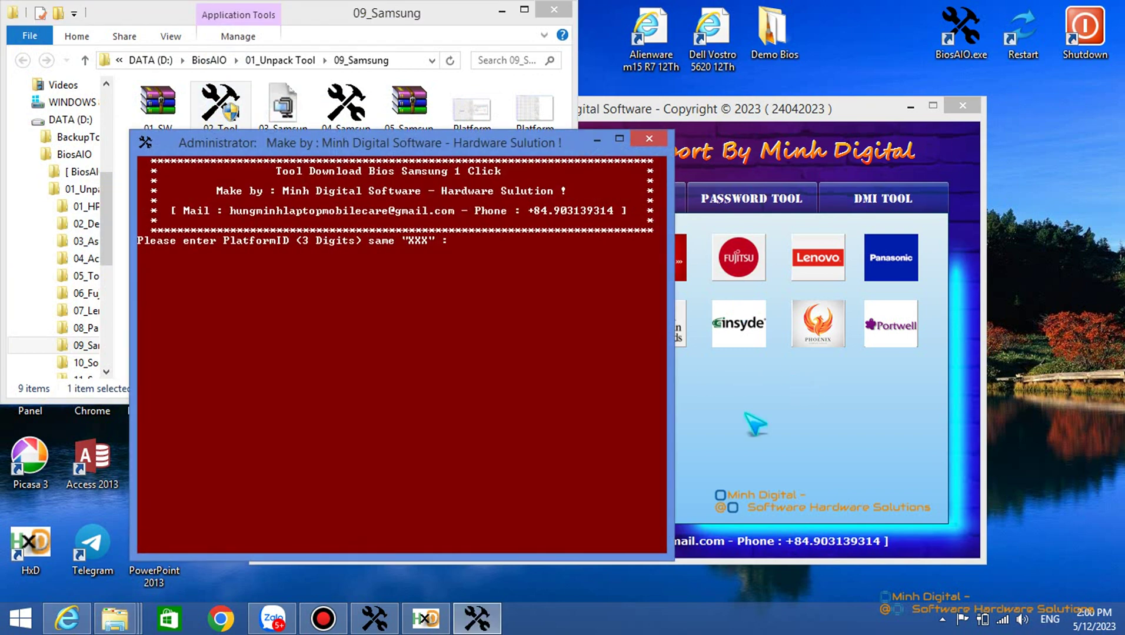
Try to download the Samsung BIOS for platform ID CFD, dismissing each message until the tool exits.
click(424, 622)
click(426, 625)
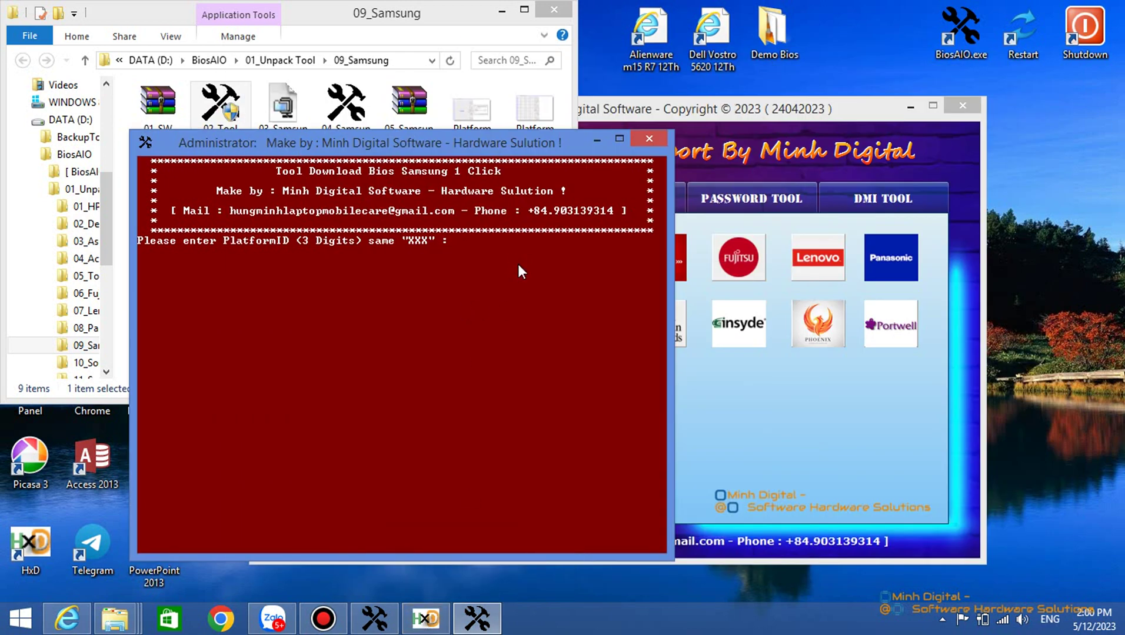
text(CFD)
key(Return)
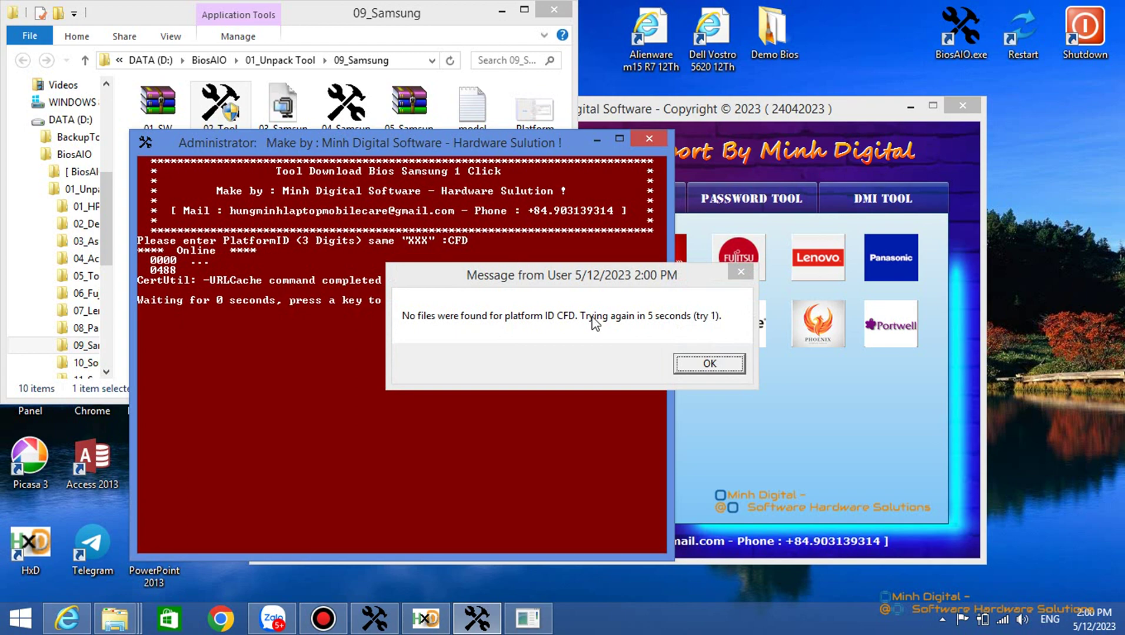
click(710, 366)
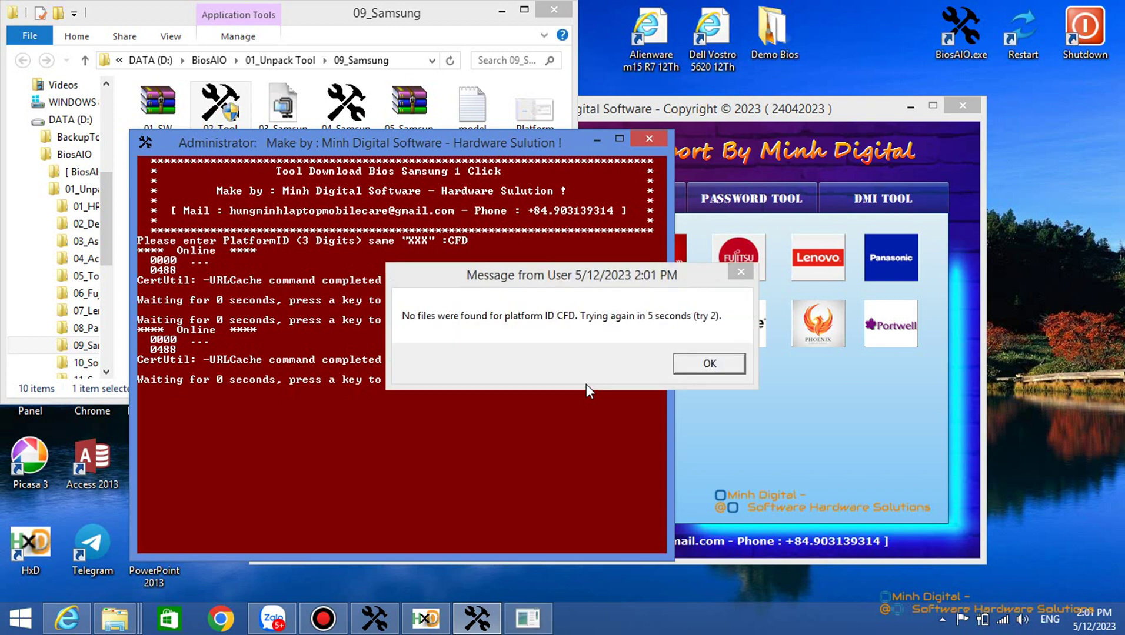
click(678, 365)
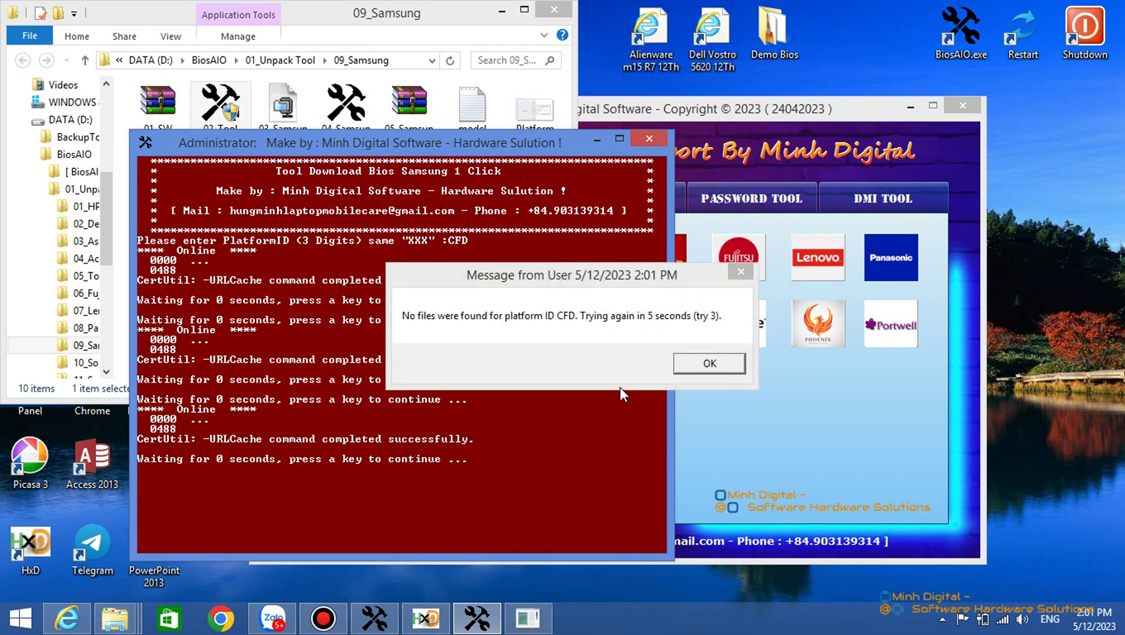
click(682, 364)
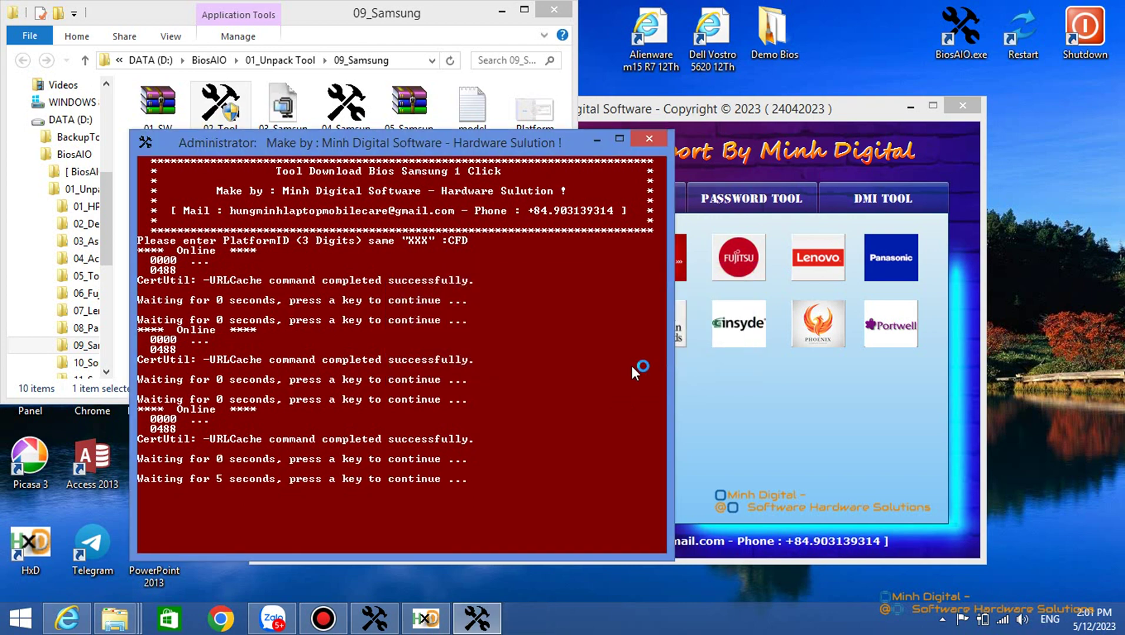
drag(444, 144, 779, 72)
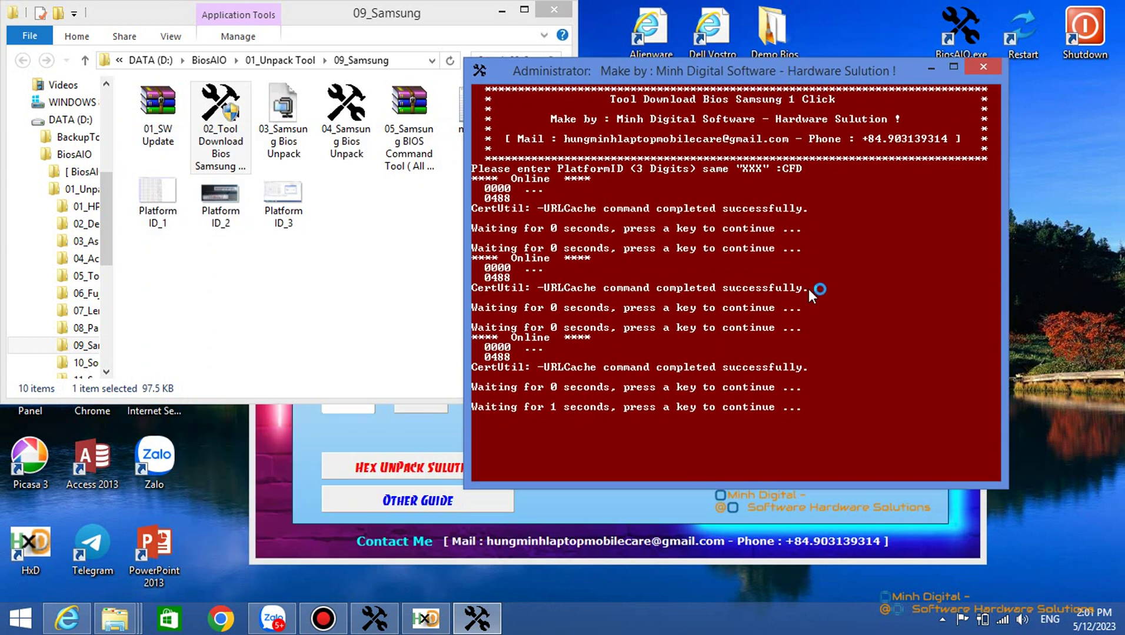
click(659, 365)
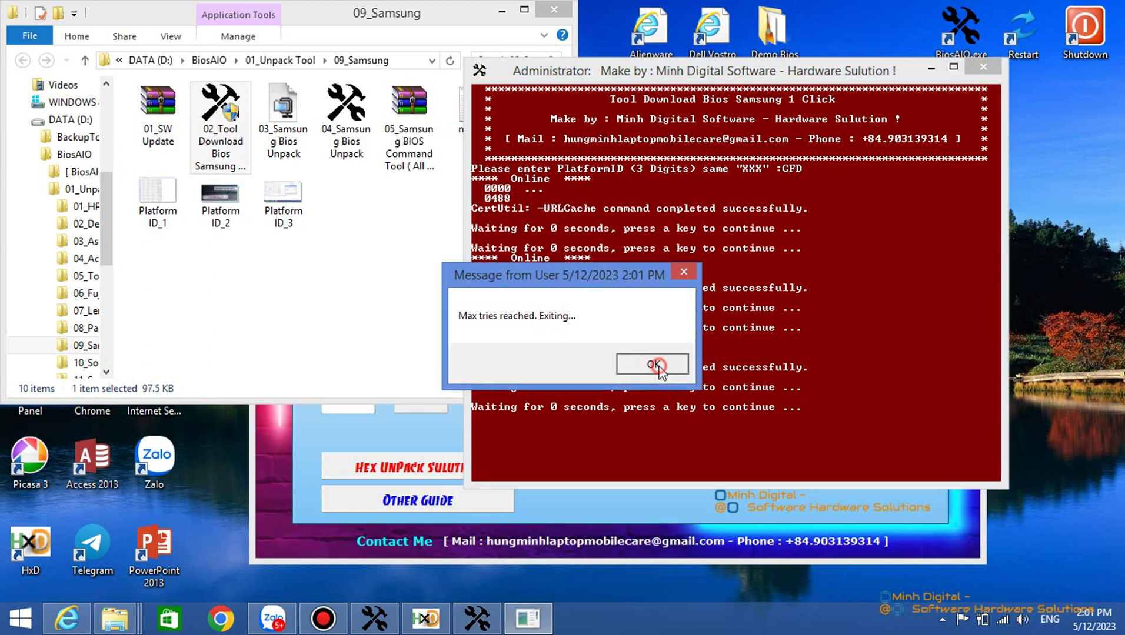
Delete the leftover model file, relaunch the Samsung BIOS download tool and enter platform ID CFD.
click(471, 109)
right_click(493, 116)
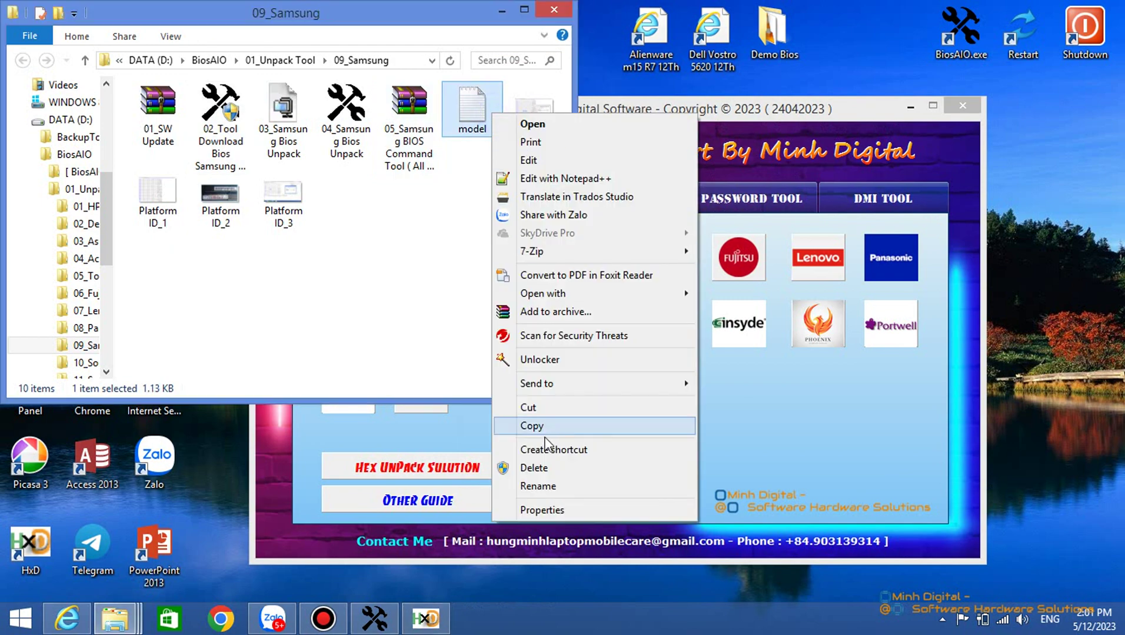
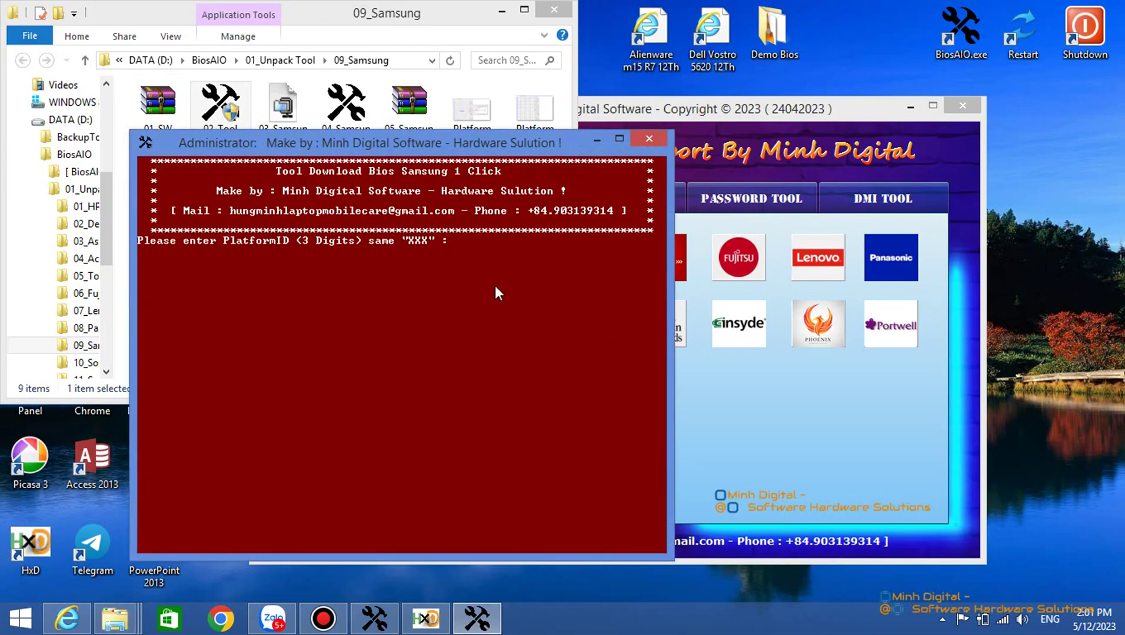
text(CFD)
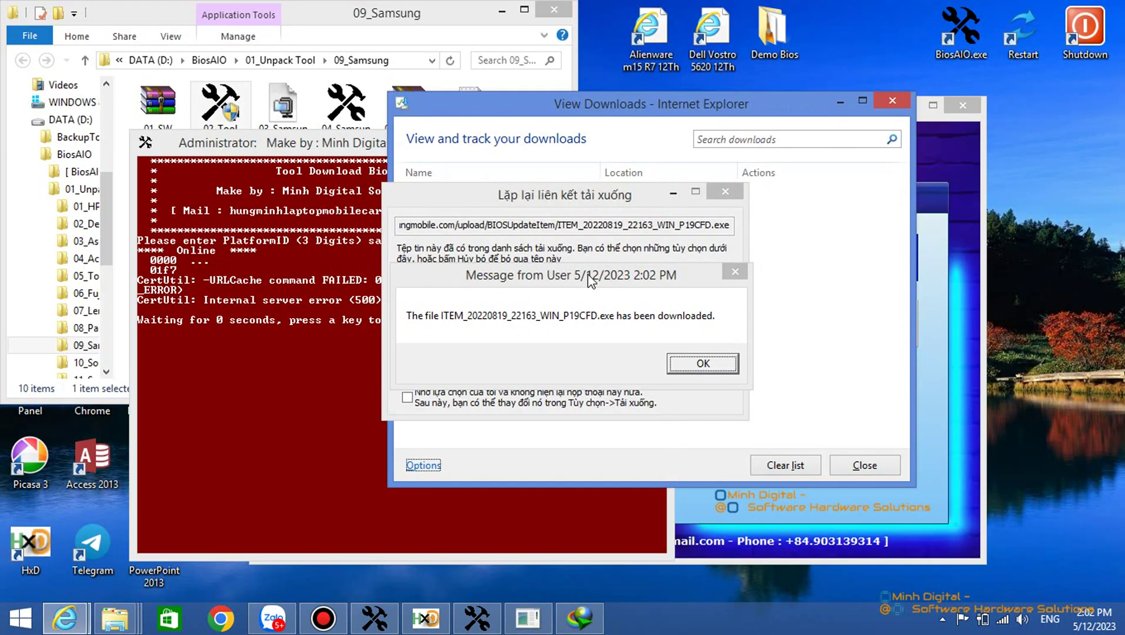
Dismiss the tool's messages about the finished download and close the web page that it opens.
drag(591, 282, 641, 168)
click(741, 268)
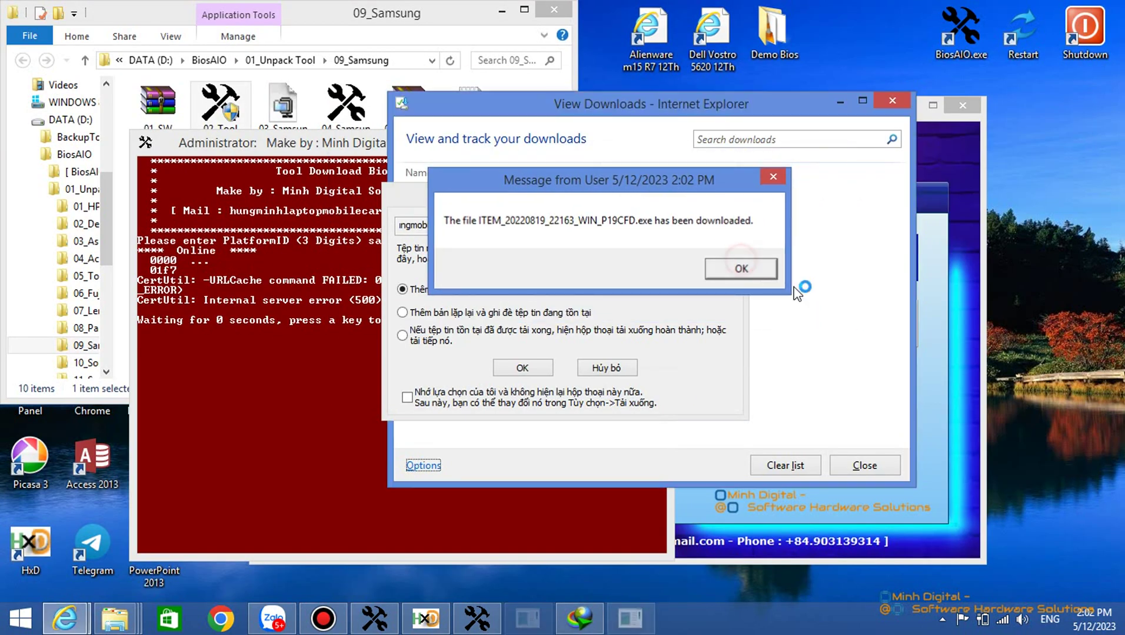
click(655, 361)
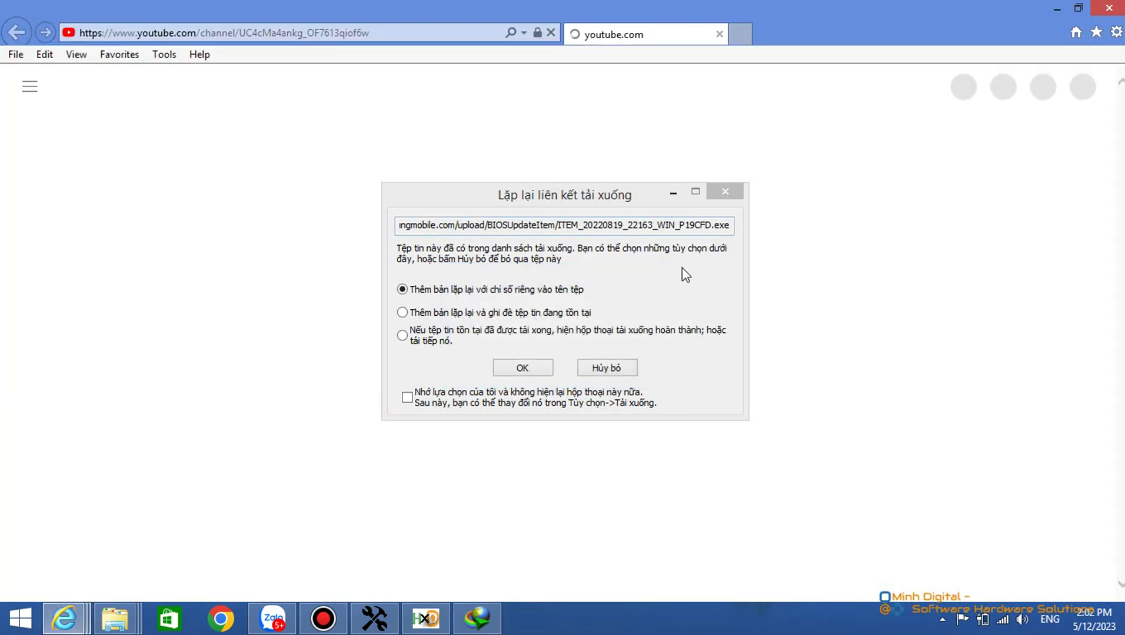
click(1109, 9)
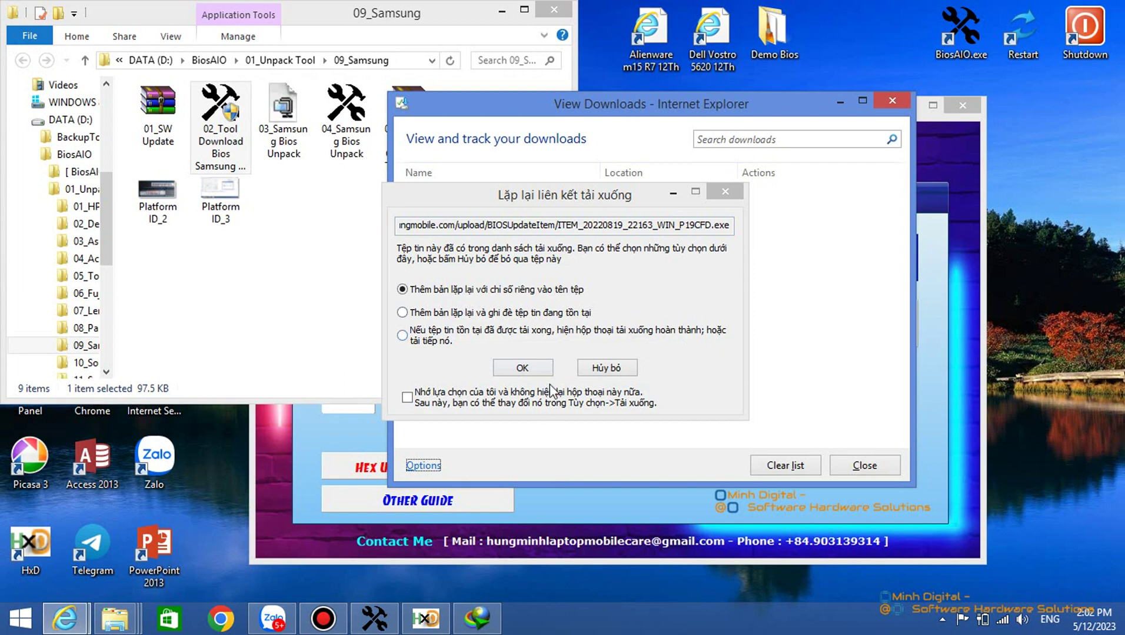
Try to download ITEM_20220819_22163_WIN_P19CFD.exe to the Desktop as a separately numbered duplicate, and close the remaining download windows.
click(522, 368)
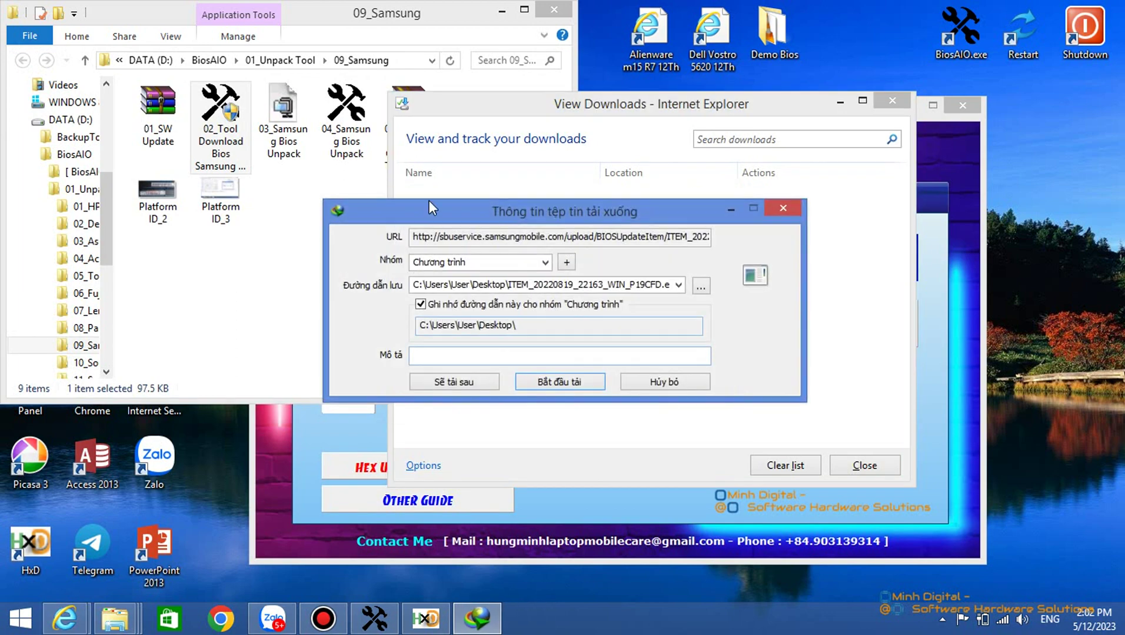
click(700, 287)
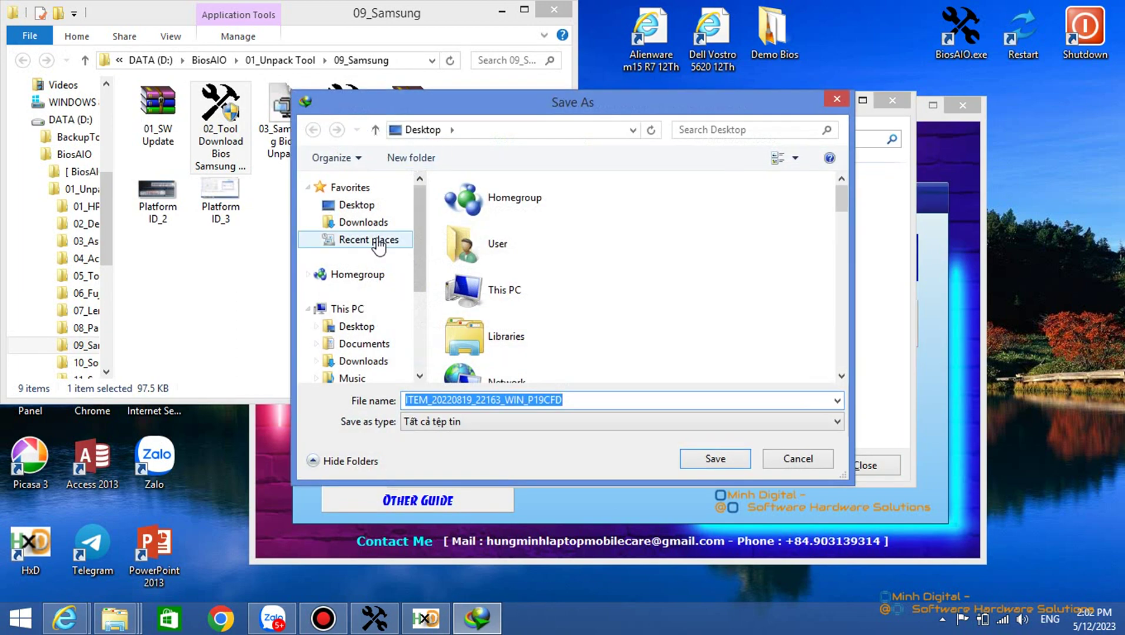
click(348, 206)
click(712, 460)
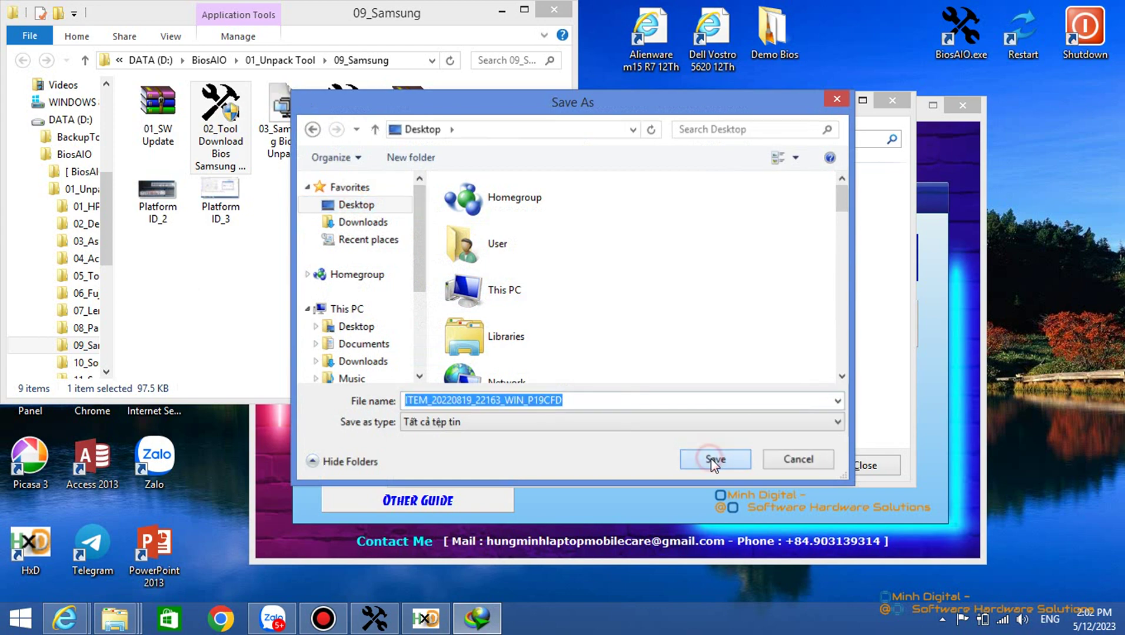
click(538, 387)
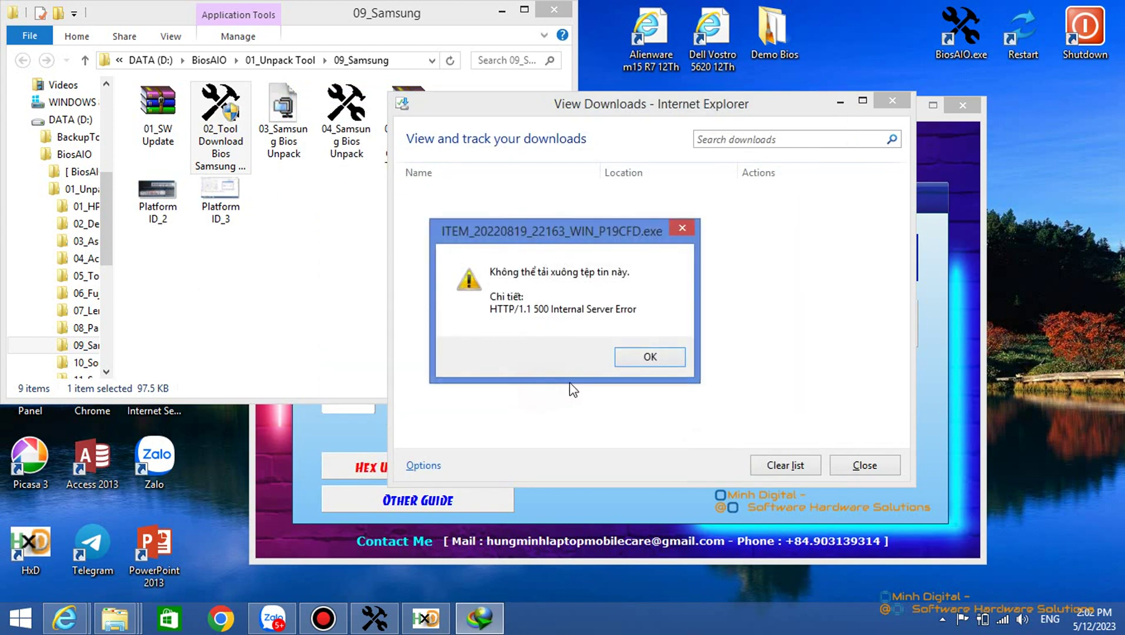
click(658, 357)
click(862, 464)
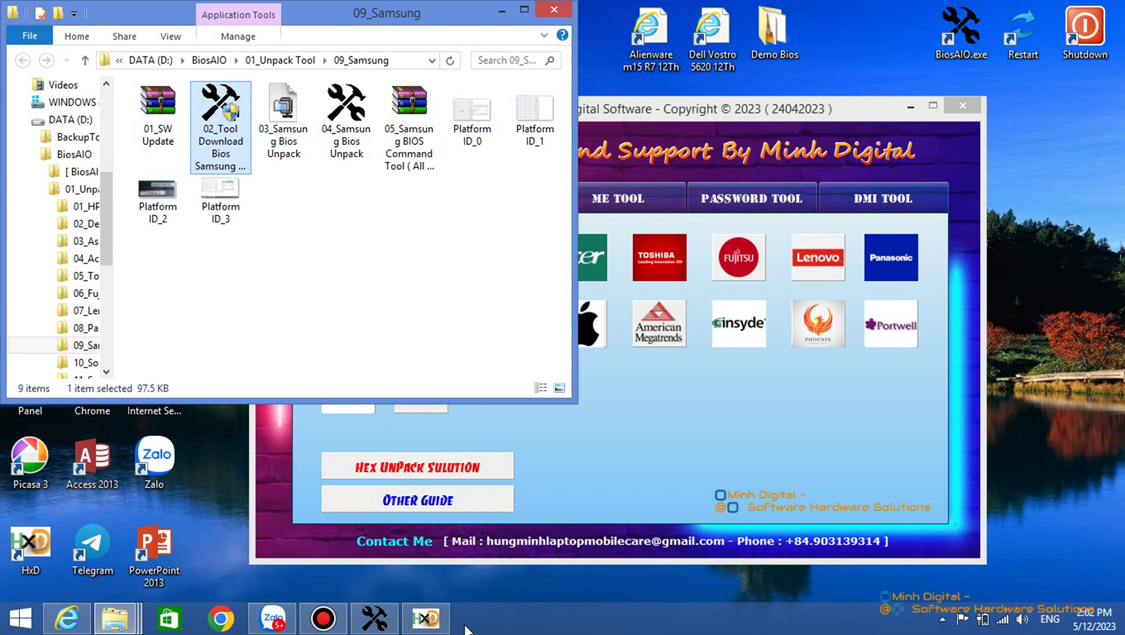
Restart the failed ITEM_20220819_22163_WIN_P19CFD.exe download from the list in Internet Download Manager and close the manager window.
click(942, 620)
double_click(942, 511)
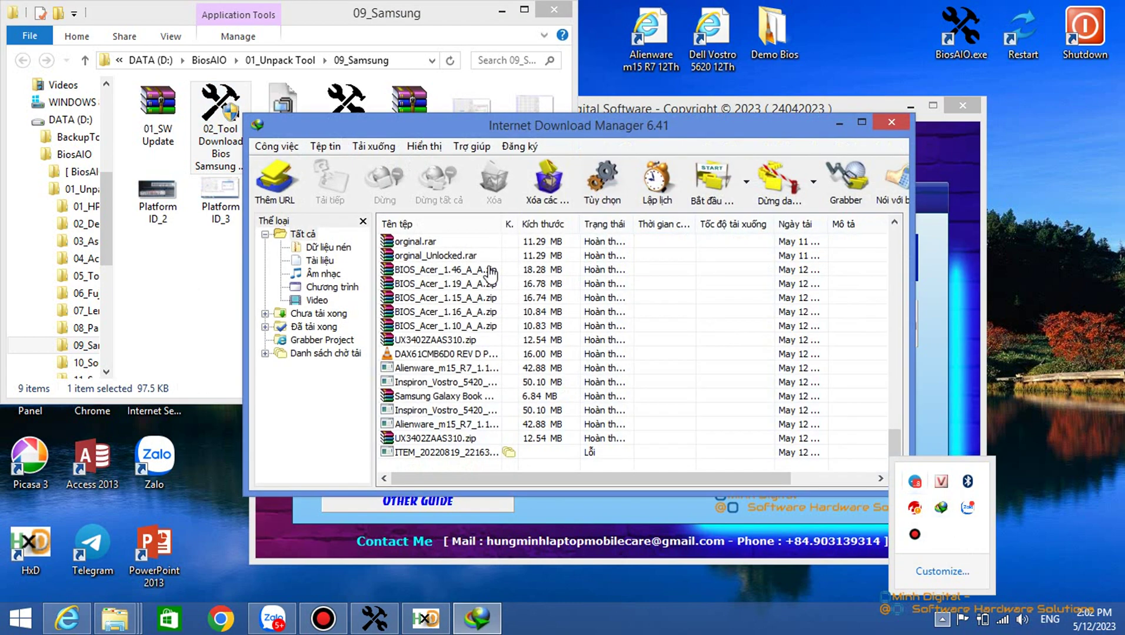
right_click(459, 451)
click(515, 280)
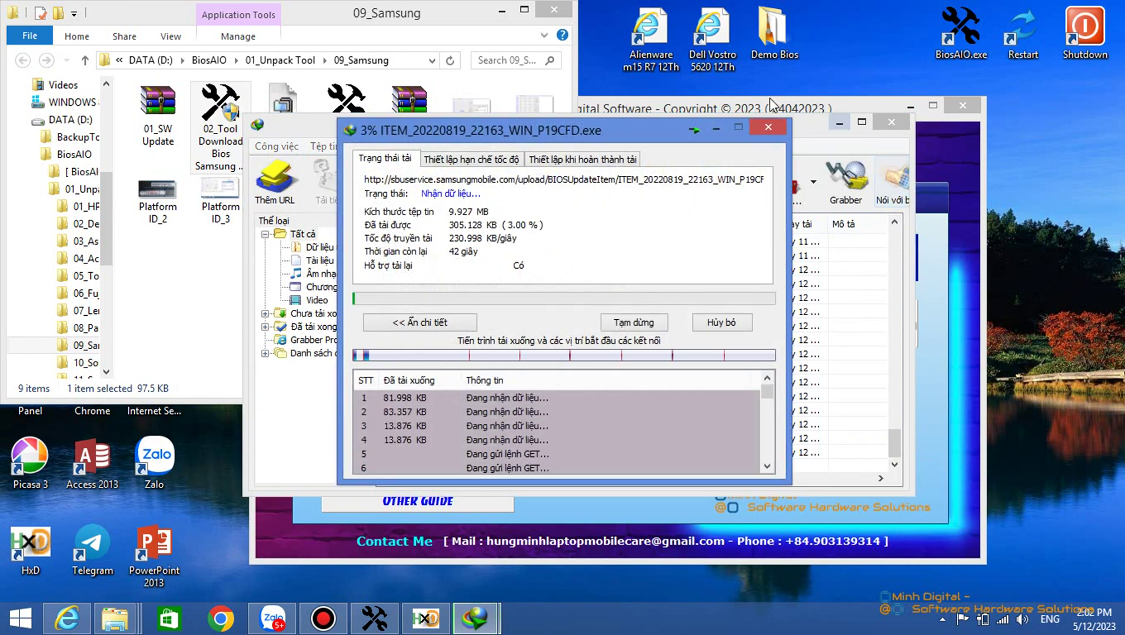
click(768, 127)
click(544, 187)
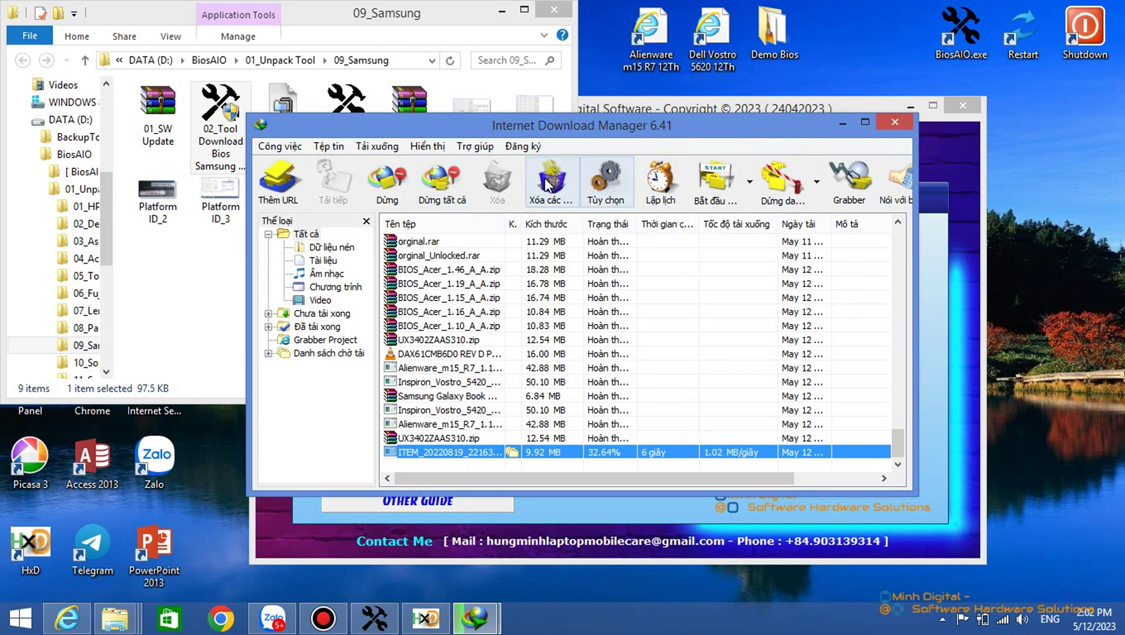
click(649, 340)
click(894, 122)
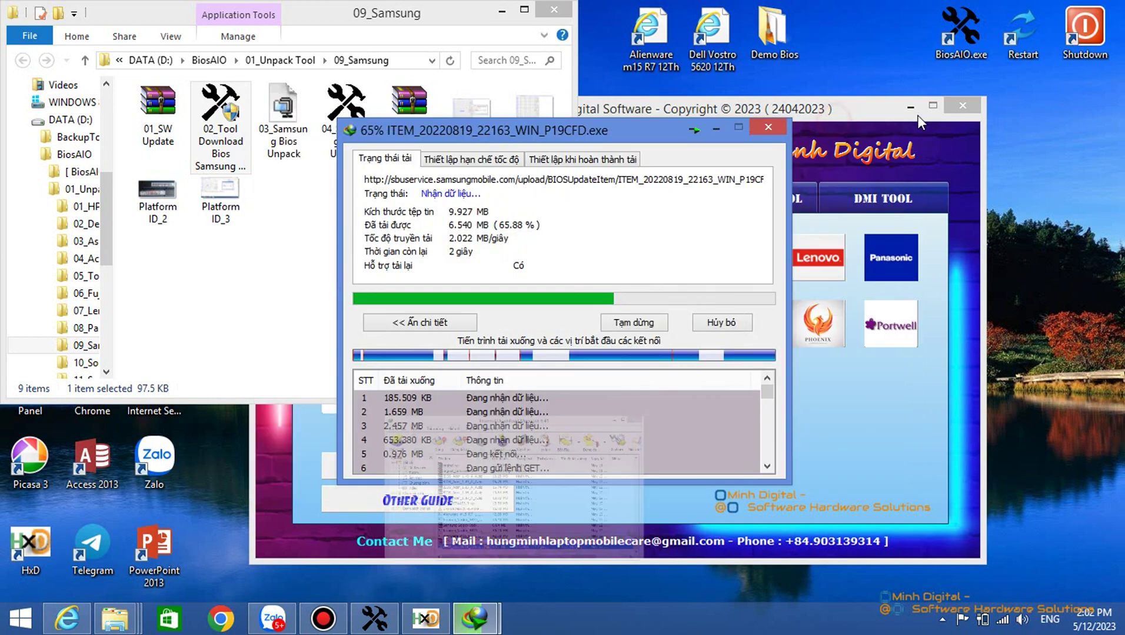
Clear the open windows off the desktop and dismiss the dialog for the completed BIOS download.
click(896, 117)
click(921, 107)
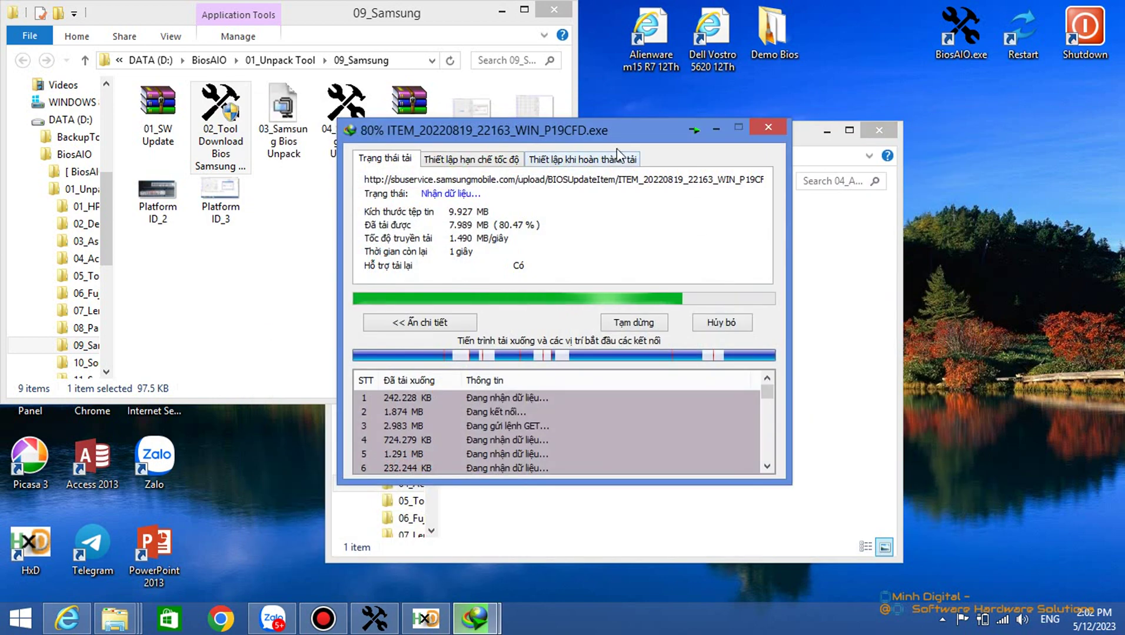
drag(535, 123, 947, 260)
click(788, 304)
click(827, 131)
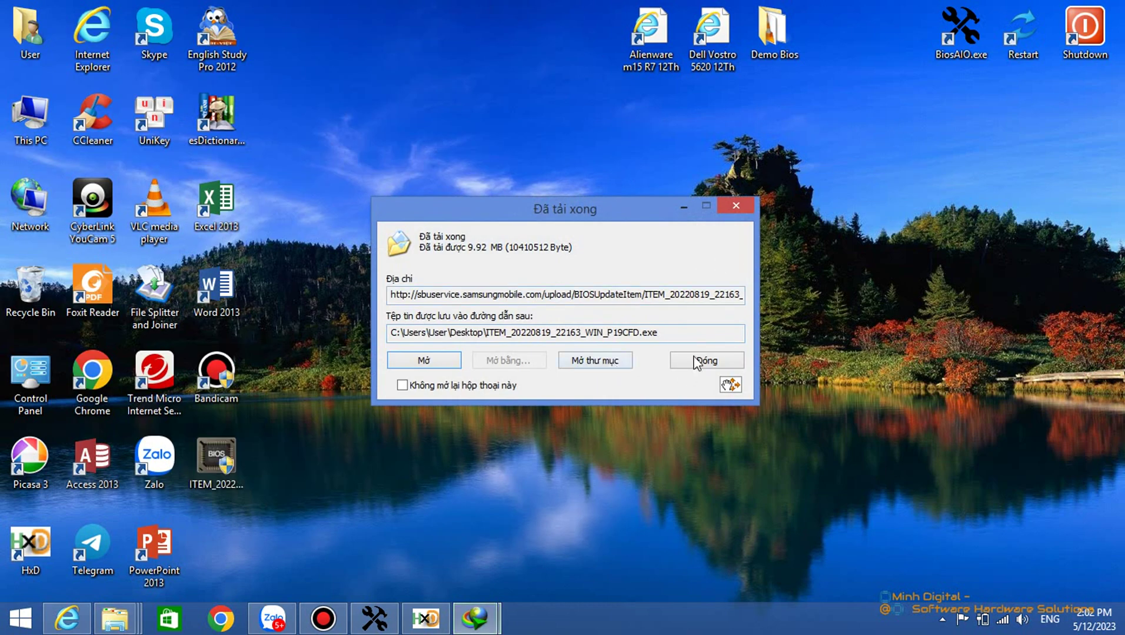
click(706, 361)
Try to unpack the downloaded ITEM_20220819_22163_WIN_P19CFD file with 7-Zip into its own desktop folder, and delete that folder.
click(216, 464)
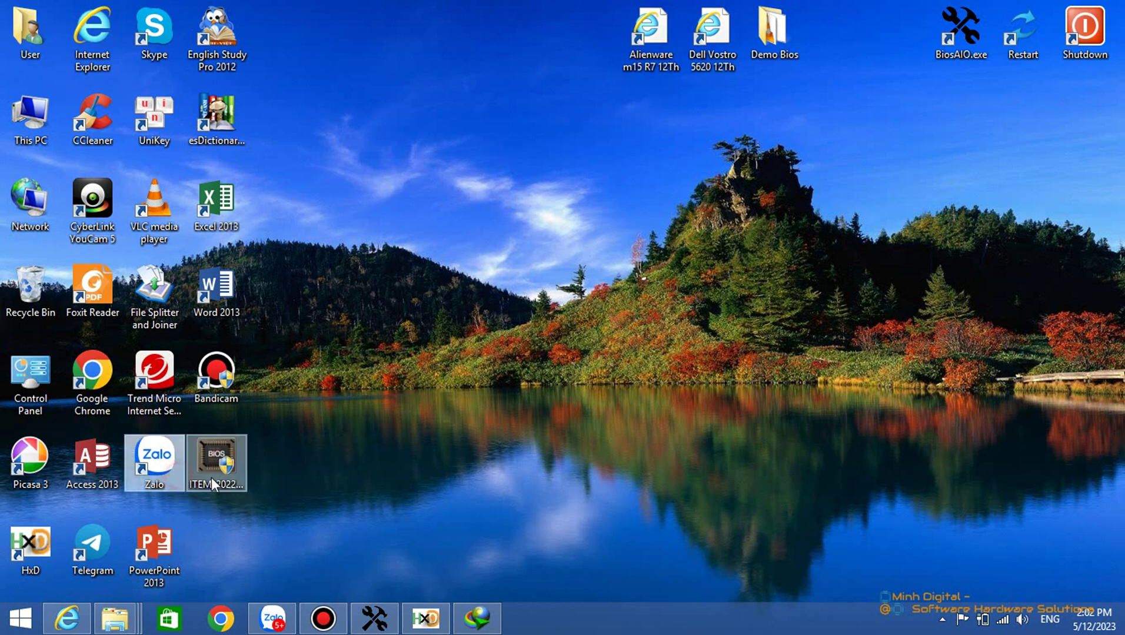
right_click(223, 463)
mouse_move(291, 188)
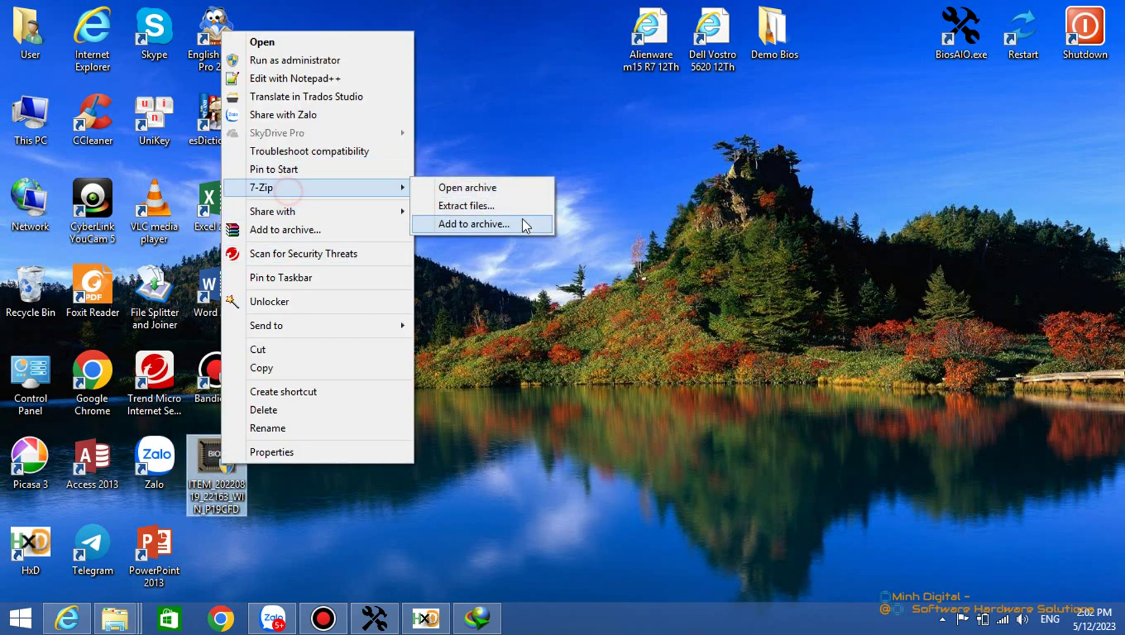
click(492, 206)
click(521, 387)
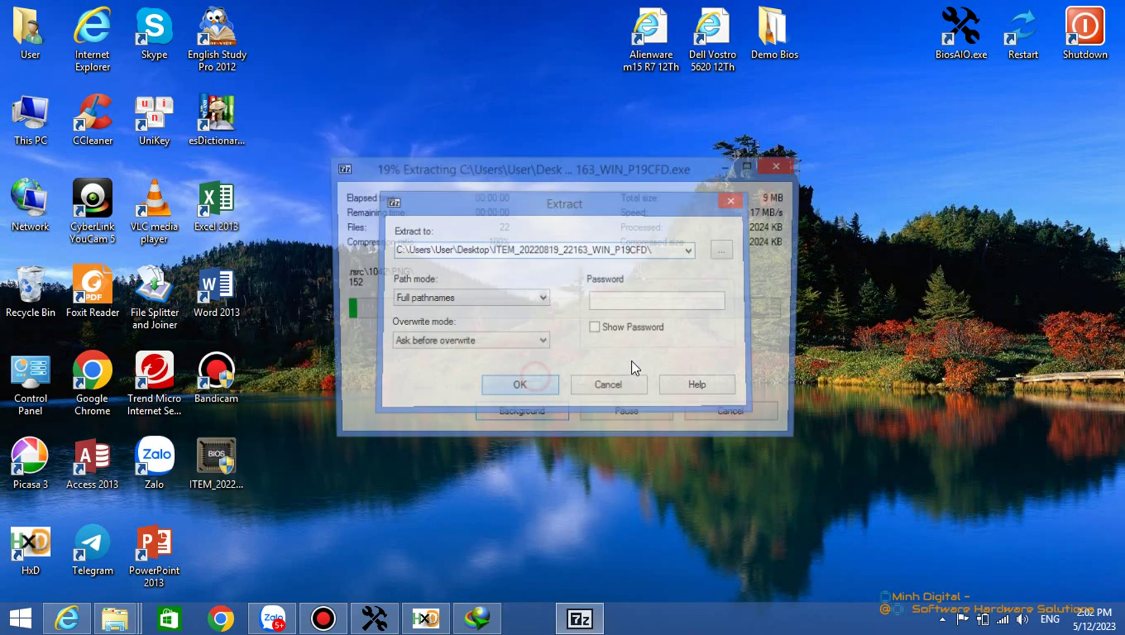
double_click(213, 550)
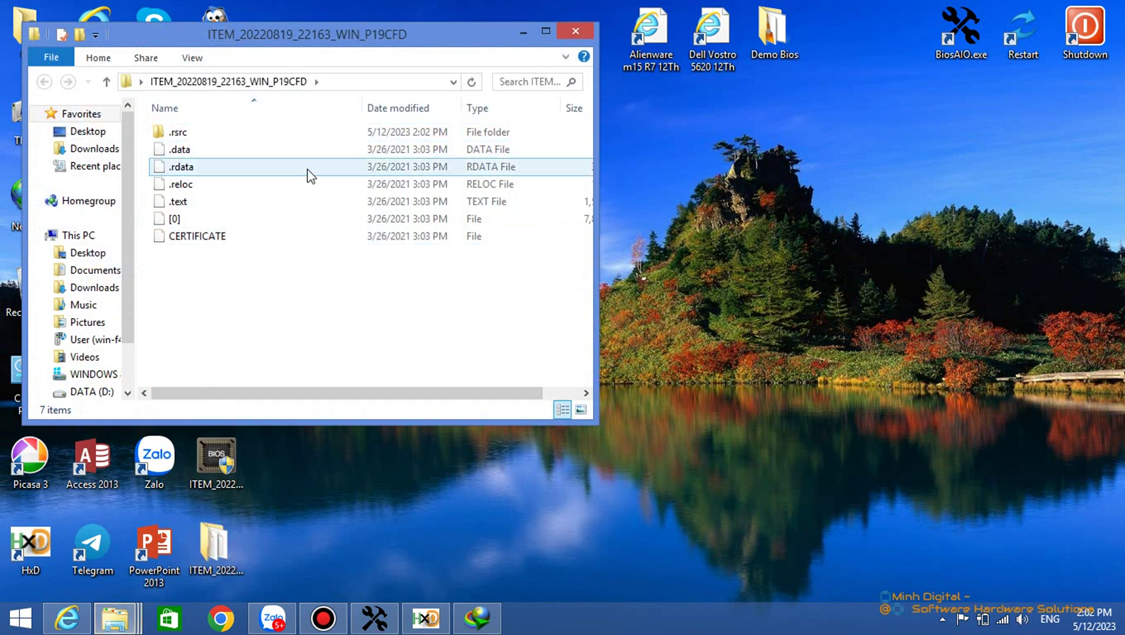
click(307, 168)
click(576, 31)
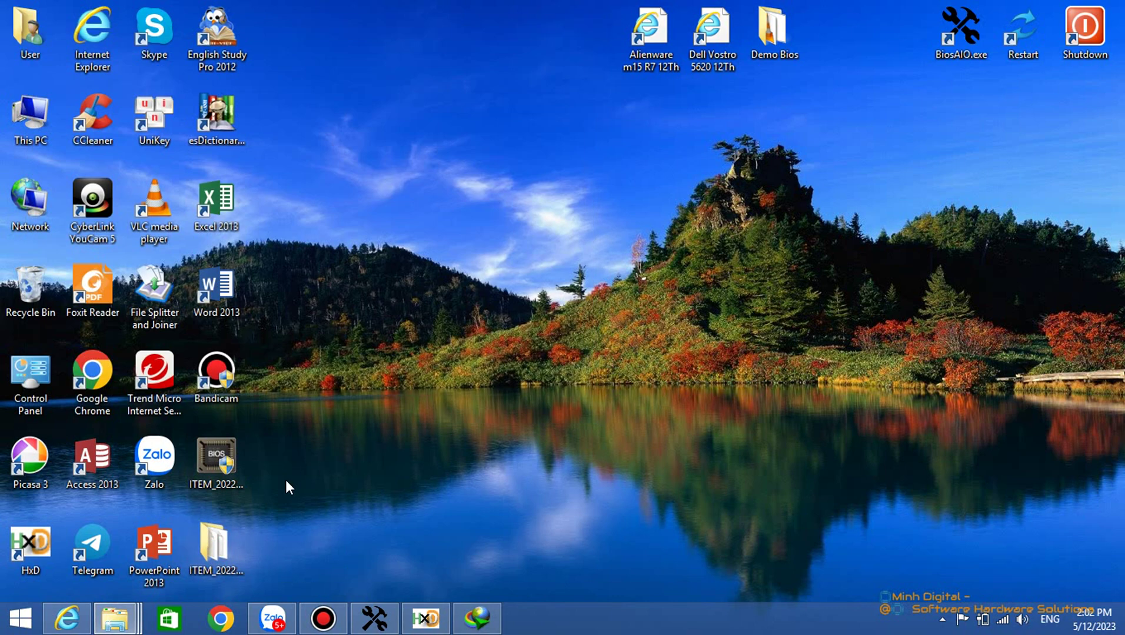
right_click(224, 524)
click(280, 468)
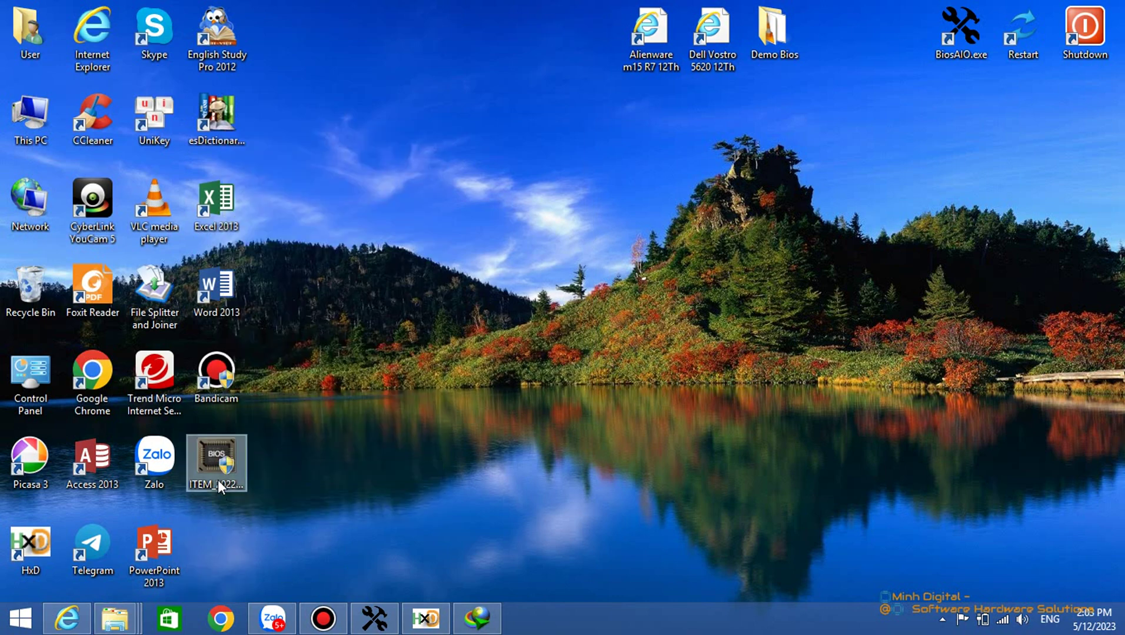
Move the BIOS executable to an empty desktop area, bring back Bios Tool AIO and close all folder windows.
drag(217, 480, 734, 268)
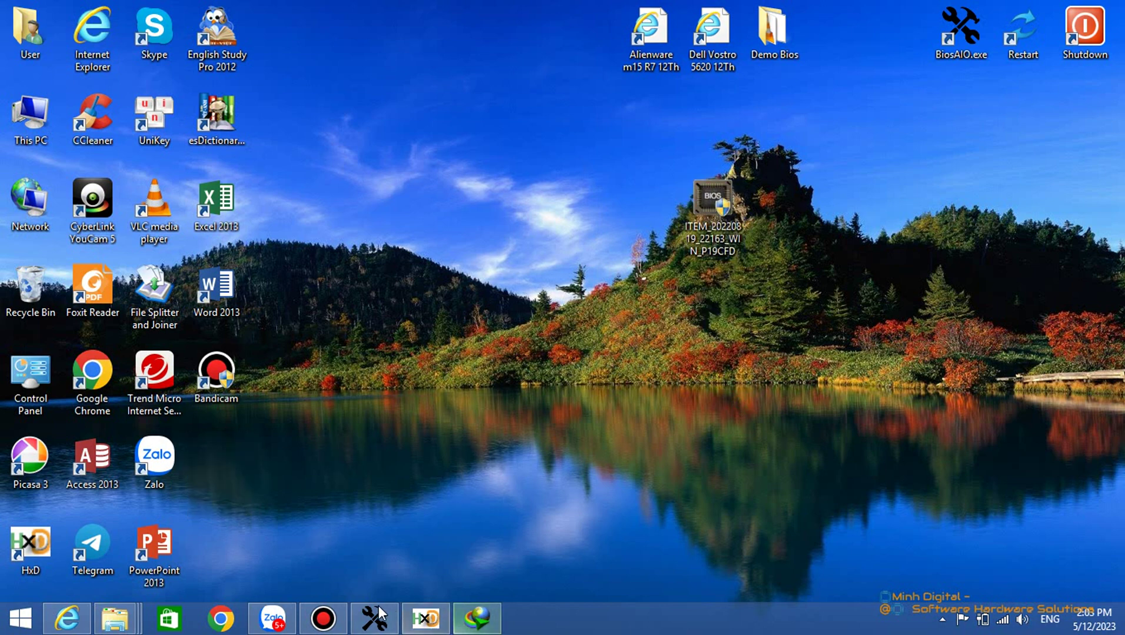
click(363, 623)
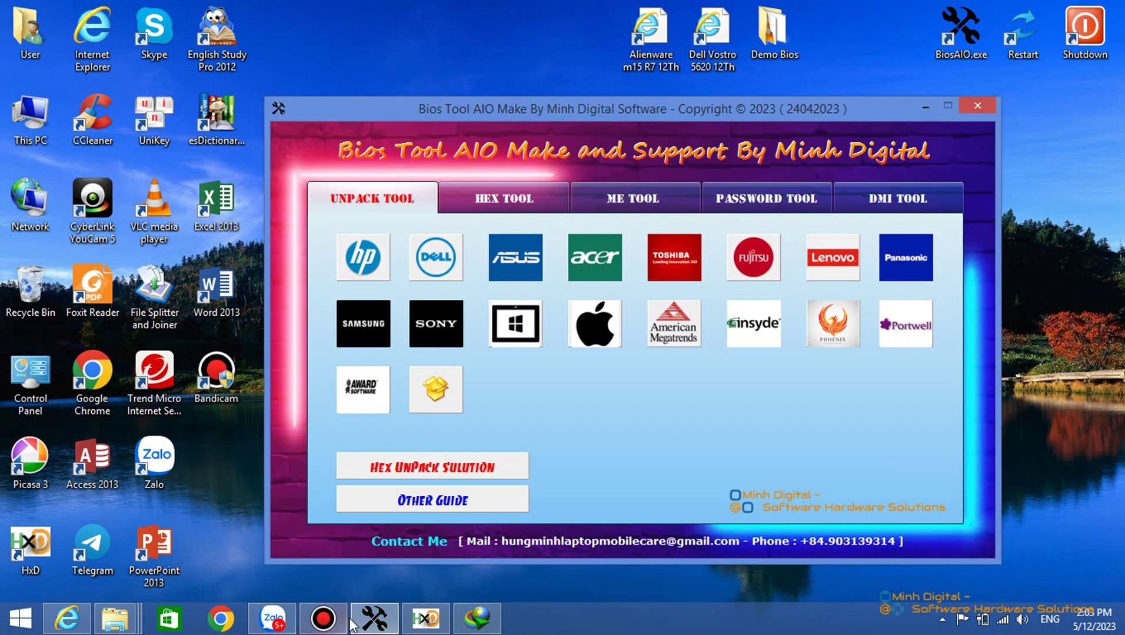
click(115, 618)
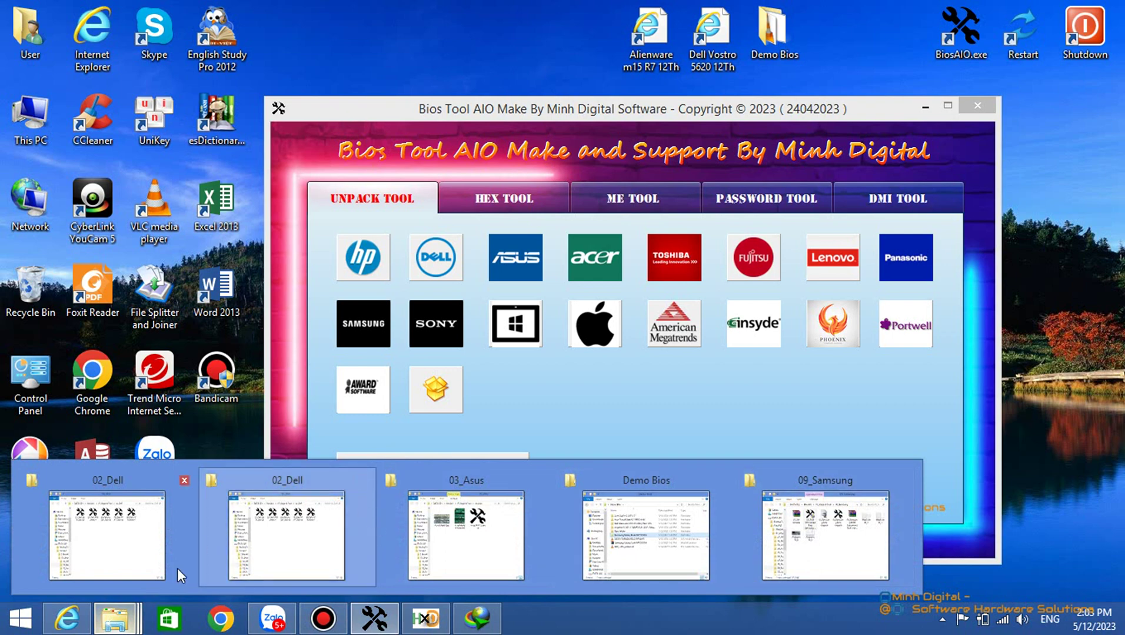
right_click(120, 619)
click(121, 573)
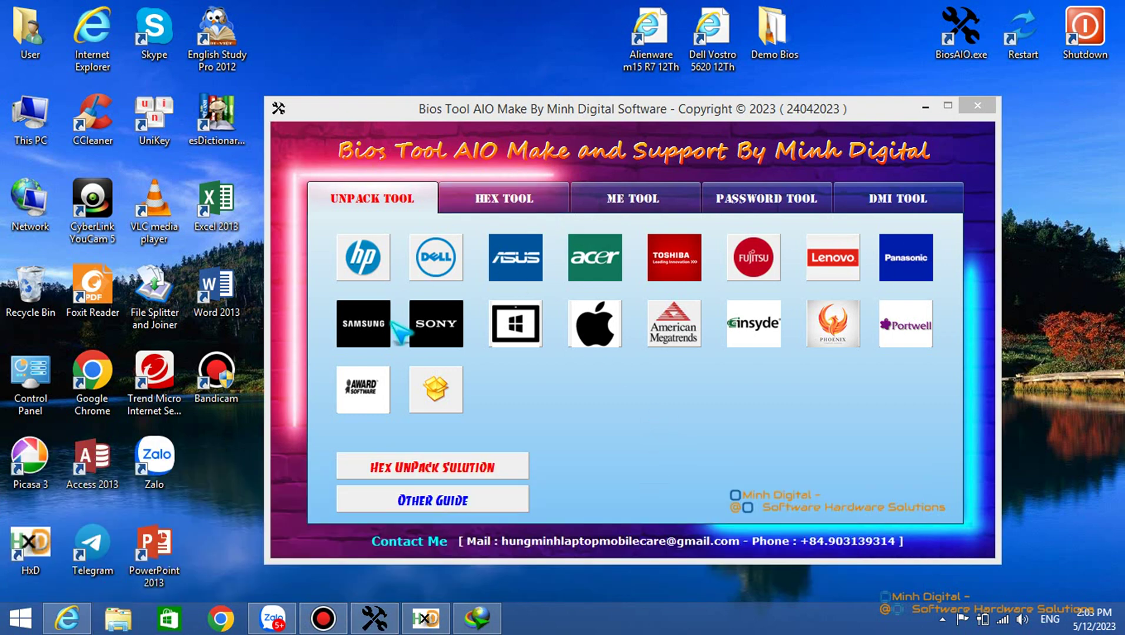
Launch 03_Samsung Bios Unpack from the Samsung unpack tools and arrange the windows so the BIOS file is reachable.
click(374, 332)
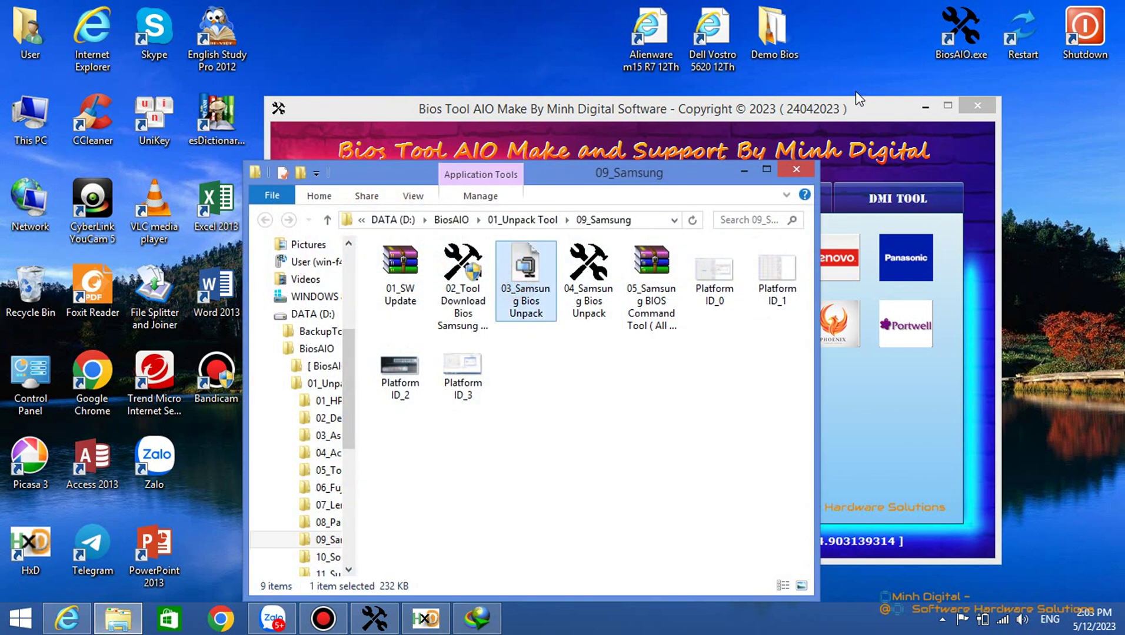
click(836, 110)
drag(830, 110, 1110, 300)
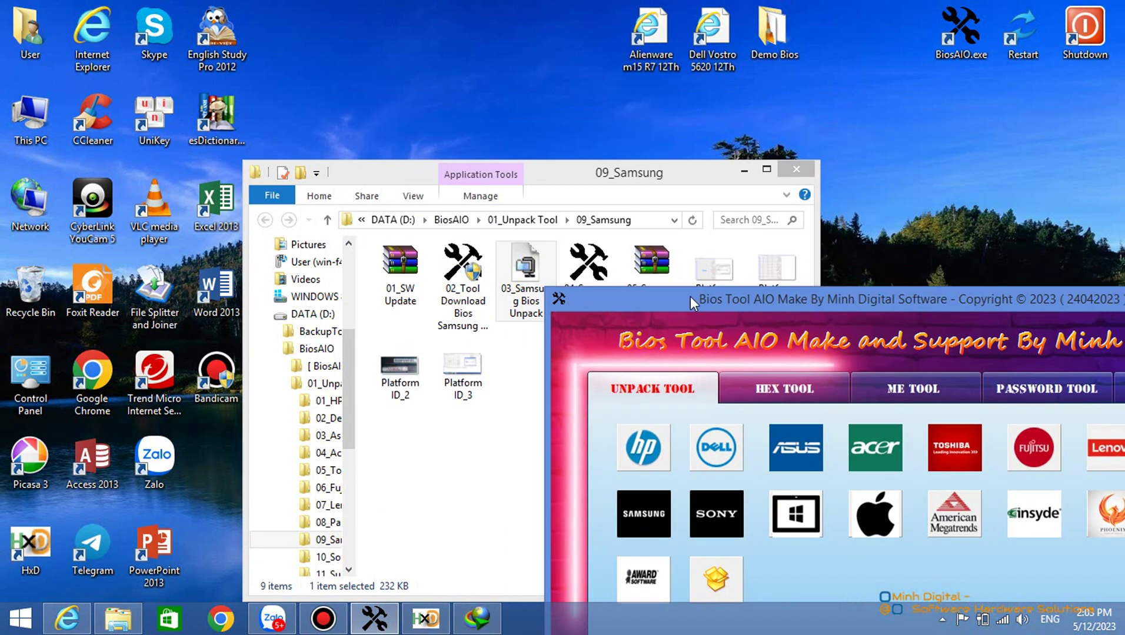
double_click(539, 268)
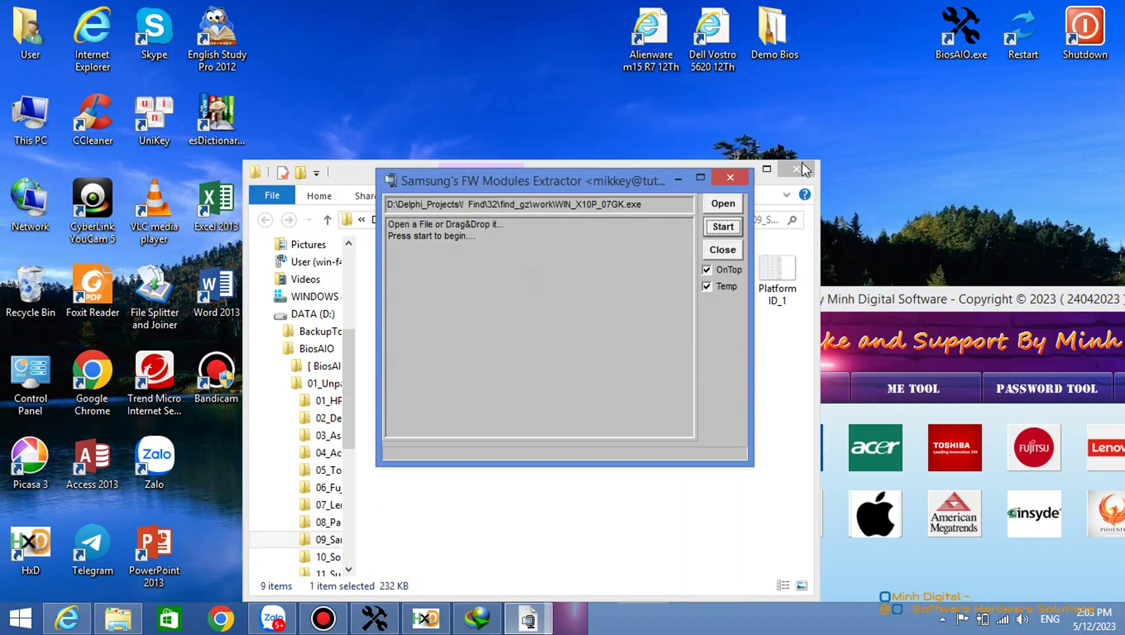
drag(655, 175, 315, 177)
click(743, 170)
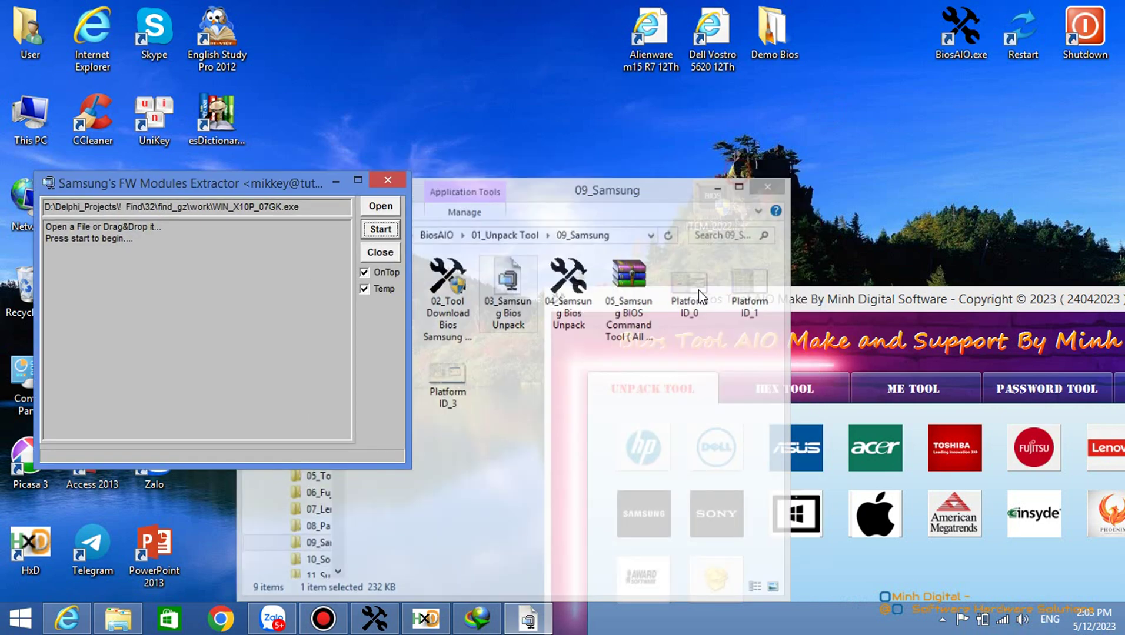
Unpack ITEM_20220819_22163_WIN_P19CFD.exe with Samsung's FW Modules Extractor, close it and move the resulting folder to a clear desktop area.
drag(704, 215, 331, 289)
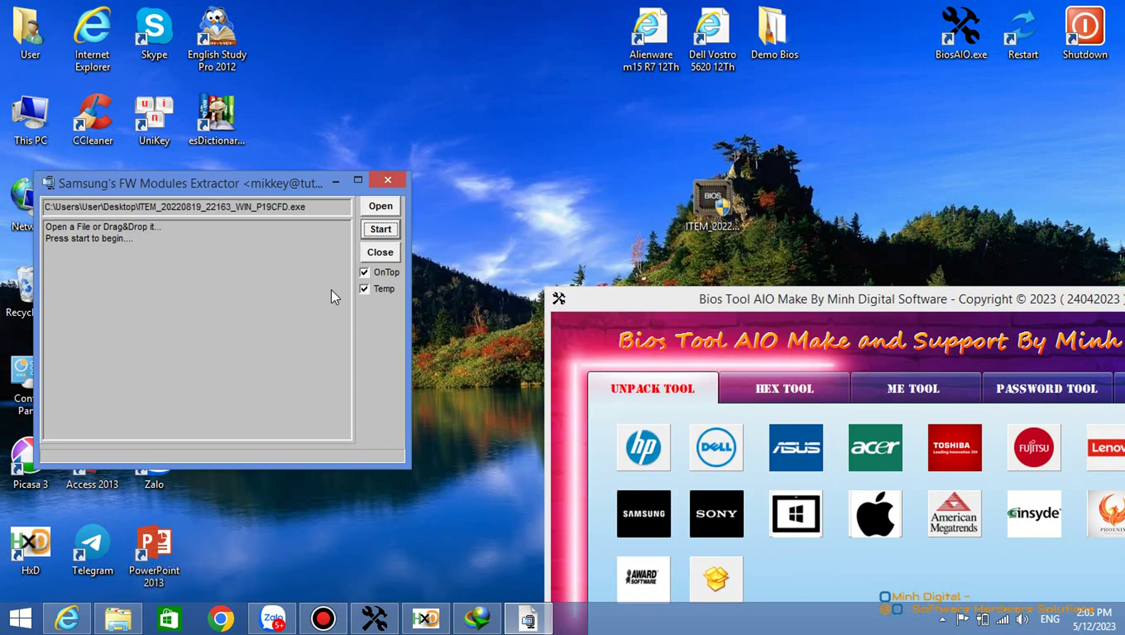
click(380, 231)
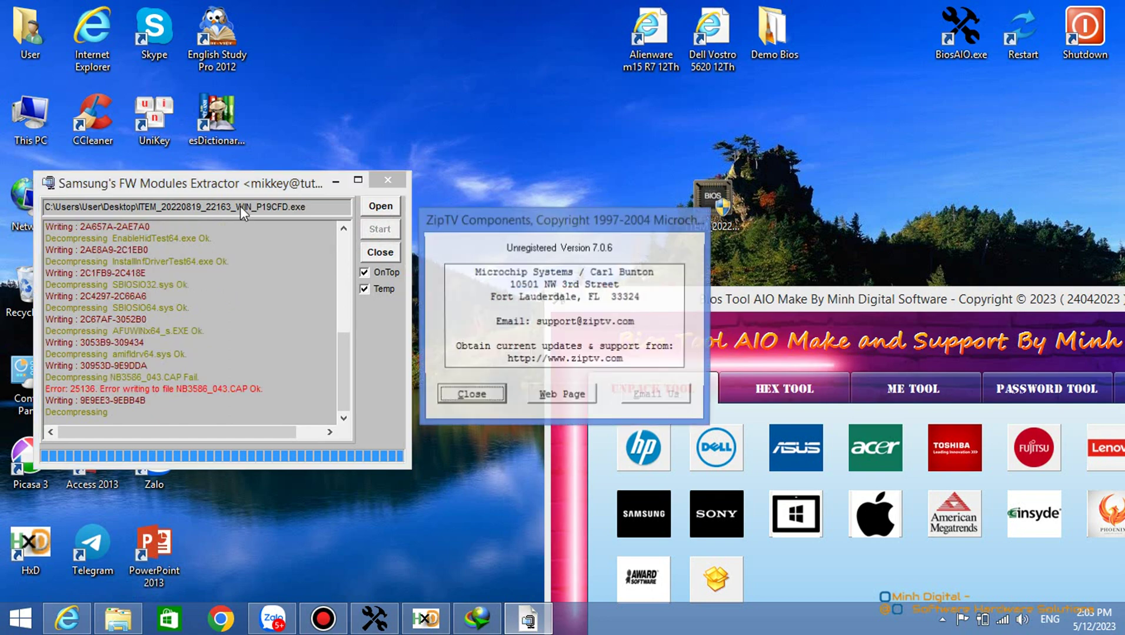
click(467, 394)
click(388, 180)
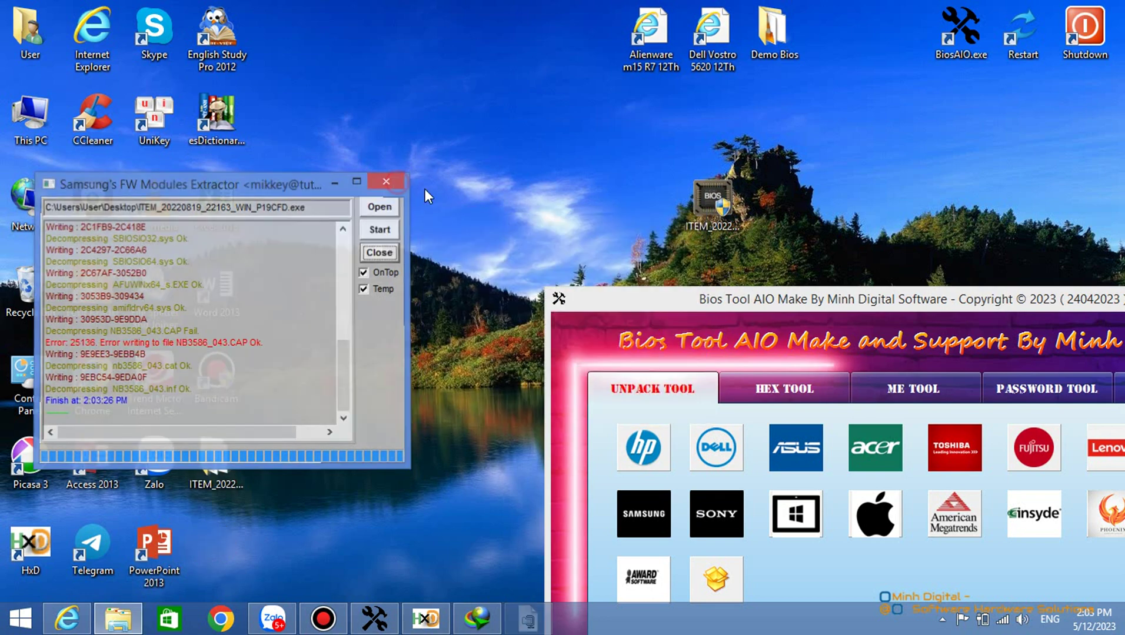
drag(234, 443, 499, 135)
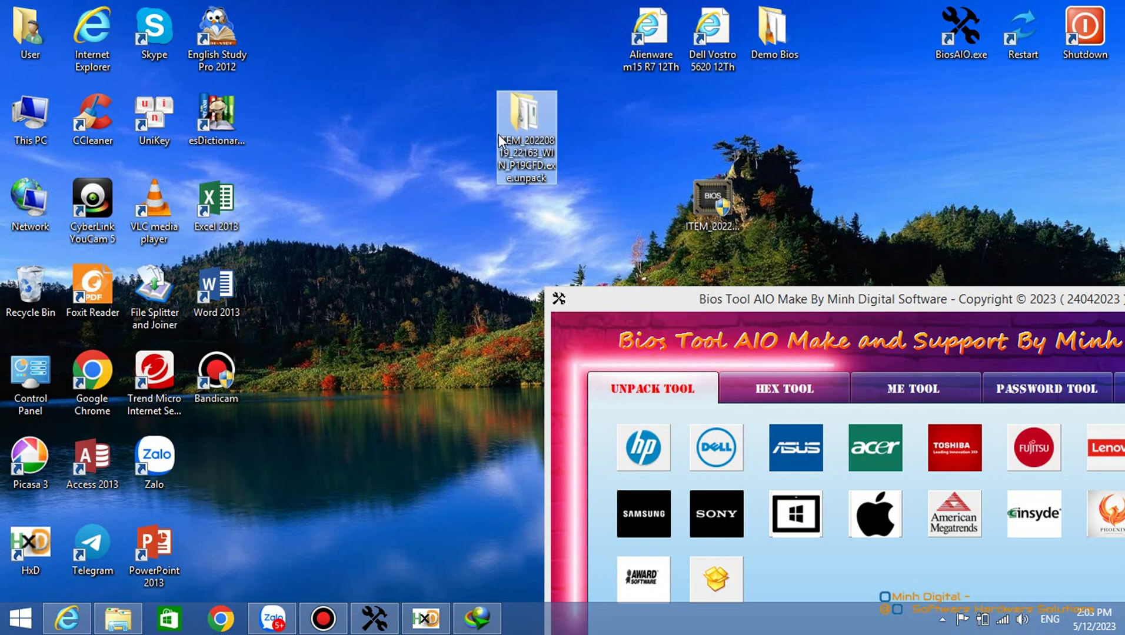
Open the ITEM_20220819_22163_WIN_P19CFD.exe.unpack folder on the desktop and select NB3586_043.CAP.
double_click(498, 135)
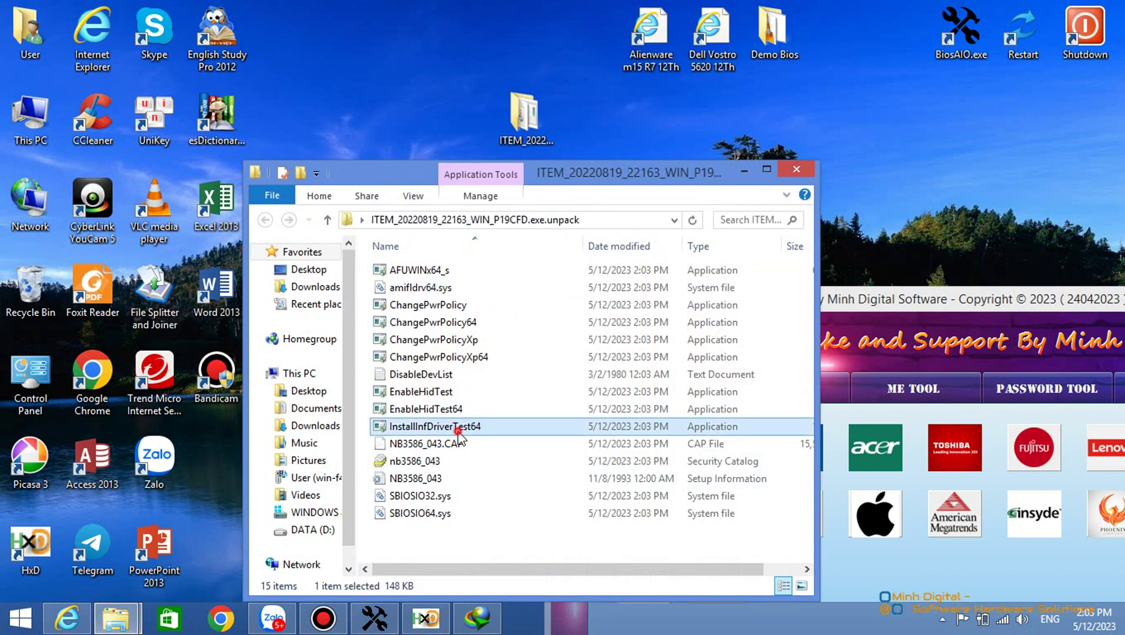
click(449, 463)
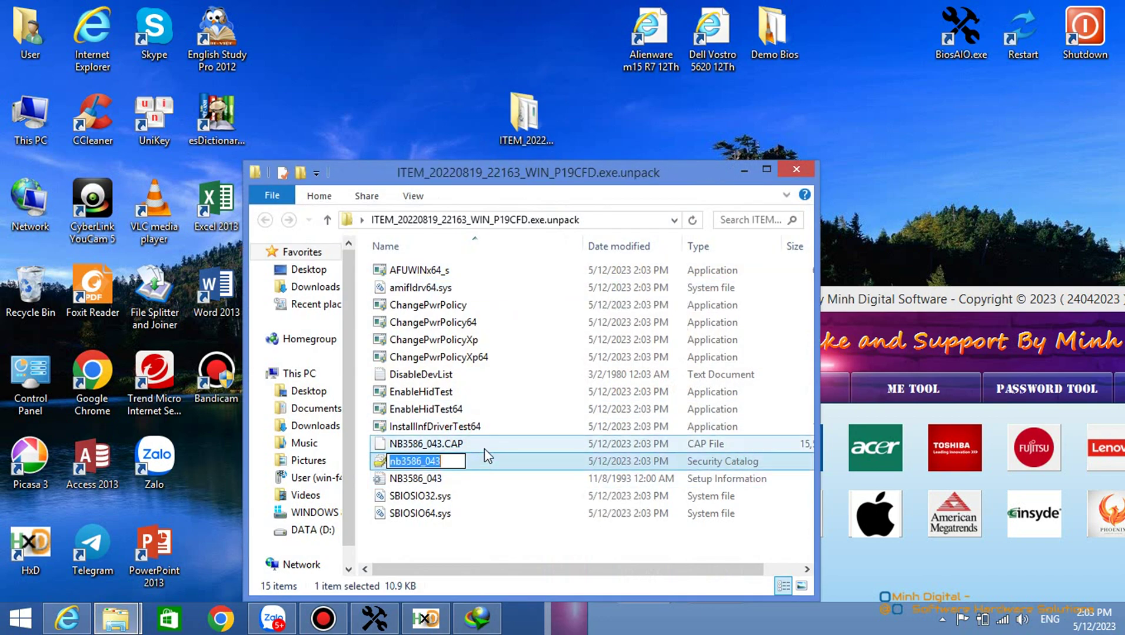
click(485, 446)
Launch HxD from the hex tools of Bios Tool AIO.
drag(835, 301, 892, 237)
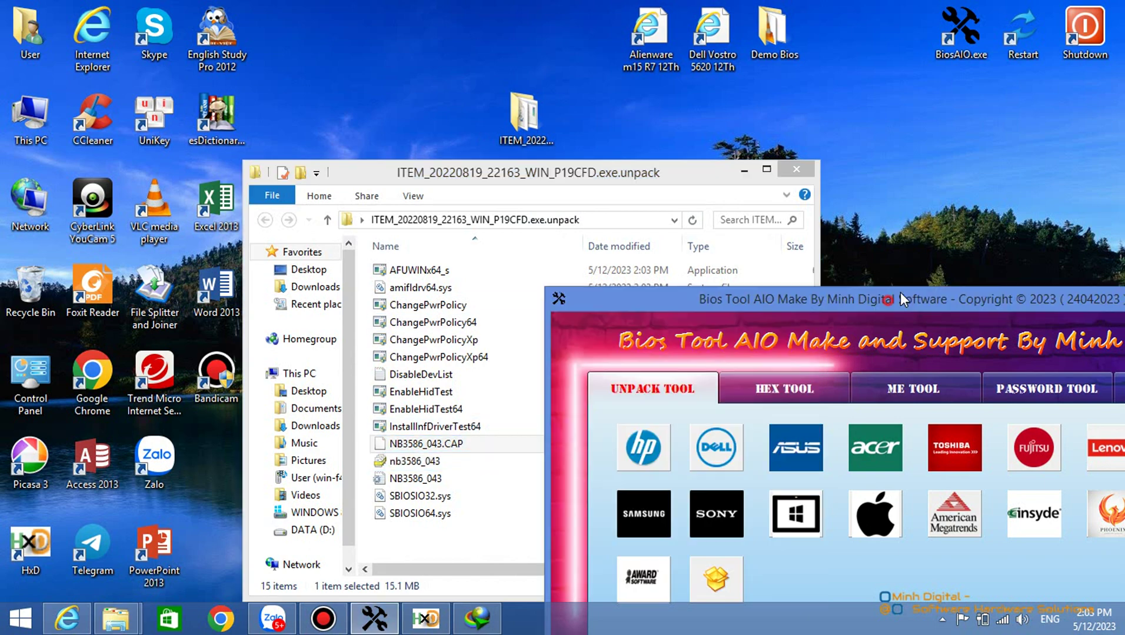
click(841, 325)
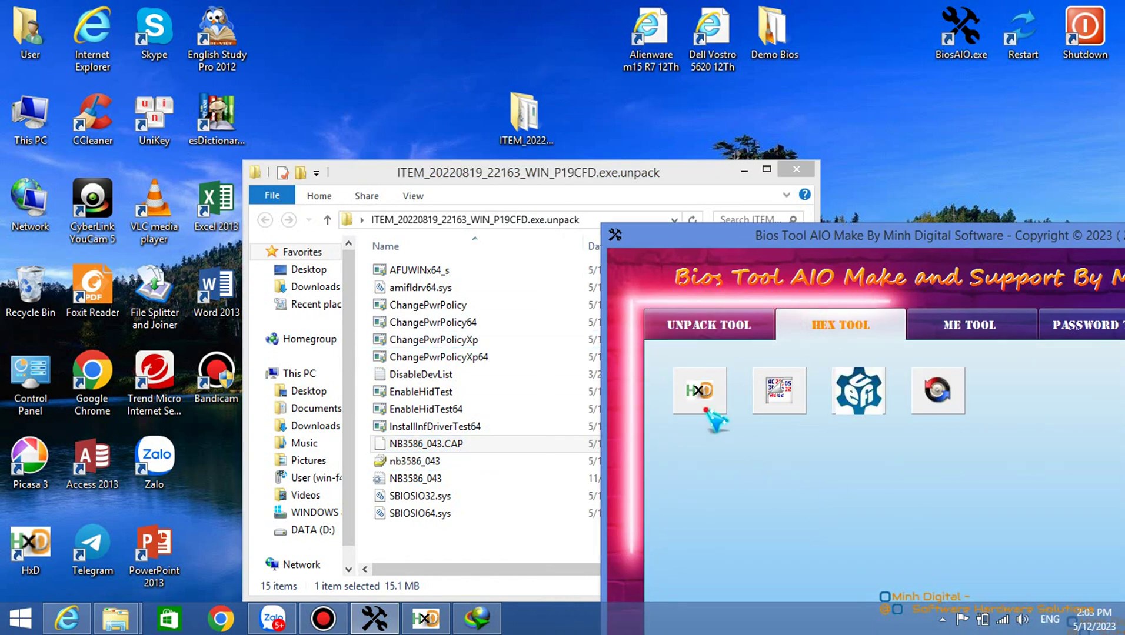
click(700, 389)
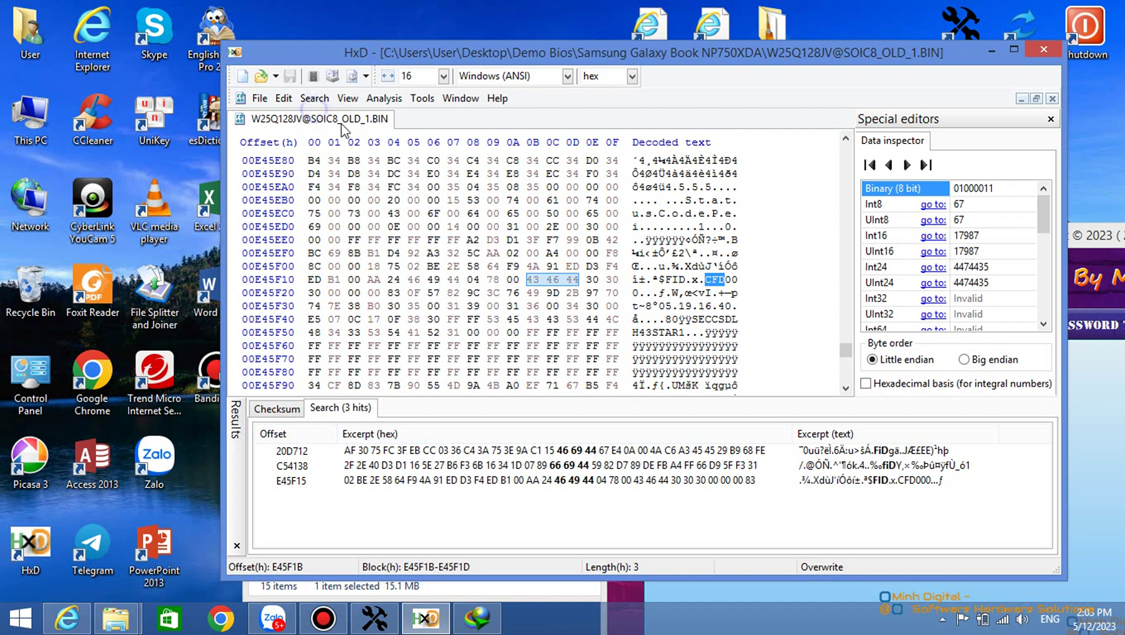
right_click(326, 119)
click(357, 125)
drag(478, 57, 800, 115)
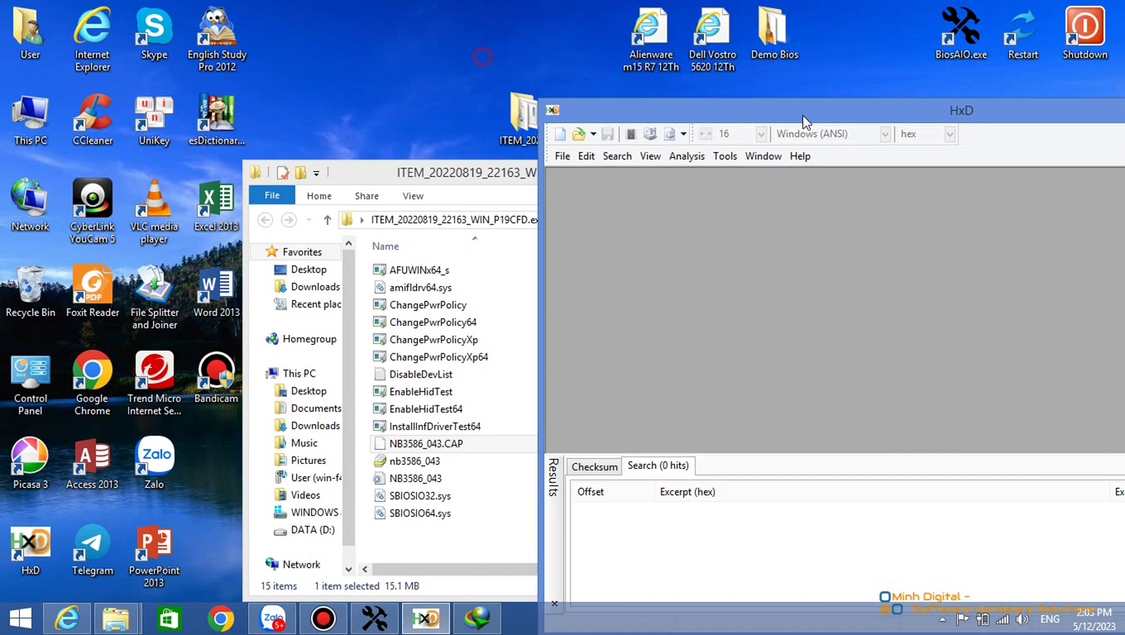
drag(442, 445, 759, 334)
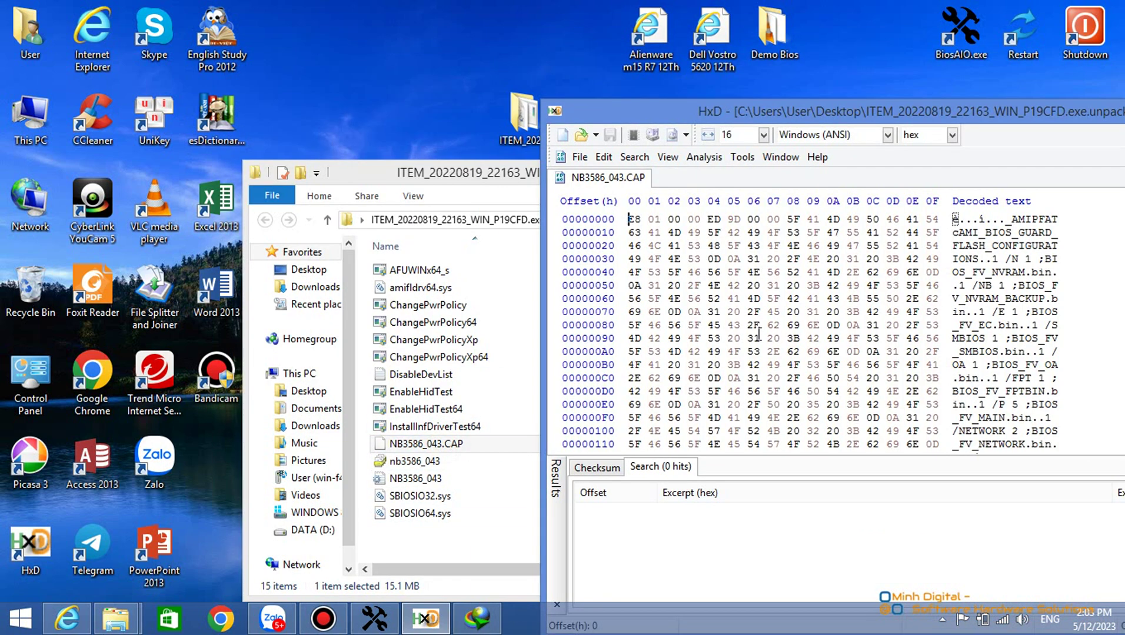
Examine the hex data of NB3586_043.CAP from its start towards its end, marking the block F2FF6C-F2FFEF.
scroll(859, 317, down, 14)
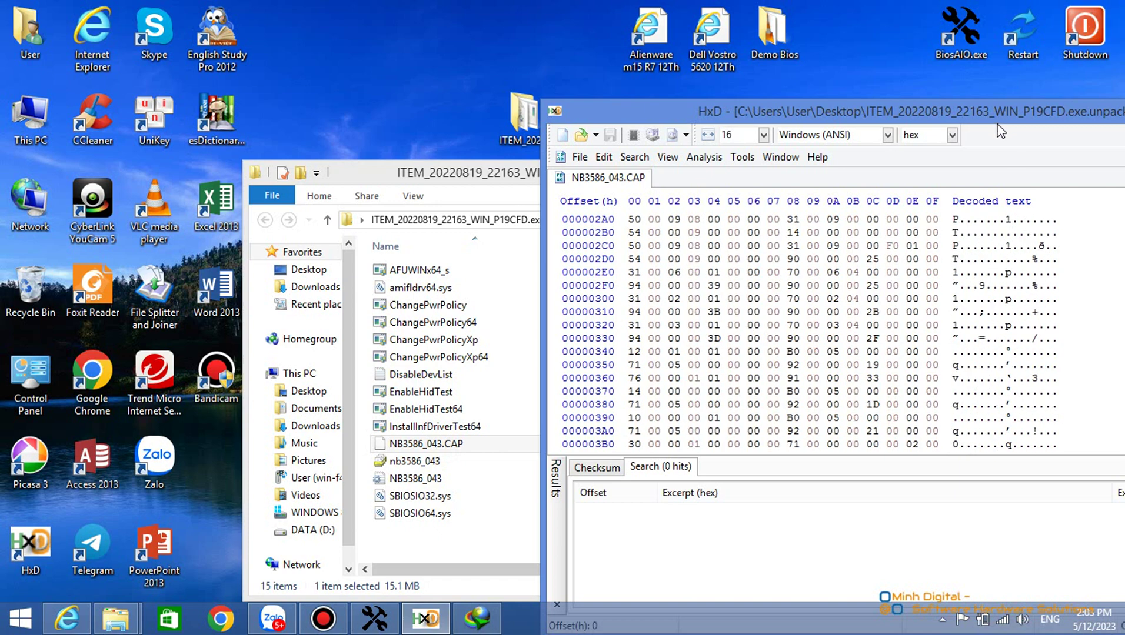
drag(1009, 122, 665, 93)
drag(821, 171, 819, 414)
scroll(815, 415, up, 5)
drag(597, 374, 530, 269)
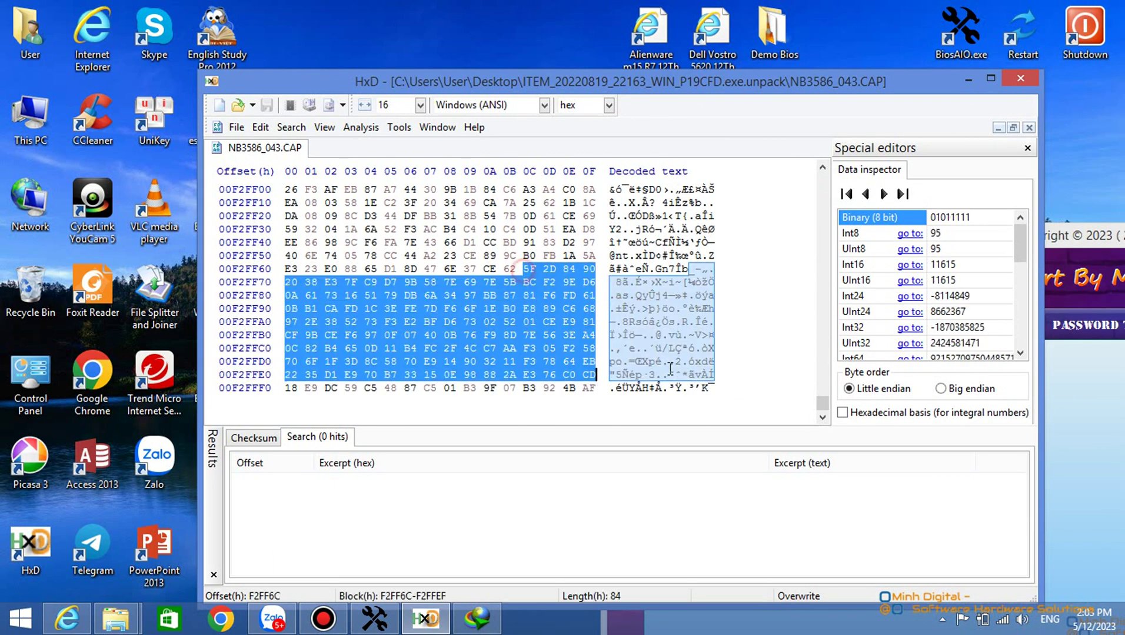
Extract NB3586_043.CAP with the 03_Samsung Bios Unpack tool in the 09_Samsung folder and close the extractor window.
drag(891, 88, 655, 90)
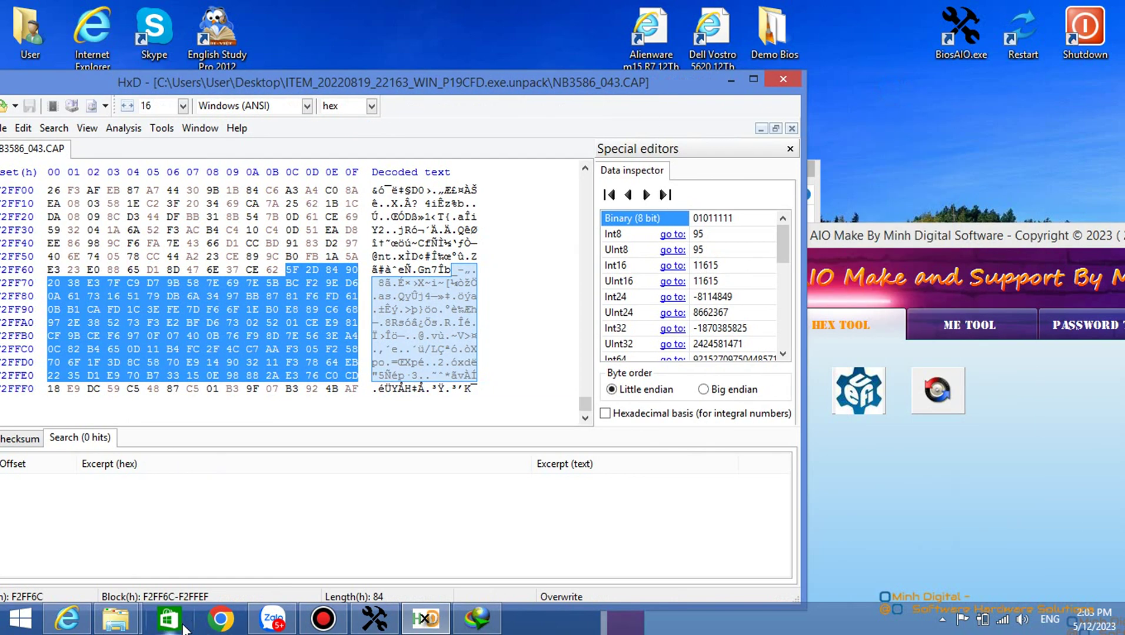
mouse_move(116, 619)
click(98, 542)
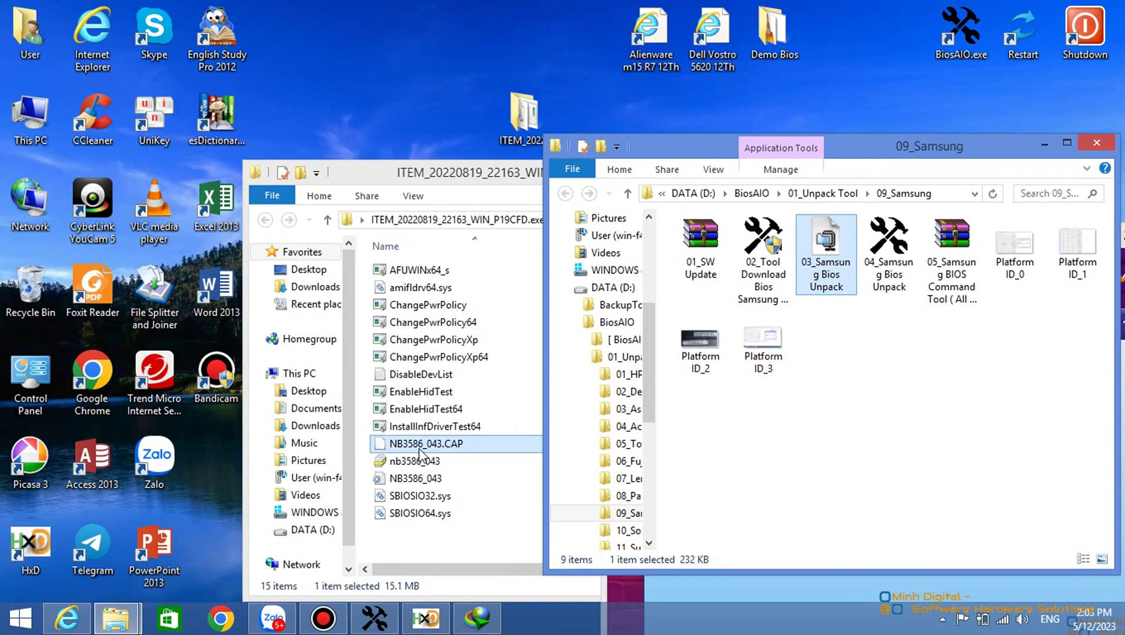
drag(420, 453, 884, 259)
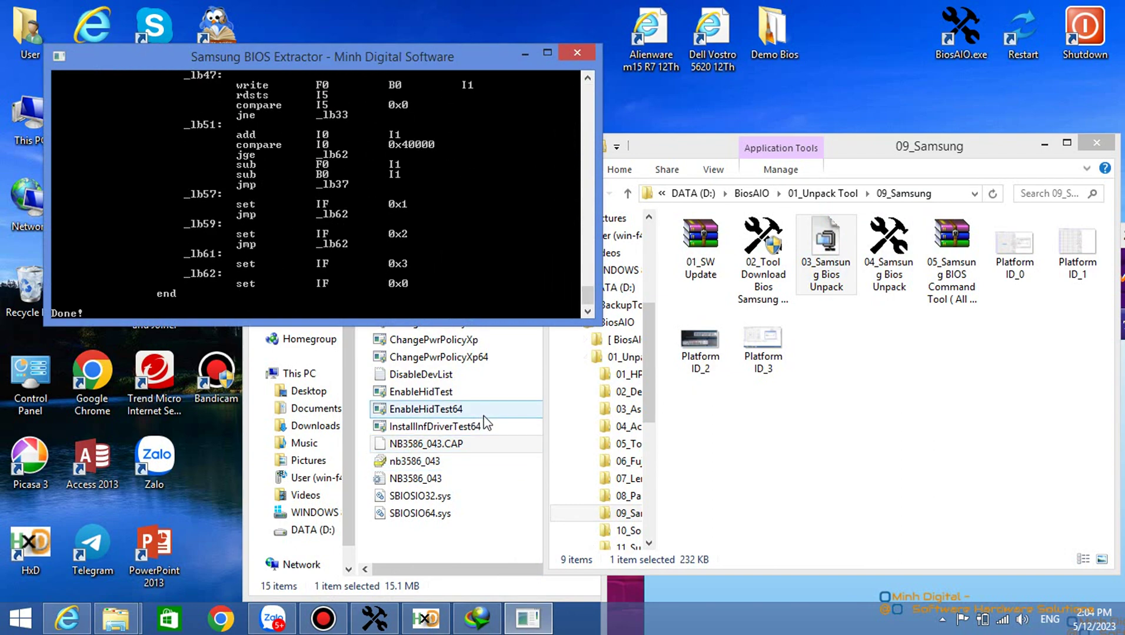
click(578, 53)
Open the NB3586_043.CAP_extracted folder and check the sizes of the extracted BIOS files.
click(460, 461)
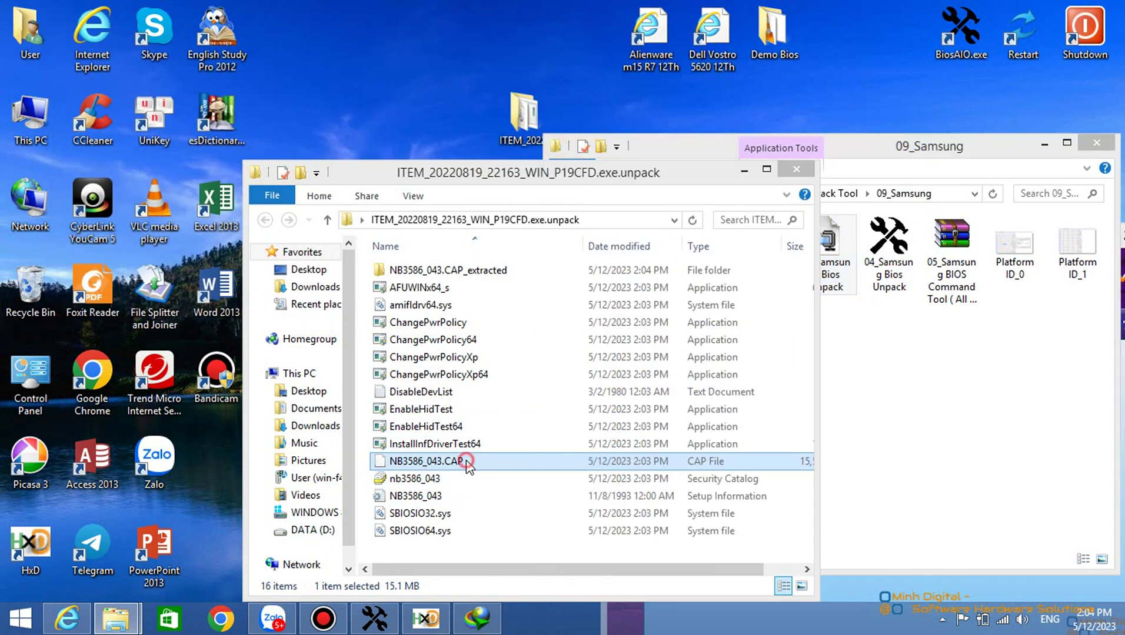
double_click(495, 276)
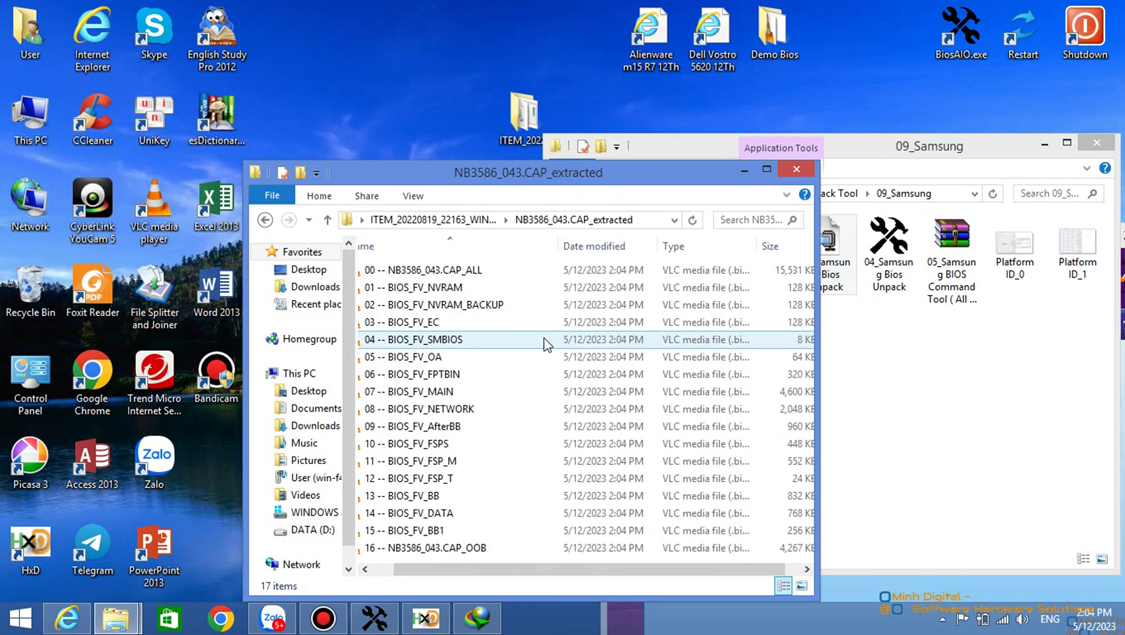
drag(633, 571, 670, 571)
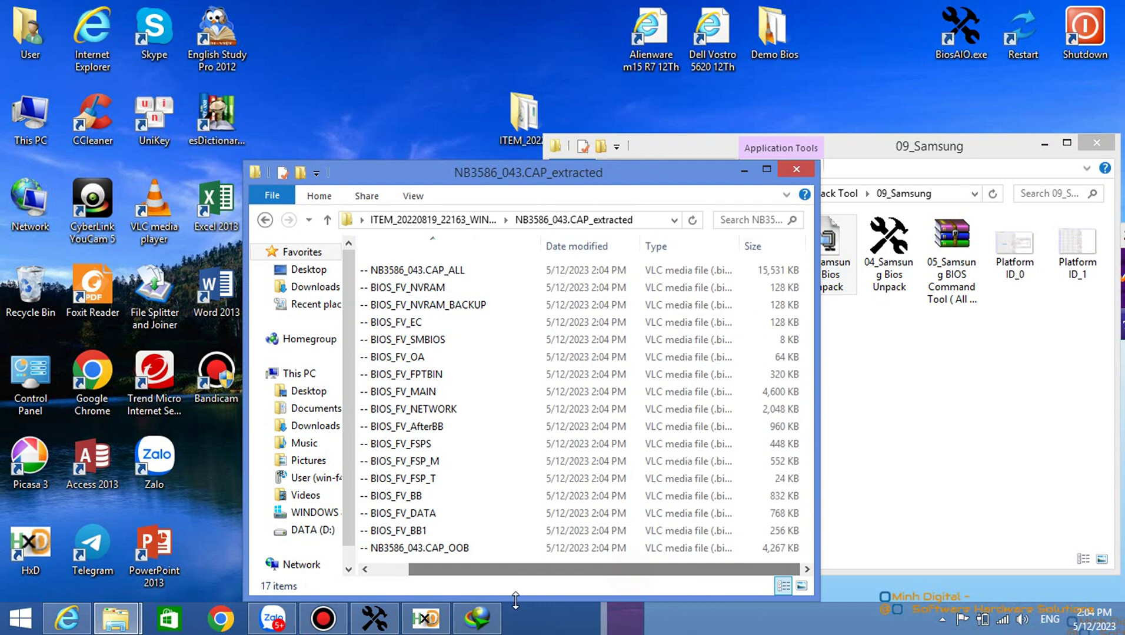
Load the extracted file 00 -- NB3586_043.CAP_ALL.bin into HxD.
click(426, 617)
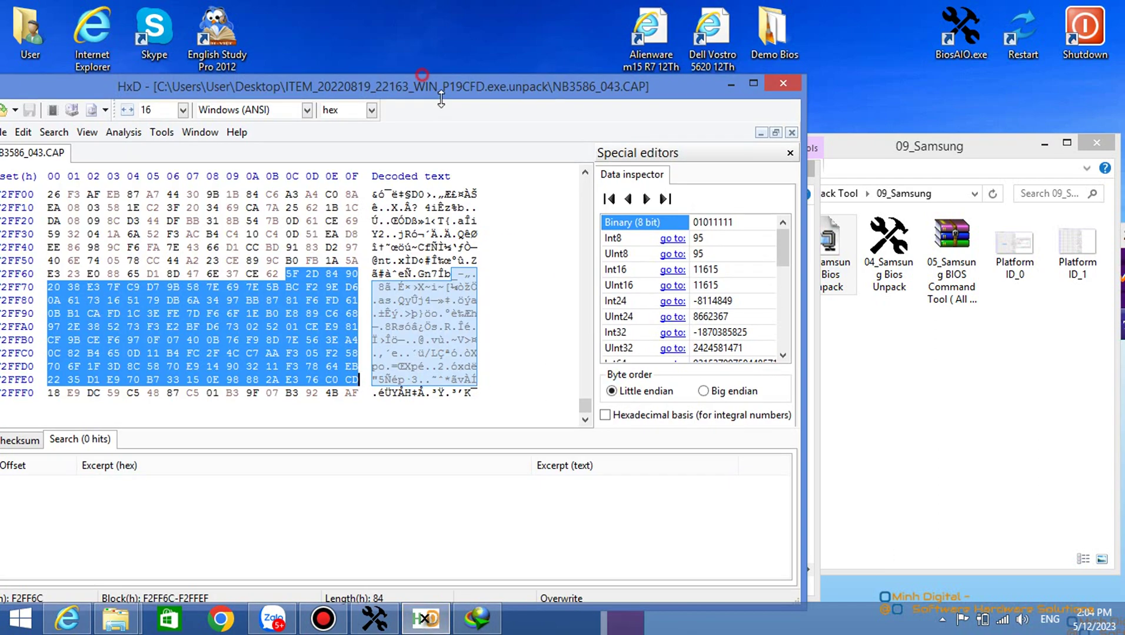
drag(427, 80, 428, 235)
drag(519, 178, 730, 148)
click(626, 240)
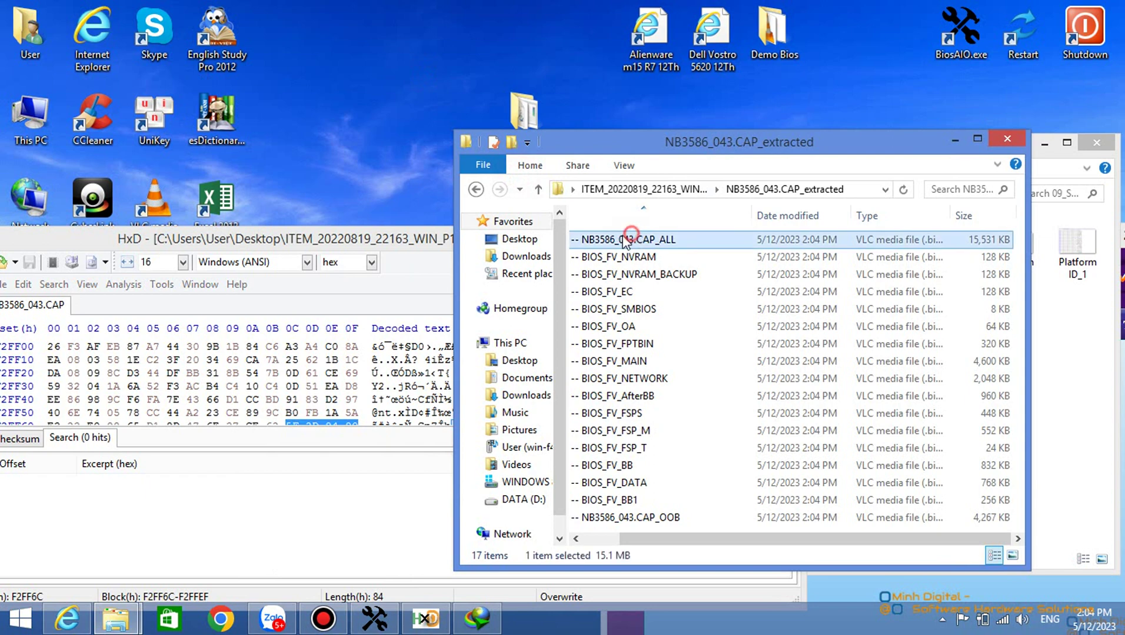
drag(329, 290, 331, 292)
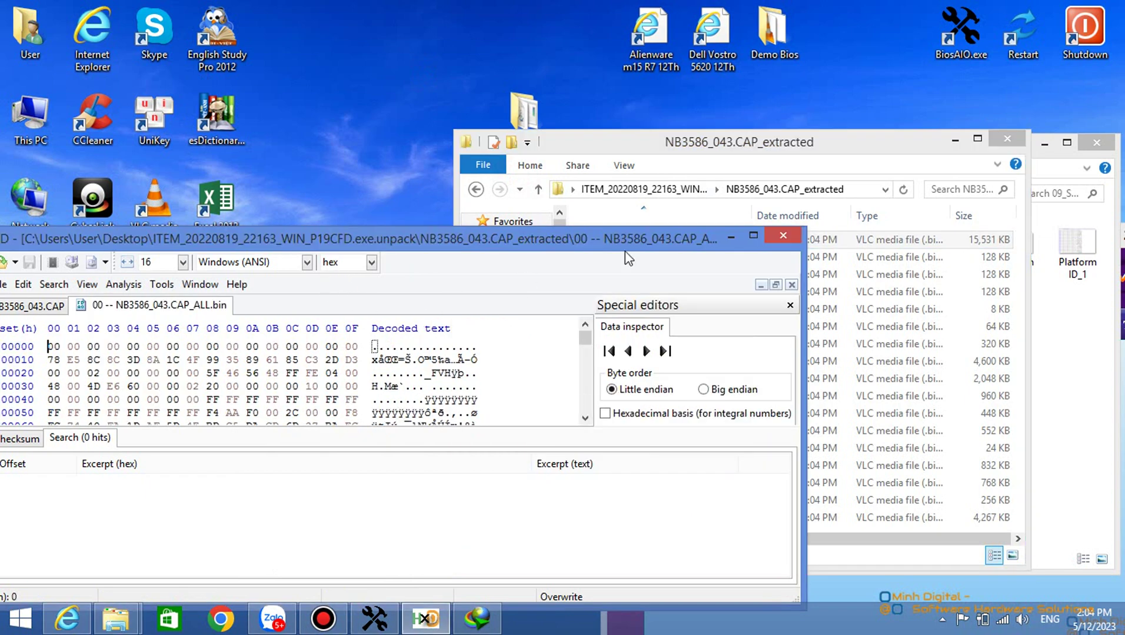
Examine the hex data at the start of 00 -- NB3586_043.CAP_ALL.bin in a maximized window and close HxD.
double_click(758, 234)
drag(909, 112, 928, 84)
scroll(623, 303, up, 13)
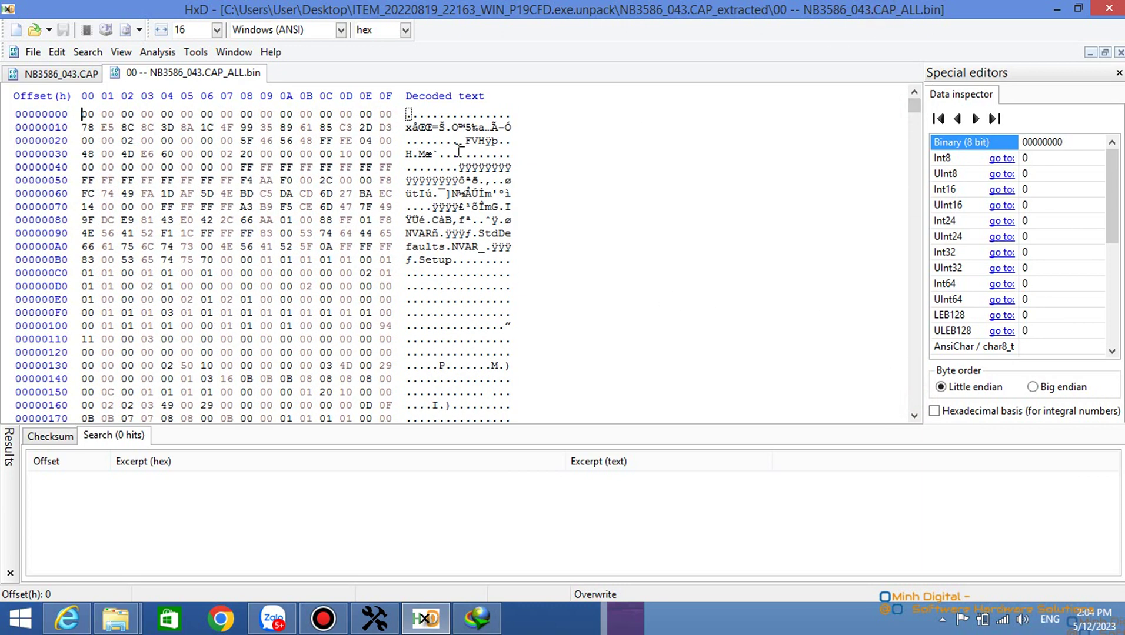
scroll(289, 164, down, 4)
drag(227, 180, 503, 326)
scroll(497, 317, down, 13)
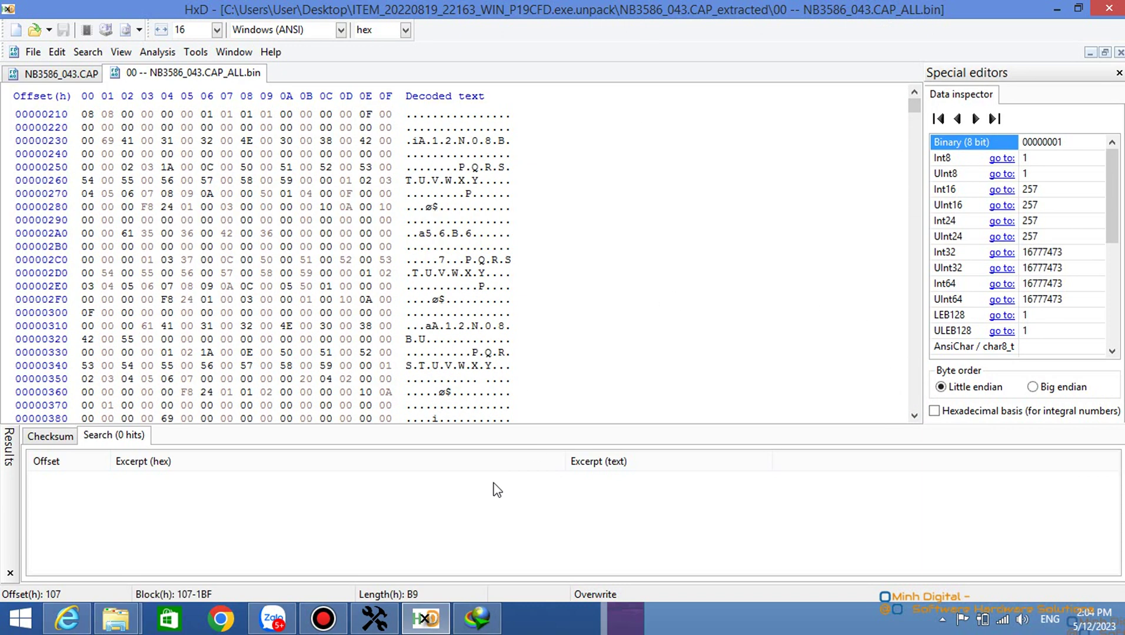
click(1108, 8)
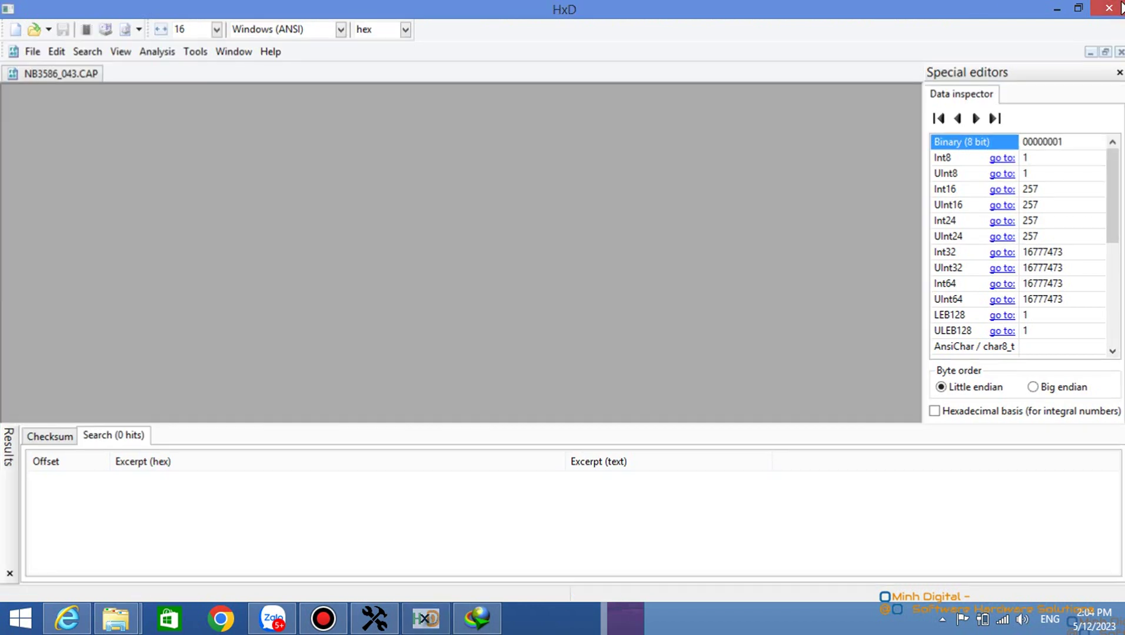
Review the extracted BIOS files and the unpacked ITEM folder once more and close their windows.
click(735, 327)
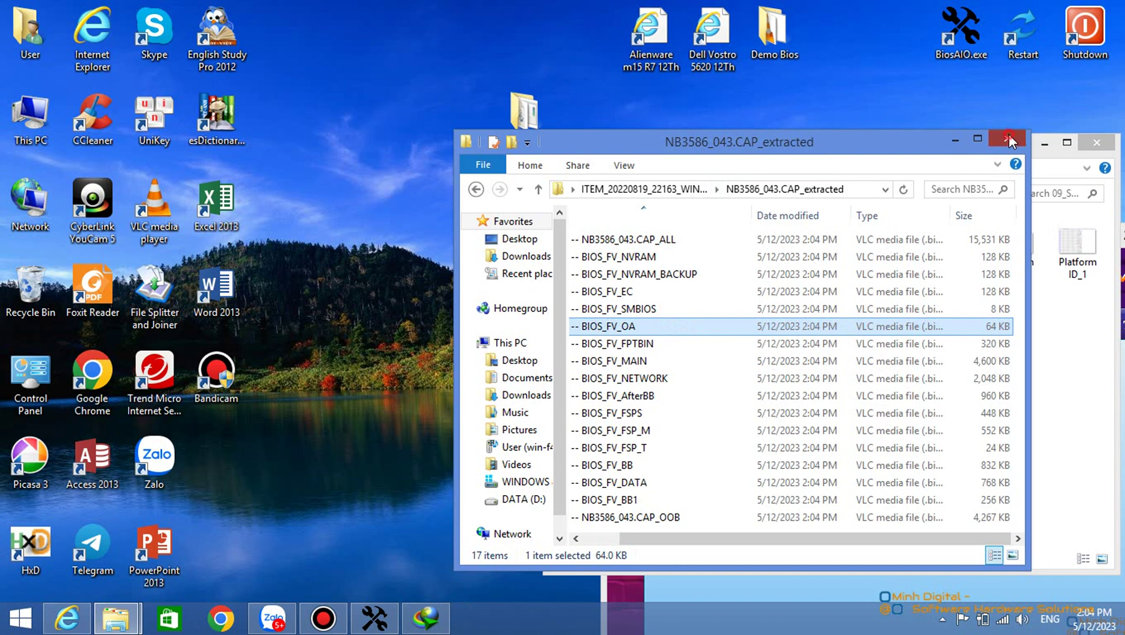
click(623, 165)
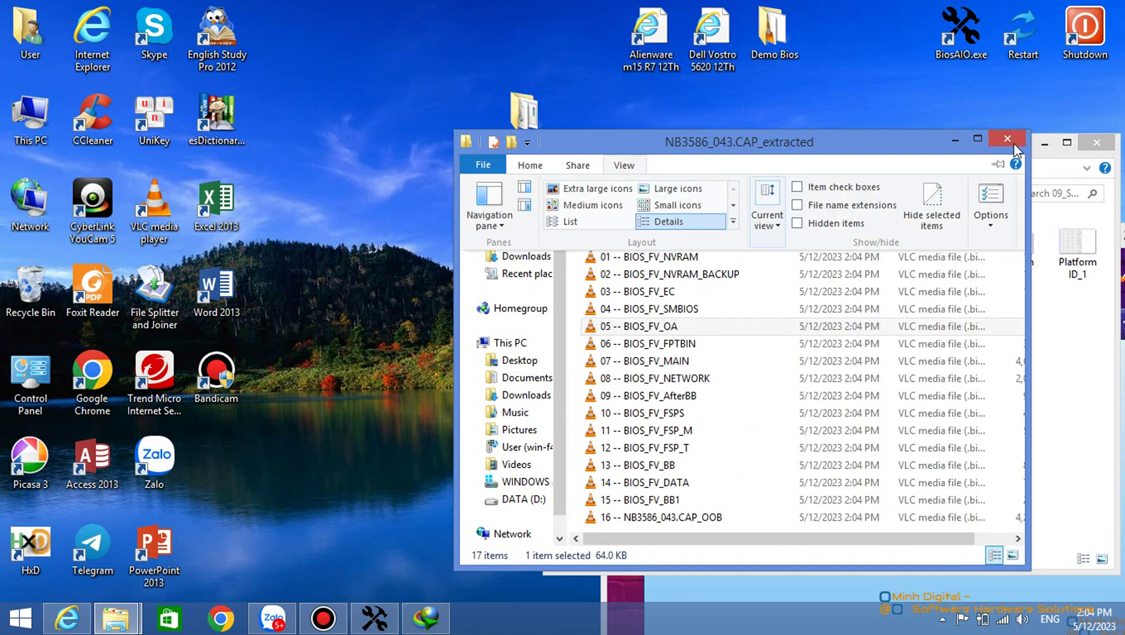
click(1012, 142)
click(1010, 142)
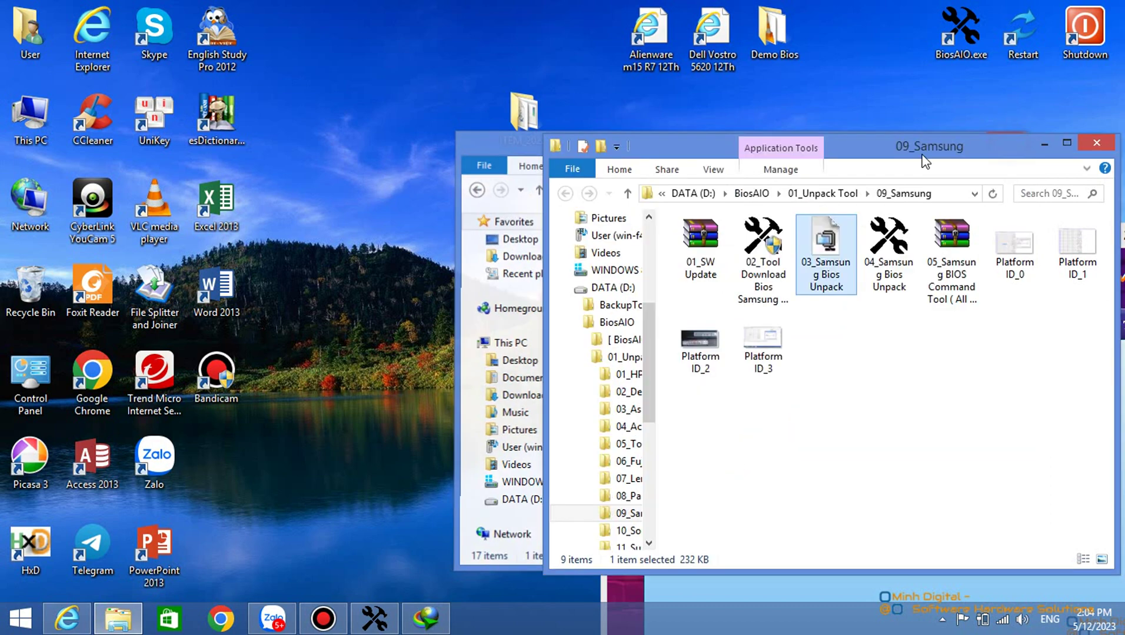
double_click(523, 117)
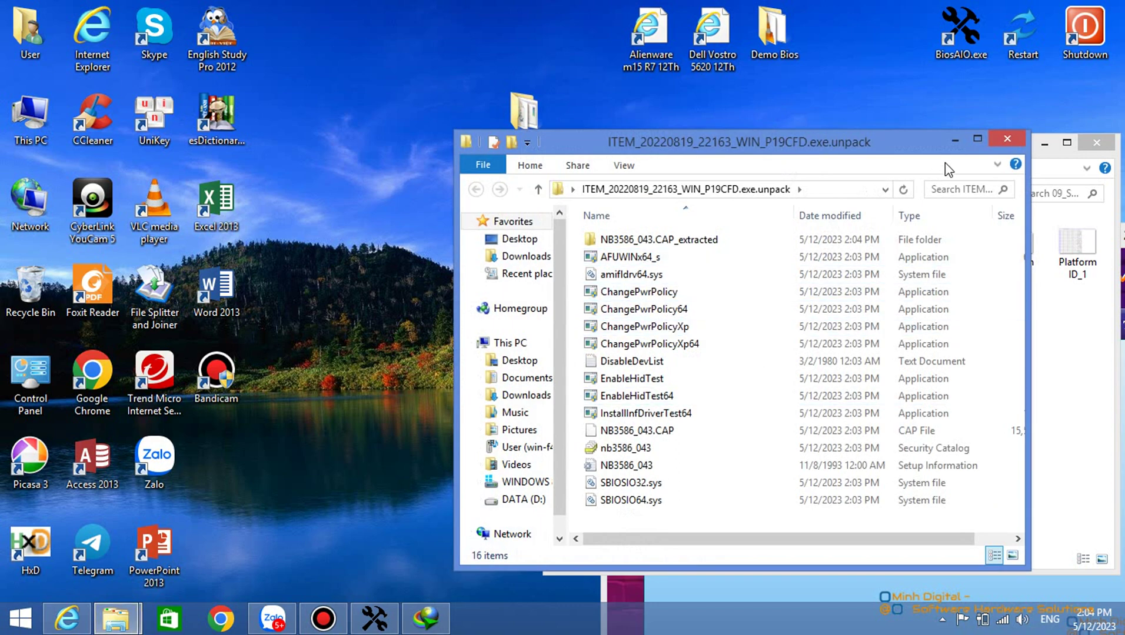
click(1006, 139)
Start the Samsung Update program from the SW Update folder inside 01_SW Update.rar.
double_click(709, 247)
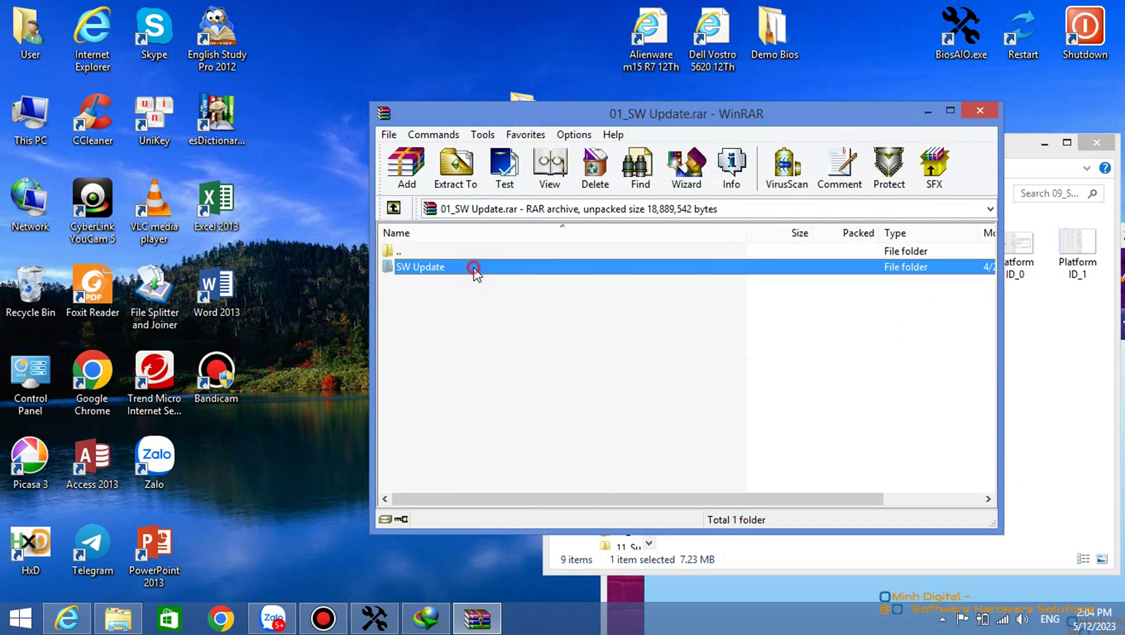
double_click(475, 269)
click(458, 330)
double_click(468, 346)
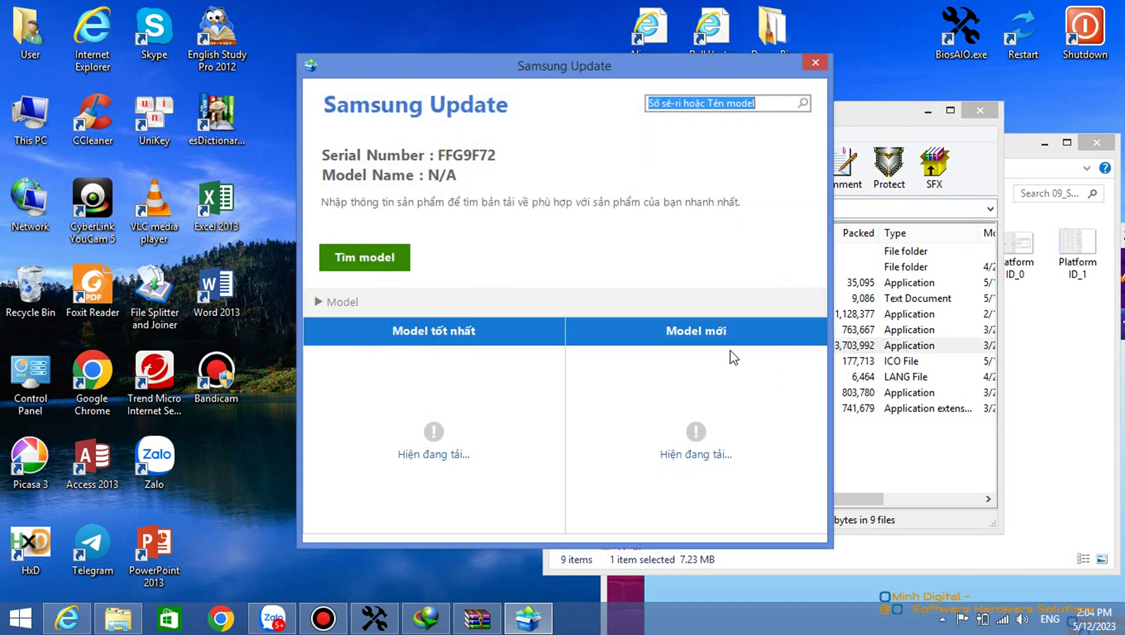
Find the downloads by model, choosing Vietnam, Series 7, XE700T1C-K01VN and Windows 10 v1511.
click(354, 302)
click(374, 263)
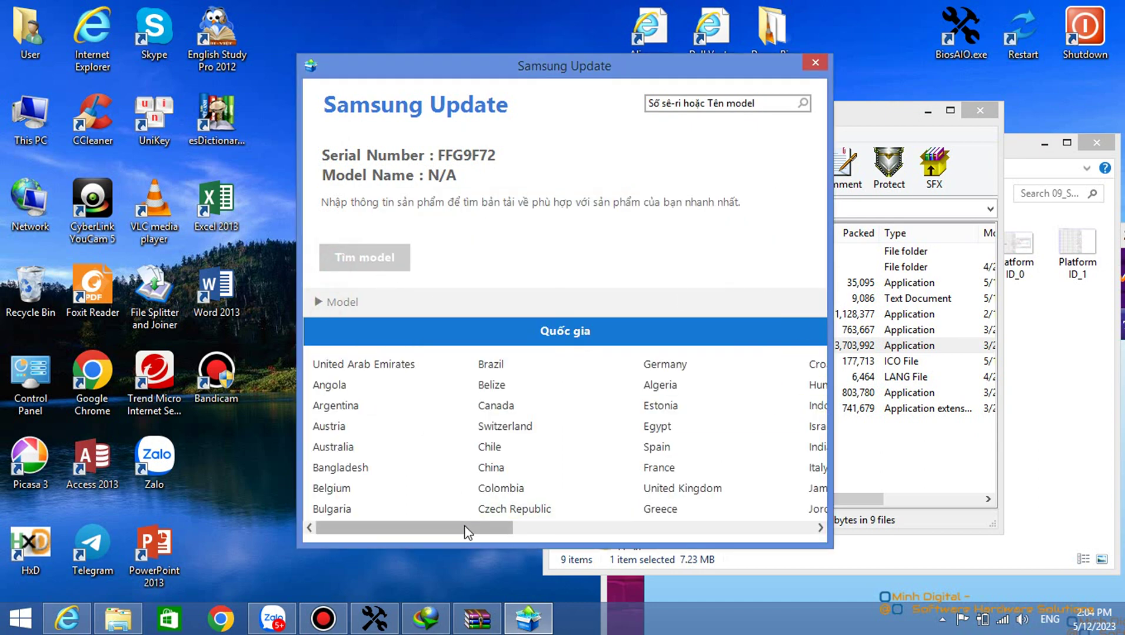
drag(460, 528, 783, 528)
click(716, 374)
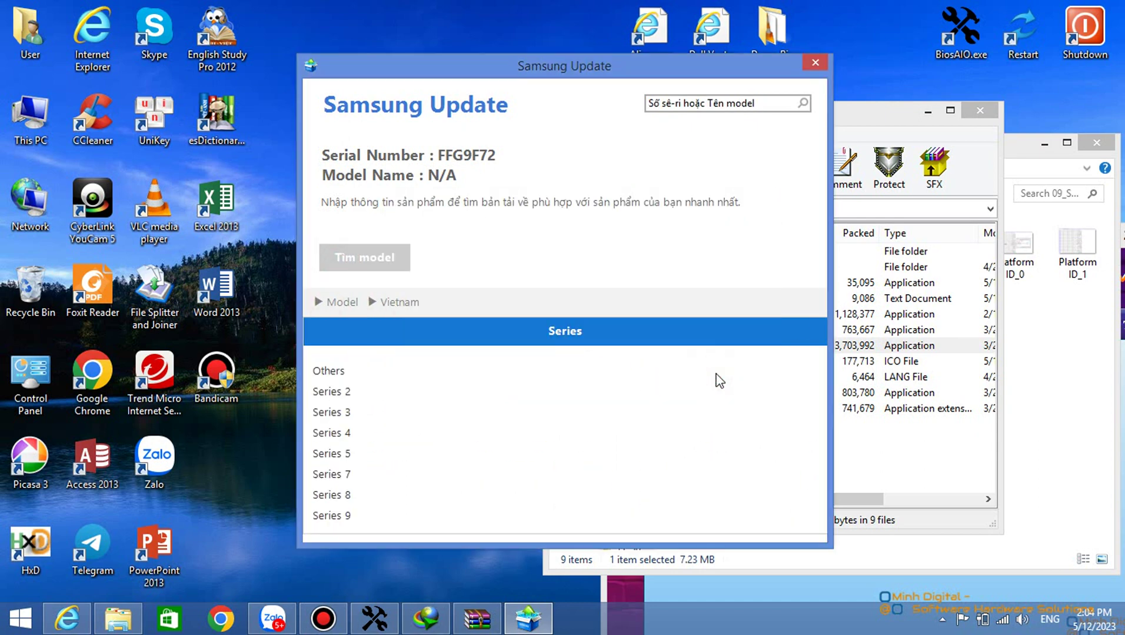
click(393, 474)
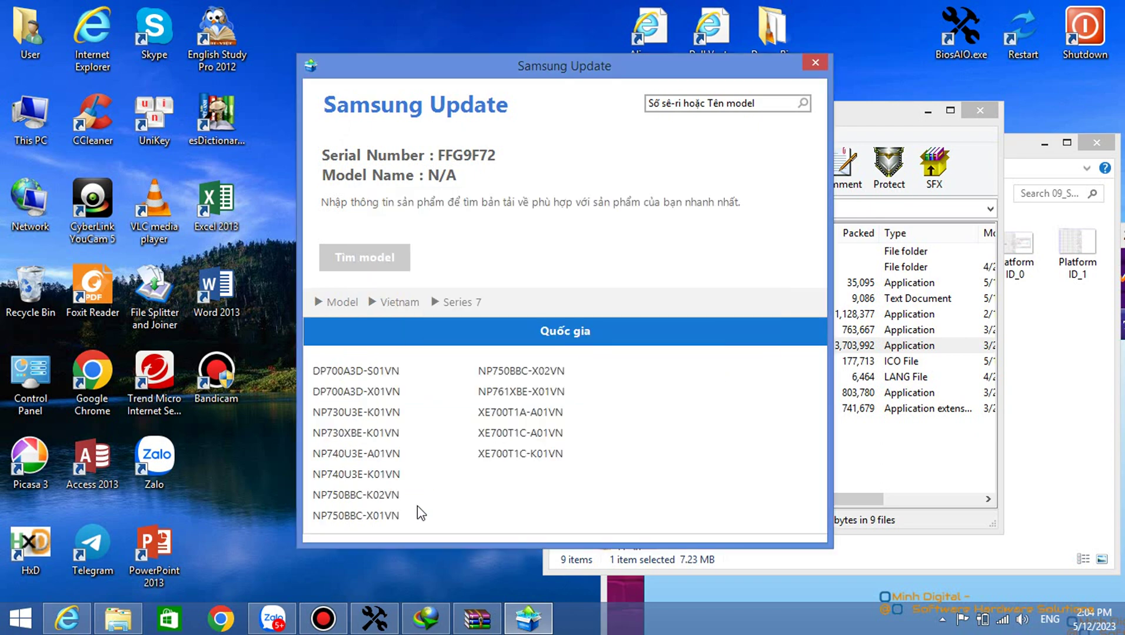
click(617, 453)
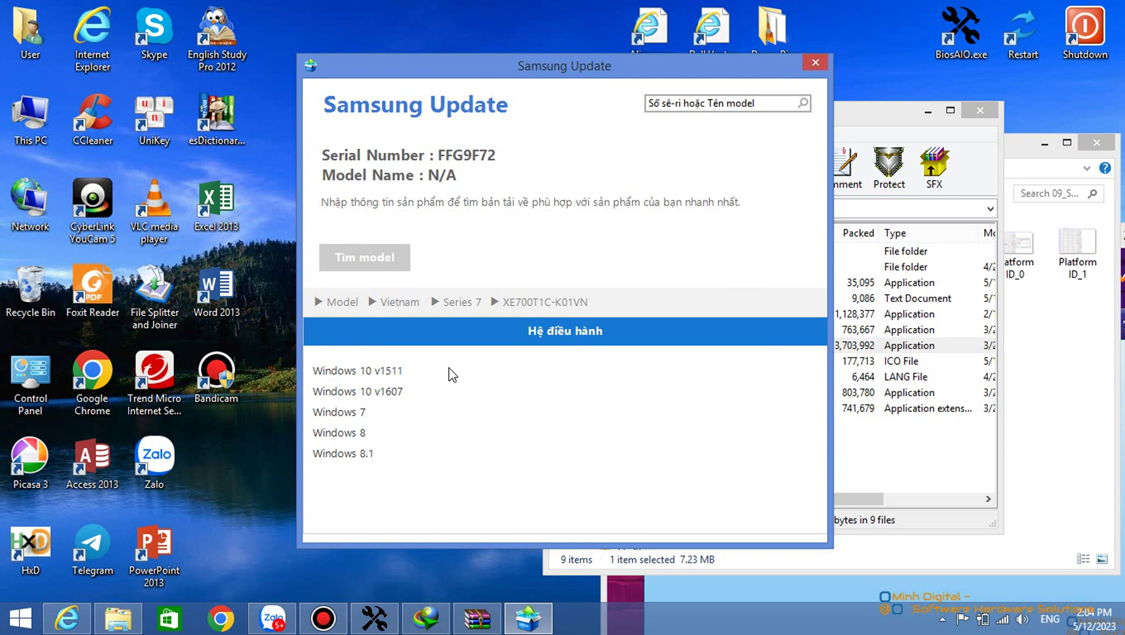
click(356, 375)
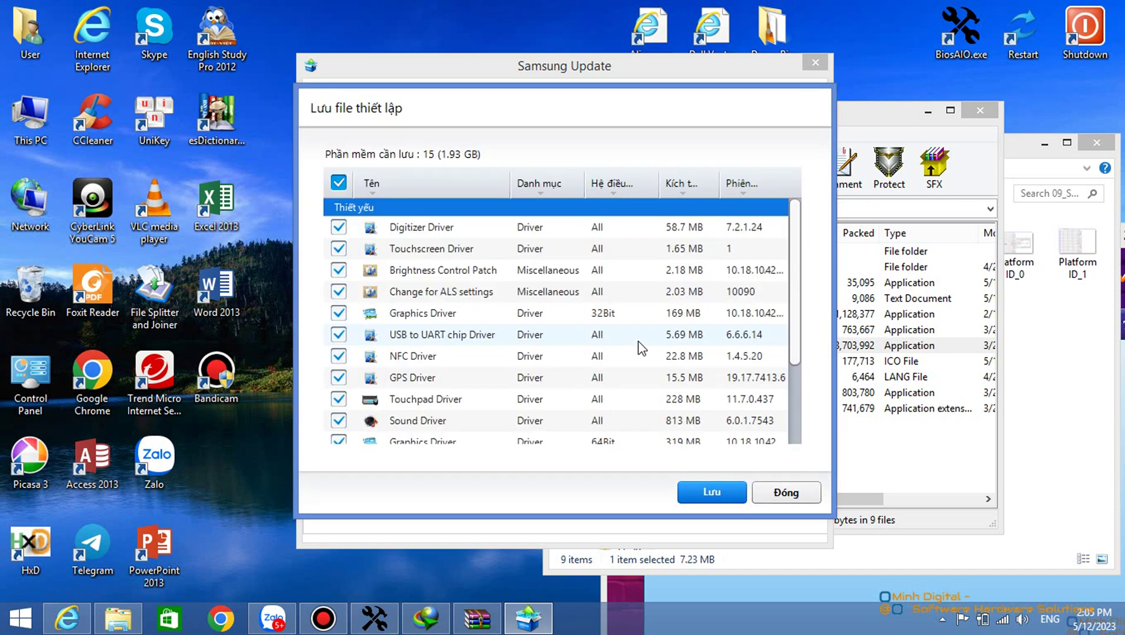
Look through the list of downloadable software for the model and widen the operating system column.
scroll(683, 344, down, 3)
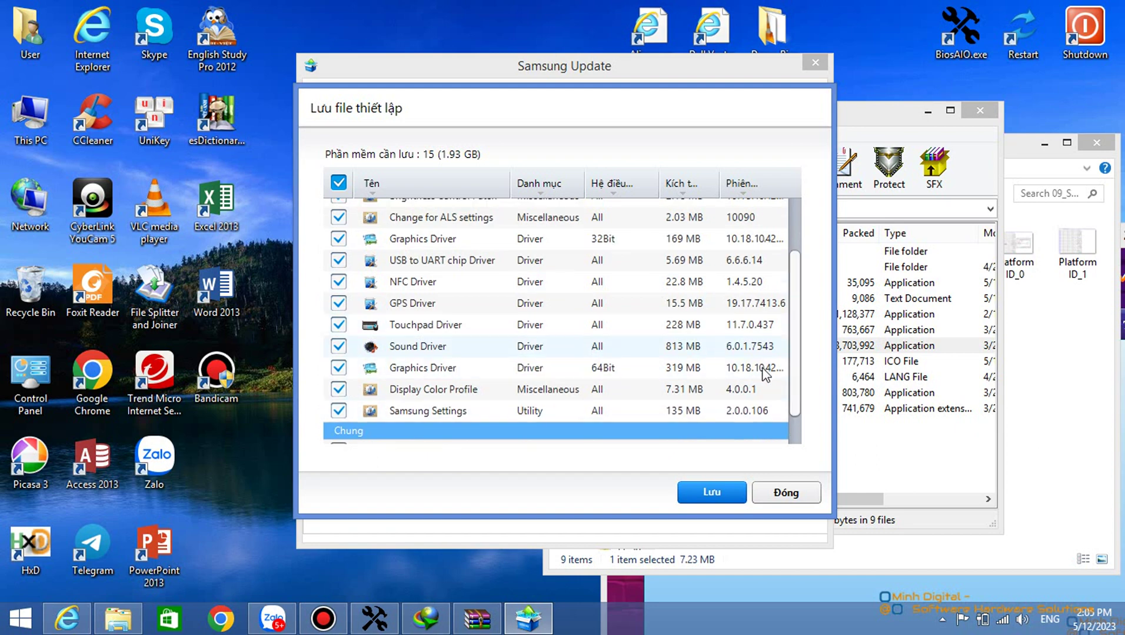
scroll(732, 293, up, 3)
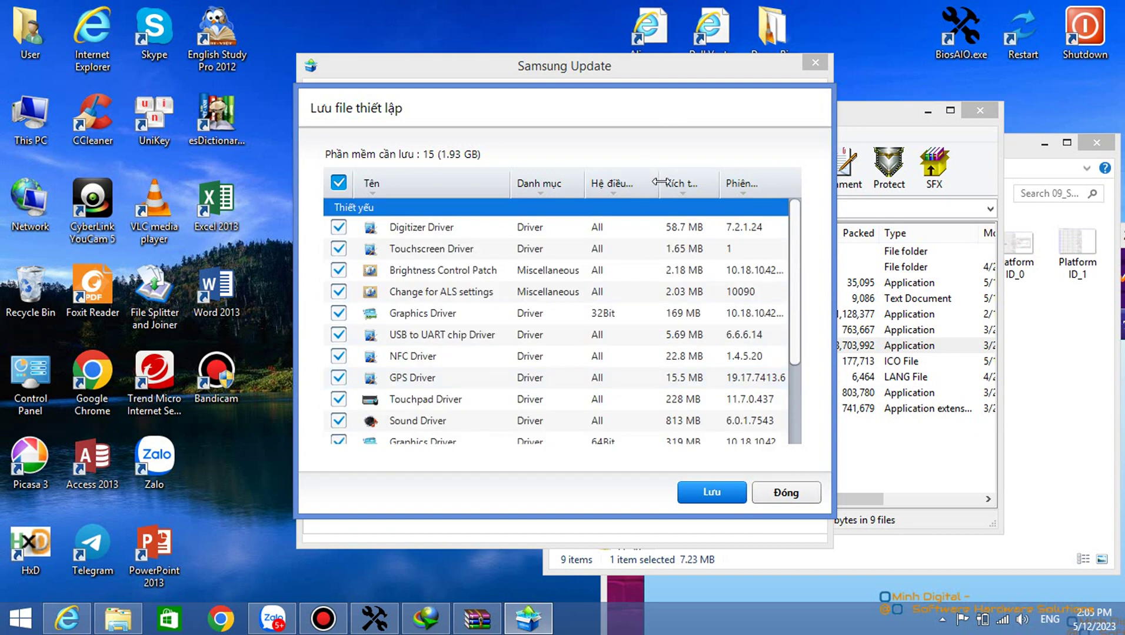
drag(659, 182, 747, 181)
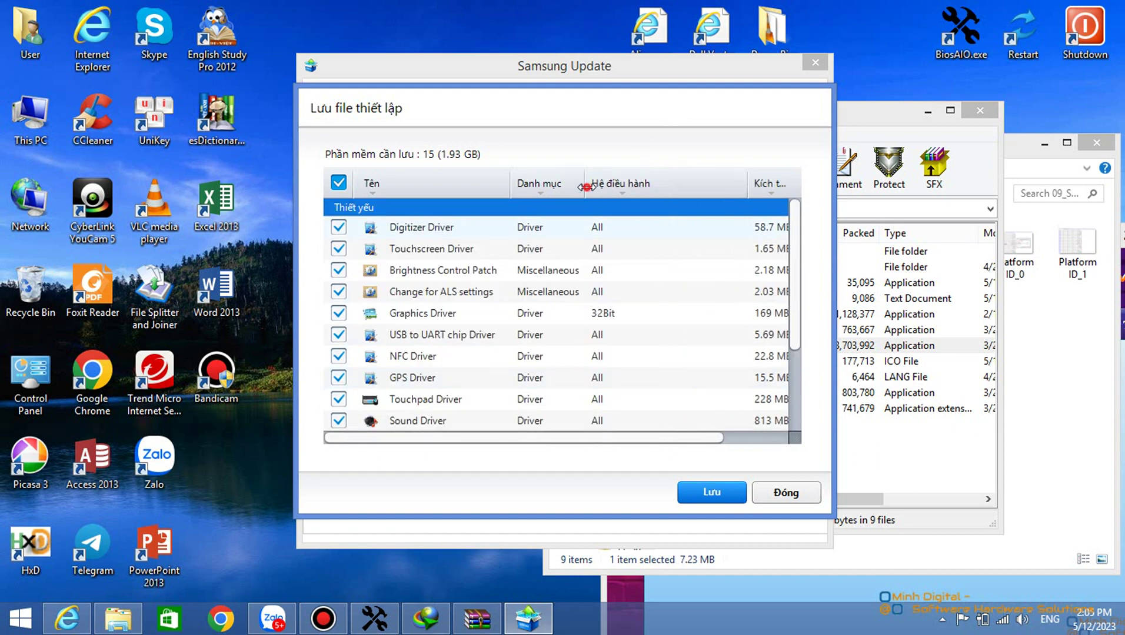
Widen the category column of the software list and deselect all listed software.
drag(587, 187, 672, 187)
scroll(626, 351, down, 3)
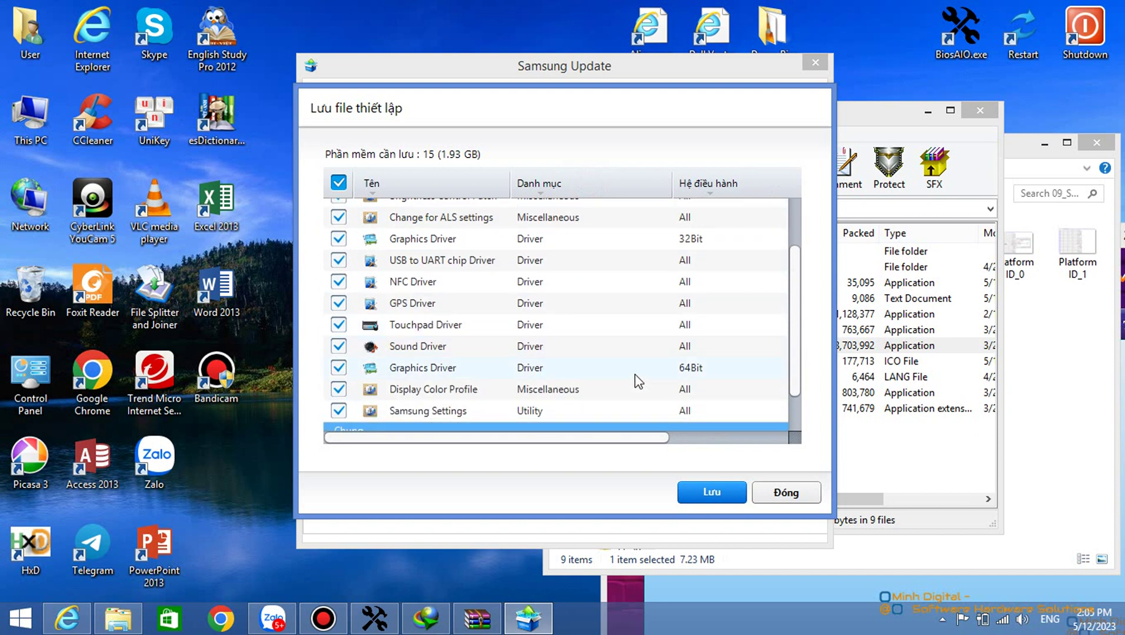
click(336, 185)
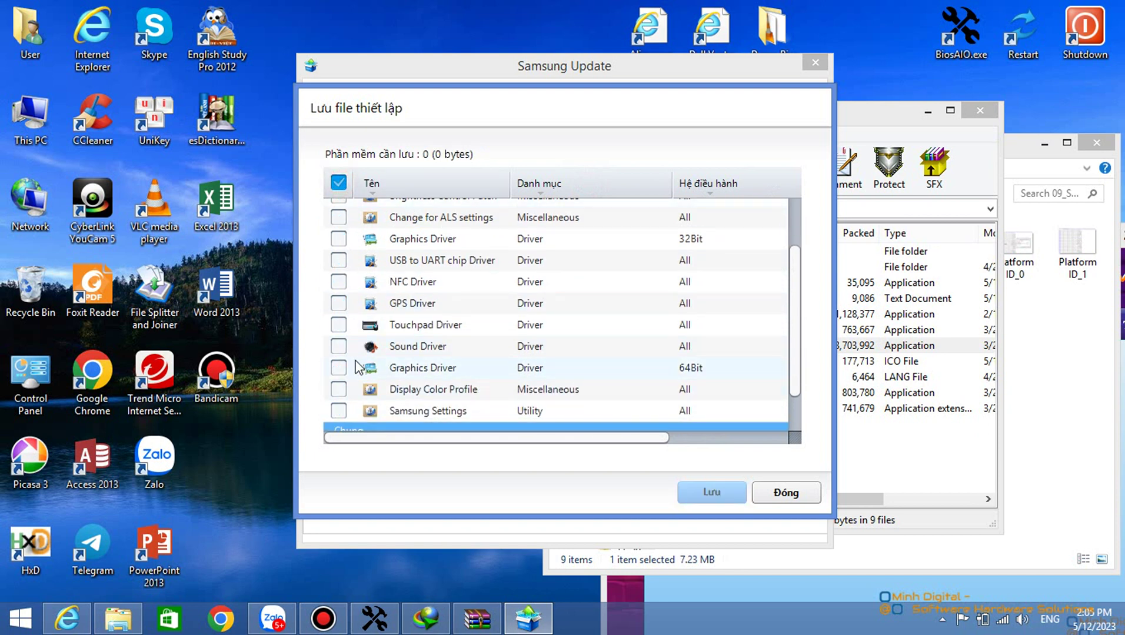
click(338, 326)
click(712, 491)
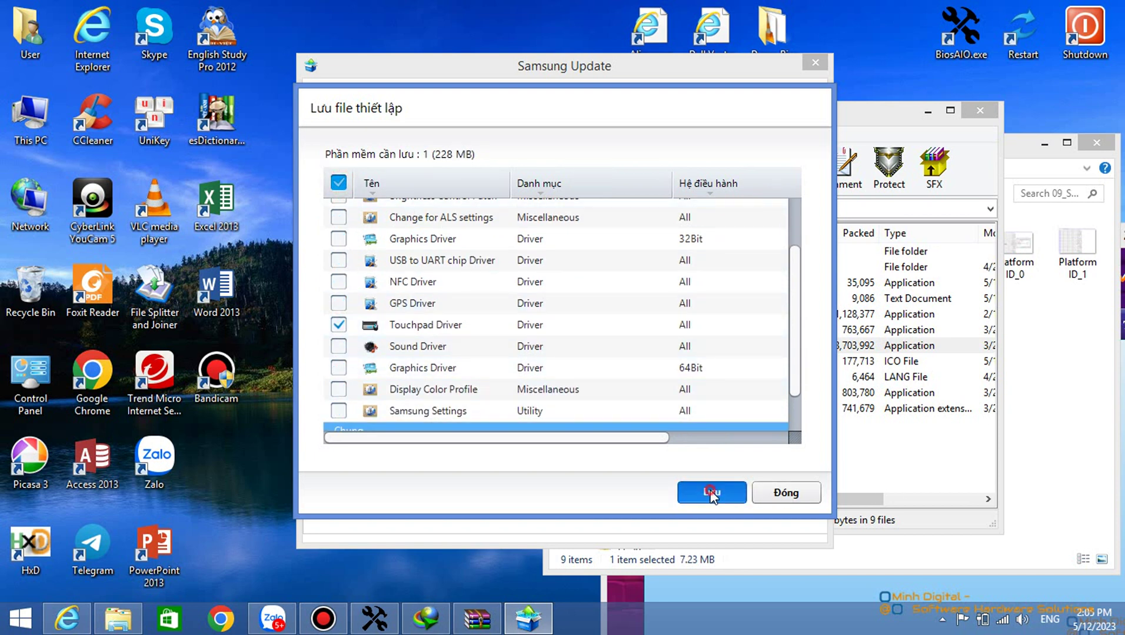
click(378, 210)
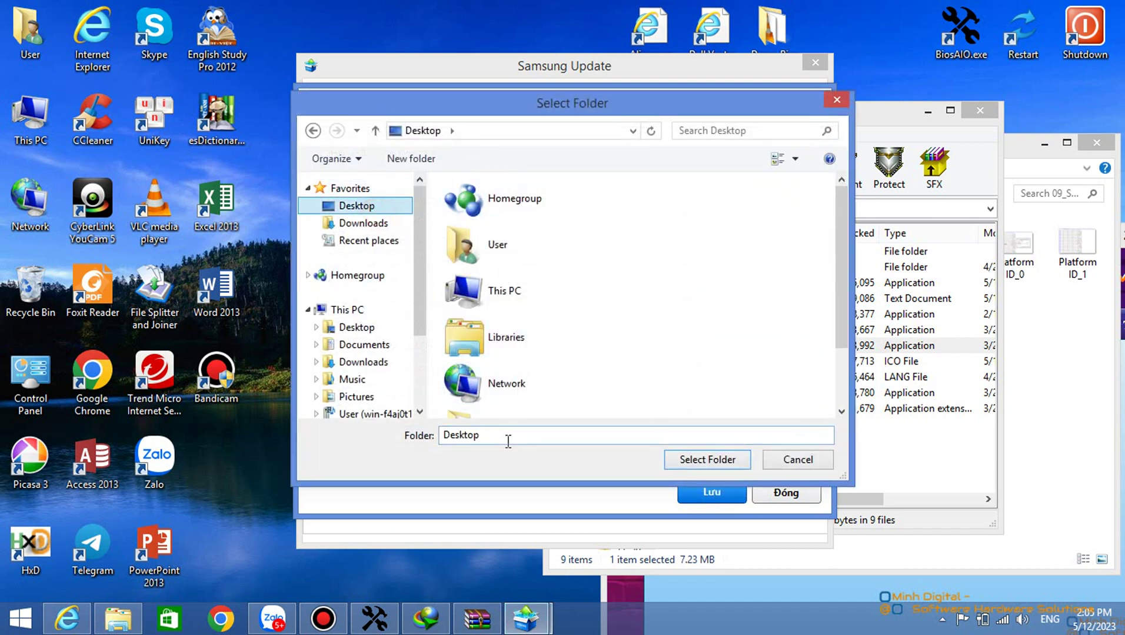
click(511, 438)
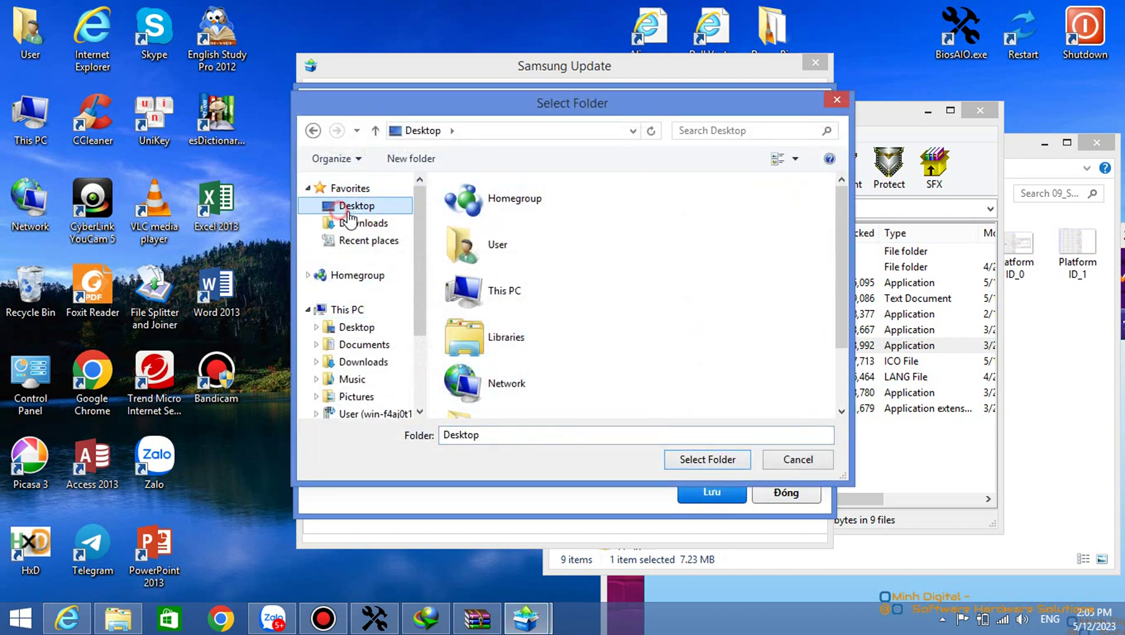
click(708, 461)
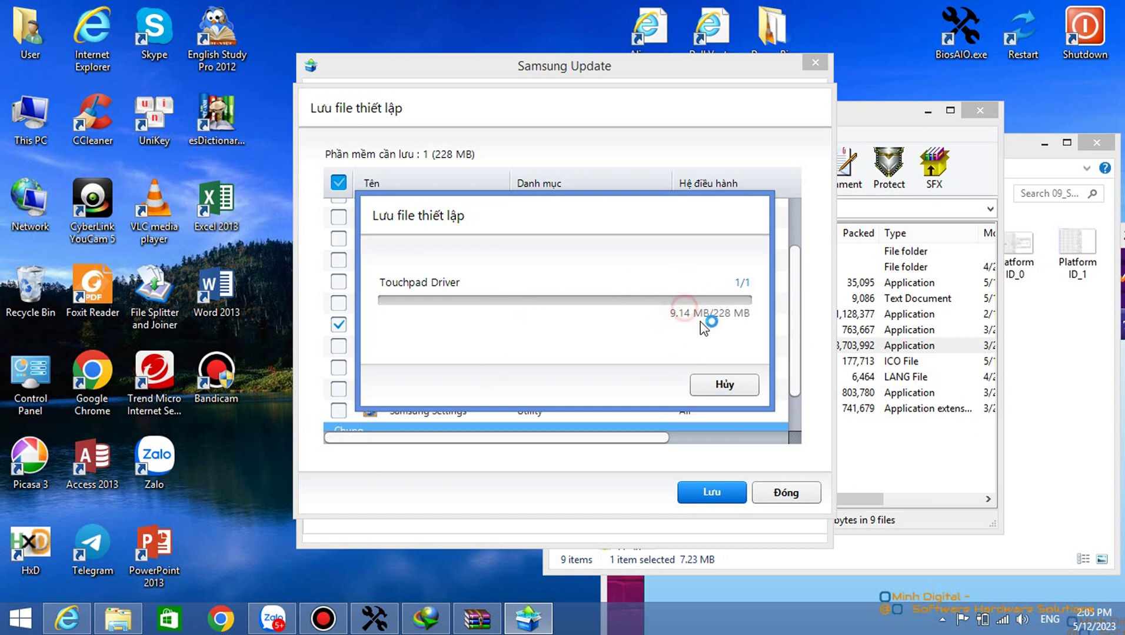
click(724, 386)
click(724, 386)
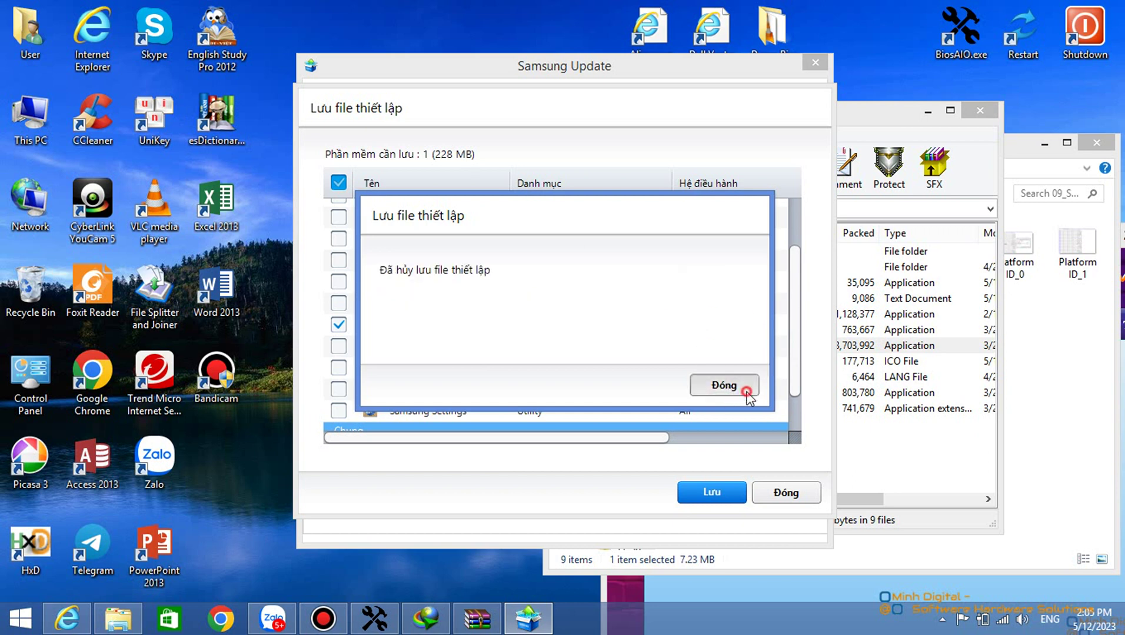
click(342, 325)
Save only the NFC Driver's setup files to the Desktop and close the folder window that opens.
scroll(459, 329, up, 2)
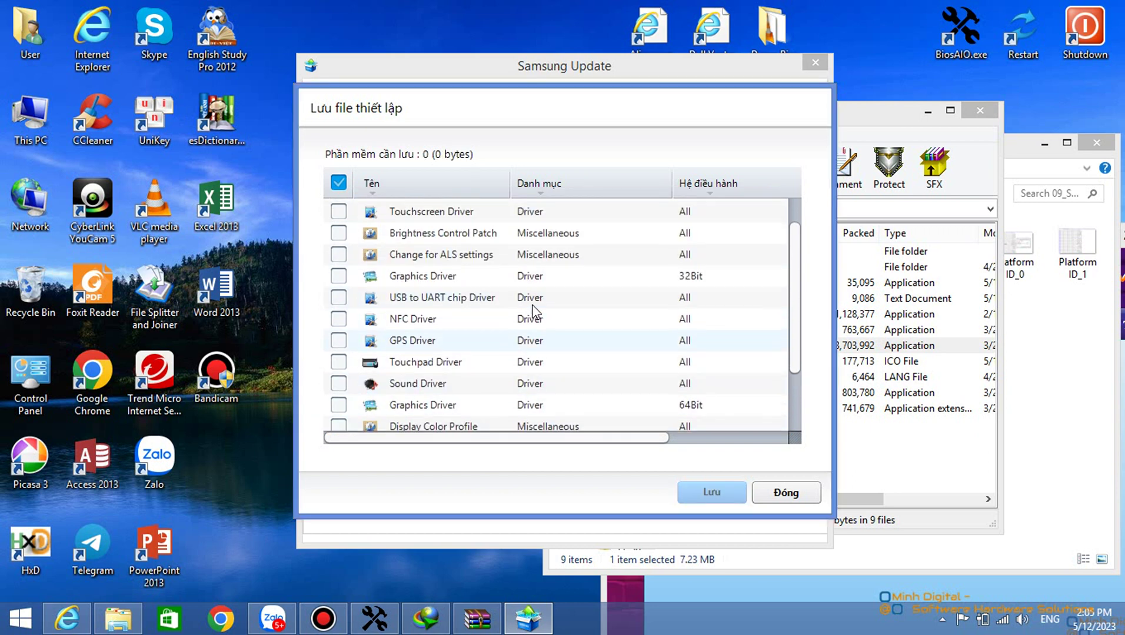
scroll(402, 379, down, 1)
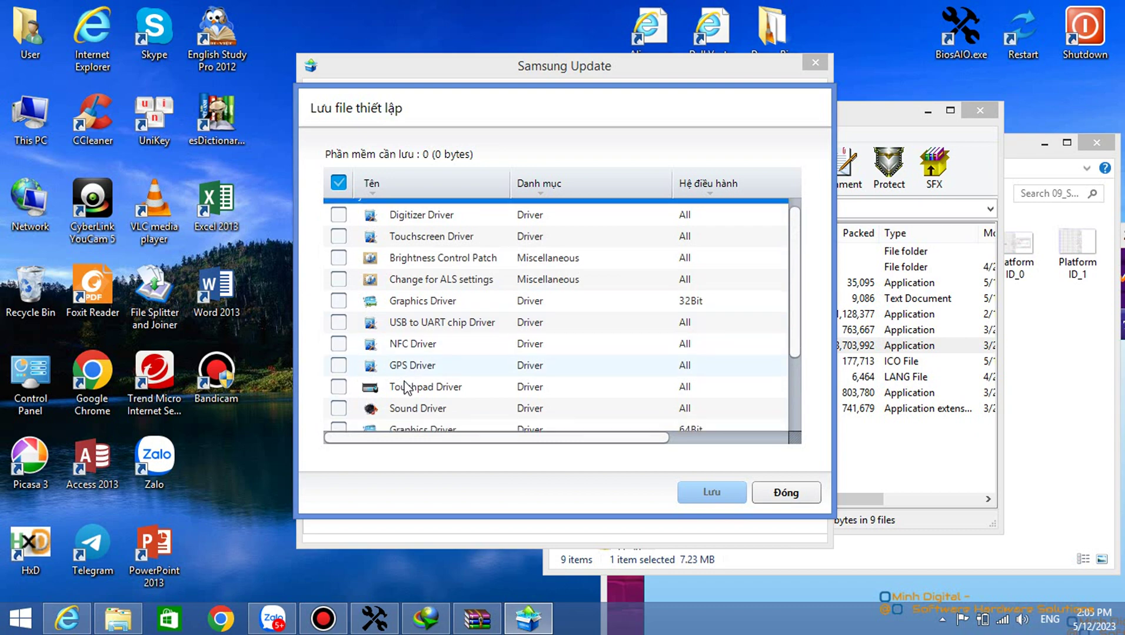
click(340, 313)
click(339, 332)
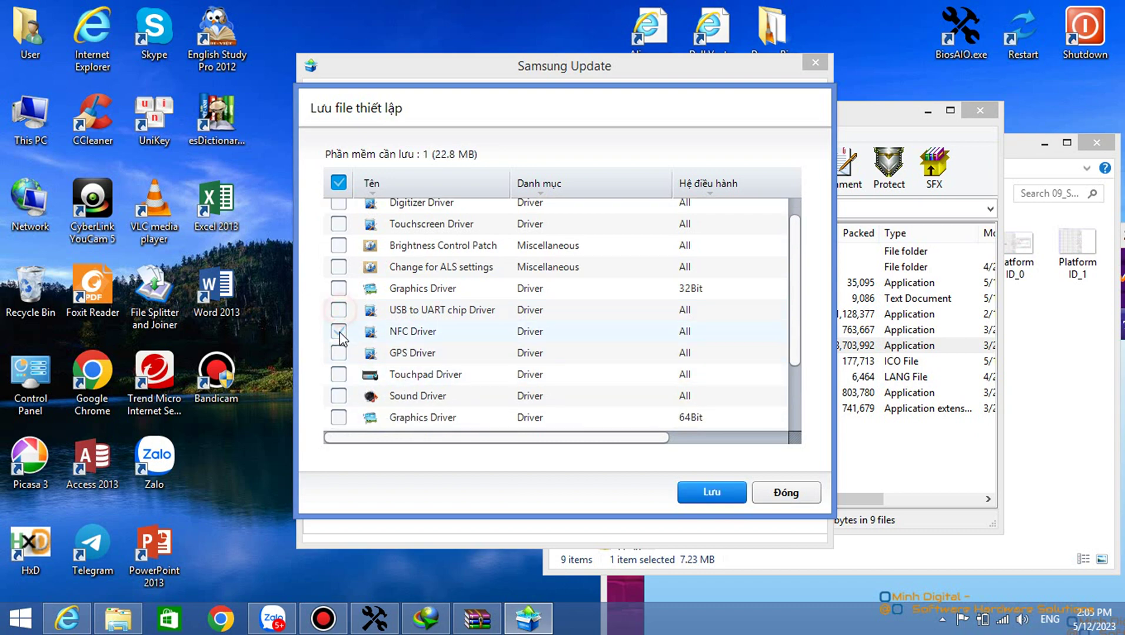
click(339, 331)
click(339, 331)
click(712, 492)
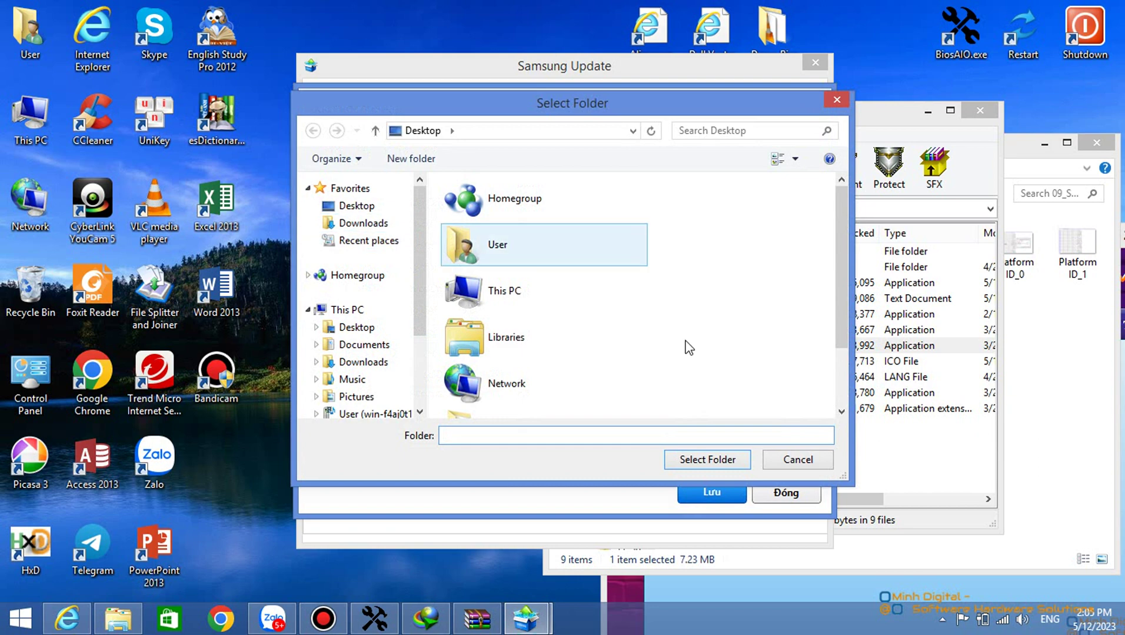
click(357, 205)
click(697, 463)
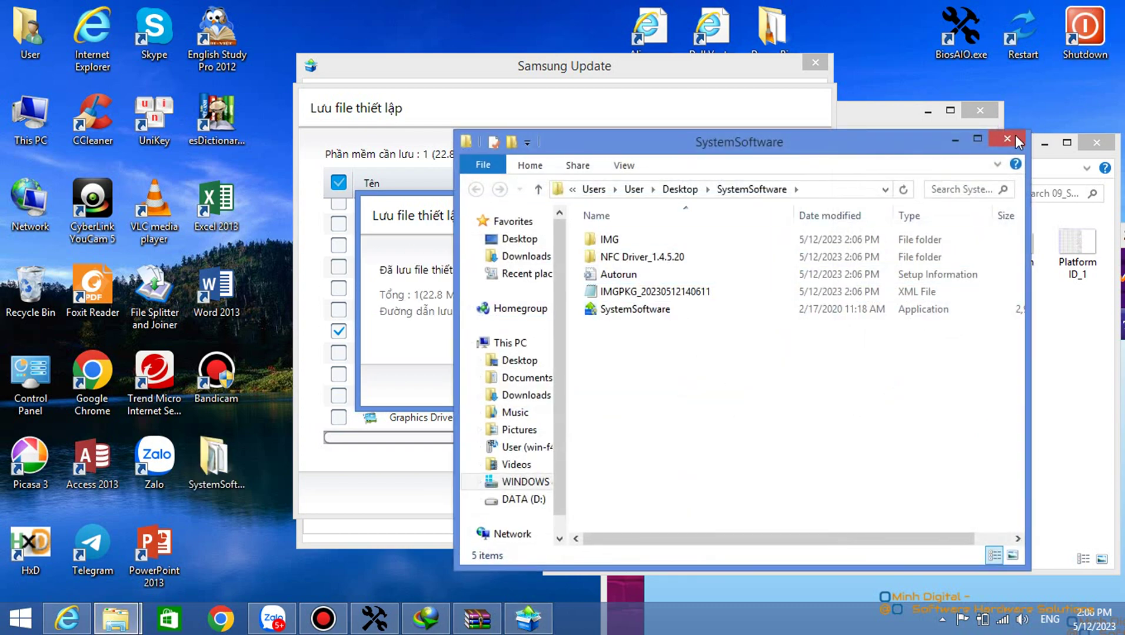
click(1017, 140)
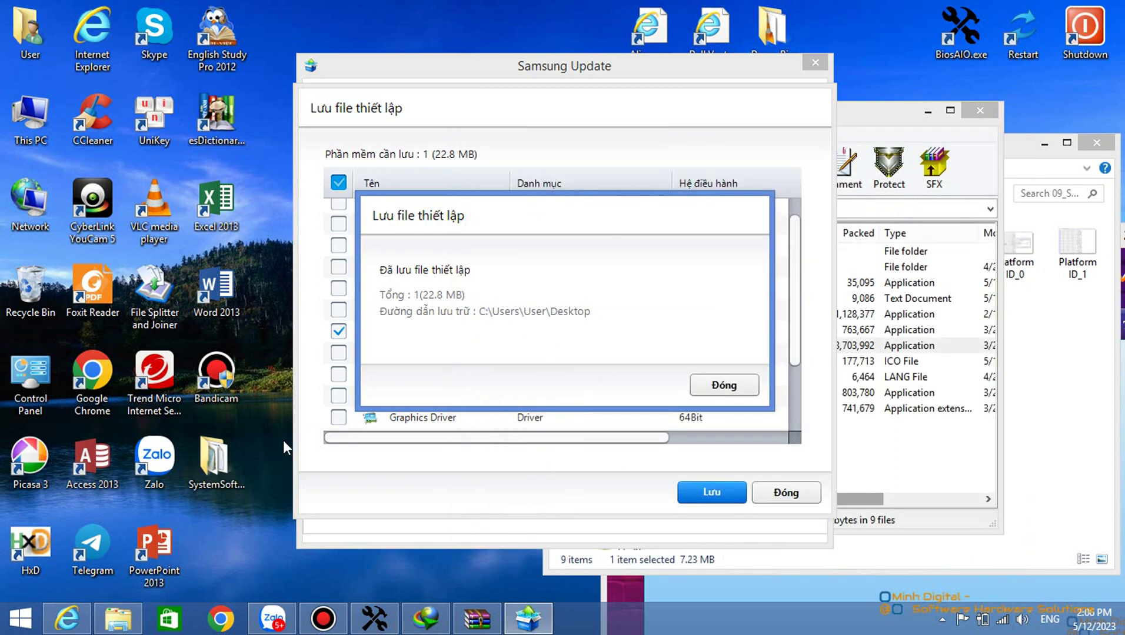
Open NFC Driver_1.4.5.20 in the desktop's SystemSoftware folder and read its inst configuration file.
double_click(213, 461)
click(658, 257)
double_click(659, 257)
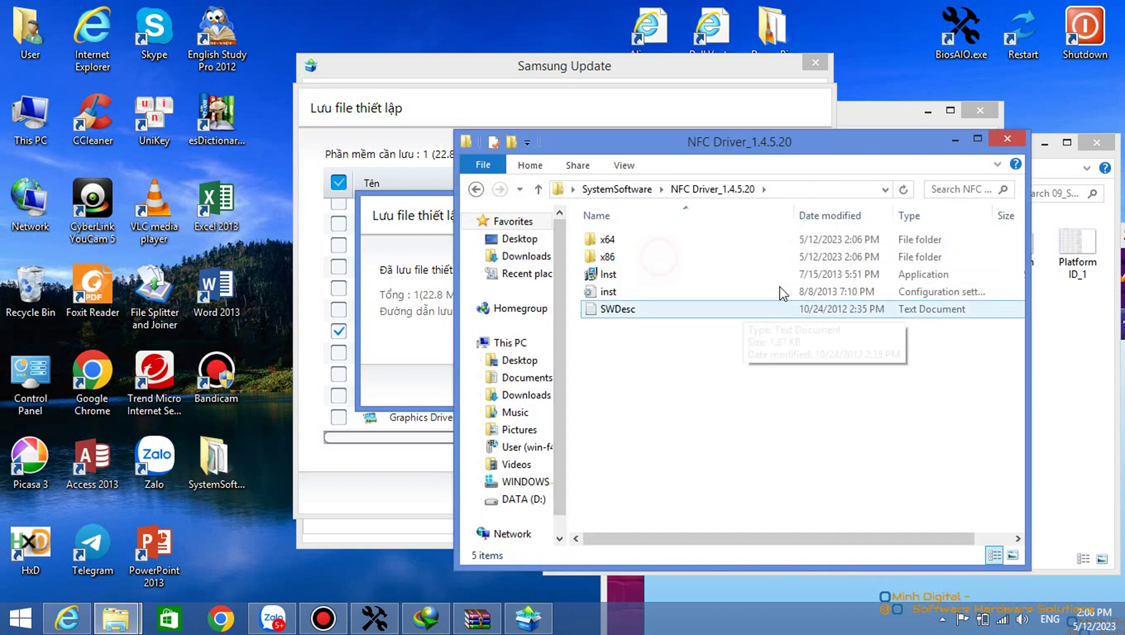
click(607, 293)
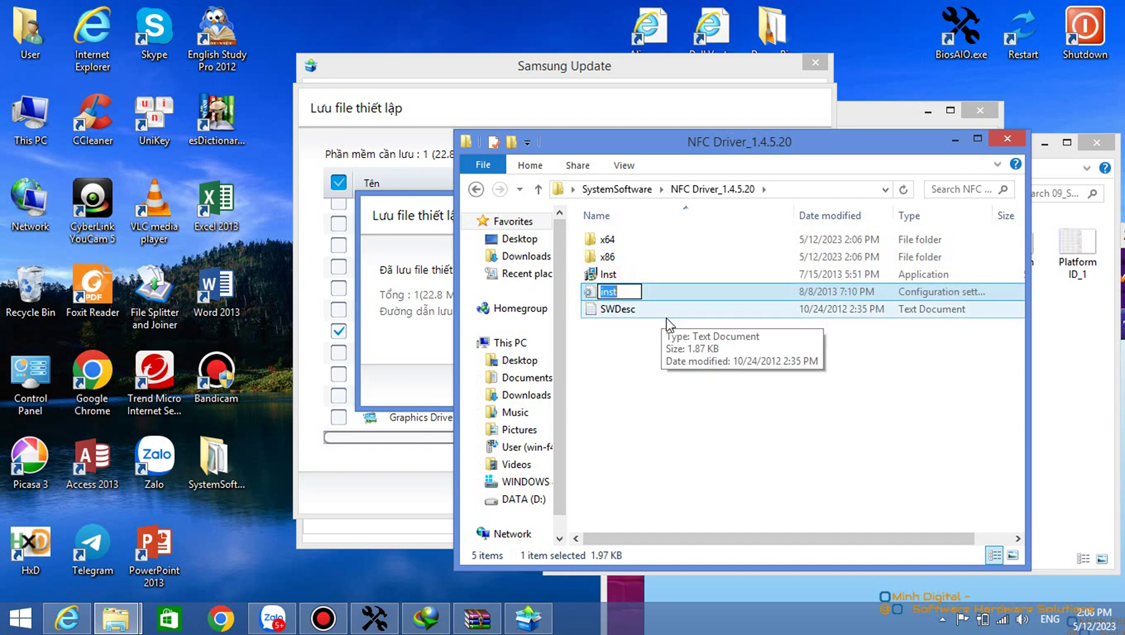
double_click(623, 294)
scroll(716, 284, down, 1)
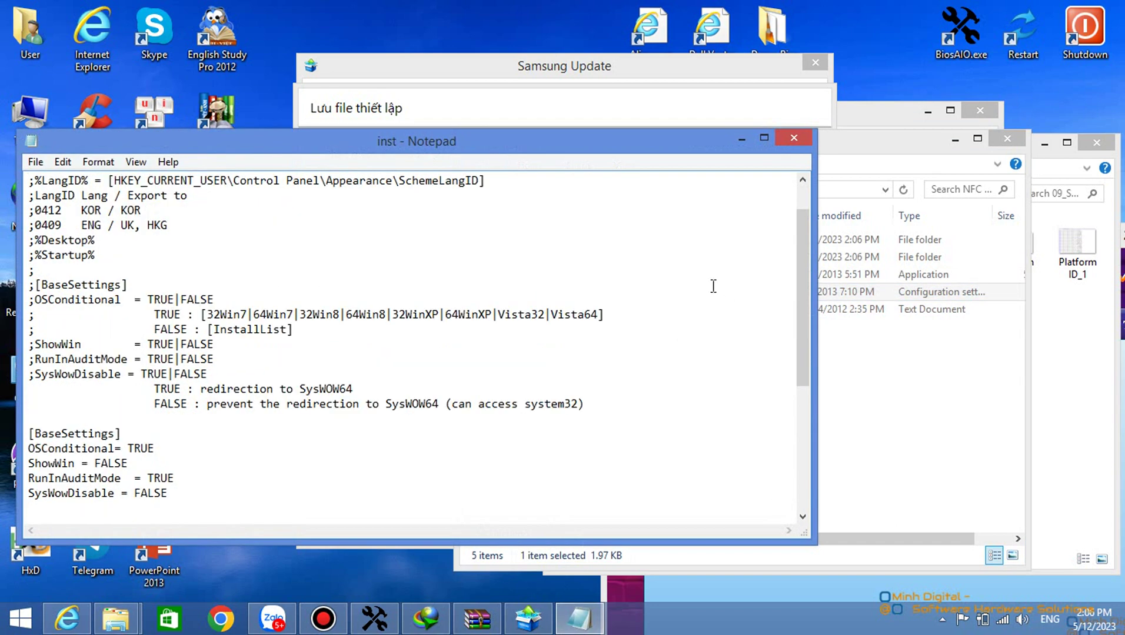
scroll(692, 231, up, 1)
click(798, 136)
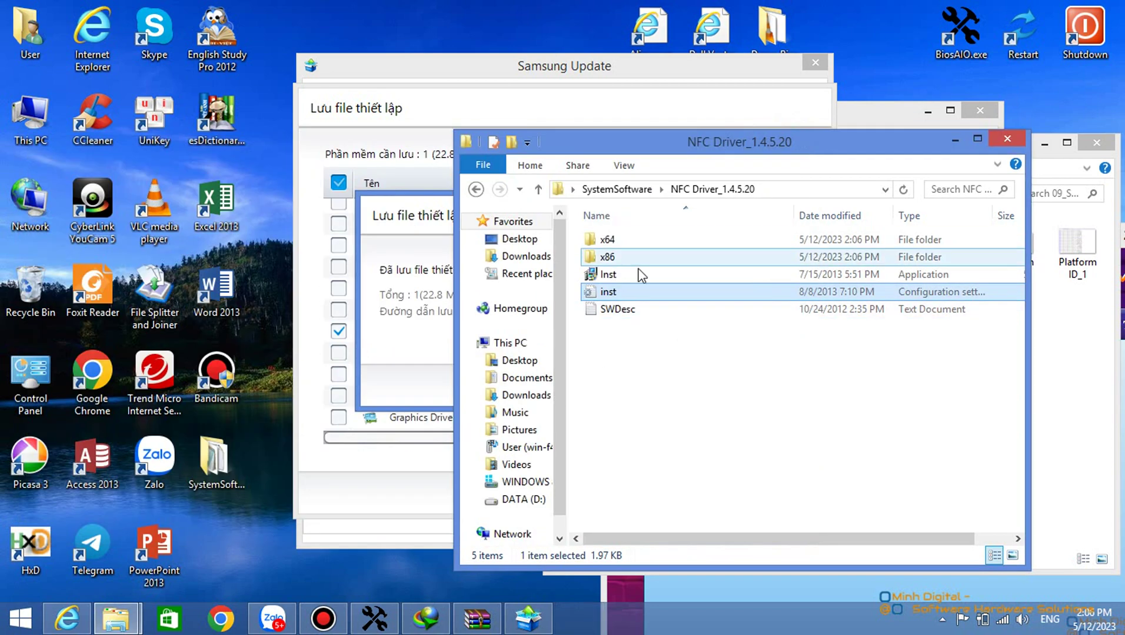
Look at the driver files in the x86 subfolder and close the folder window.
double_click(614, 259)
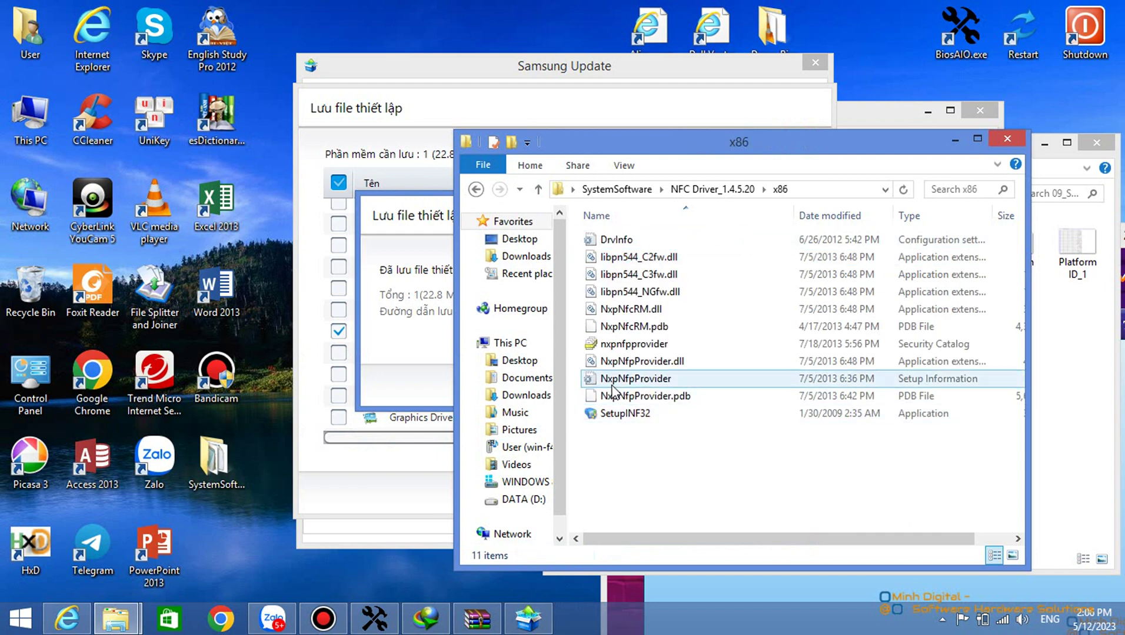
click(638, 190)
click(1007, 139)
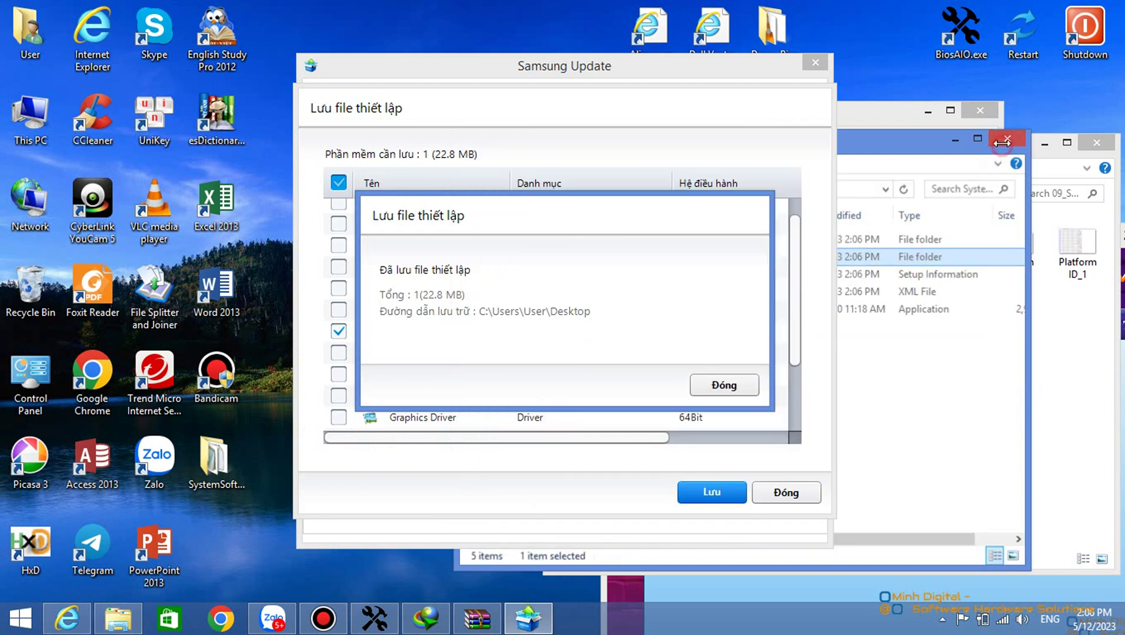
Dismiss the save summary, close the software list and exit Samsung Update.
click(724, 385)
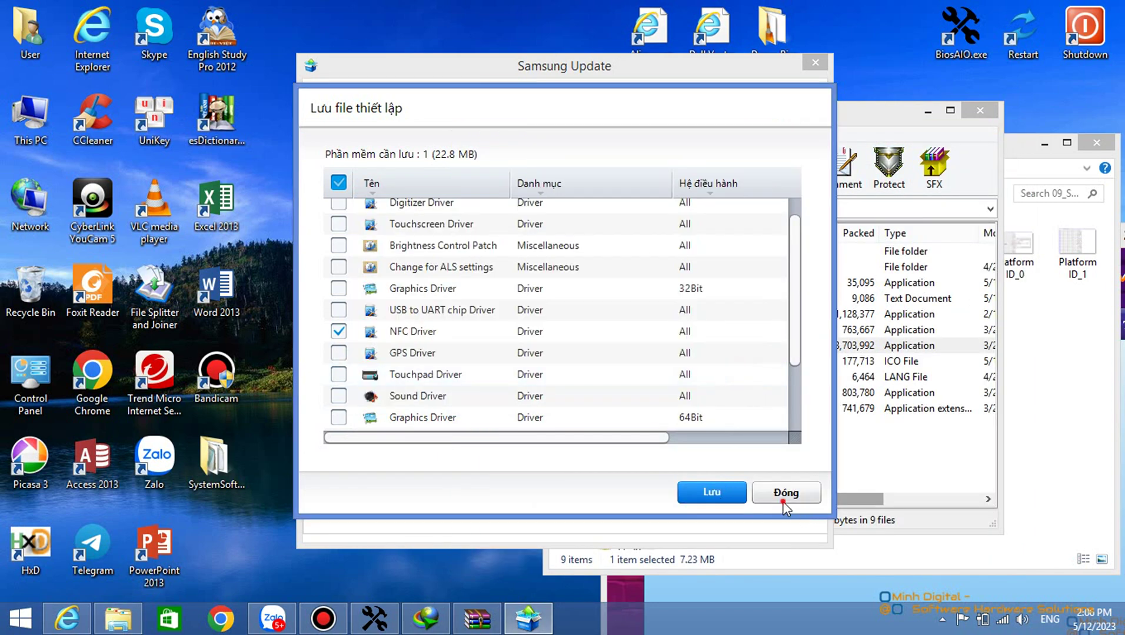
click(784, 497)
click(815, 63)
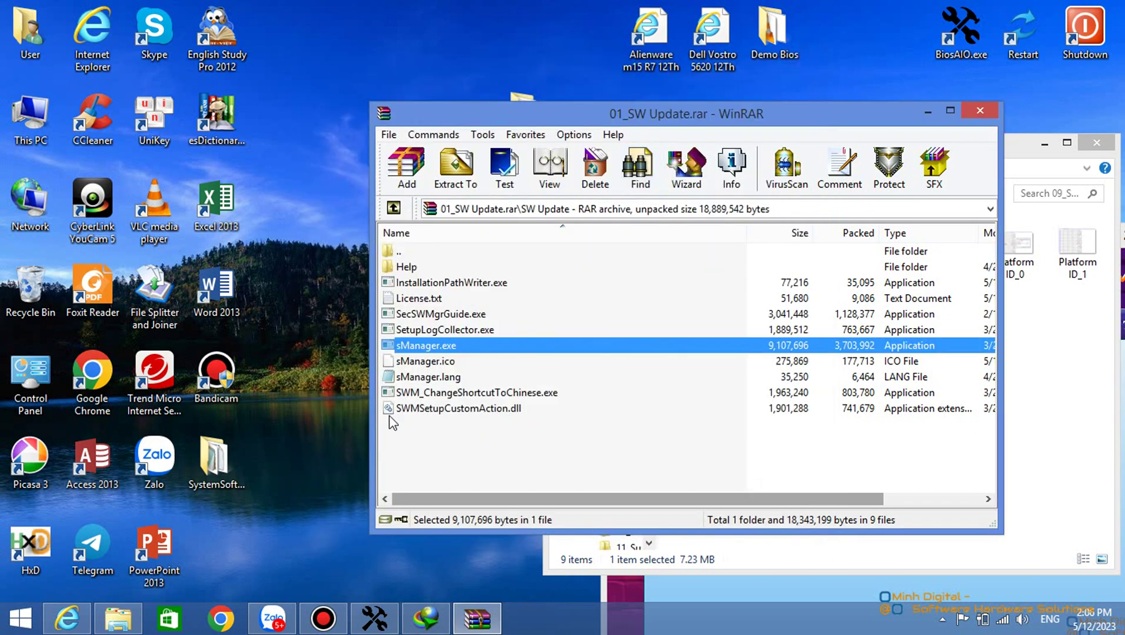
Delete the SystemSoftware folder from the desktop.
click(223, 460)
right_click(227, 456)
click(277, 400)
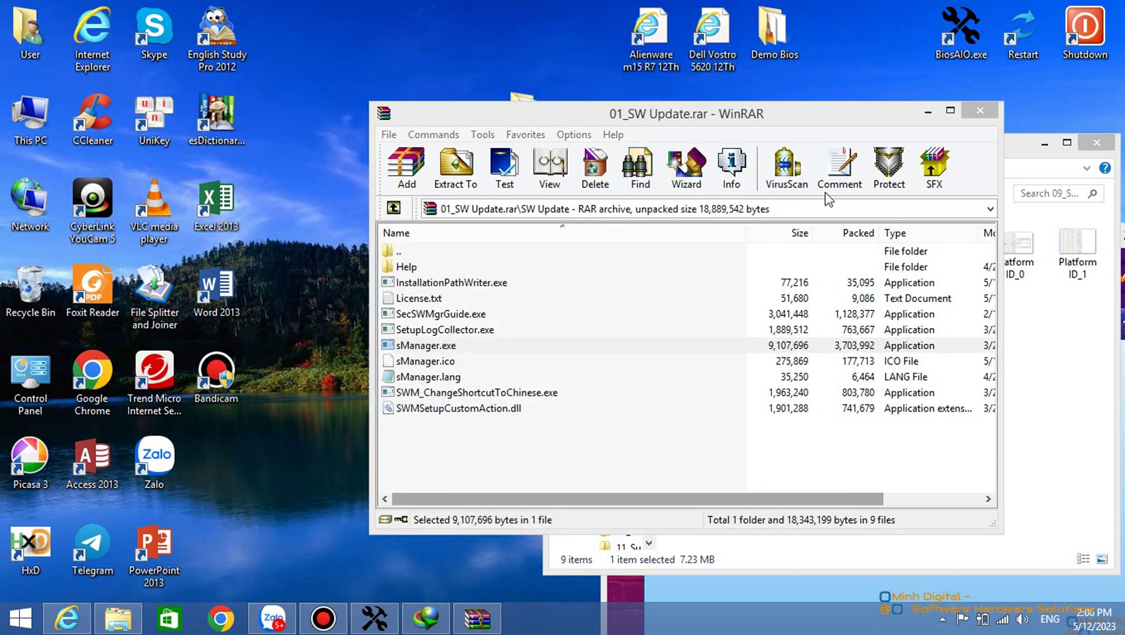
Close the 01_SW Update.rar archive and the 09_Samsung folder window.
click(989, 107)
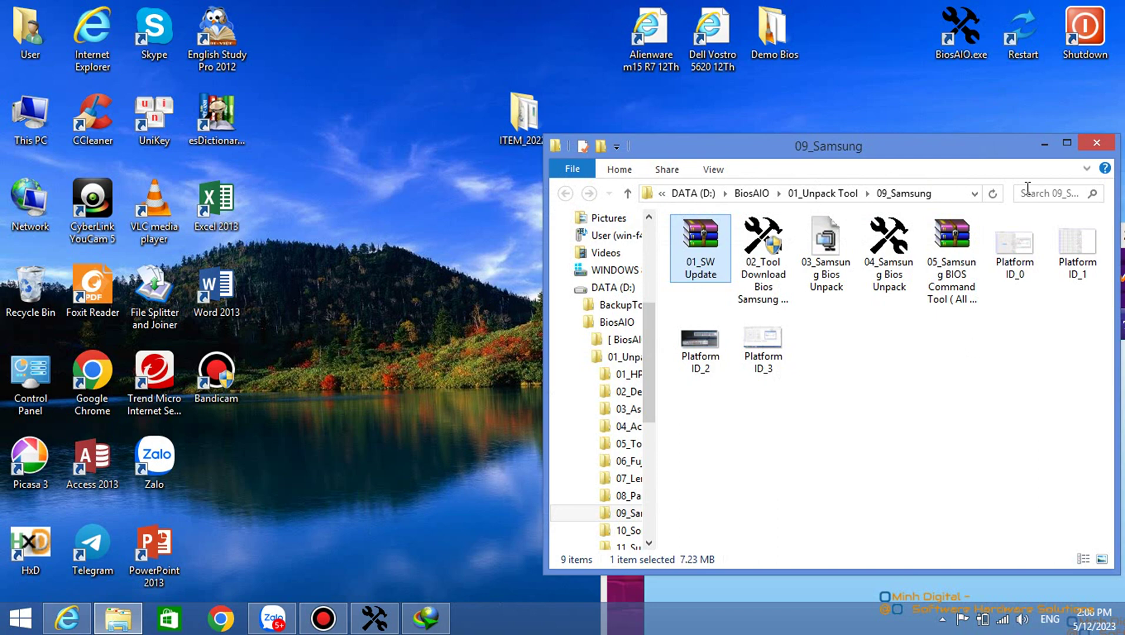
drag(979, 160, 428, 168)
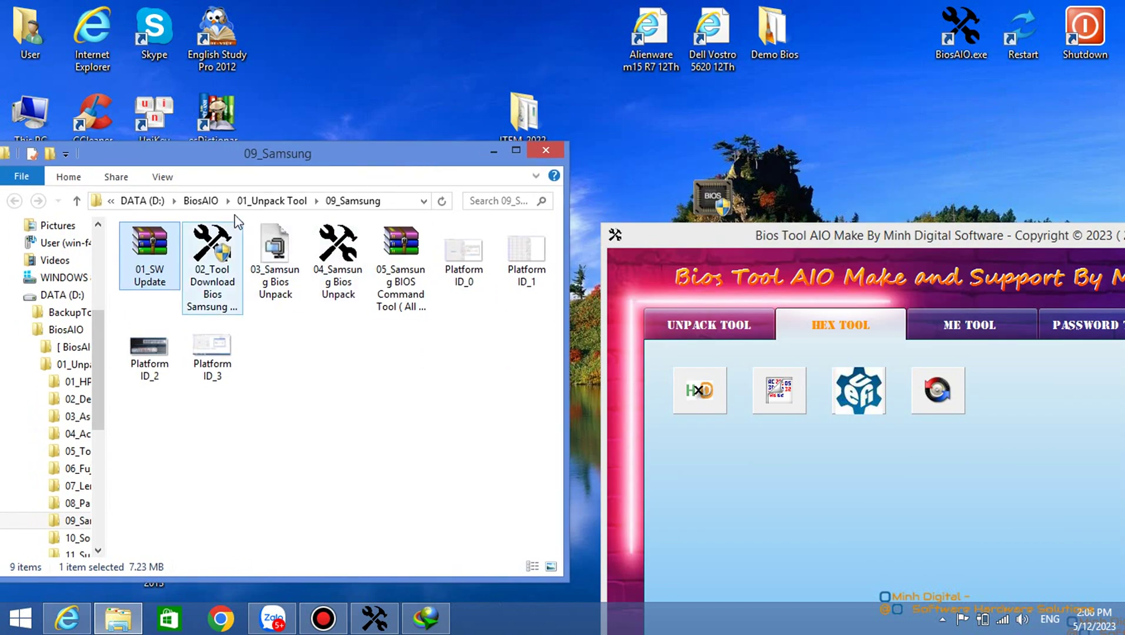
click(266, 201)
click(546, 151)
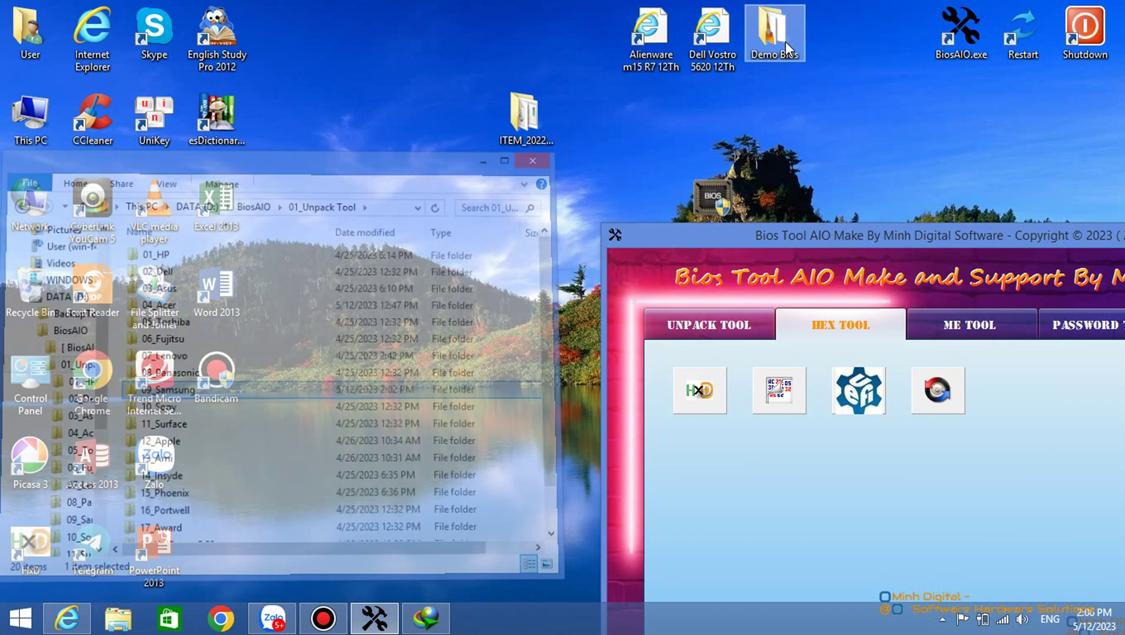
Copy the model text t460 from the name of the t460_with_password file in the Demo Bios folder.
double_click(777, 34)
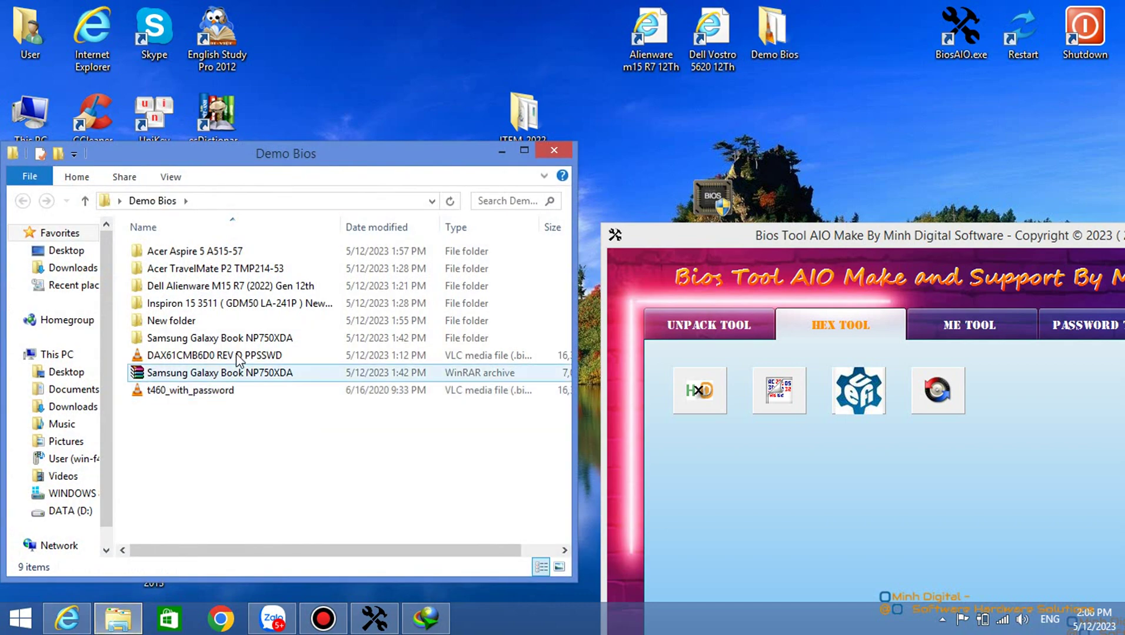
click(241, 340)
click(251, 372)
click(221, 390)
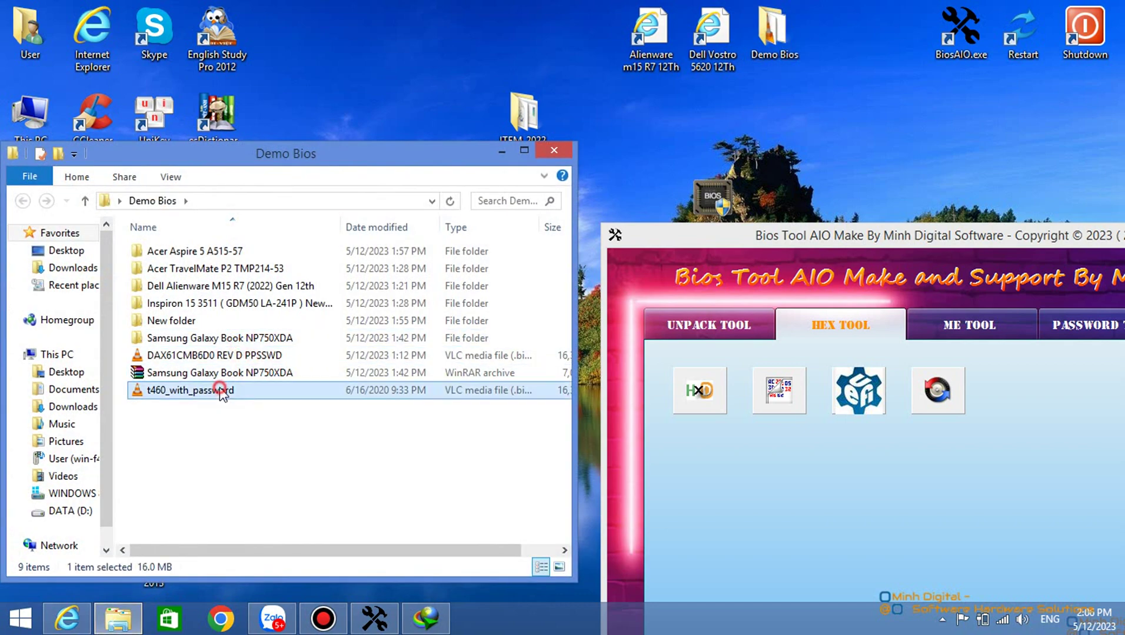
right_click(214, 392)
click(258, 566)
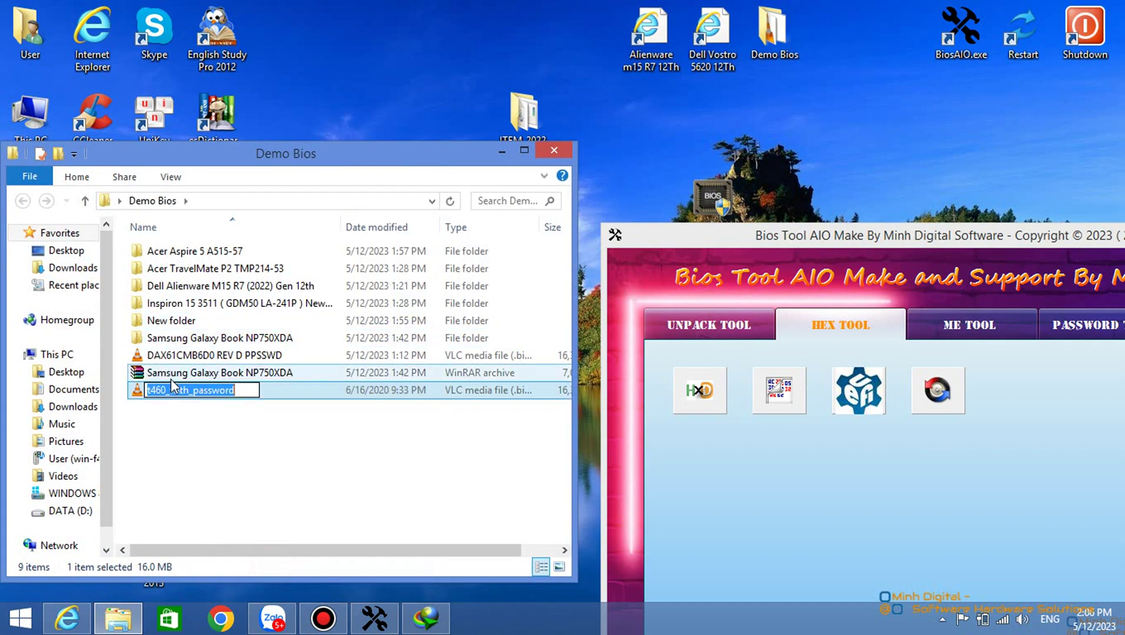
drag(167, 390, 147, 390)
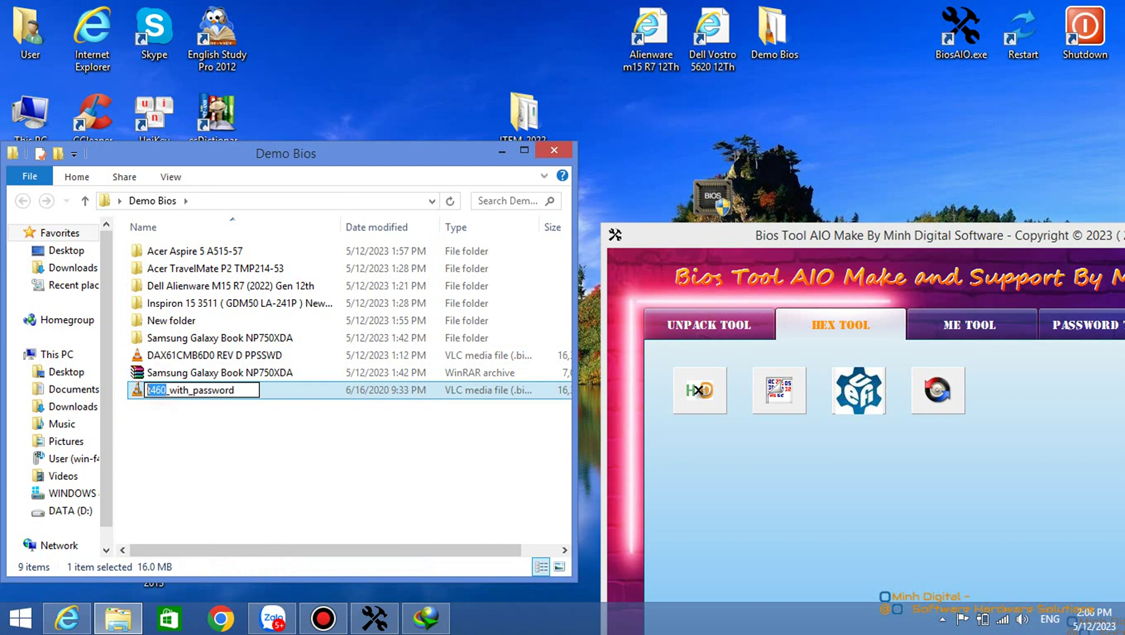
right_click(161, 393)
click(211, 218)
Minimise the Demo Bios window and move the ITEM_2022 folder from the desktop to the Recycle Bin.
click(497, 158)
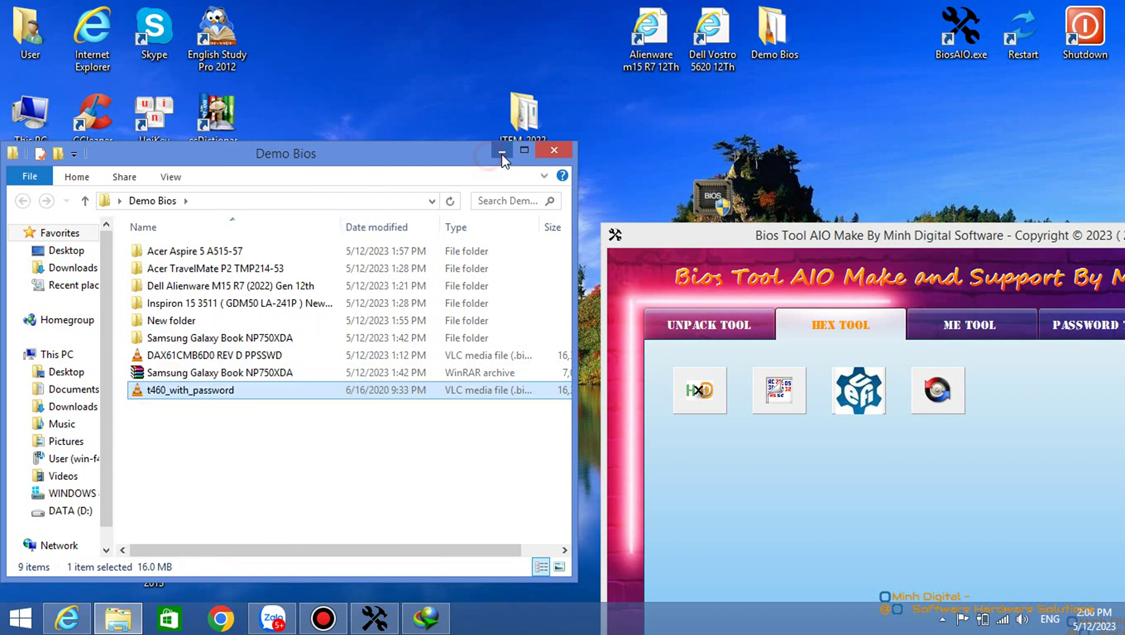
drag(522, 118, 30, 291)
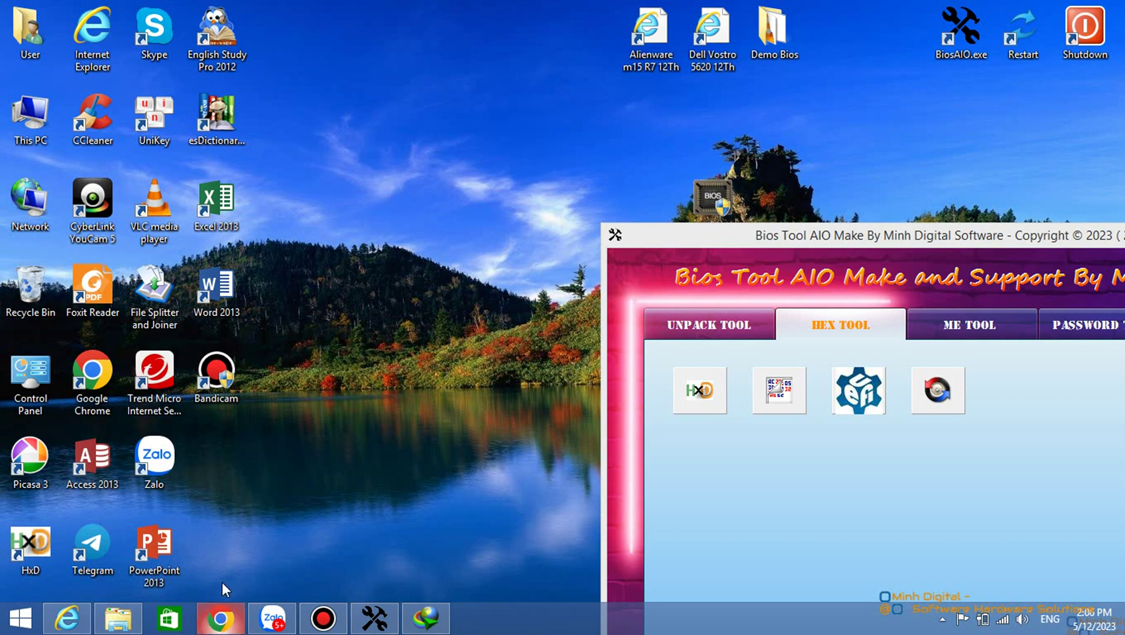
Switch to Google Chrome and search for DRIVER LENOVO t460.
click(221, 618)
click(417, 36)
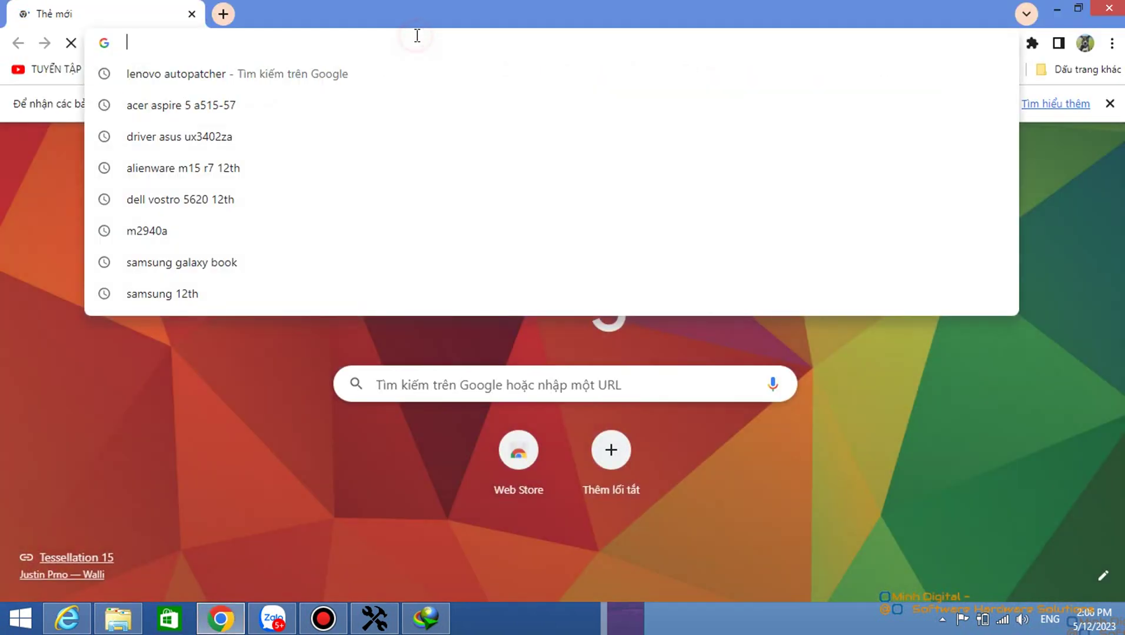
text(DRIVER)
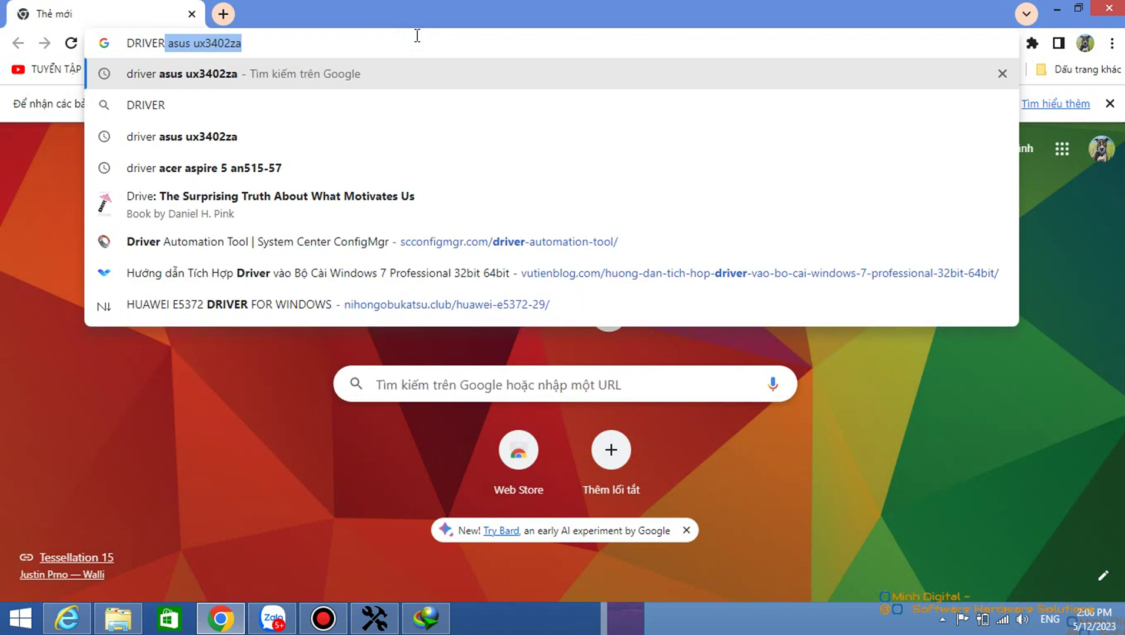
text( LENOVO t460)
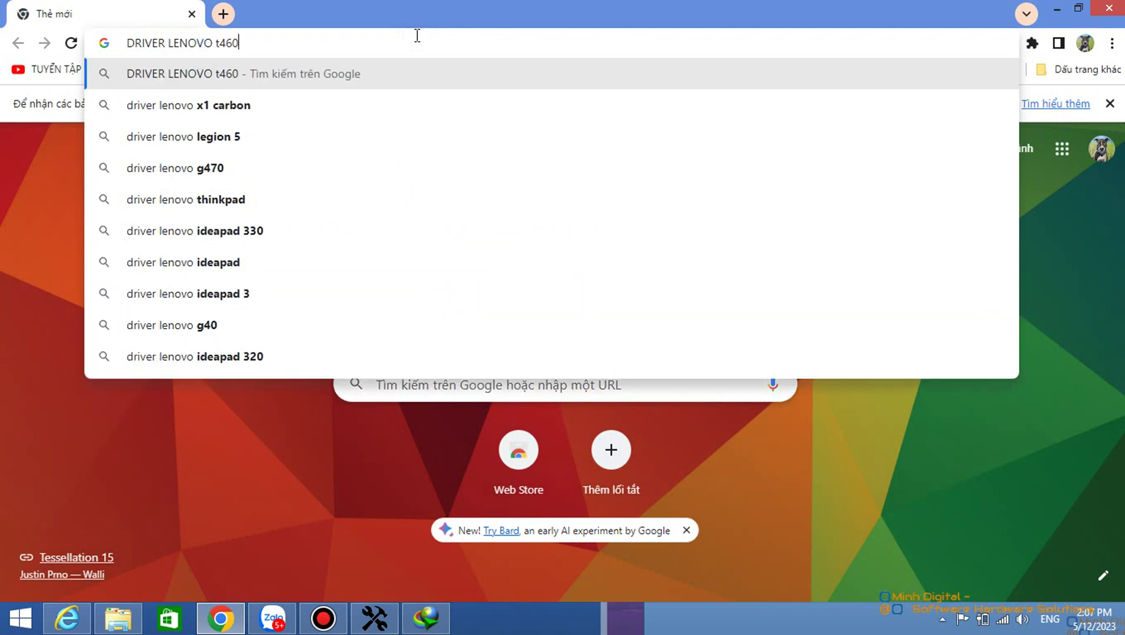
key(Return)
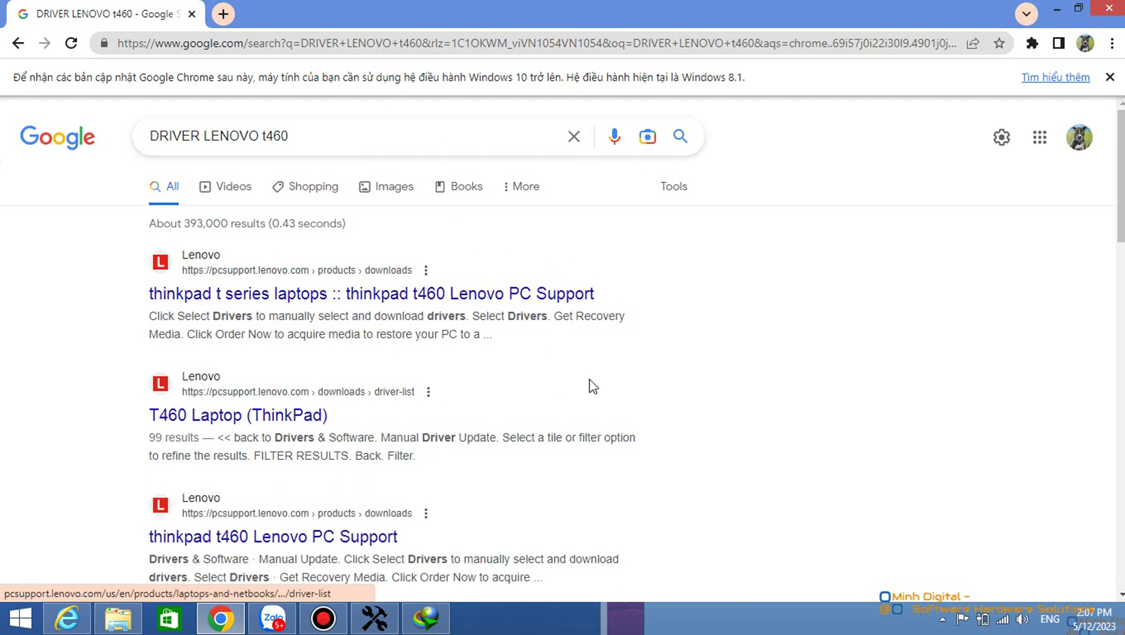
Open the first Lenovo PC Support result for the ThinkPad T460 in a new tab and switch to it.
right_click(402, 299)
click(406, 309)
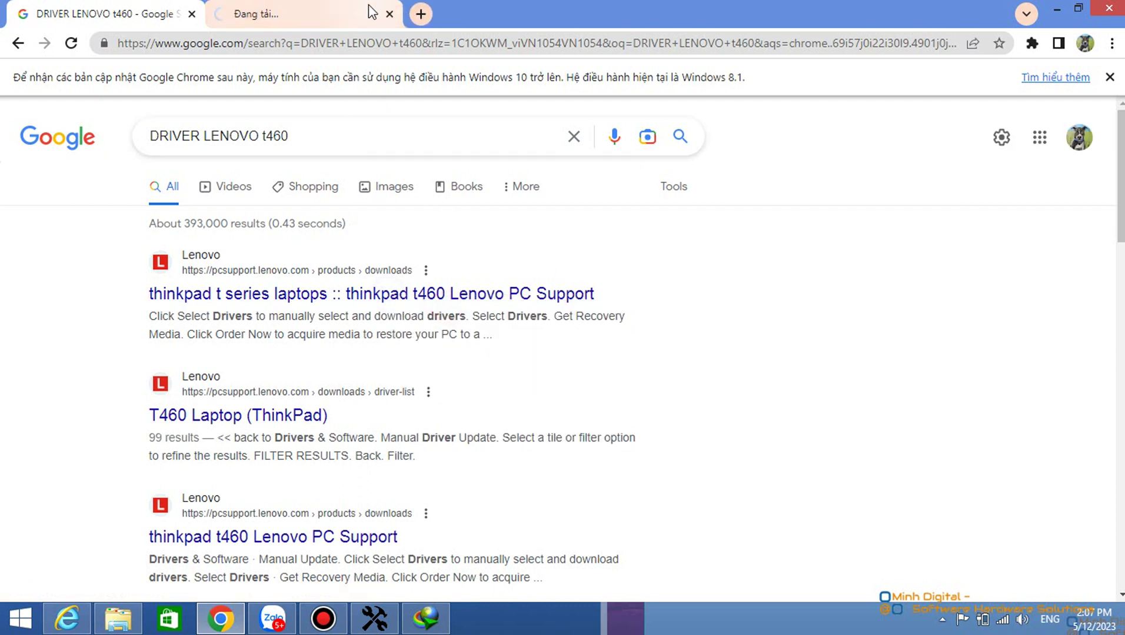
click(336, 11)
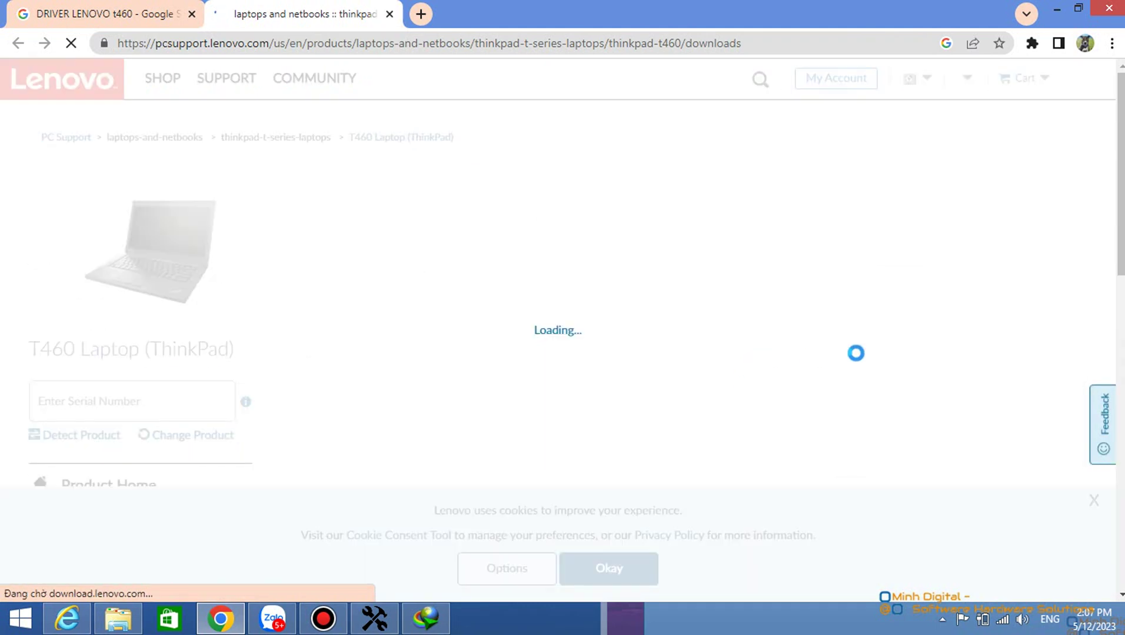
click(649, 301)
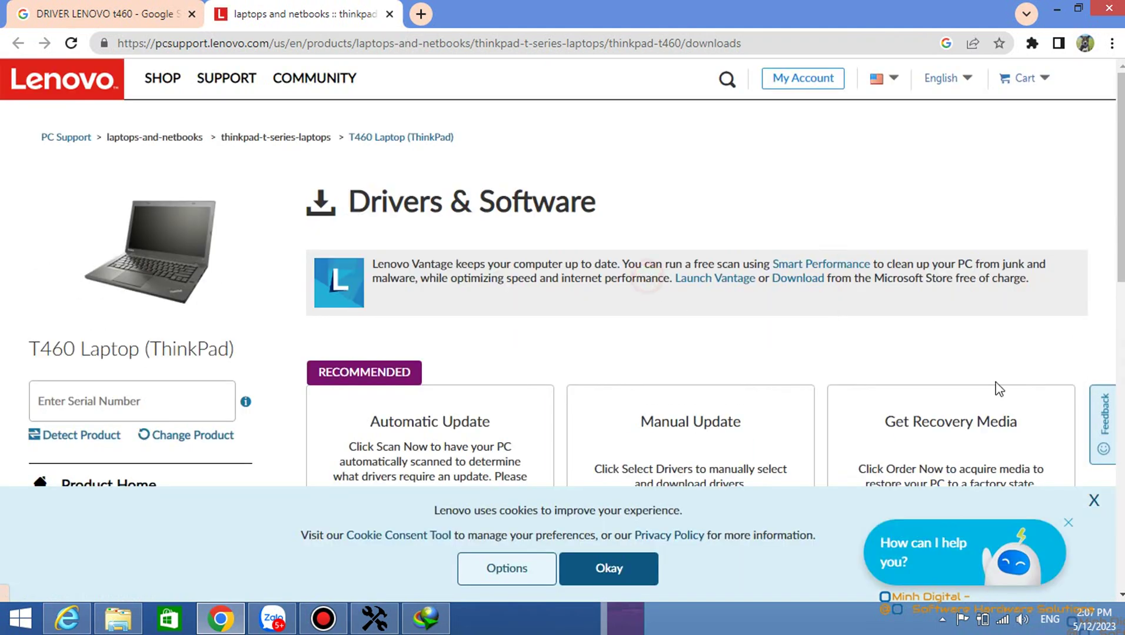
Open the manual driver list for the T460 and show its BIOS/UEFI category.
scroll(493, 211, down, 3)
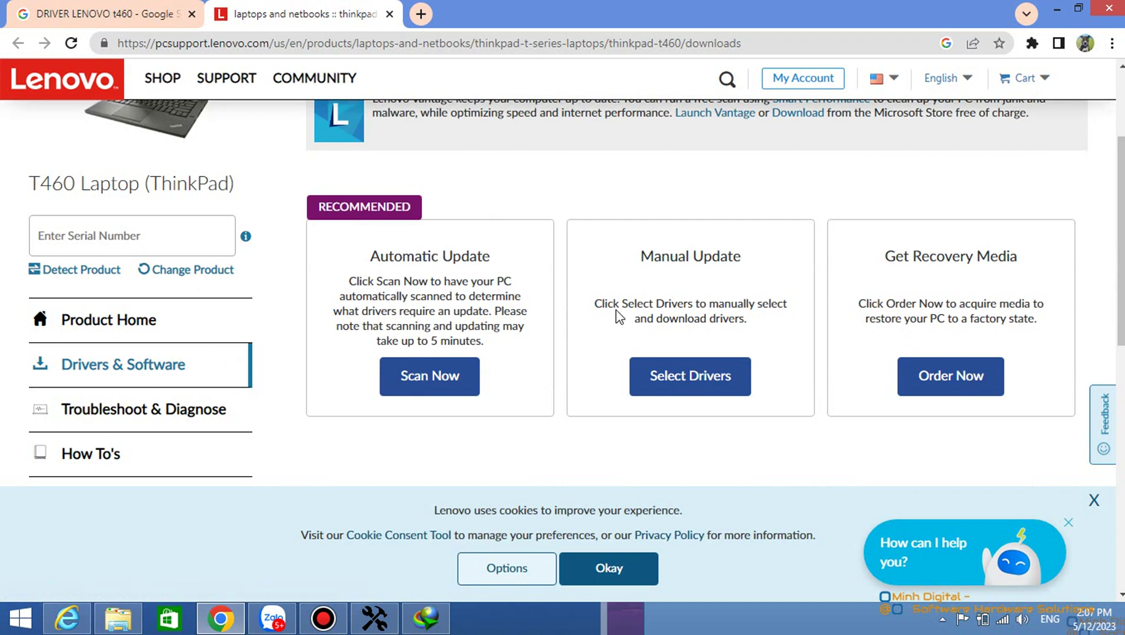
click(700, 389)
scroll(619, 382, down, 3)
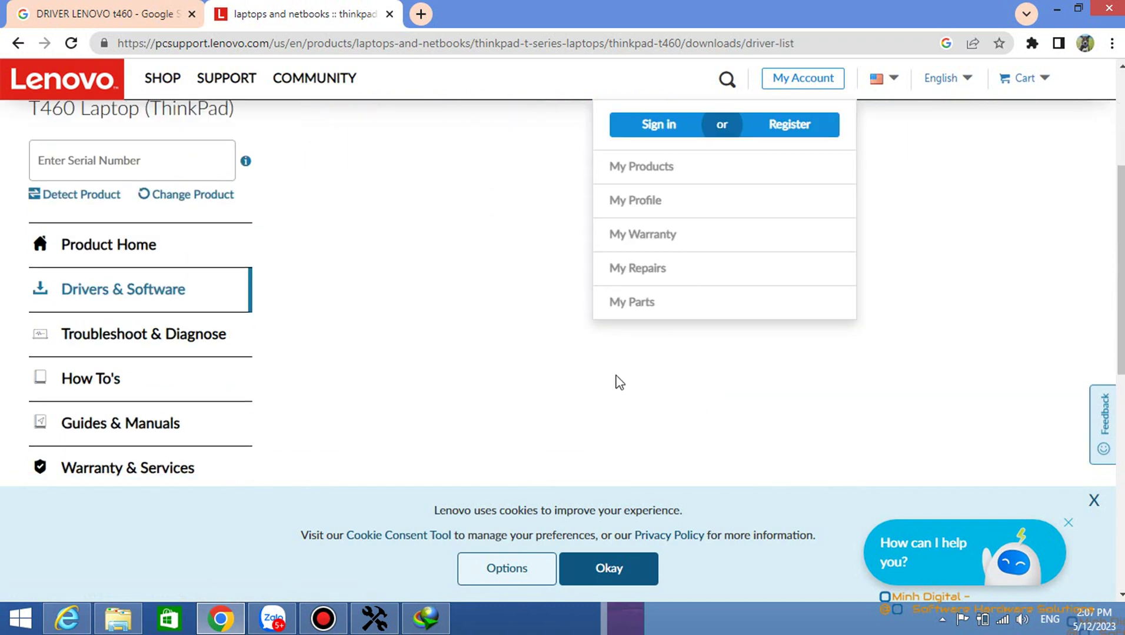
scroll(569, 389, up, 1)
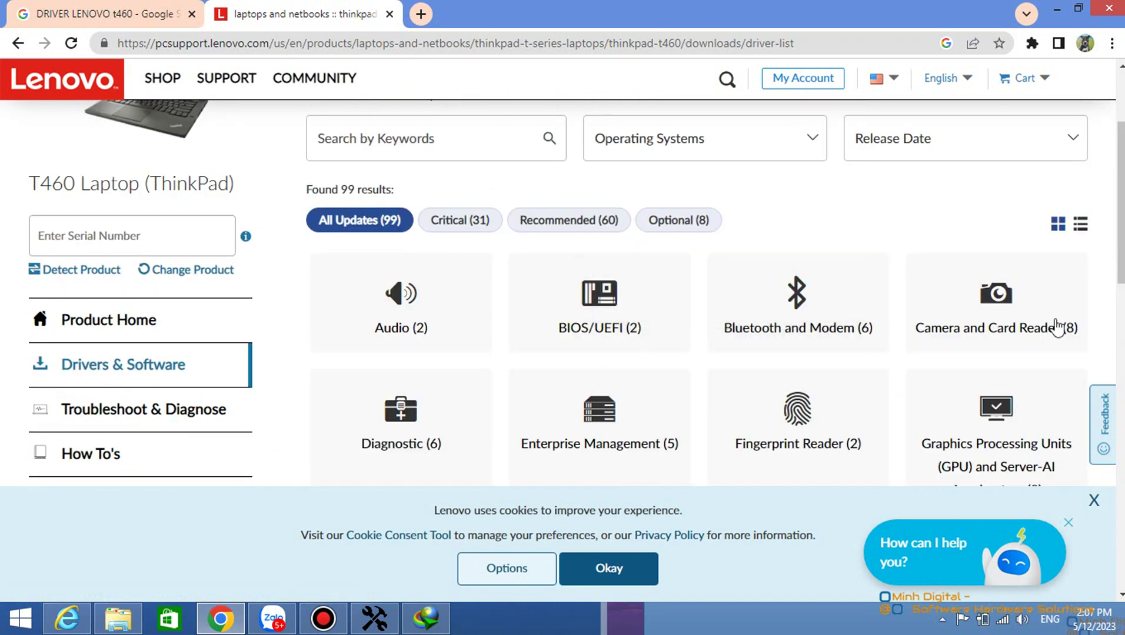
scroll(941, 320, down, 3)
click(617, 141)
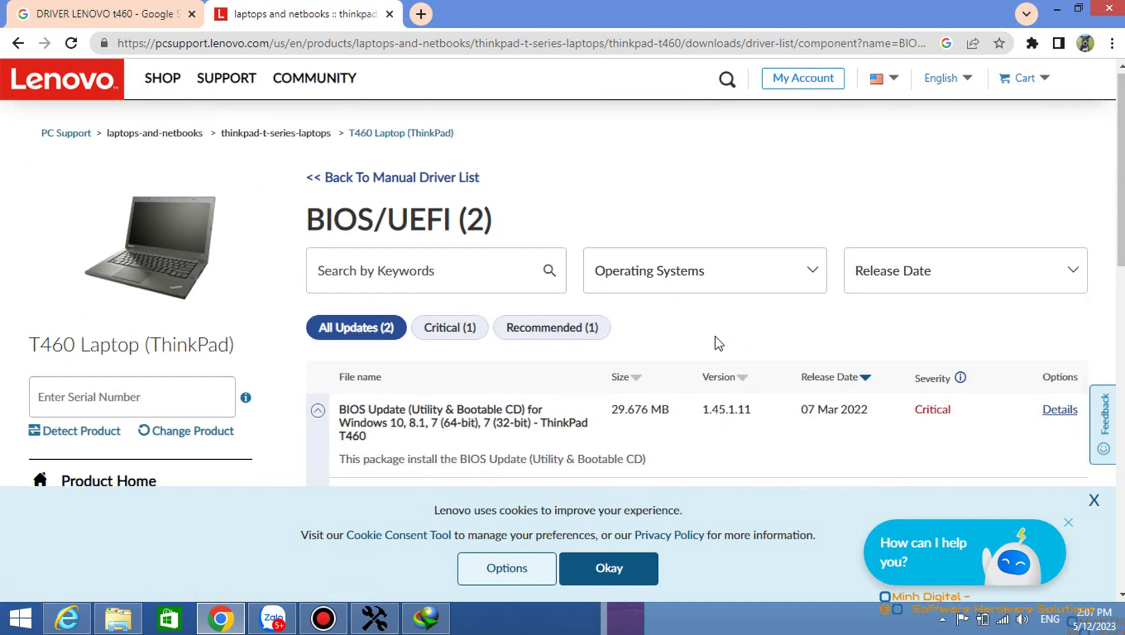
Find the BIOS Update Utility among the BIOS/UEFI files and request its download.
scroll(647, 342, down, 6)
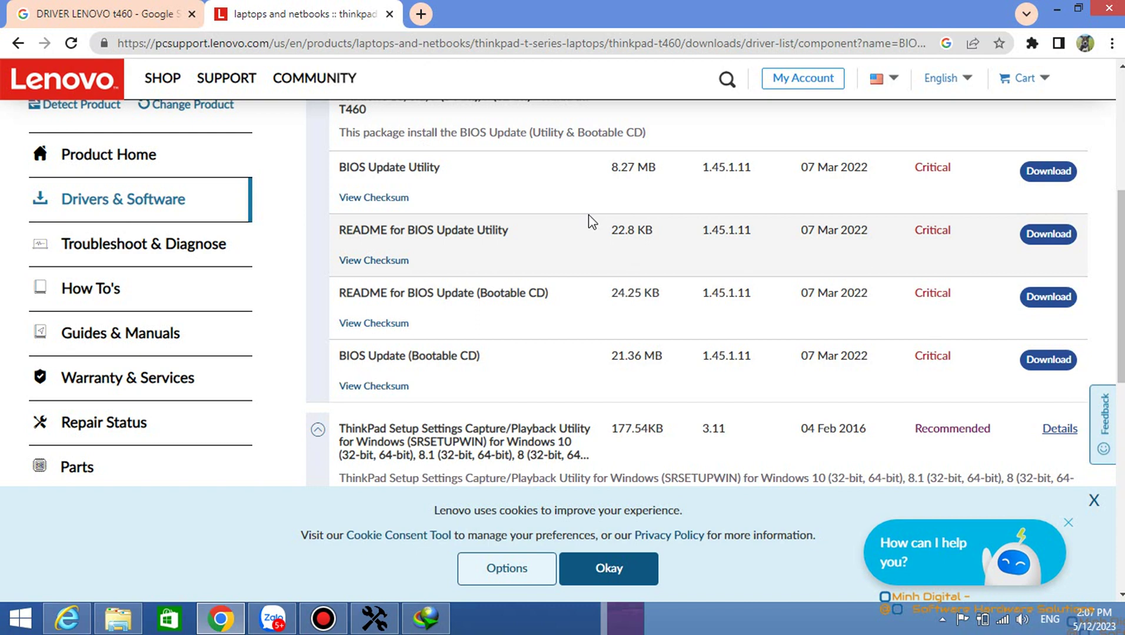
scroll(782, 359, down, 3)
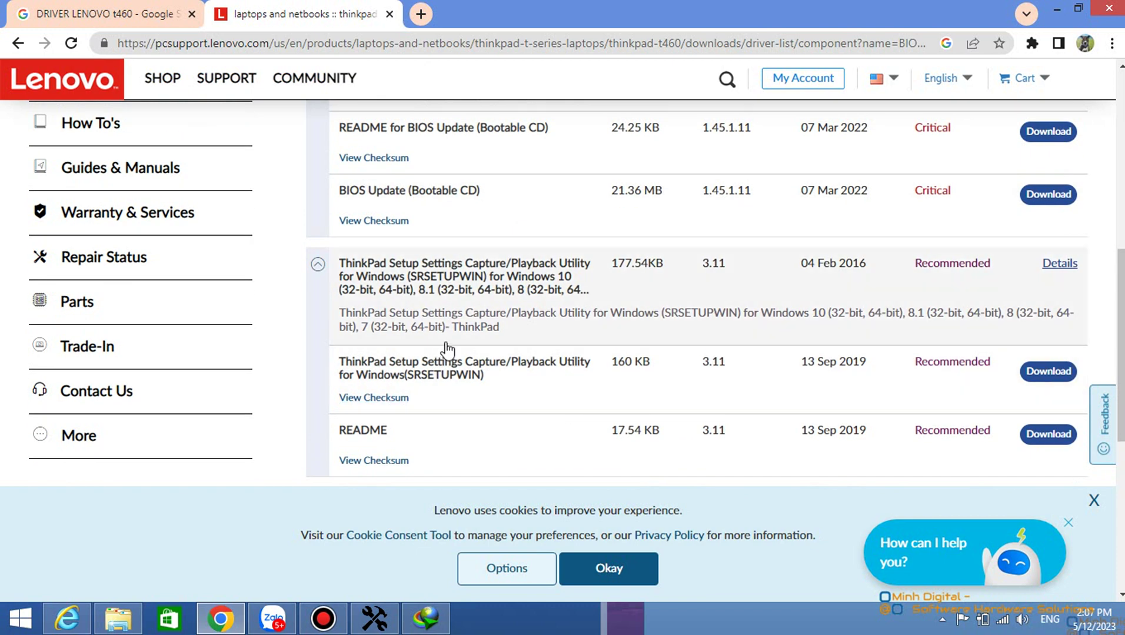
scroll(459, 345, up, 1)
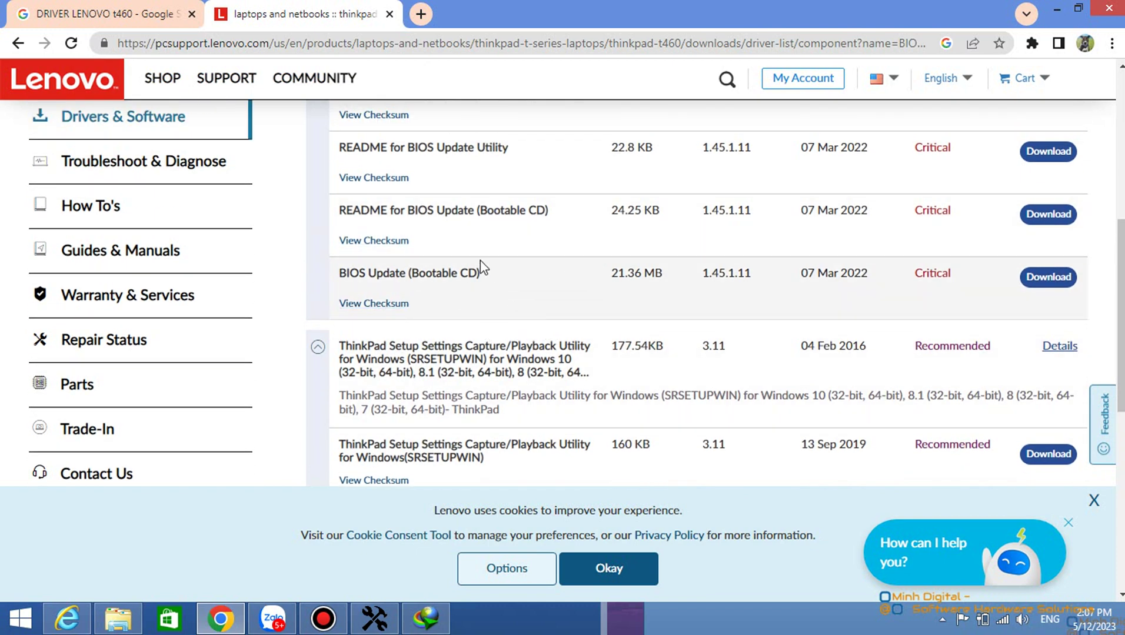
scroll(484, 224, up, 3)
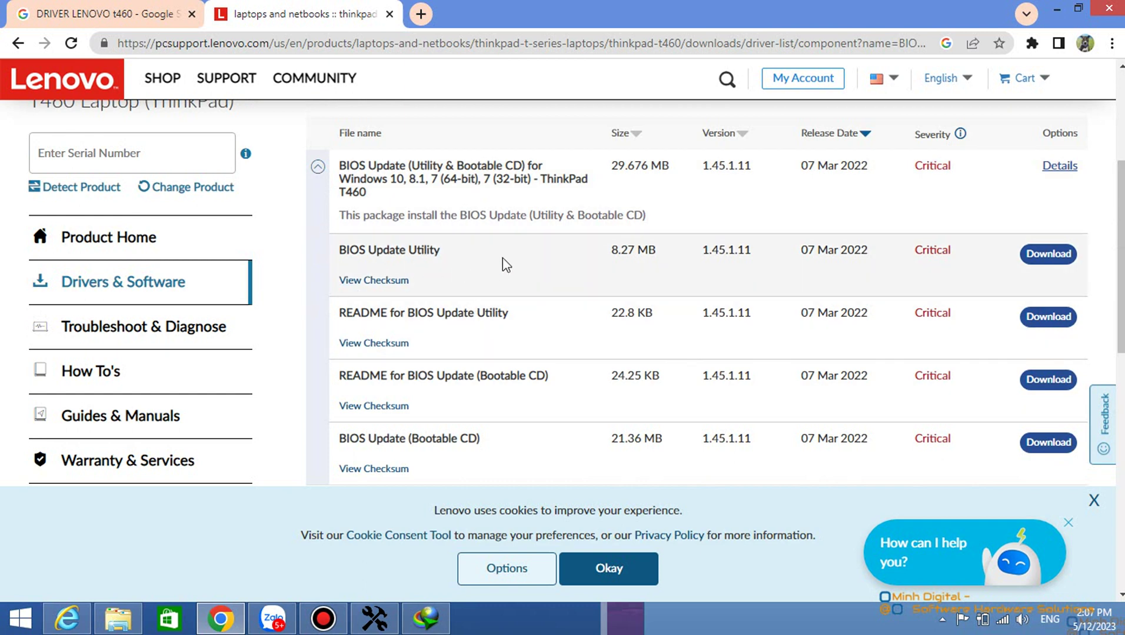
click(1047, 253)
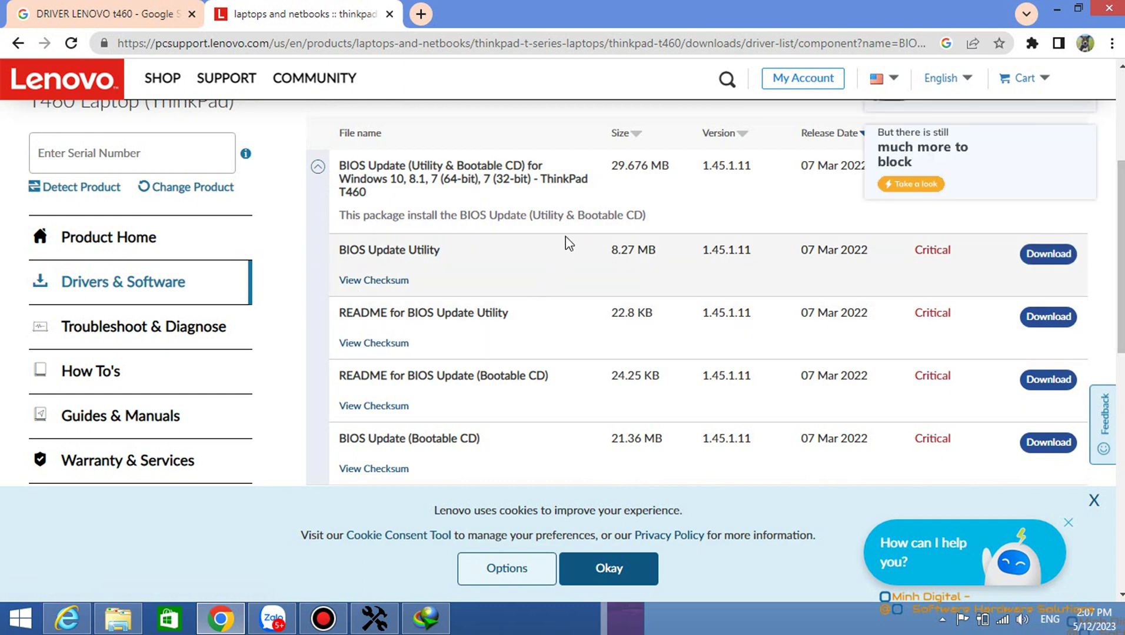
right_click(1045, 265)
click(1043, 260)
click(487, 12)
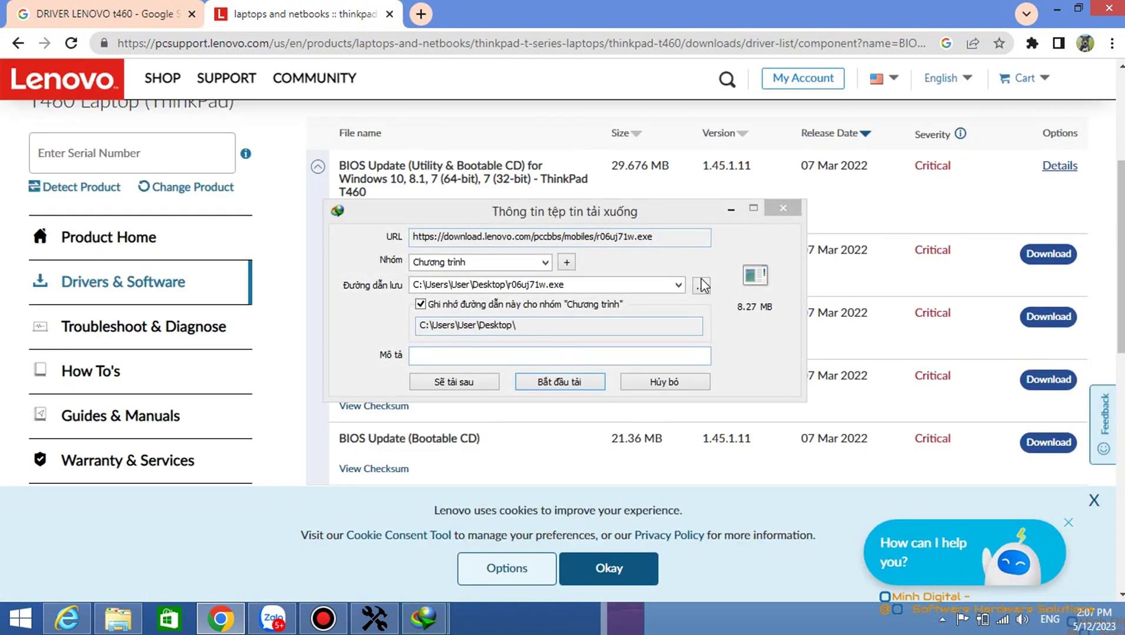
Download r06uj71w.exe to the Desktop, and close the completed download dialog and the browser.
click(703, 285)
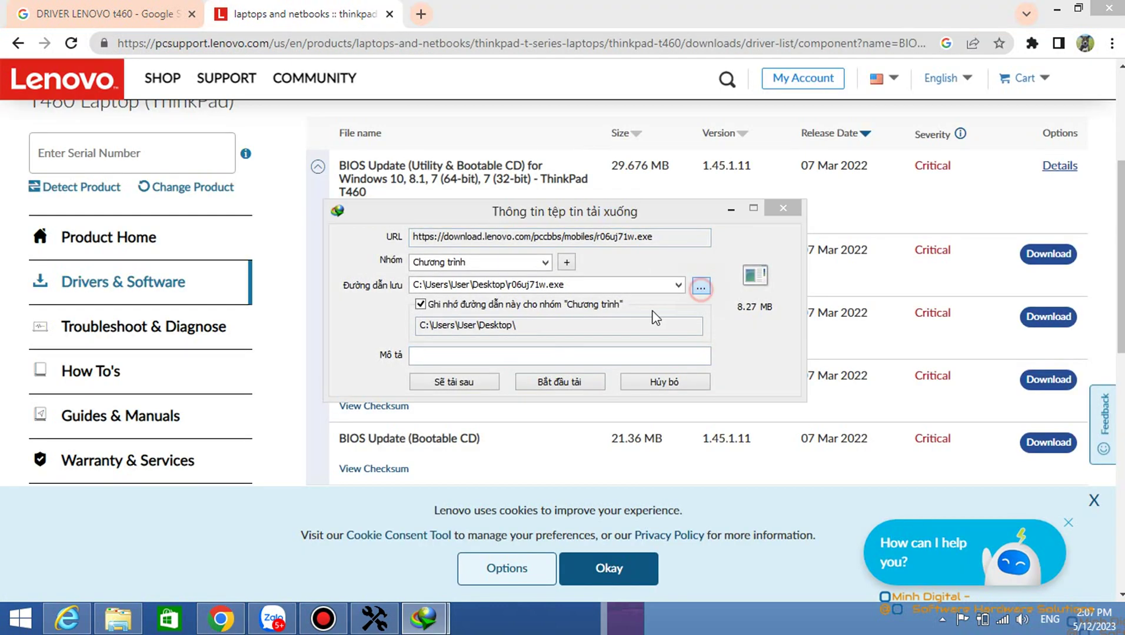
click(356, 206)
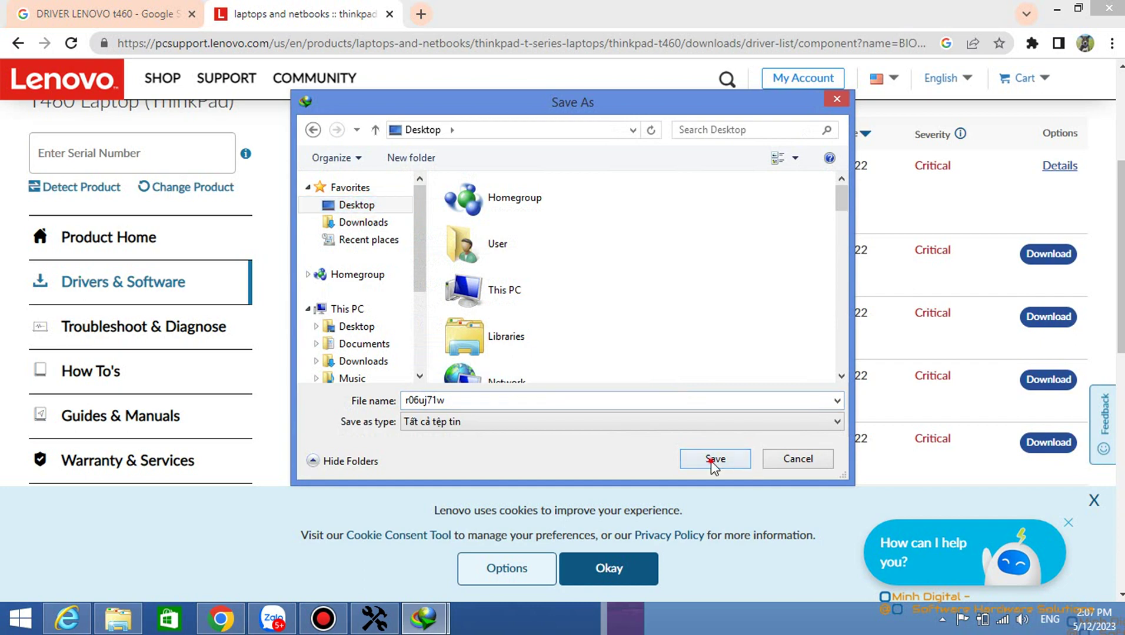
click(714, 460)
click(575, 382)
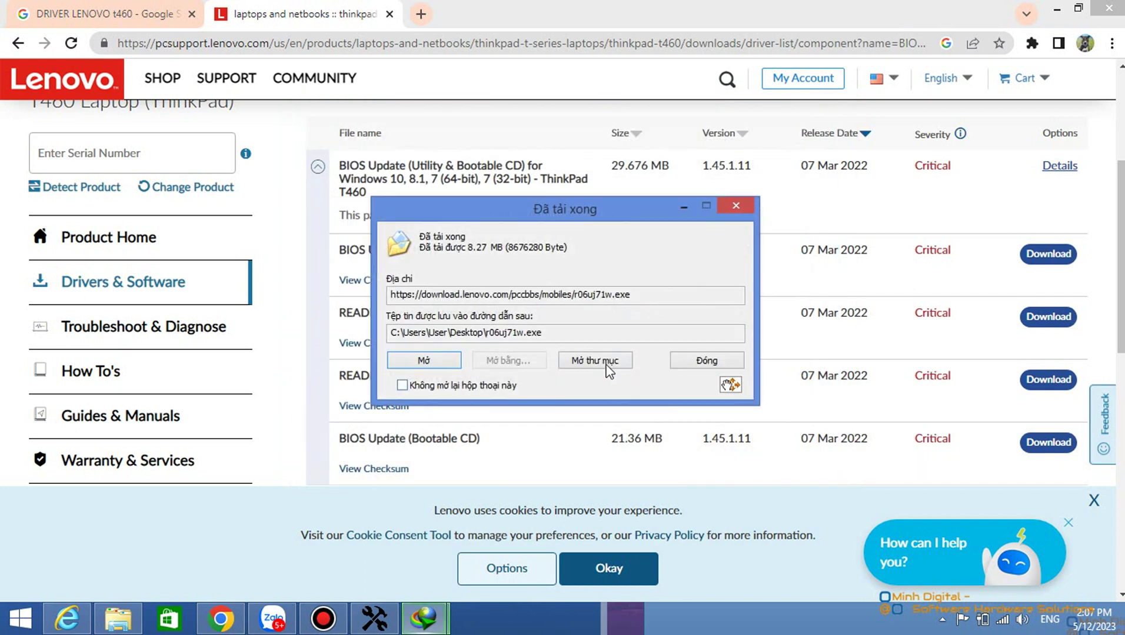
click(707, 363)
click(1109, 9)
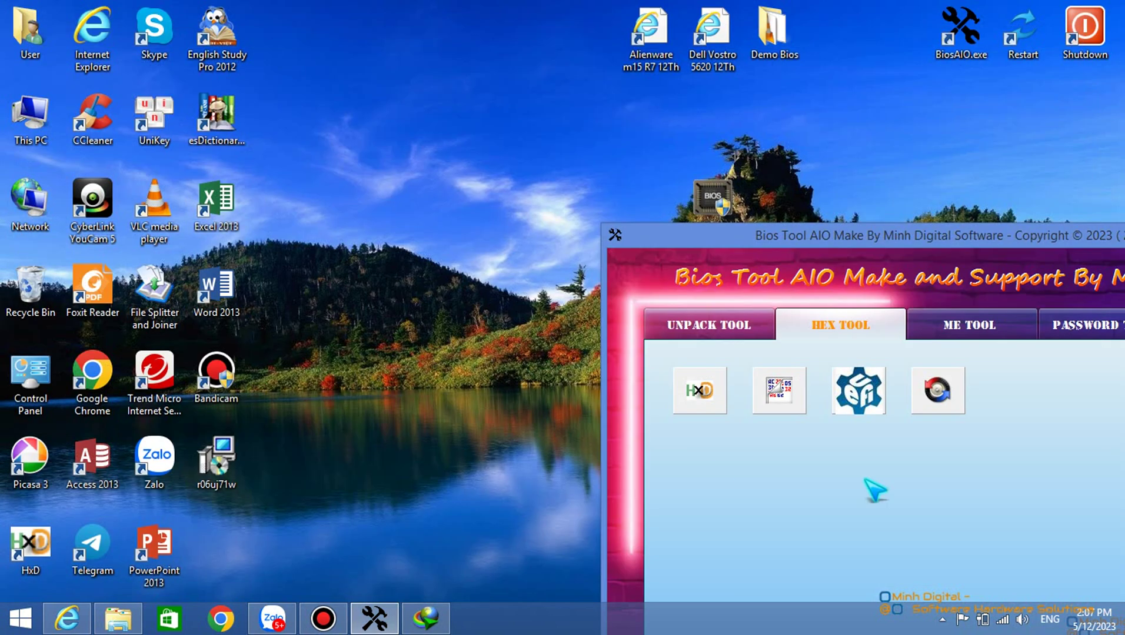
Empty the Recycle Bin.
right_click(33, 294)
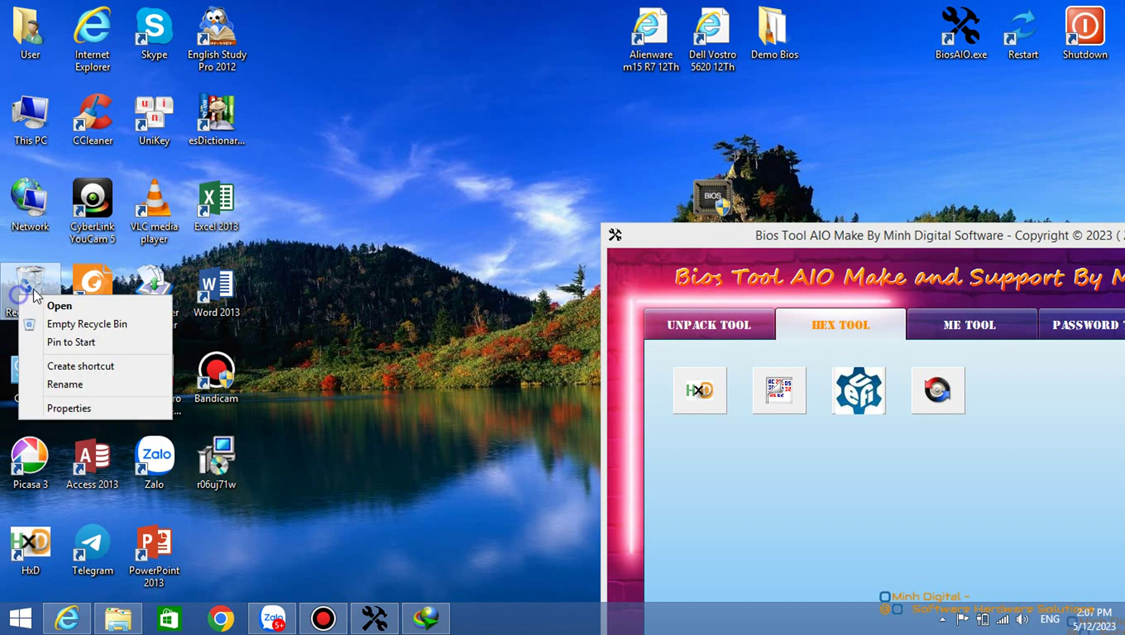
click(103, 325)
click(629, 323)
Unpack r06uj71w from the desktop with Lenovo_BIOS_Extract from the Lenovo unpack tool folder, and close the 07_Lenovo window.
click(735, 325)
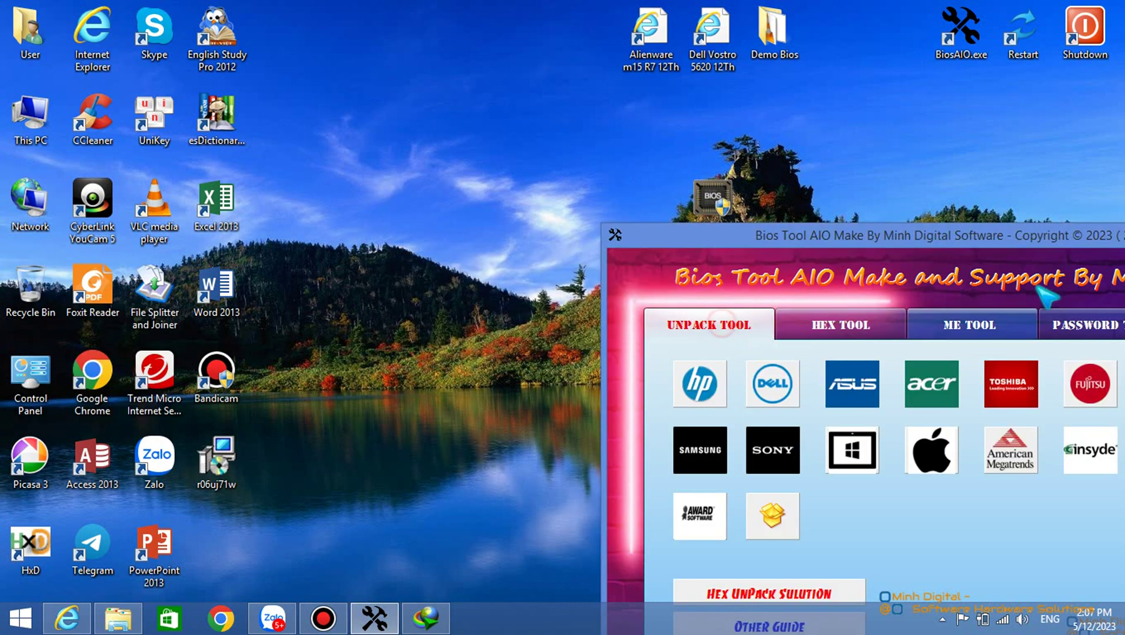
drag(1059, 236, 859, 137)
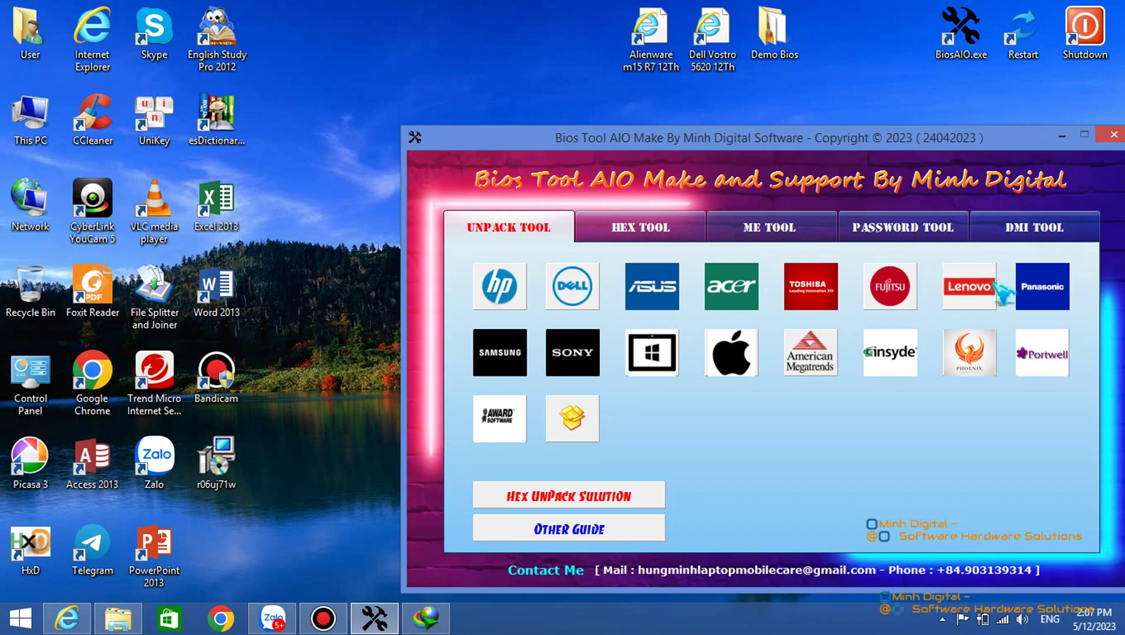
click(971, 286)
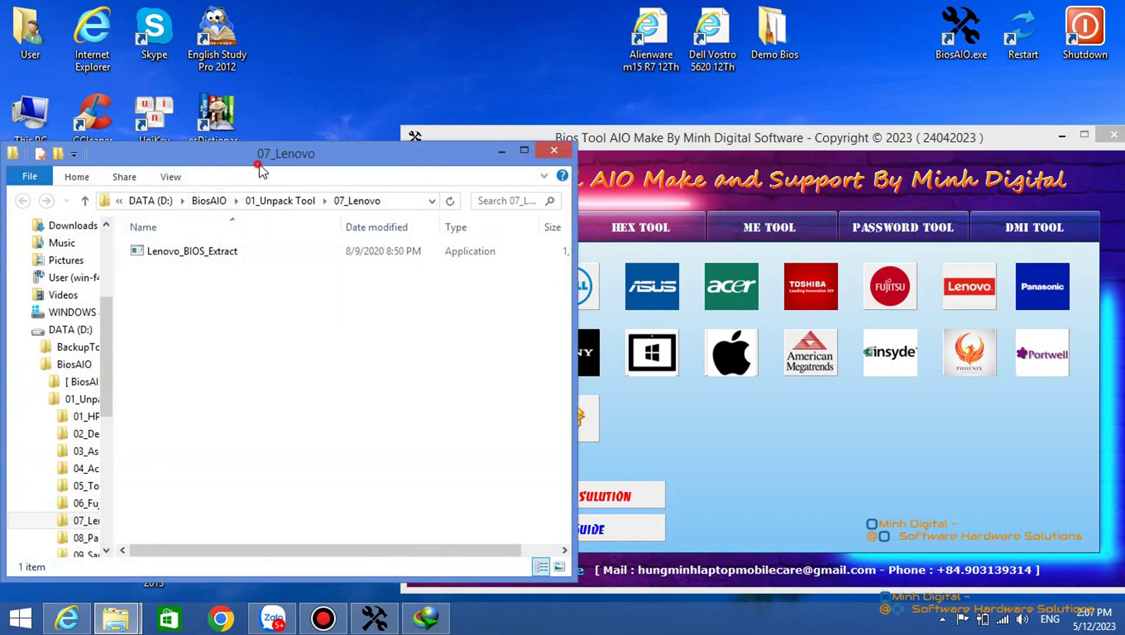
drag(261, 171, 720, 265)
drag(216, 465, 637, 347)
click(683, 324)
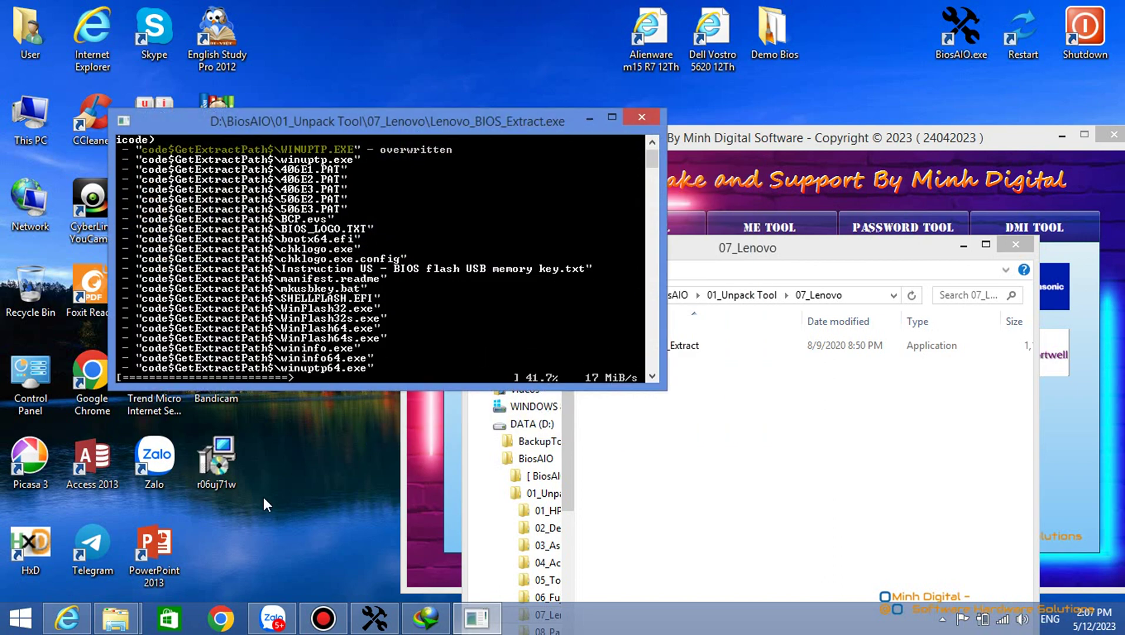
click(1027, 251)
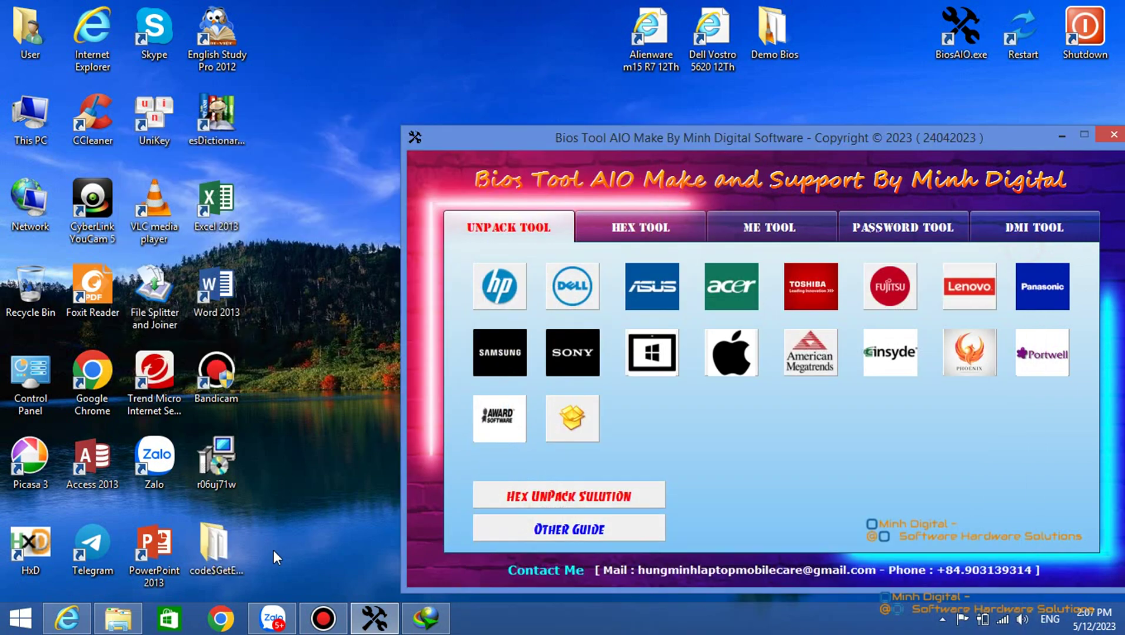
Examine the extracted code$GetExtractPath$ folder on the desktop and the BIOS files in its R06ET71W subfolder.
double_click(219, 550)
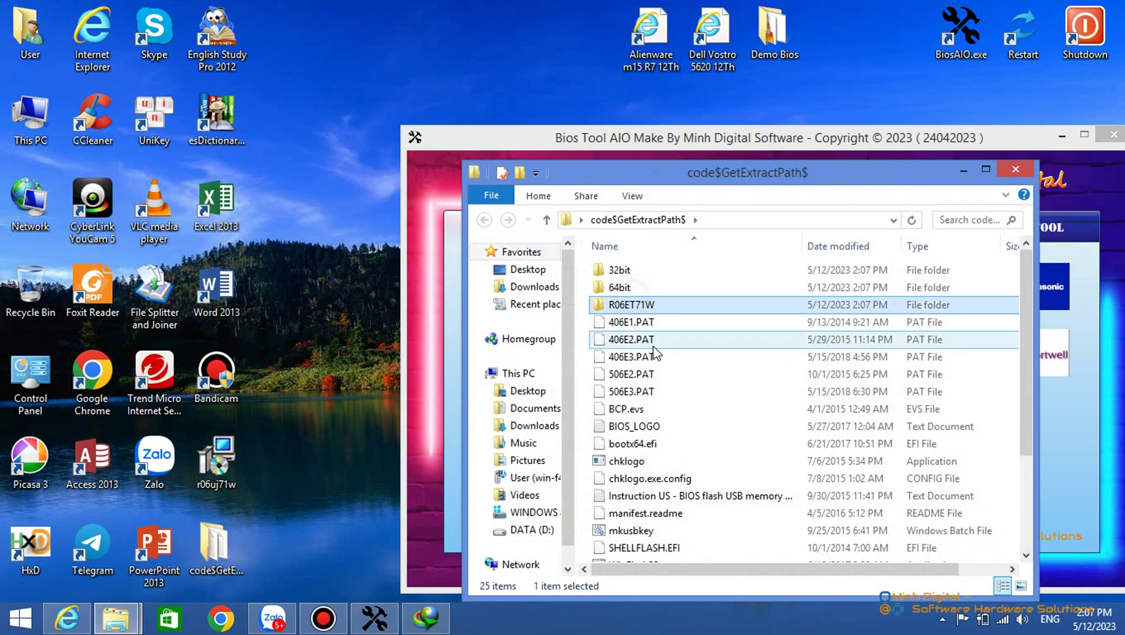
click(632, 375)
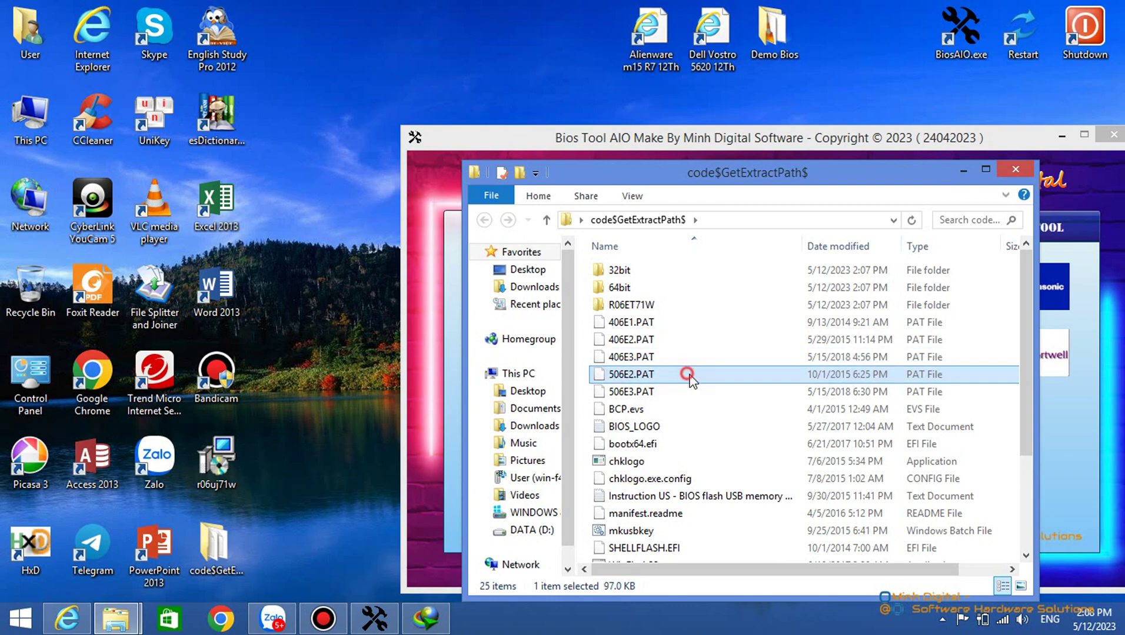
click(708, 305)
double_click(634, 304)
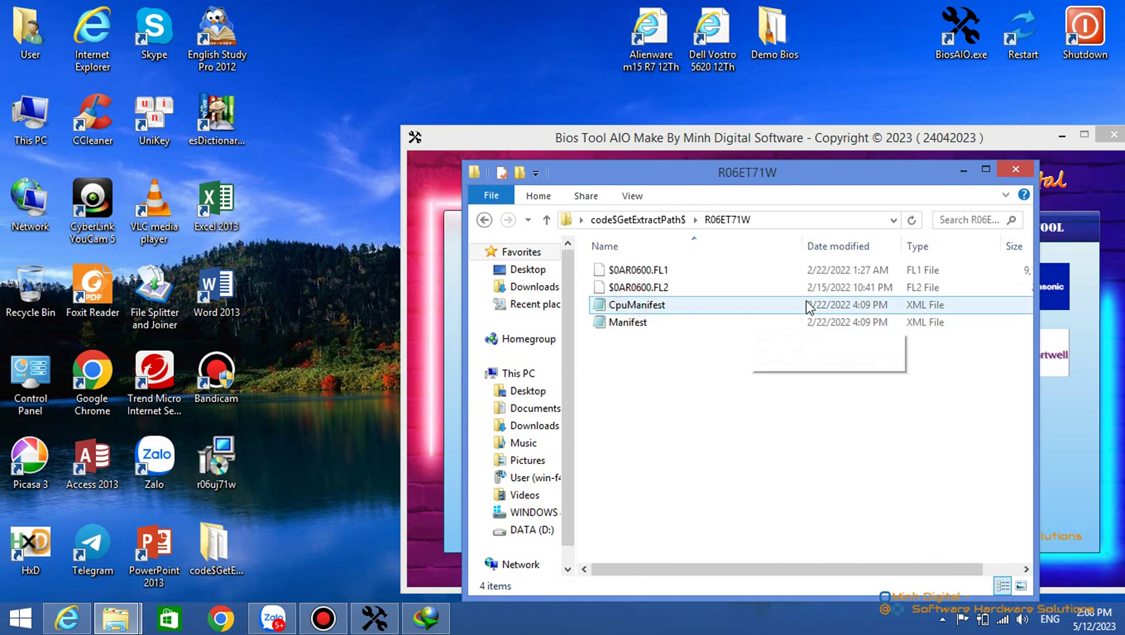
click(731, 289)
click(720, 288)
click(729, 322)
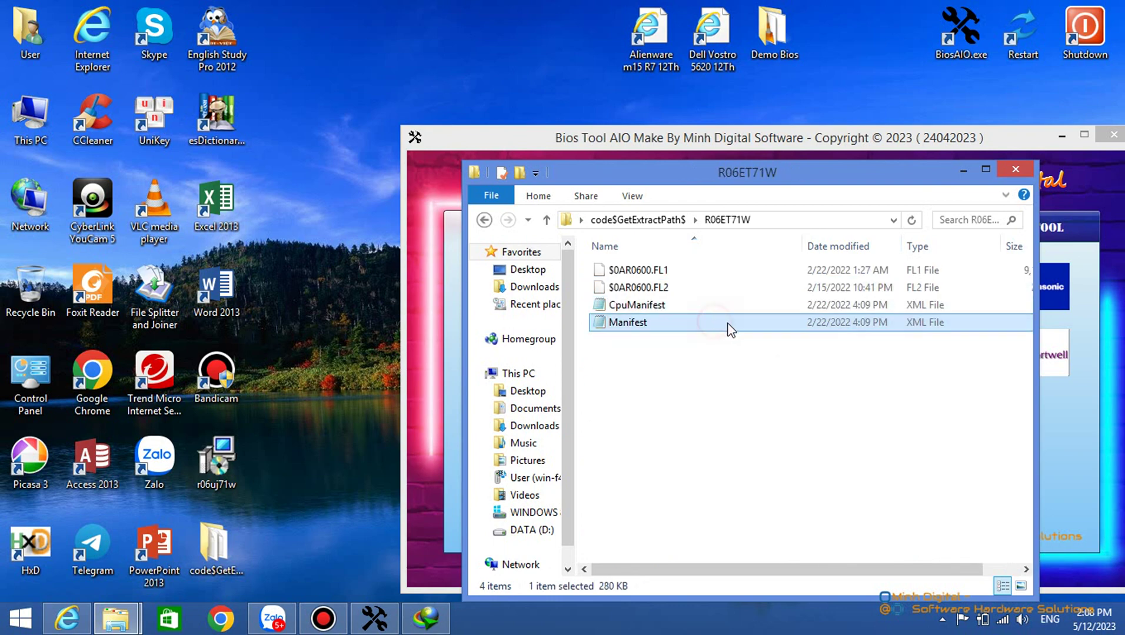
Review the R06ET71W subfolder again and look through the remaining files in code$GetExtractPath$.
click(641, 219)
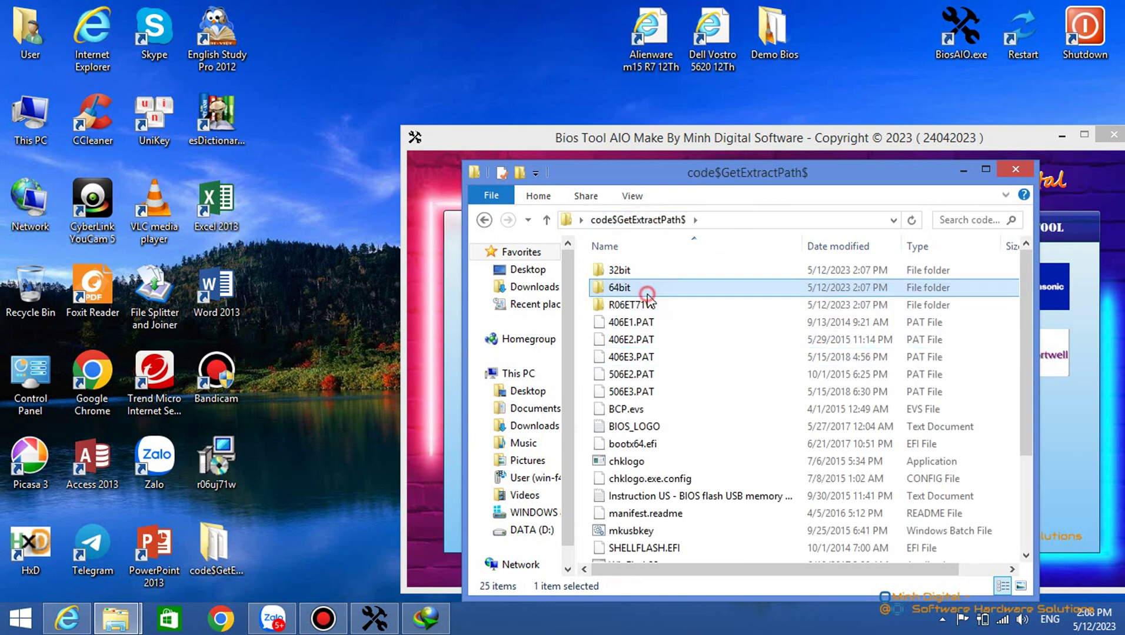
double_click(647, 294)
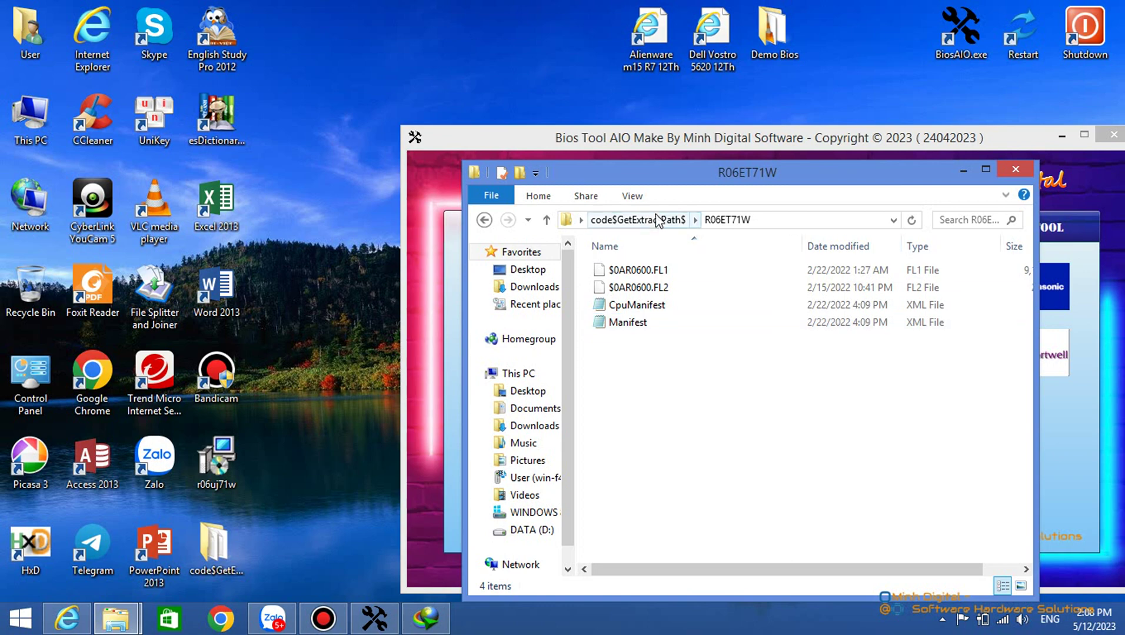
click(642, 220)
scroll(809, 468, down, 2)
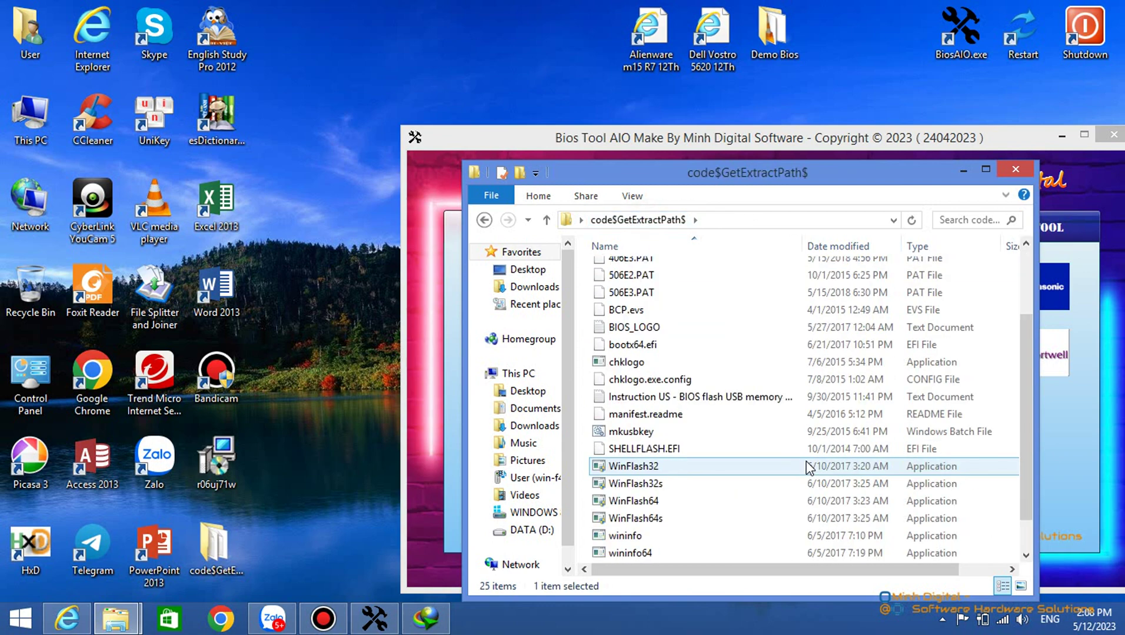
scroll(809, 464, up, 3)
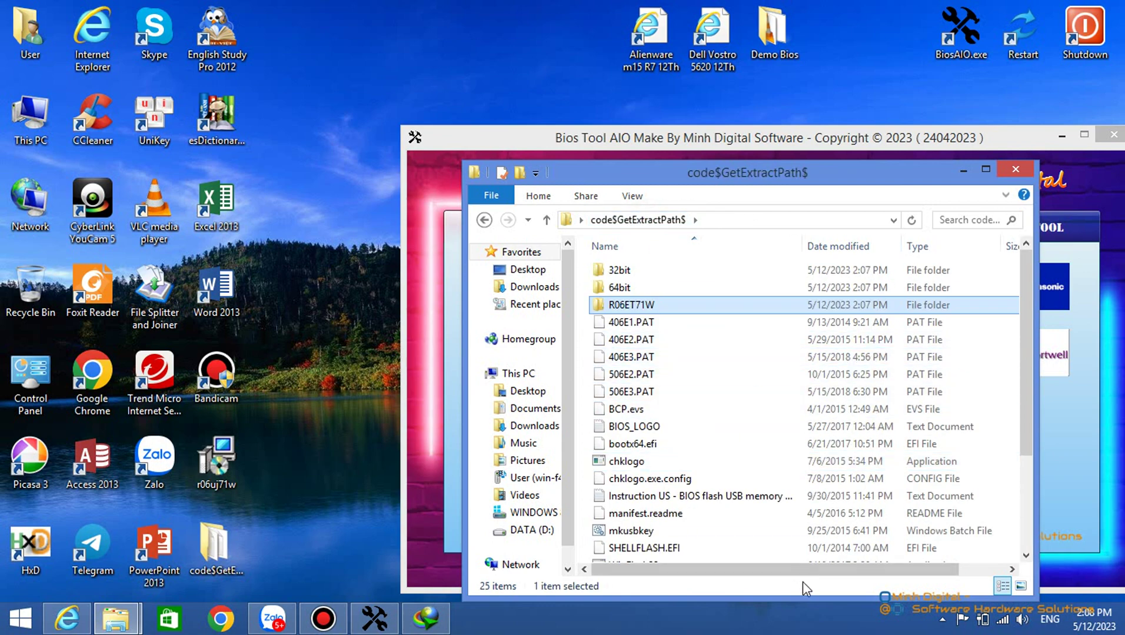
Close the code$GetExtractPath$ window and move that folder and the r06uj71w file from the desktop to the Recycle Bin.
click(1017, 169)
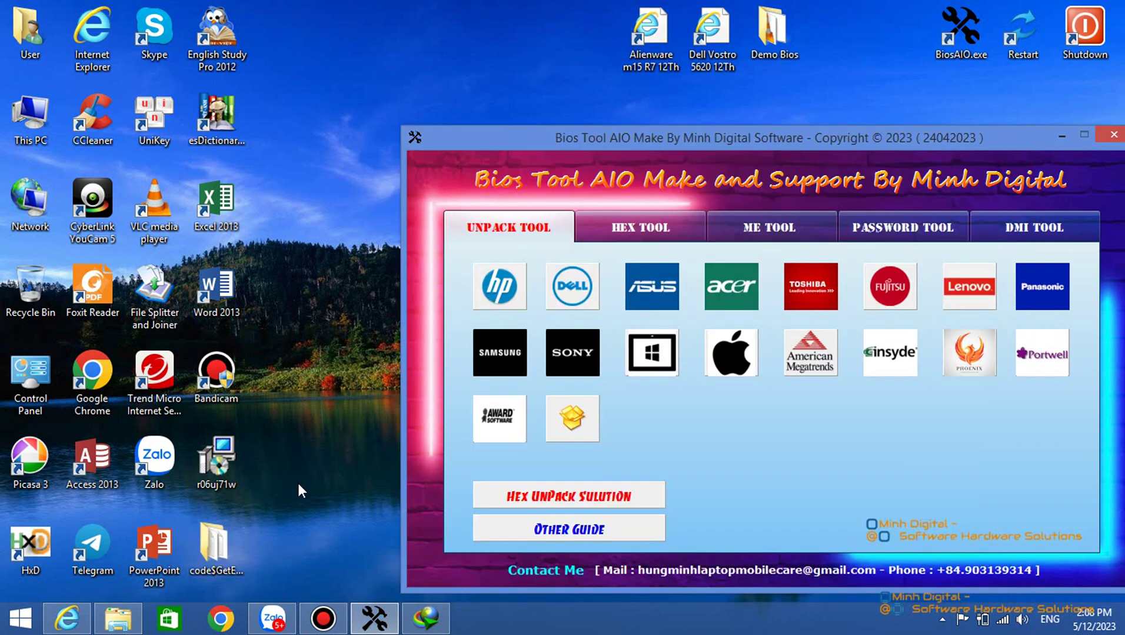
drag(316, 432, 30, 291)
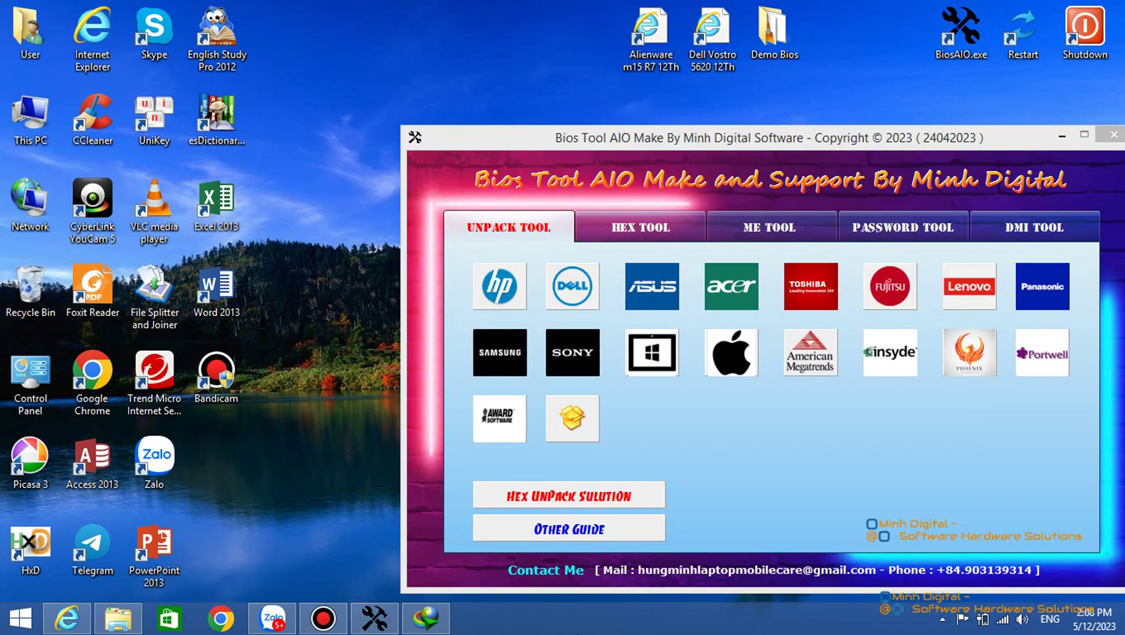
click(659, 226)
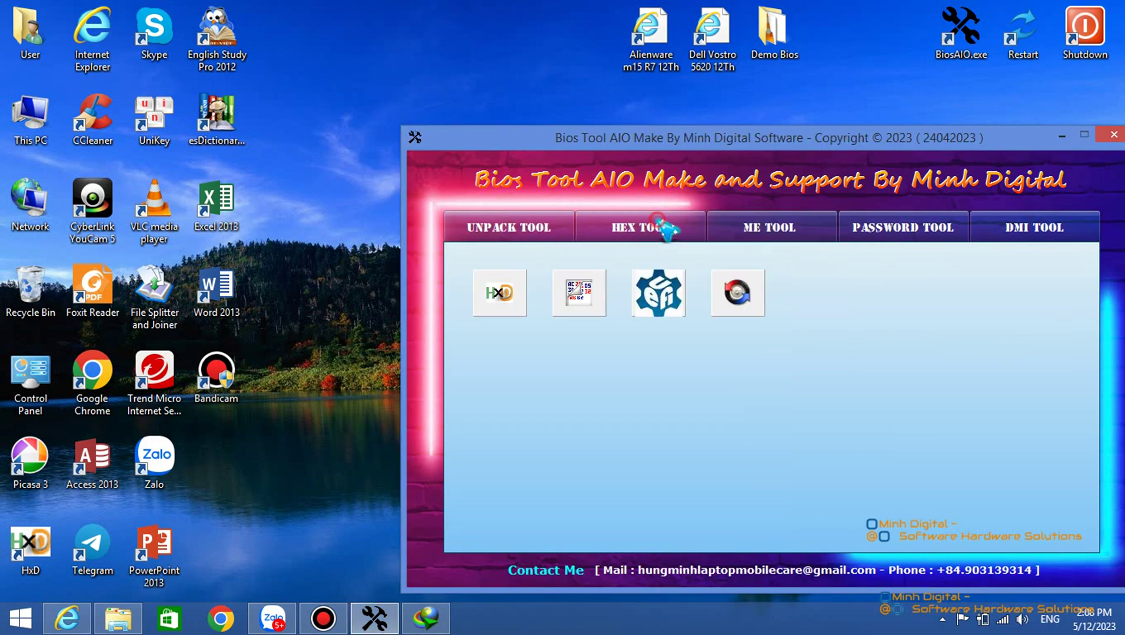
click(496, 228)
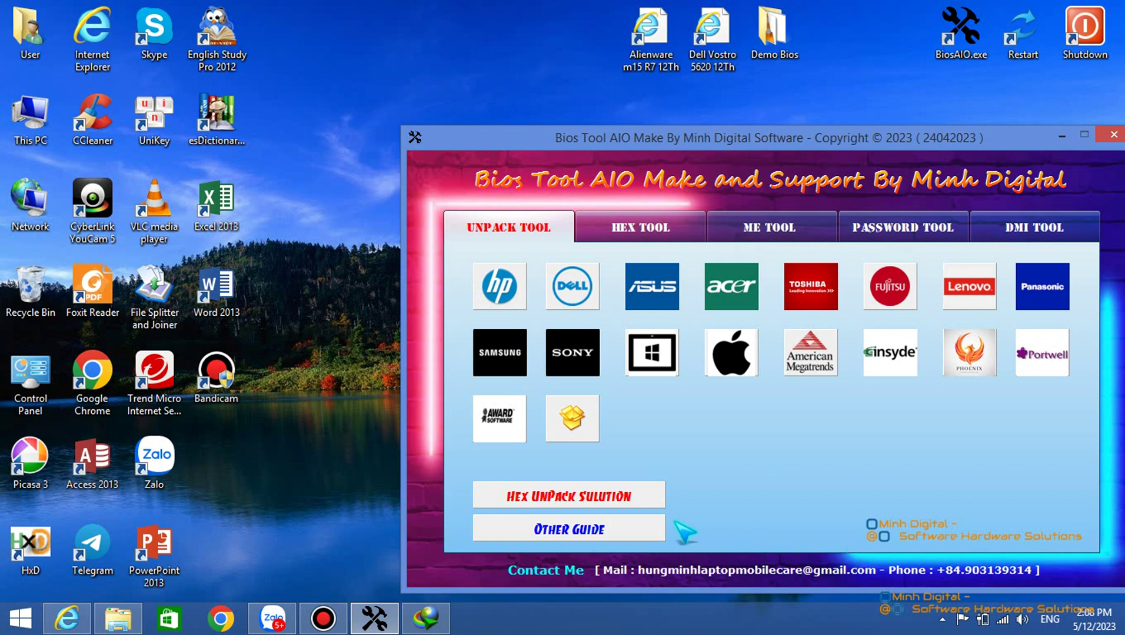
Launch Window Surface Guide from the 20_Other_Guide folder and close the folder window.
click(567, 529)
scroll(618, 555, down, 5)
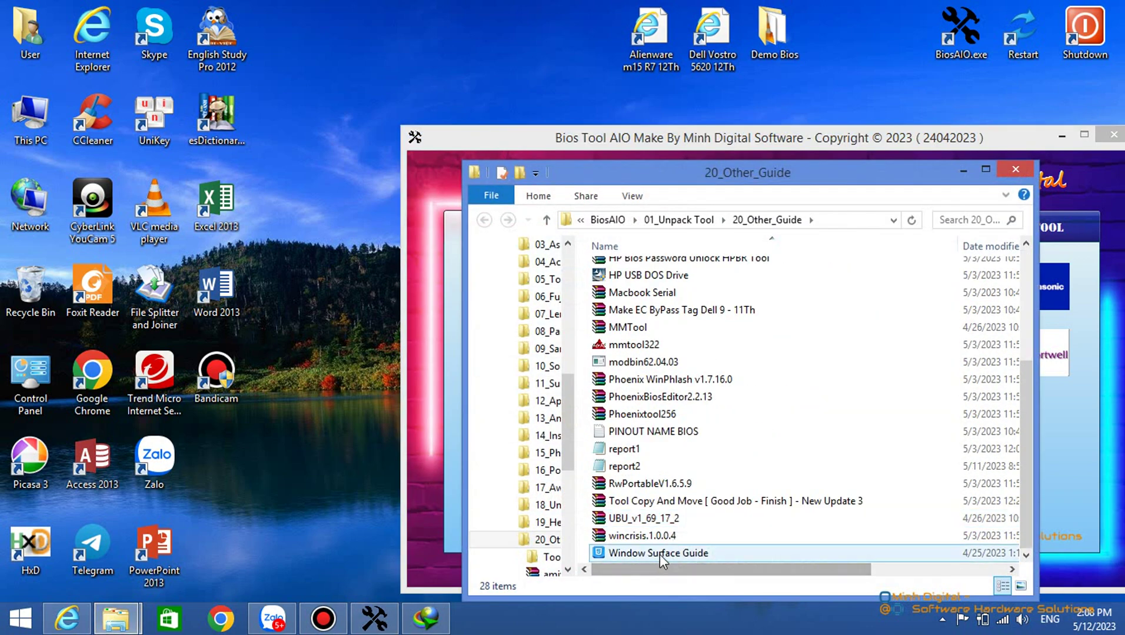
double_click(659, 555)
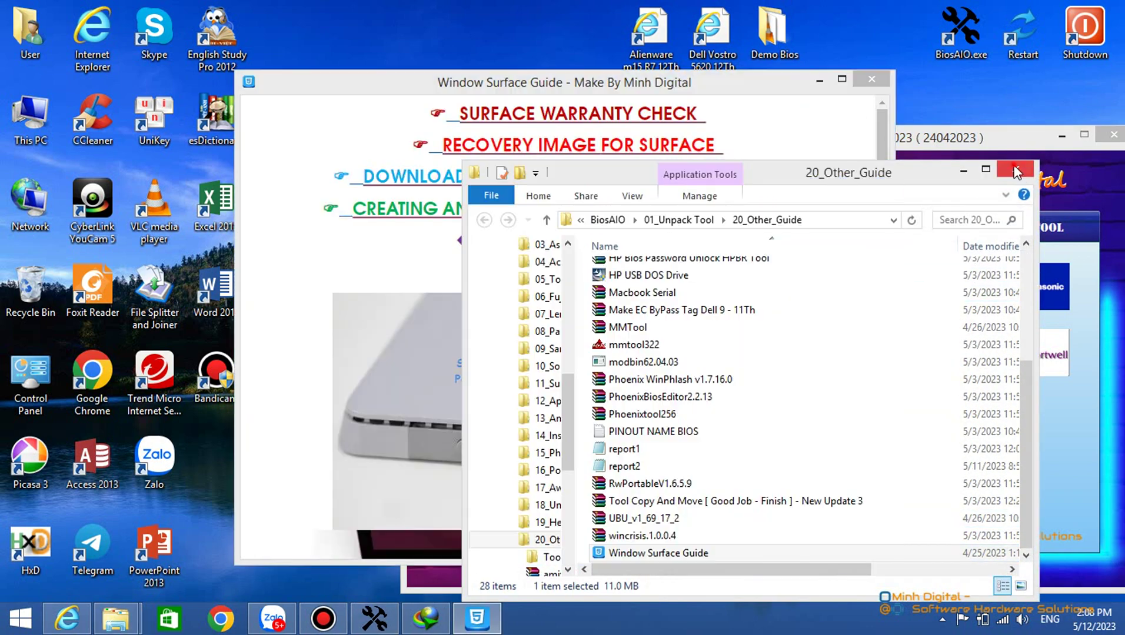
click(1017, 171)
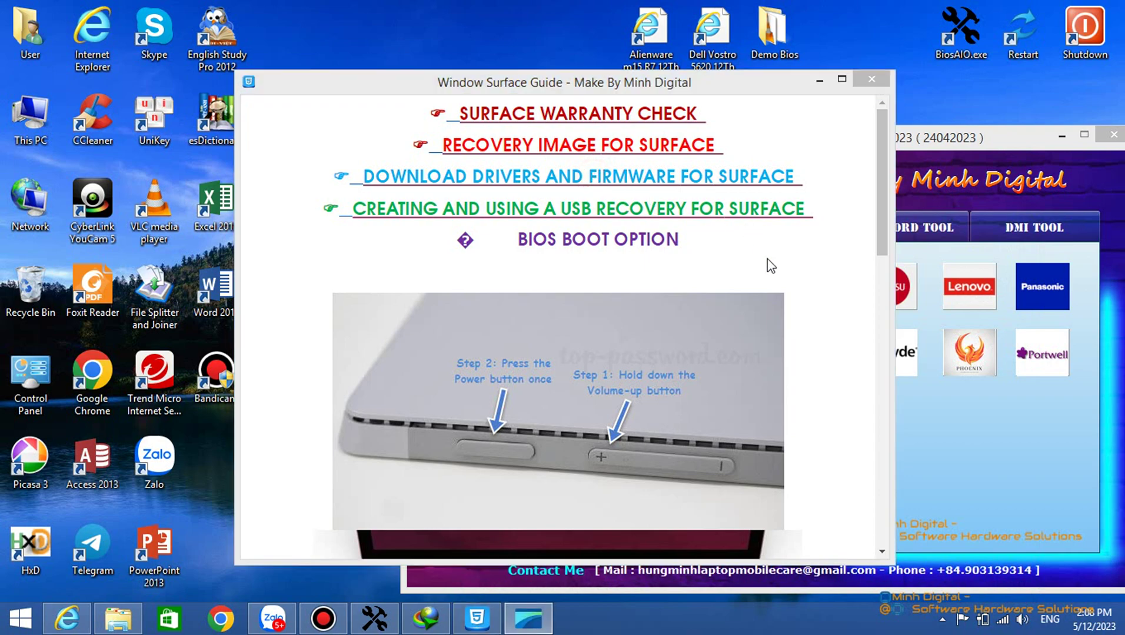
Open the Surface drivers and firmware download page and choose Surface Go as the device model for the manual update.
click(573, 179)
scroll(762, 350, down, 5)
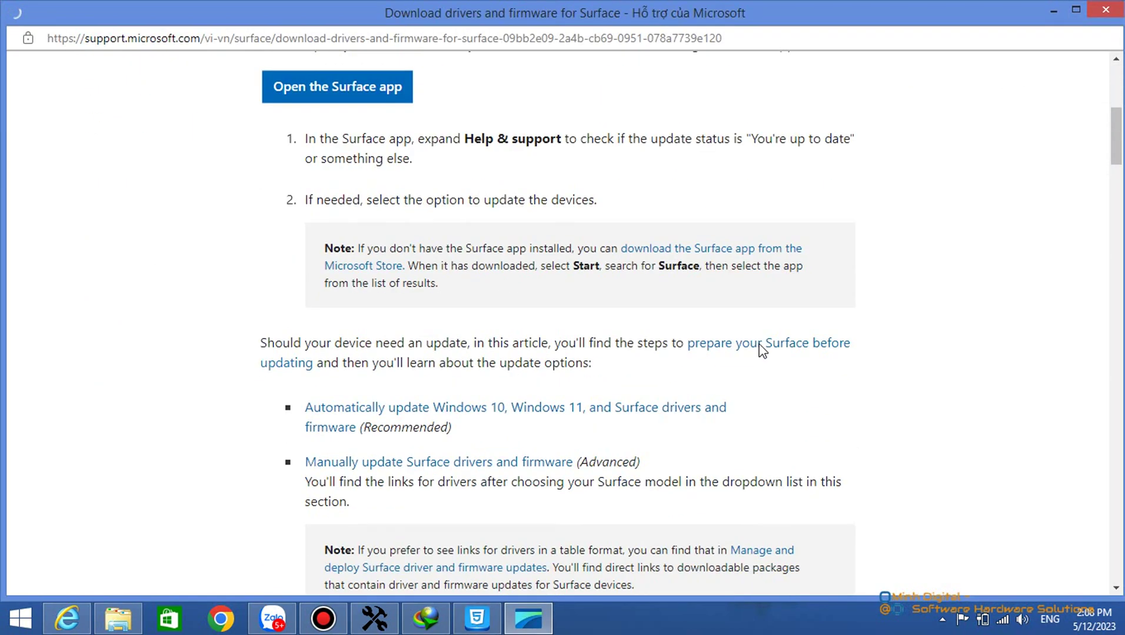
scroll(762, 348, down, 15)
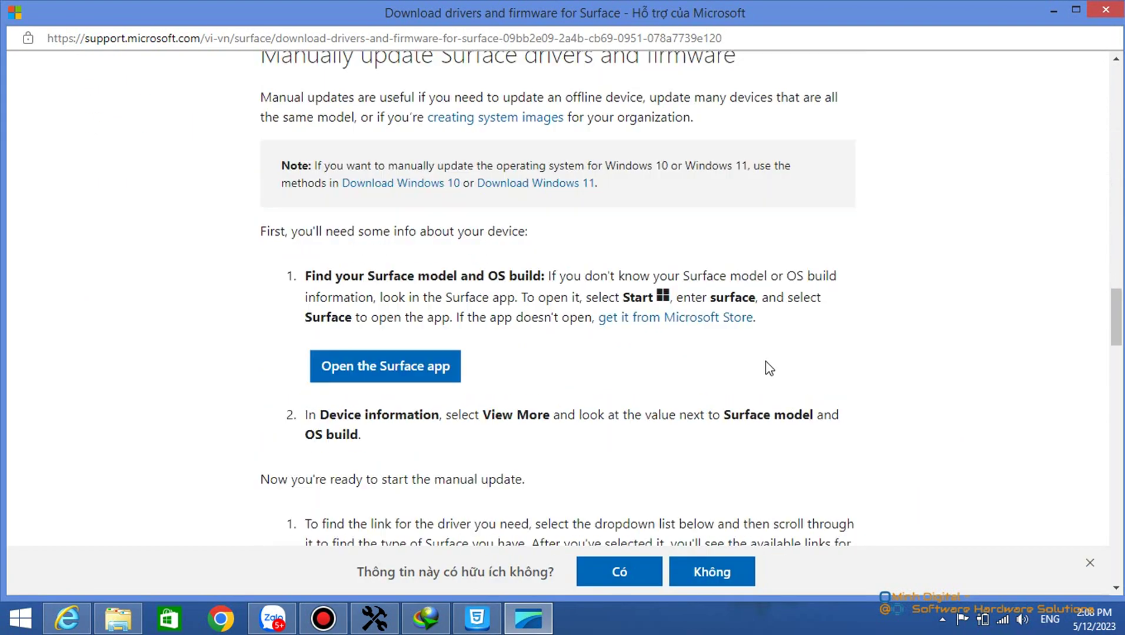
scroll(765, 362, down, 8)
click(538, 163)
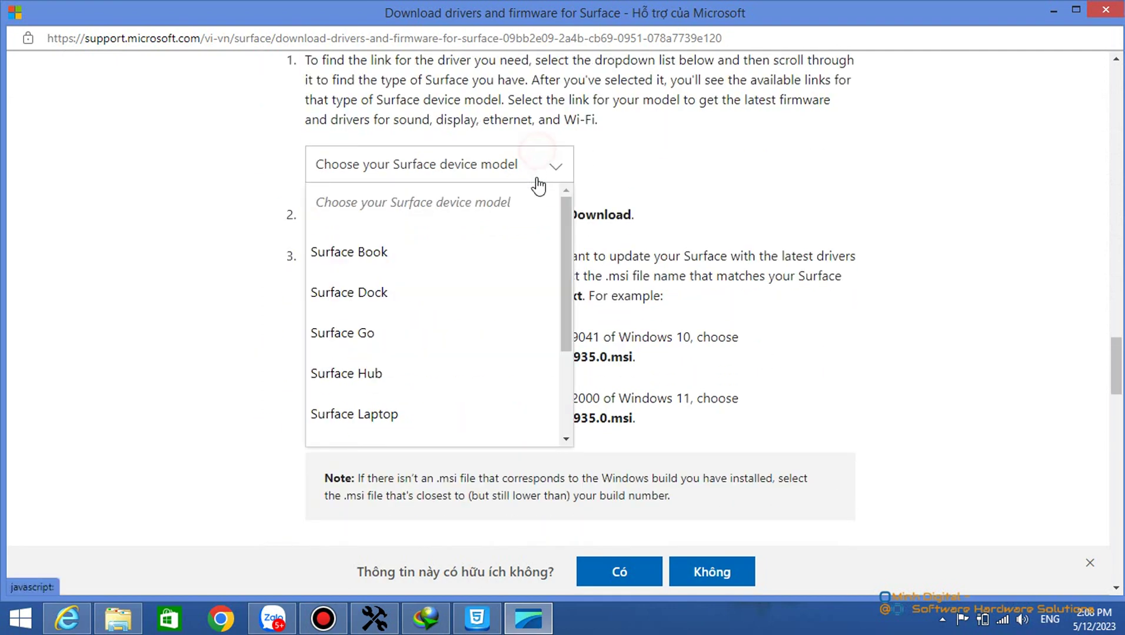
scroll(461, 336, down, 3)
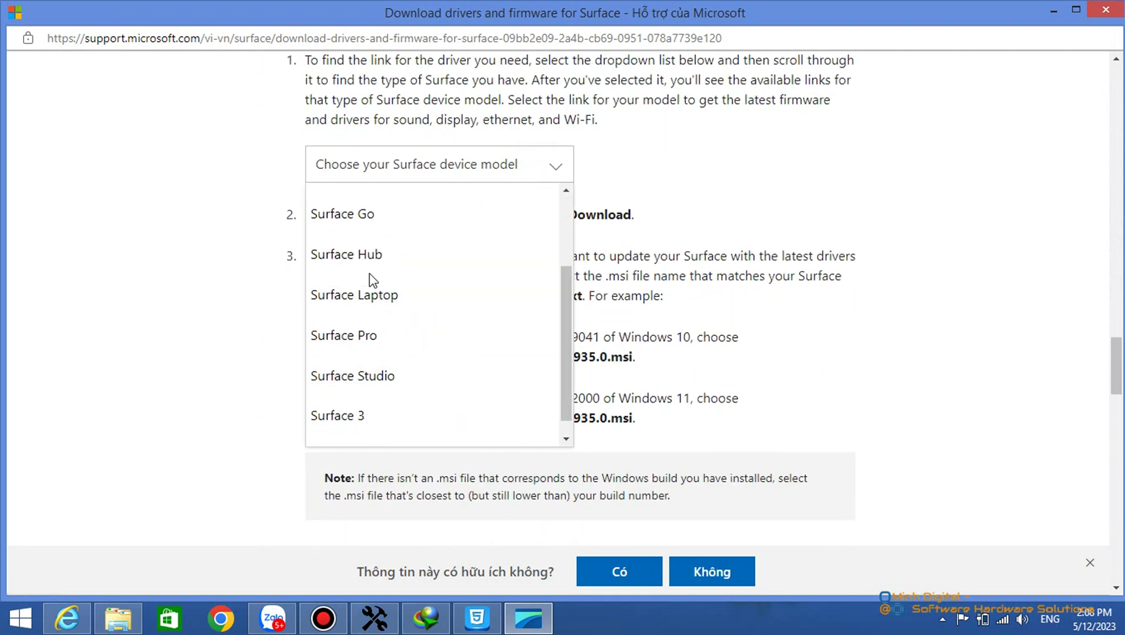
scroll(380, 313, down, 5)
scroll(492, 181, up, 2)
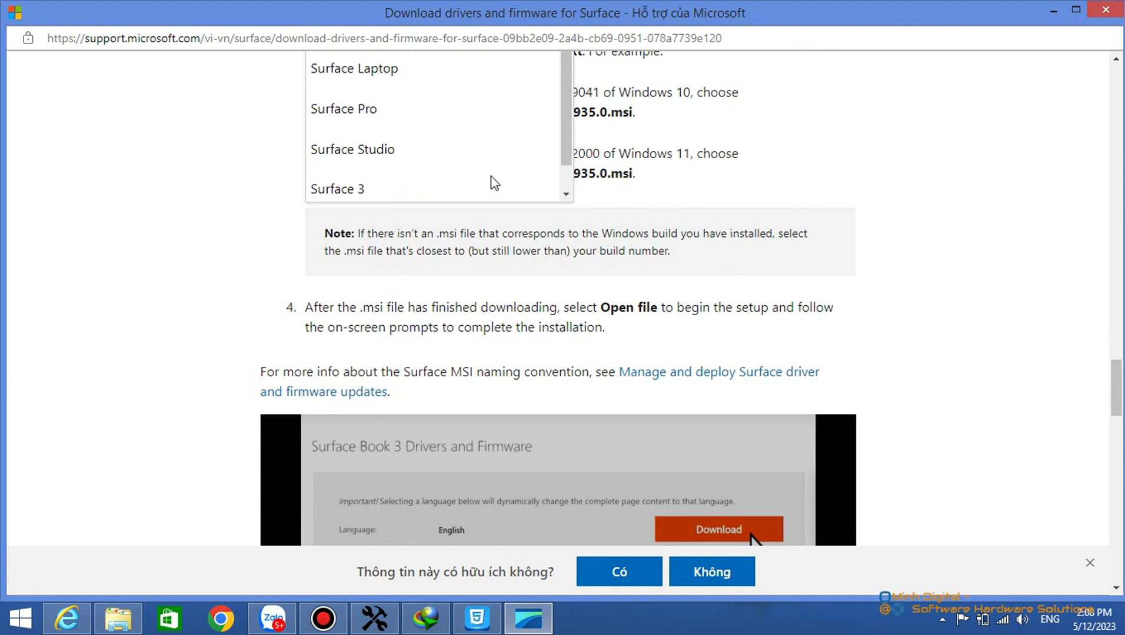
scroll(749, 170, up, 3)
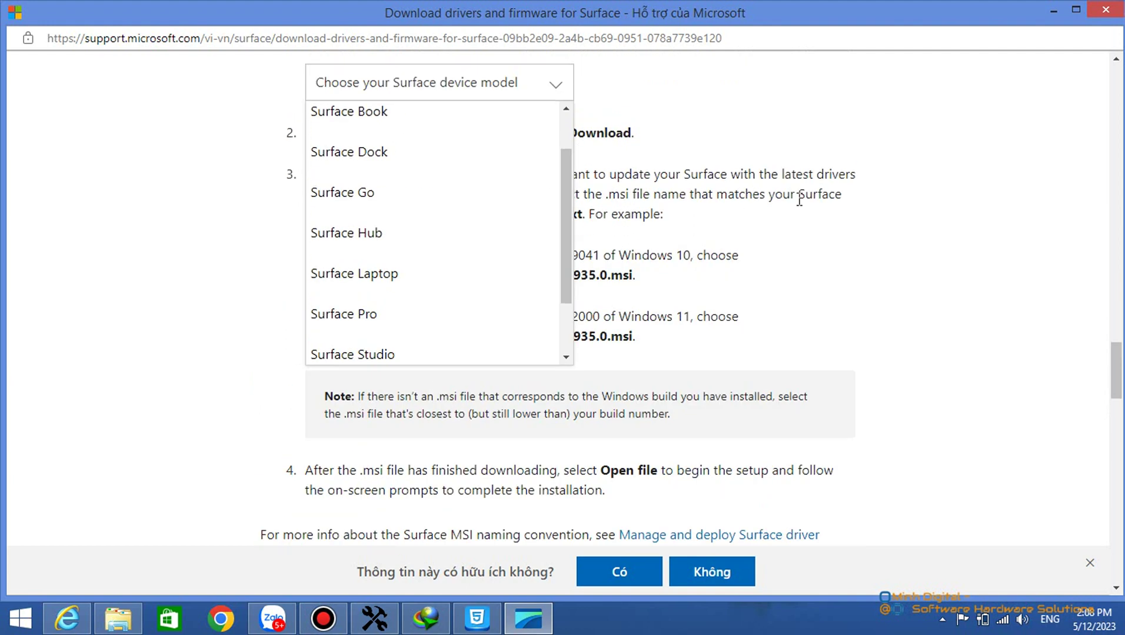
click(340, 200)
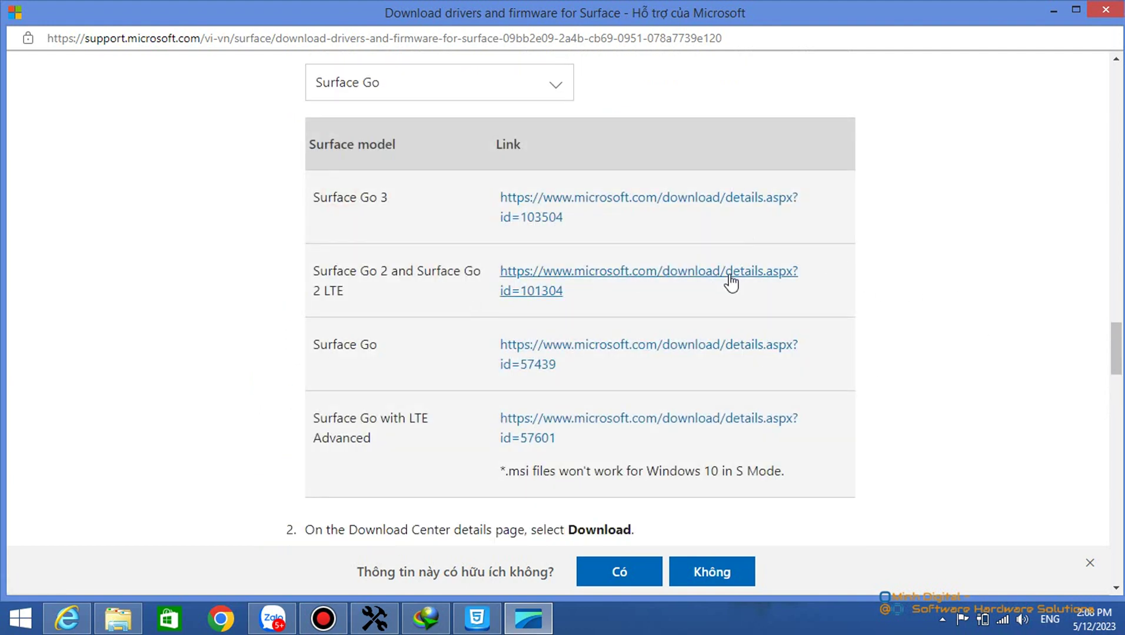
Open the Download Center page for the plain Surface Go and examine the file name, publication date and file size in its details.
click(631, 346)
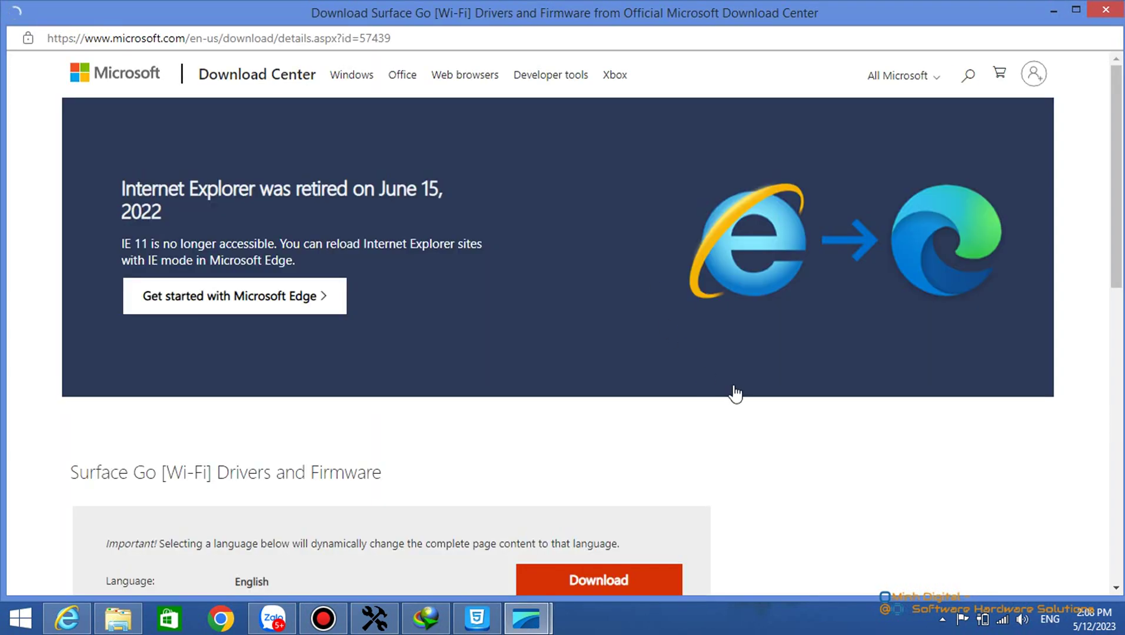
scroll(735, 392, down, 7)
scroll(131, 193, up, 3)
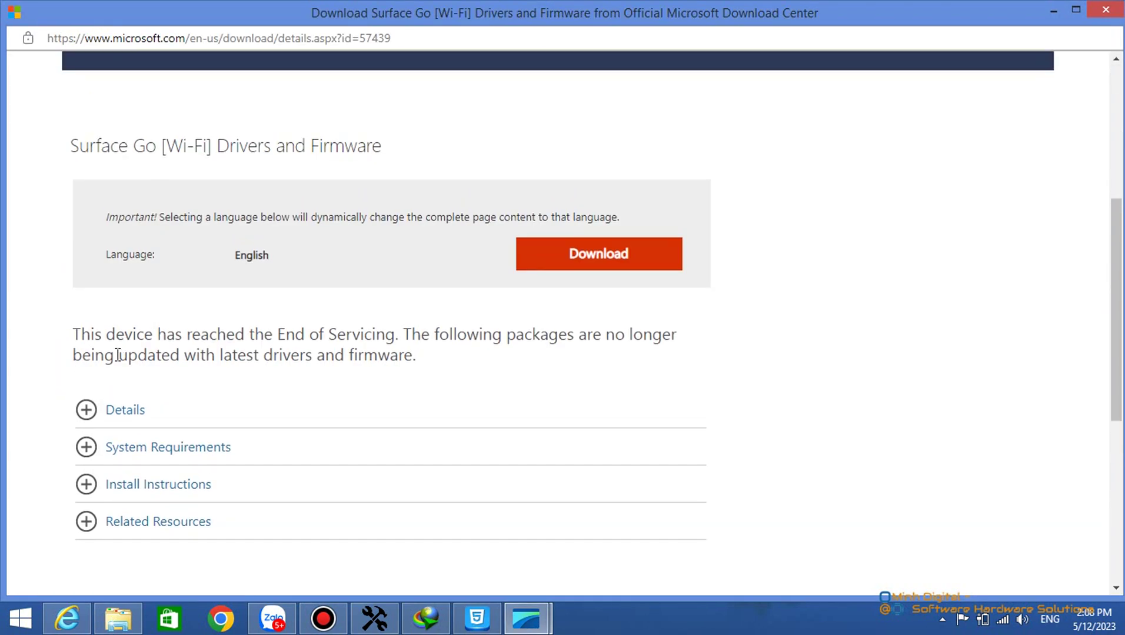
click(88, 409)
scroll(158, 326, down, 4)
drag(109, 289, 261, 297)
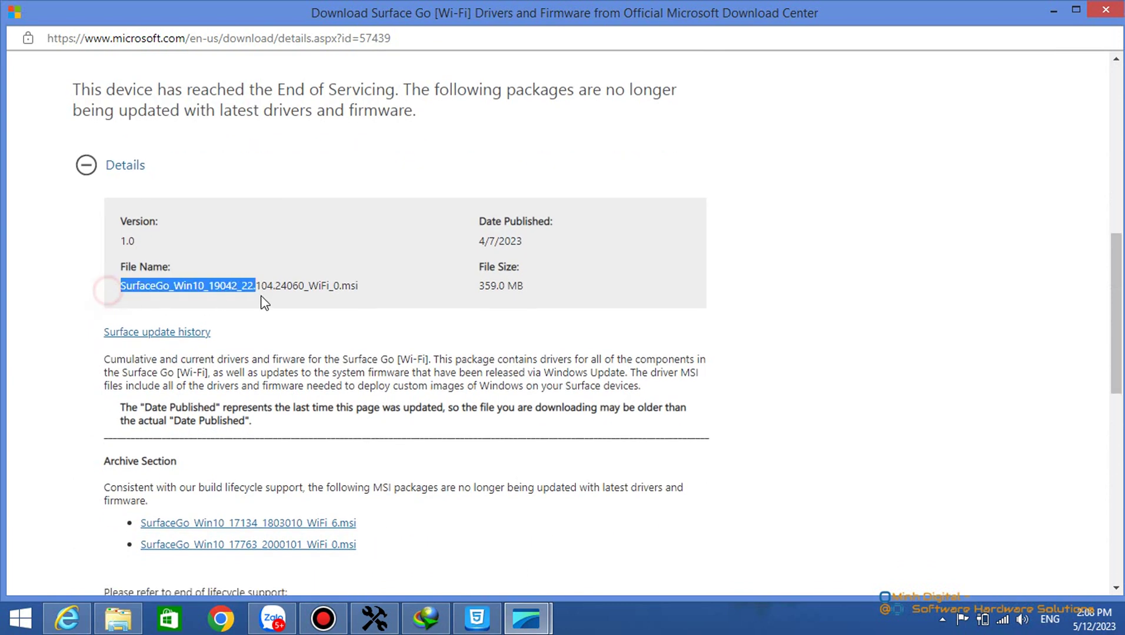
drag(429, 277, 552, 292)
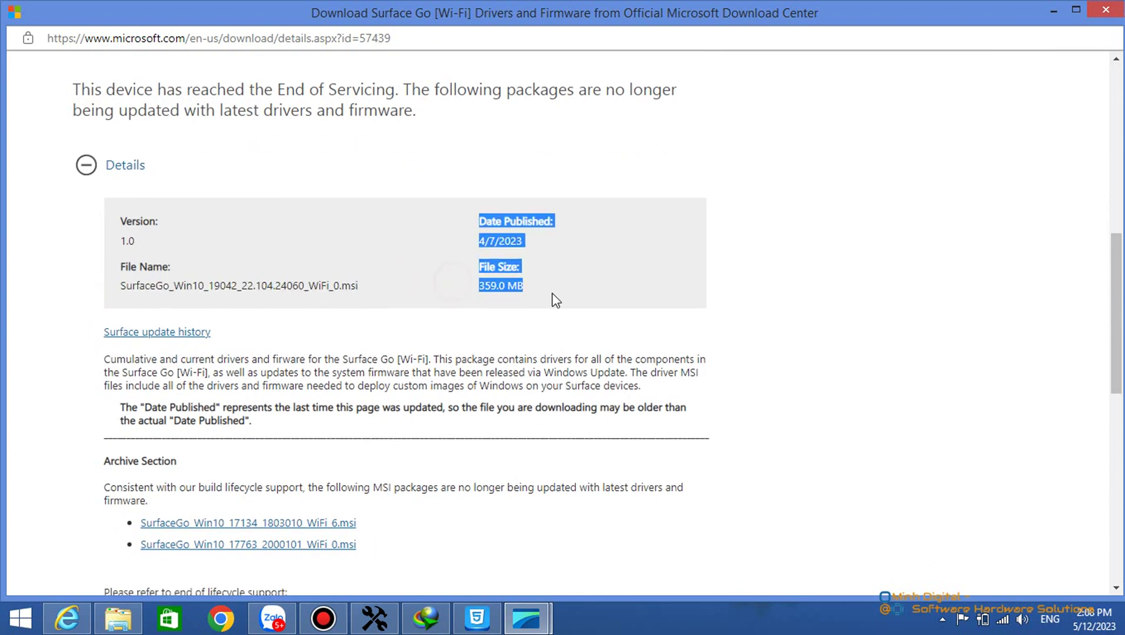
Return to the Surface model link list and close the drivers and firmware page.
click(586, 294)
key(alt+Left)
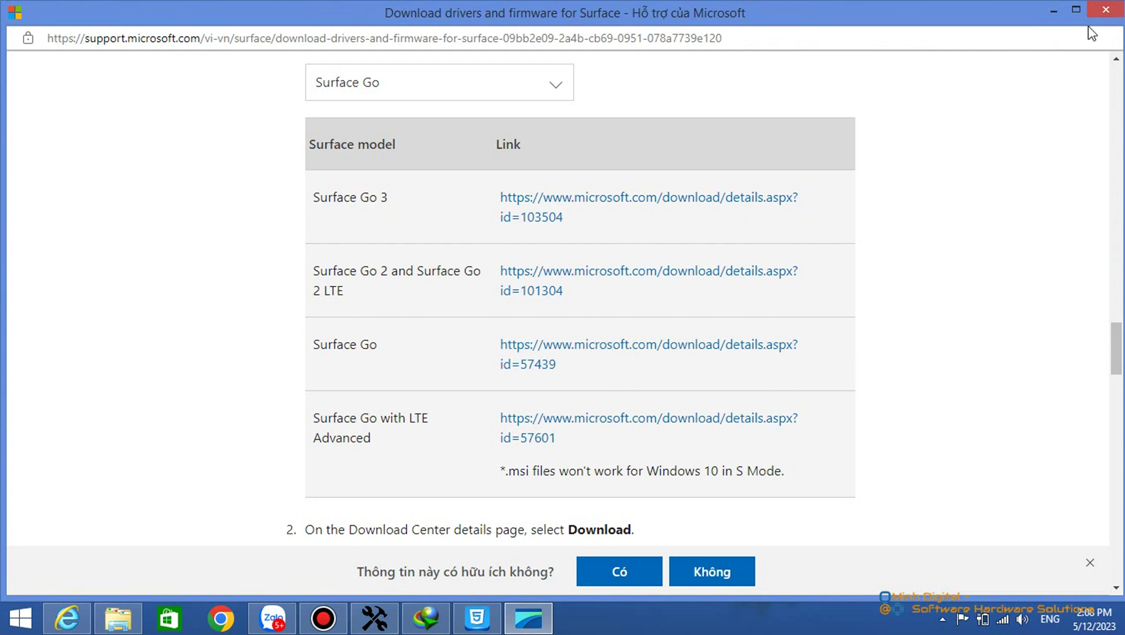
click(1115, 12)
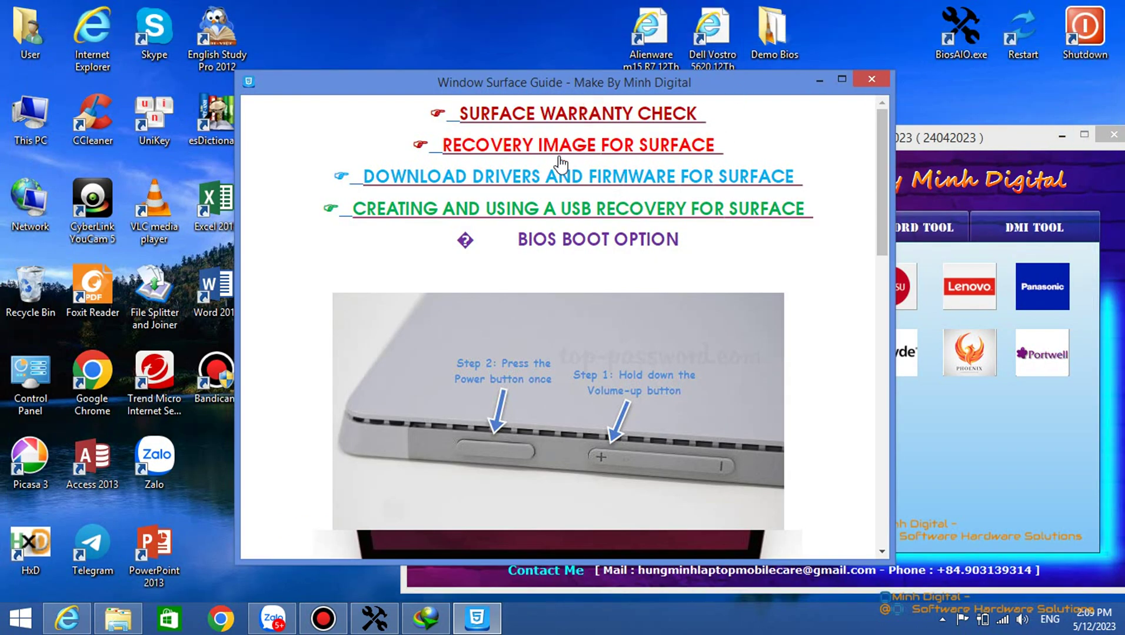
Open the Recovery Image for Surface page and choose Surface Book 3 as the product, leaving the serial number empty.
click(586, 147)
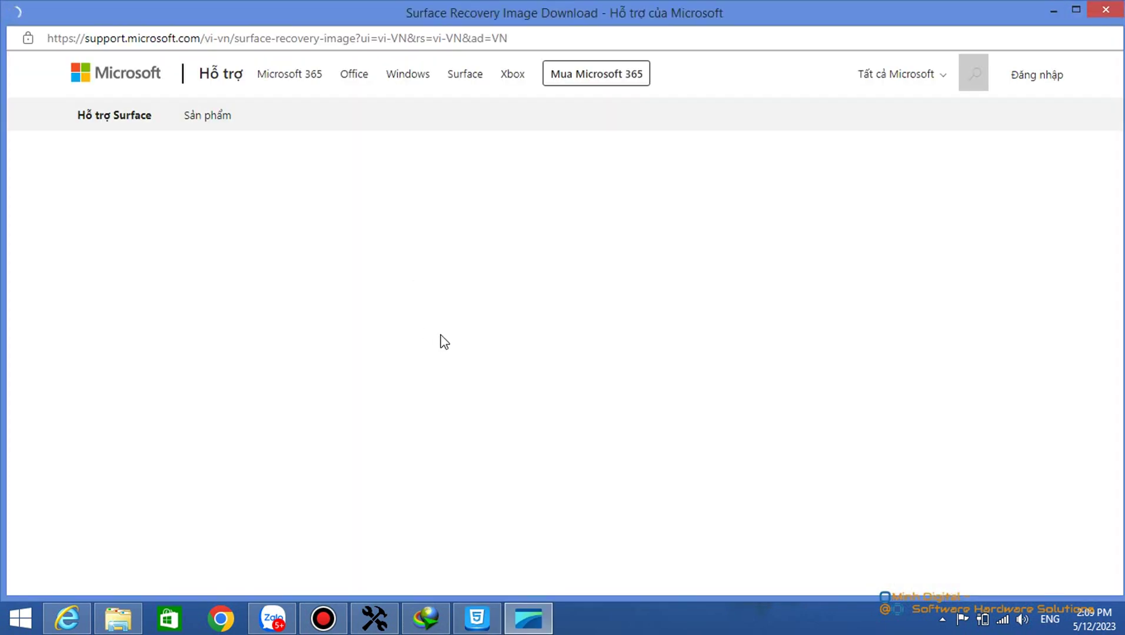
scroll(467, 300, down, 10)
click(405, 236)
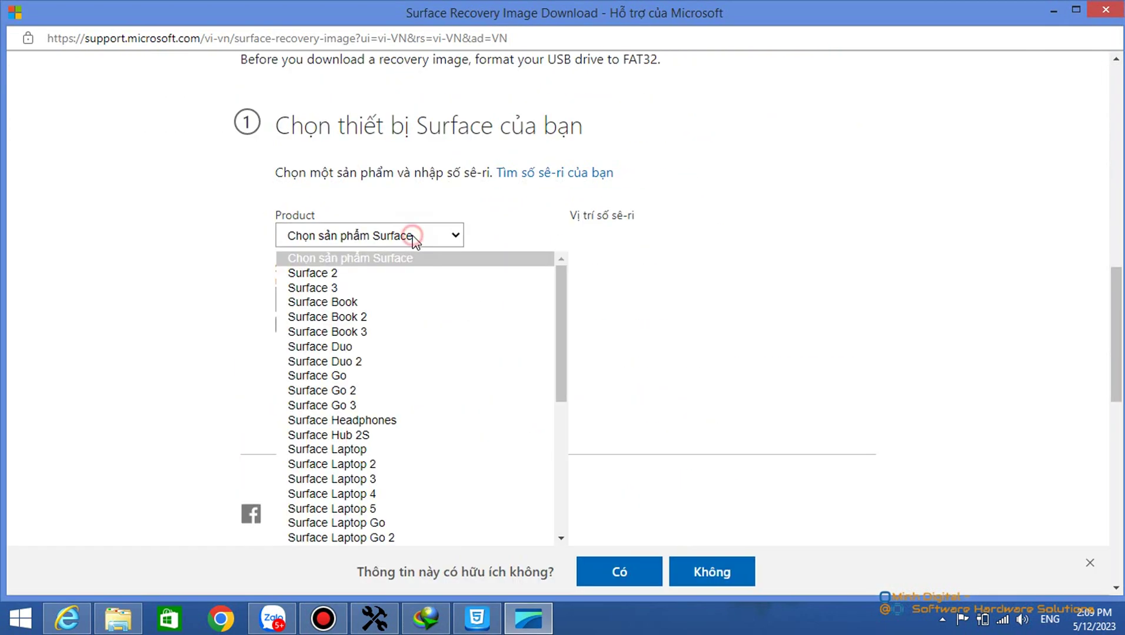
click(366, 332)
click(438, 298)
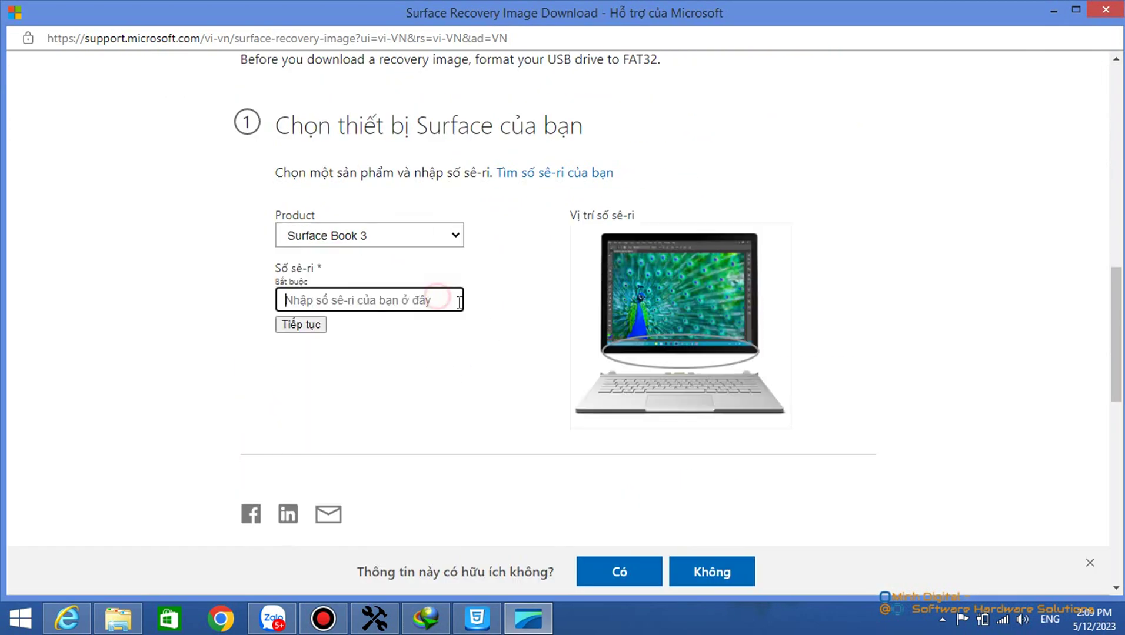
click(359, 360)
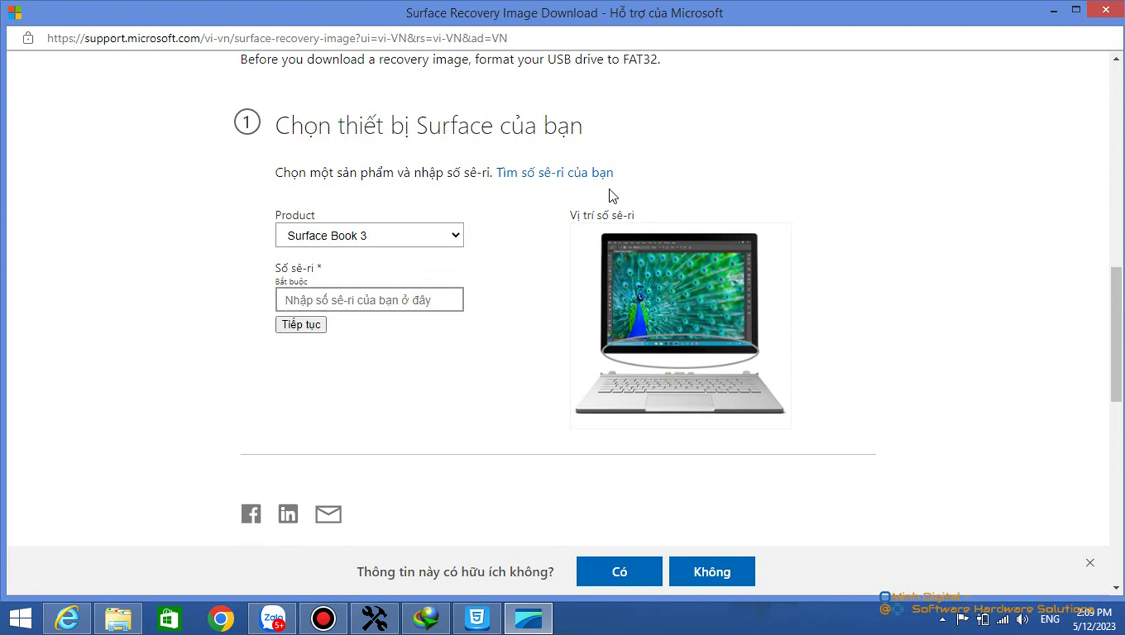
Close the Surface recovery image page and the Window Surface Guide.
scroll(730, 224, up, 3)
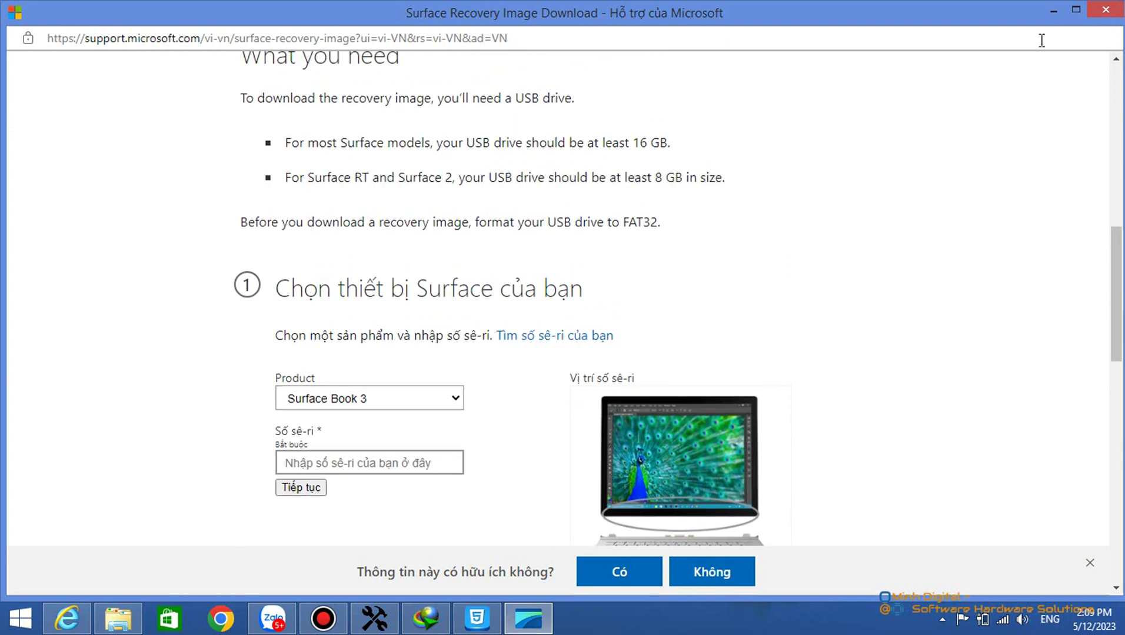
click(1106, 9)
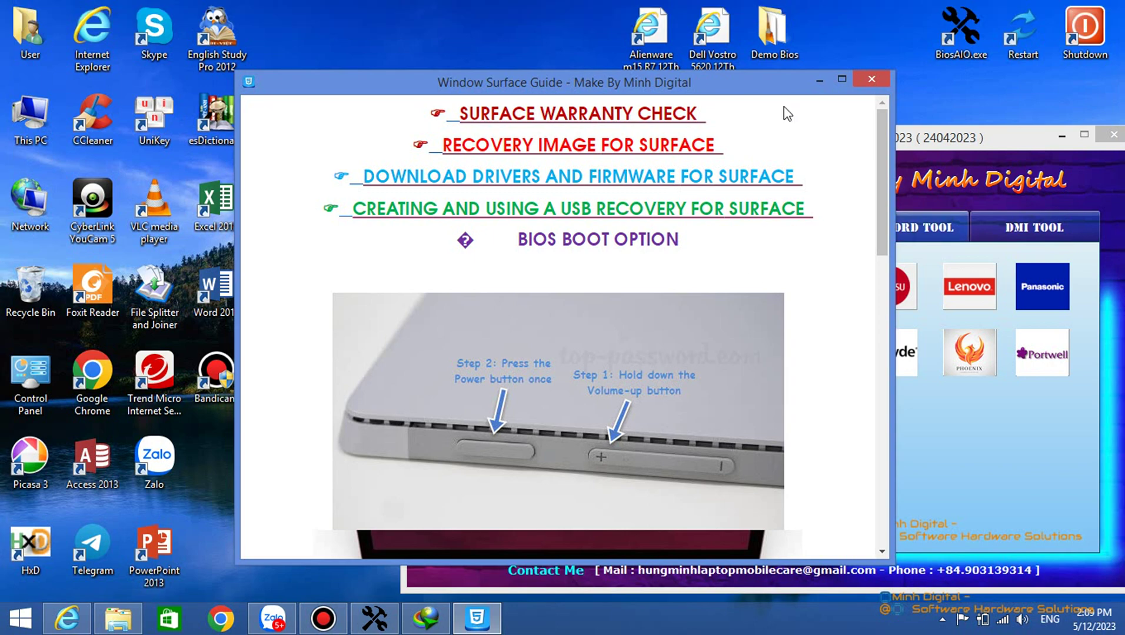
click(862, 77)
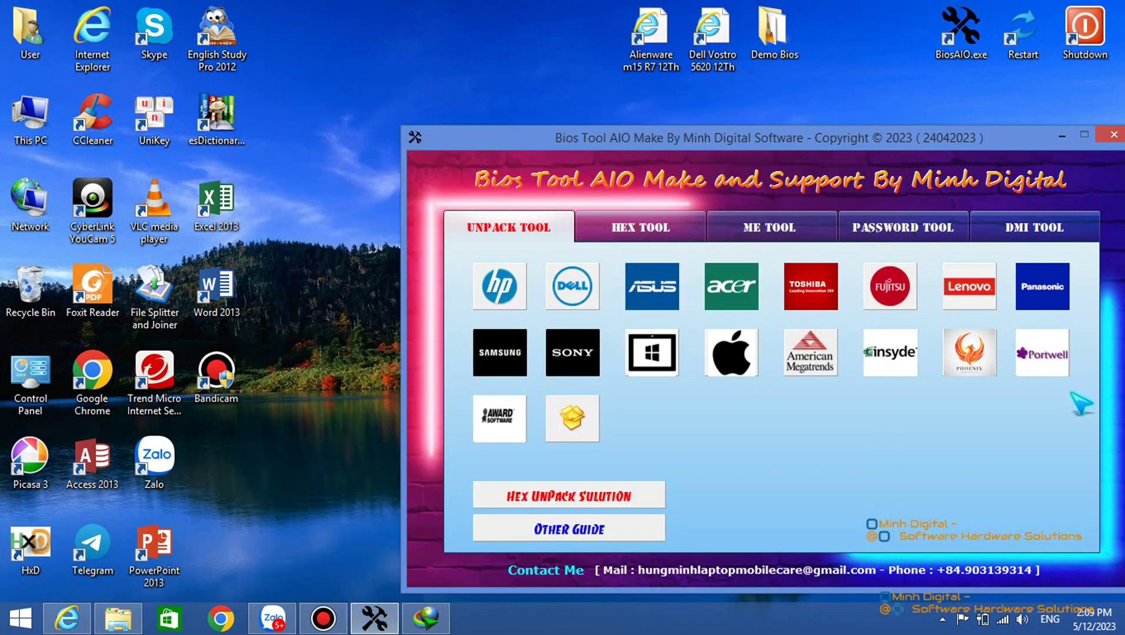
Look at the Hex Tool section, move the Bios Tool AIO window toward the middle of the desktop and show its ME Tool section.
click(754, 229)
click(640, 227)
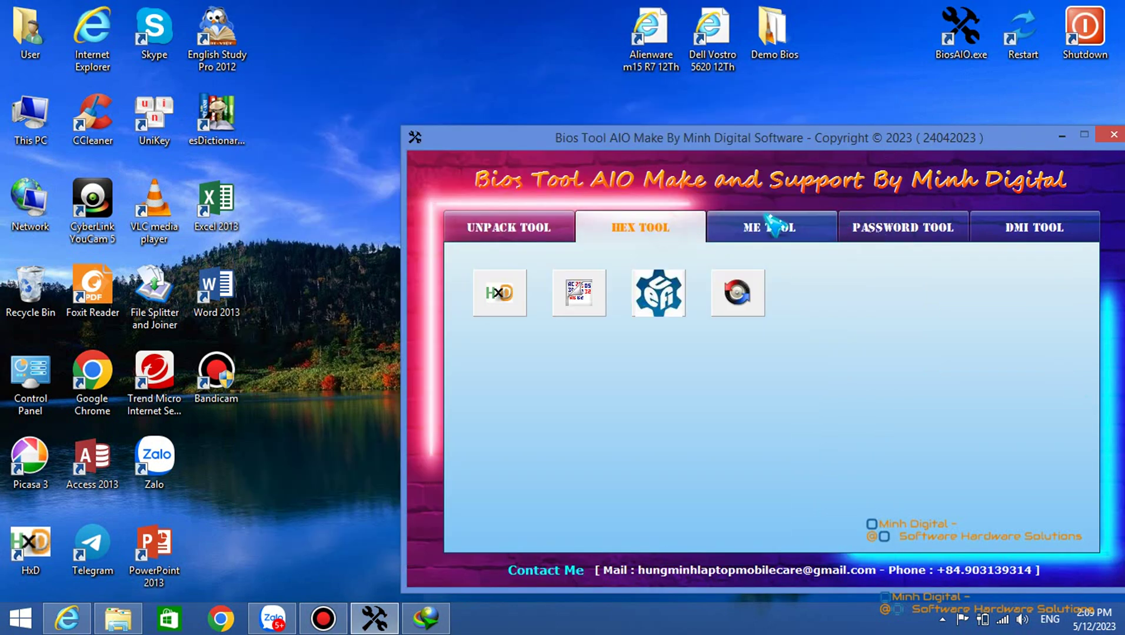
drag(842, 155, 597, 165)
click(537, 236)
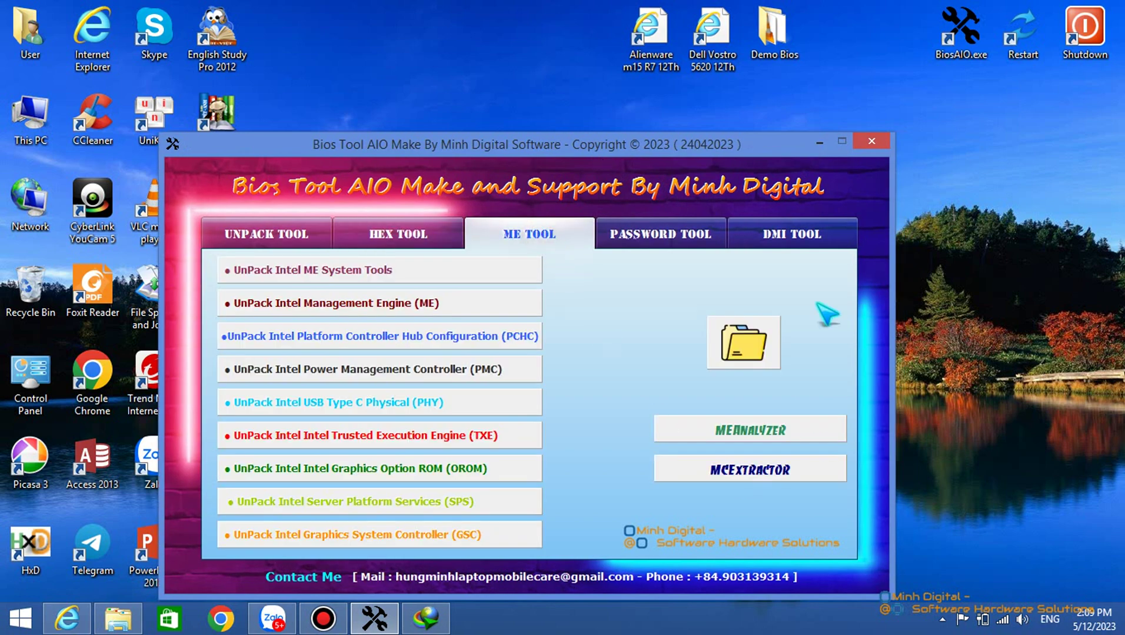
Empty the Recycle Bin, permanently deleting its items.
right_click(45, 283)
click(88, 309)
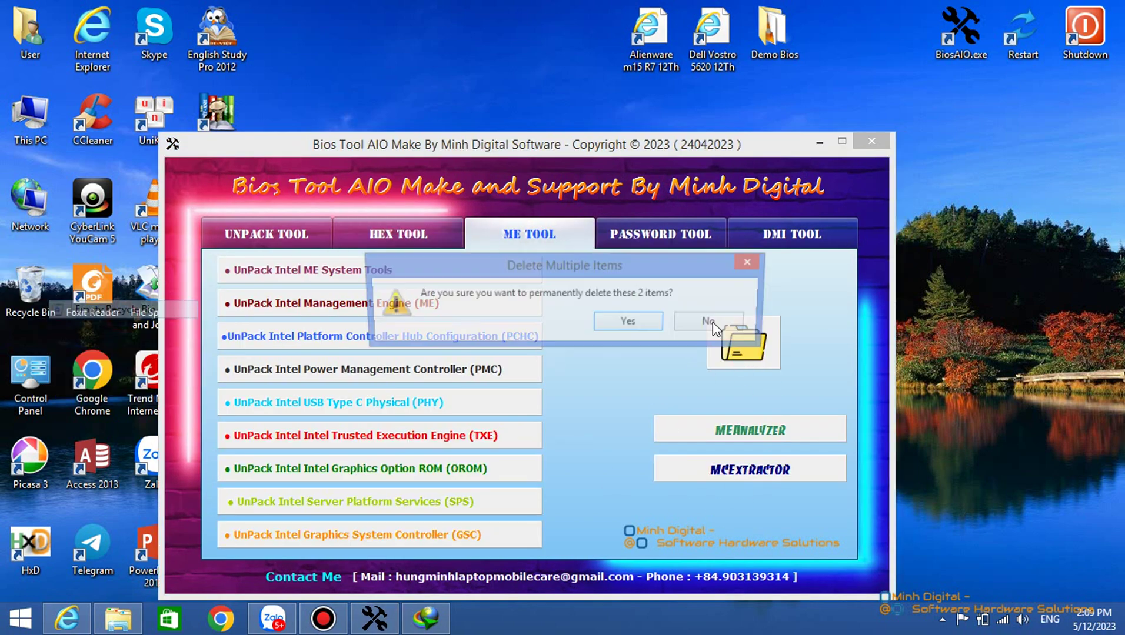
click(632, 324)
Extract the Intel ME System Tools package to D:\BiosAIO\03_Me Tool, with that folder open beside the extractor.
click(744, 344)
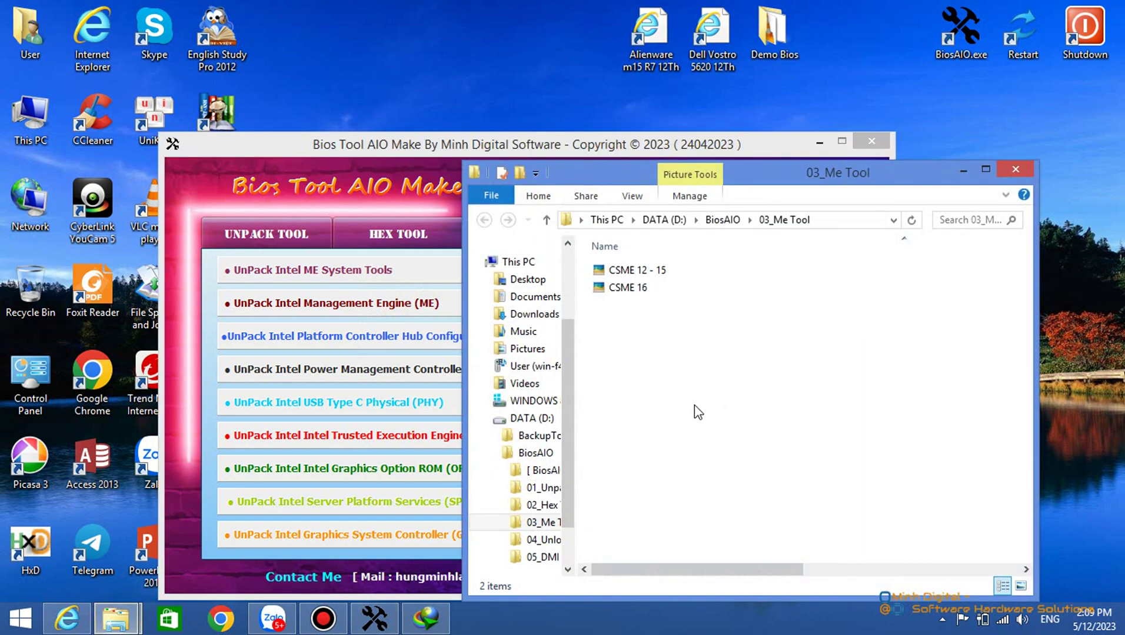
click(1018, 169)
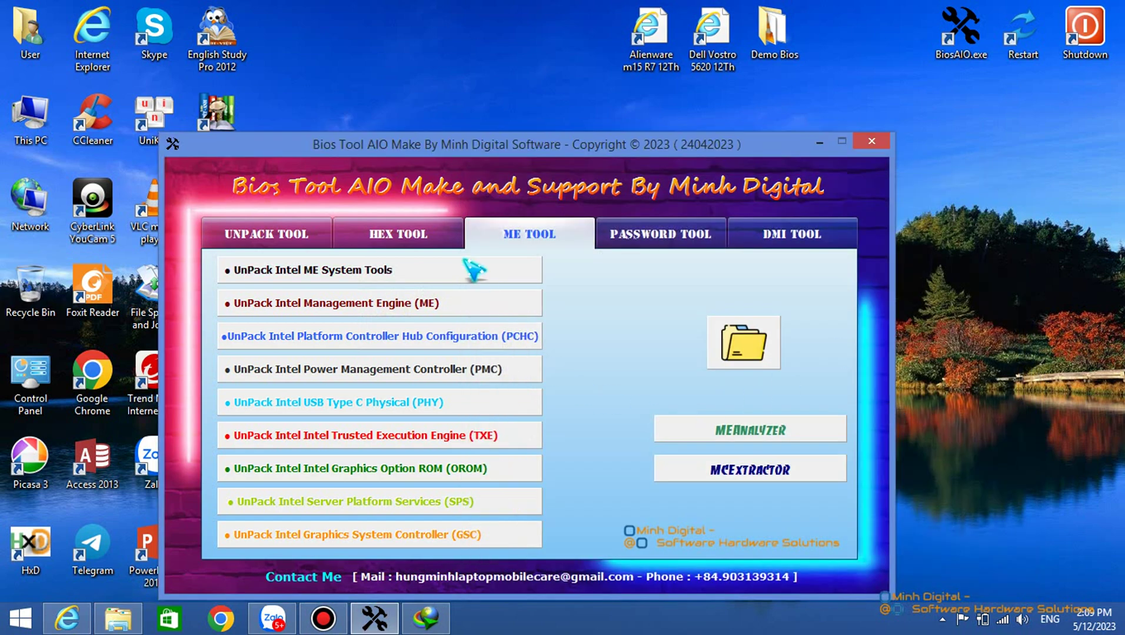
click(334, 264)
click(753, 311)
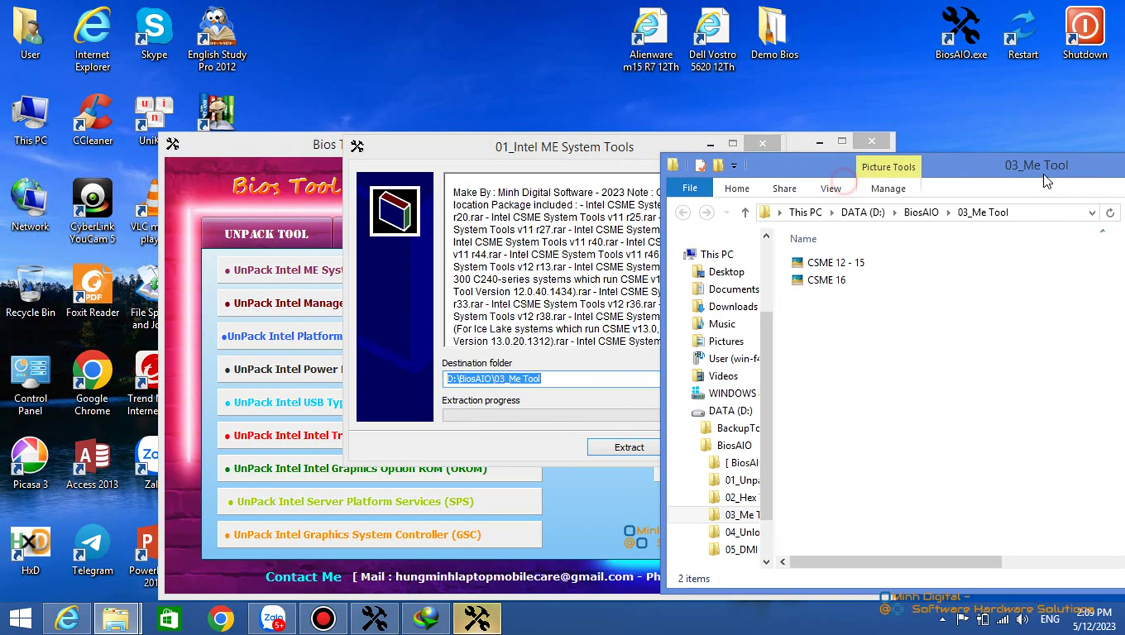
drag(582, 147, 346, 146)
click(398, 446)
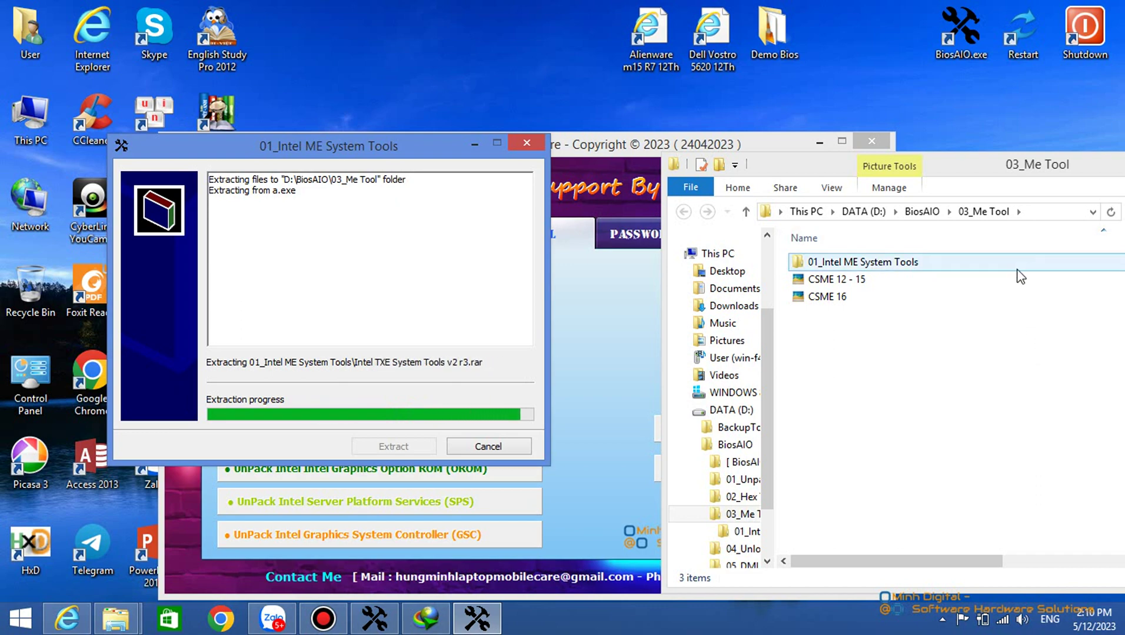
Open the extracted 01_Intel ME System Tools folder and look through its CSME, CSTXE, ME and TXE archives.
double_click(885, 260)
scroll(942, 353, down, 13)
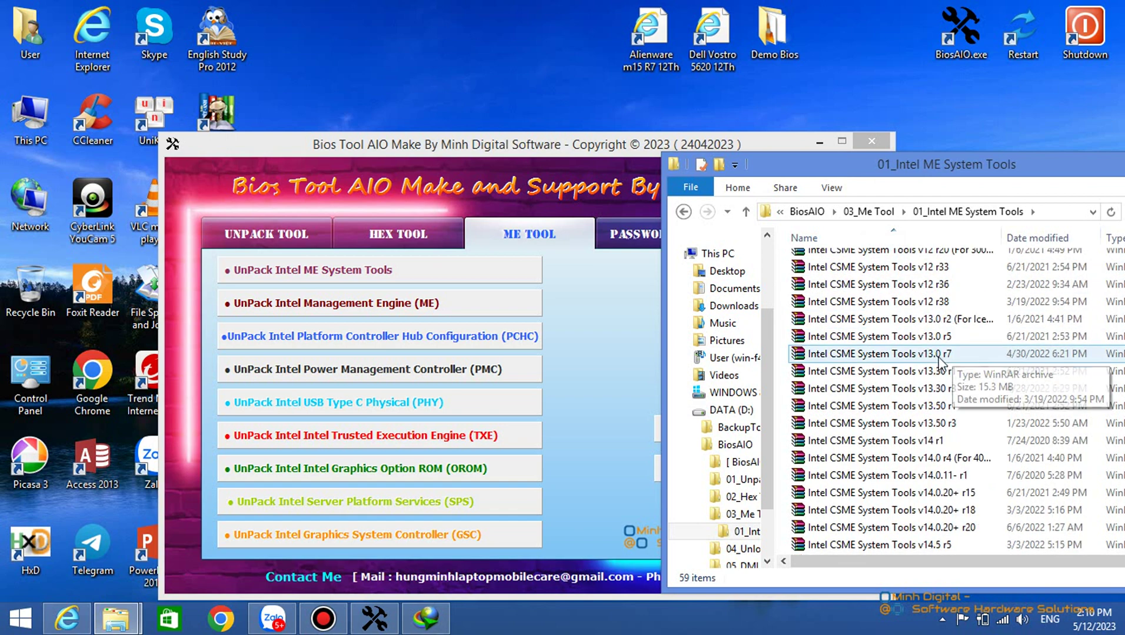
scroll(947, 393, up, 8)
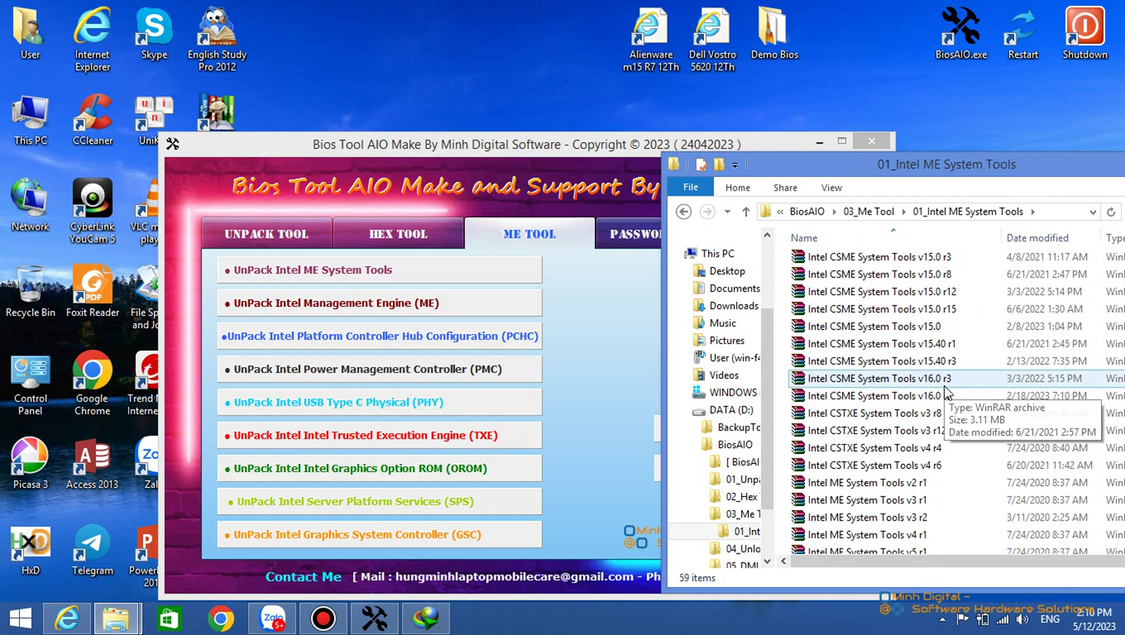
scroll(949, 385, down, 8)
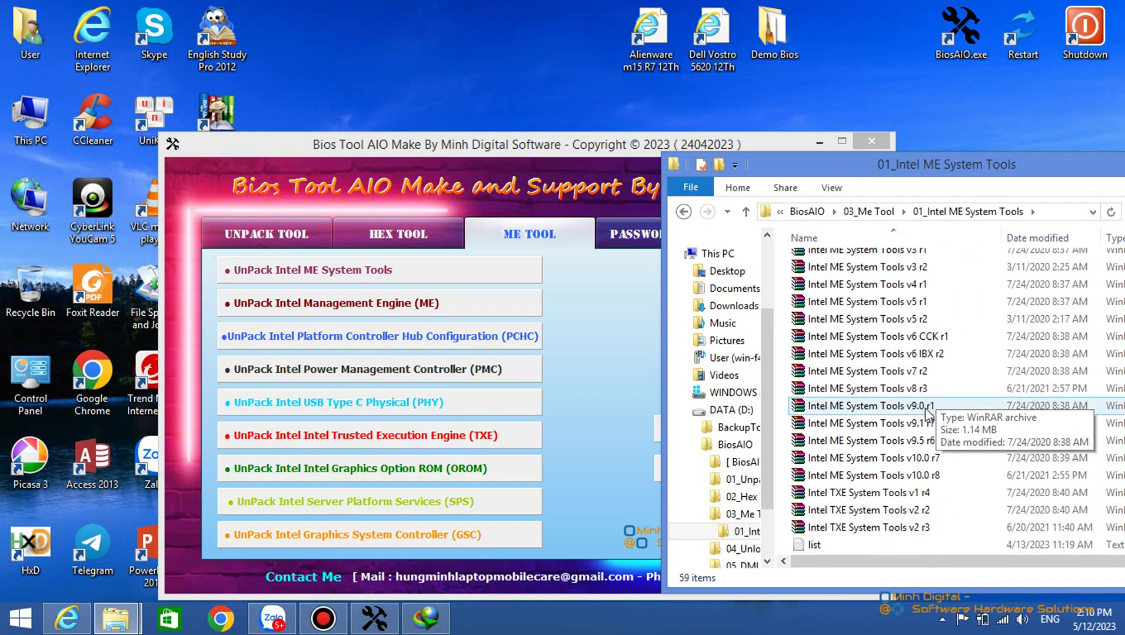
Open the list text file in 01_Intel ME System Tools and read through the included packages.
double_click(829, 545)
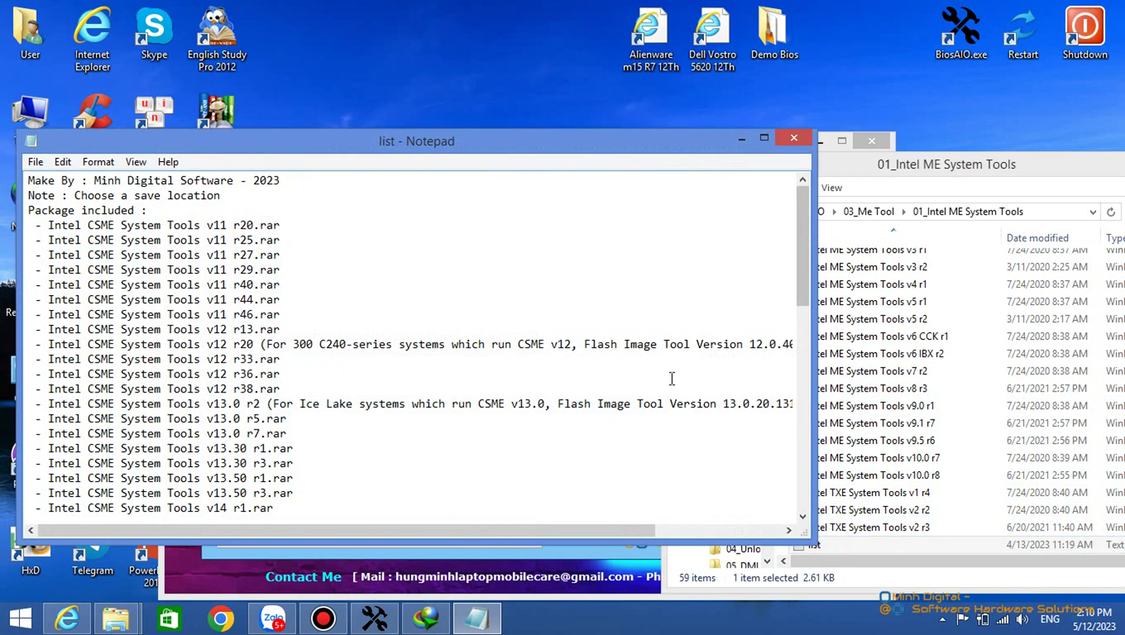
scroll(677, 380, down, 13)
scroll(681, 381, up, 5)
scroll(680, 381, up, 8)
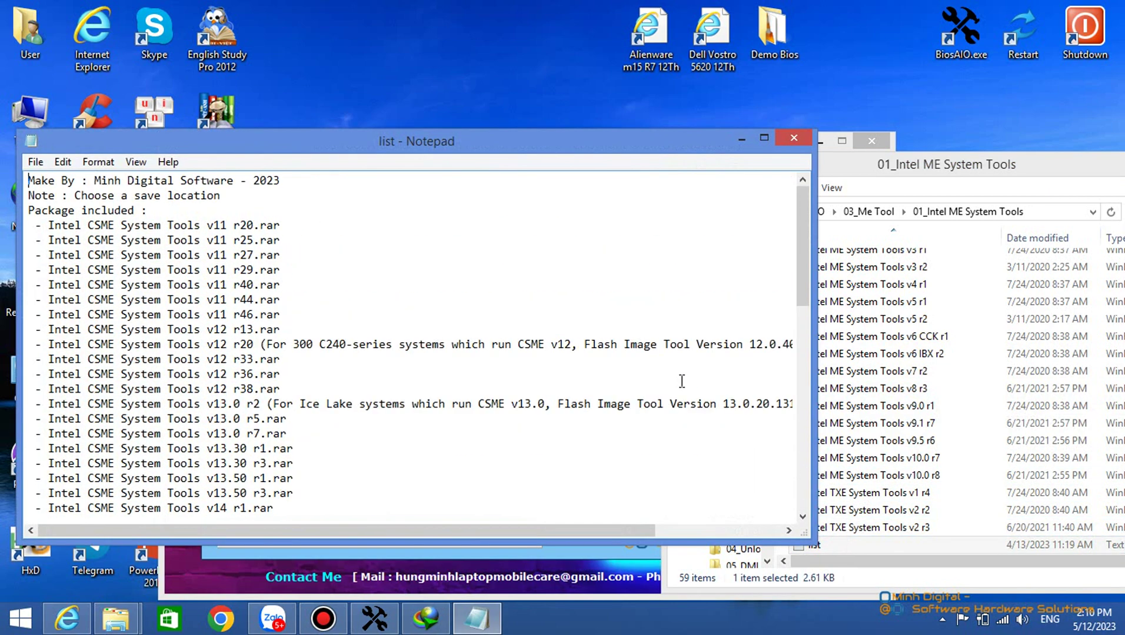
Close the list file, go back to the 03_Me Tool folder, and arrange its window beside Bios Tool AIO.
click(794, 138)
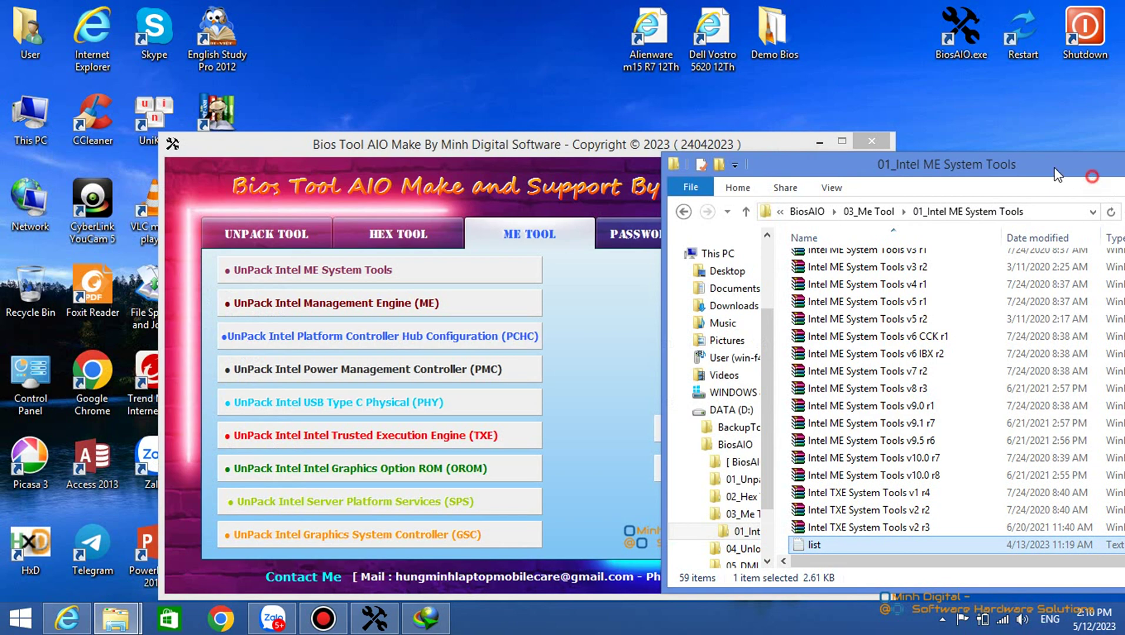
drag(1036, 169, 880, 171)
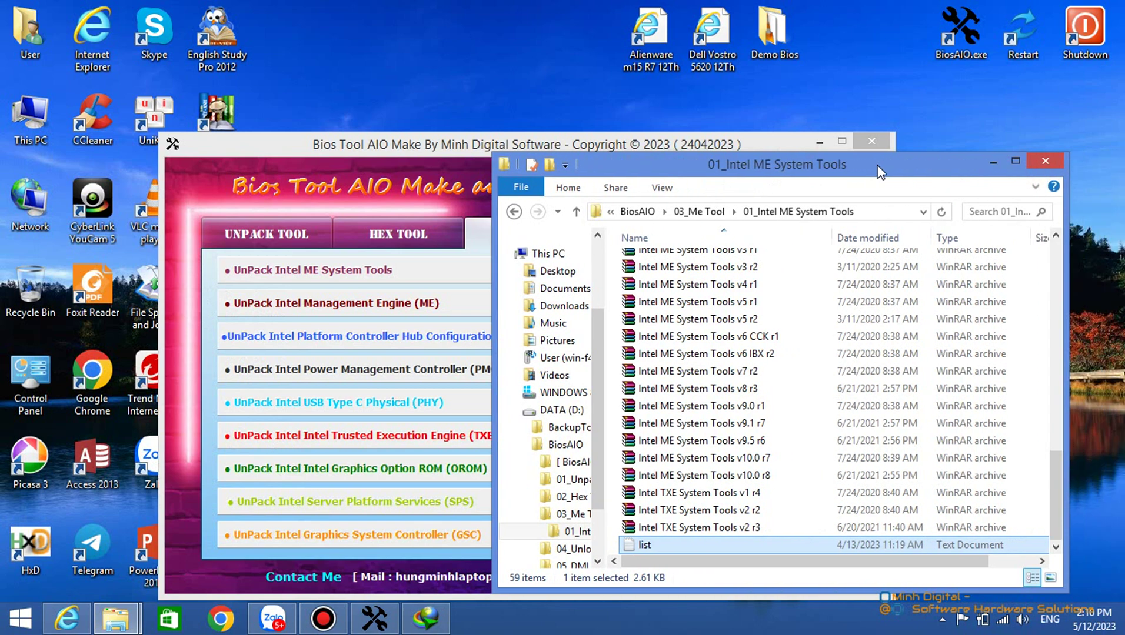
click(698, 212)
drag(794, 165, 982, 257)
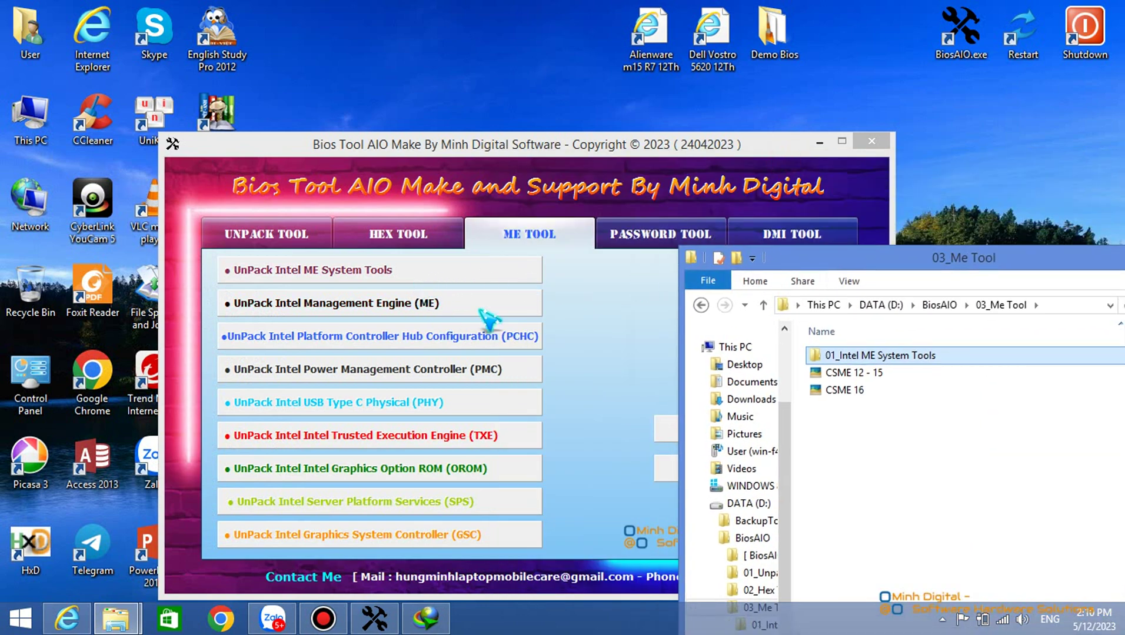
drag(524, 151, 374, 134)
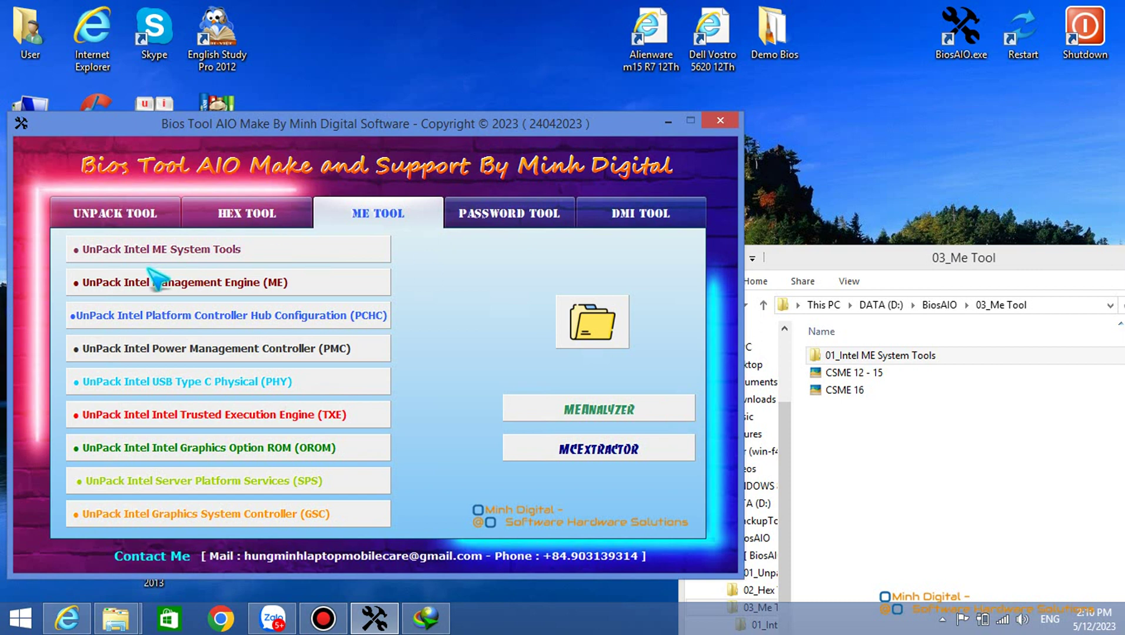
Extract the Intel Management Engine (ME) package to D:\BiosAIO\03_Me Tool, moving the extractor window off the tool's package list.
click(189, 289)
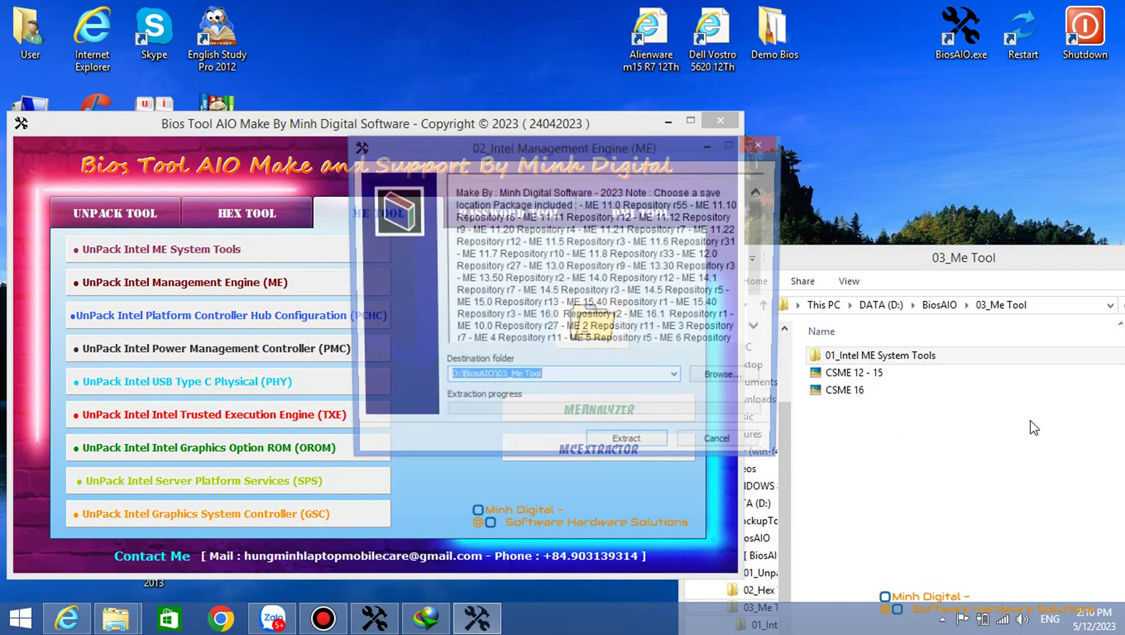
click(626, 447)
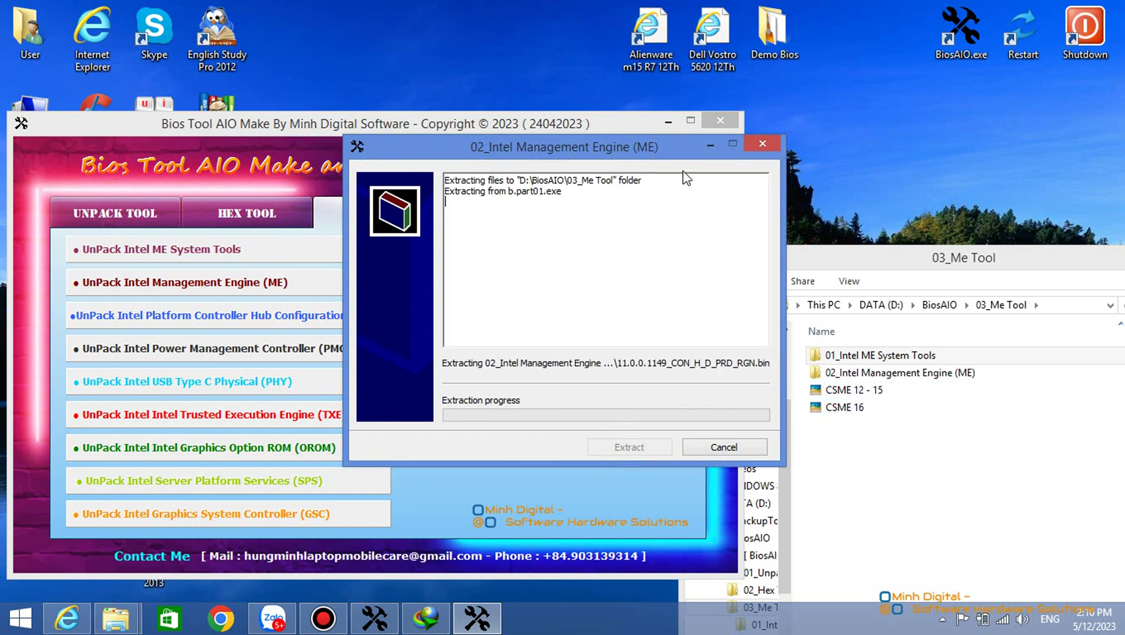
drag(641, 152, 549, 151)
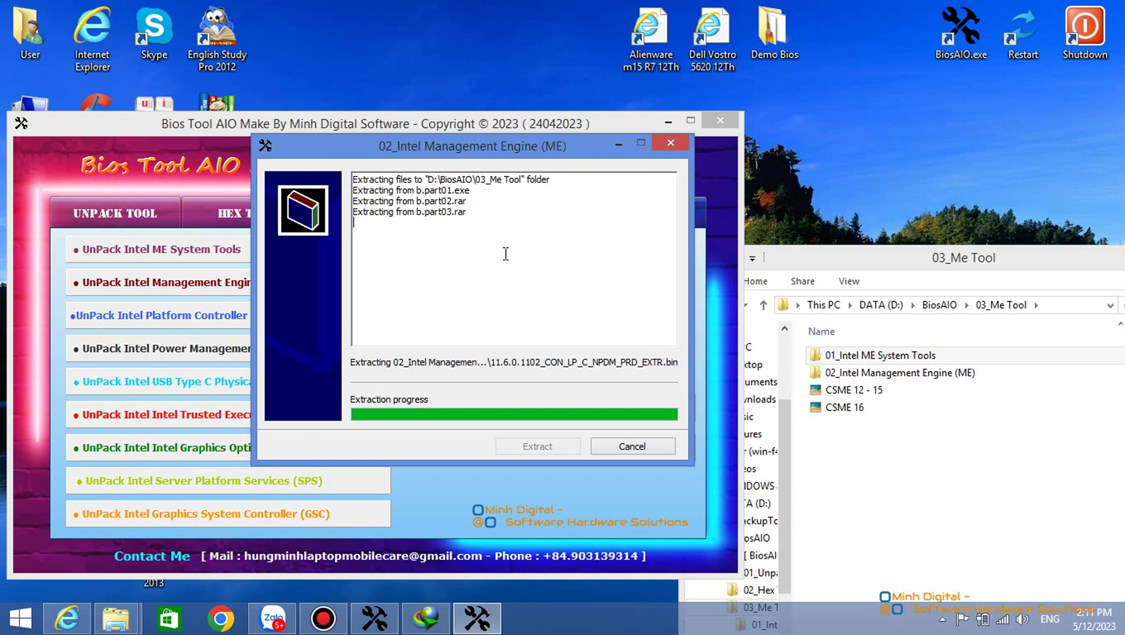
drag(446, 152, 672, 215)
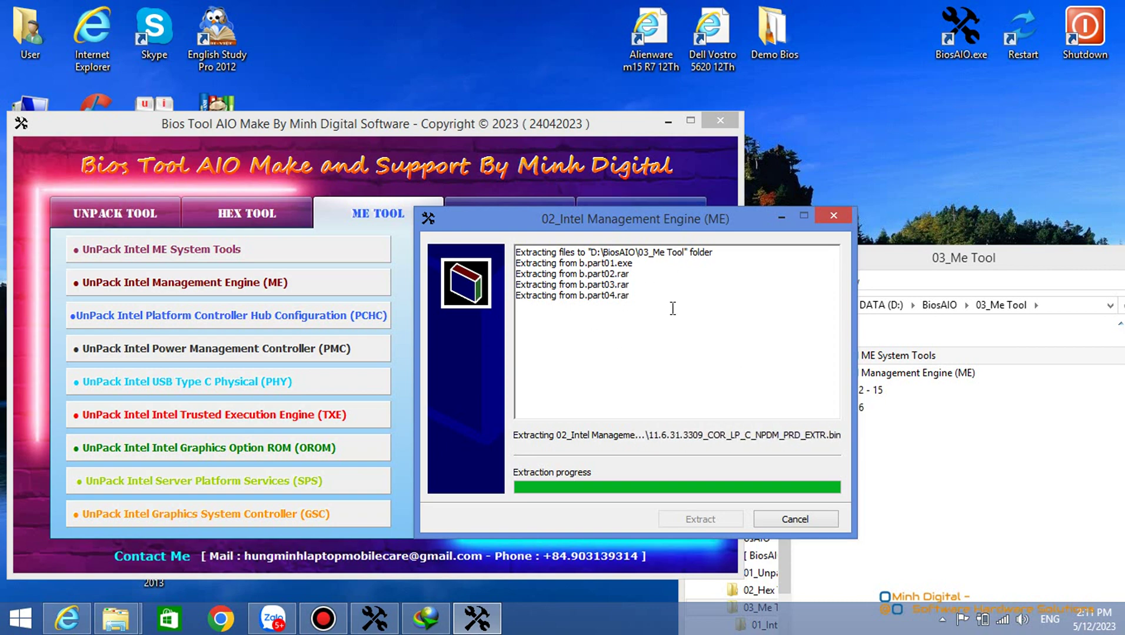
Open the 02_Intel Management Engine (ME) folder and place its window side by side with the running extractor.
double_click(1005, 373)
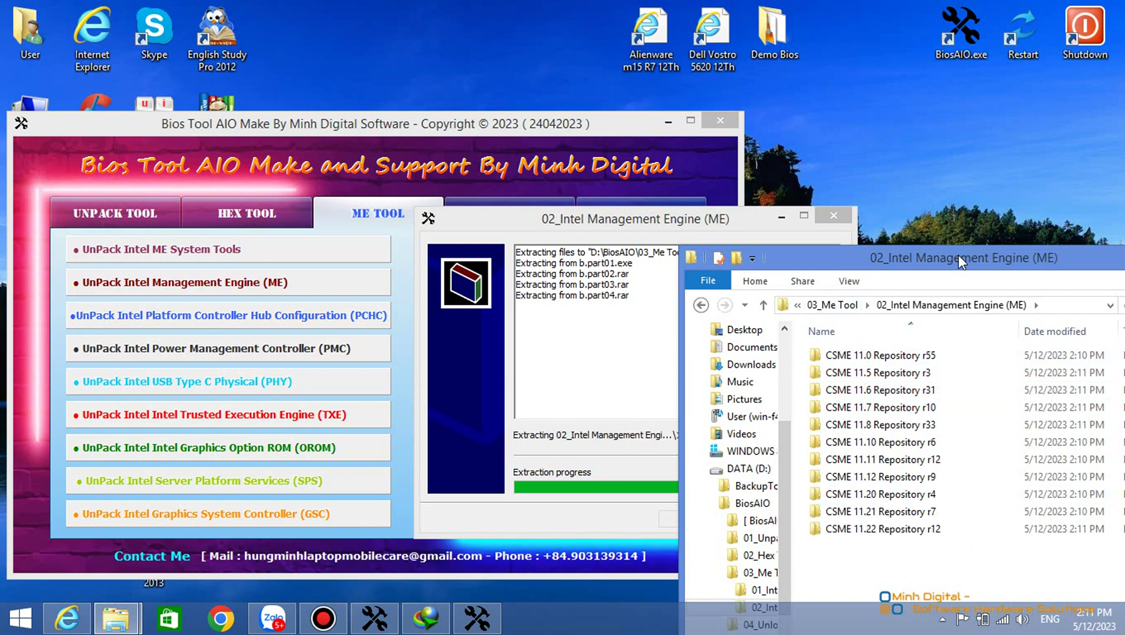
drag(958, 255, 977, 148)
drag(612, 224, 488, 127)
drag(962, 153, 969, 133)
drag(616, 126, 501, 121)
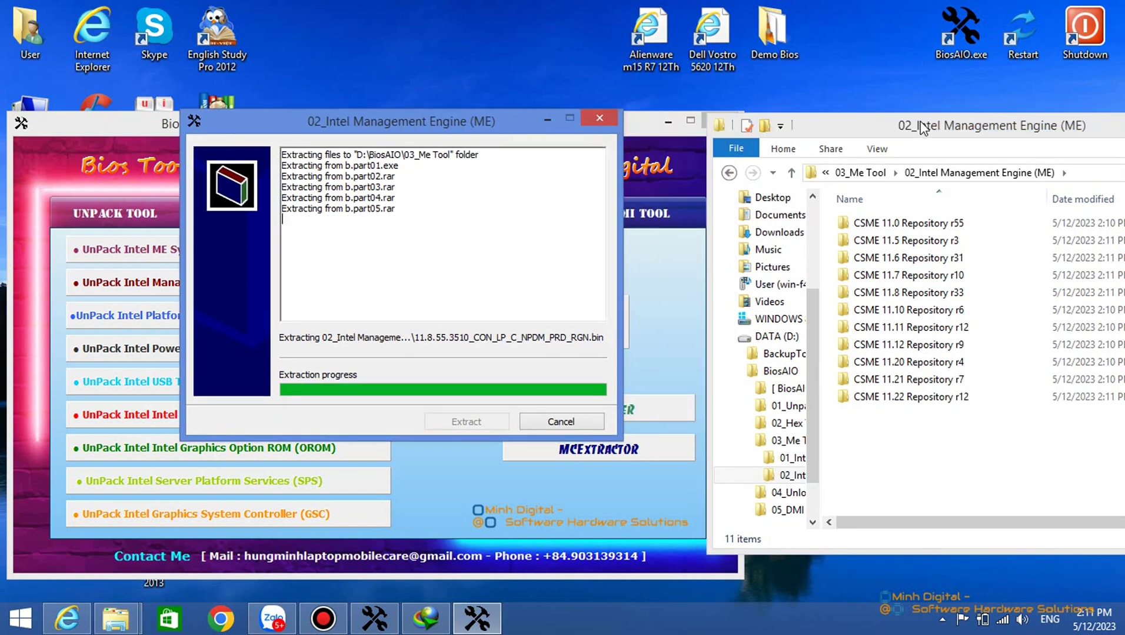
drag(917, 124, 850, 121)
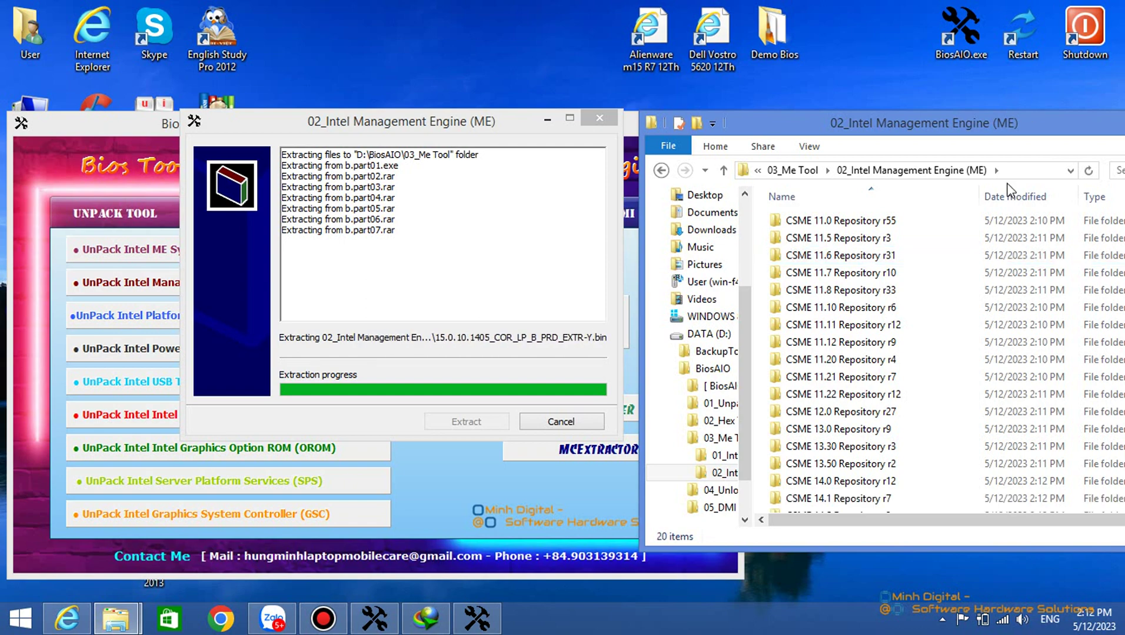
Look through the repository folders as they are extracted, keeping an eye on the extraction progress.
scroll(929, 291, down, 3)
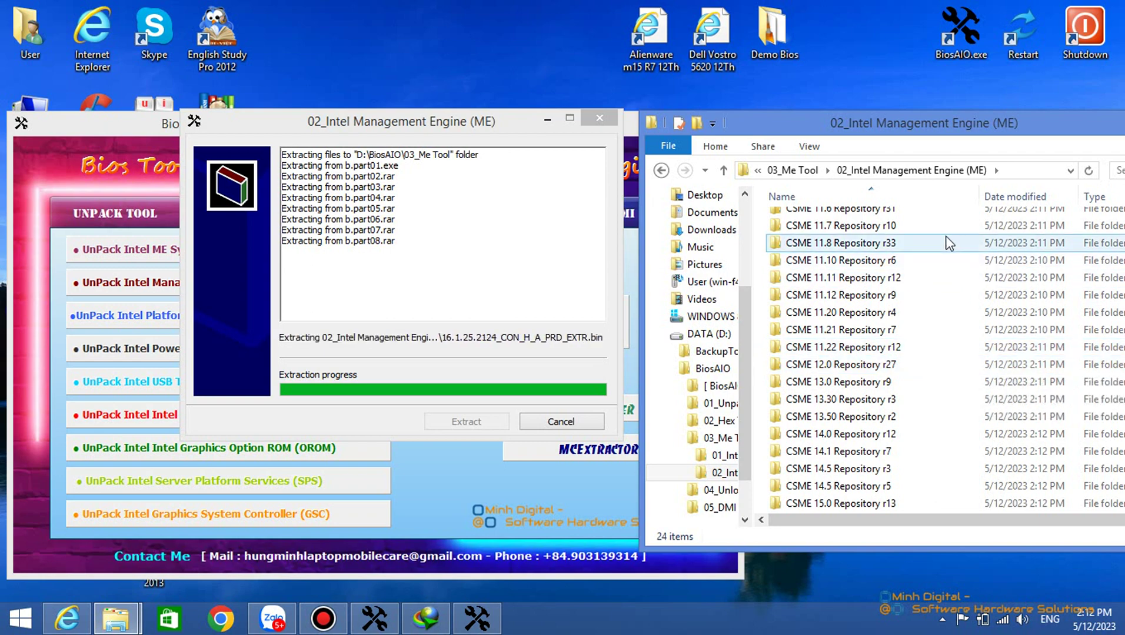
drag(979, 132, 815, 100)
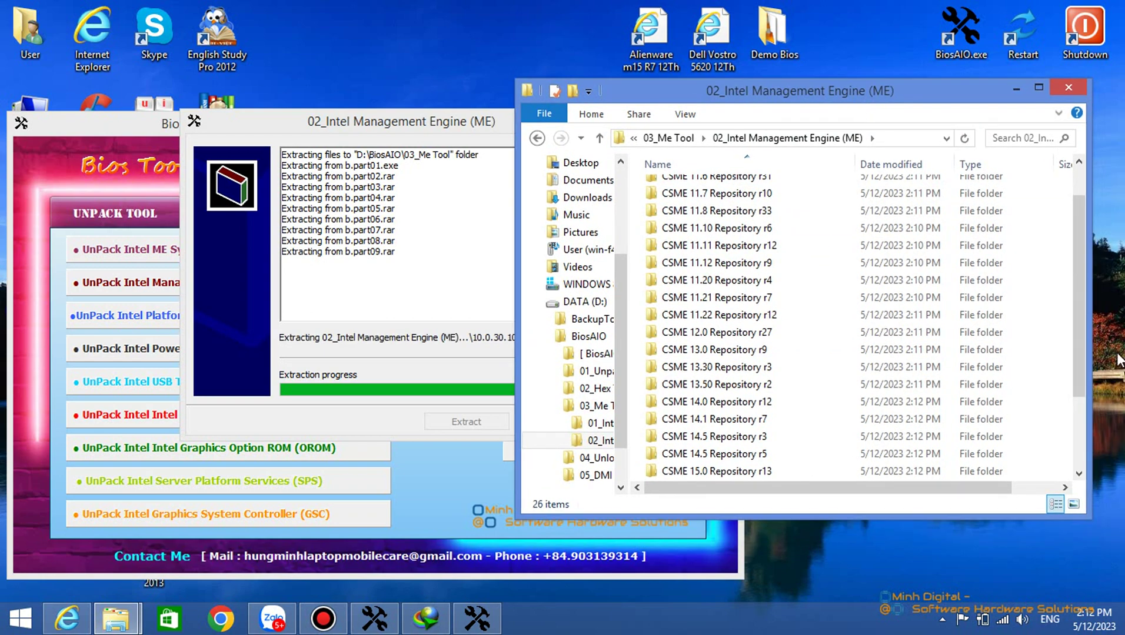
drag(1086, 356, 1076, 249)
click(438, 252)
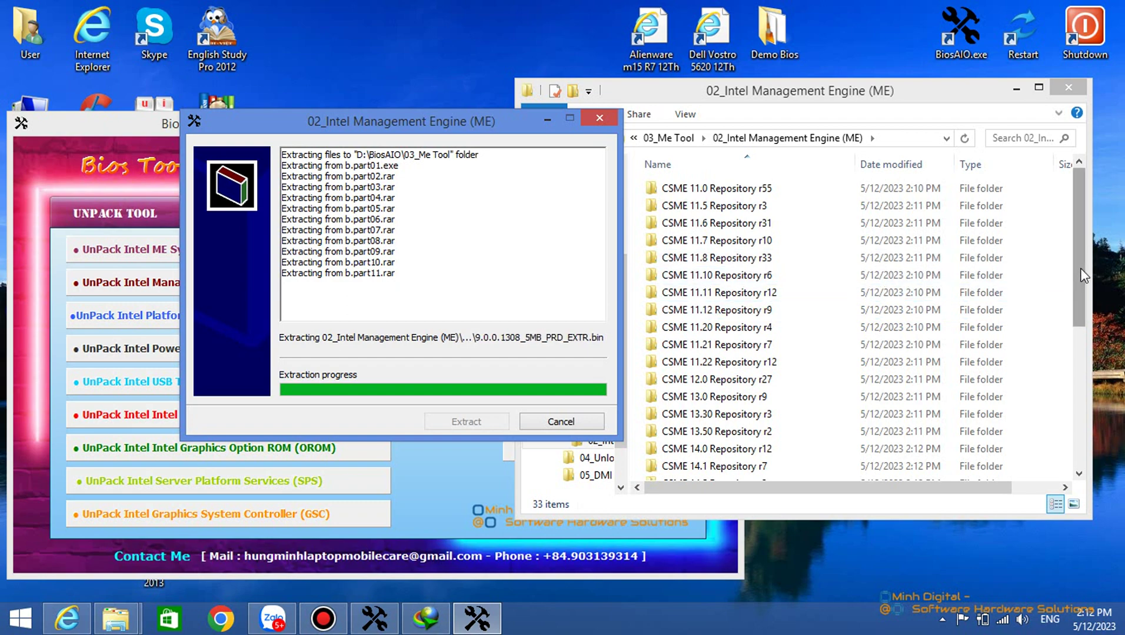
drag(1080, 271, 1084, 184)
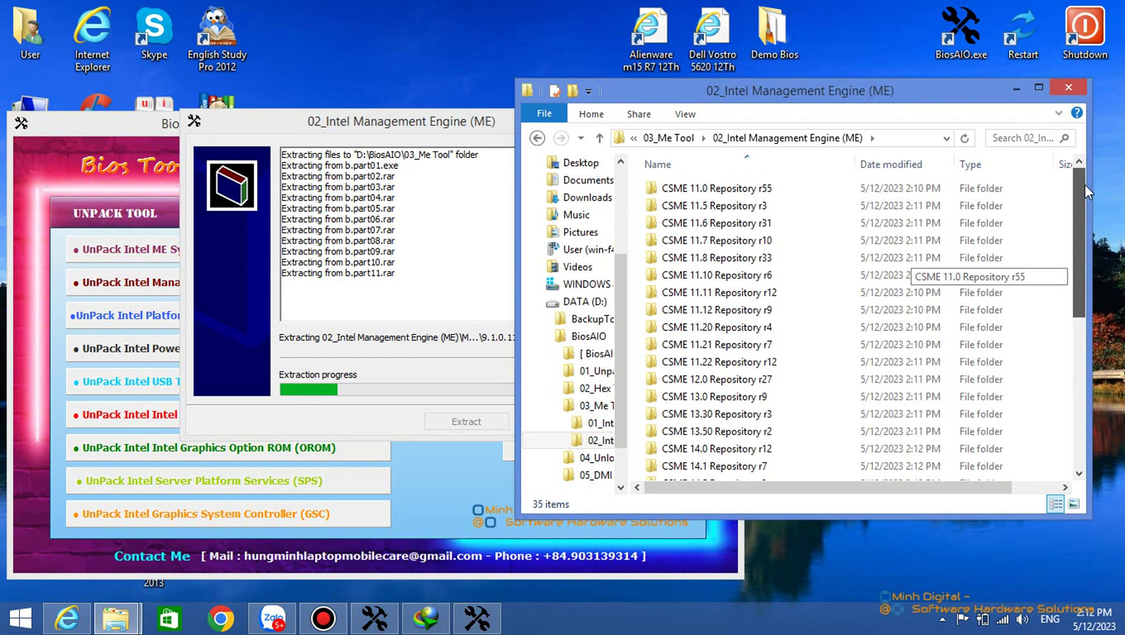
Open the CSME 11.6 Repository r31 folder, look through its firmware files, and return to the repository list.
double_click(811, 223)
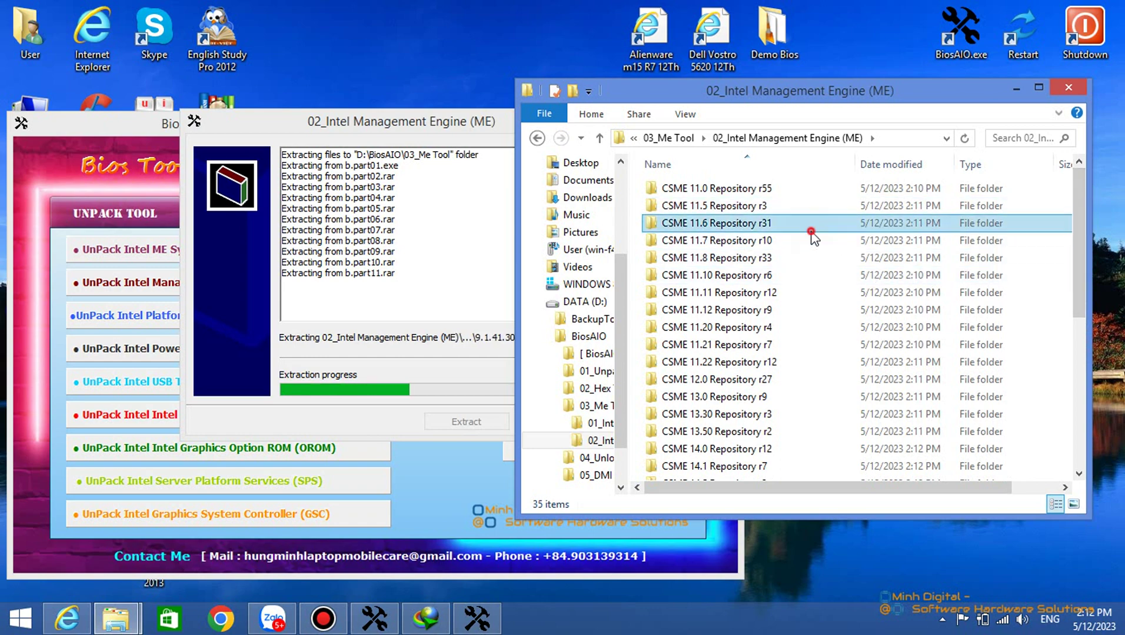
scroll(855, 267, down, 10)
scroll(857, 271, down, 15)
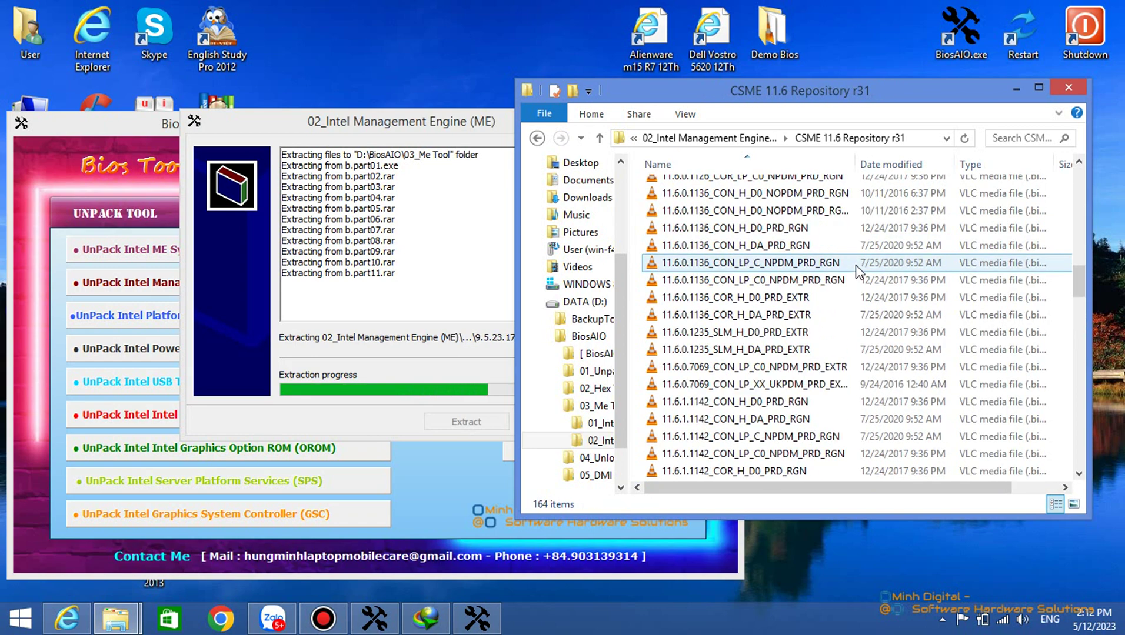
scroll(864, 353, down, 15)
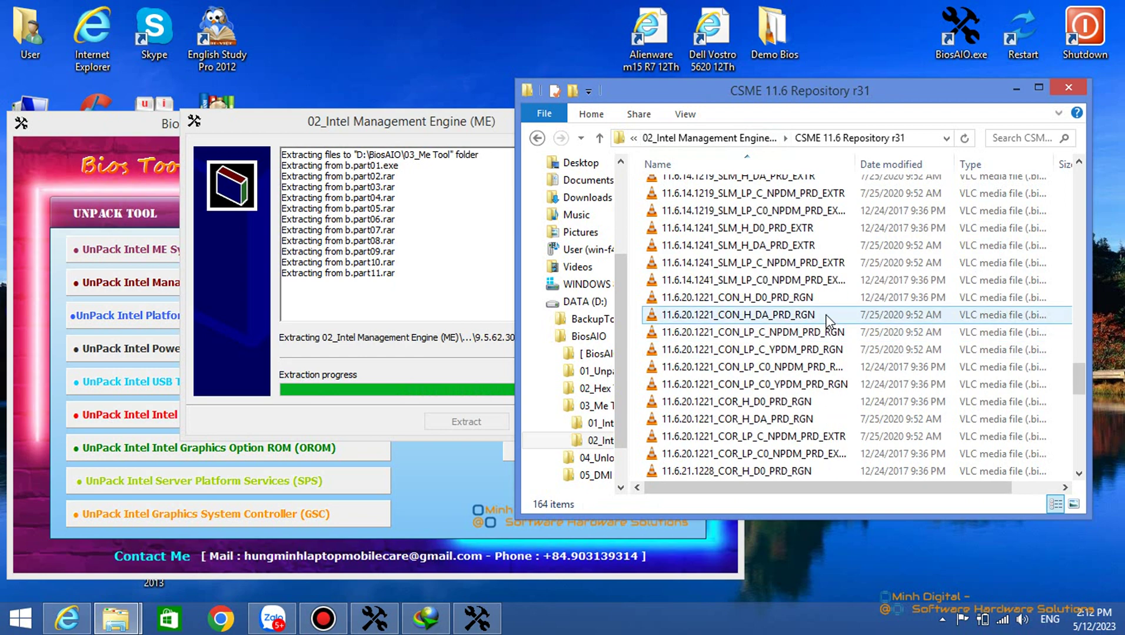
click(744, 138)
Review the full list of CSME and ME repository folders in 02_Intel Management Engine (ME).
scroll(838, 290, down, 6)
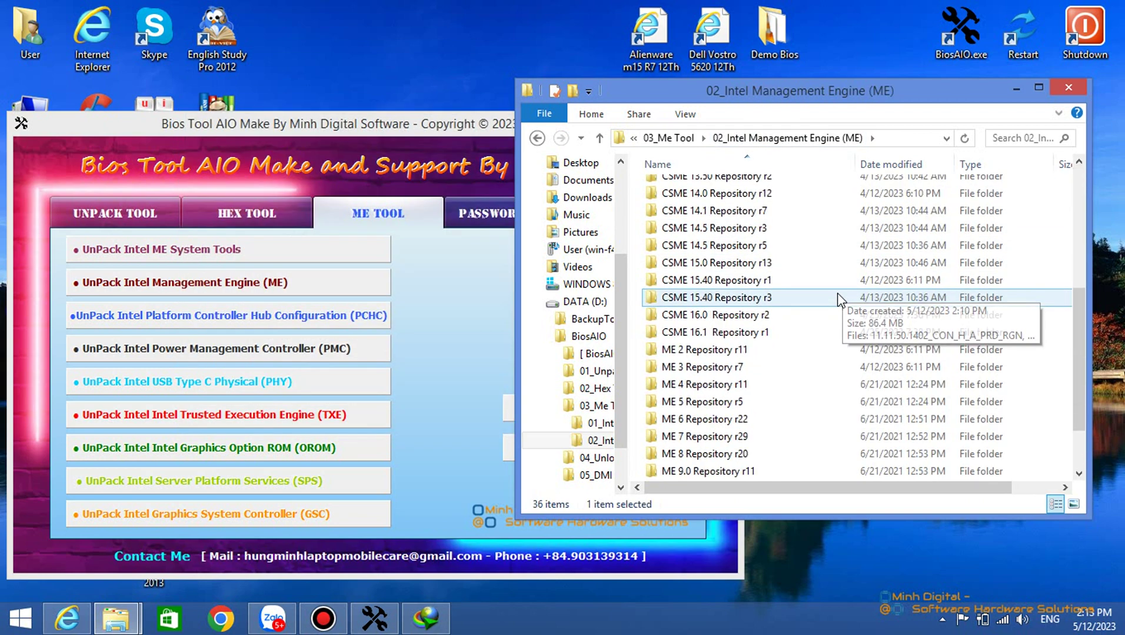
scroll(841, 312, up, 5)
scroll(835, 329, down, 5)
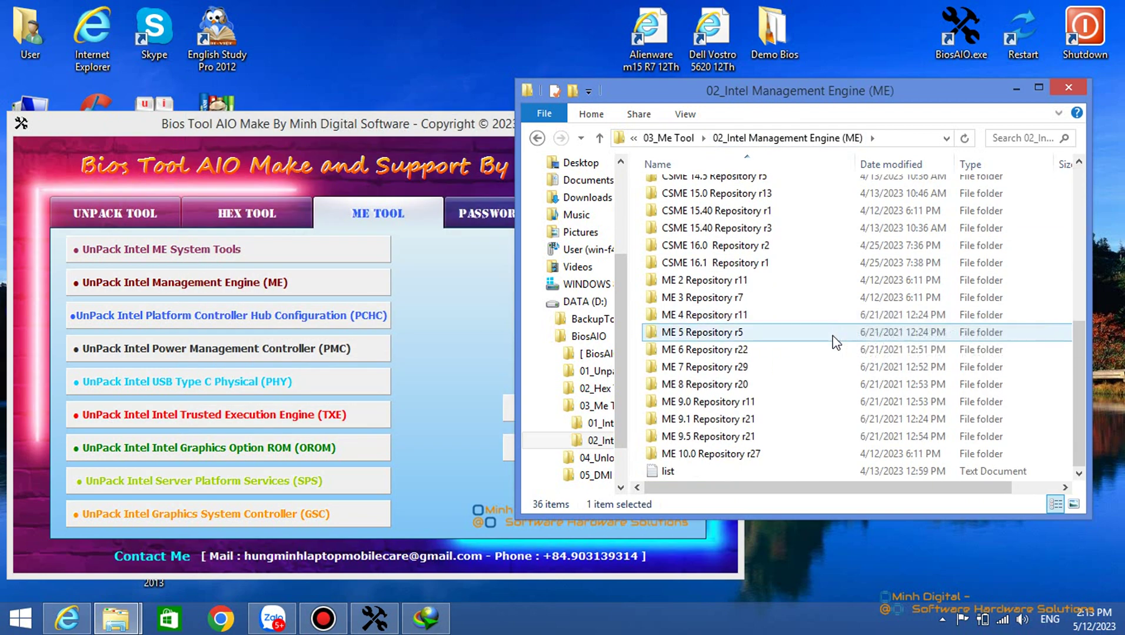
scroll(834, 339, up, 7)
click(753, 315)
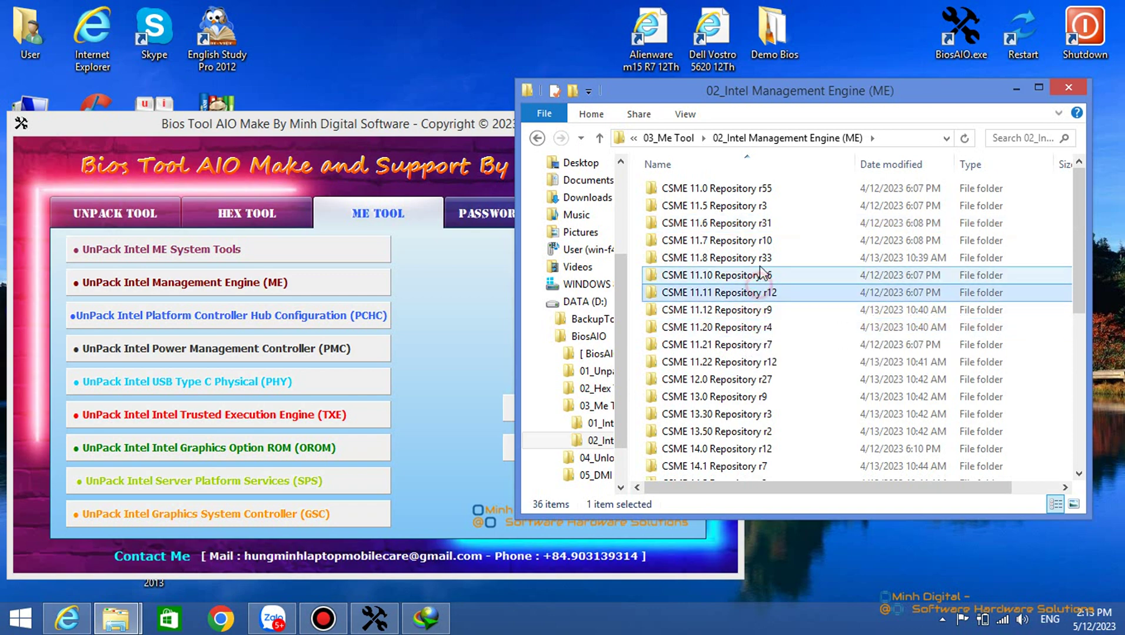
click(745, 222)
scroll(763, 356, down, 2)
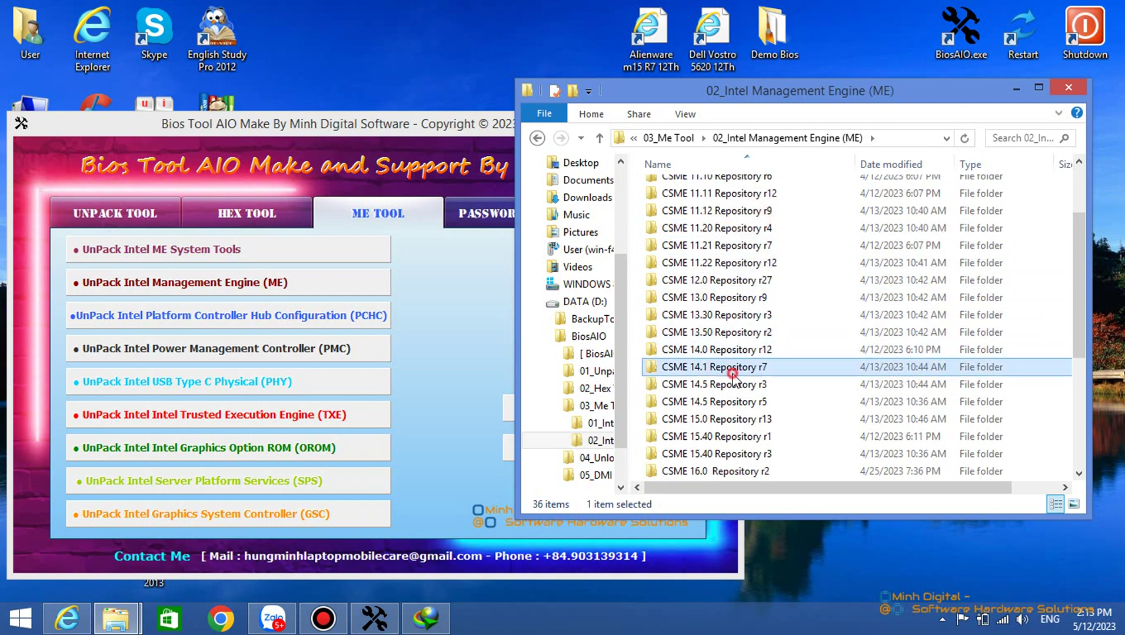
Open the CSME 15.0 Repository r13 folder, look through its firmware files, and go back to the parent folder.
click(729, 402)
double_click(755, 420)
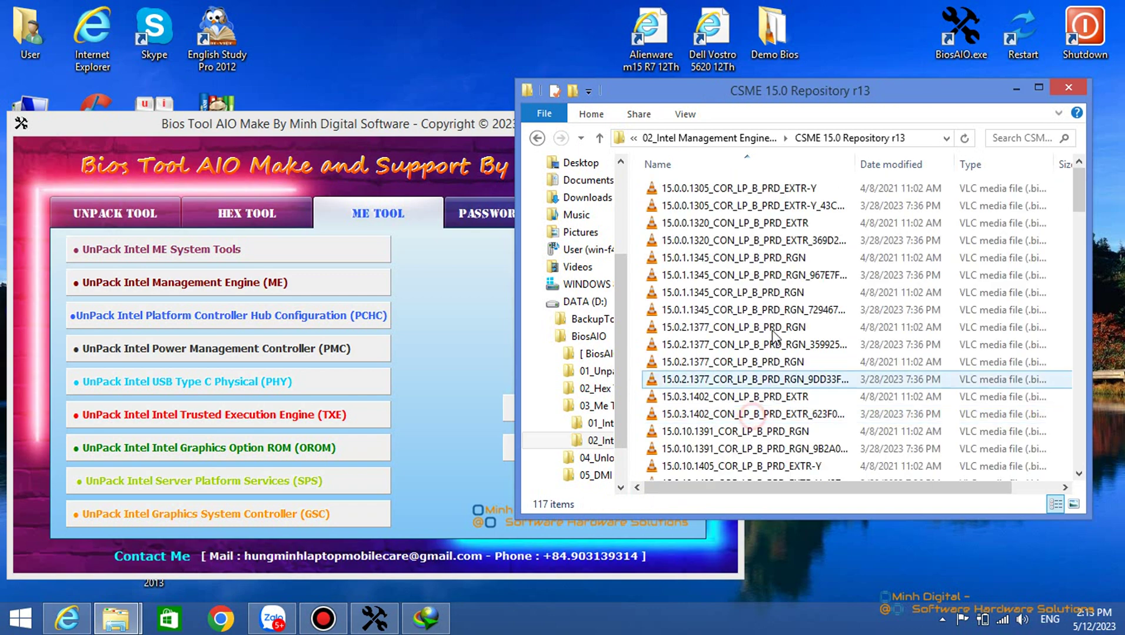
scroll(765, 353, down, 10)
scroll(805, 268, down, 20)
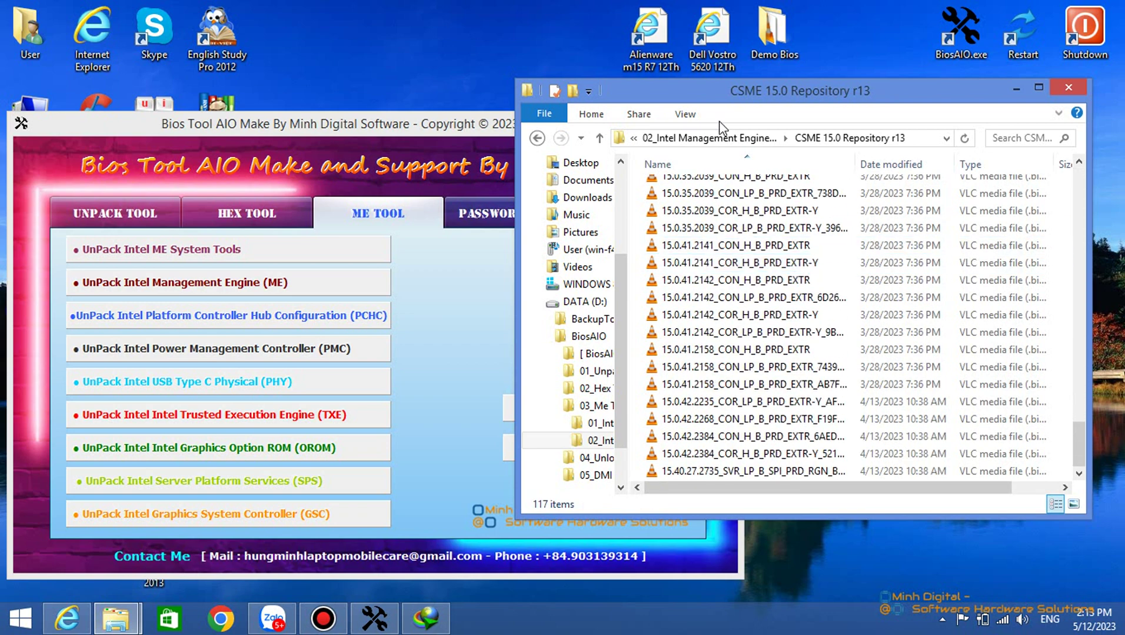
click(722, 137)
Check the contents of the CSME 15.40 Repository r1 folder and return to 02_Intel Management Engine (ME).
scroll(788, 294, down, 3)
click(759, 347)
double_click(759, 332)
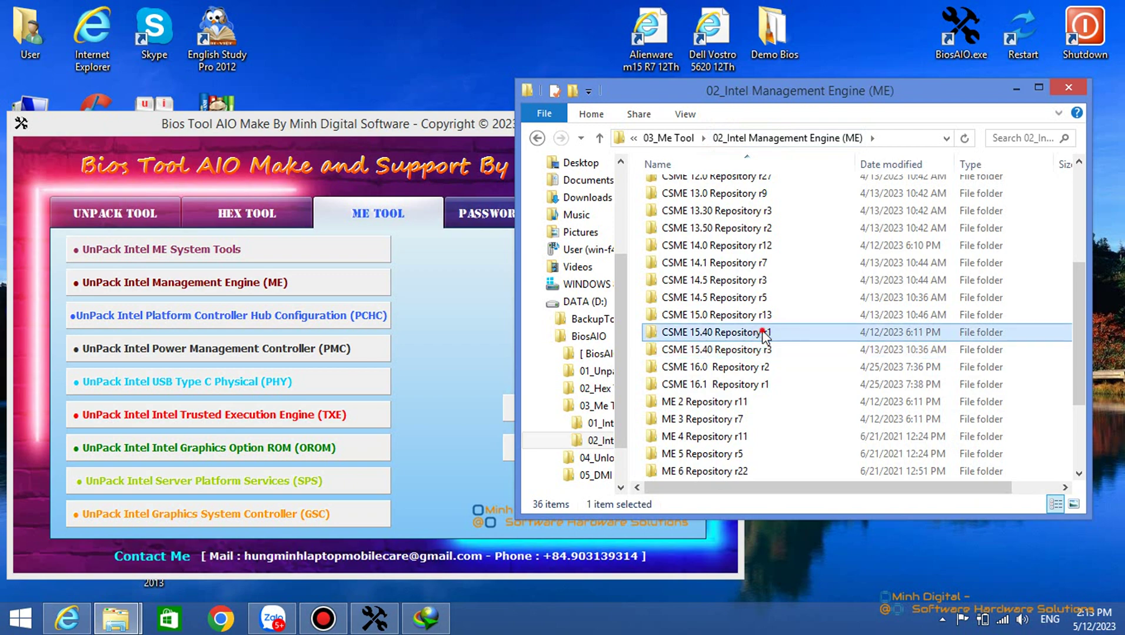
click(743, 138)
scroll(758, 353, down, 1)
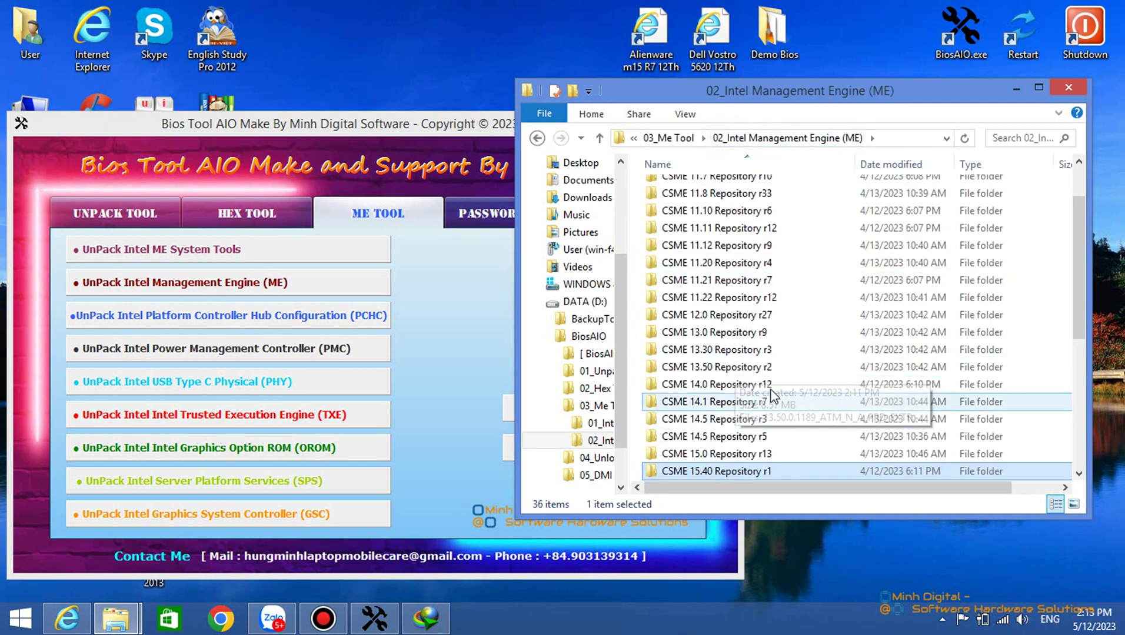
Open CSME 15.40 Repository r3 and its nested folder to view the firmware files, and return to the repository list.
click(744, 384)
click(742, 436)
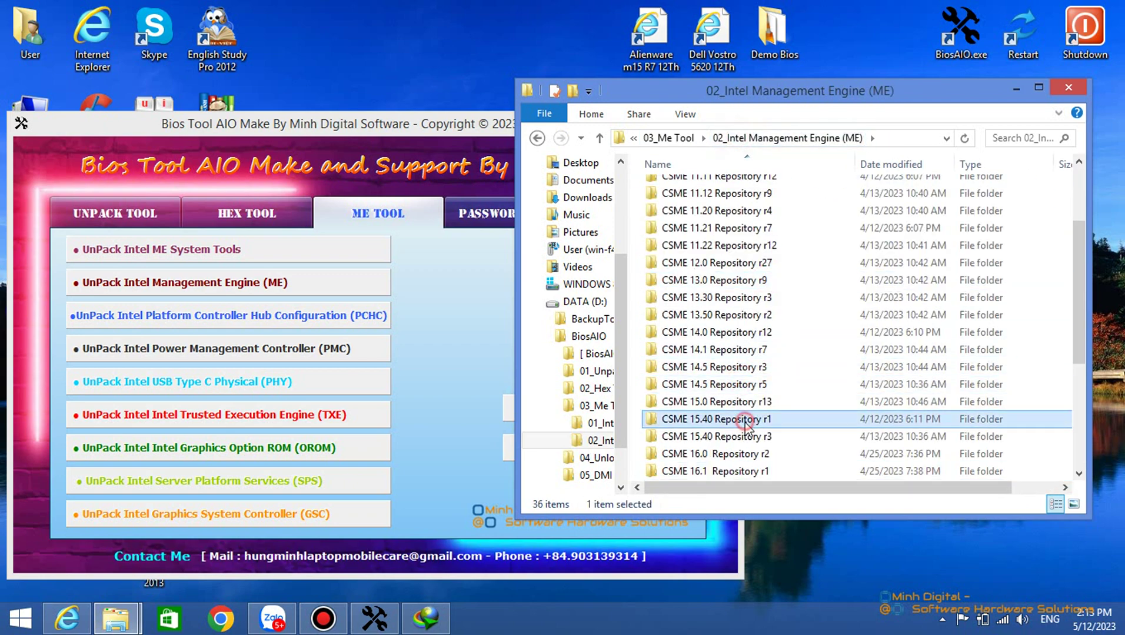
double_click(742, 436)
double_click(740, 190)
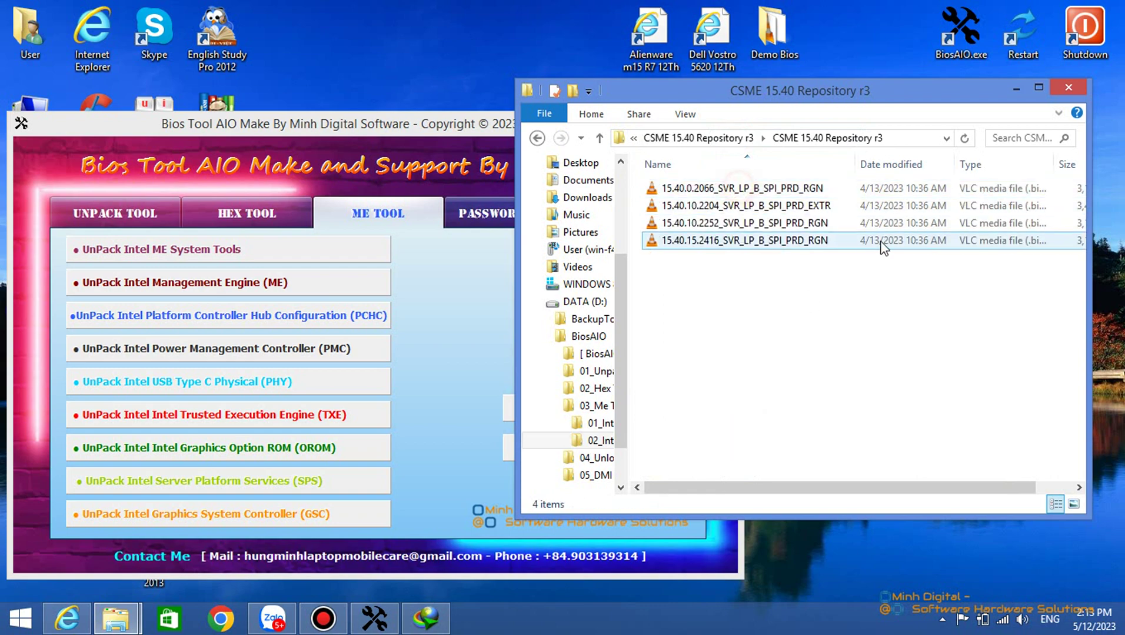
click(693, 139)
click(710, 137)
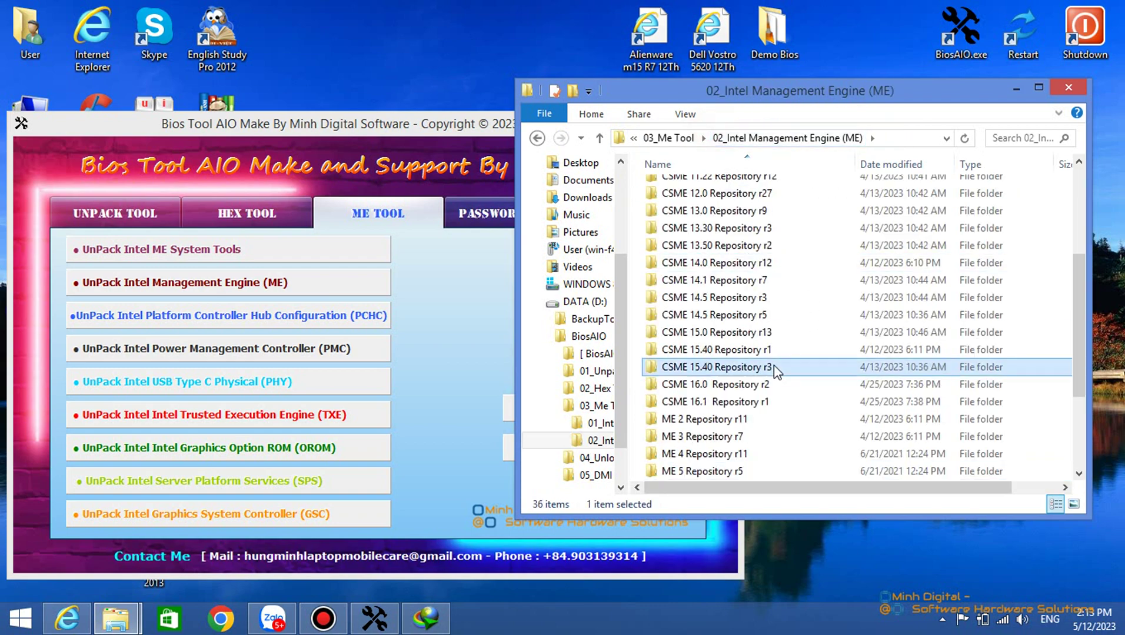
Examine CSME 16.0 Repository r2 and its ME_PCHC_PMC_PHY pack for MEA DB subfolder, and return to the repository list.
scroll(775, 377, down, 3)
click(732, 246)
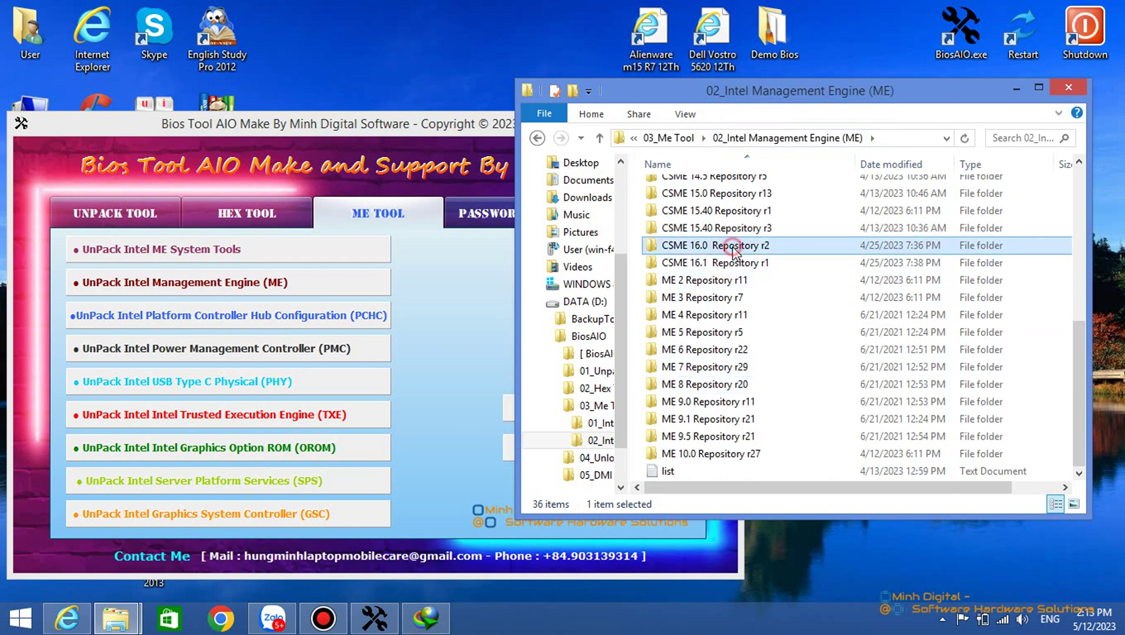
double_click(733, 246)
double_click(765, 188)
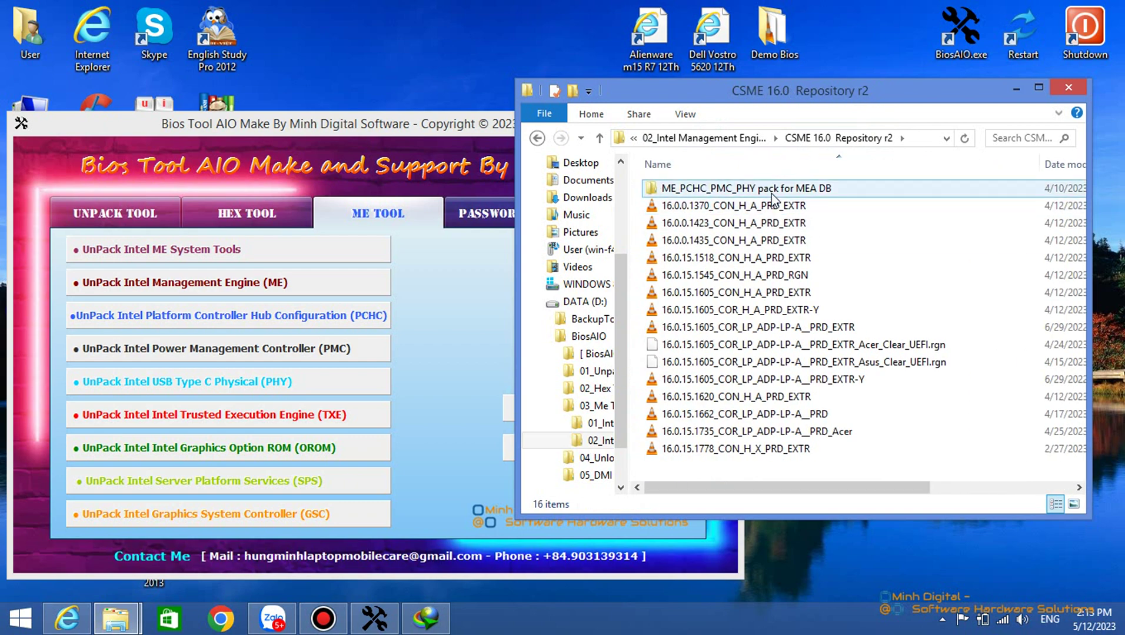
scroll(777, 247, down, 5)
click(742, 137)
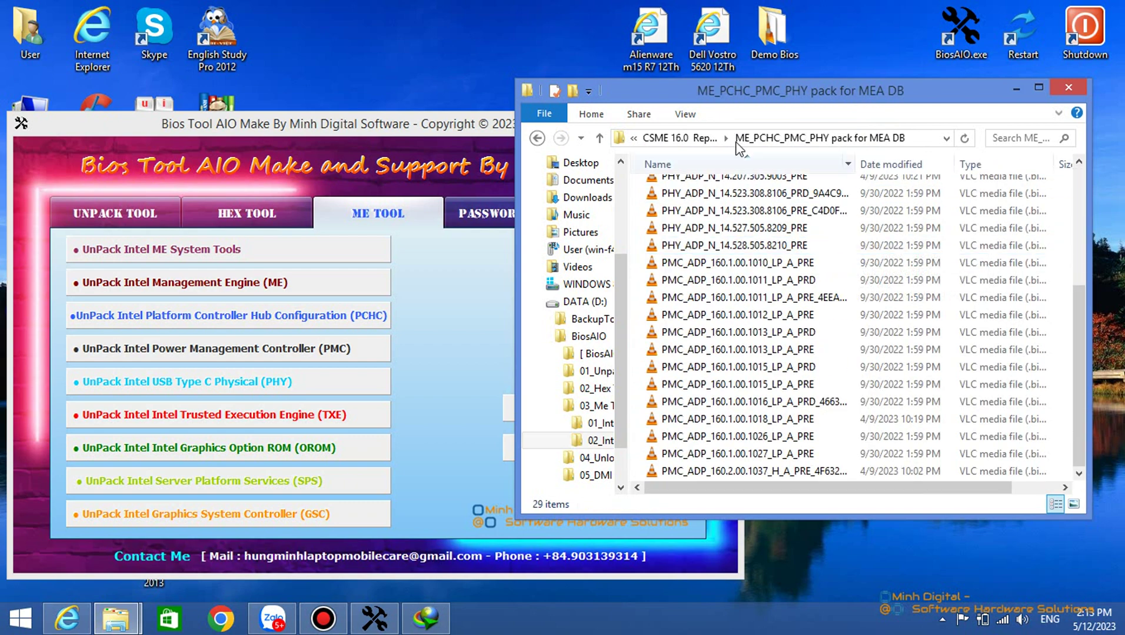
click(679, 138)
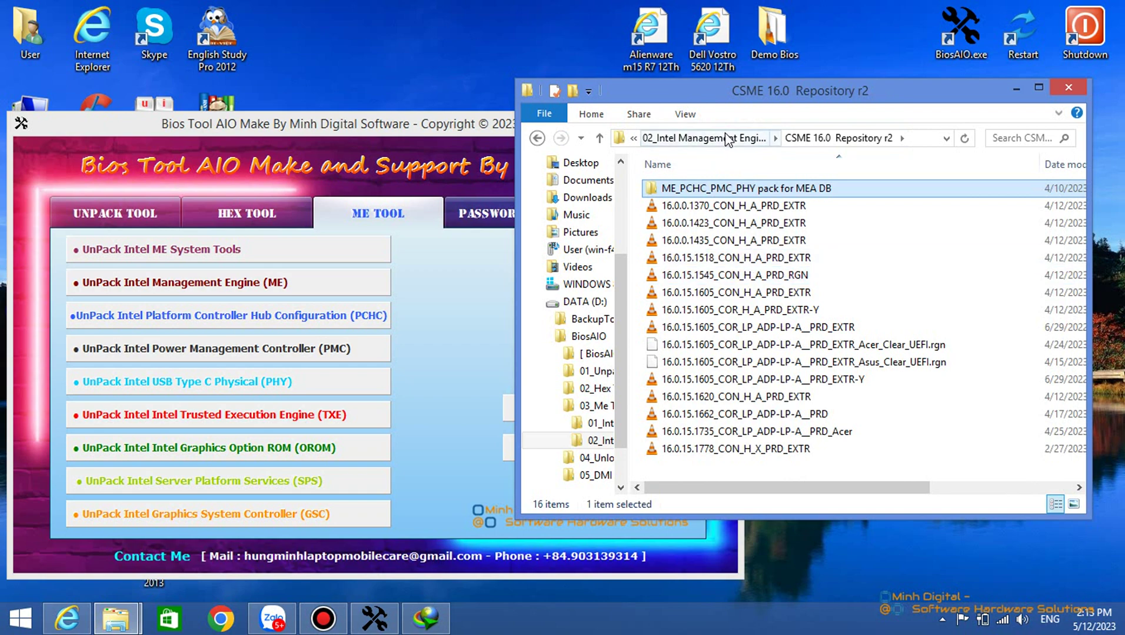
click(724, 137)
View the firmware files in the CSME 11.5 Repository r3 folder and go back to 02_Intel Management Engine (ME).
scroll(810, 227, up, 2)
double_click(744, 204)
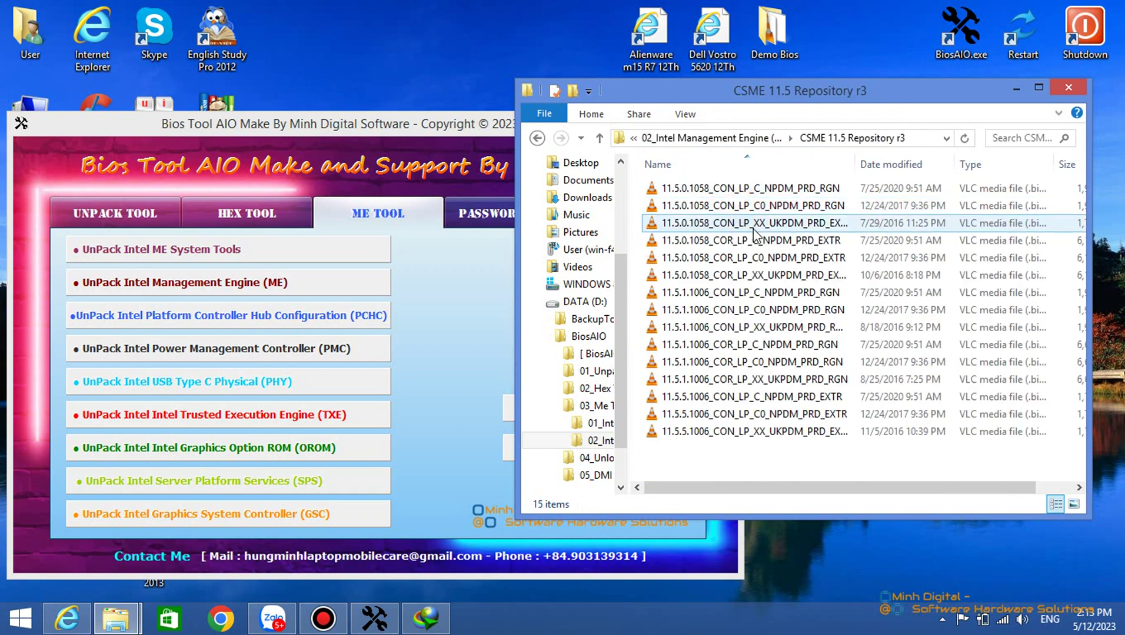
click(742, 138)
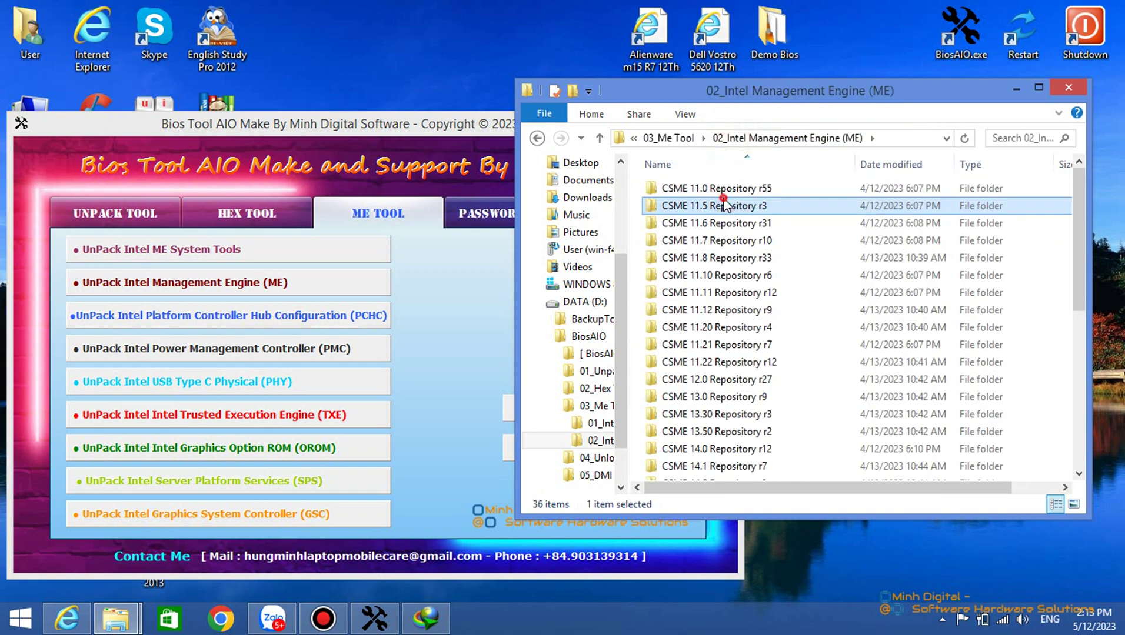
View the firmware files in the CSME 11.0 Repository r55 folder, return to 03_Me Tool and close the folder window.
double_click(743, 204)
click(731, 138)
double_click(727, 188)
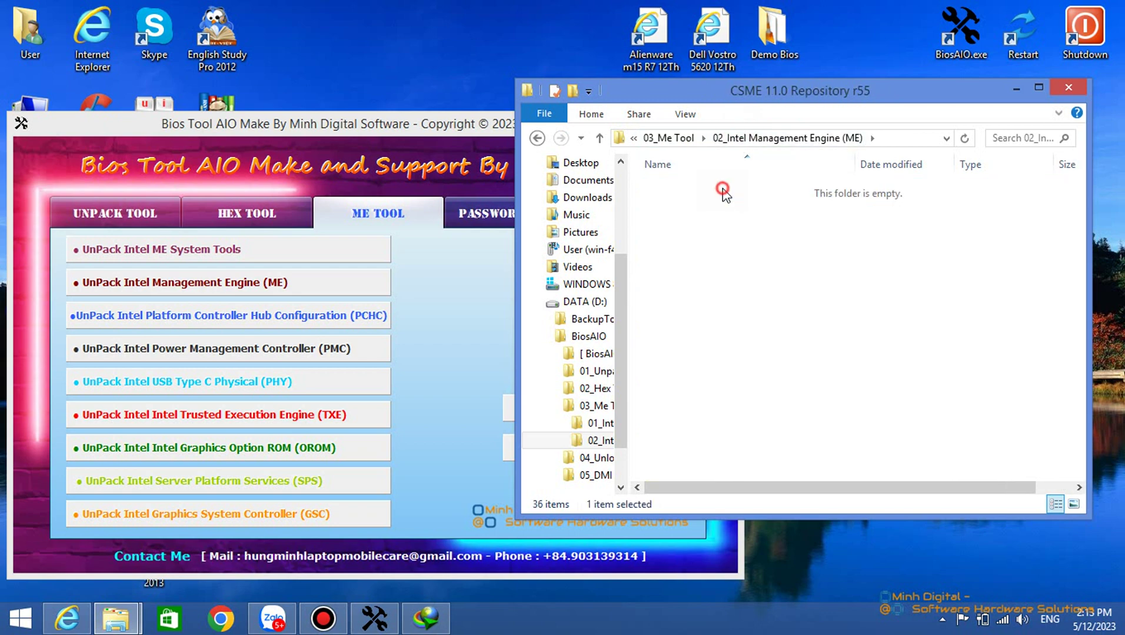
scroll(763, 243, down, 15)
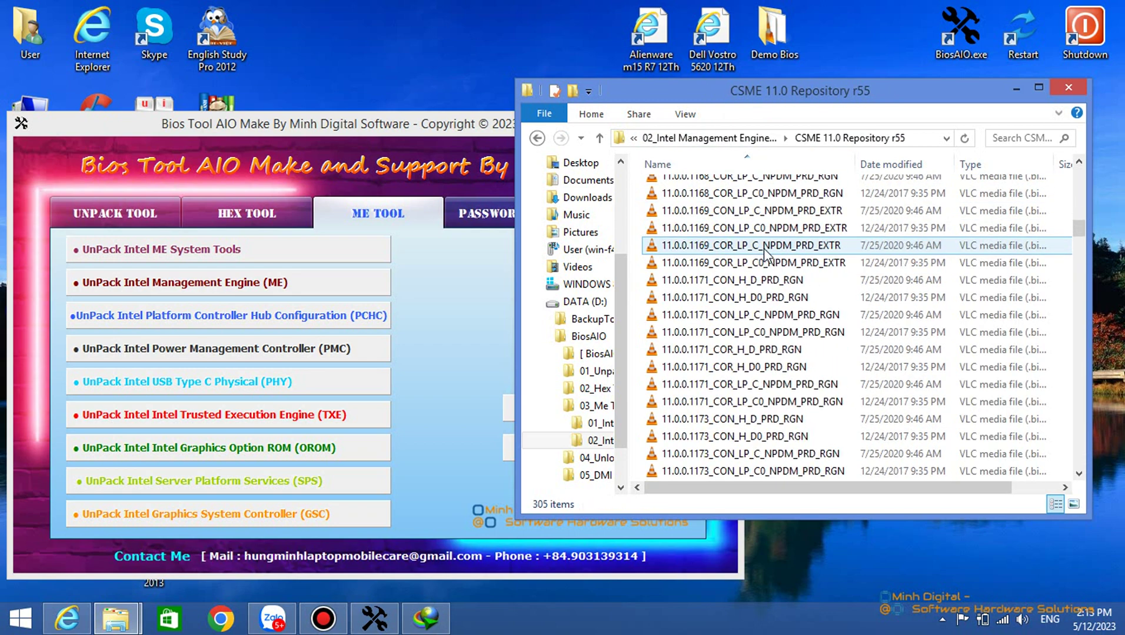
scroll(763, 253, down, 12)
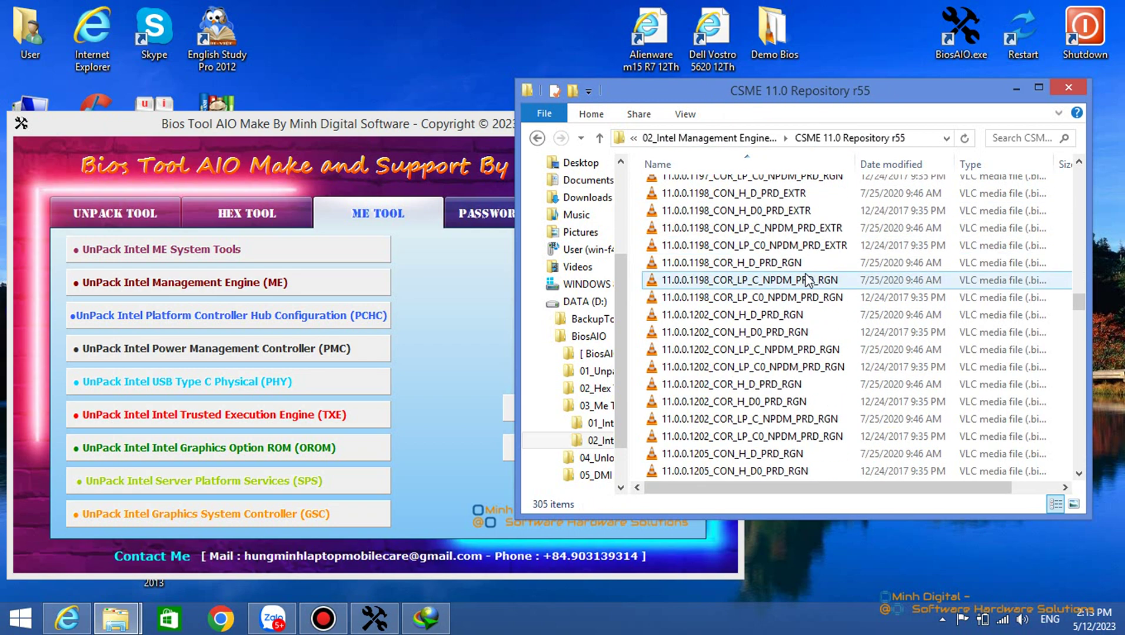
click(703, 139)
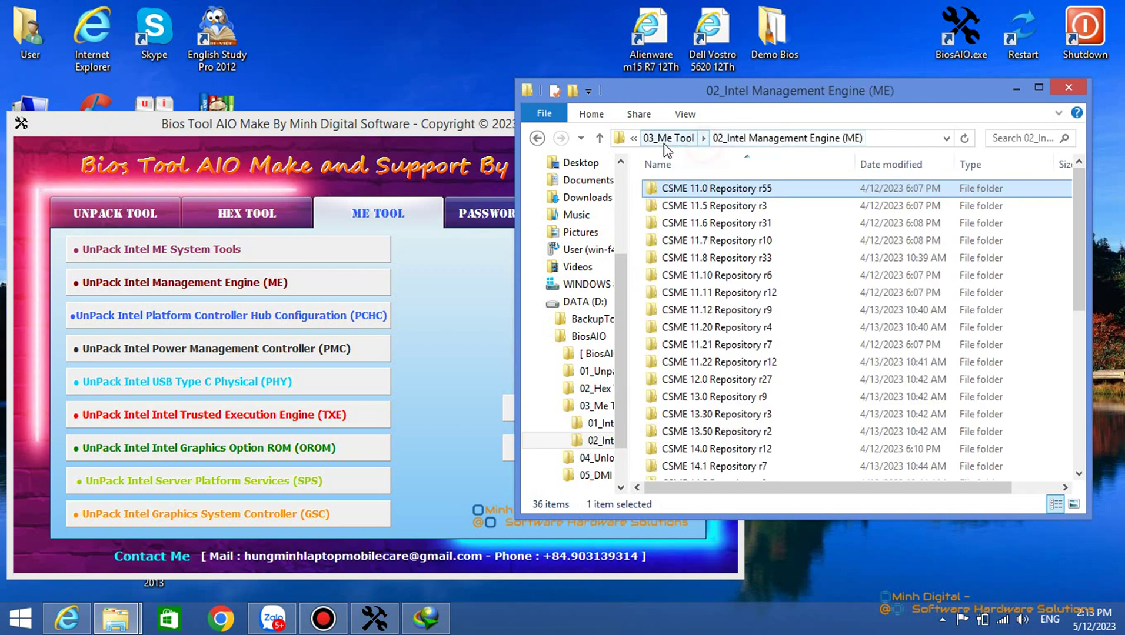
click(671, 138)
click(1071, 89)
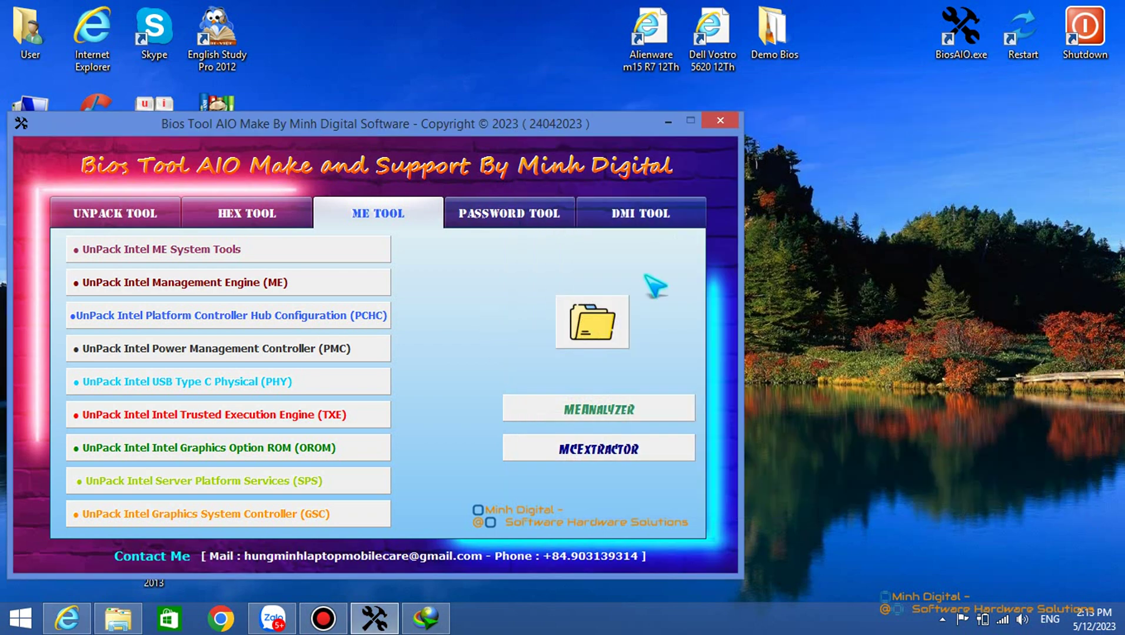
Open the Password Tool section and allow AMIDecryptor.exe to run.
click(509, 216)
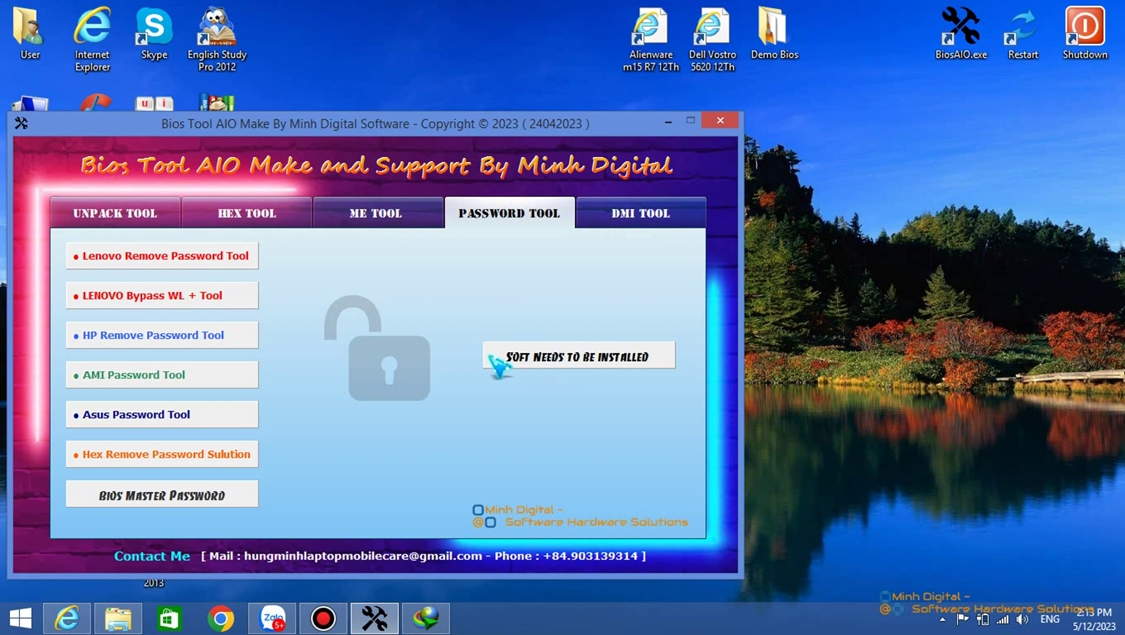
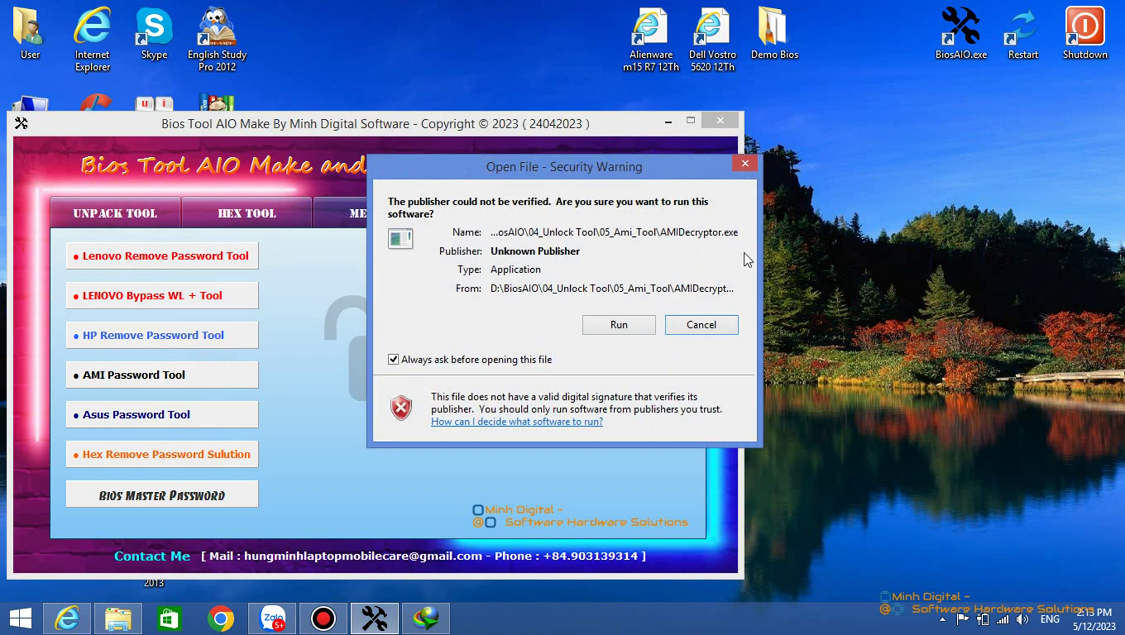
click(617, 327)
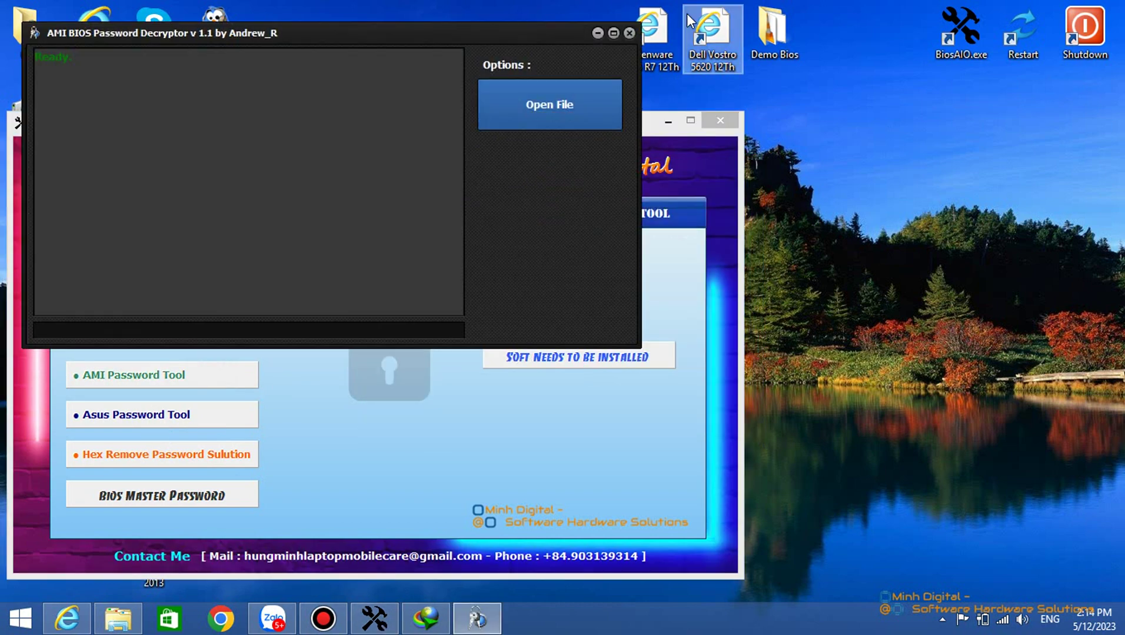
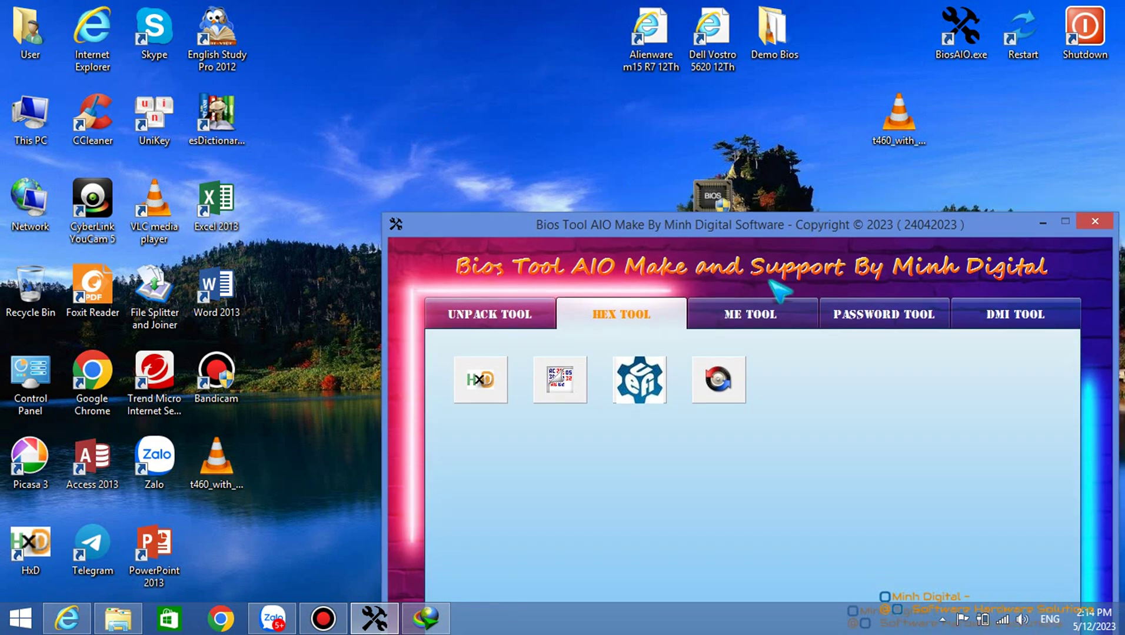
Launch Fairdell HexCmp2 from the Hex Tool section and restore its window to uncover the desktop's t460 BIOS files.
click(557, 394)
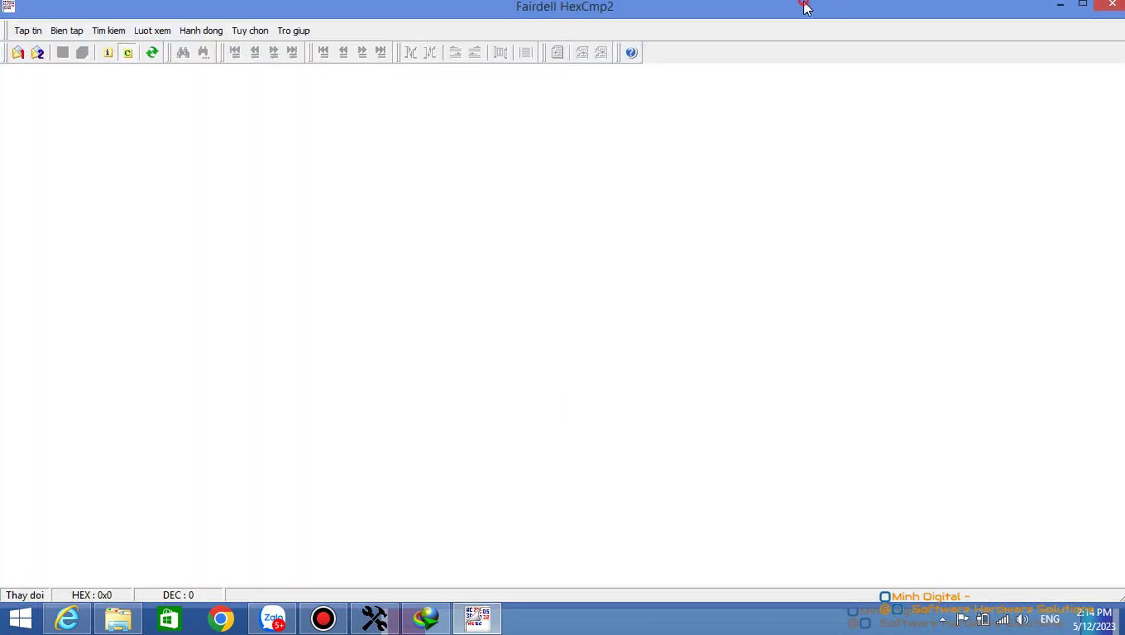
drag(806, 7, 1049, 149)
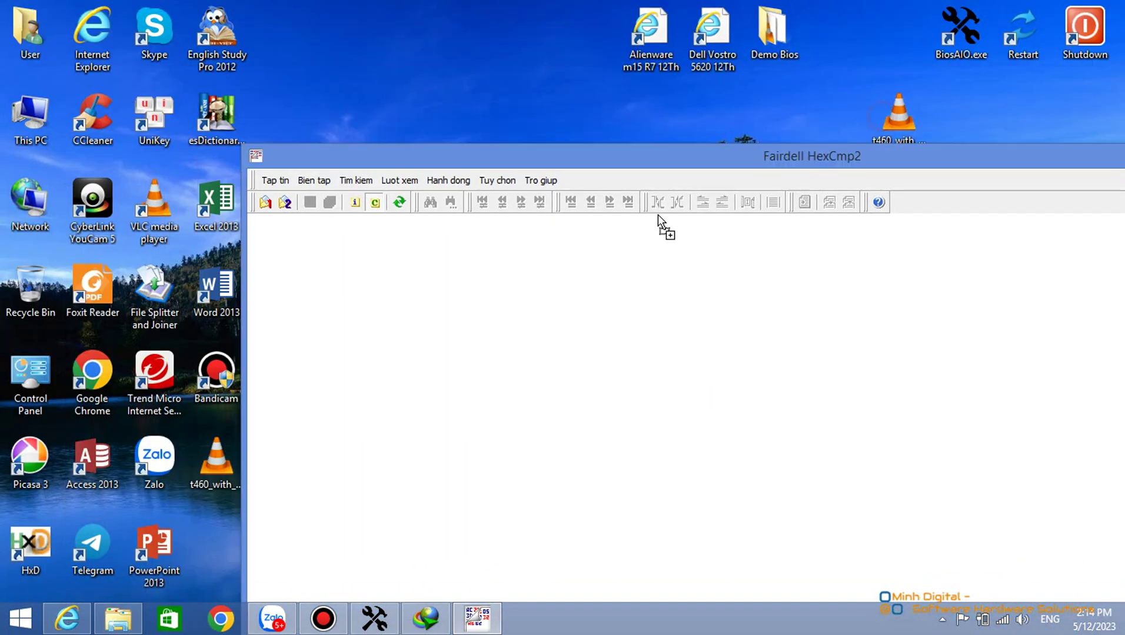
drag(789, 120, 873, 105)
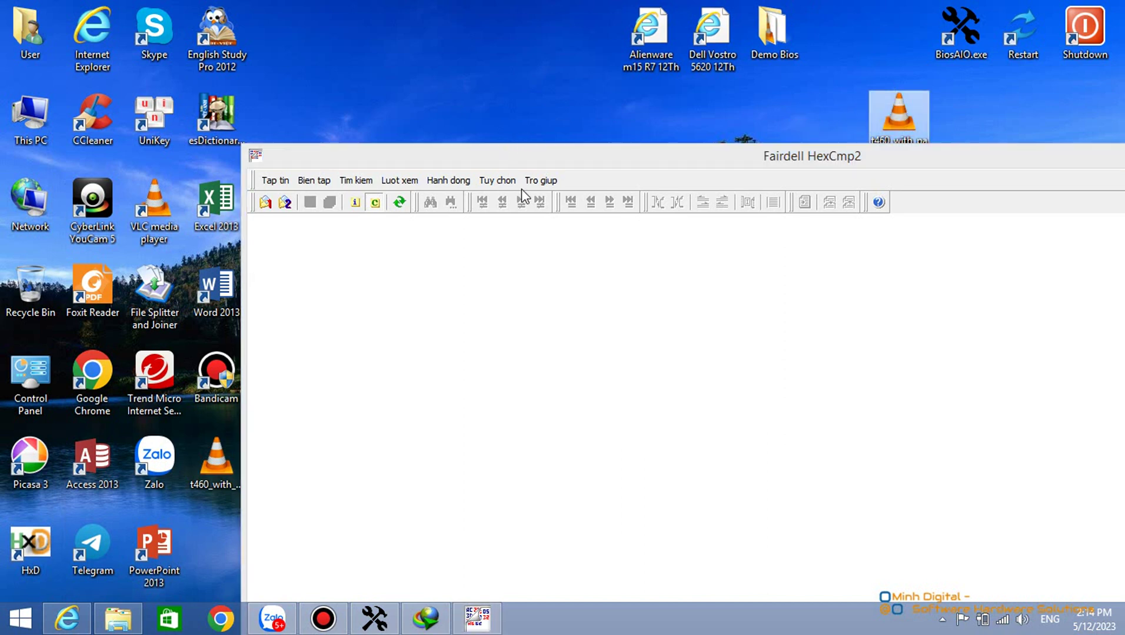
Reselect VietNam as the HexCmp2 interface language.
click(498, 180)
mouse_move(550, 223)
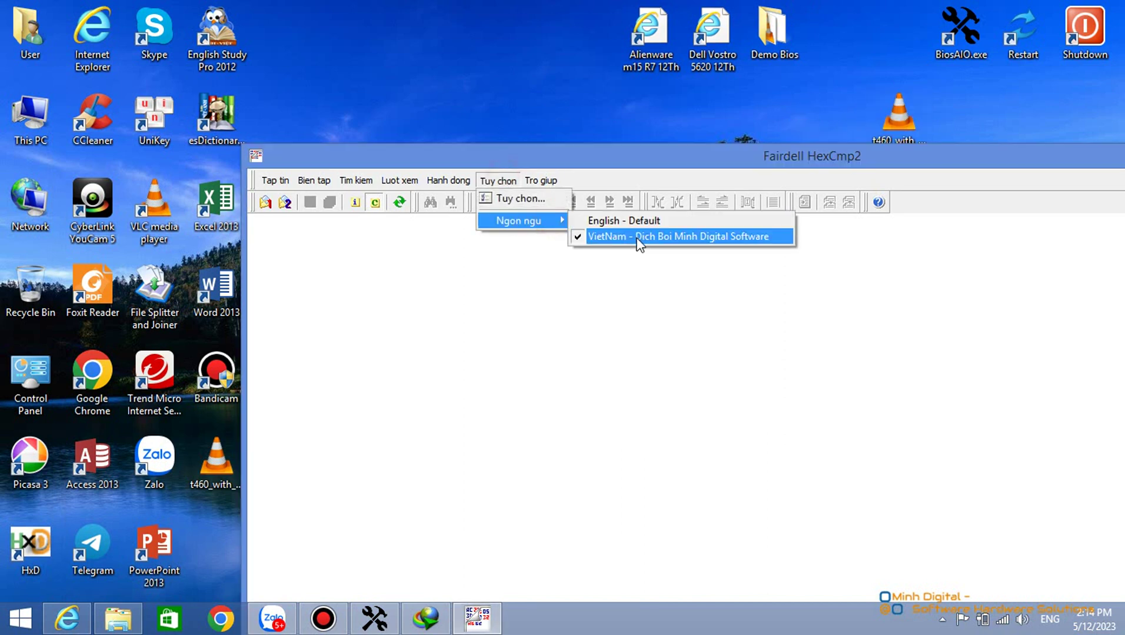
click(678, 238)
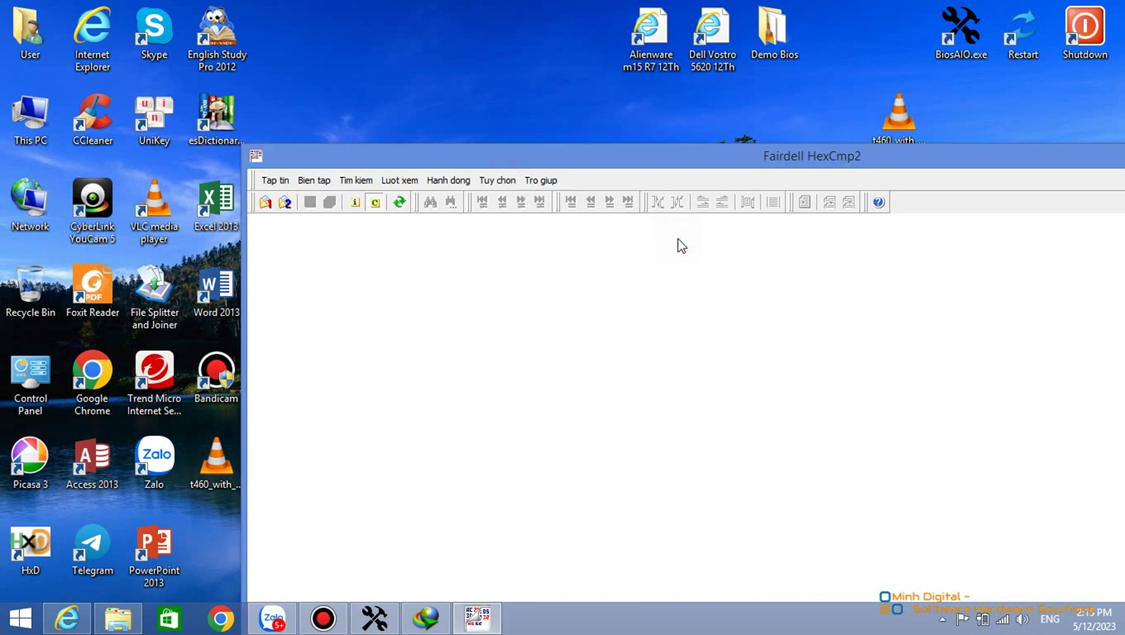
click(498, 181)
mouse_move(553, 222)
click(647, 235)
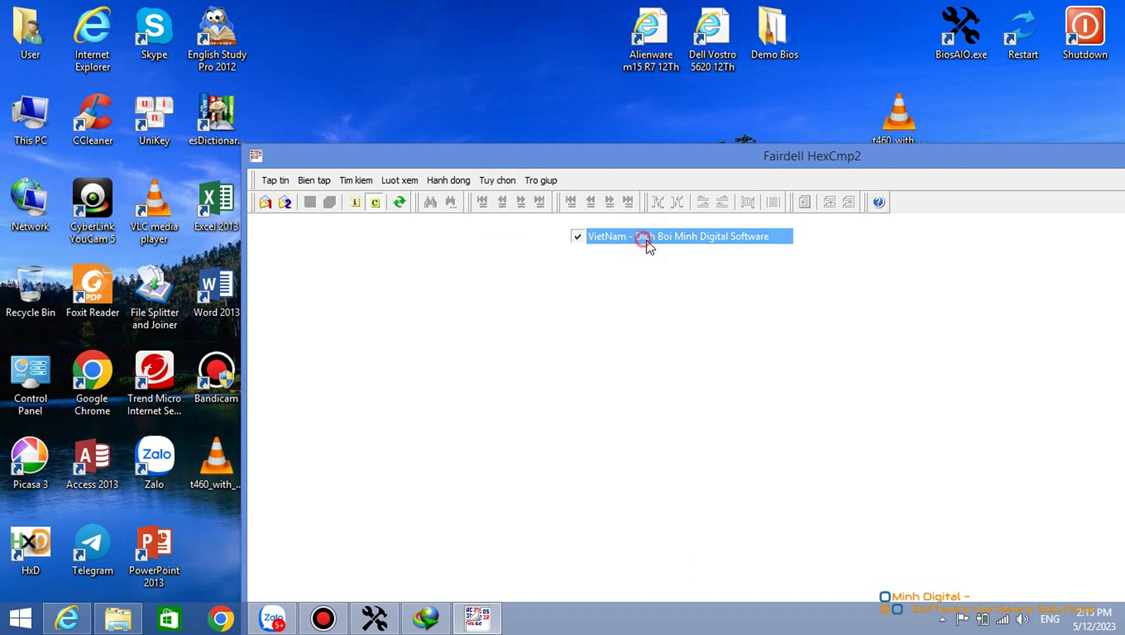
View the HexCmp2 preferences and close them without changes.
drag(934, 155, 927, 157)
click(491, 181)
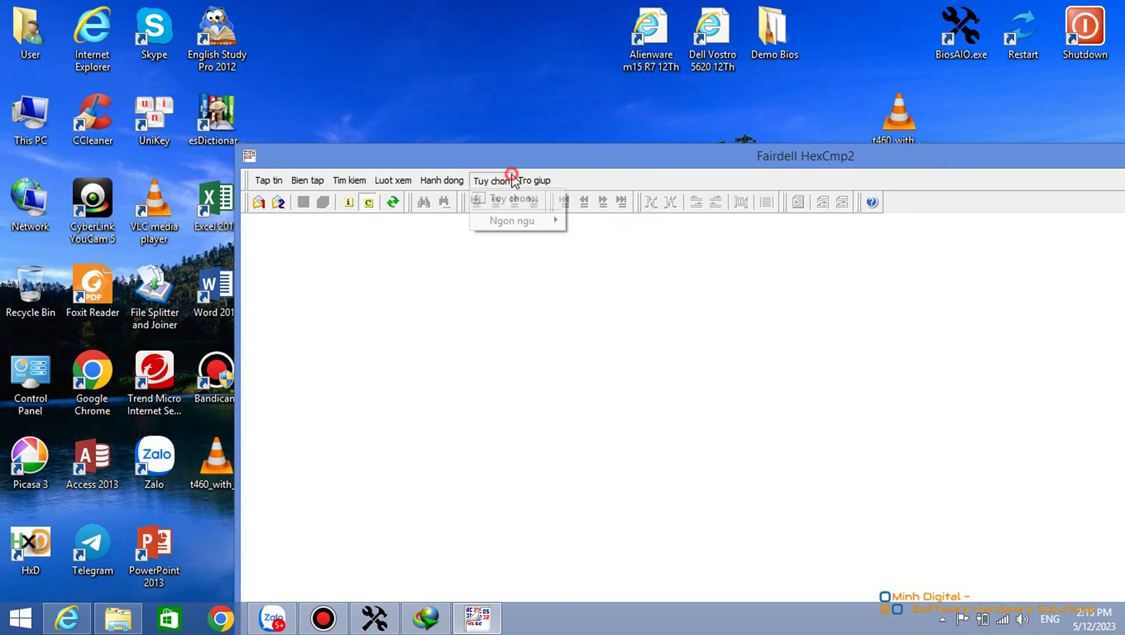
click(500, 201)
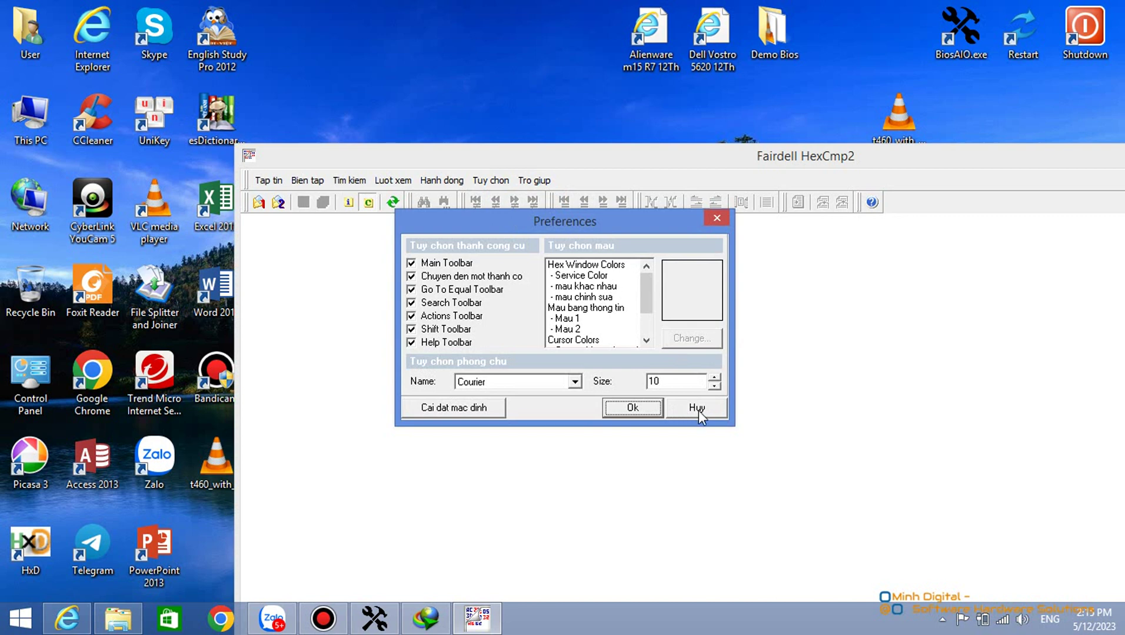
click(698, 409)
Set the HexCmp2 interface language to English - Default.
click(493, 176)
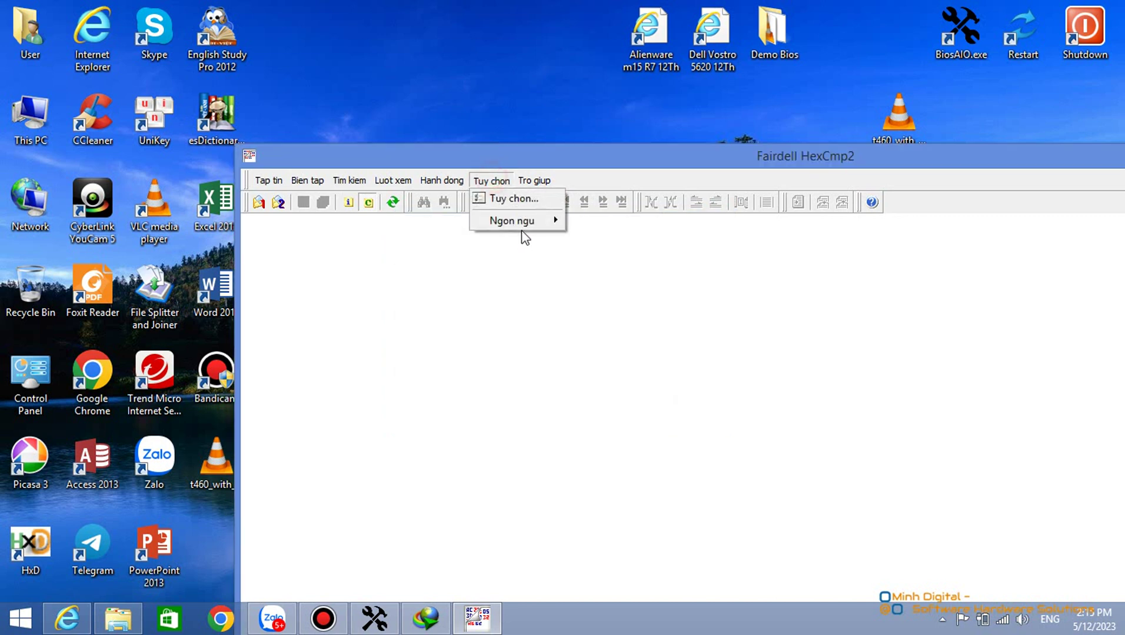
mouse_move(525, 234)
click(605, 232)
click(491, 181)
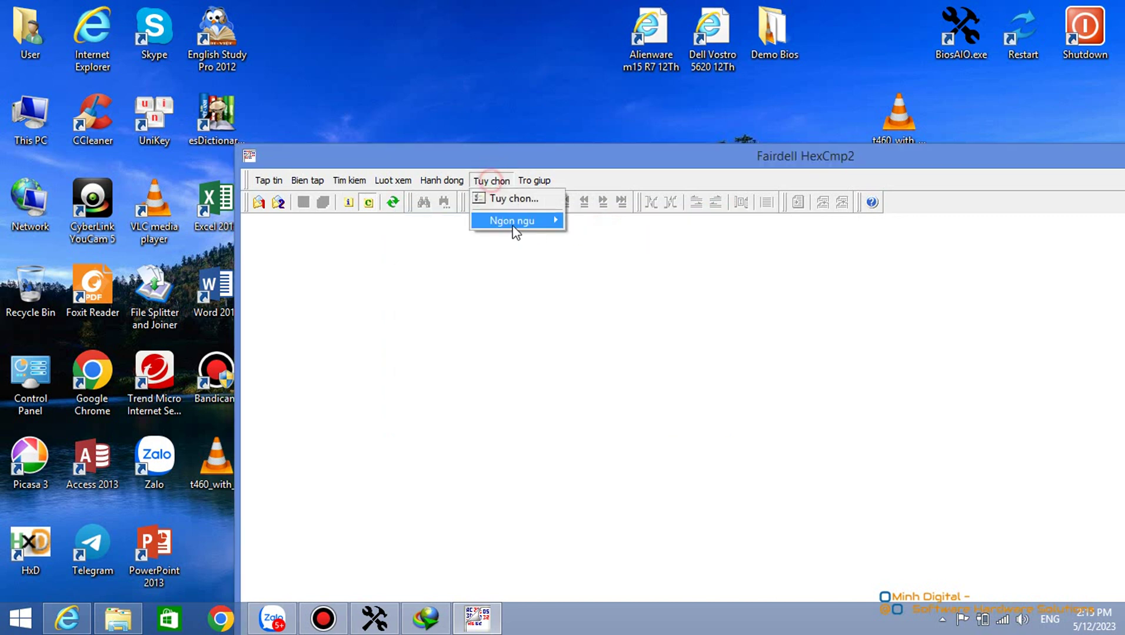
click(604, 222)
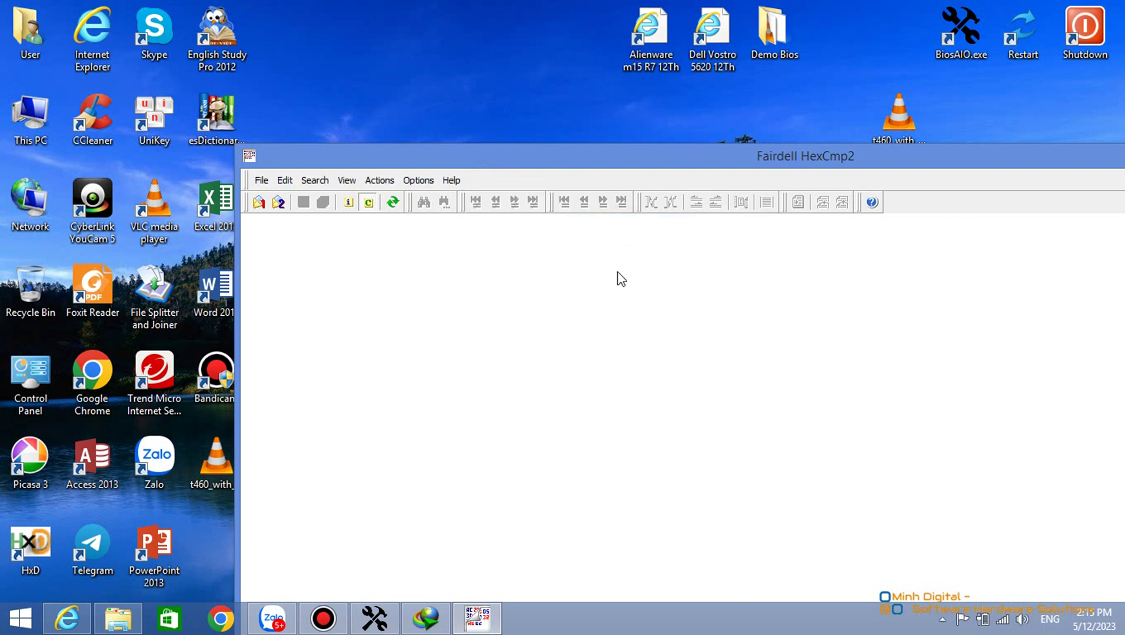
Switch the HexCmp2 interface language back to VietNam.
click(429, 180)
mouse_move(464, 231)
click(560, 239)
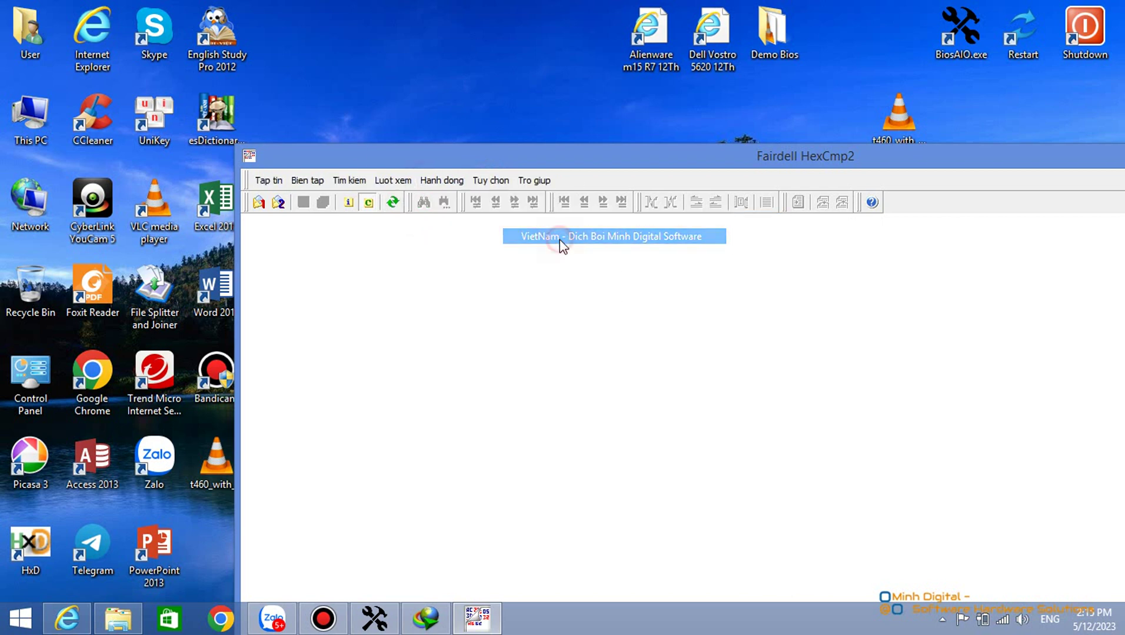
Load t460_with_password_PATCHED.bin as the first comparison file and t460_with_password.bin as the second.
drag(216, 462, 465, 309)
drag(914, 105, 649, 209)
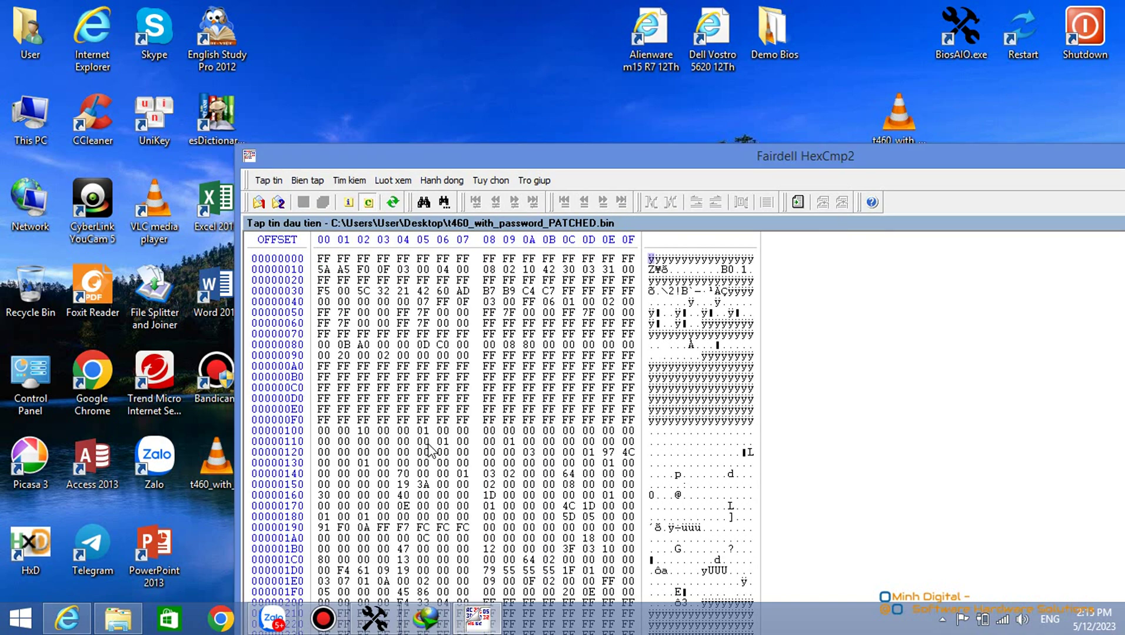
drag(669, 168, 687, 70)
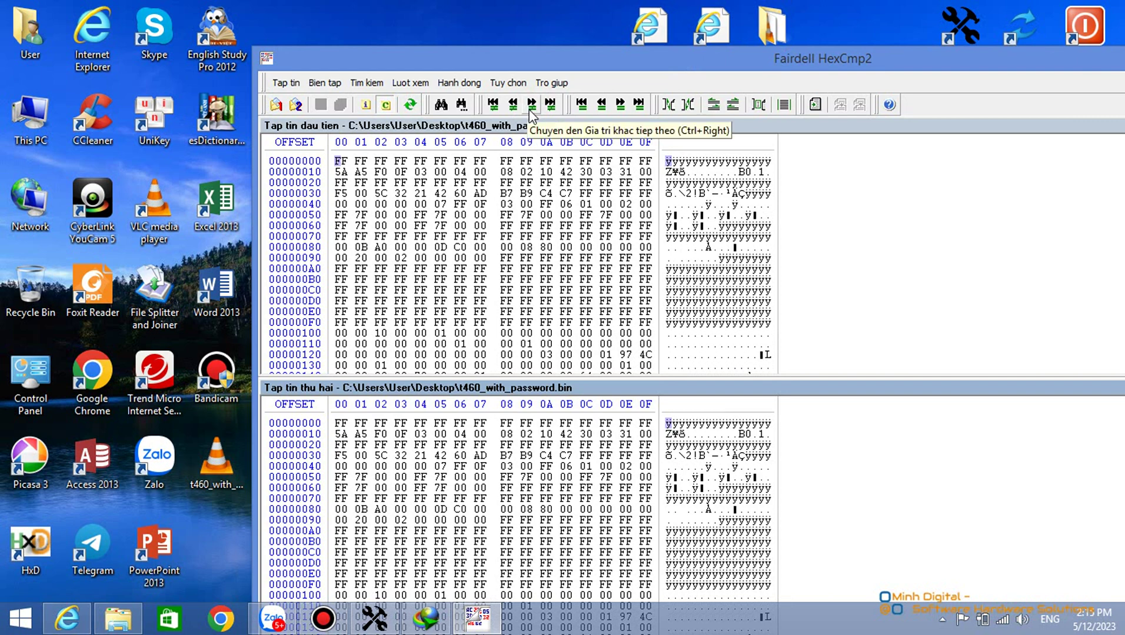
Jump to the next difference between the two t460 files, examine the differing bytes and close HexCmp2.
click(530, 110)
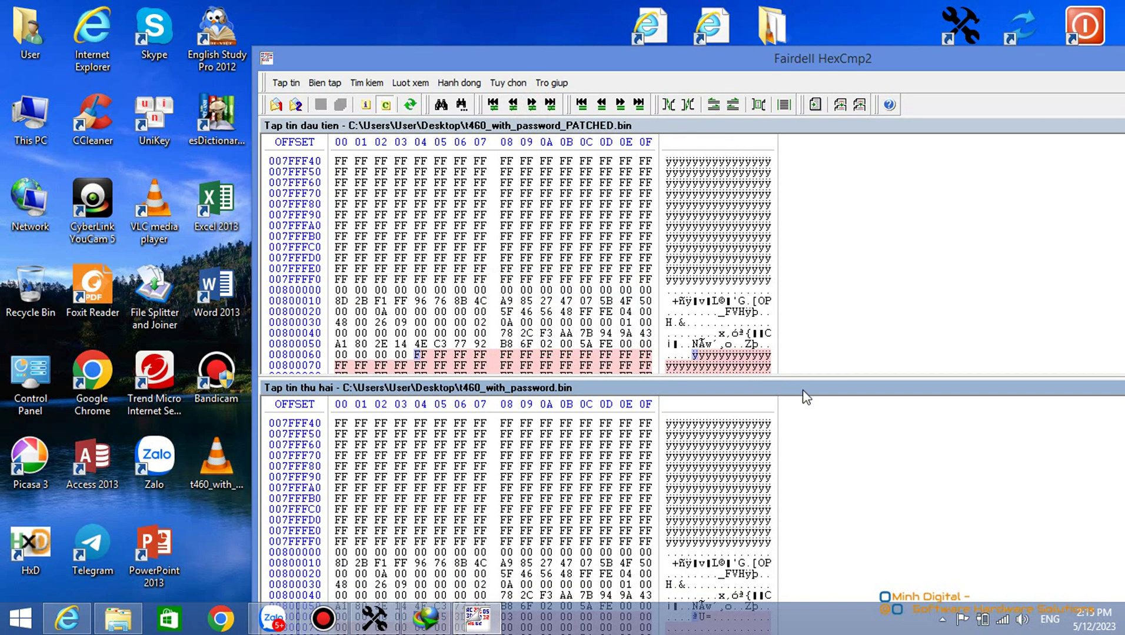
scroll(789, 266, down, 8)
scroll(729, 366, up, 7)
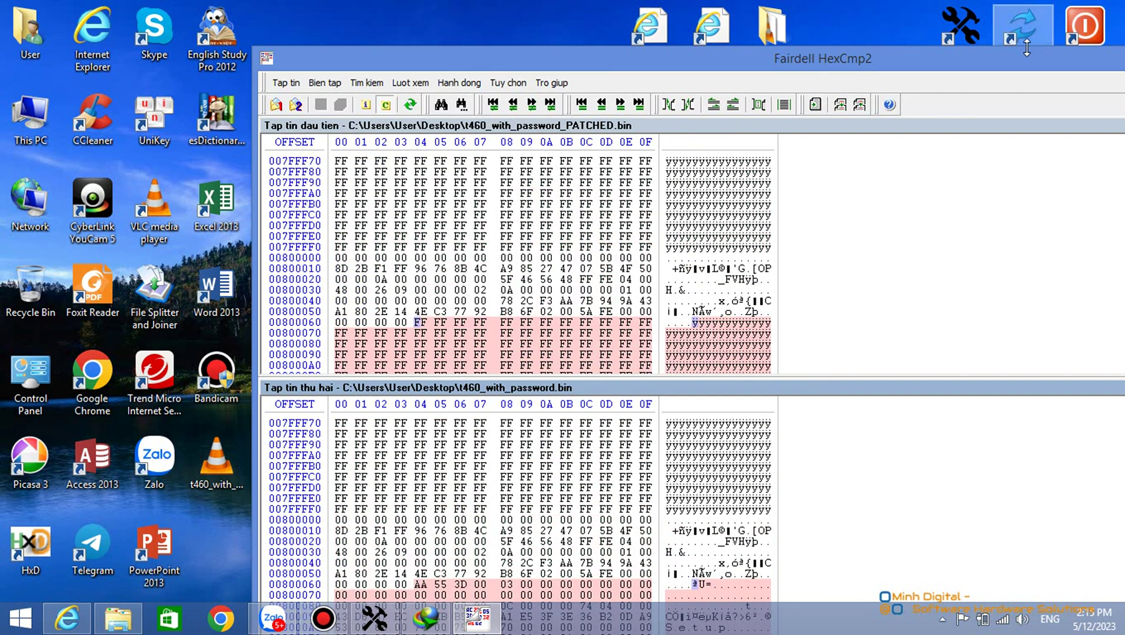
drag(950, 58, 672, 76)
click(1103, 79)
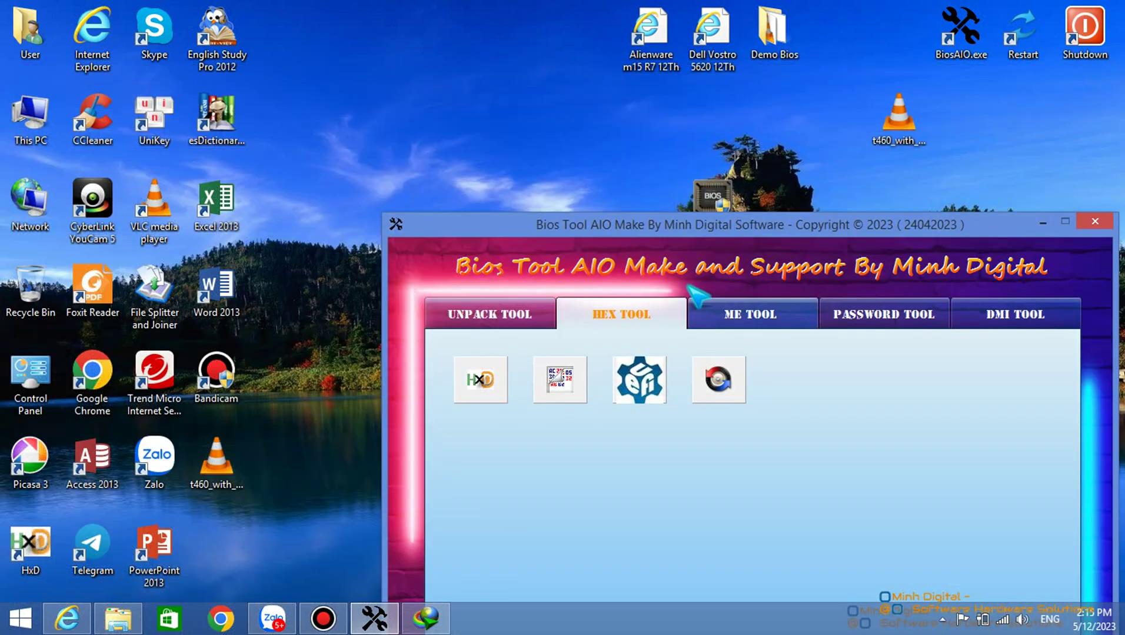
Move t460_with_password.bin and t460_with_password_PATCHED.bin from the desktop to the Recycle Bin.
drag(917, 130, 31, 282)
click(234, 483)
drag(233, 480, 42, 299)
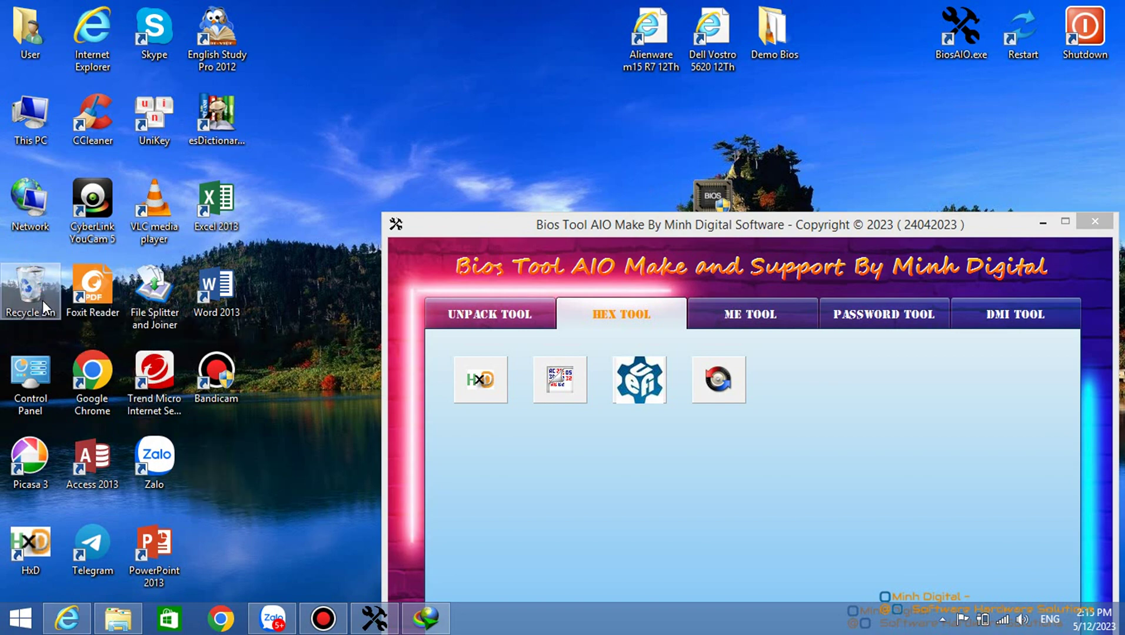
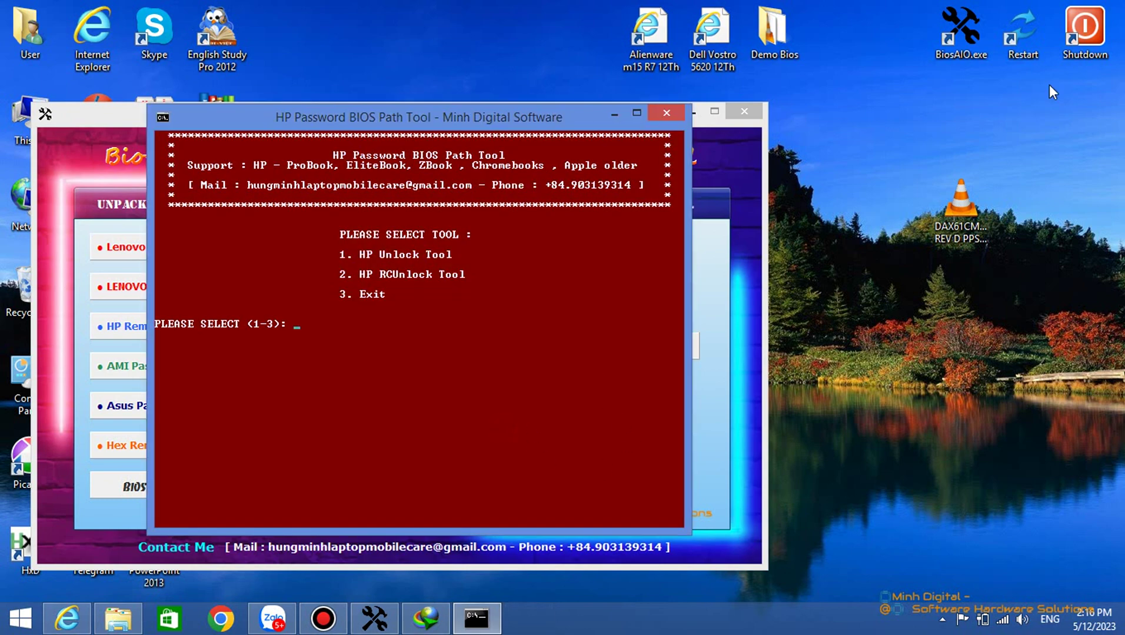
Choose option 2, HP RCUnlock Tool, in the HP Password BIOS Path Tool.
text(2)
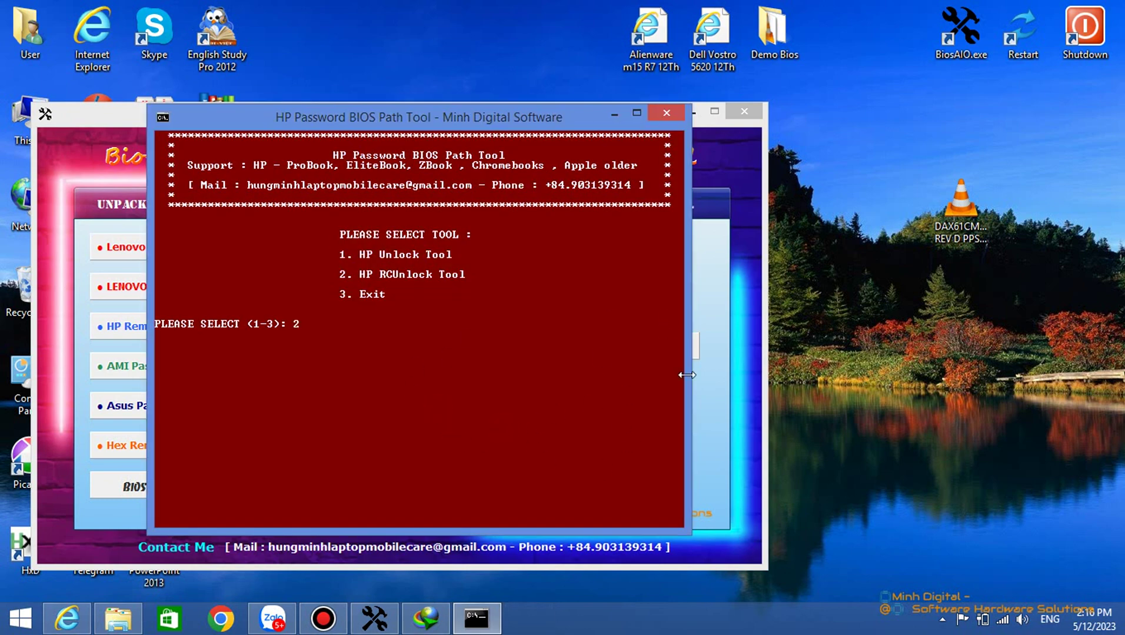
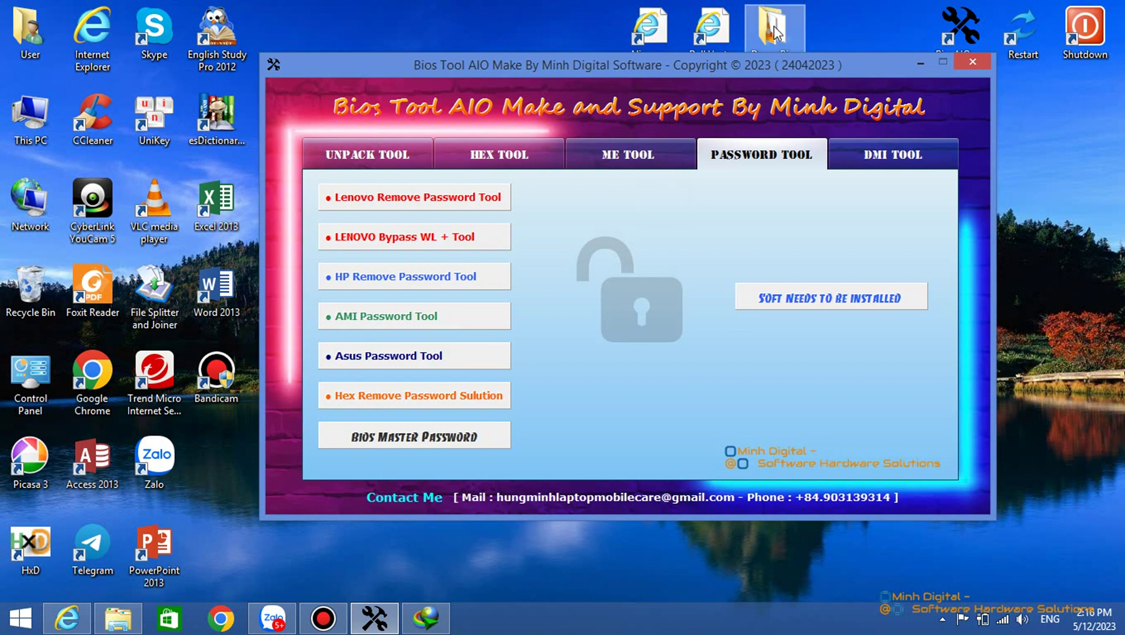
Open the DMI Tool section, view the contents of the Lenovo DMI Tool folder and close it.
click(888, 154)
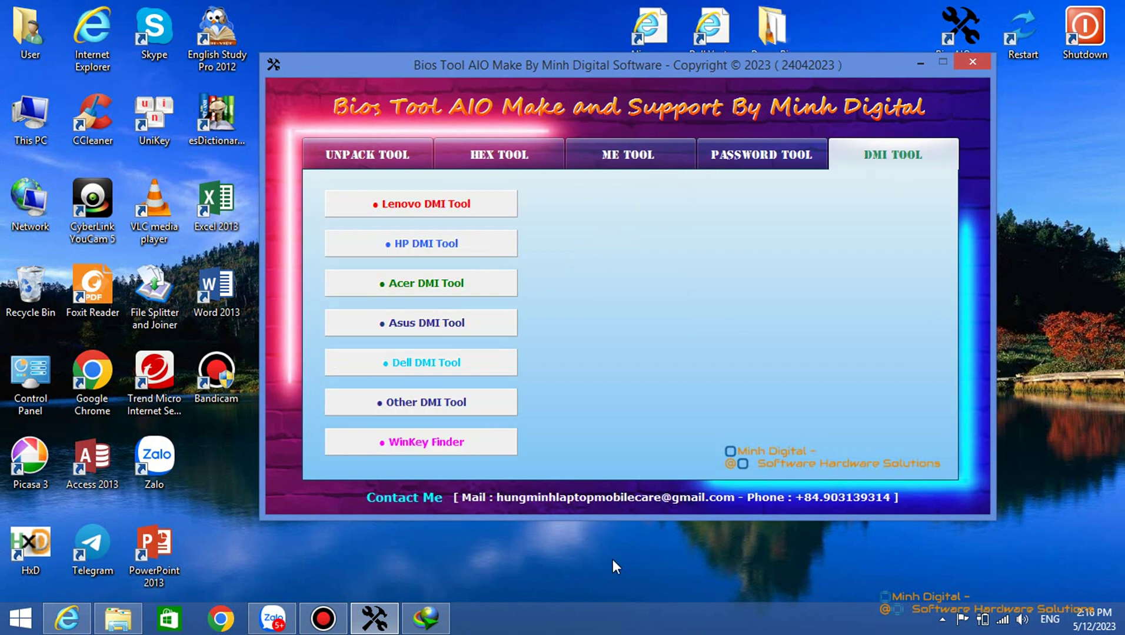
click(774, 37)
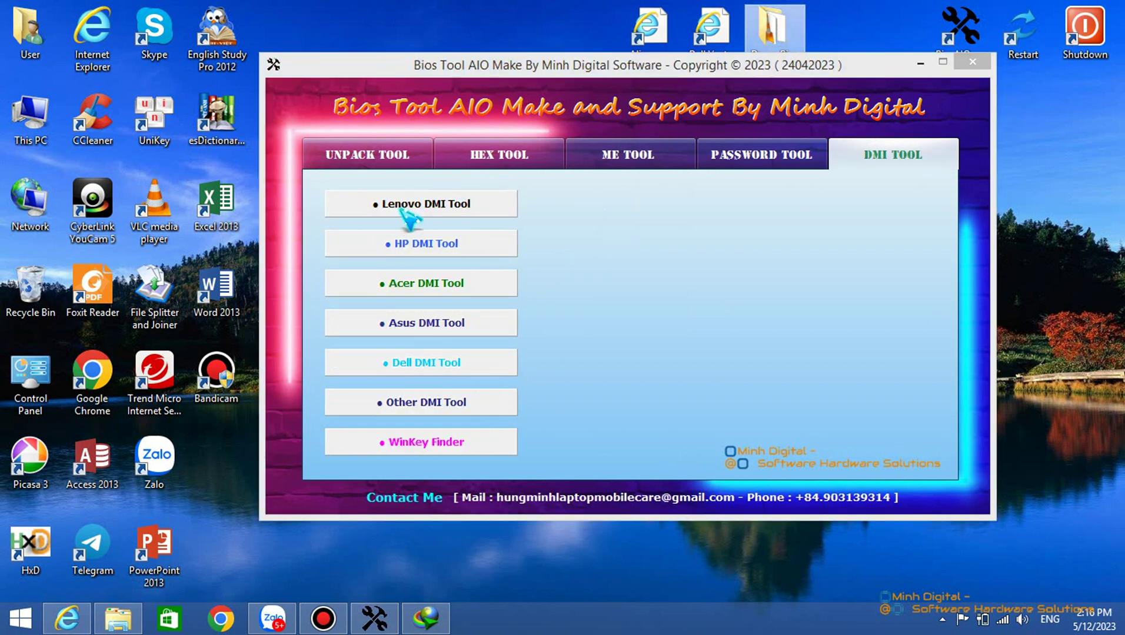
click(450, 203)
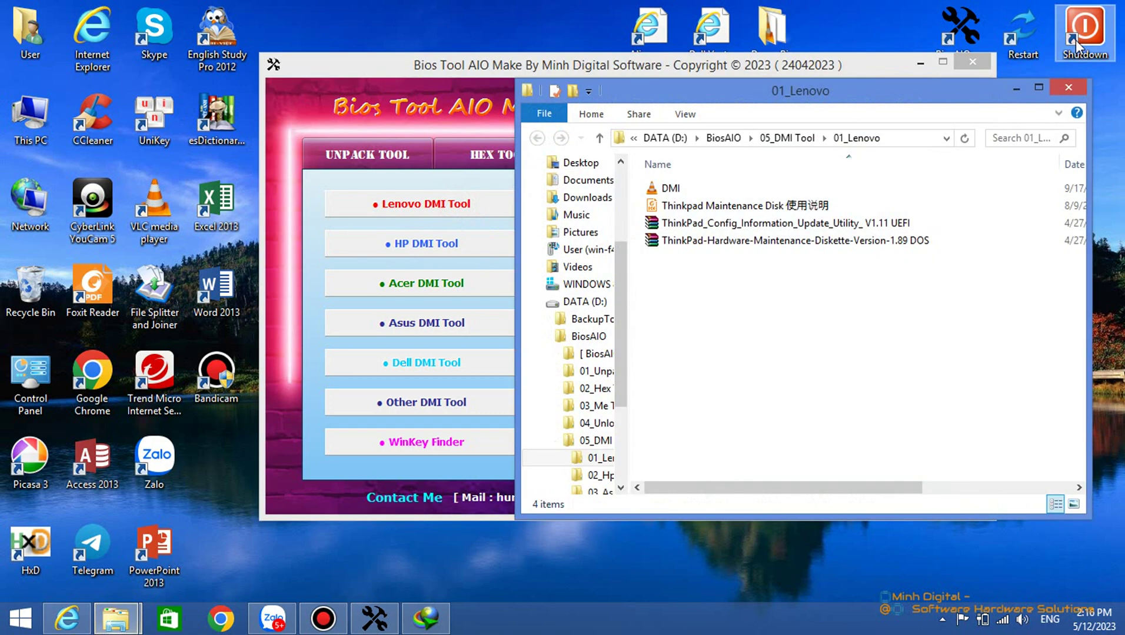
click(1068, 90)
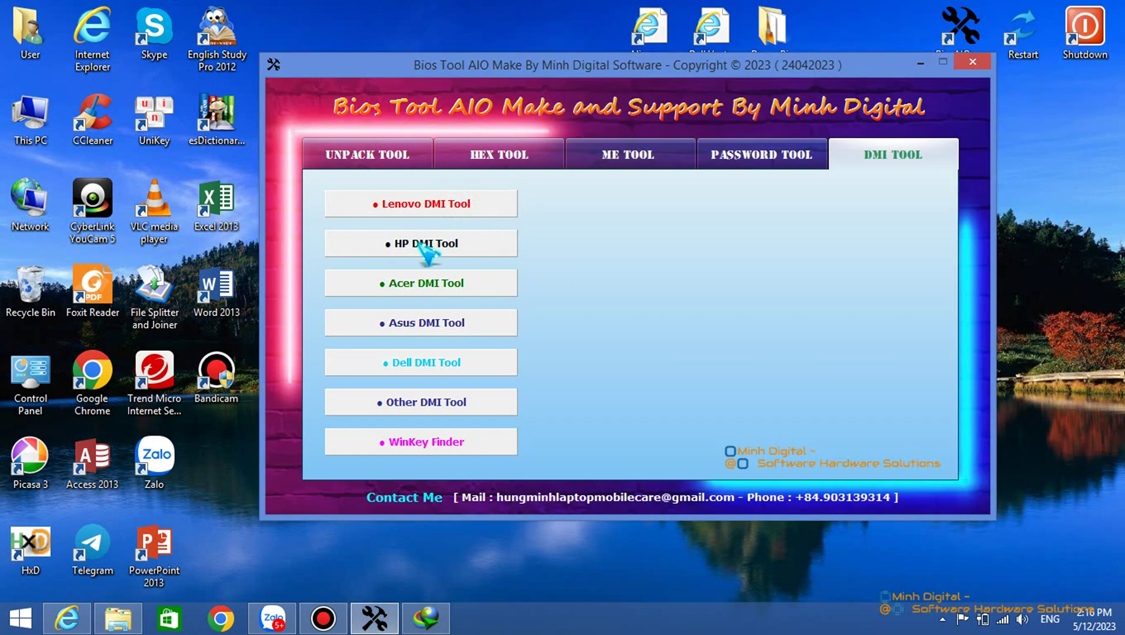
View the contents of the Dell DMI Tool and Other DMI Tool folders, closing each folder.
click(474, 373)
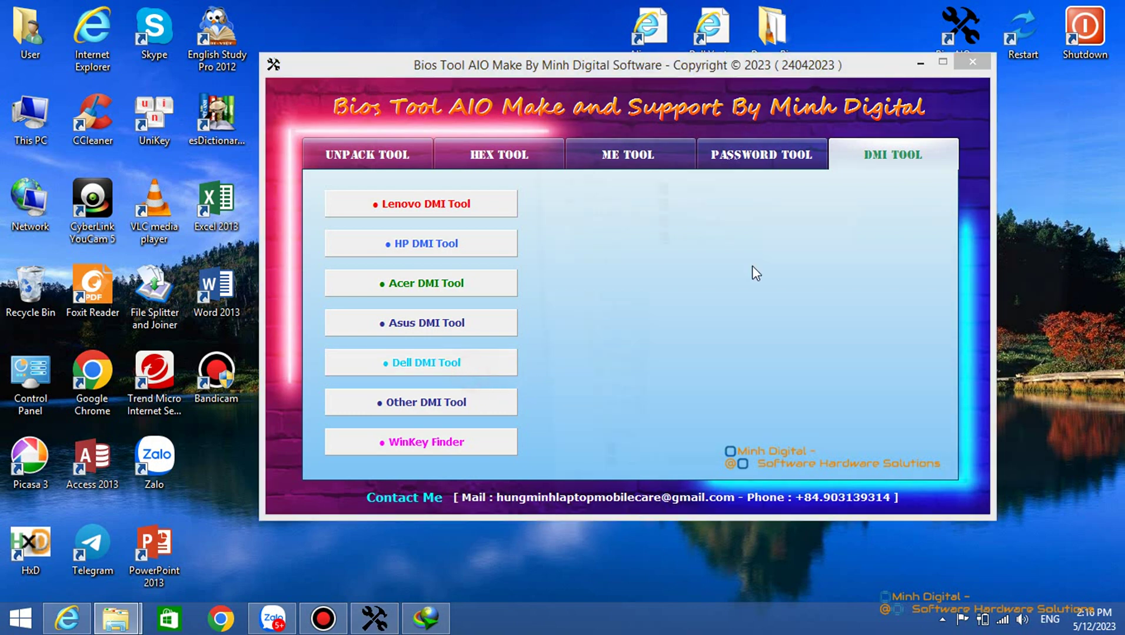
click(1068, 88)
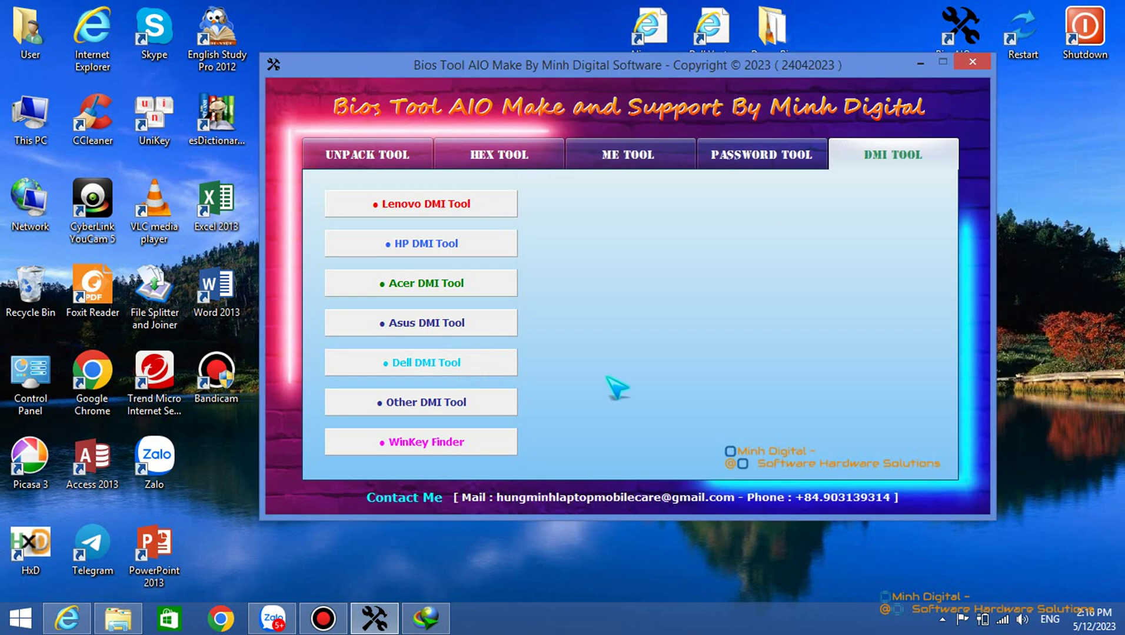
click(449, 414)
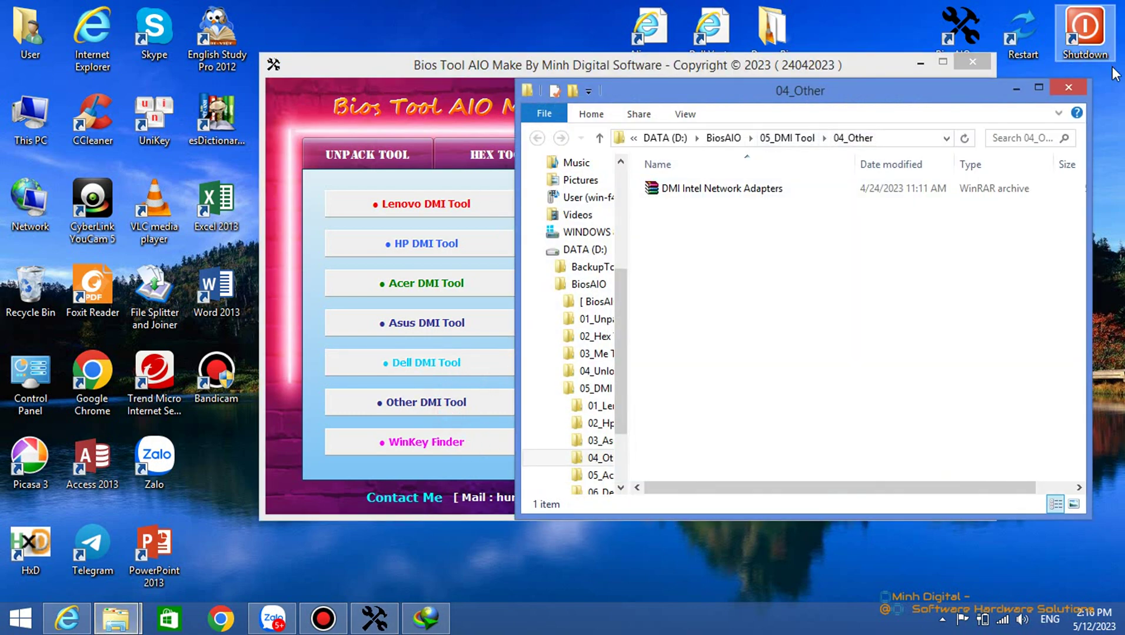
click(1062, 94)
Run WinKeyFinder and analyze the W25Q256JVXXQ BIOS dump from the Acer Aspire 5 A515-57 folder in Demo Bios for a Windows key.
click(444, 447)
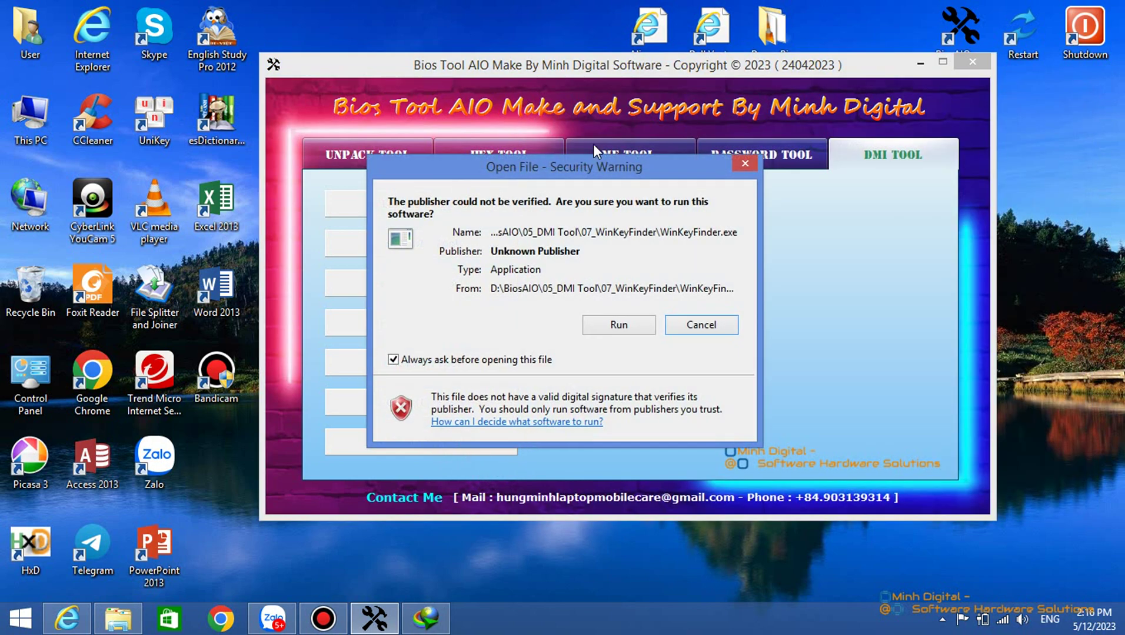
click(613, 327)
click(503, 298)
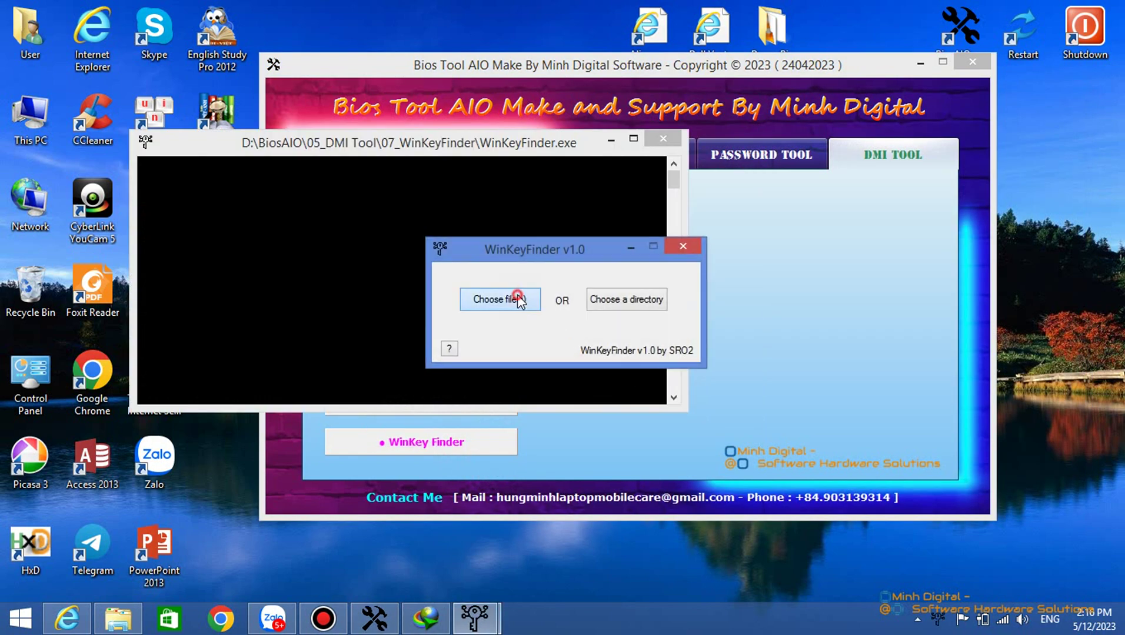
click(158, 40)
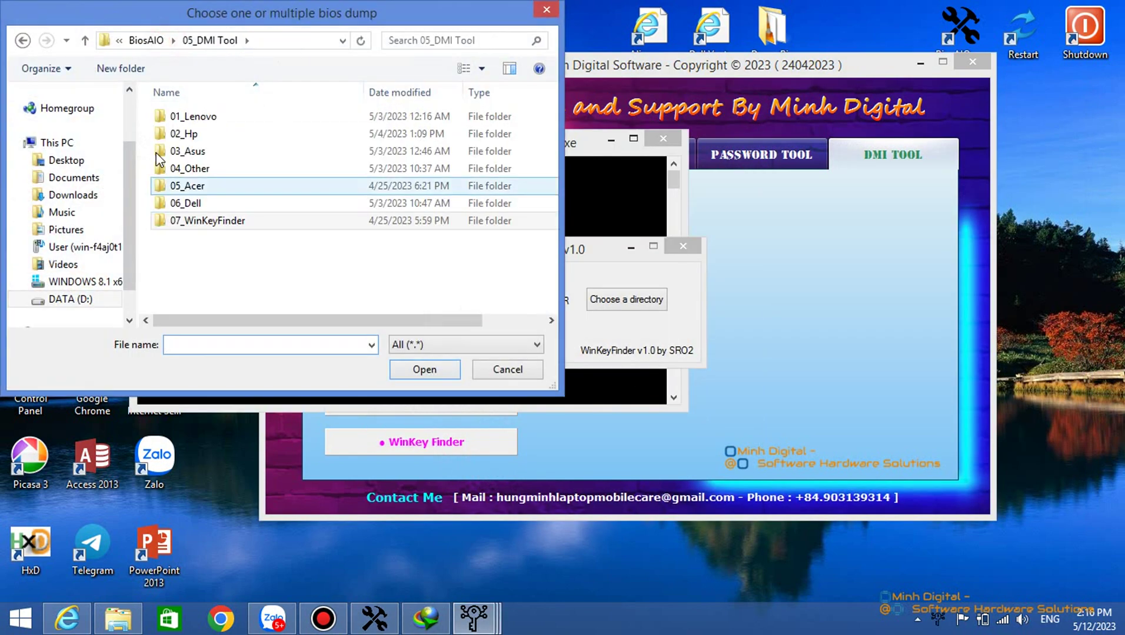
click(64, 160)
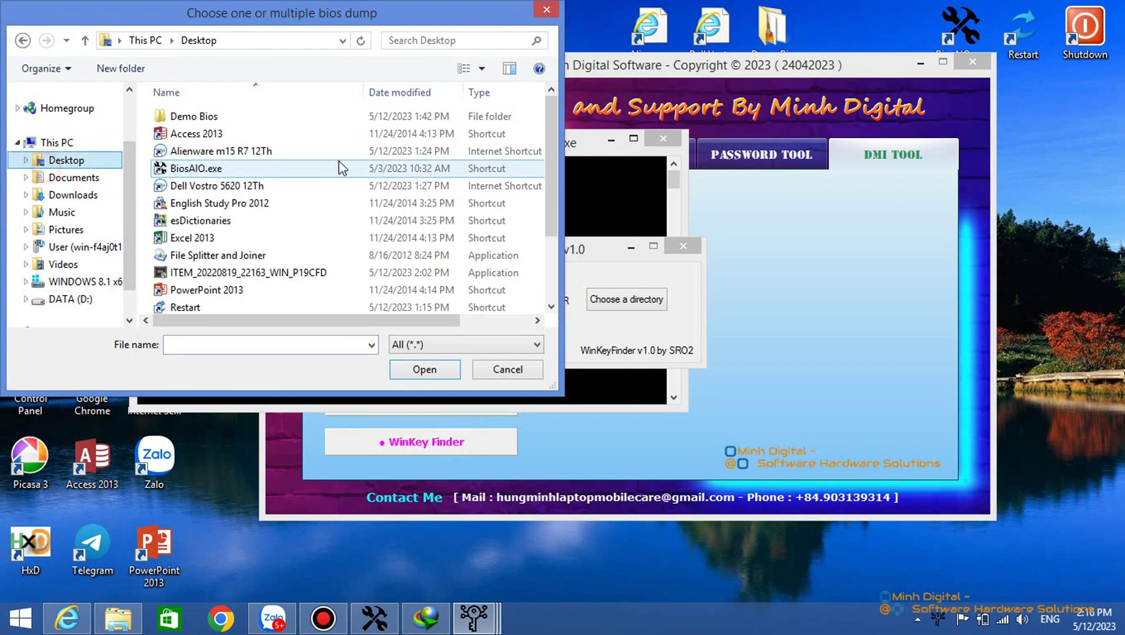
click(180, 156)
double_click(189, 116)
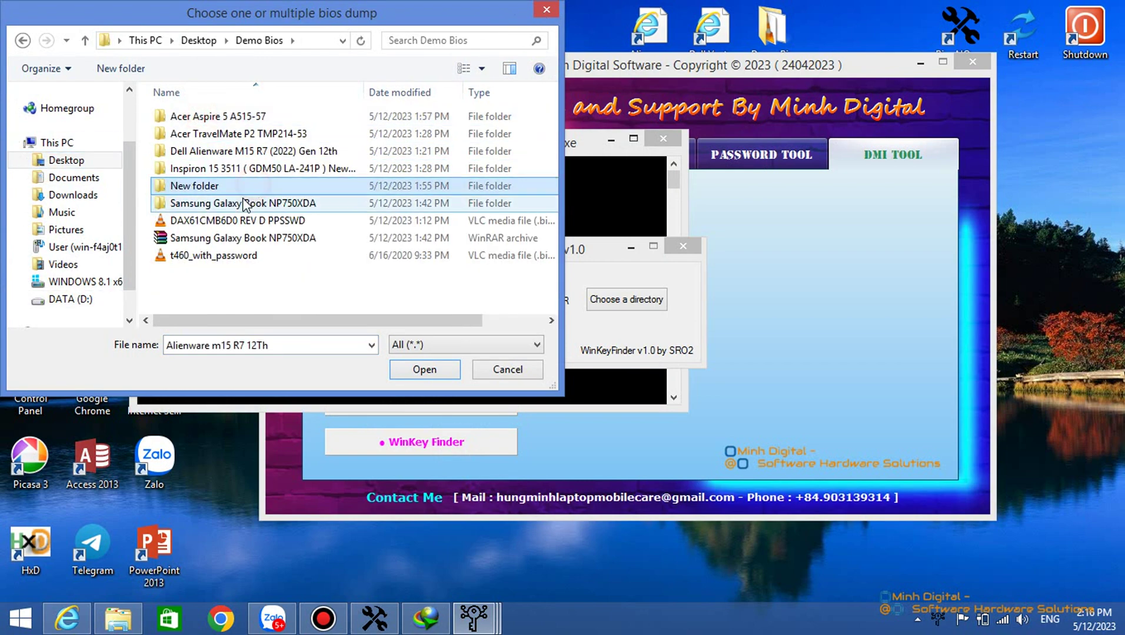
double_click(243, 116)
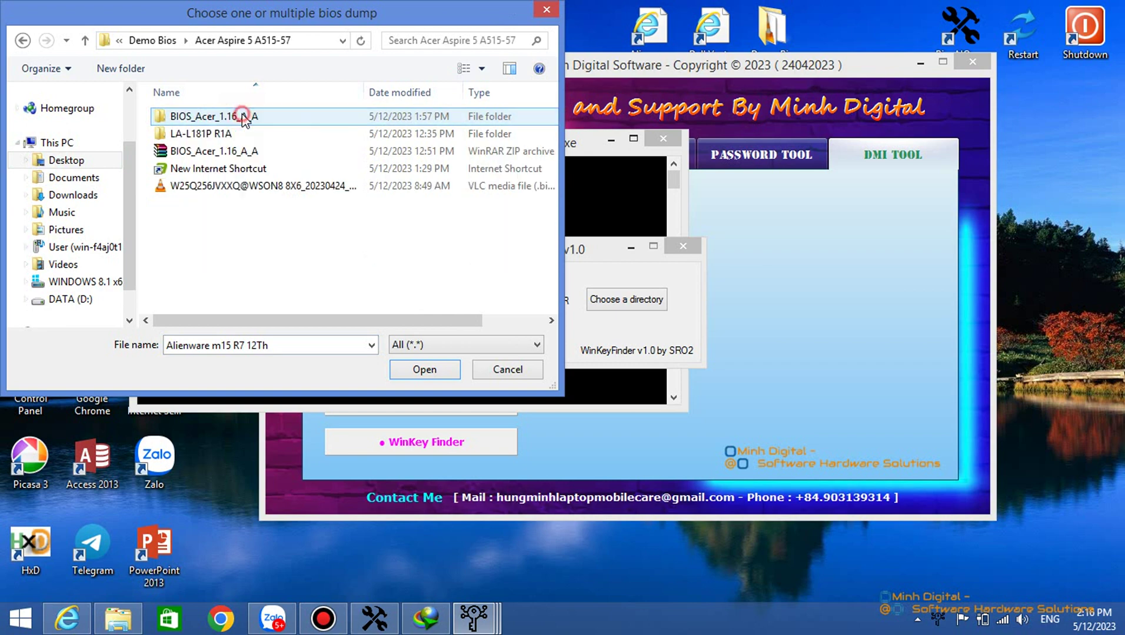
double_click(230, 187)
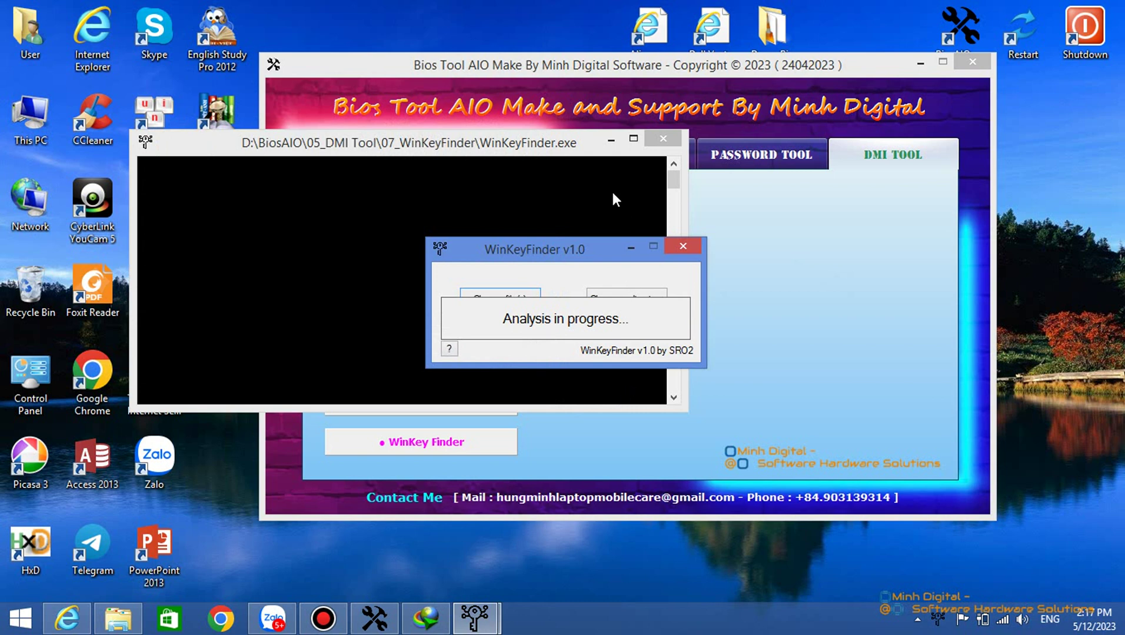
click(617, 359)
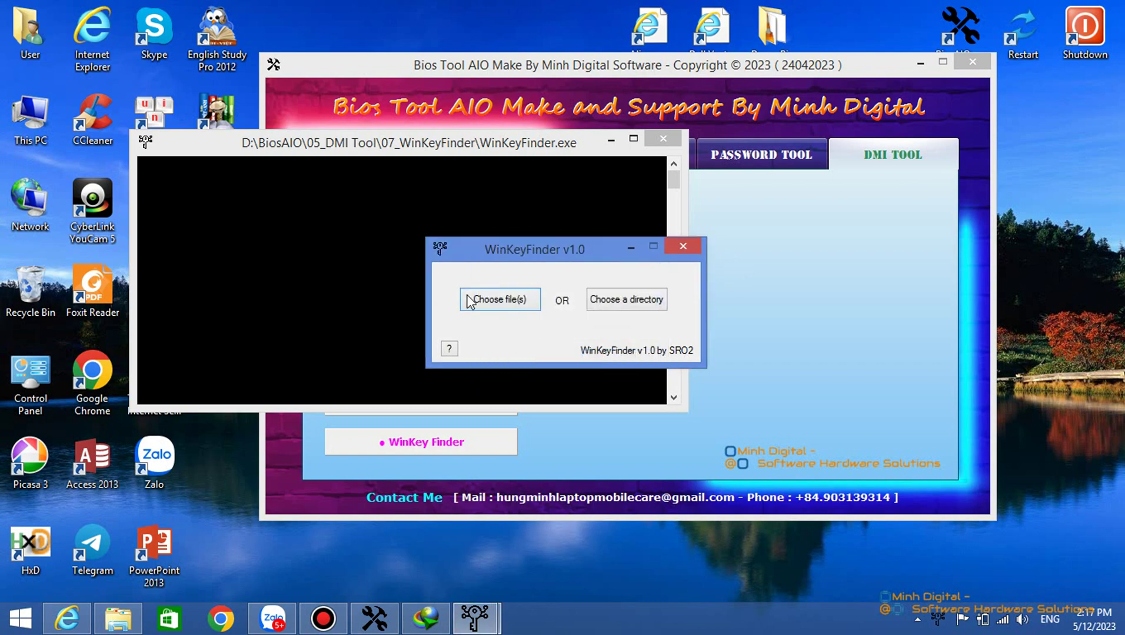
Extract the Windows key from W25Q128JVXXQ_20230425_111251 BIOS CU in the Acer TravelMate P2 TMP214-53 folder and close WinKeyFinder.
click(497, 298)
click(157, 40)
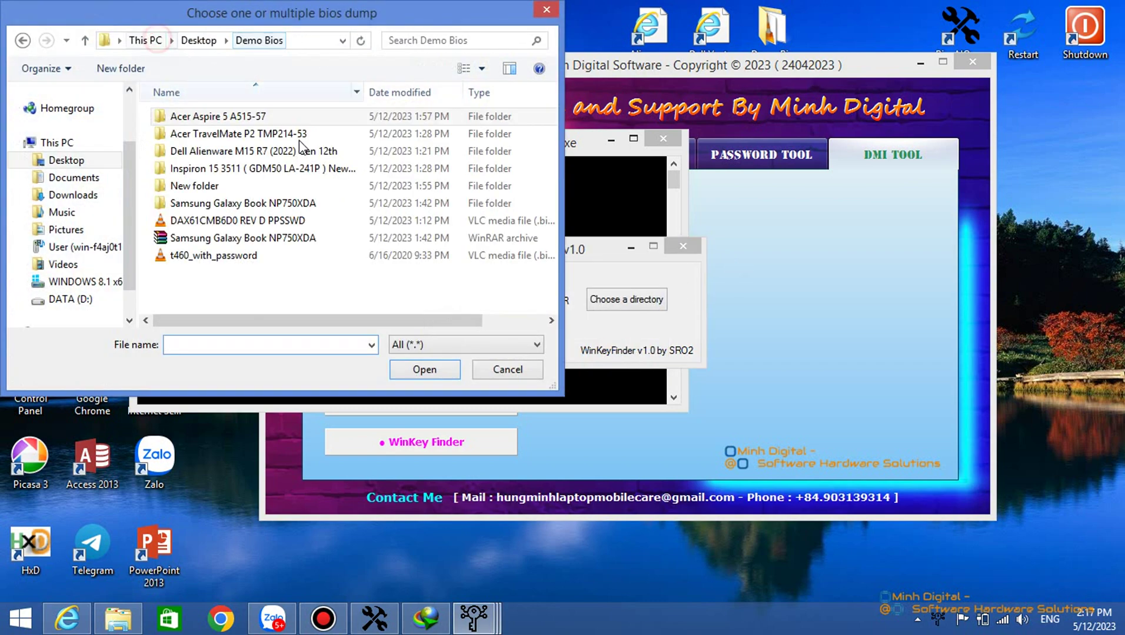
double_click(229, 134)
click(261, 238)
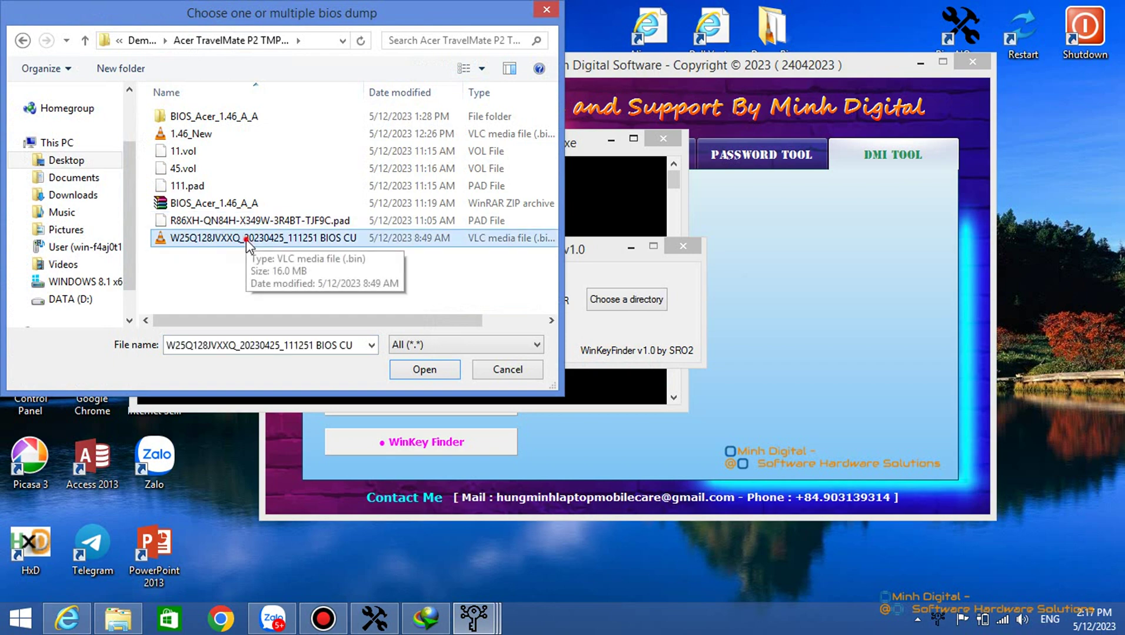
double_click(263, 238)
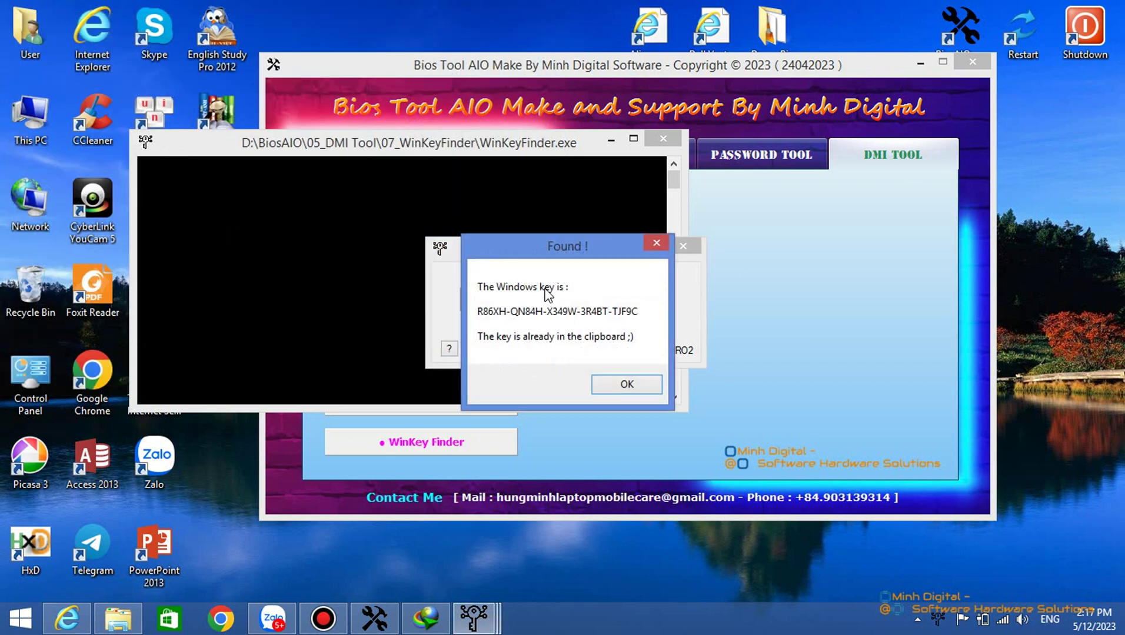
click(641, 385)
click(684, 245)
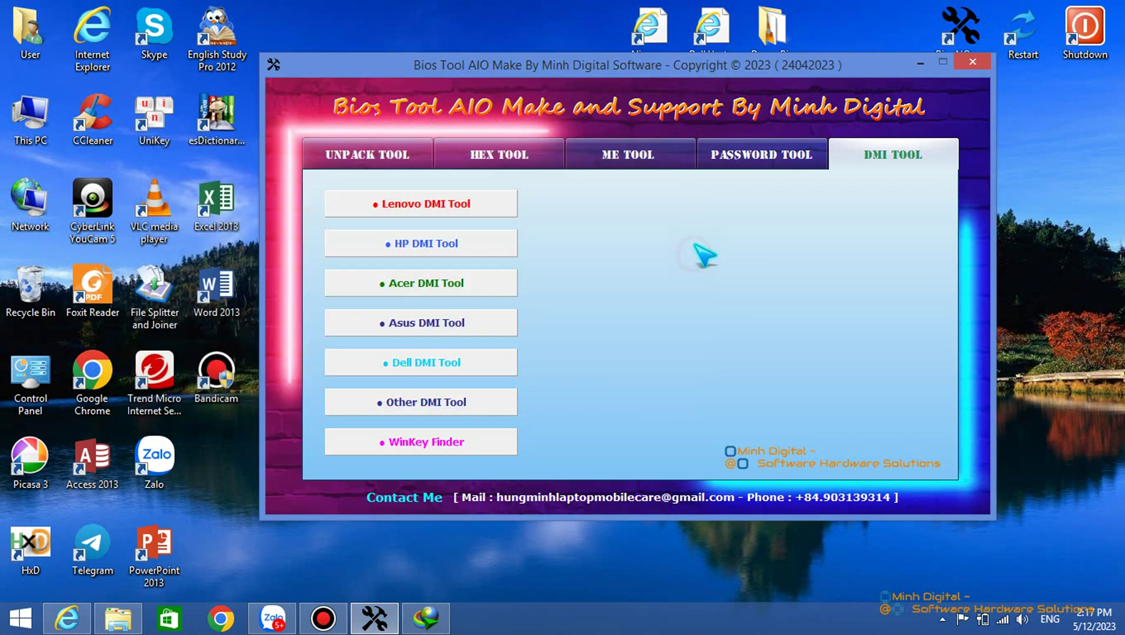
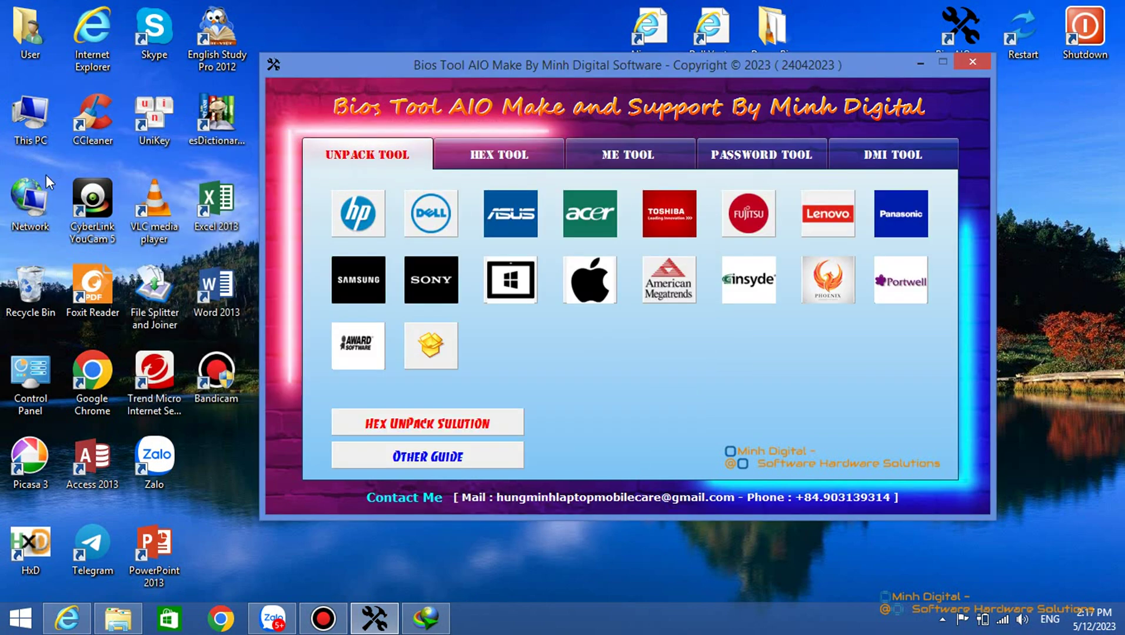
Open the properties of the BiosAIO folder on drive DATA (D:) and check its total size.
double_click(30, 120)
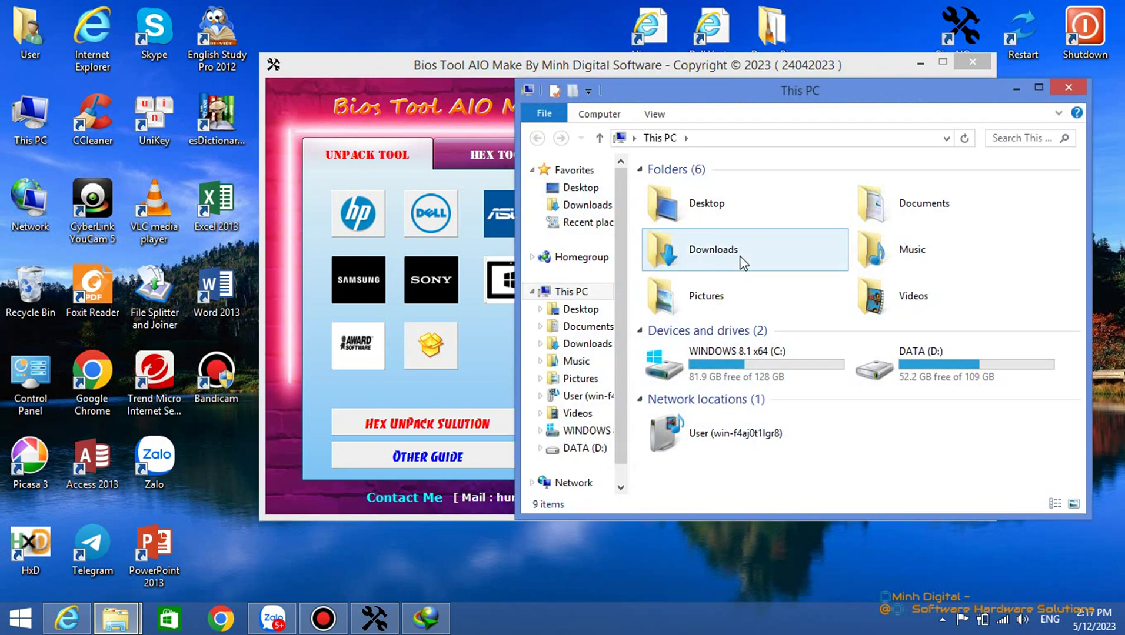
double_click(884, 380)
right_click(669, 206)
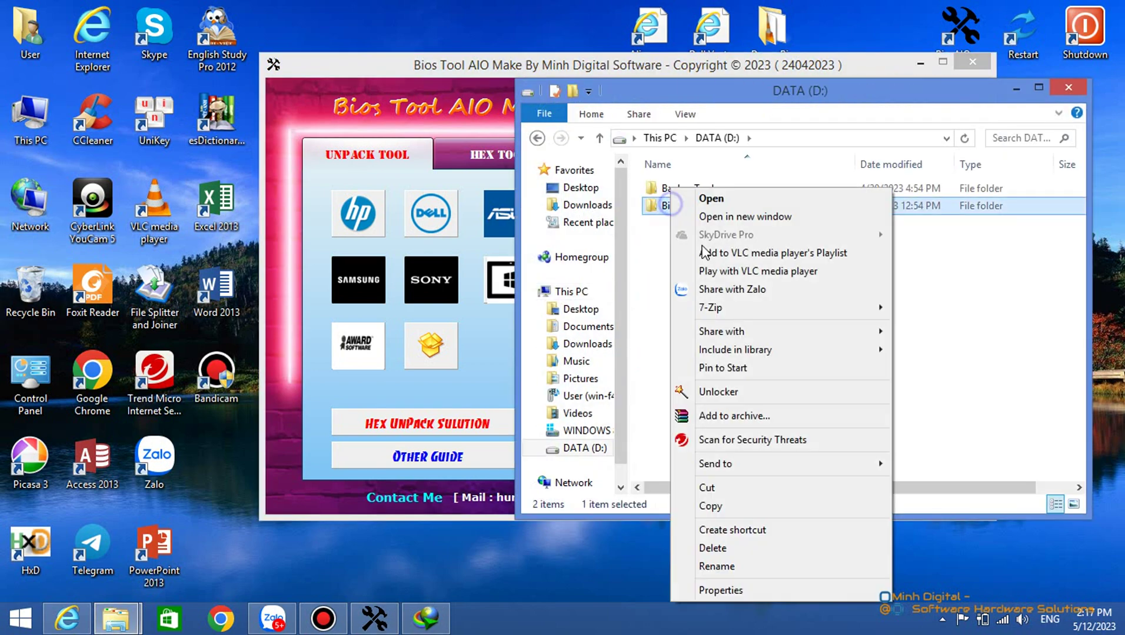
click(763, 589)
drag(758, 347, 918, 351)
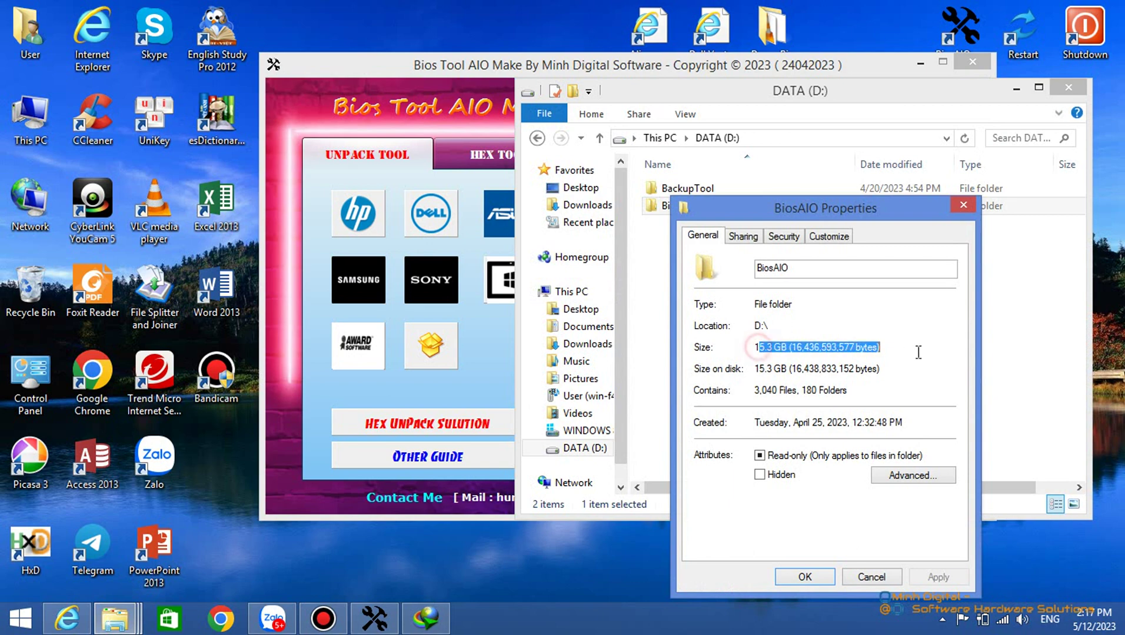
Open the ME Tool section and its 03_Me Tool folder, arranging the folder window beside the tool.
click(473, 133)
drag(473, 133, 124, 135)
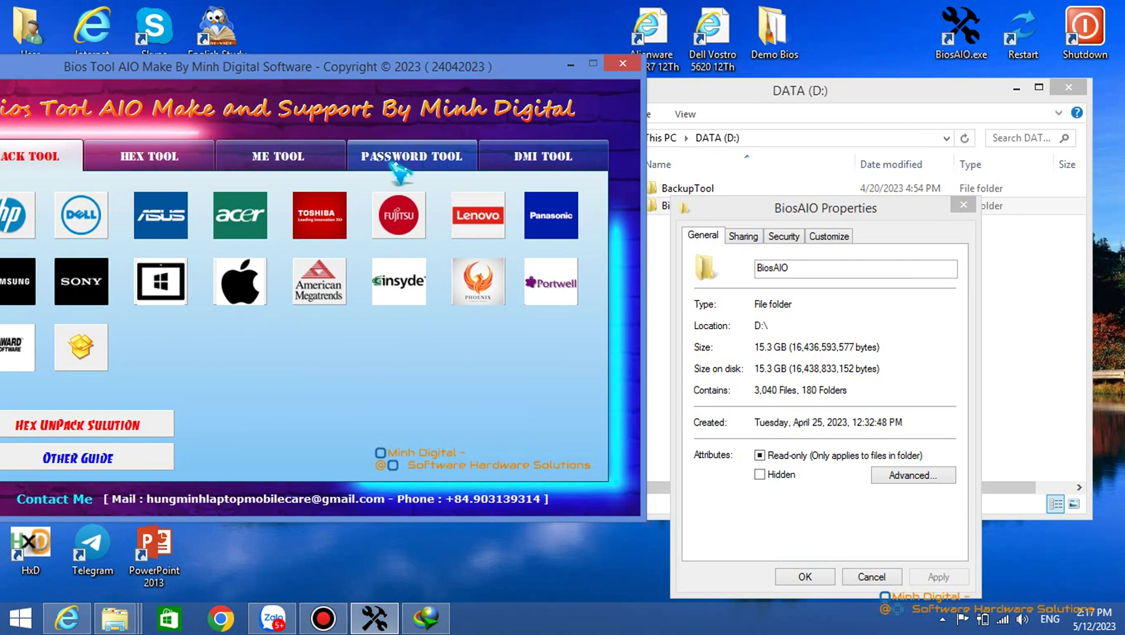
click(327, 164)
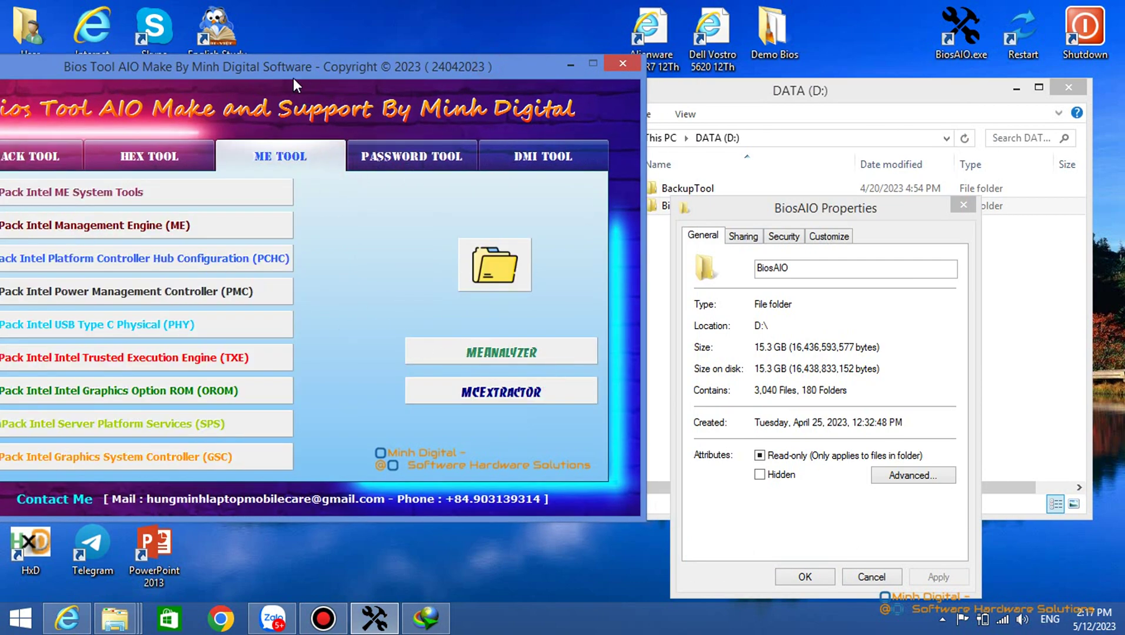
drag(292, 78, 397, 84)
click(599, 272)
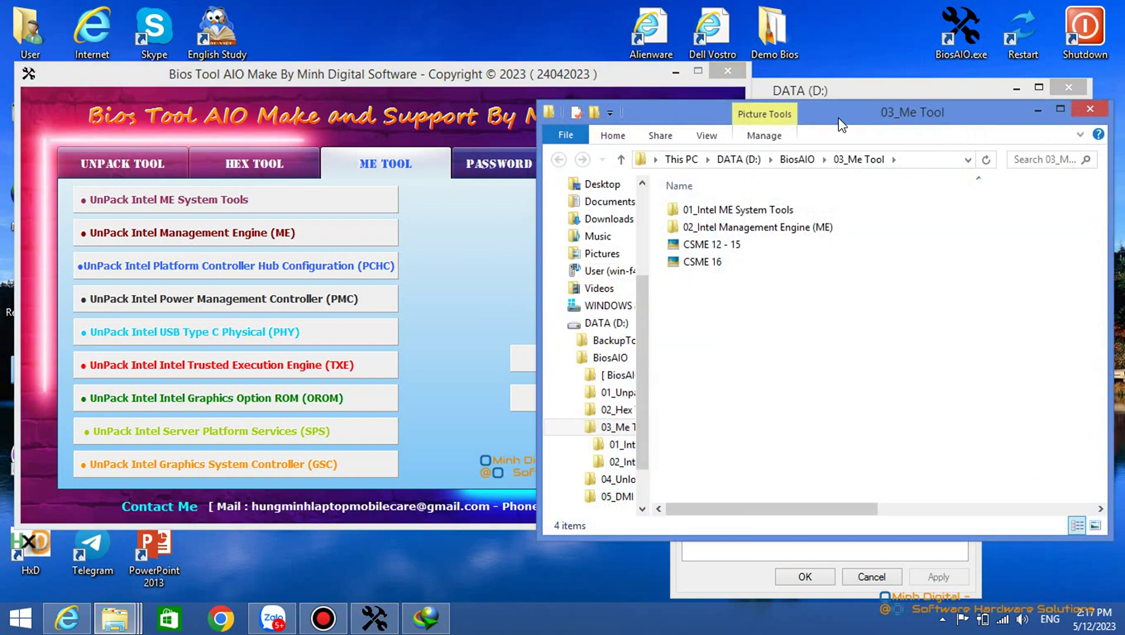
drag(839, 121, 900, 385)
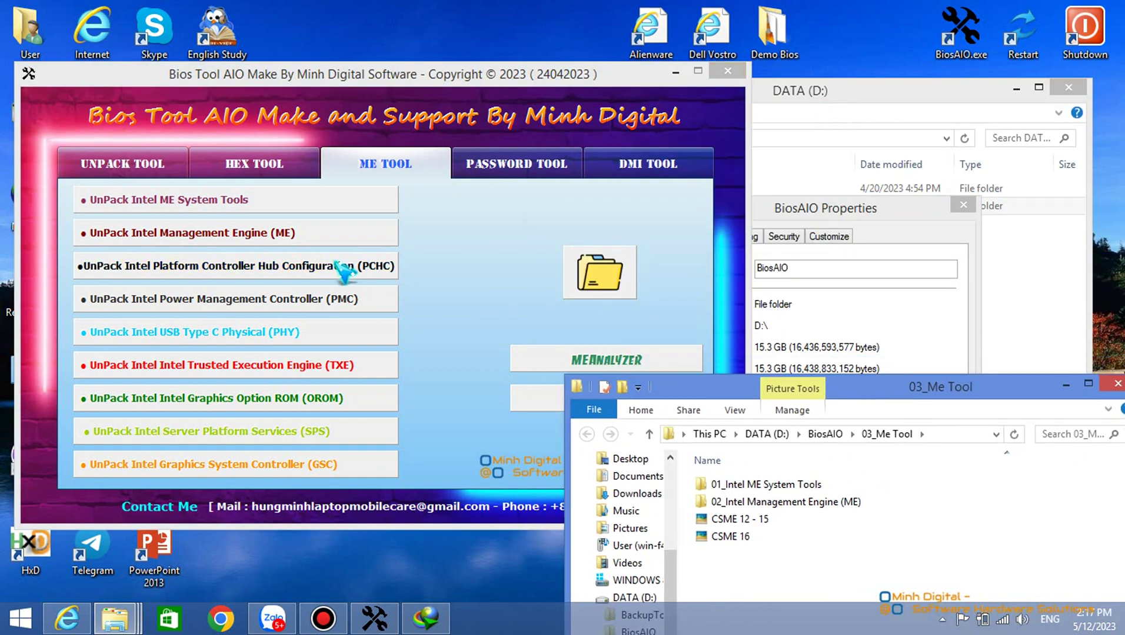
Unpack Intel Power Management Controller (PMC) into D:\BiosAIO\03_Me Tool, keeping the destination folder and BiosAIO properties in view.
click(329, 325)
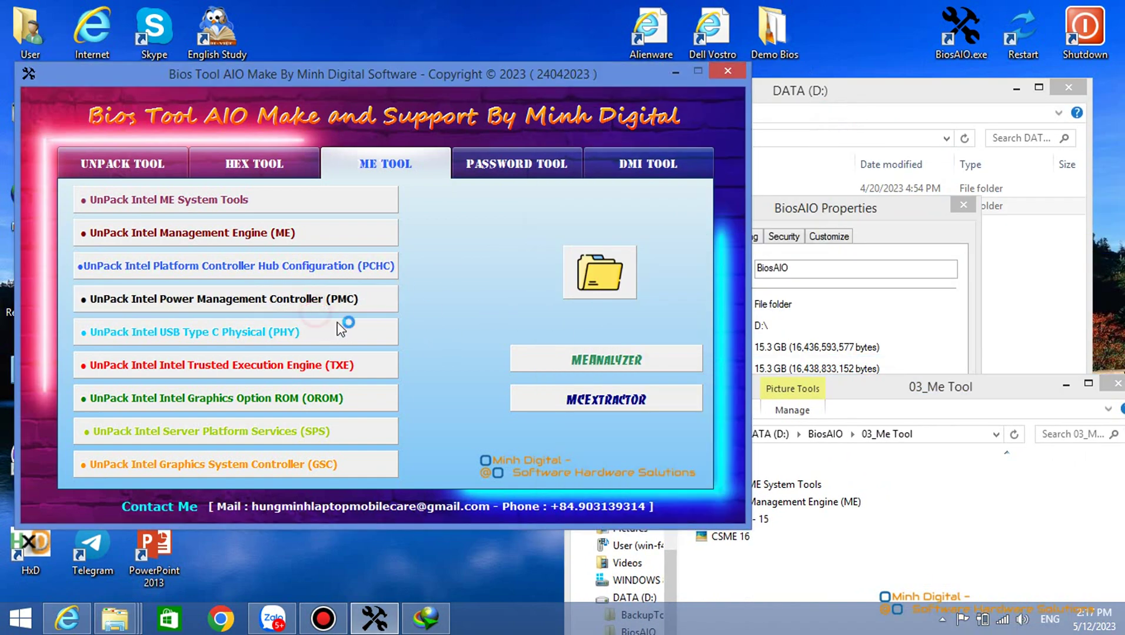
click(830, 378)
drag(830, 379, 948, 259)
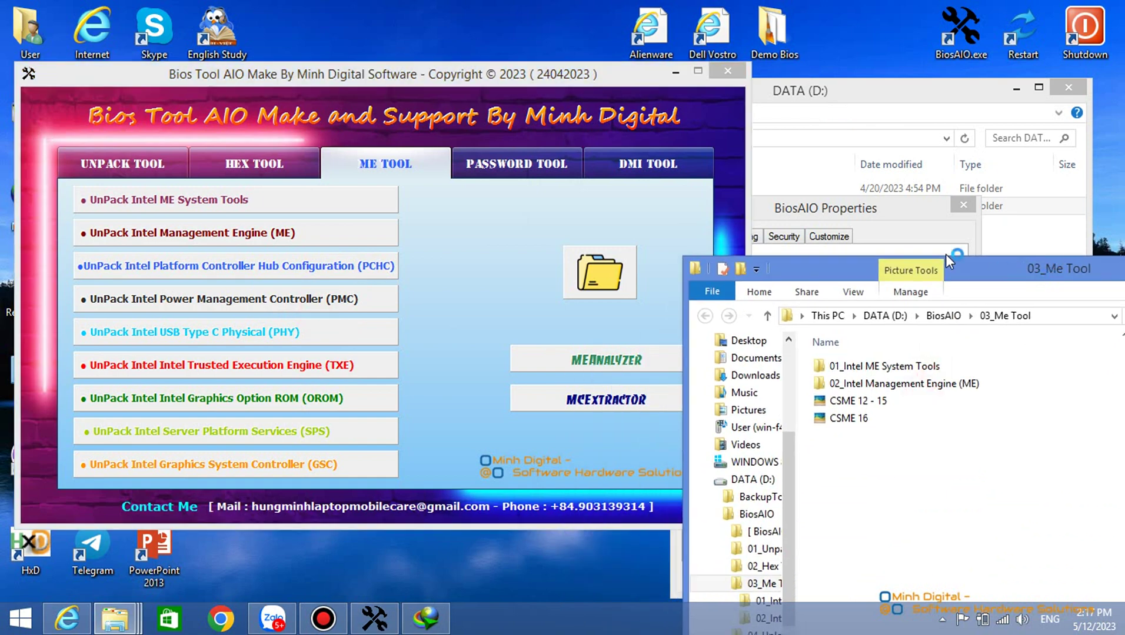
drag(917, 208, 853, 74)
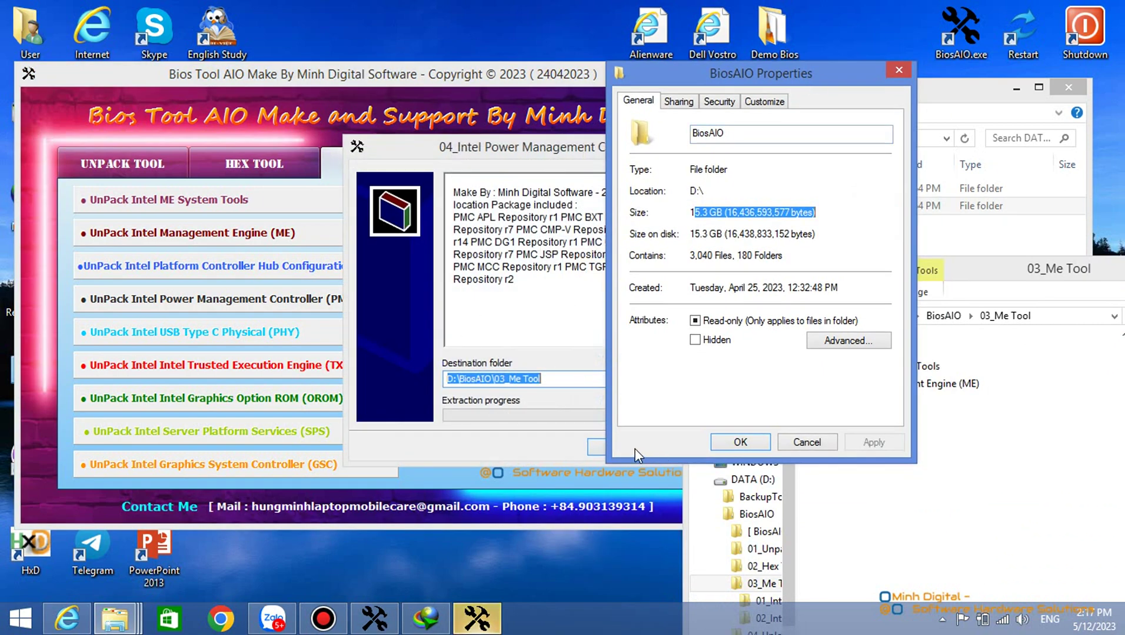
click(551, 447)
click(606, 452)
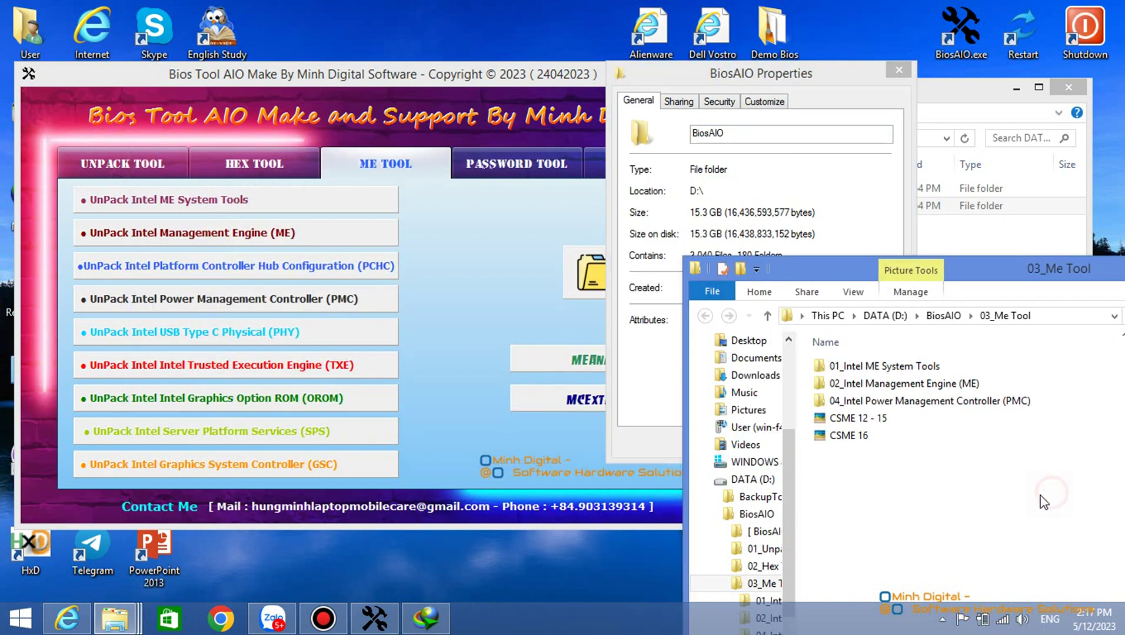
Unpack Intel USB Type C Physical (PHY) and Intel Graphics Option ROM (OROM) into D:\BiosAIO\03_Me Tool.
click(952, 387)
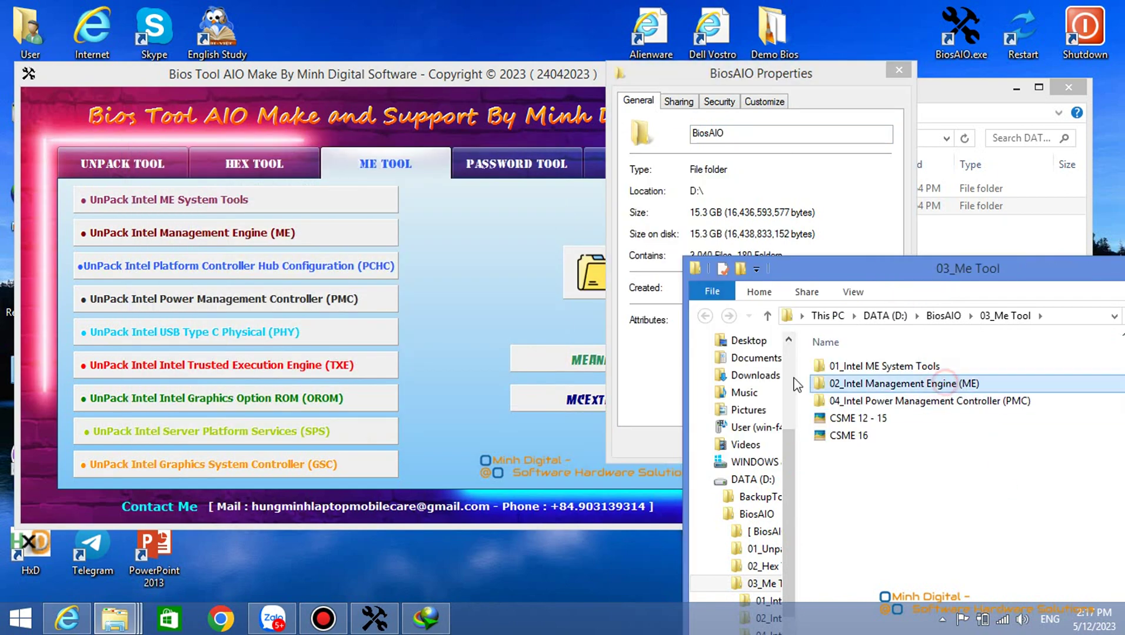
click(210, 333)
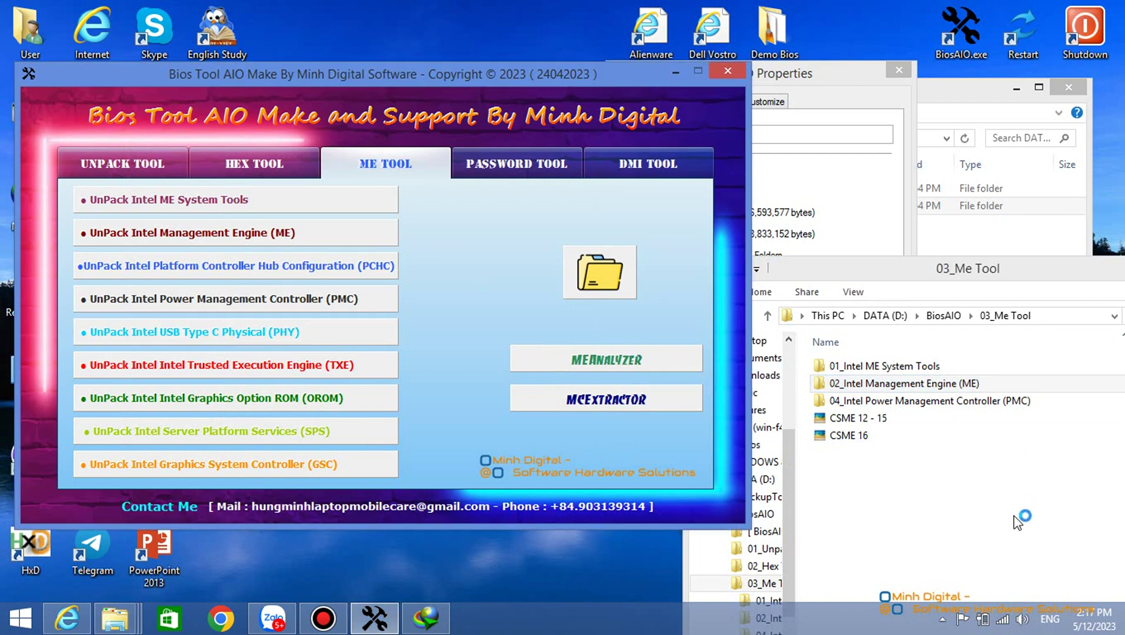
click(631, 450)
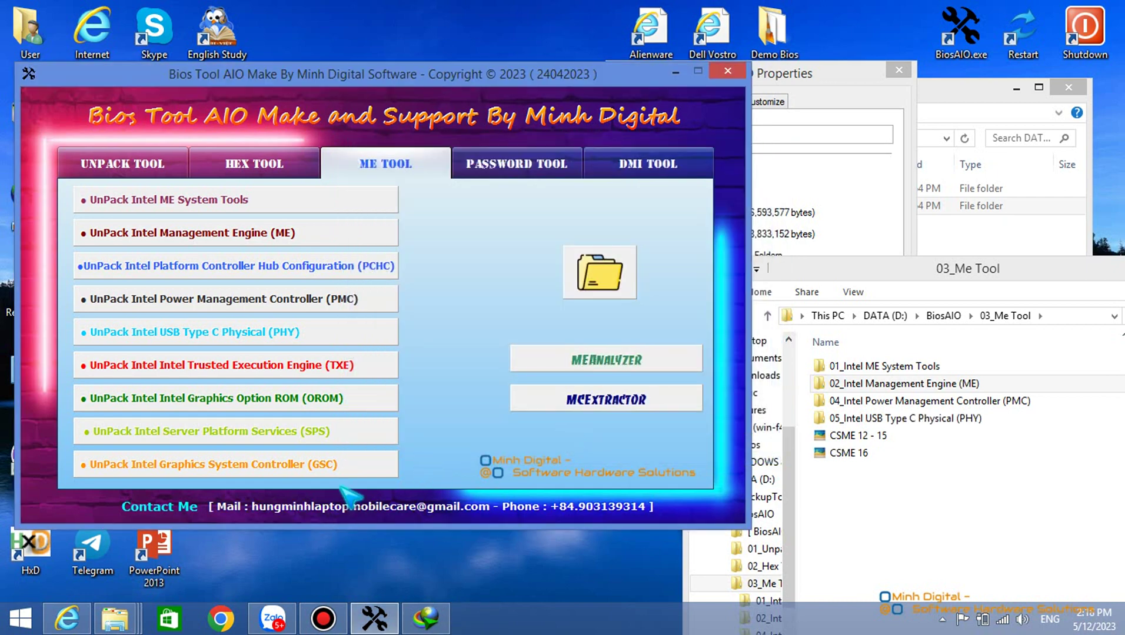
click(331, 401)
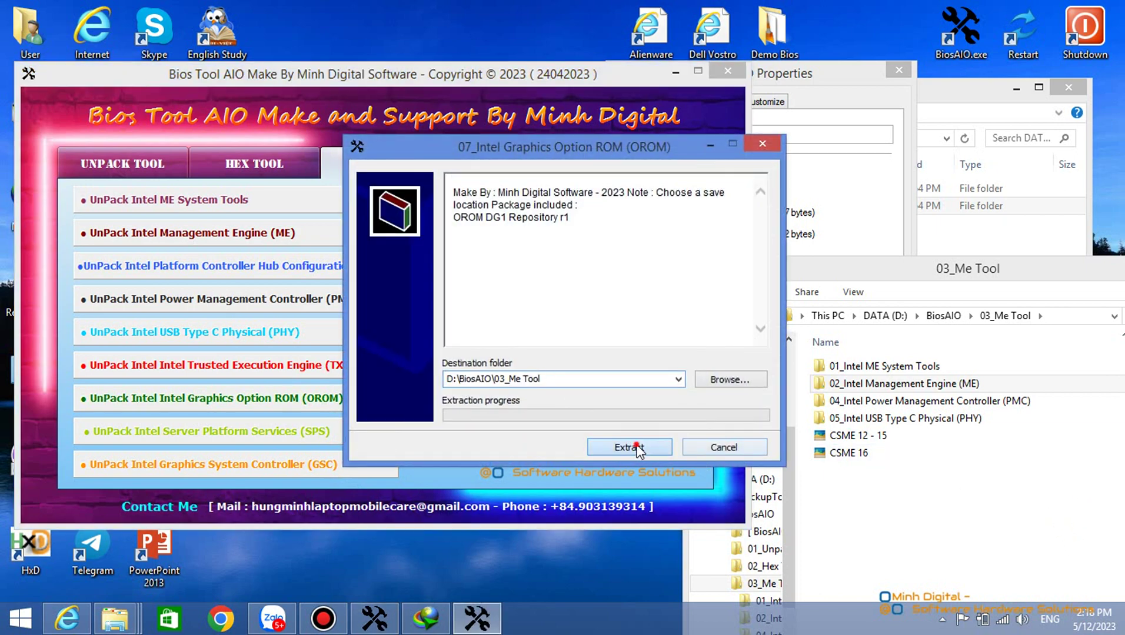
click(635, 447)
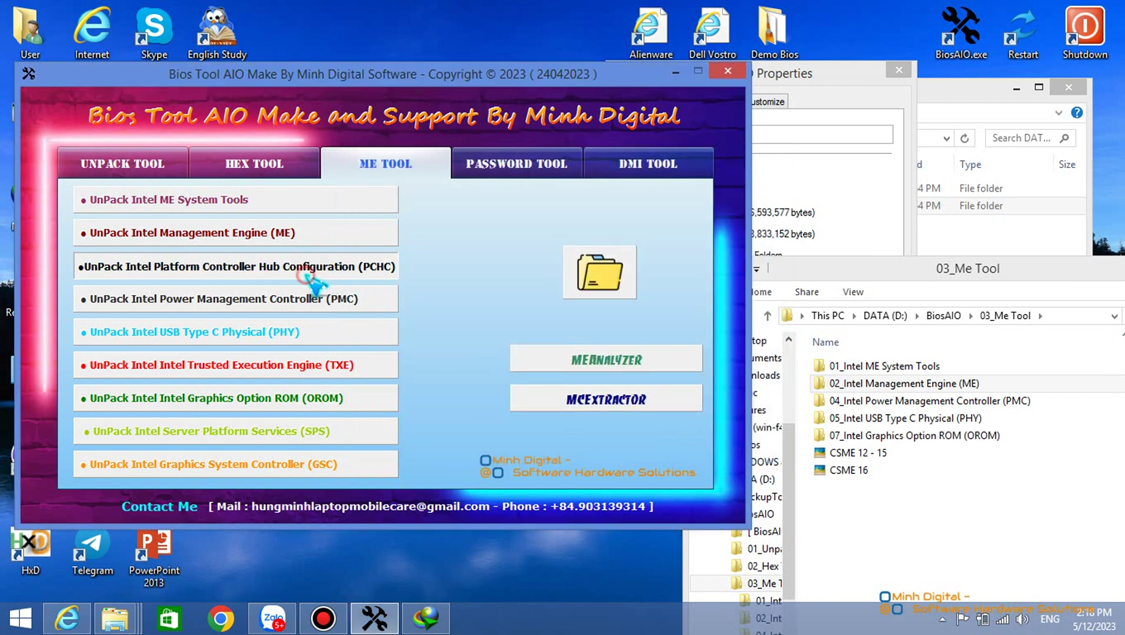
Unpack Intel Platform Controller Hub Configuration (PCHC) into D:\BiosAIO\03_Me Tool, closing the BiosAIO properties and moving the tool window aside.
click(307, 278)
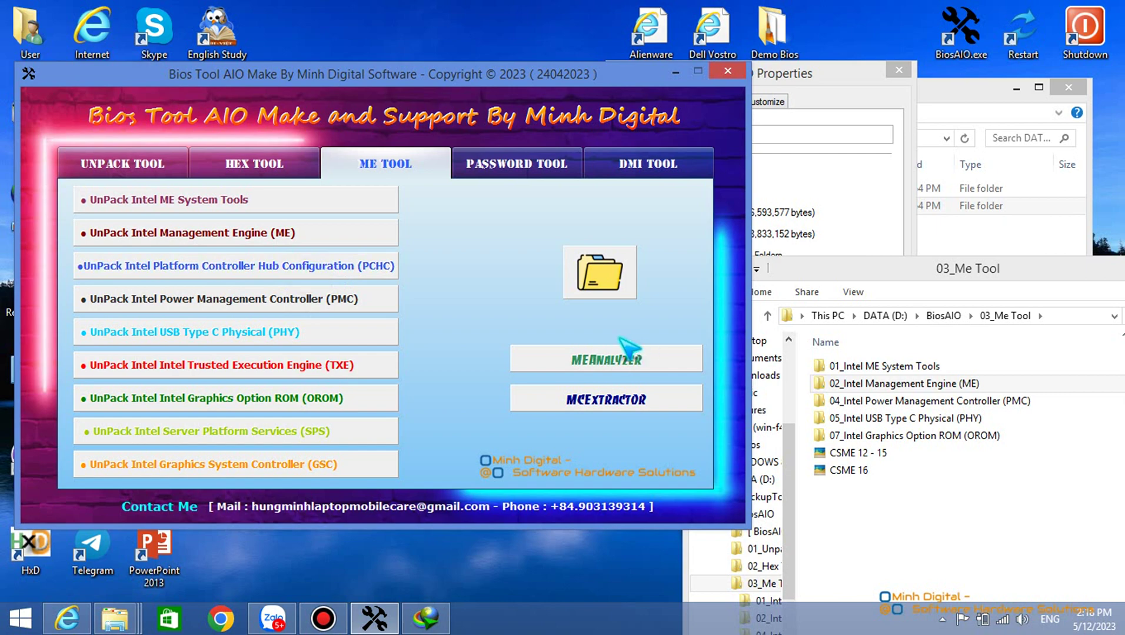
click(830, 187)
drag(757, 212, 687, 215)
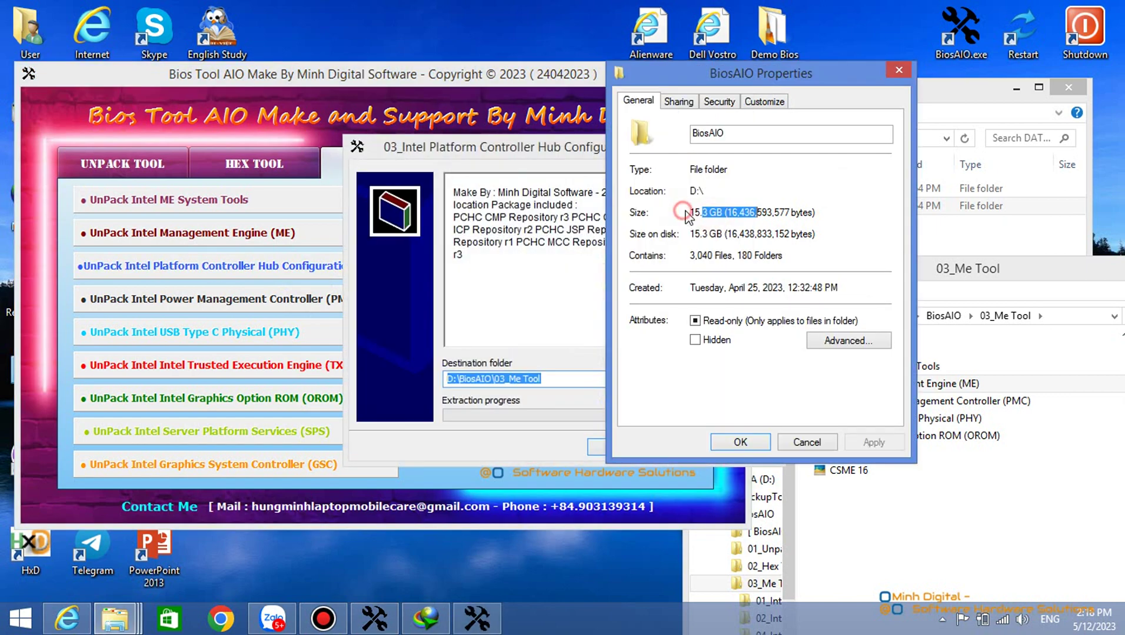
click(805, 442)
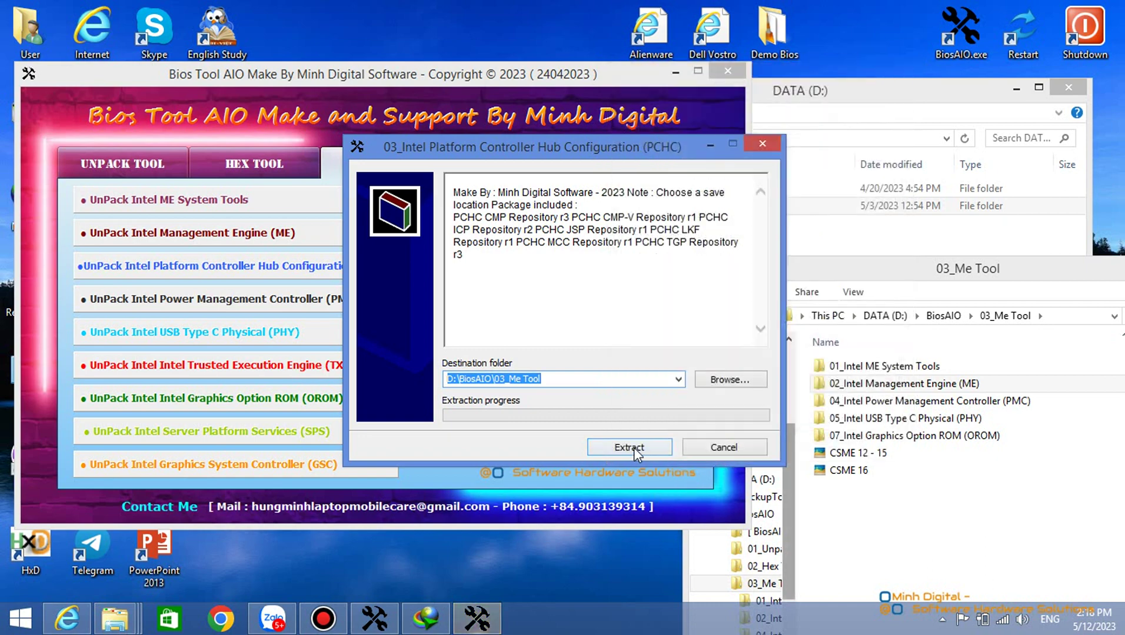
click(632, 447)
drag(478, 83, 615, 84)
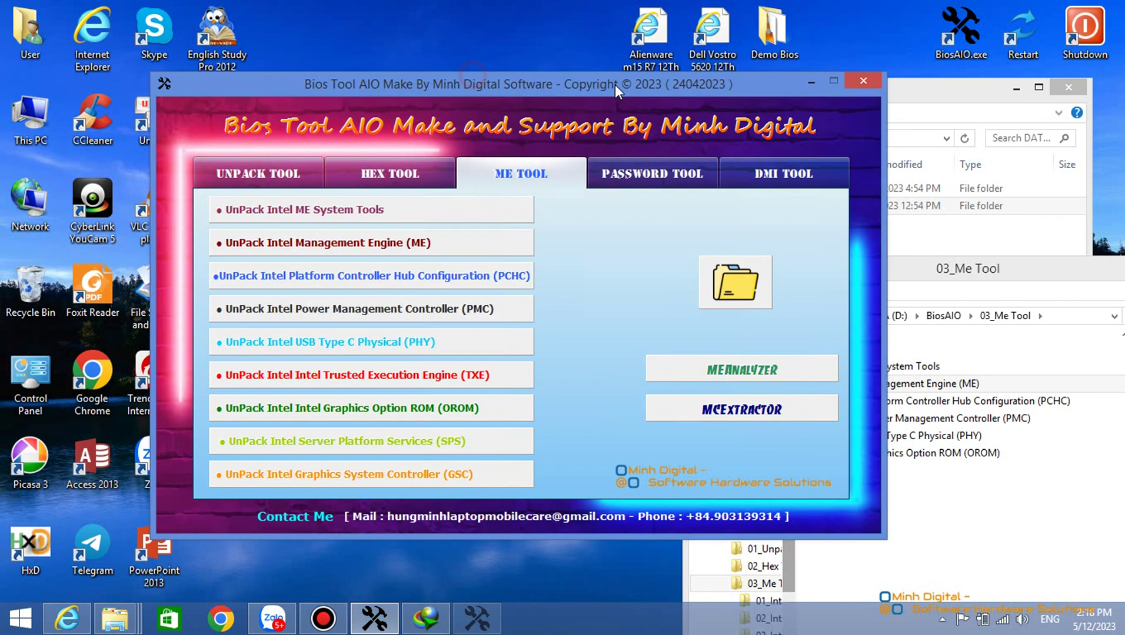
Open the properties of the BiosAIO folder on DATA (D:) to check its size, then put both windows away.
double_click(26, 121)
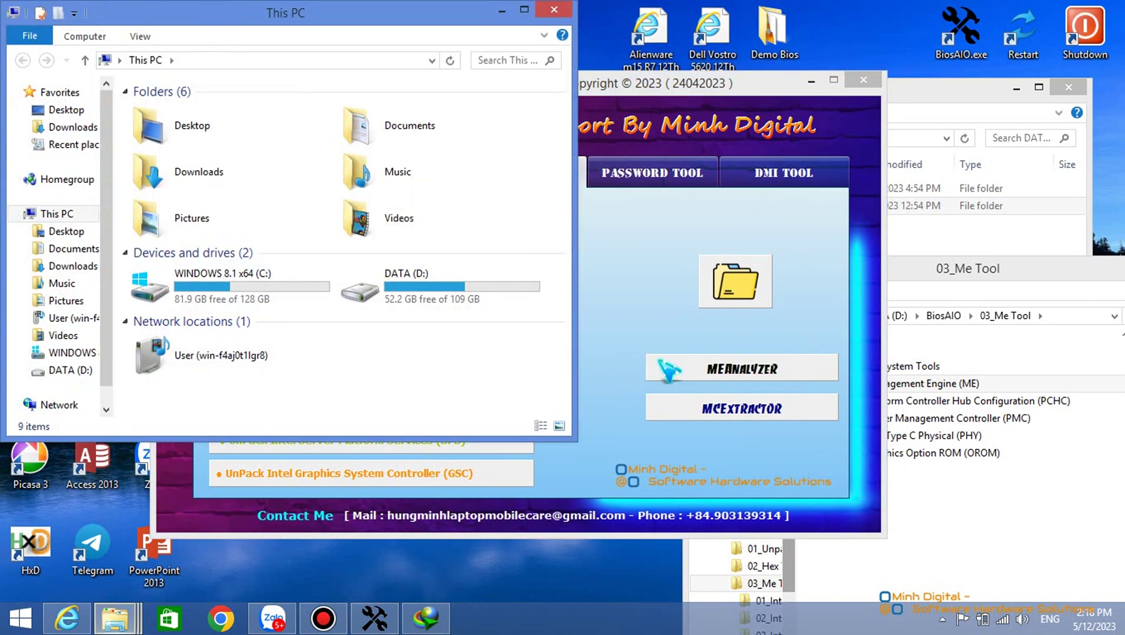
double_click(435, 288)
right_click(167, 128)
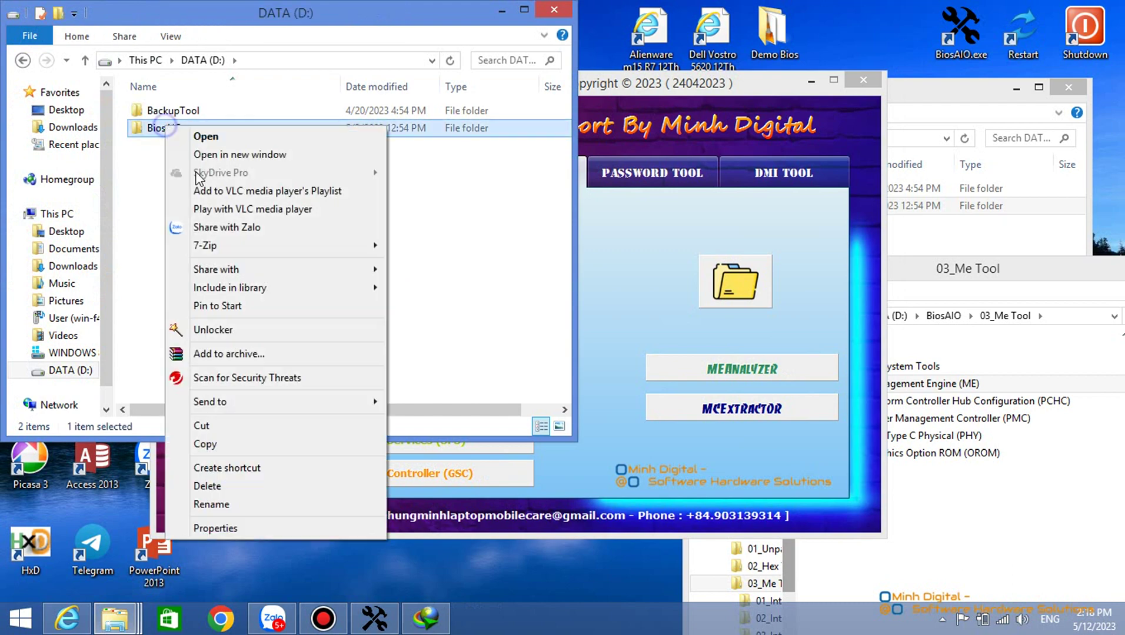
click(232, 530)
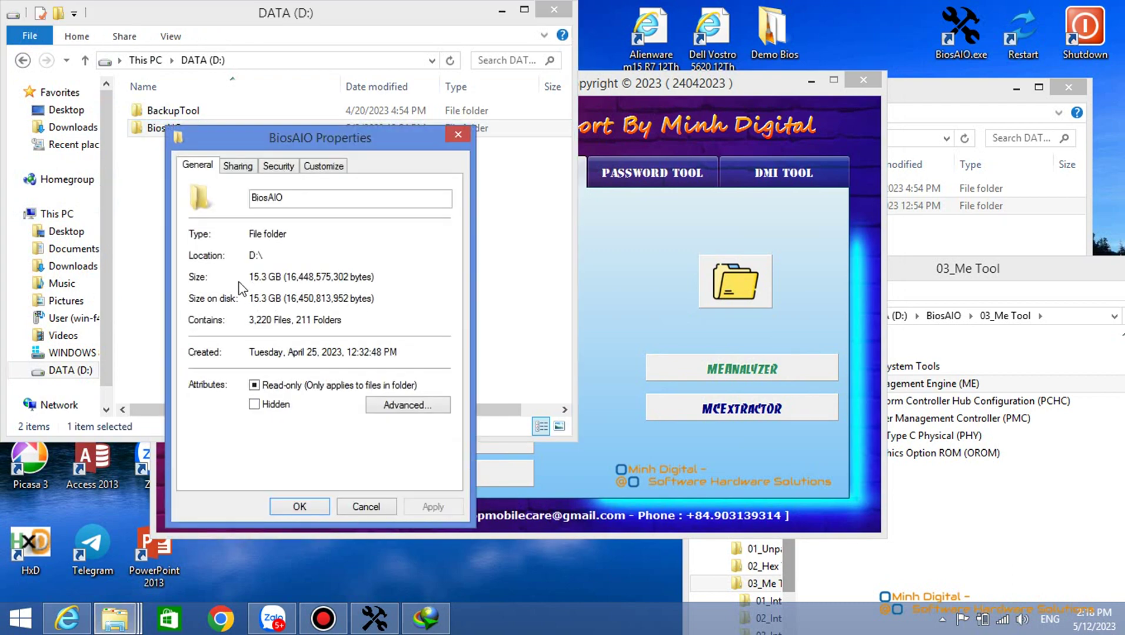
click(457, 134)
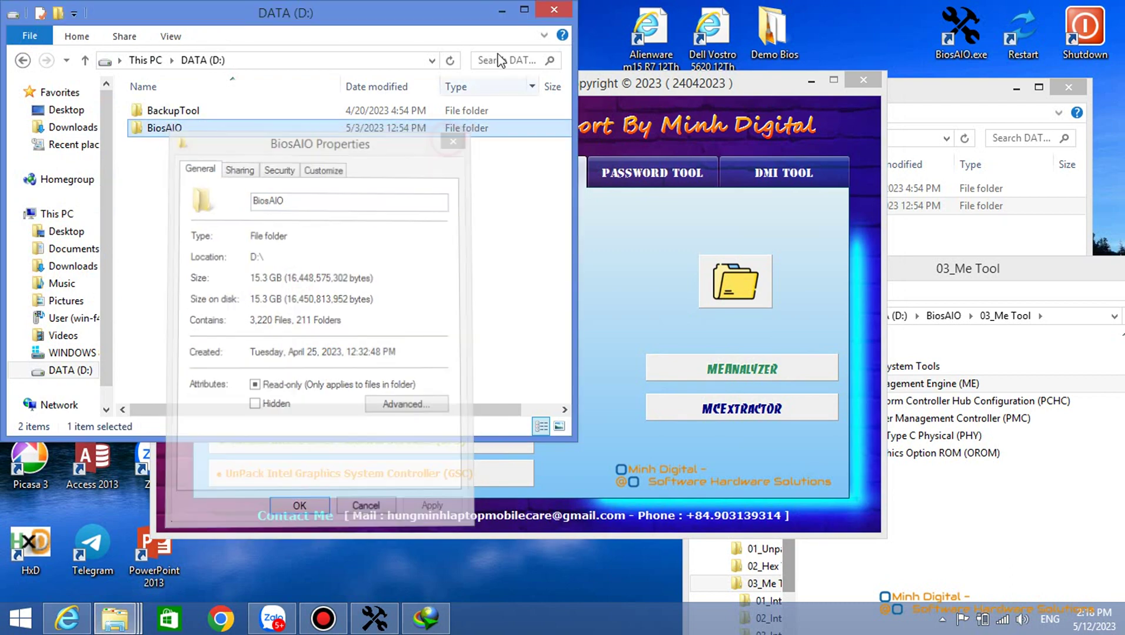
click(502, 11)
Unpack Intel Trusted Execution Engine (TXE) into D:\BiosAIO\03_Me Tool and open its 06_Intel Trusted Execution Engine (TXE) folder.
click(1027, 507)
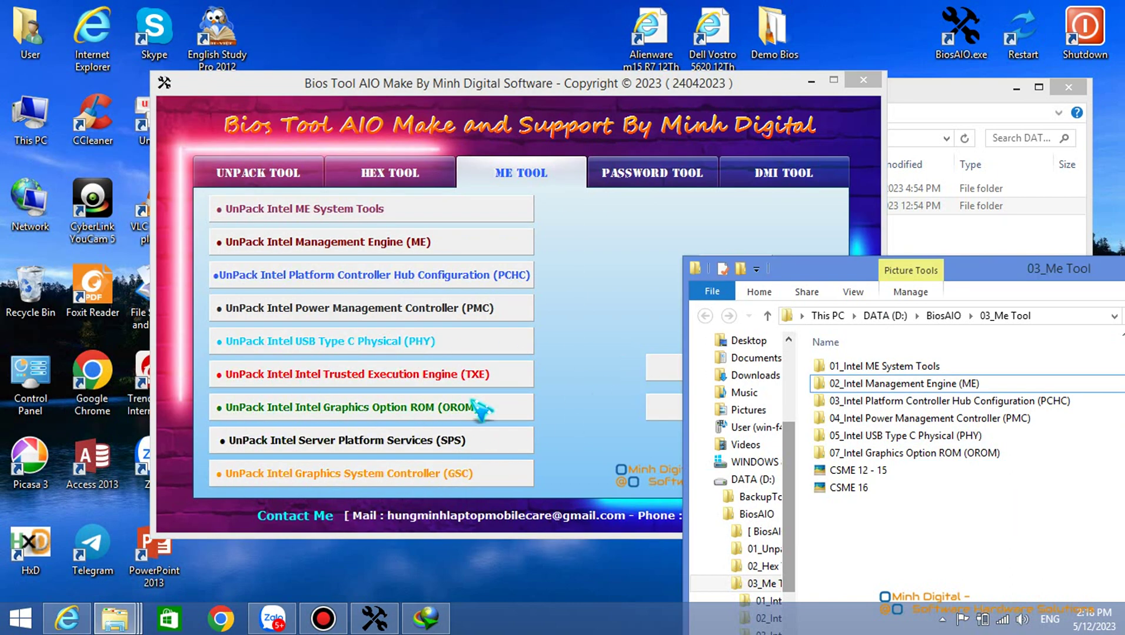
click(442, 378)
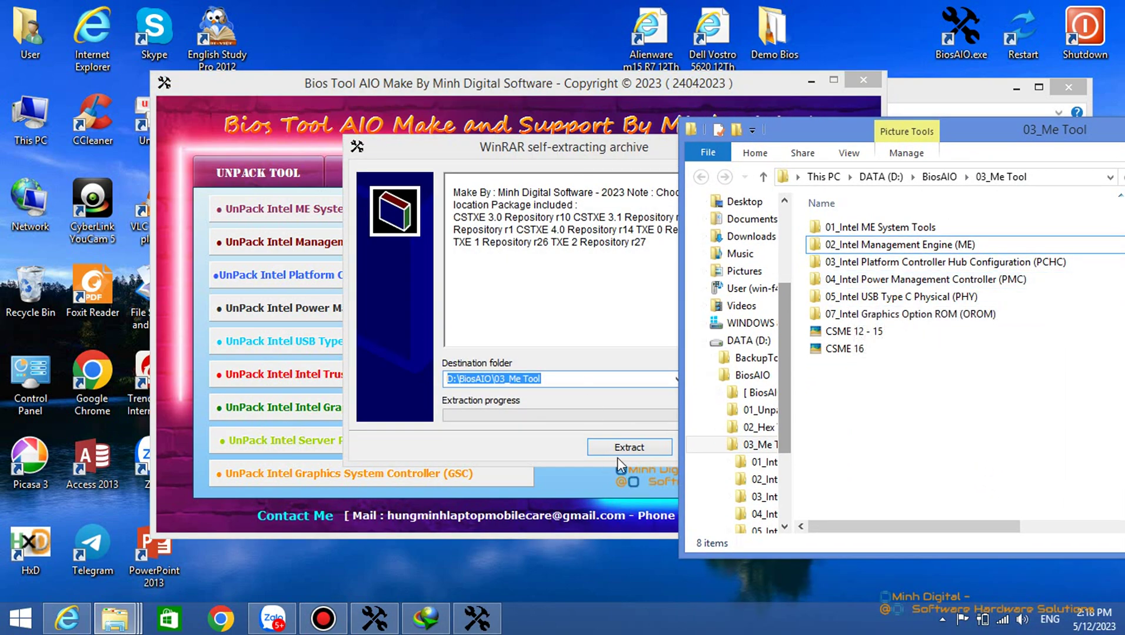
click(623, 450)
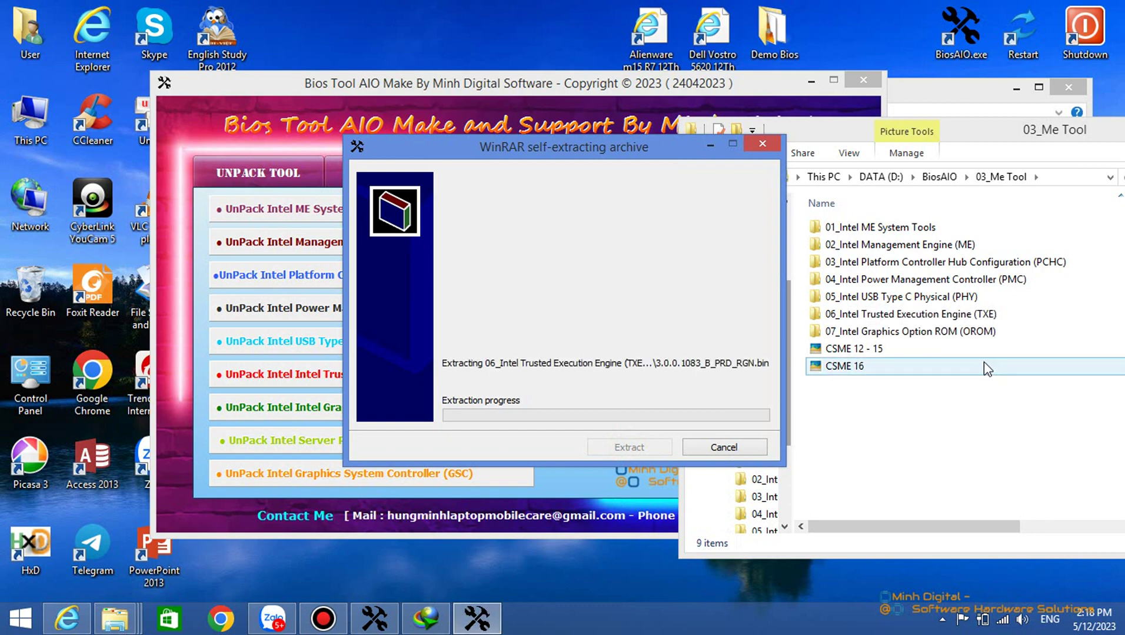
double_click(938, 314)
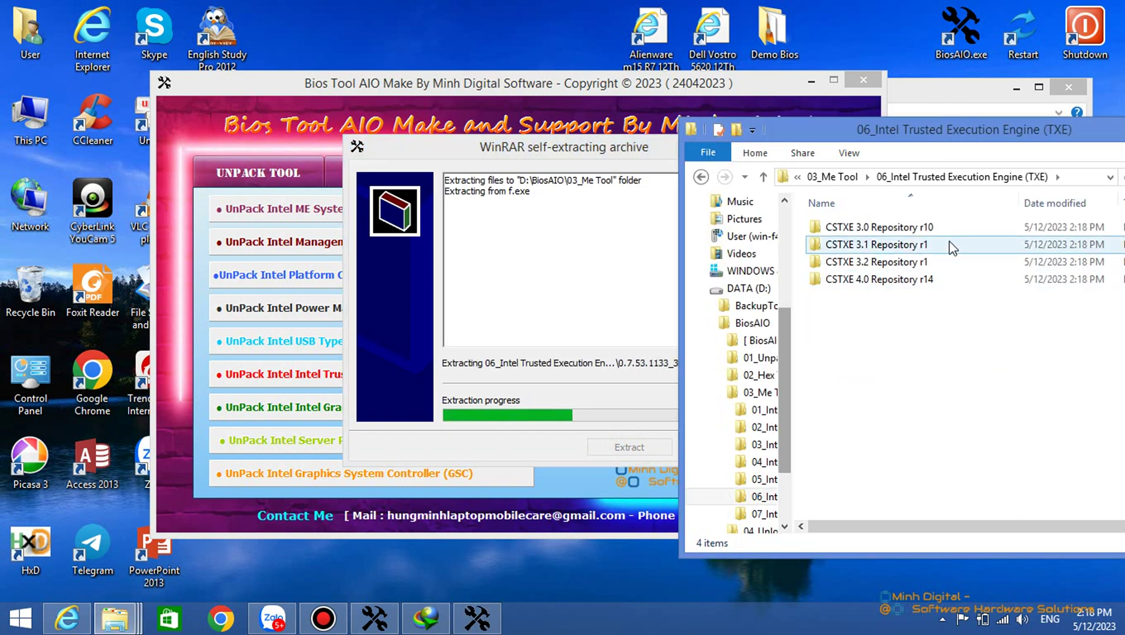
click(926, 314)
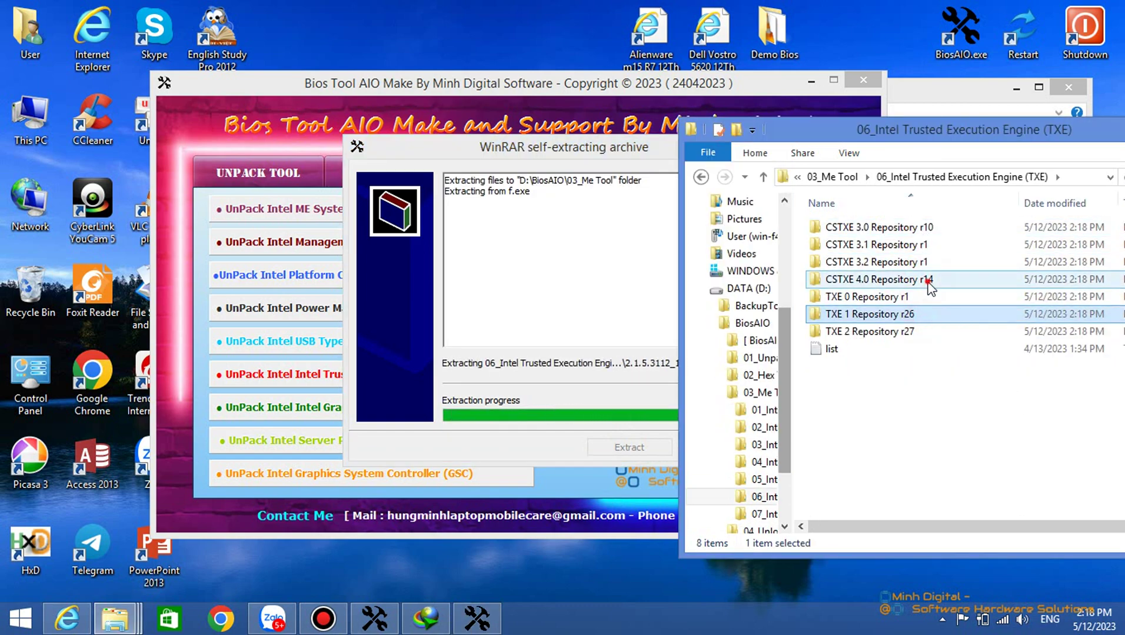
click(928, 281)
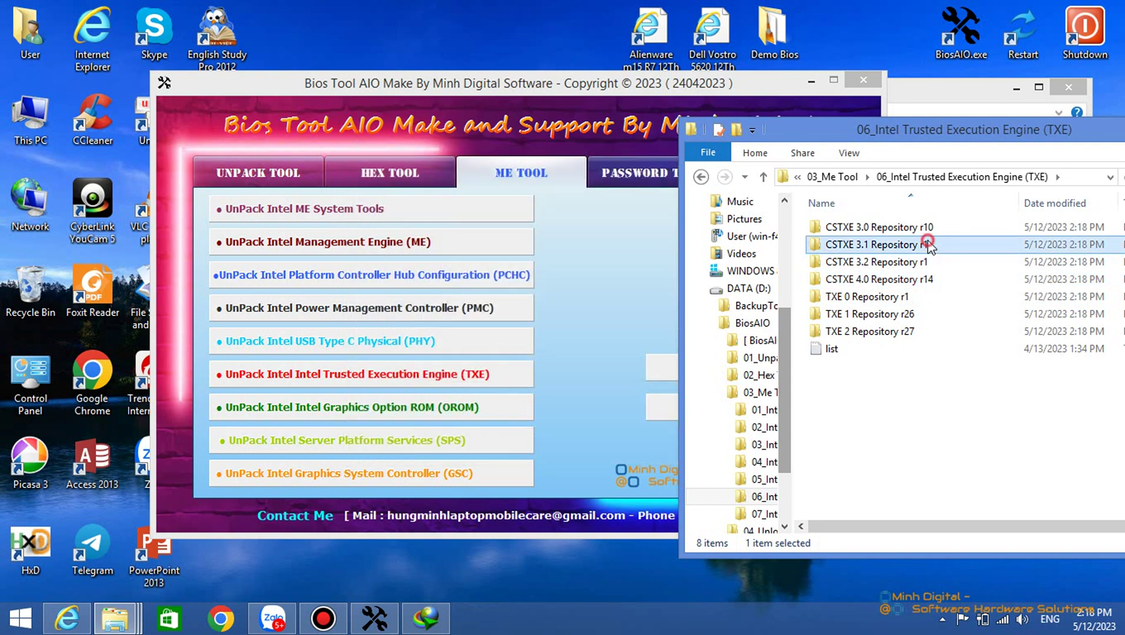
Examine the 05_Intel USB Type C Physical (PHY) folder, including its PHY G DG1 and PHY N TGP repositories.
click(845, 177)
double_click(929, 297)
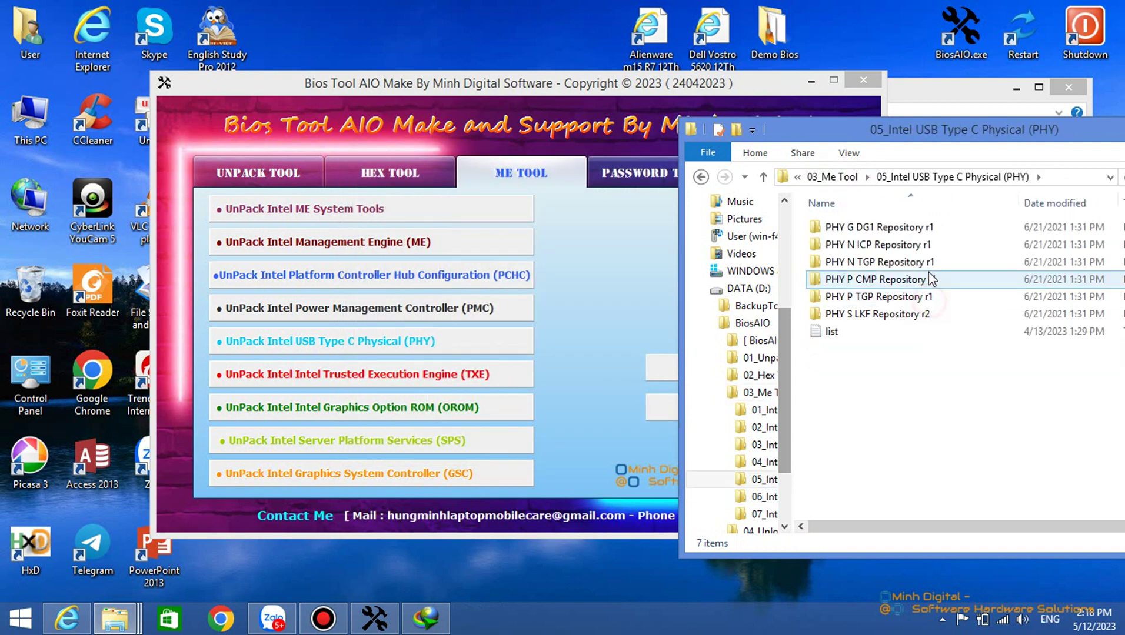
click(918, 315)
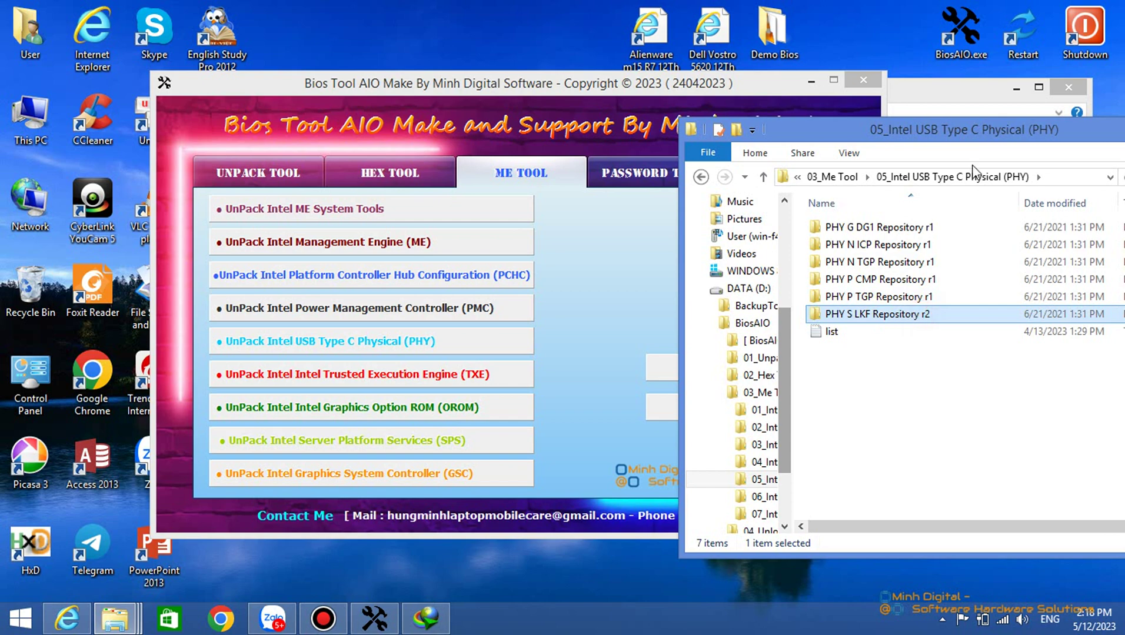
double_click(876, 227)
click(901, 179)
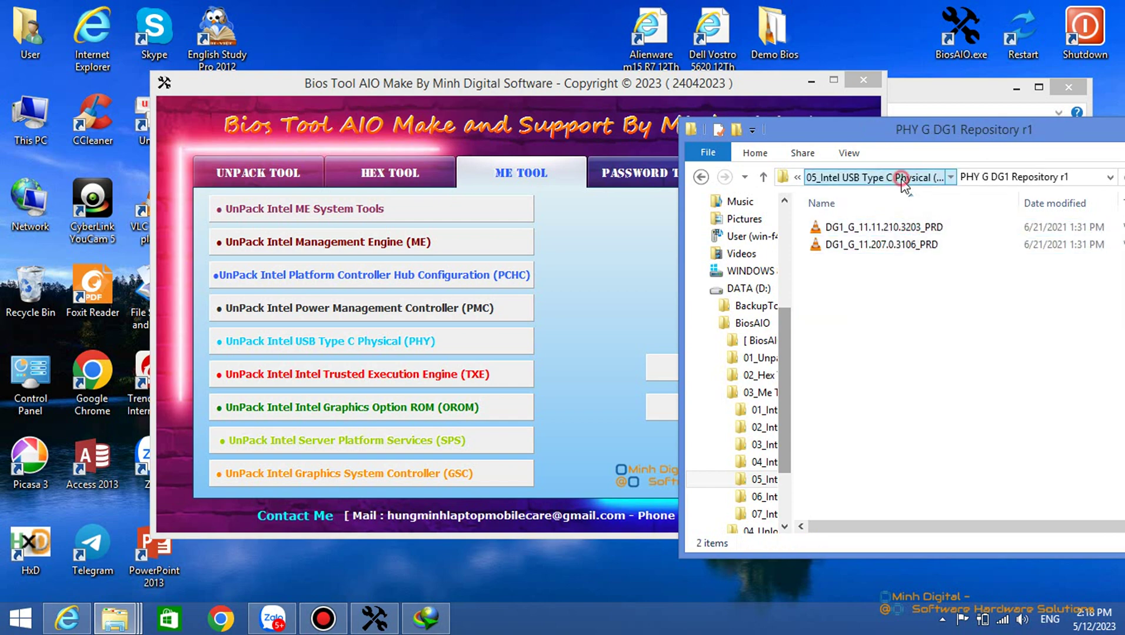
double_click(883, 262)
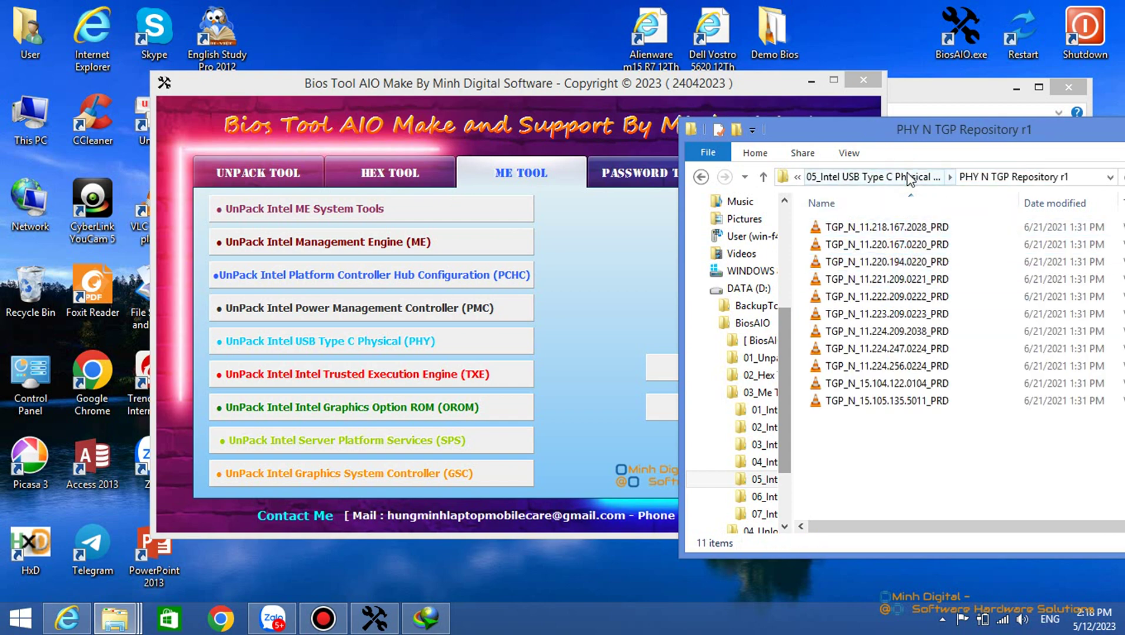
click(910, 178)
click(833, 177)
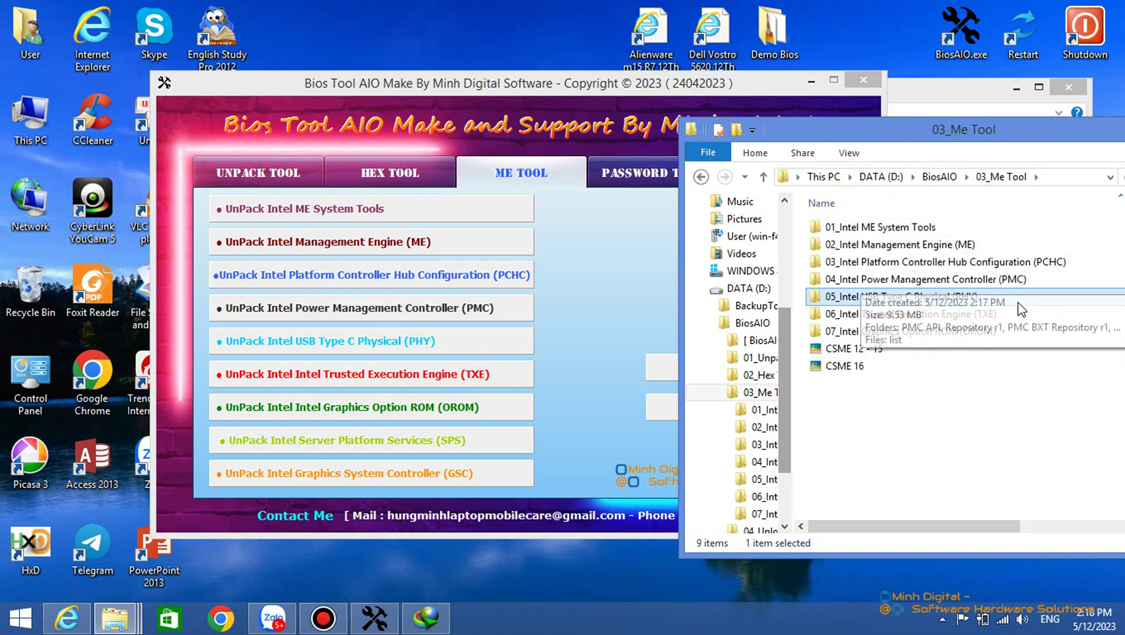
Examine the repositories in the 04_Intel Power Management Controller (PMC) folder, including PMC BXT, GLK and WTL, and close the folder window.
double_click(969, 281)
click(886, 245)
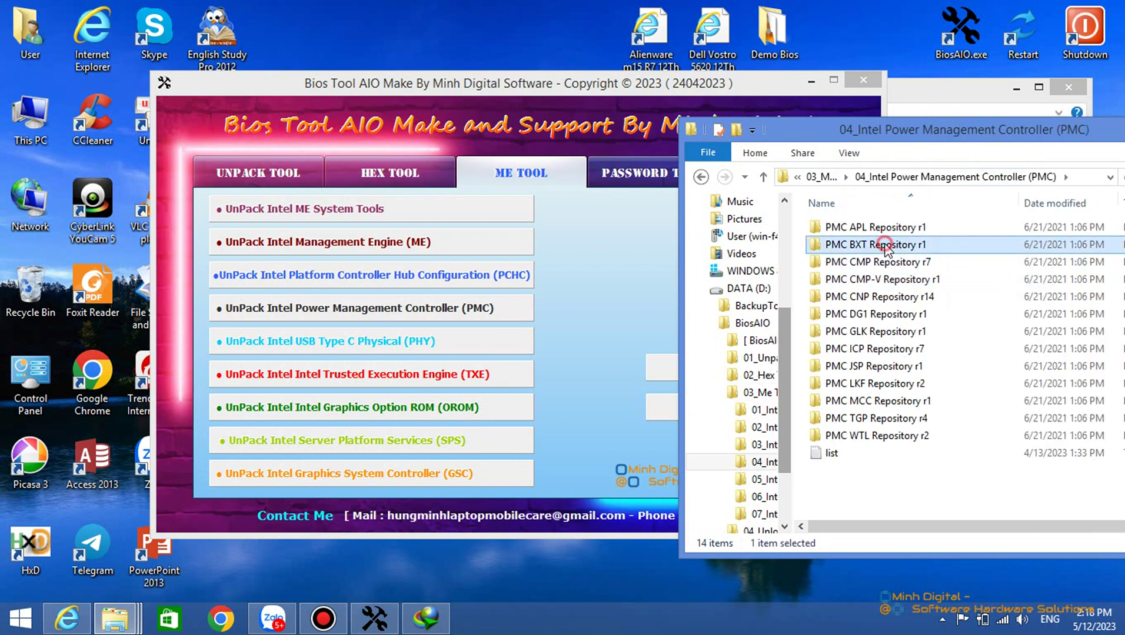
double_click(885, 245)
click(912, 177)
double_click(875, 335)
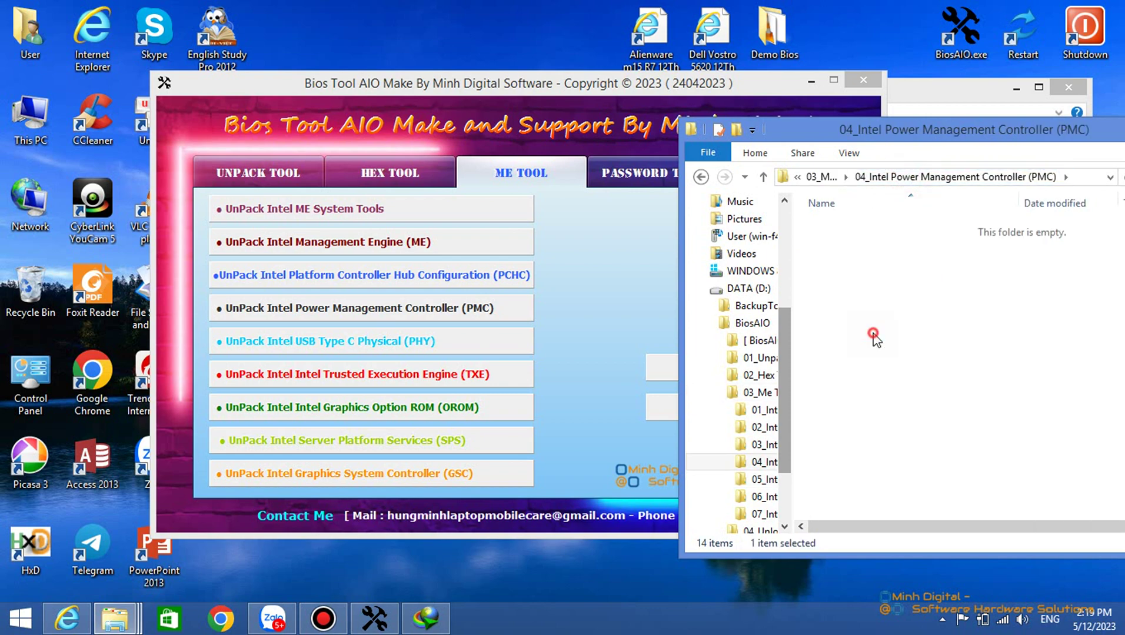
click(876, 176)
click(900, 434)
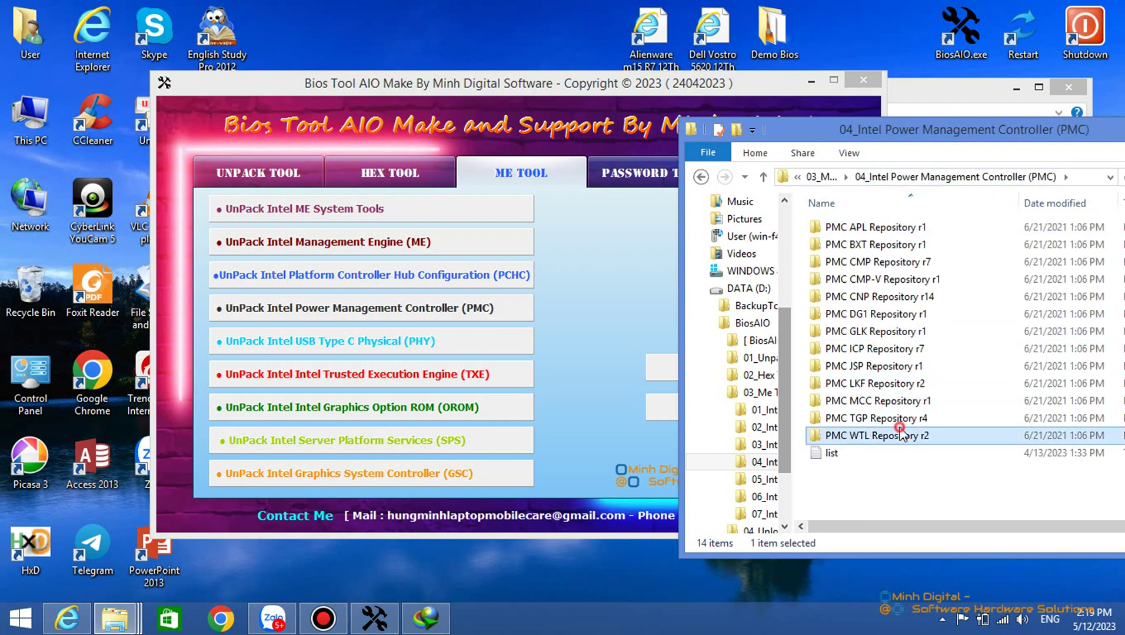
double_click(900, 434)
click(882, 176)
drag(918, 130, 591, 144)
click(920, 140)
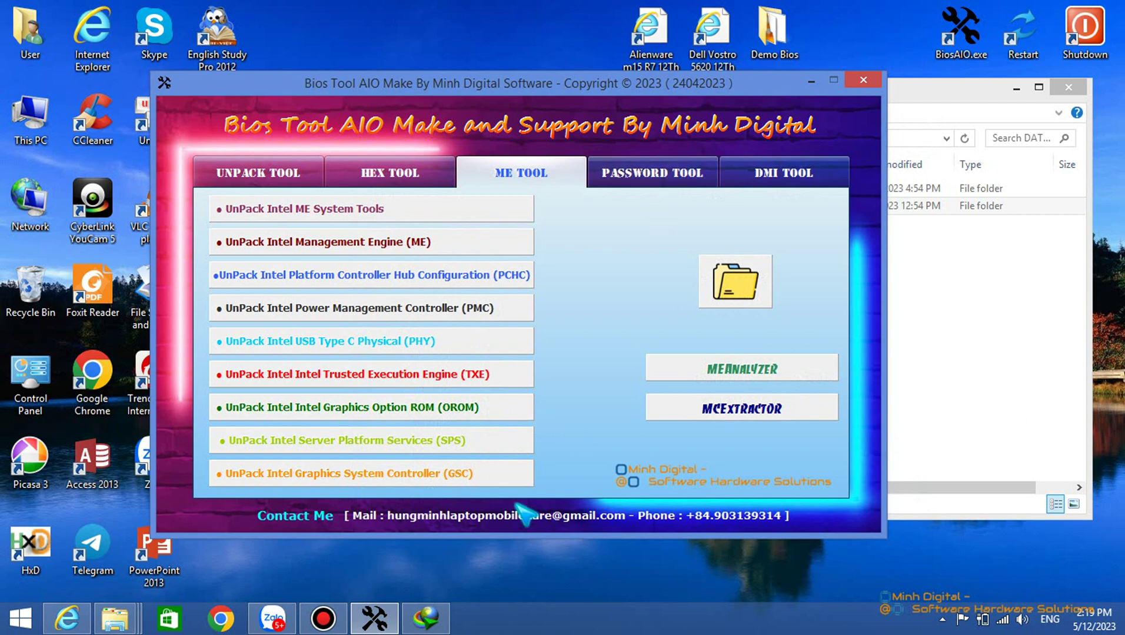
Open the Minh Digital YouTube channel from the tool's contact line, copy its web address and switch to Google Chrome.
click(543, 518)
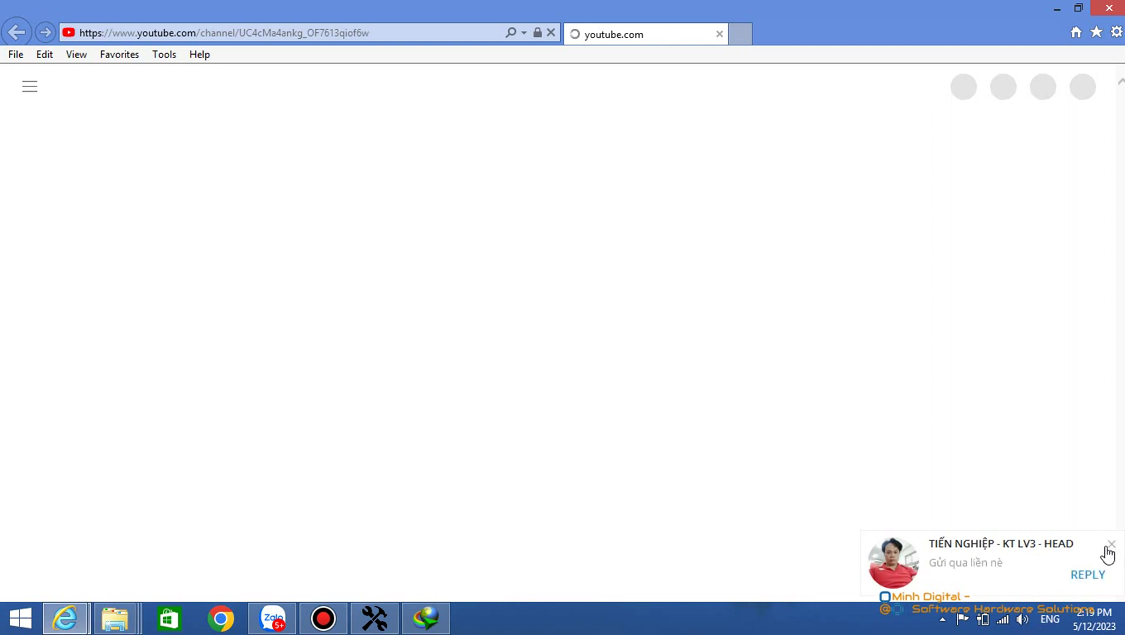
click(1108, 546)
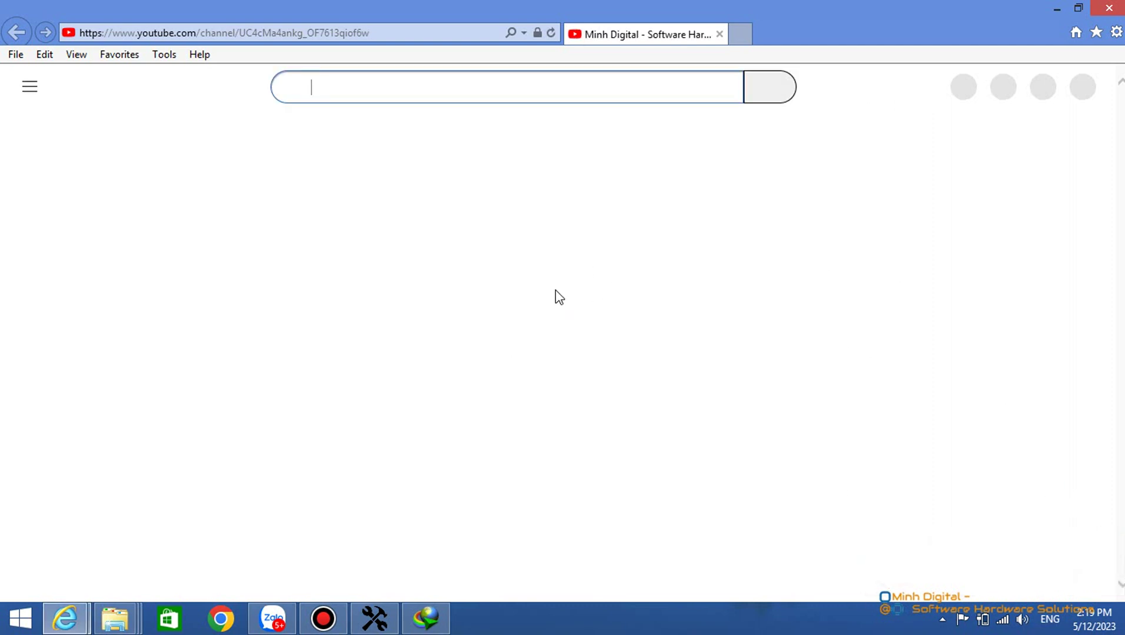
click(379, 34)
right_click(378, 33)
click(441, 87)
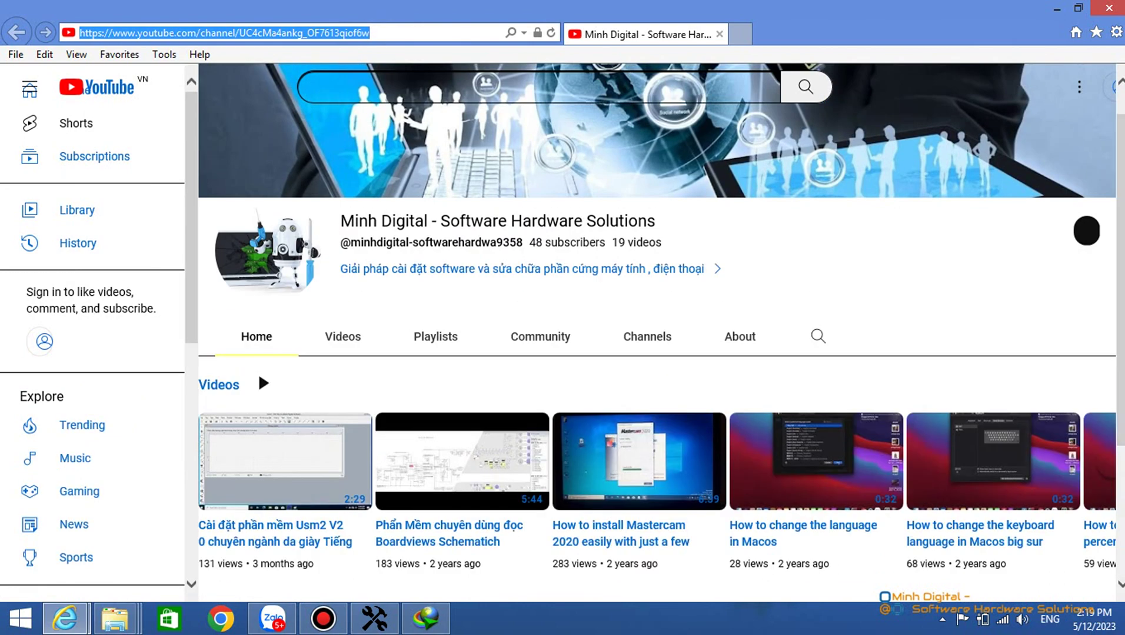
click(209, 628)
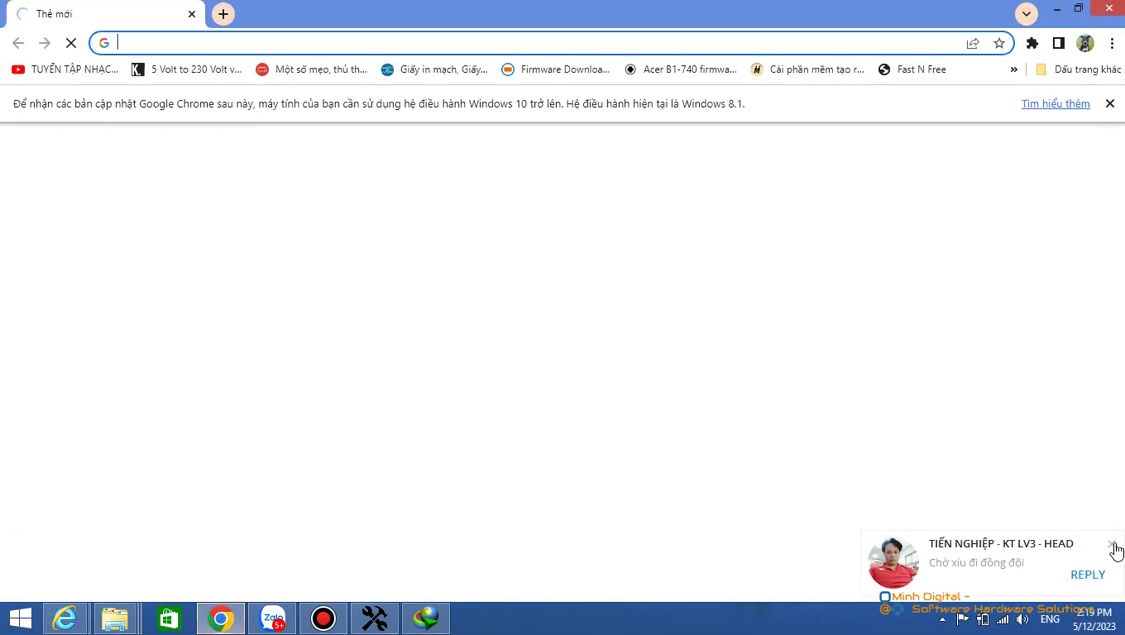